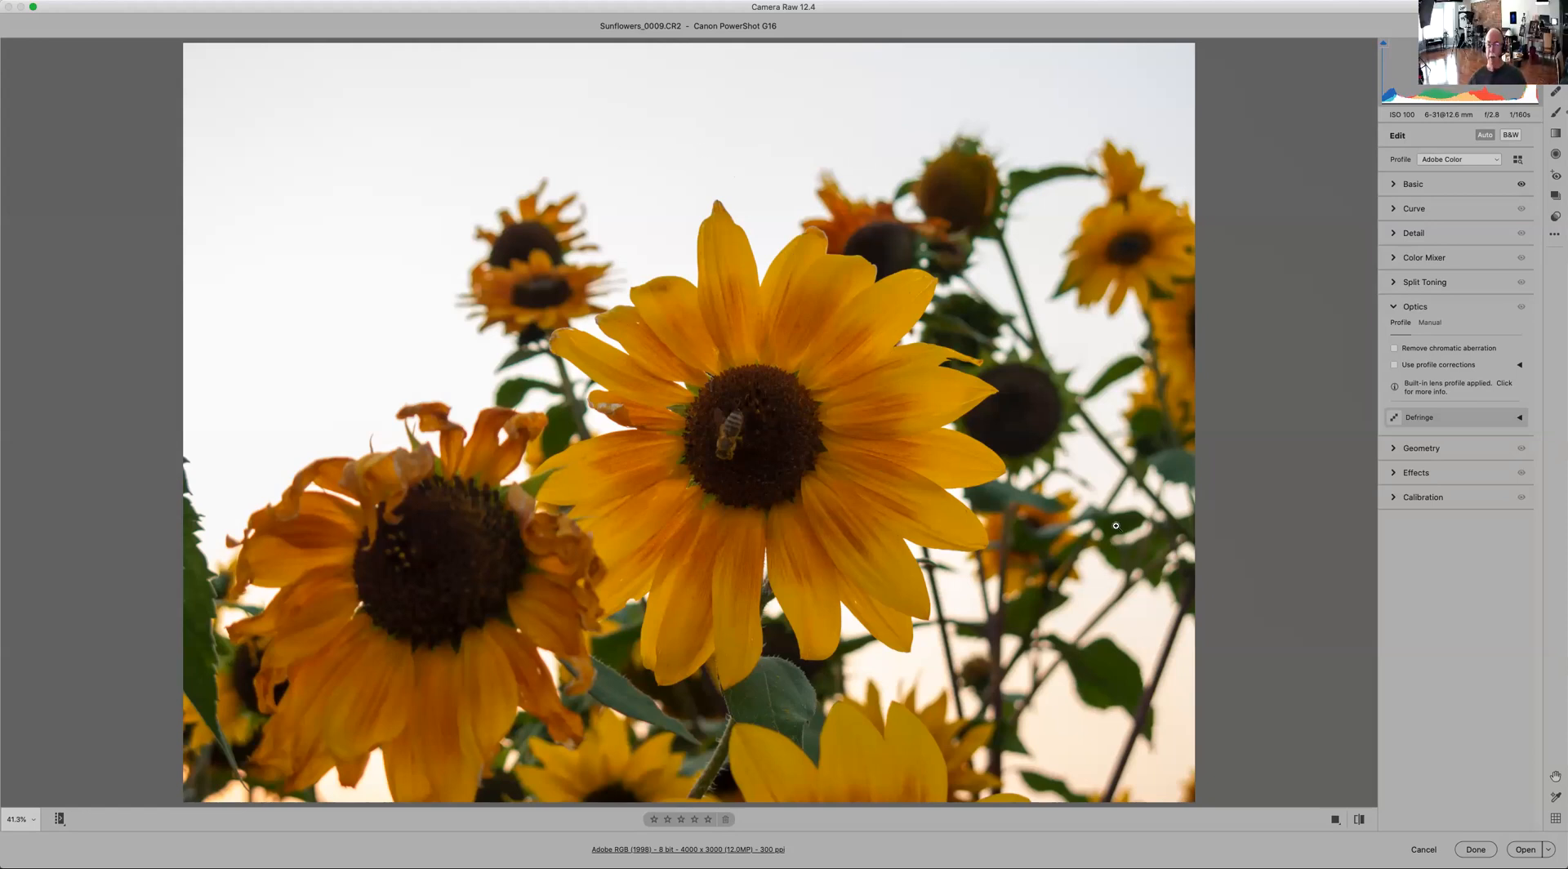
# Step: Compare the photo with and without the automatic tone adjustments, and leave them applied
pyautogui.click(1398, 187)
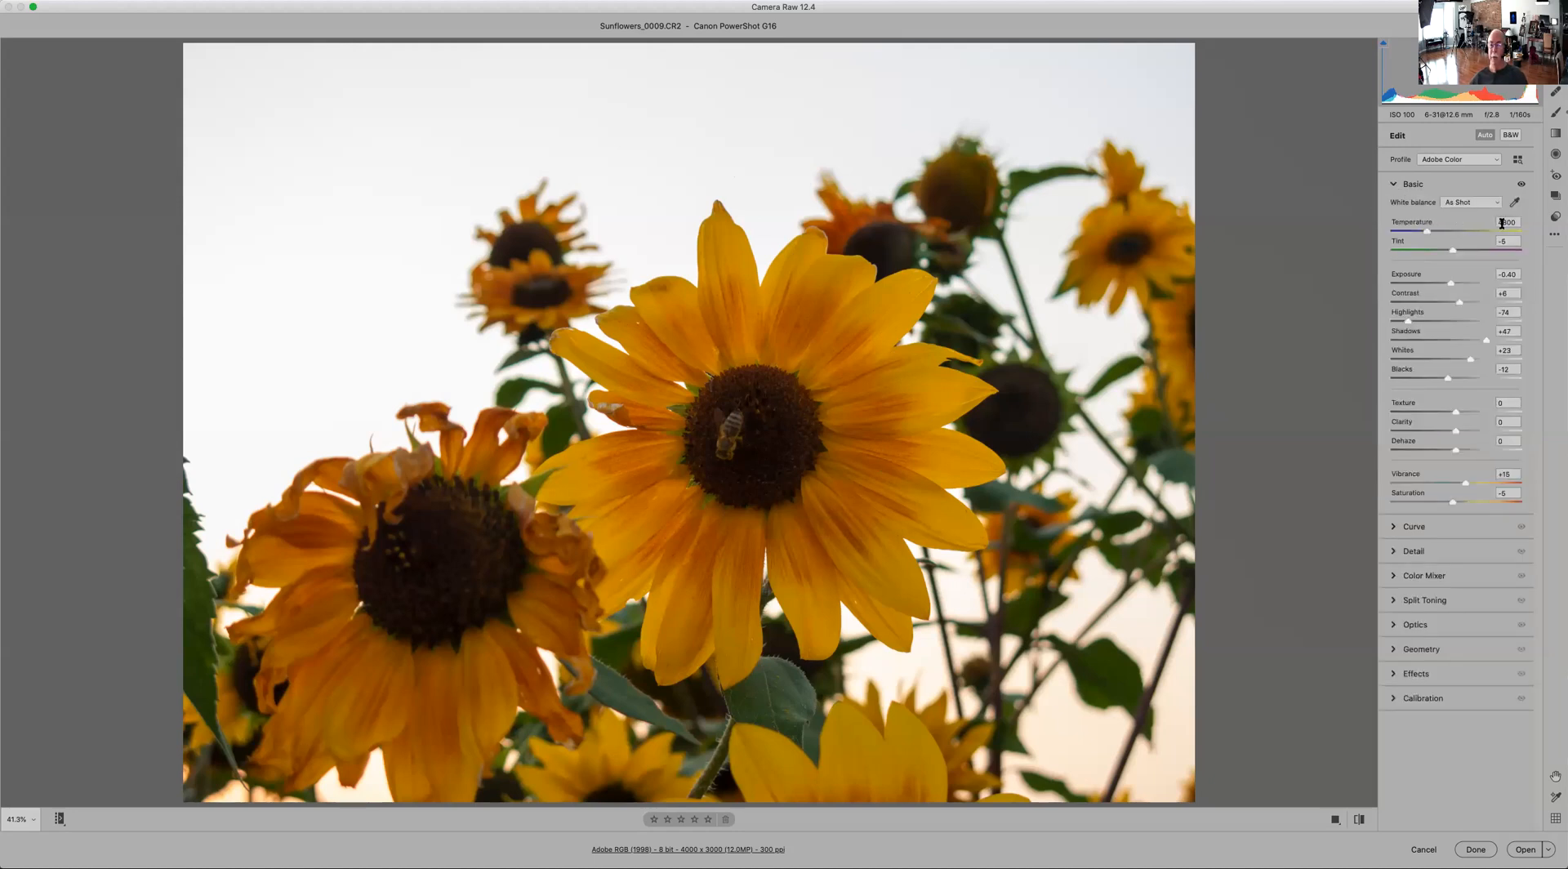
pyautogui.click(1485, 134)
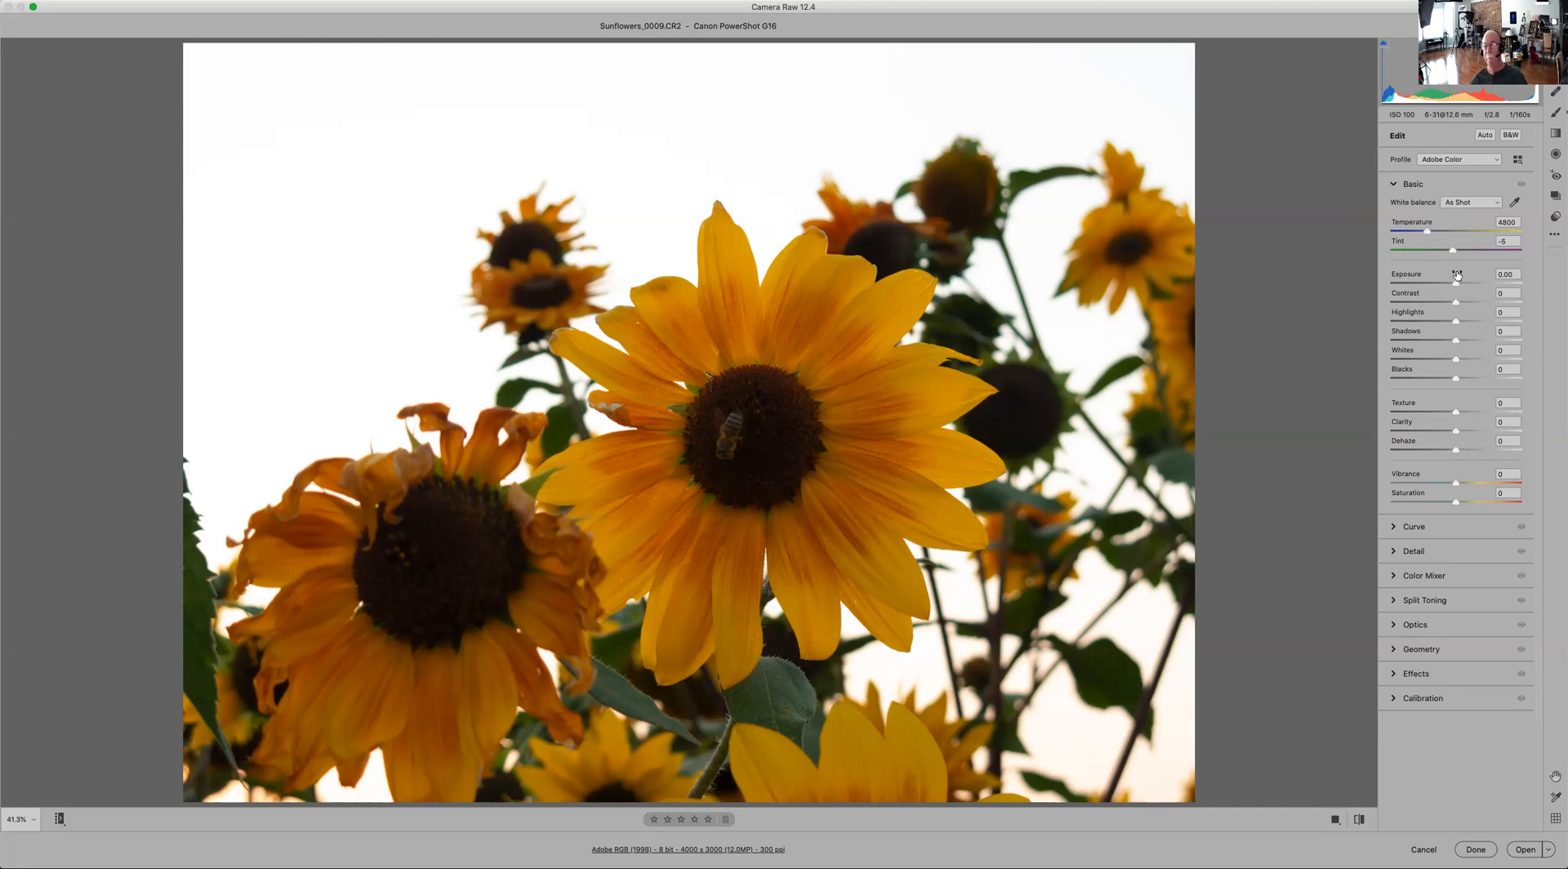
pyautogui.click(1485, 137)
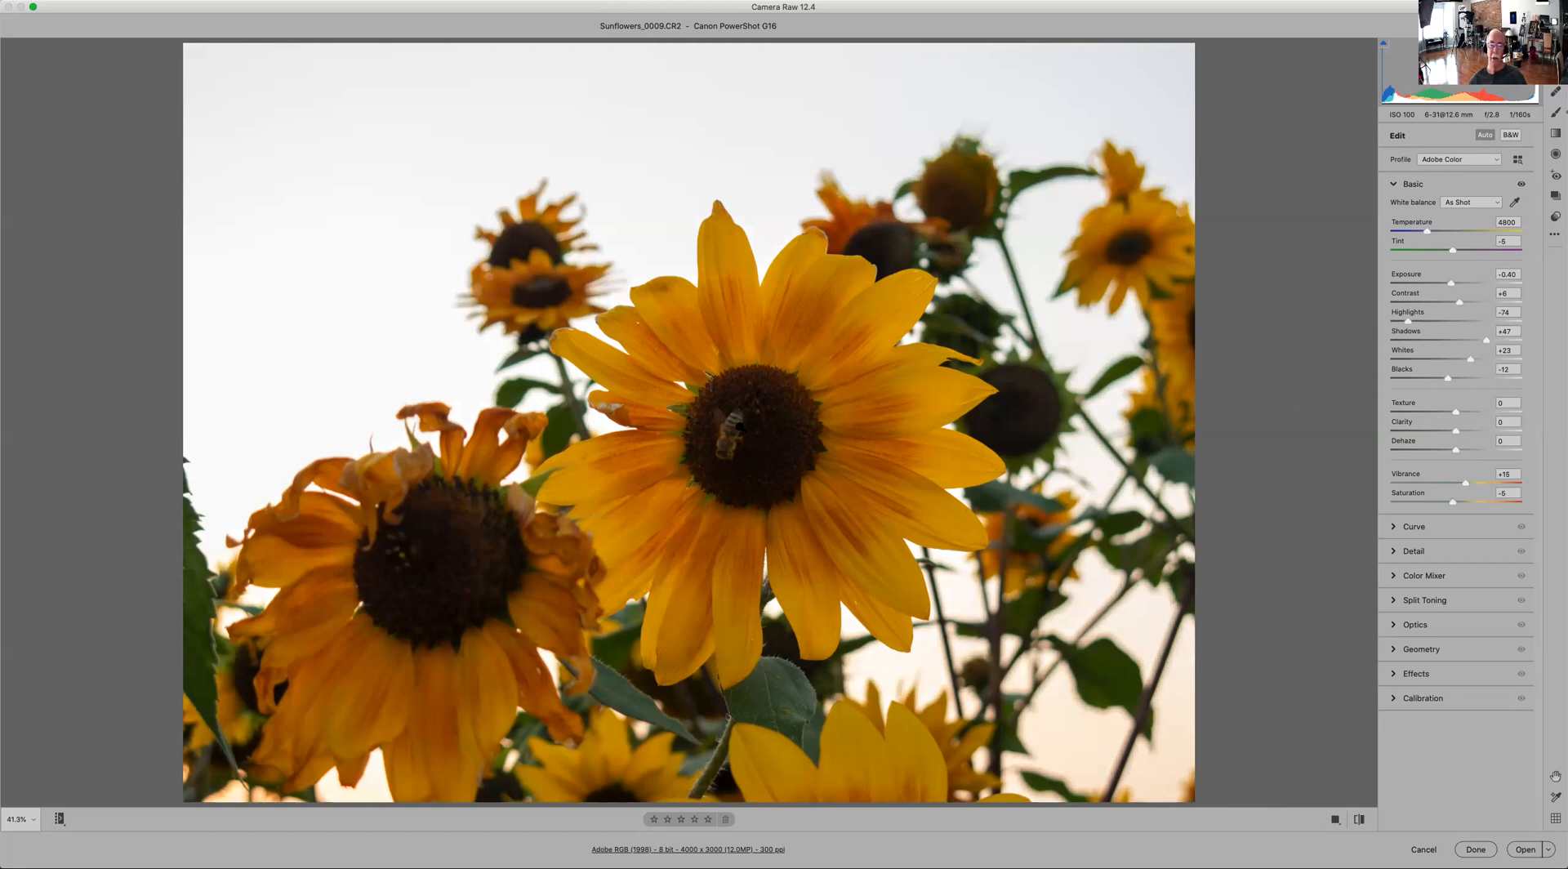
pyautogui.click(1485, 136)
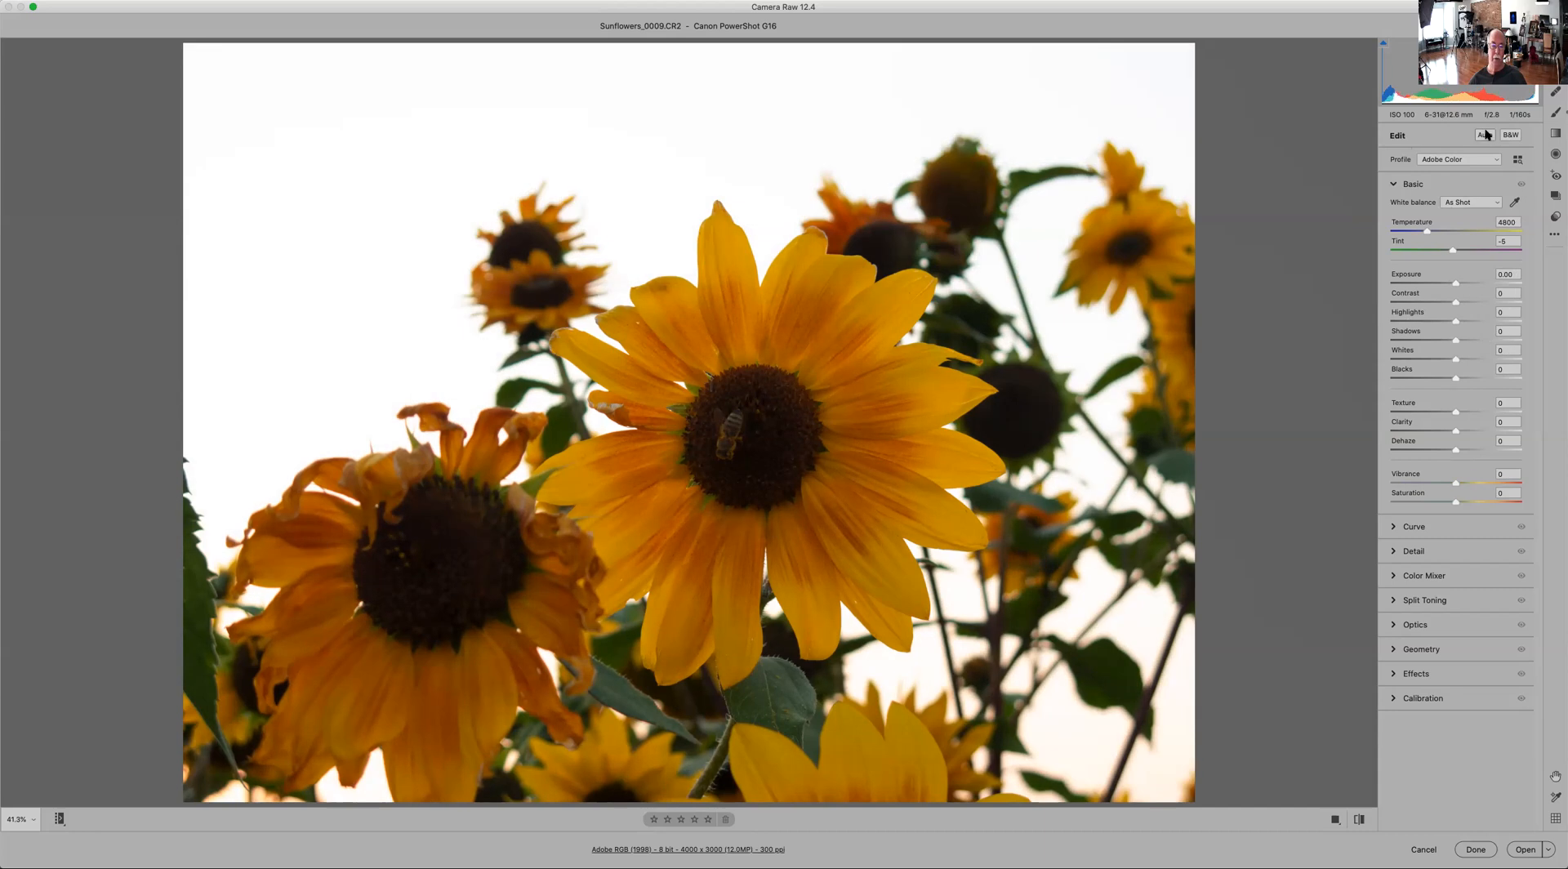
pyautogui.click(1485, 136)
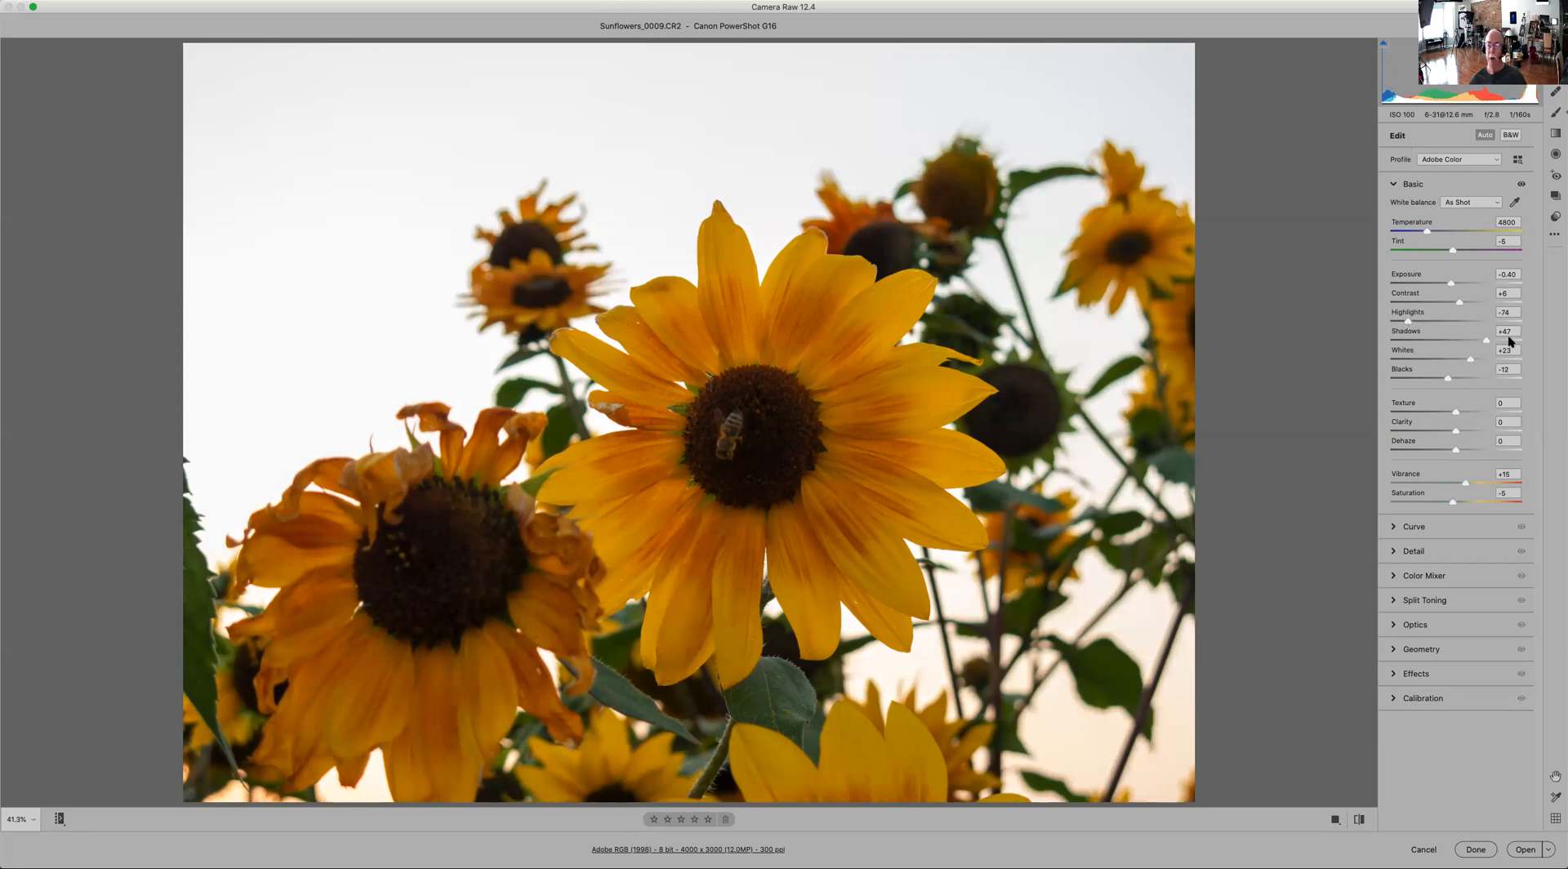
# Step: In the Basic adjustments, set Texture to +18, Clarity to +9 and Dehaze to +9, raise Saturation slightly and fine-tune Vibrance
pyautogui.click(1462, 413)
pyautogui.moveTo(1462, 415); pyautogui.dragTo(1464, 450)
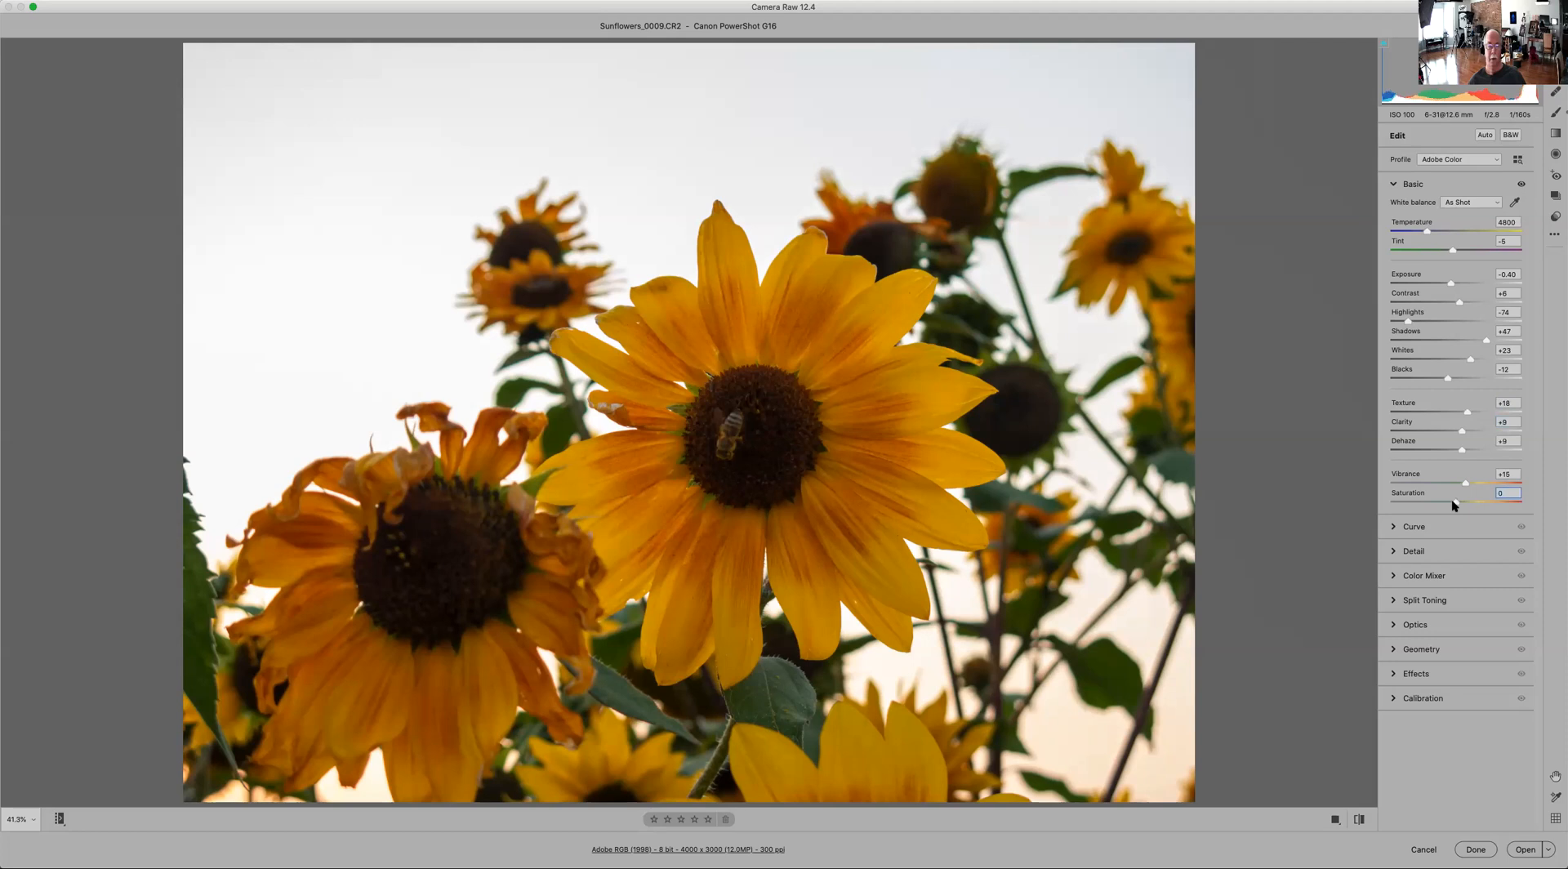
pyautogui.moveTo(1453, 504); pyautogui.dragTo(1458, 503)
pyautogui.moveTo(1488, 480)
pyautogui.mouseDown()
pyautogui.moveTo(1405, 488)
pyautogui.moveTo(1462, 486)
pyautogui.mouseUp()
pyautogui.click(1394, 186)
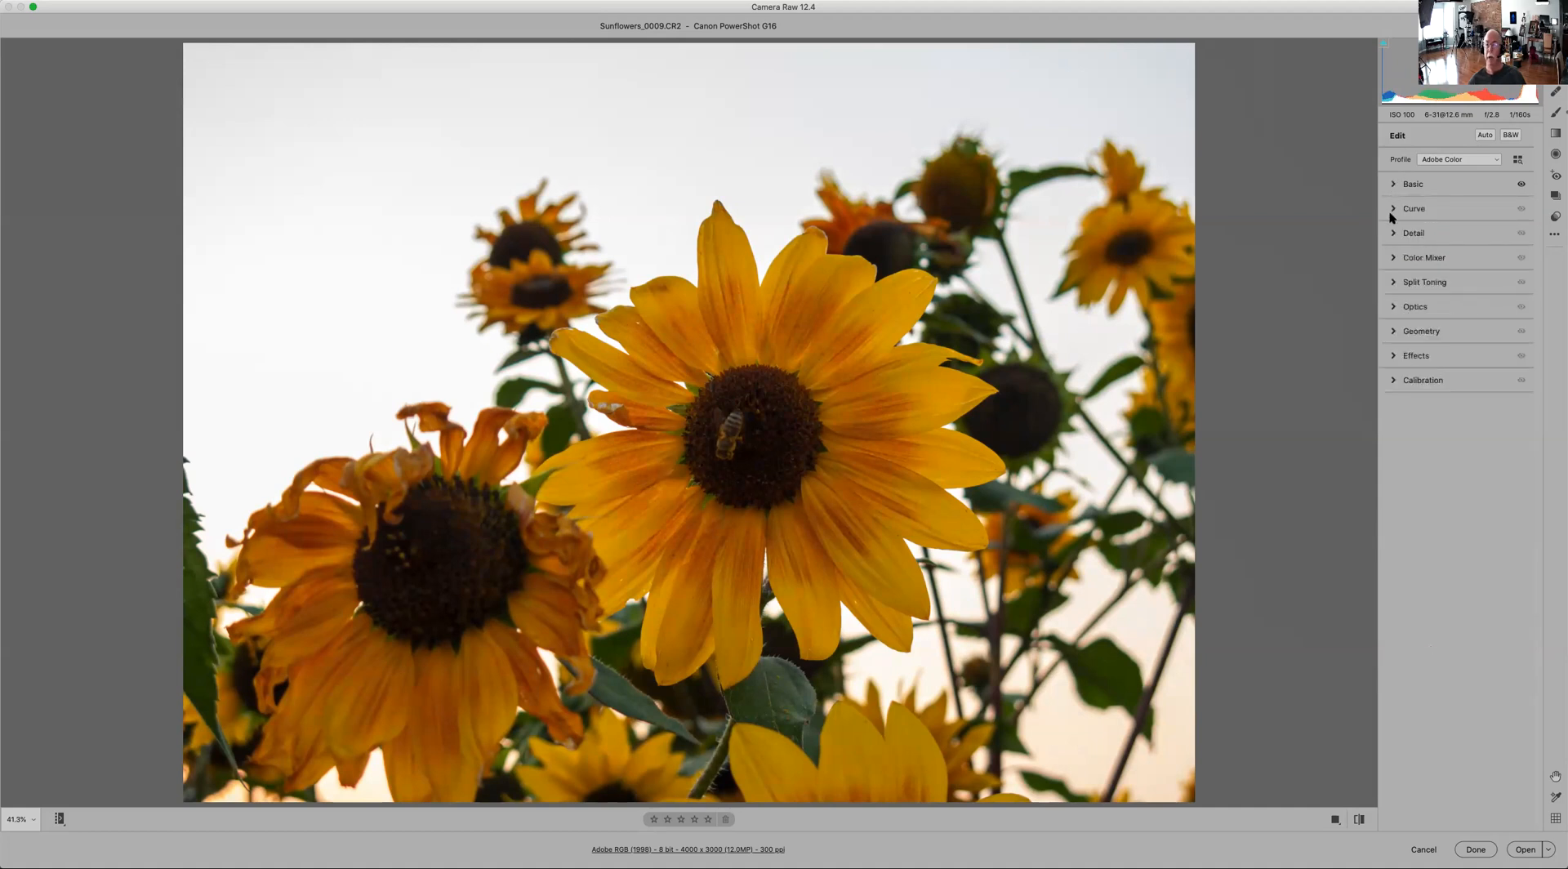
# Step: Raise the sharpening Masking in the Detail settings to roughly a quarter of its range
pyautogui.click(1393, 210)
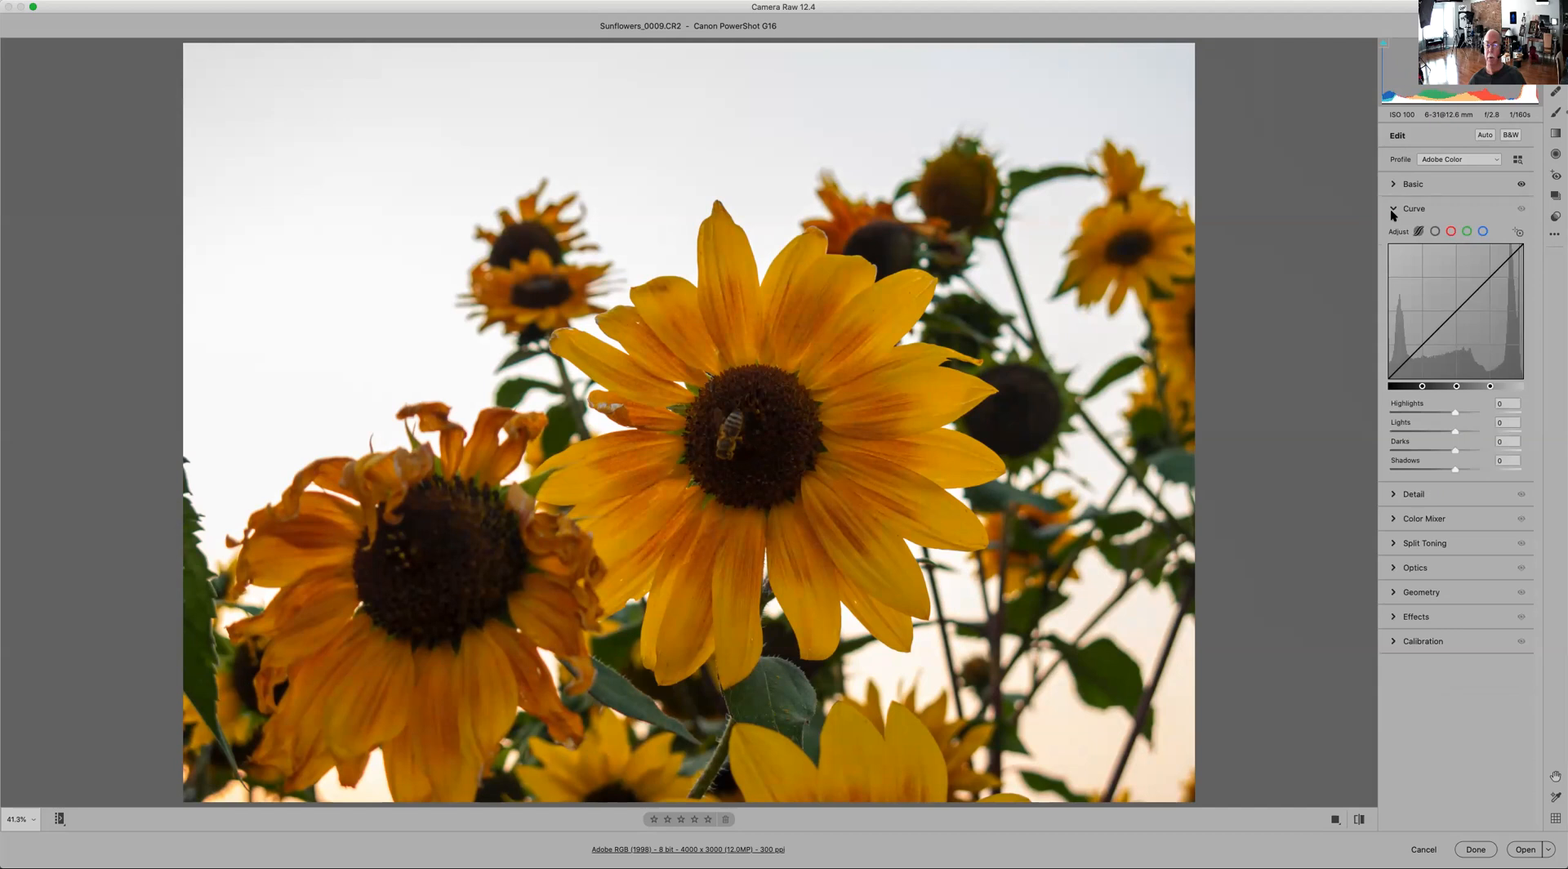
pyautogui.click(1394, 210)
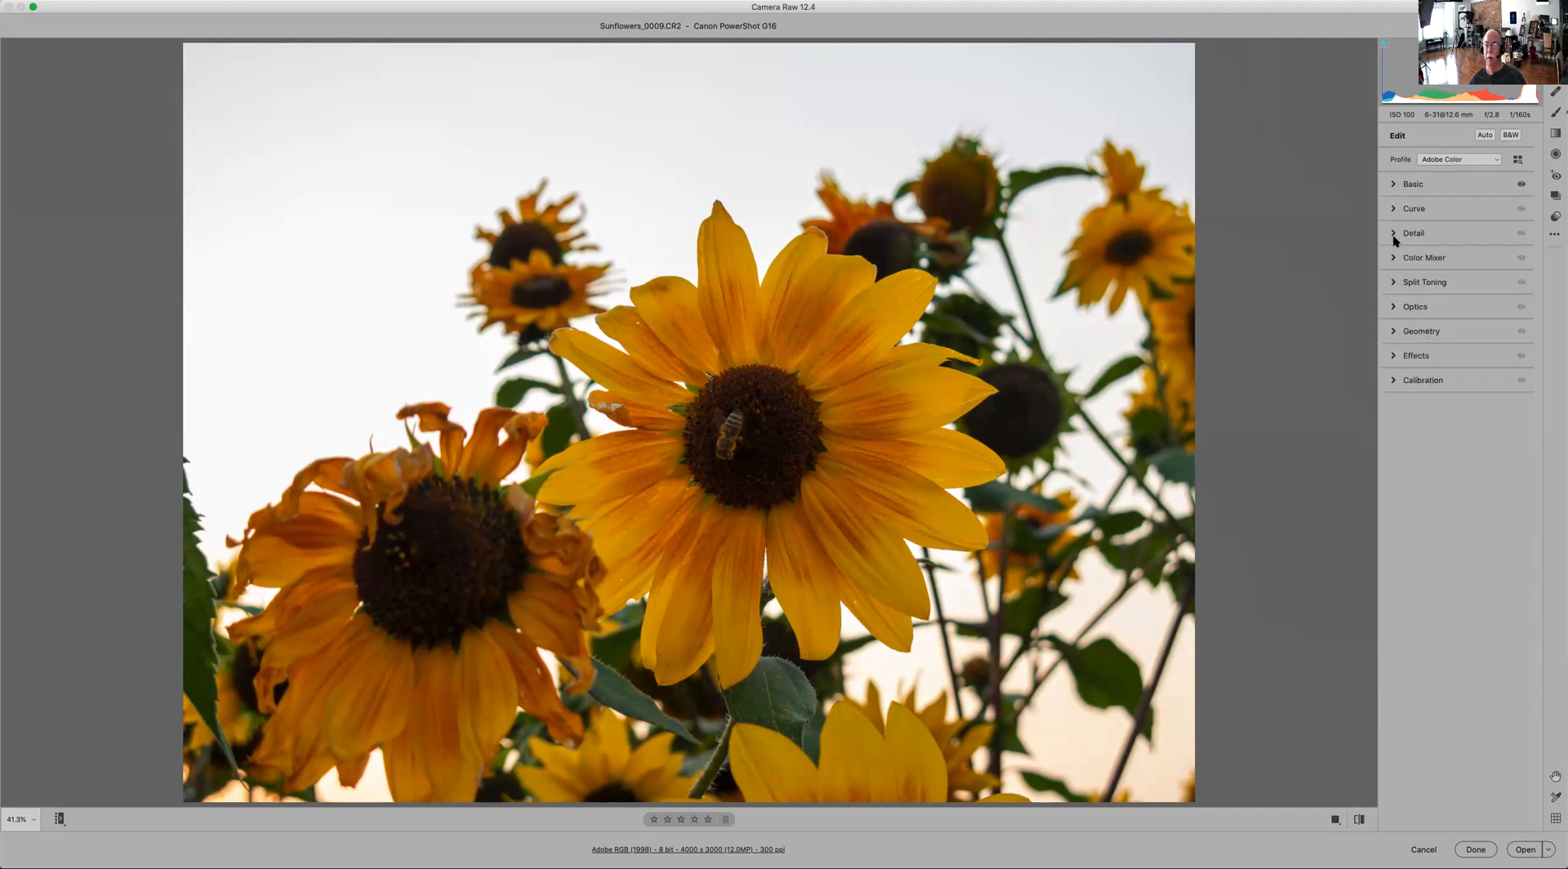
pyautogui.click(1394, 234)
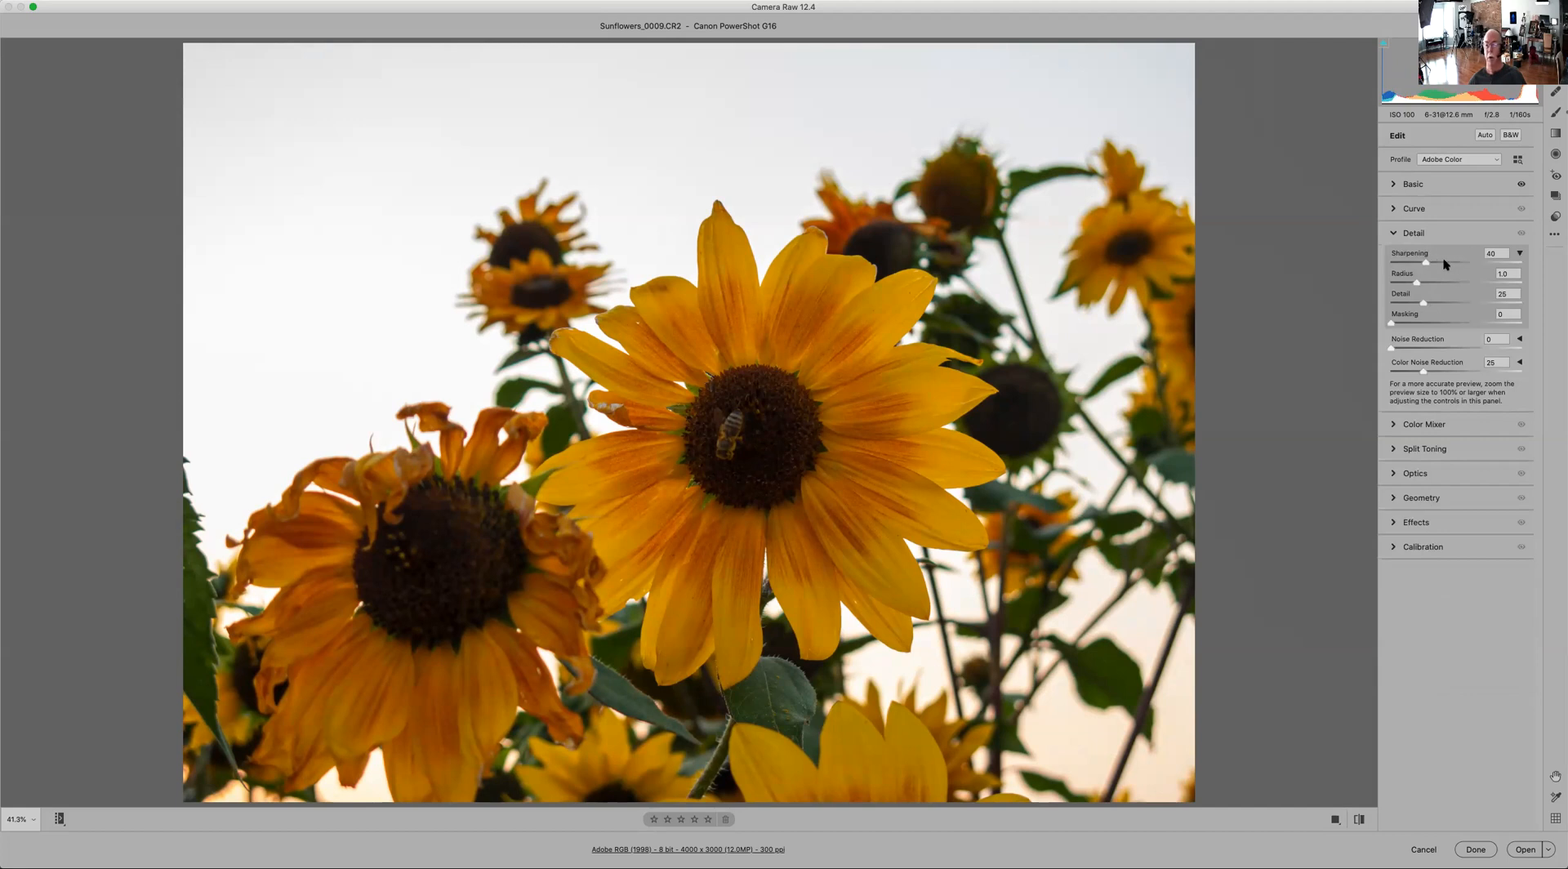
pyautogui.click(1406, 324)
pyautogui.moveTo(1406, 323); pyautogui.dragTo(1429, 323)
pyautogui.moveTo(1423, 321); pyautogui.dragTo(1428, 324)
pyautogui.click(1394, 234)
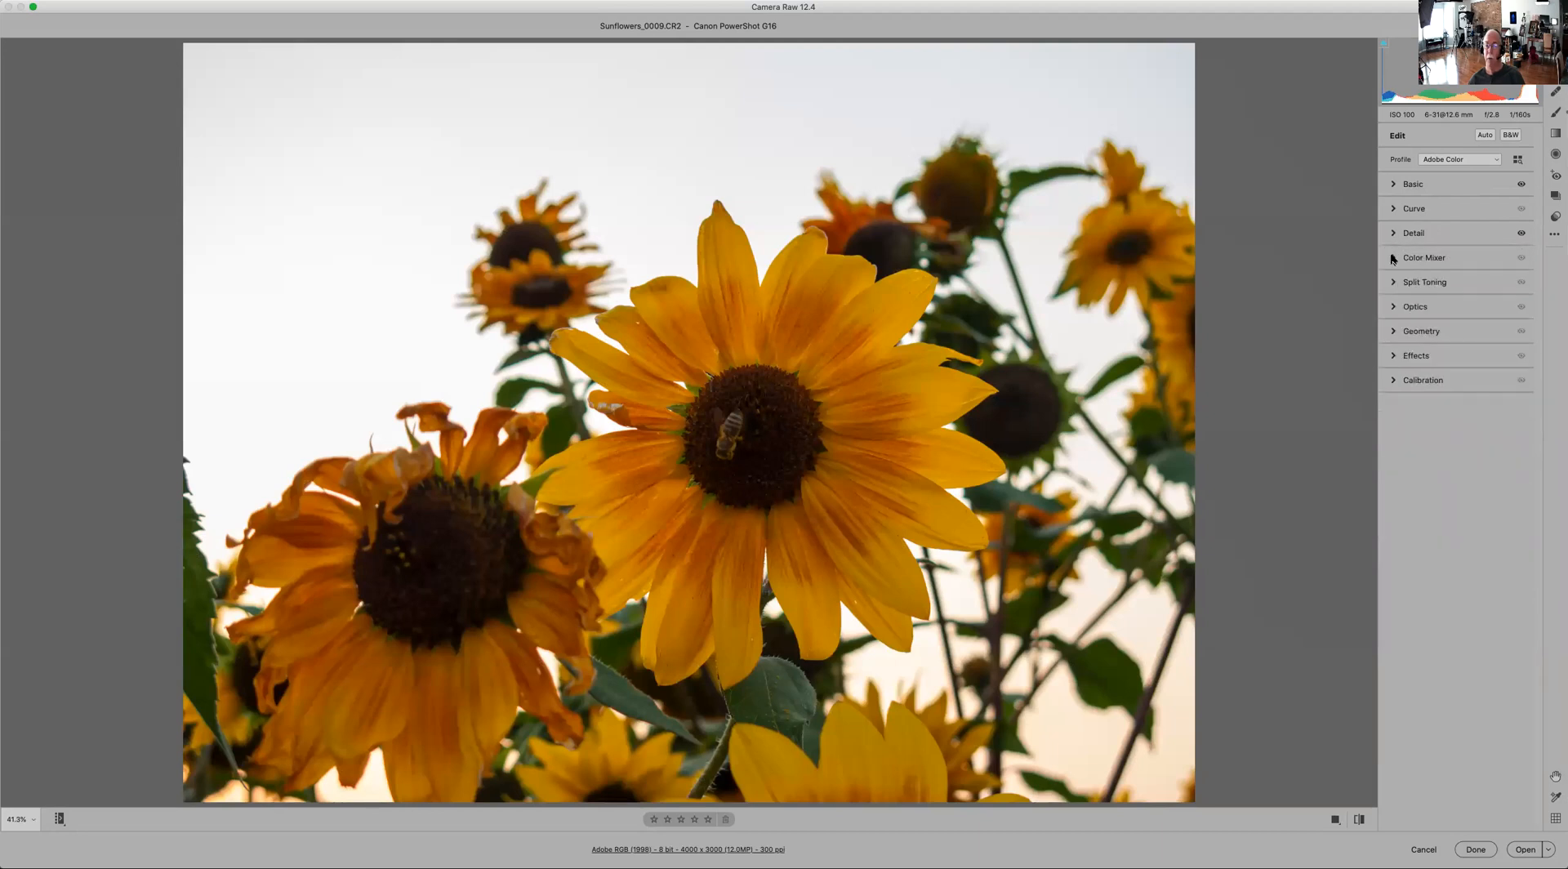
# Step: Enable removal of chromatic aberration in the Optics settings
pyautogui.click(1394, 258)
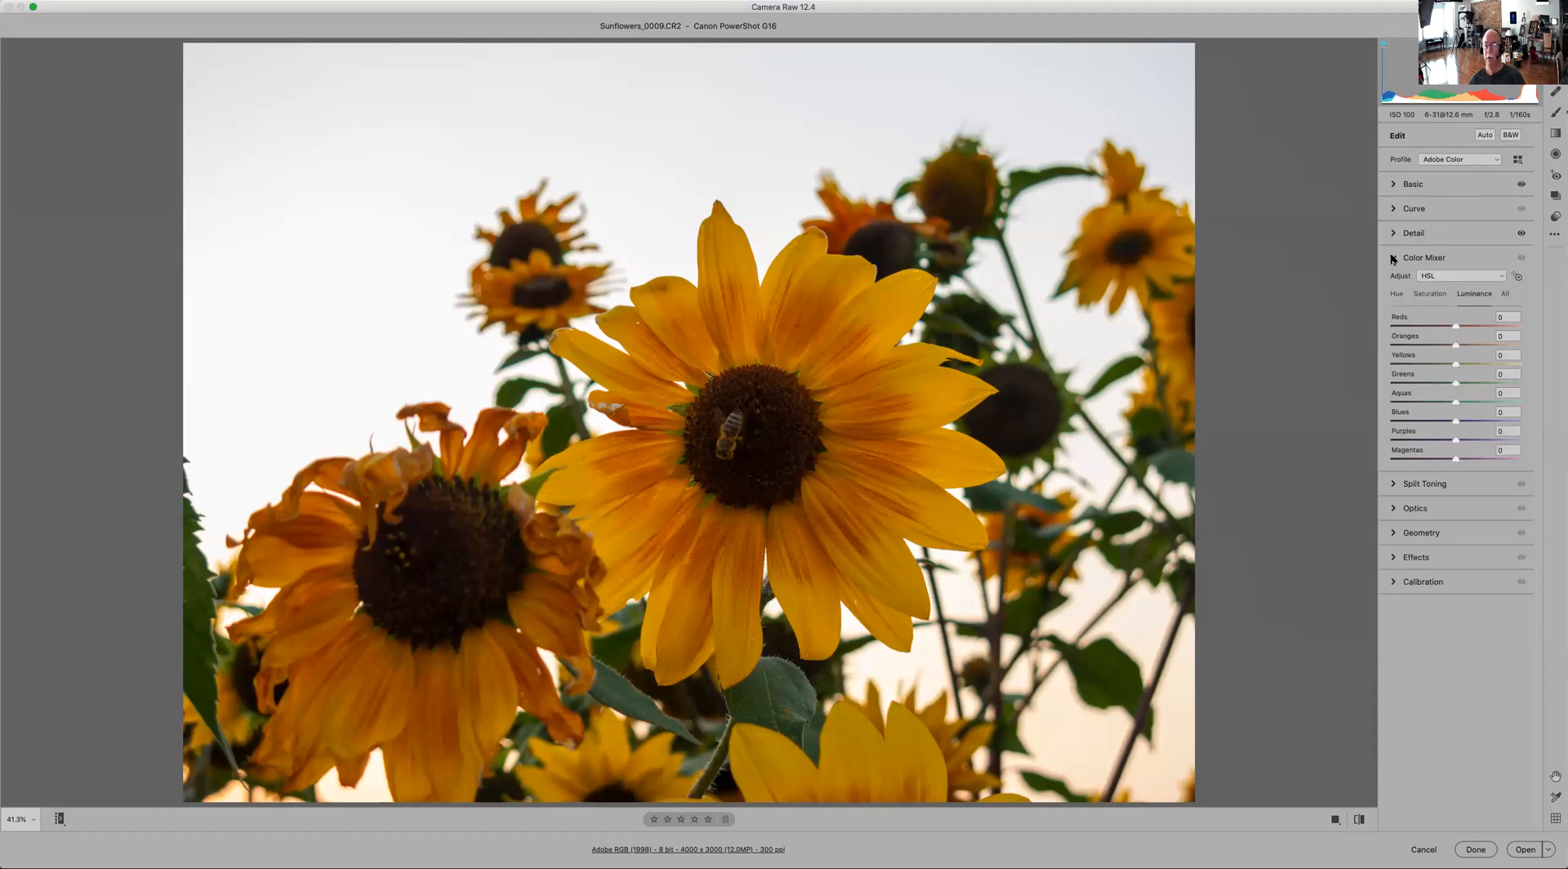
pyautogui.click(1394, 258)
pyautogui.click(1395, 282)
pyautogui.click(1395, 282)
pyautogui.click(1395, 307)
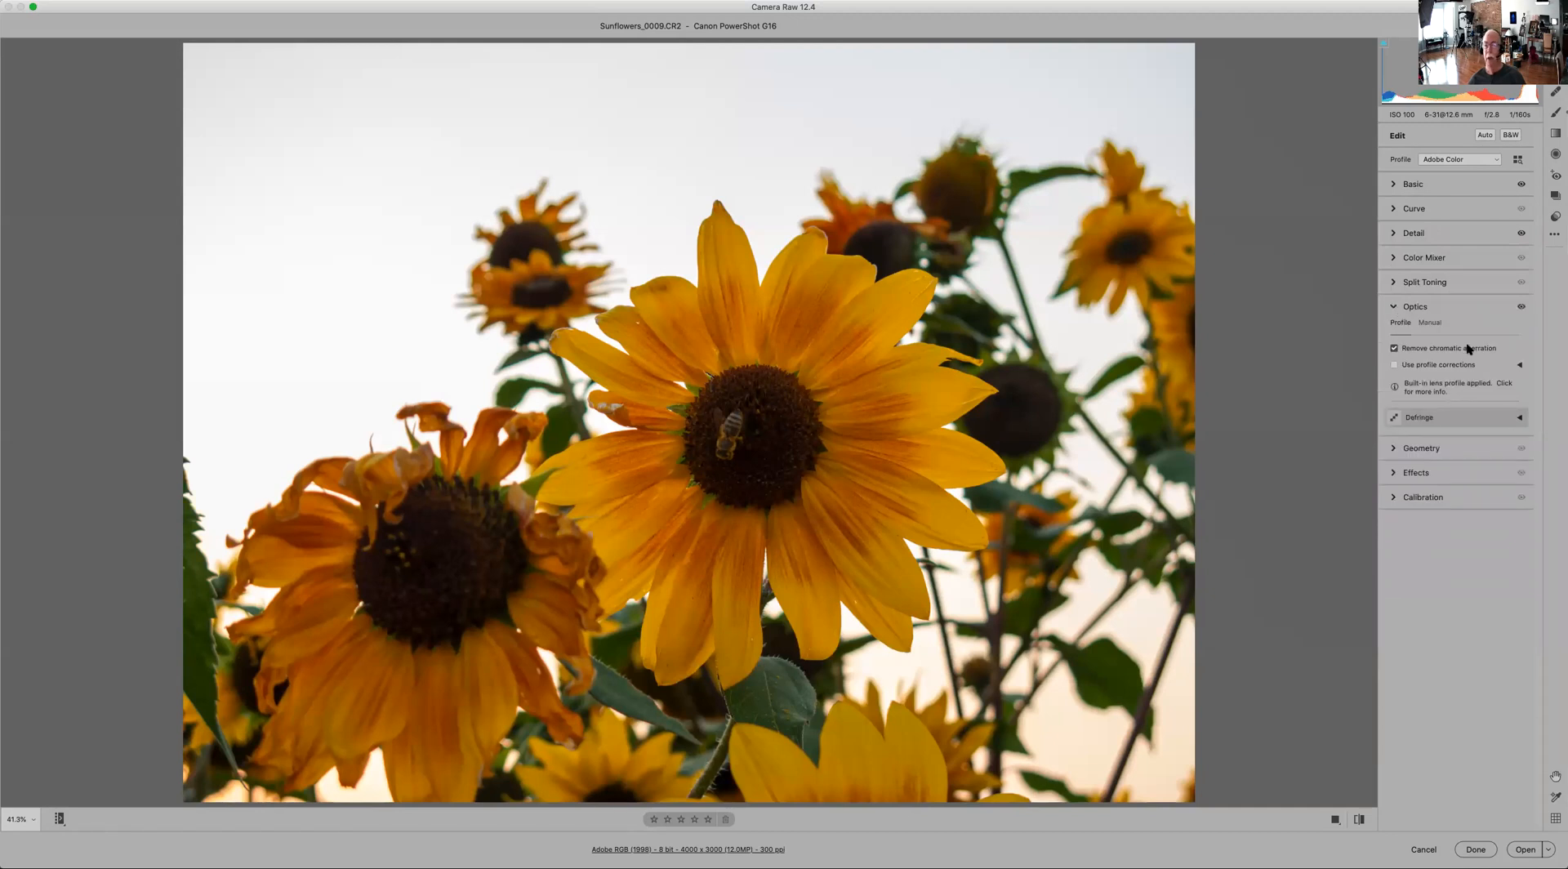
# Step: Look through the presets, the defringe and lens profile options, and the Geometry and Calibration settings
pyautogui.click(1556, 217)
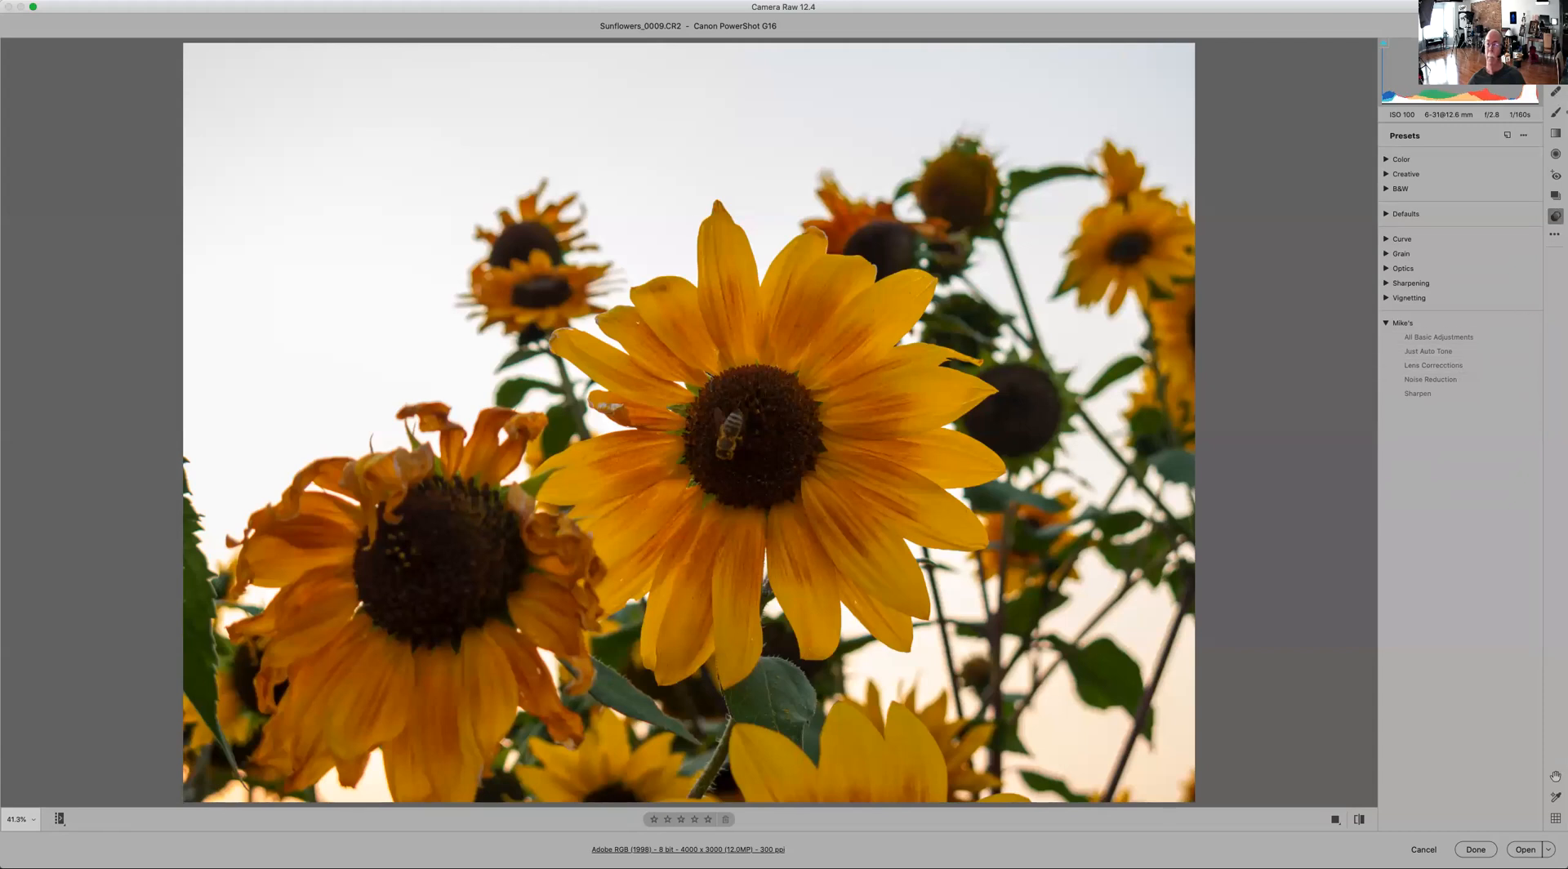
pyautogui.click(1556, 51)
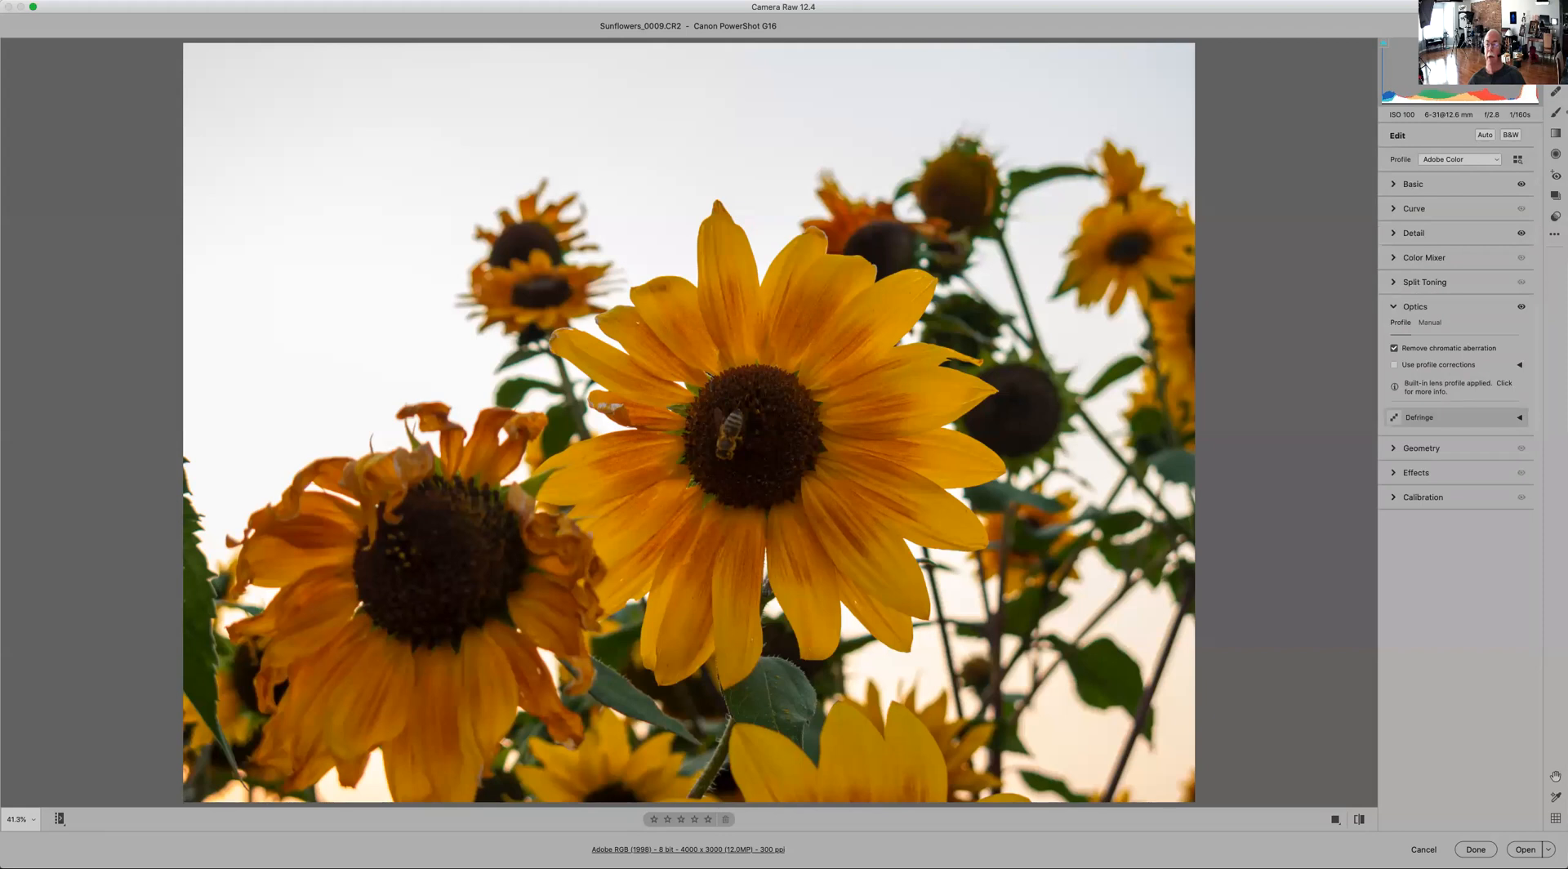
pyautogui.press('Return')
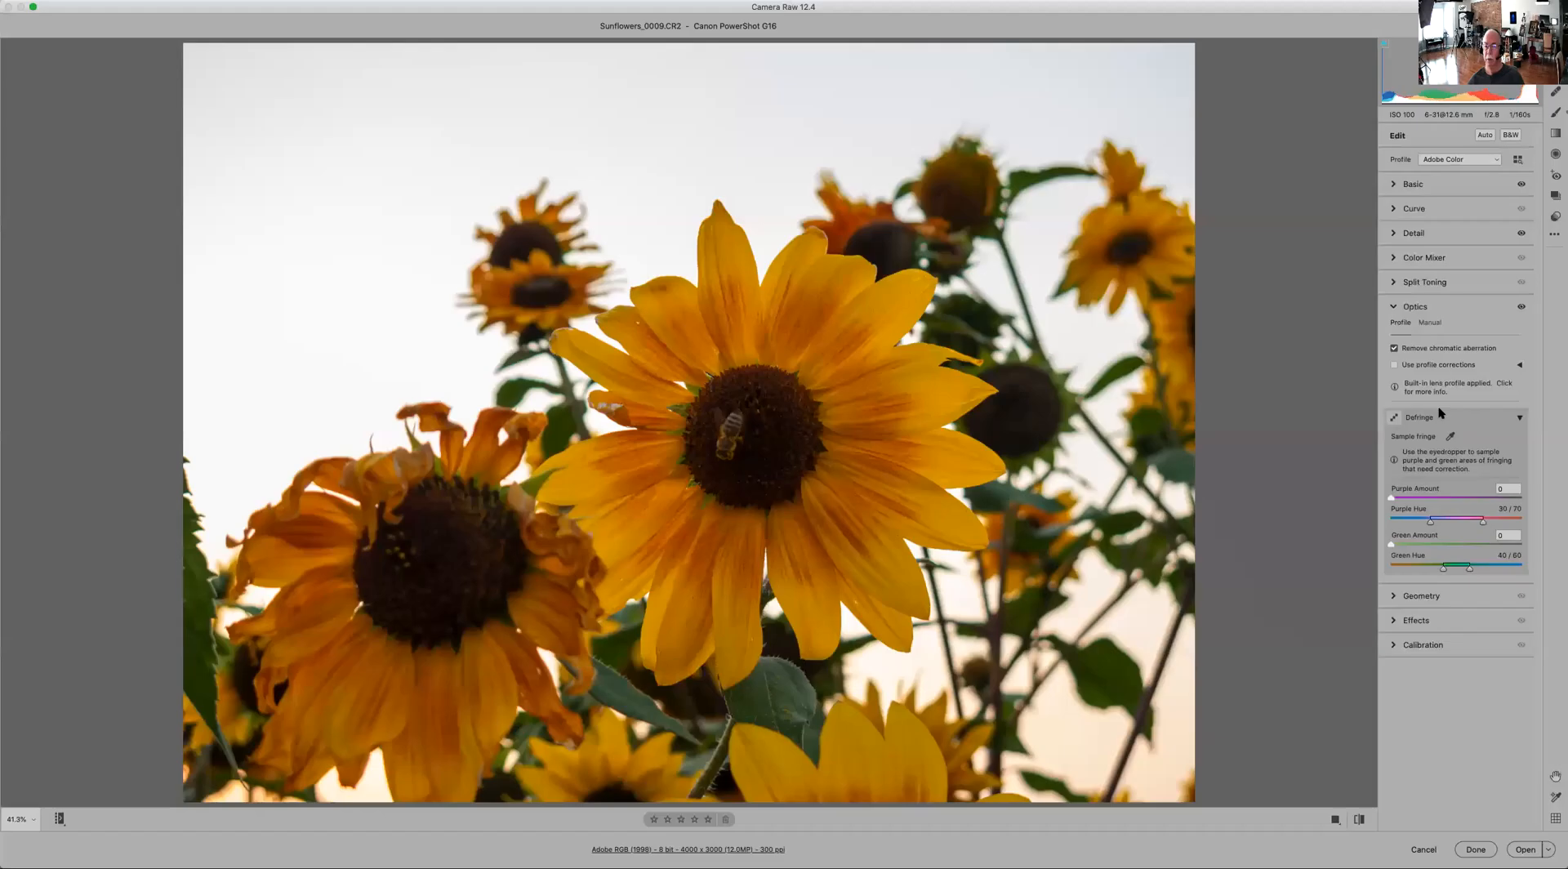
pyautogui.click(1521, 416)
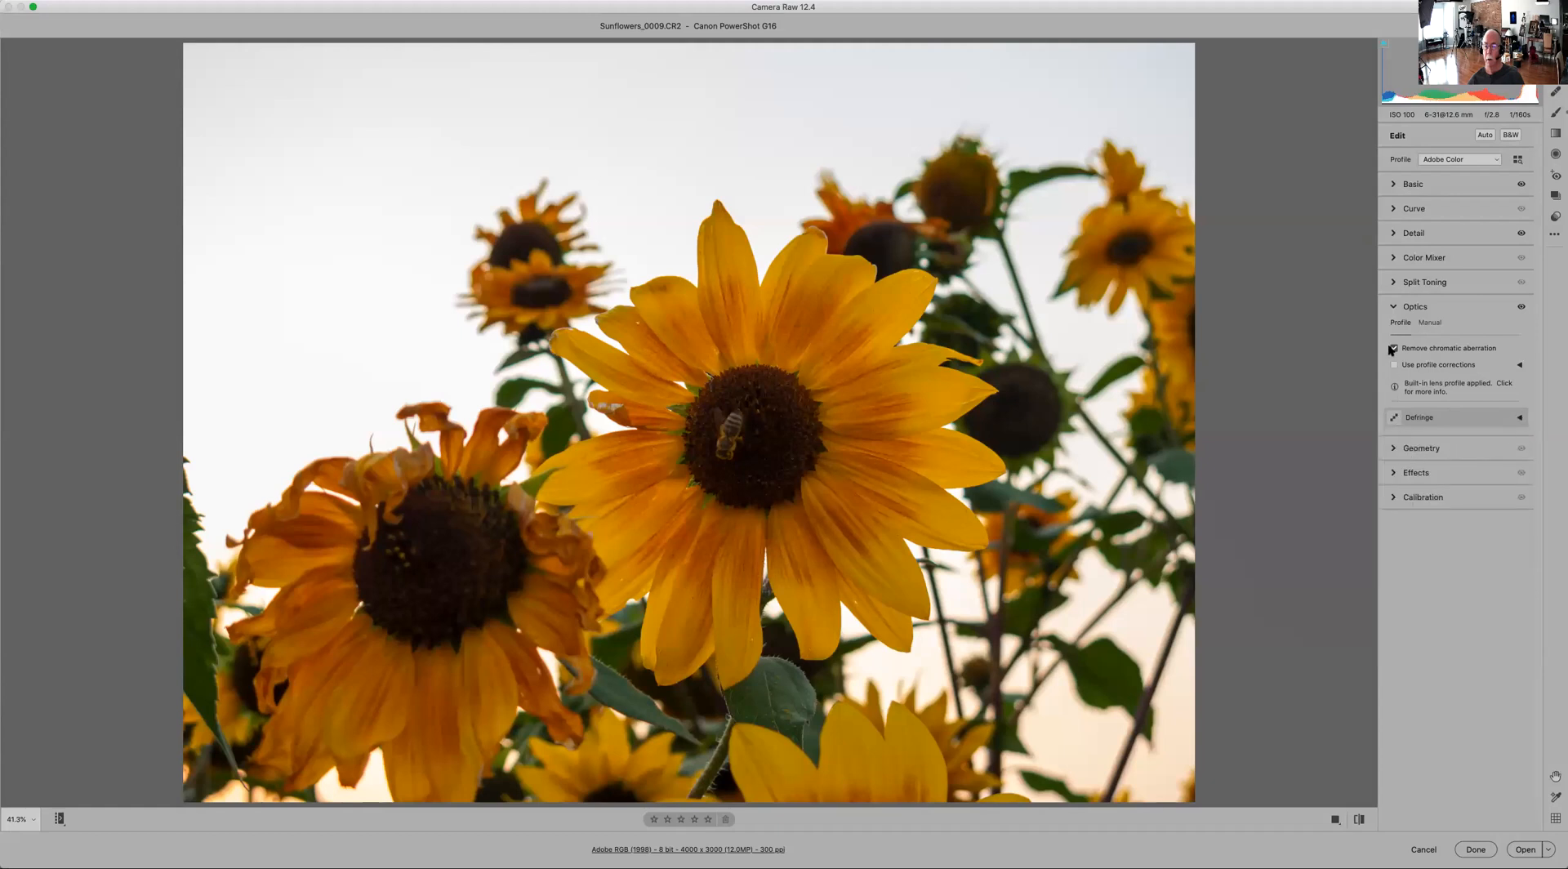
pyautogui.click(1521, 365)
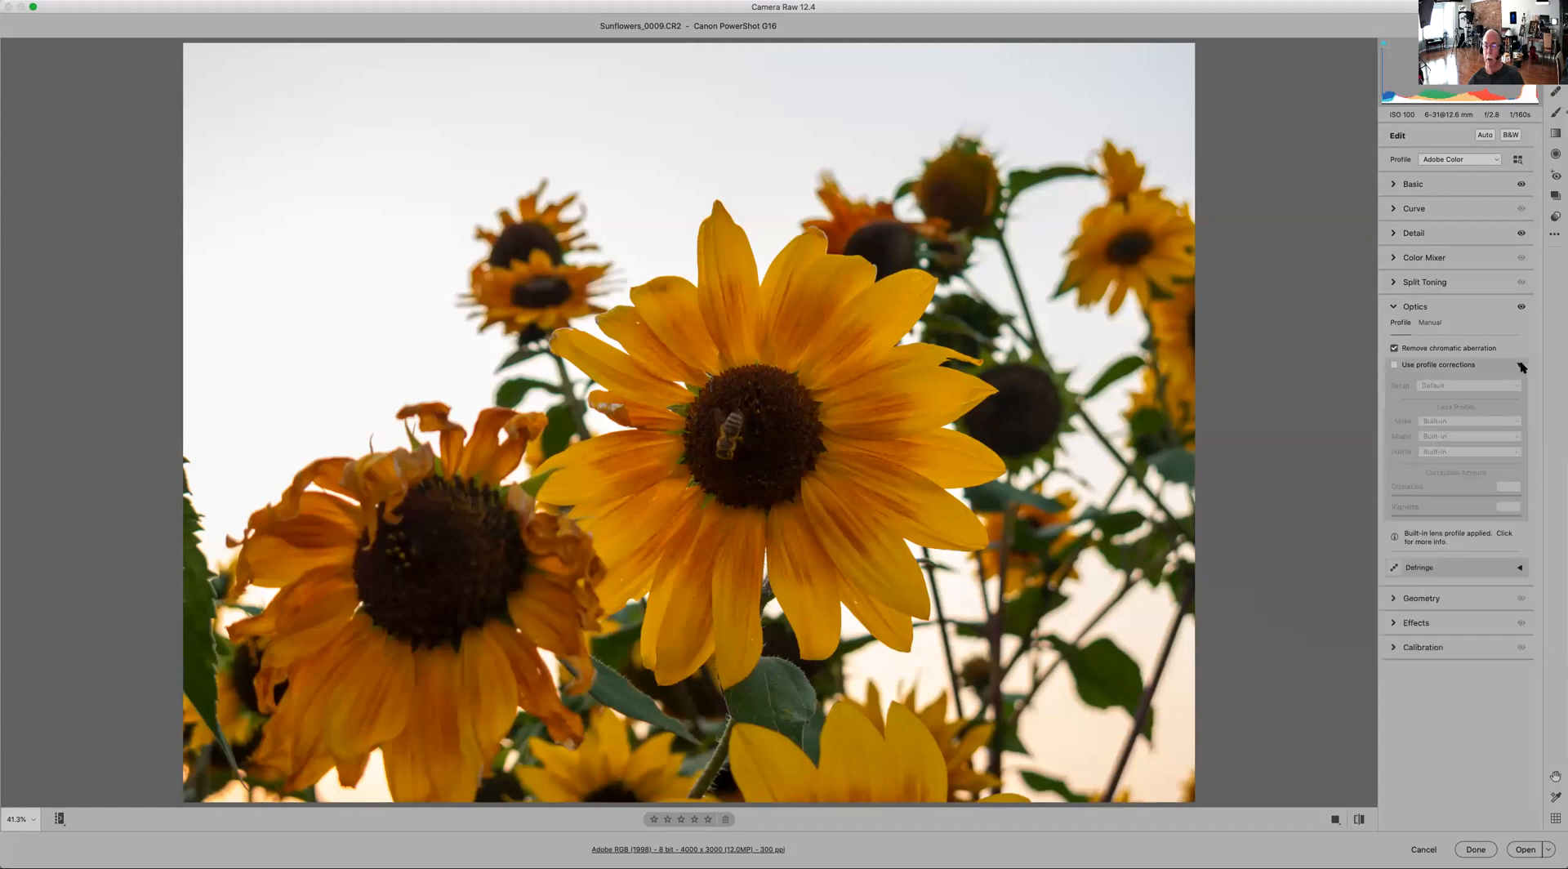
pyautogui.click(1521, 366)
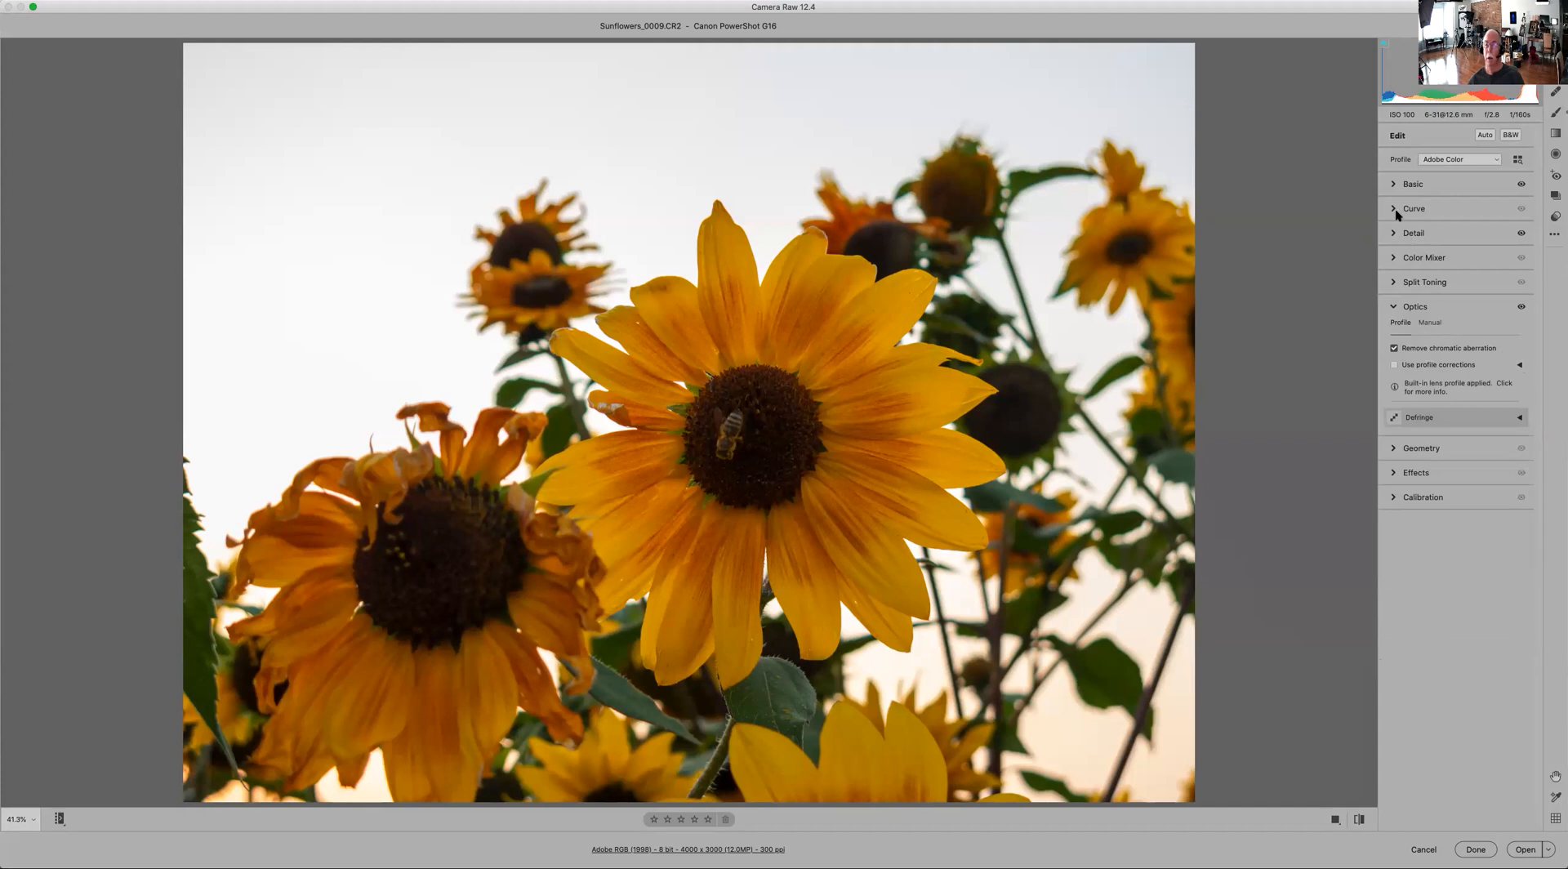
pyautogui.click(1395, 448)
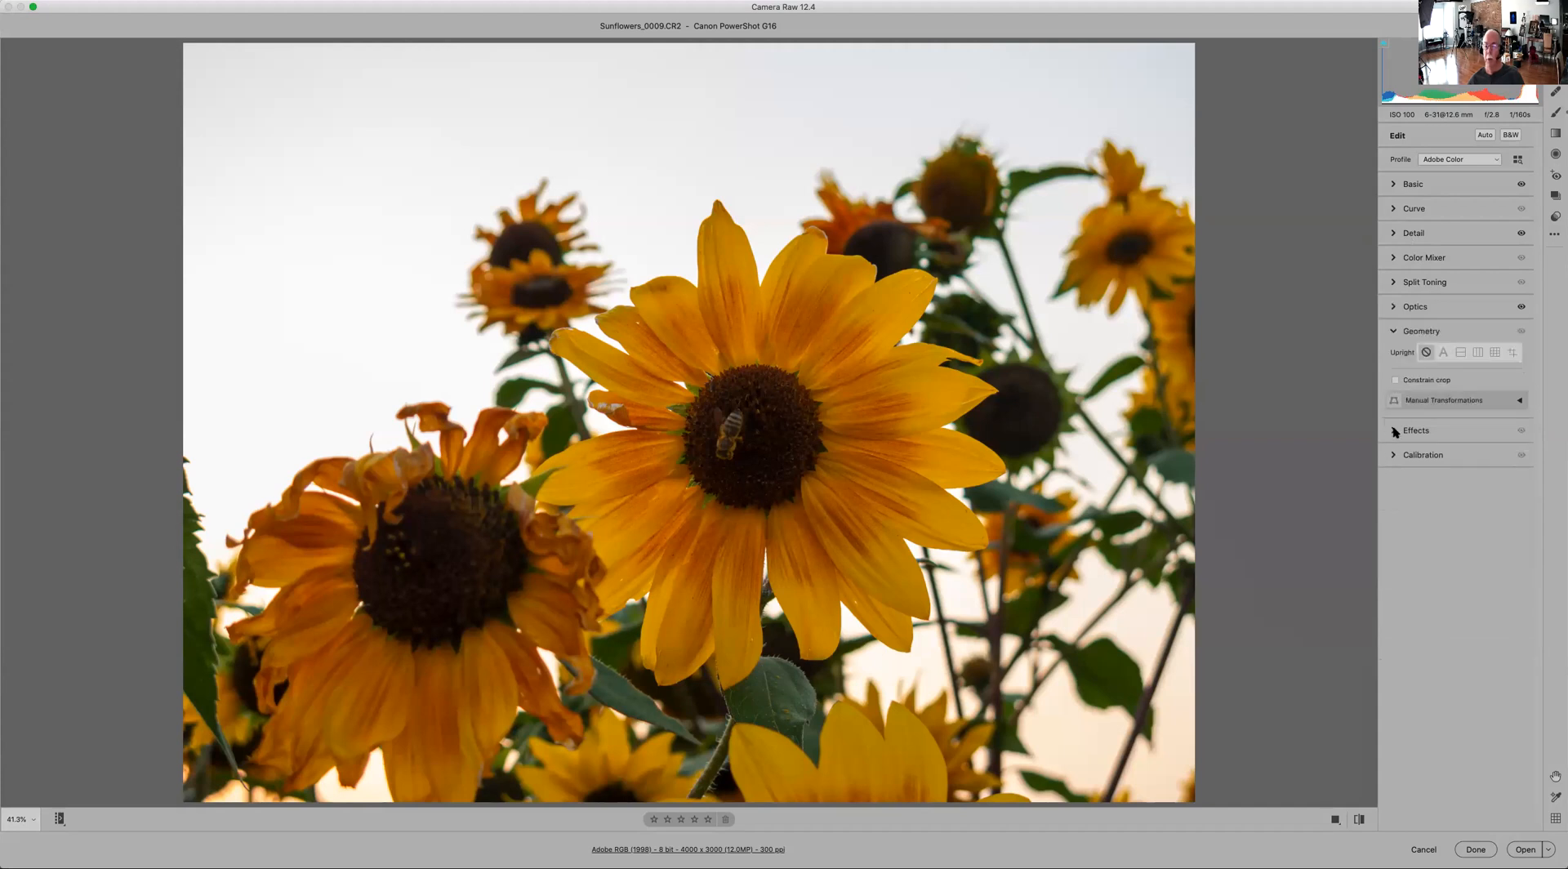
pyautogui.click(1395, 431)
pyautogui.click(1395, 435)
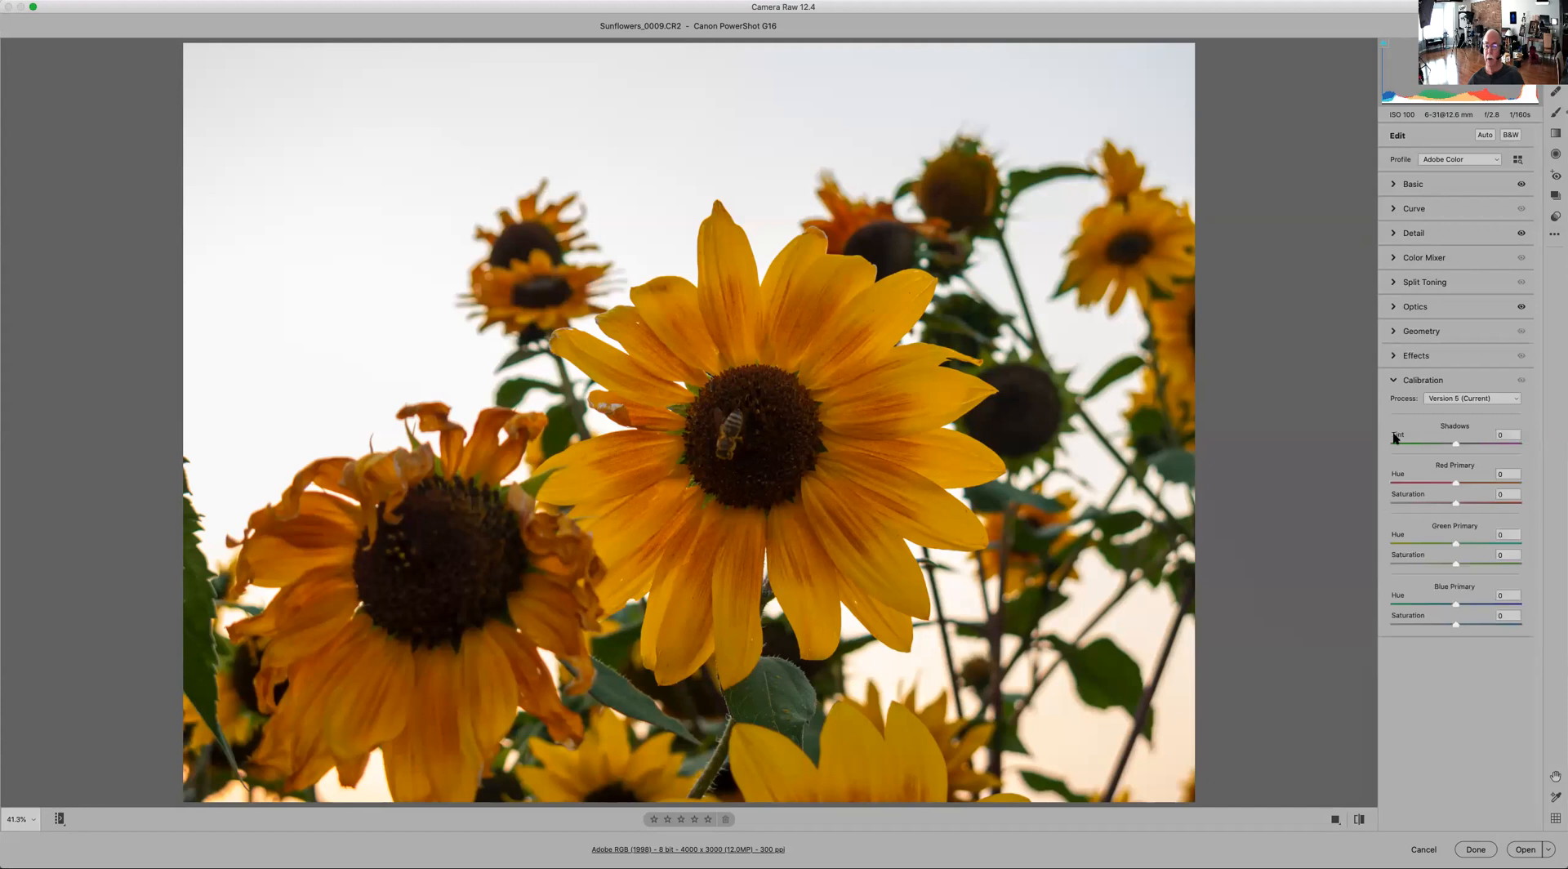
pyautogui.click(1395, 381)
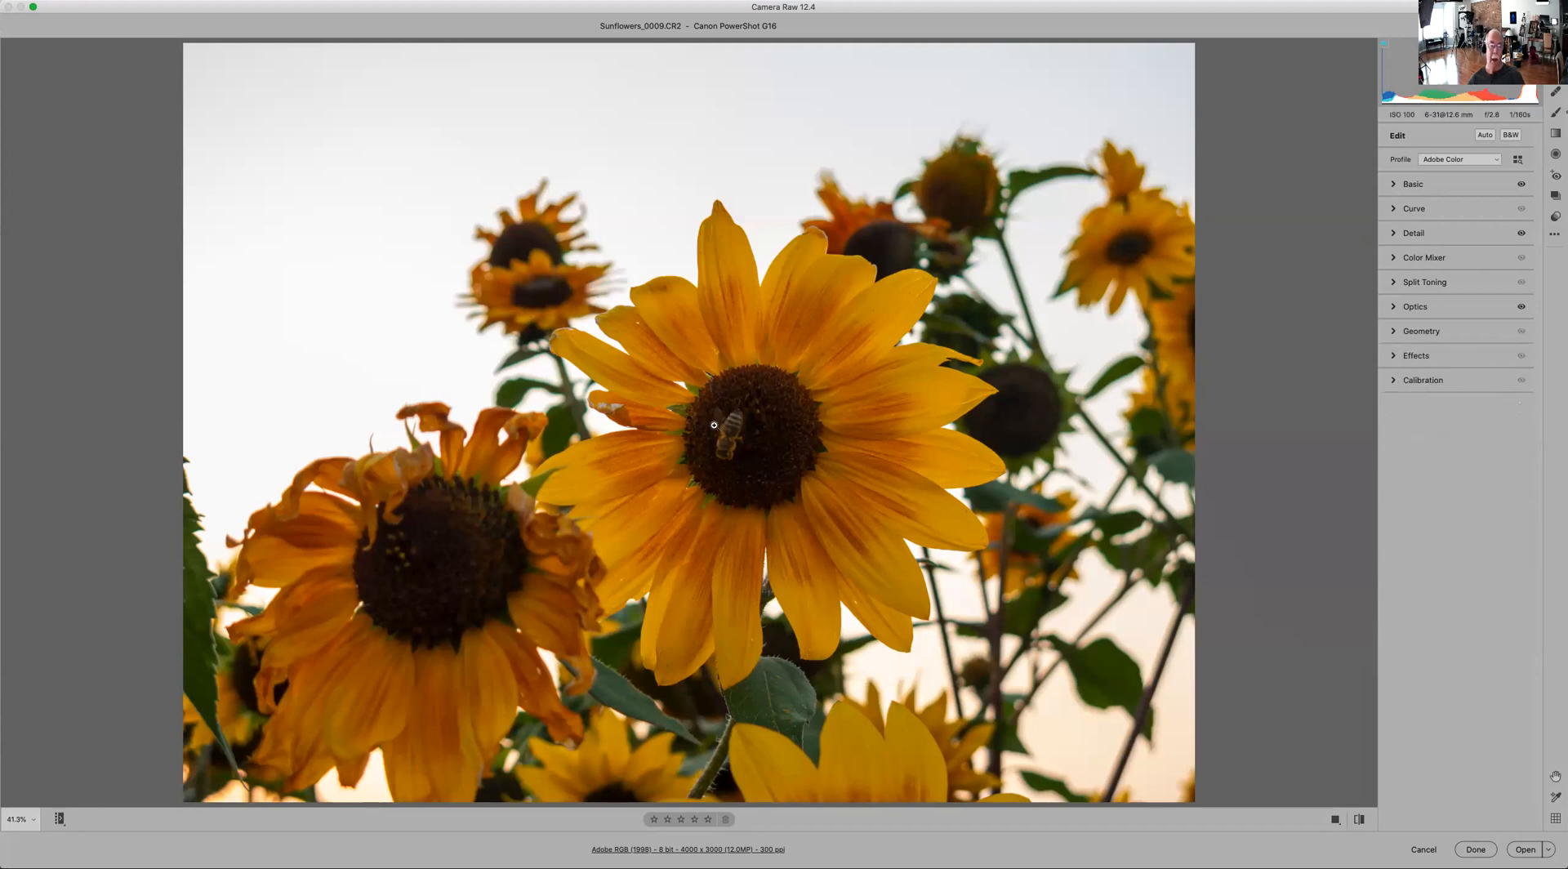
# Step: Paint an Adjustment Brush mask over the bee's body and wing with feather 41, flow 50 and Auto Mask on
pyautogui.moveTo(716, 426); pyautogui.dragTo(909, 490)
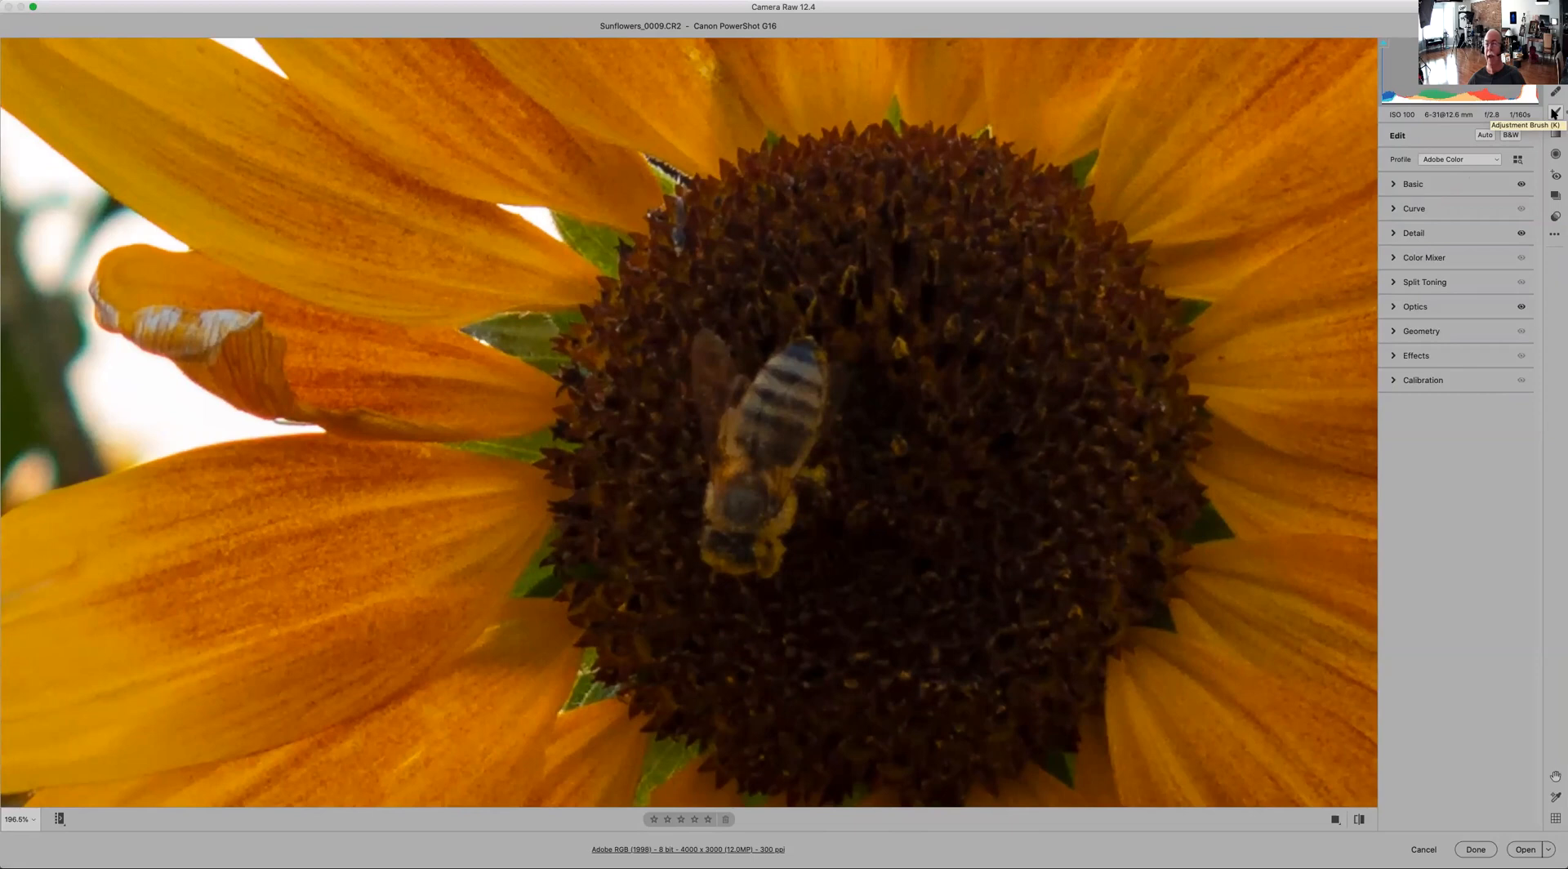
pyautogui.click(1554, 113)
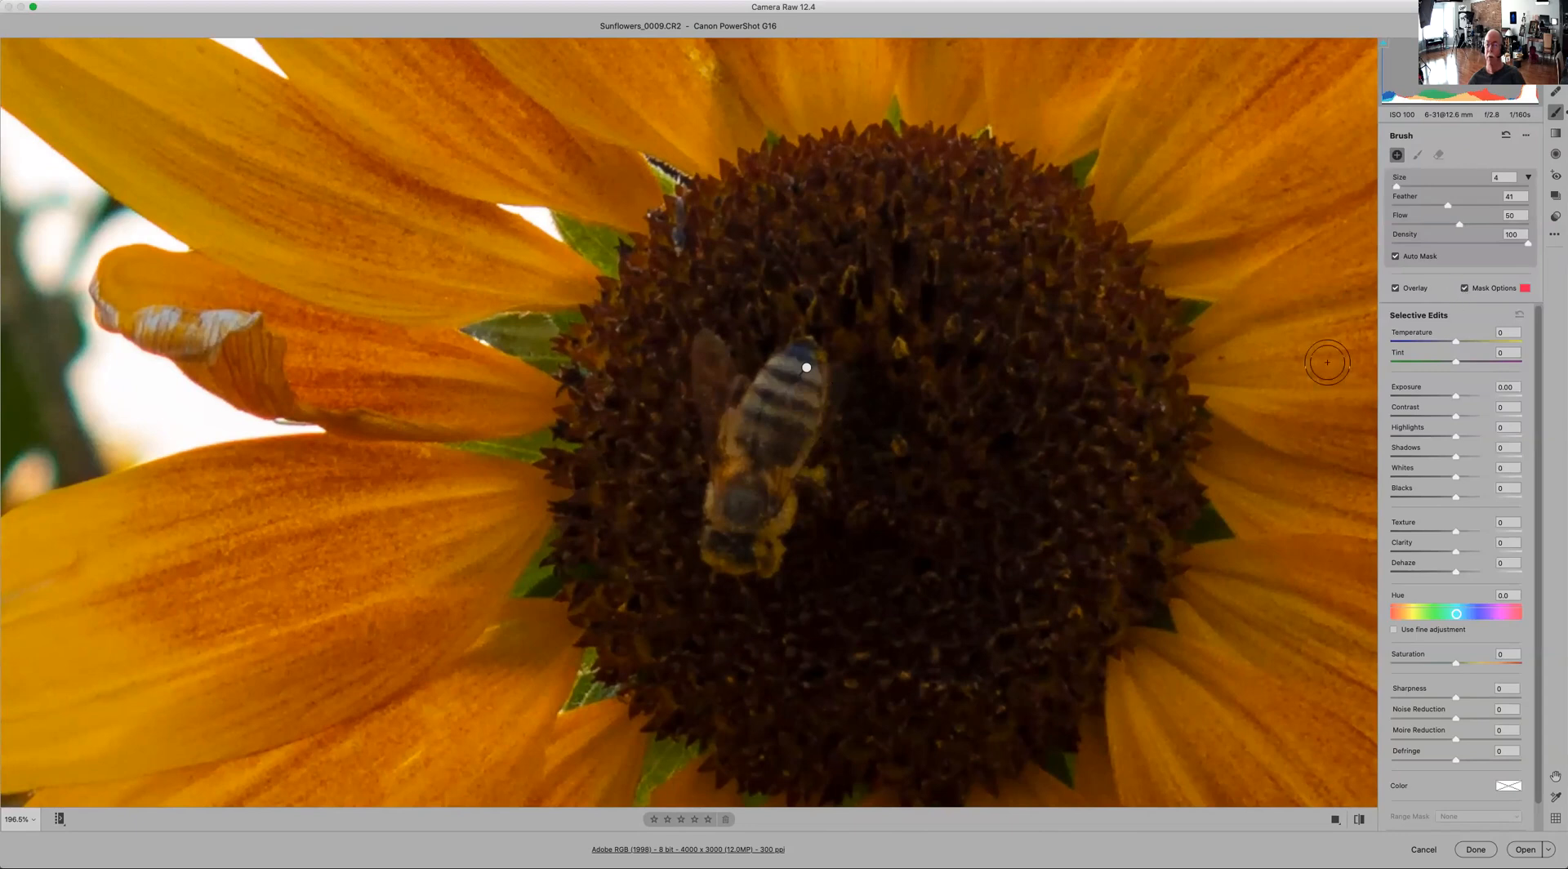
pyautogui.moveTo(806, 352)
pyautogui.mouseDown()
pyautogui.moveTo(761, 500)
pyautogui.moveTo(782, 505)
pyautogui.moveTo(767, 555)
pyautogui.moveTo(729, 548)
pyautogui.moveTo(746, 486)
pyautogui.moveTo(725, 491)
pyautogui.moveTo(767, 373)
pyautogui.moveTo(803, 355)
pyautogui.moveTo(705, 349)
pyautogui.moveTo(723, 421)
pyautogui.mouseUp()
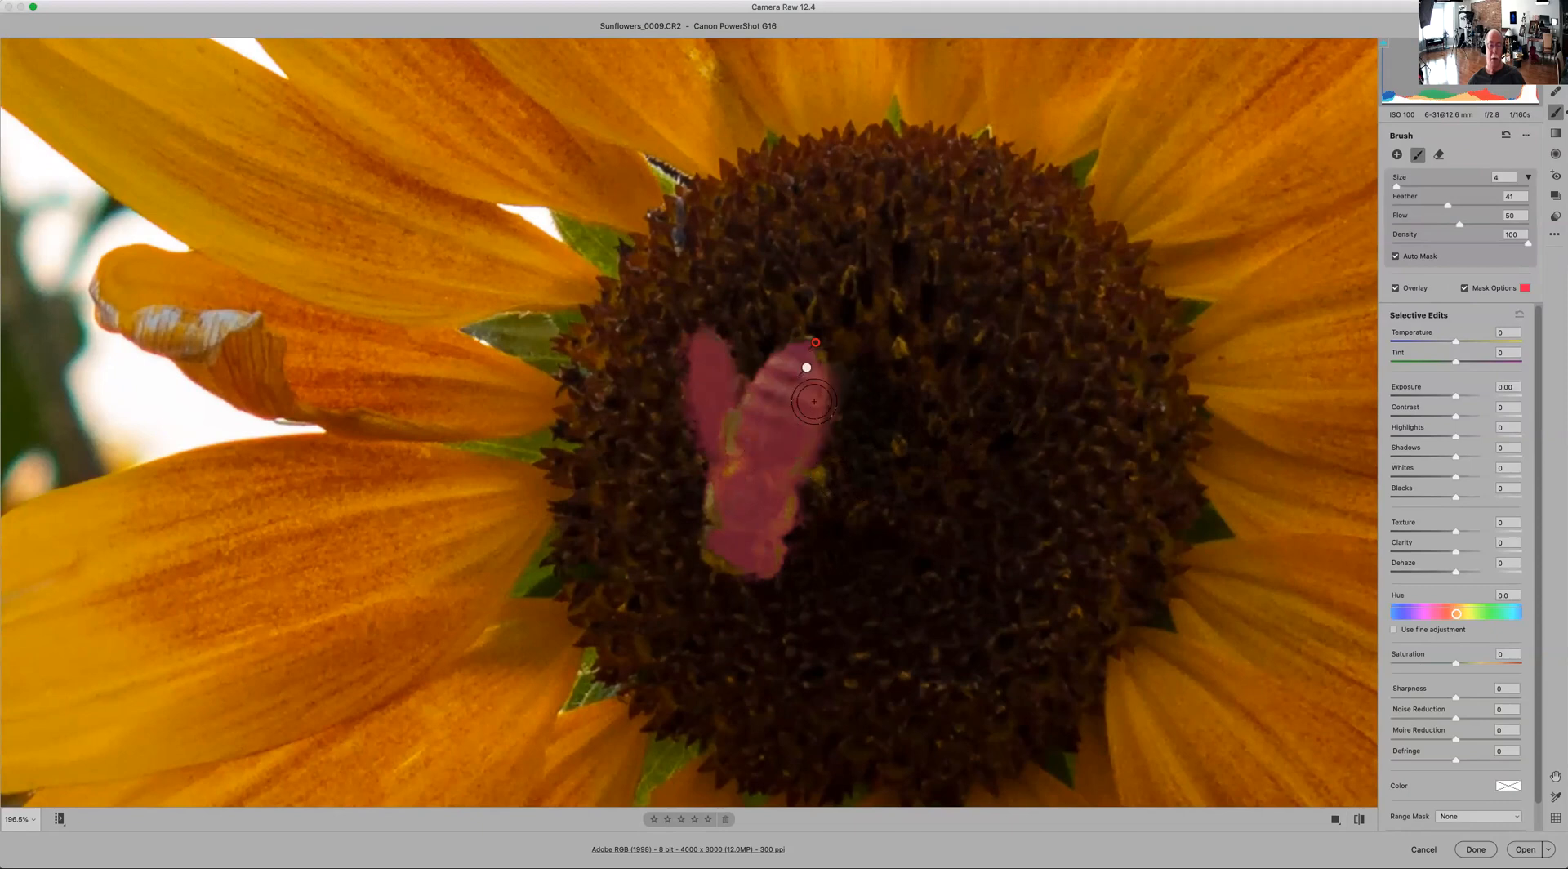
pyautogui.moveTo(817, 374)
pyautogui.mouseDown()
pyautogui.moveTo(817, 391)
pyautogui.moveTo(763, 483)
pyautogui.moveTo(718, 508)
pyautogui.moveTo(749, 474)
pyautogui.moveTo(720, 418)
pyautogui.moveTo(740, 480)
pyautogui.moveTo(746, 408)
pyautogui.moveTo(810, 385)
pyautogui.mouseUp()
pyautogui.click(722, 500)
pyautogui.moveTo(739, 531); pyautogui.dragTo(722, 549)
pyautogui.moveTo(722, 549); pyautogui.dragTo(738, 545)
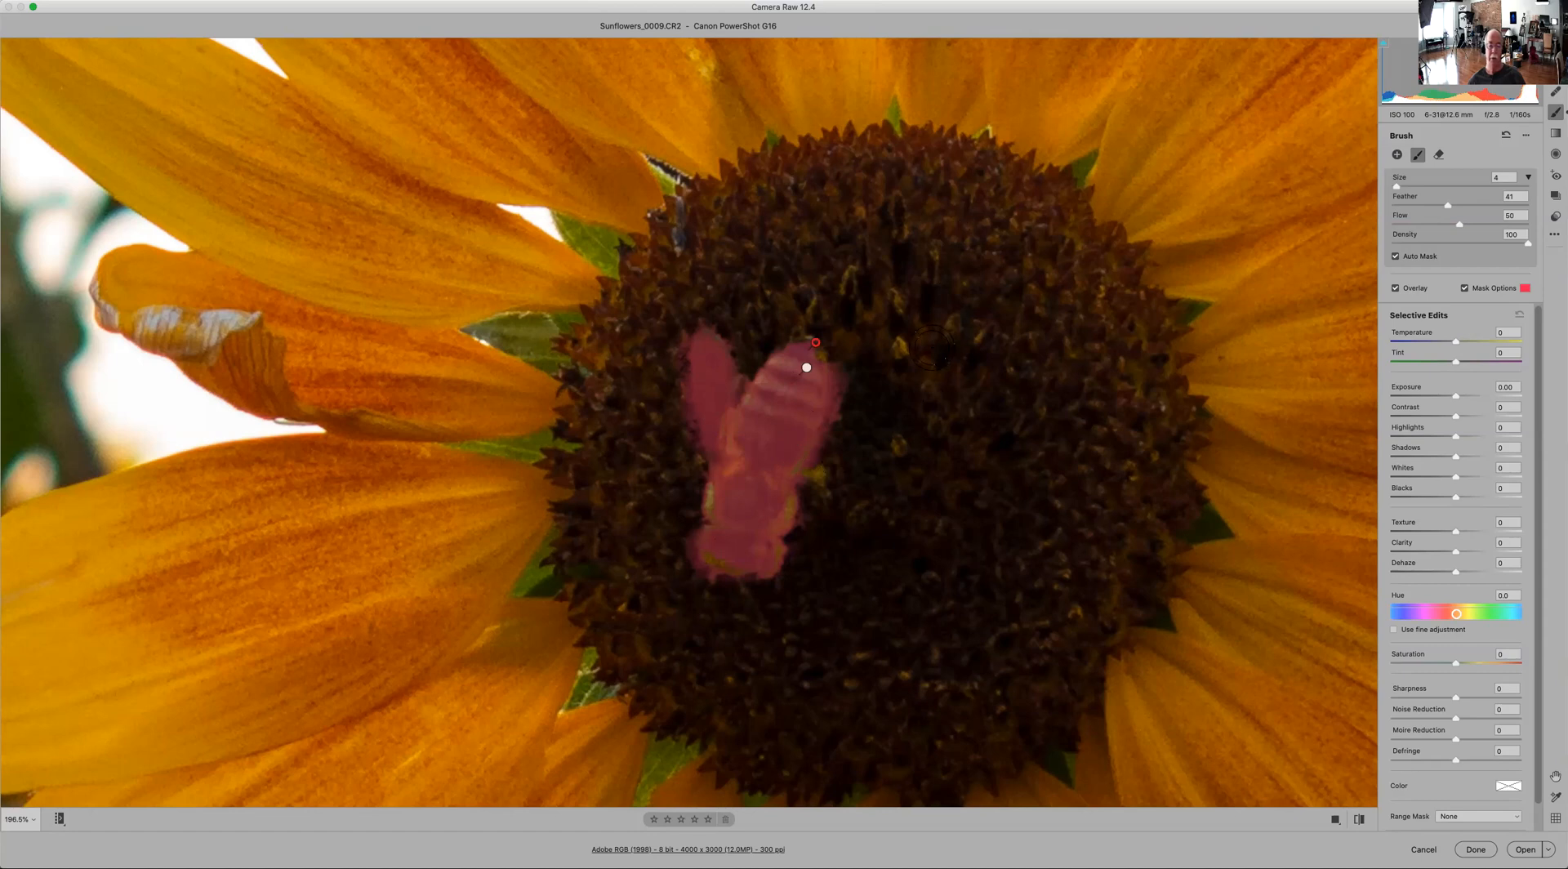
pyautogui.press('[')
pyautogui.press(']')
# Step: Hide the mask overlay and brighten the masked bee with Exposure +0.25, Highlights +8, Shadows +7 and increased Texture
pyautogui.click(1463, 286)
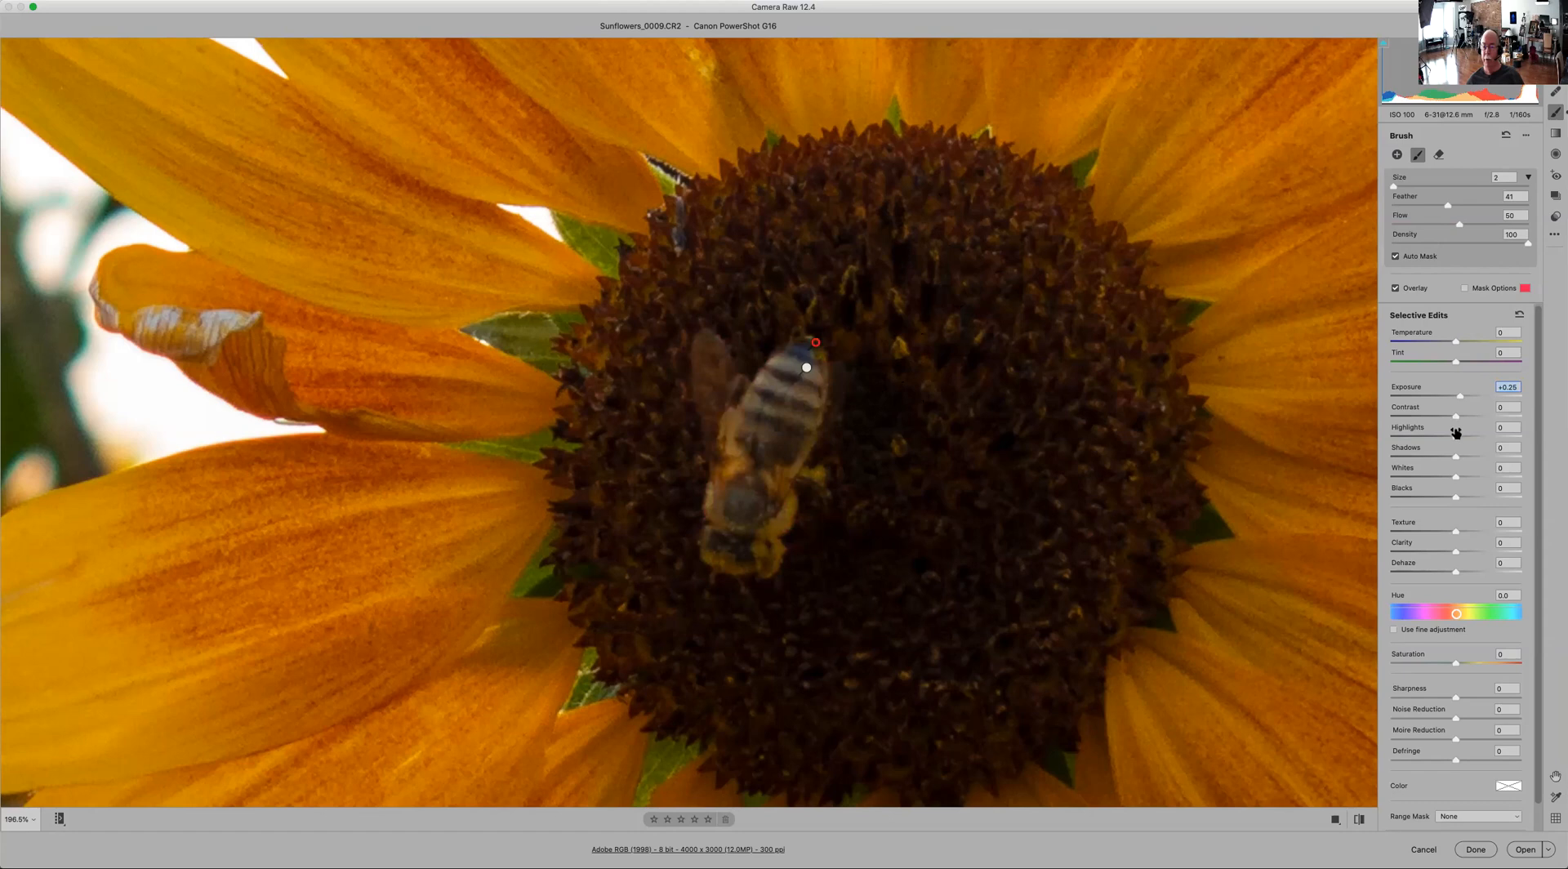
pyautogui.moveTo(1458, 436); pyautogui.dragTo(1466, 455)
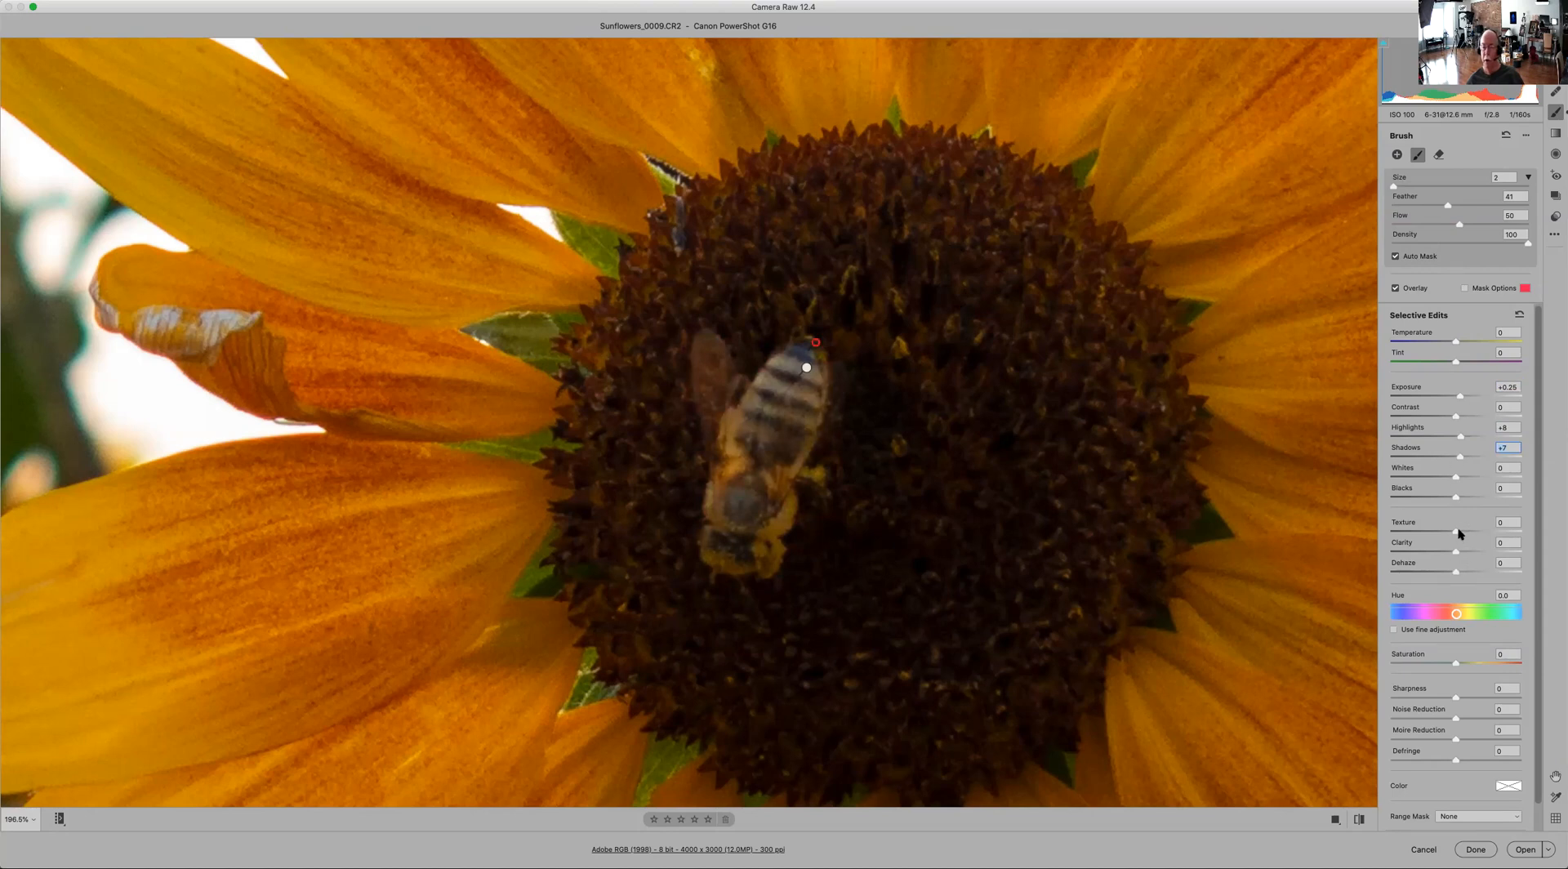
pyautogui.moveTo(1462, 533); pyautogui.dragTo(1469, 534)
pyautogui.press('e')
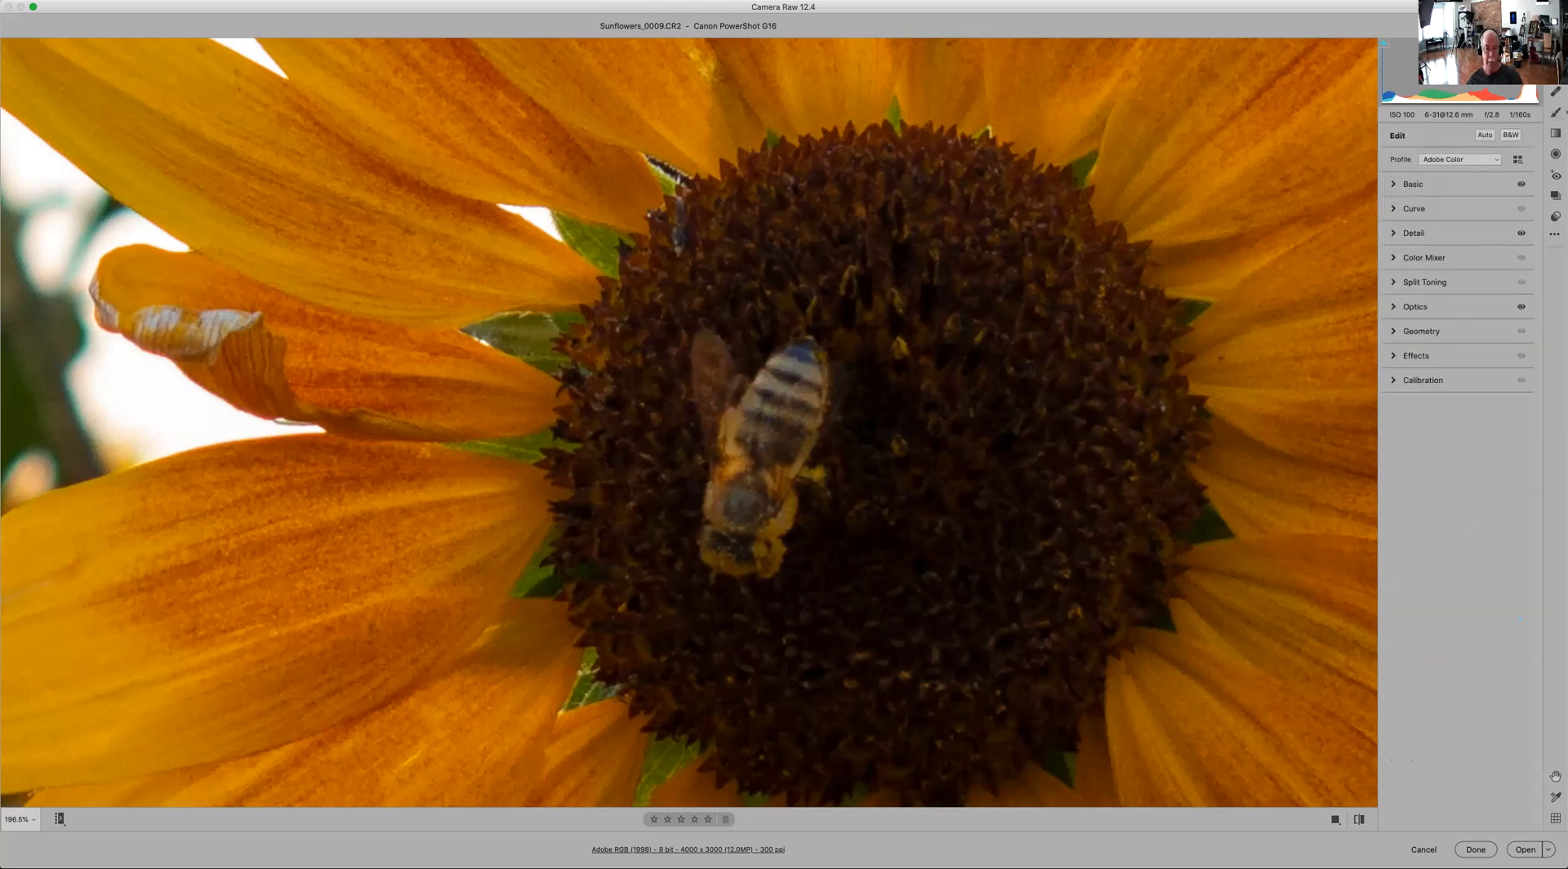
pyautogui.press('super+0')
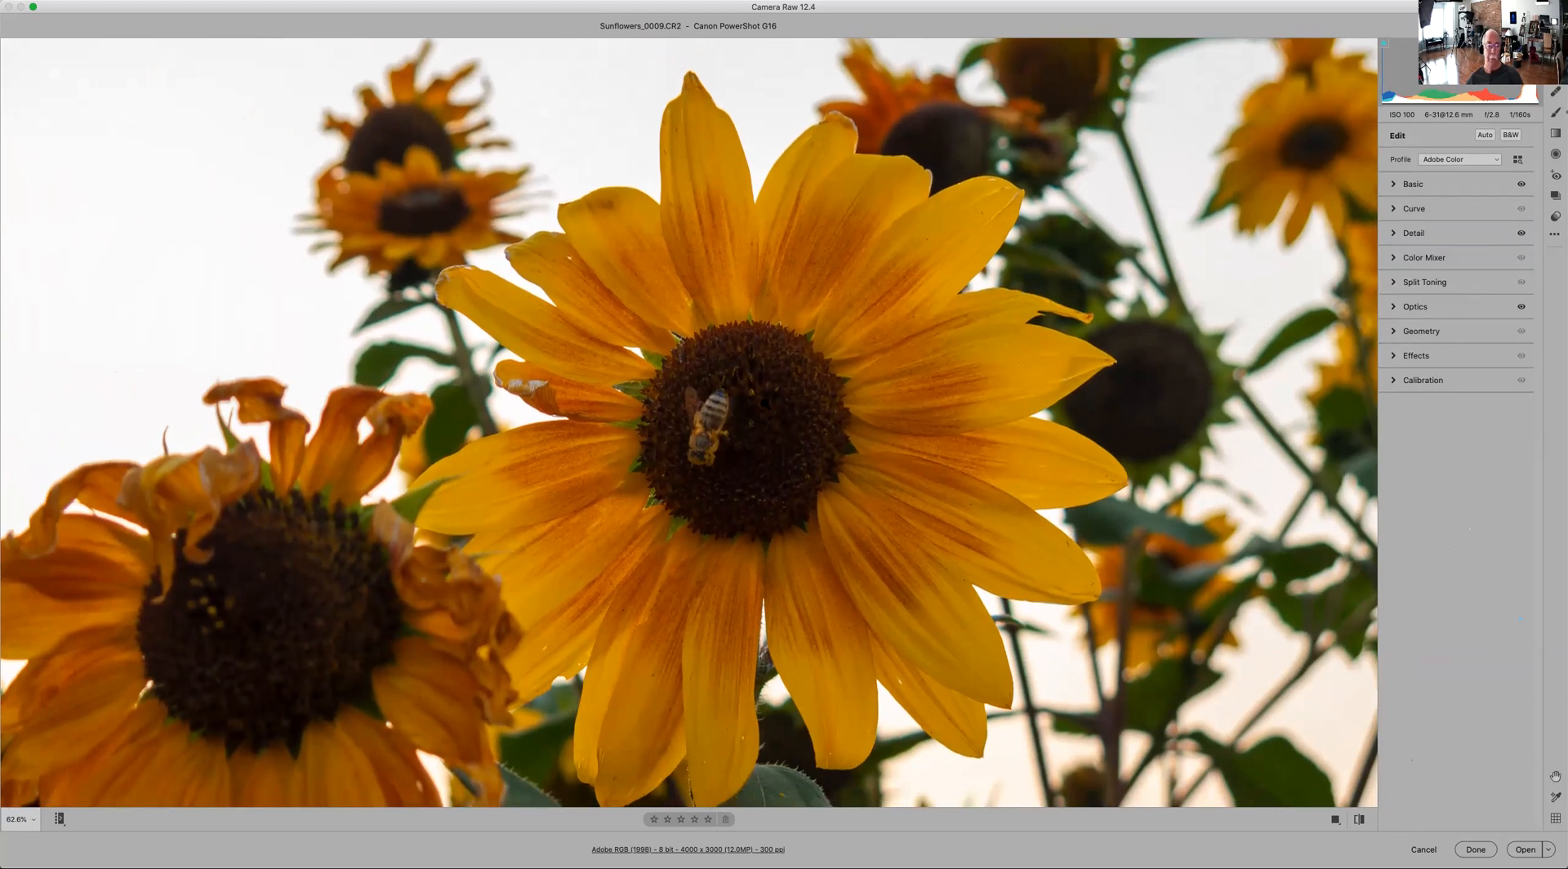
pyautogui.scroll(-3, 876, 407)
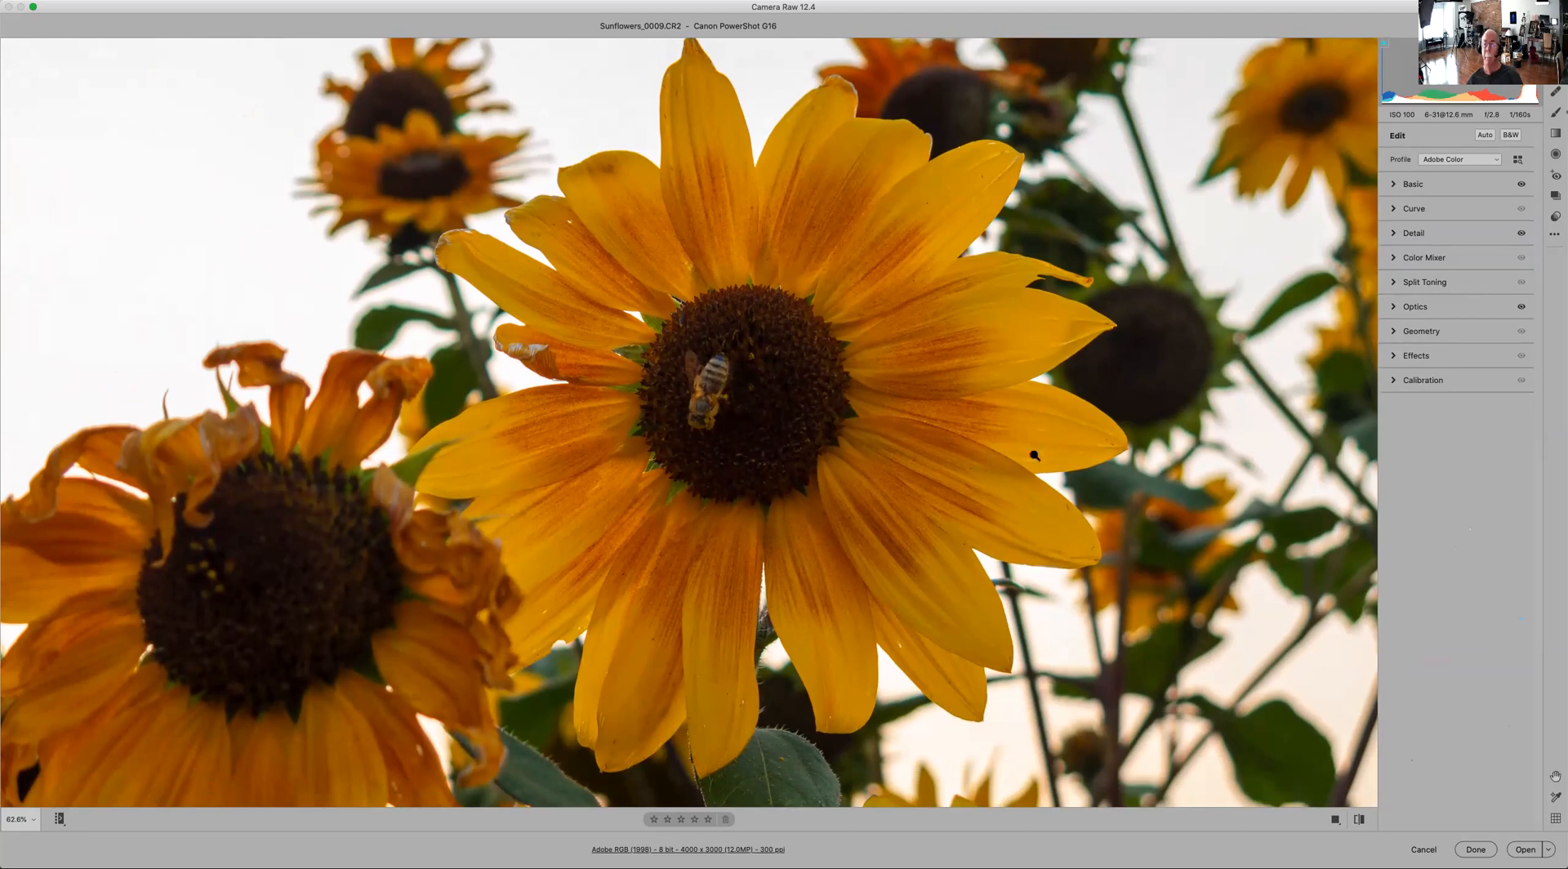
# Step: Open the edited raw photo in Photoshop and zoom in on the main sunflower to 50%
pyautogui.click(381, 845)
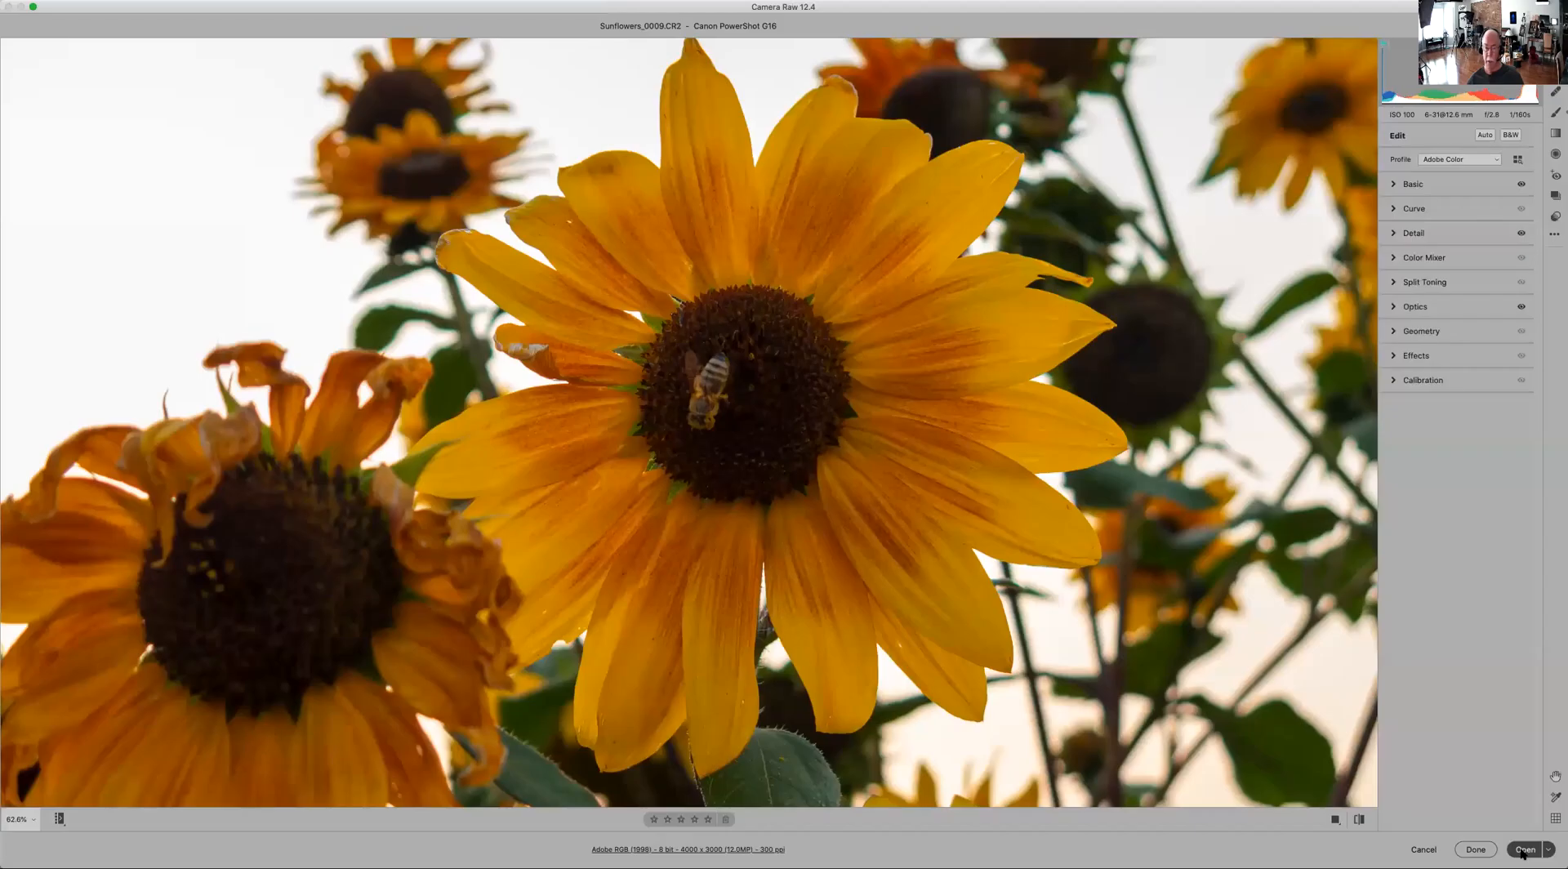
pyautogui.click(1523, 849)
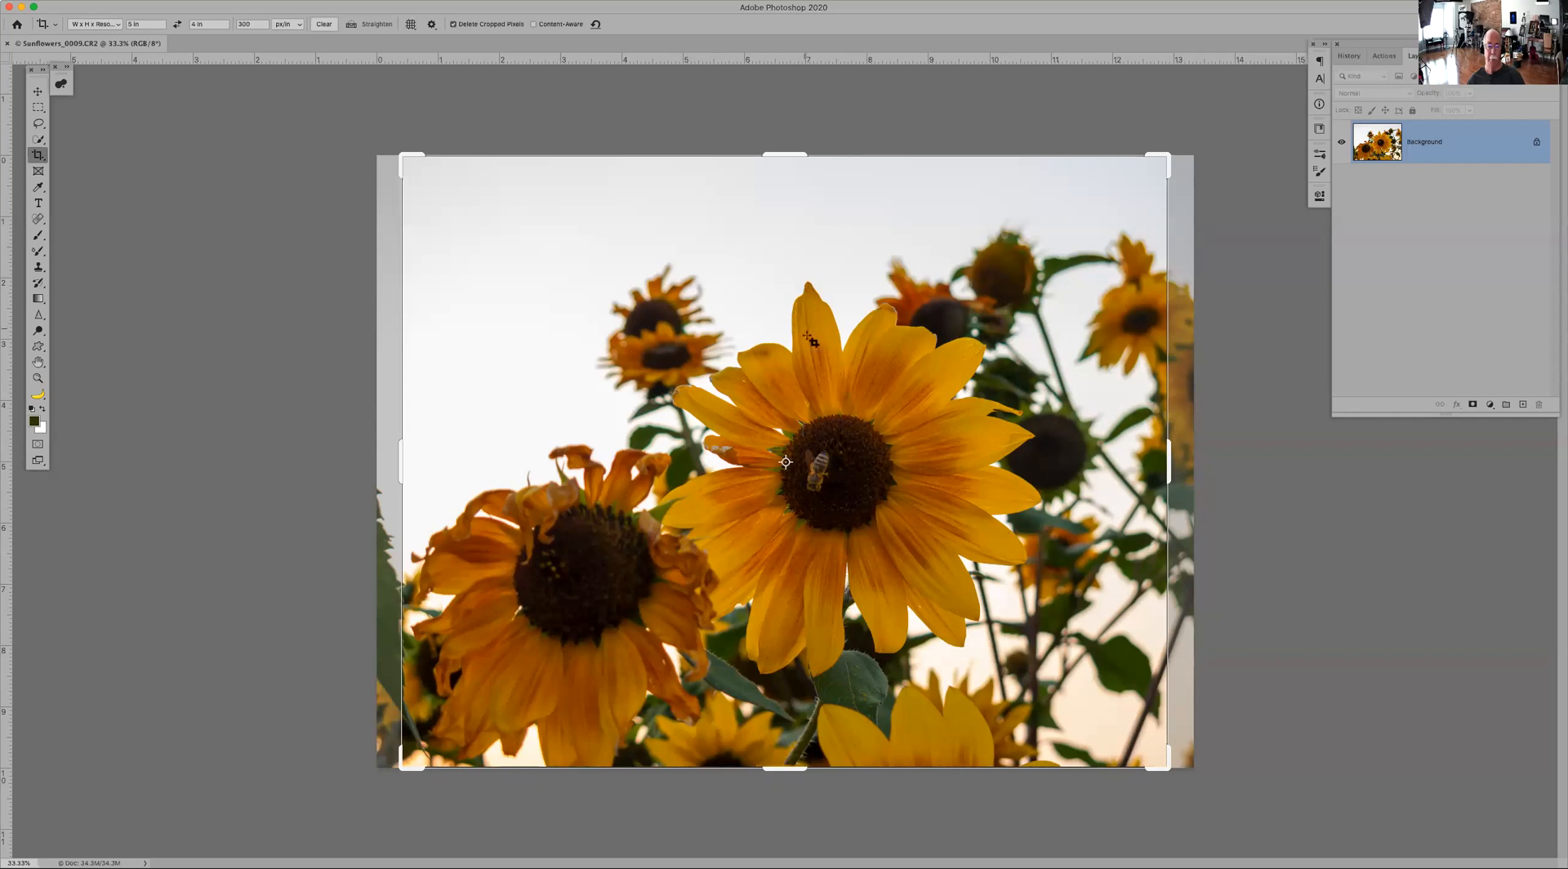
pyautogui.press('z')
pyautogui.click(860, 509)
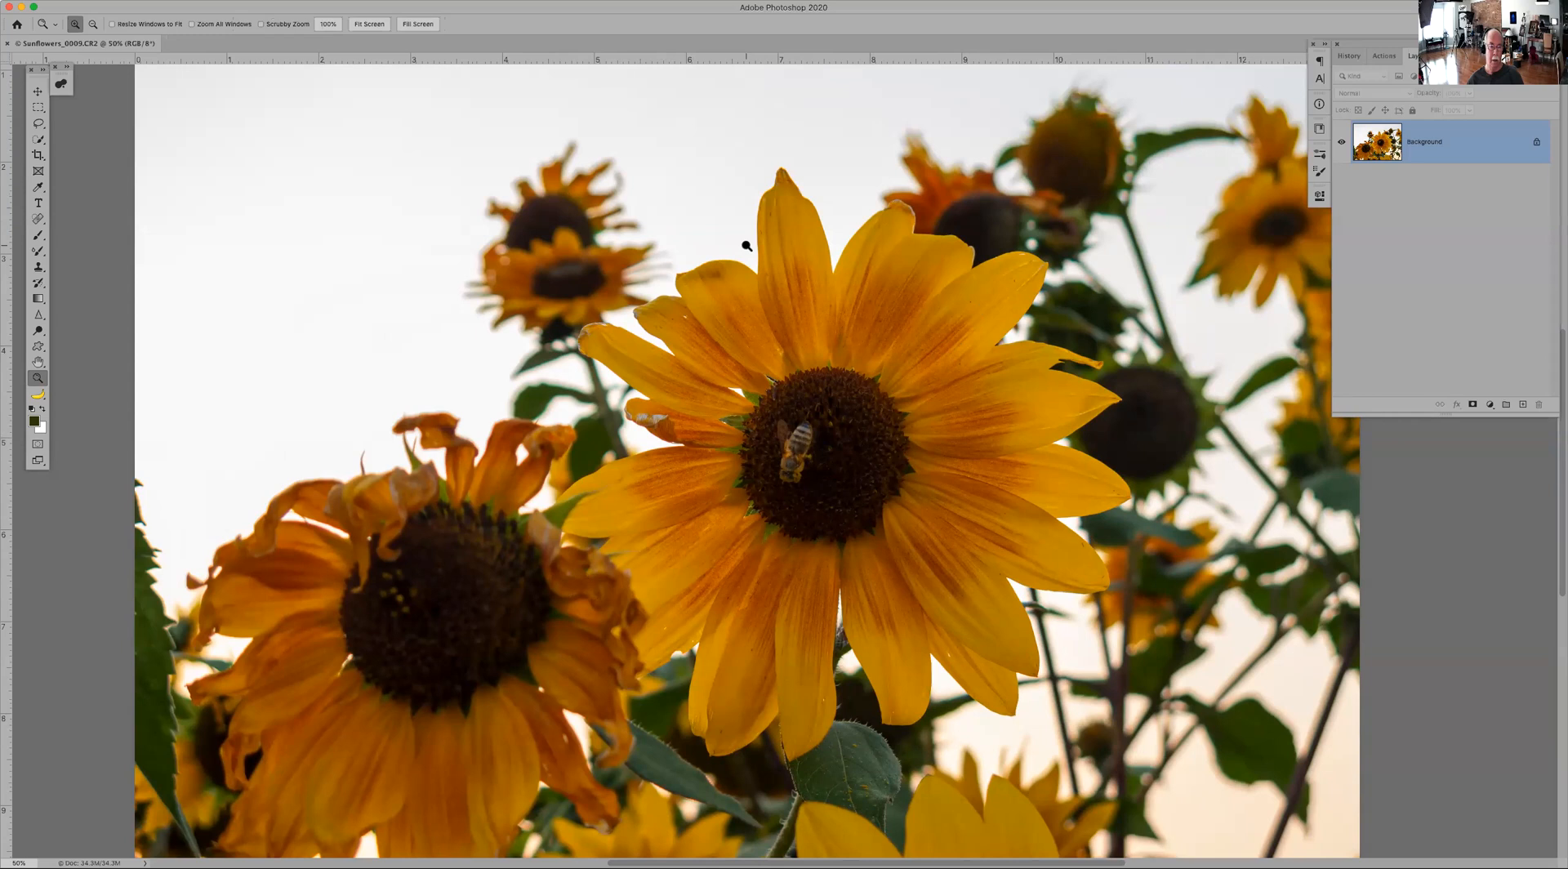
# Step: Try selecting the flowers automatically with Select Subject, and clear that selection
pyautogui.click(39, 140)
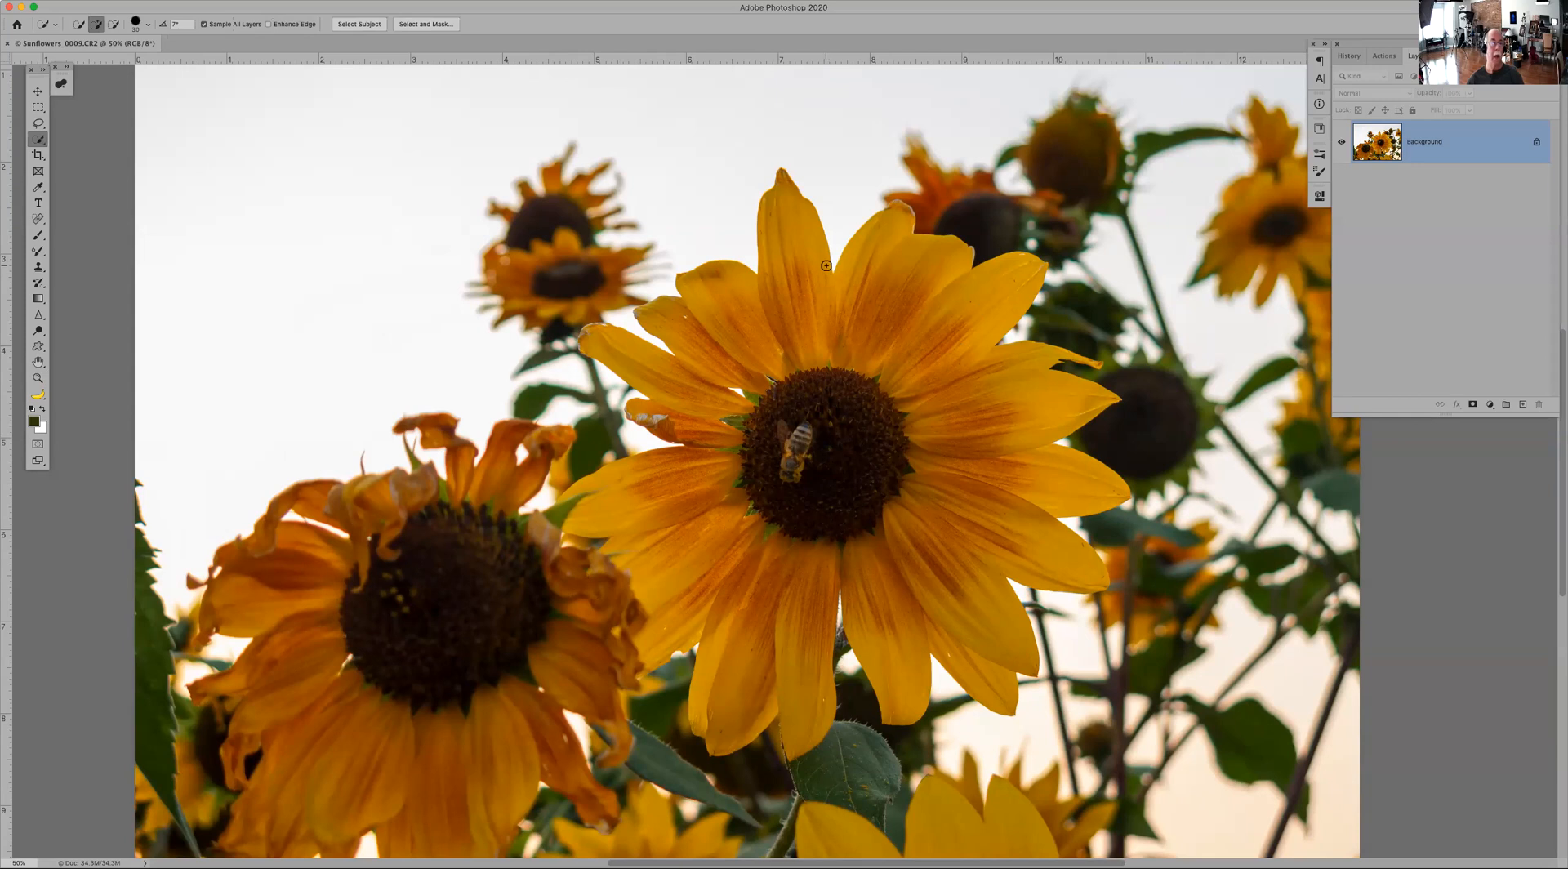
pyautogui.click(367, 27)
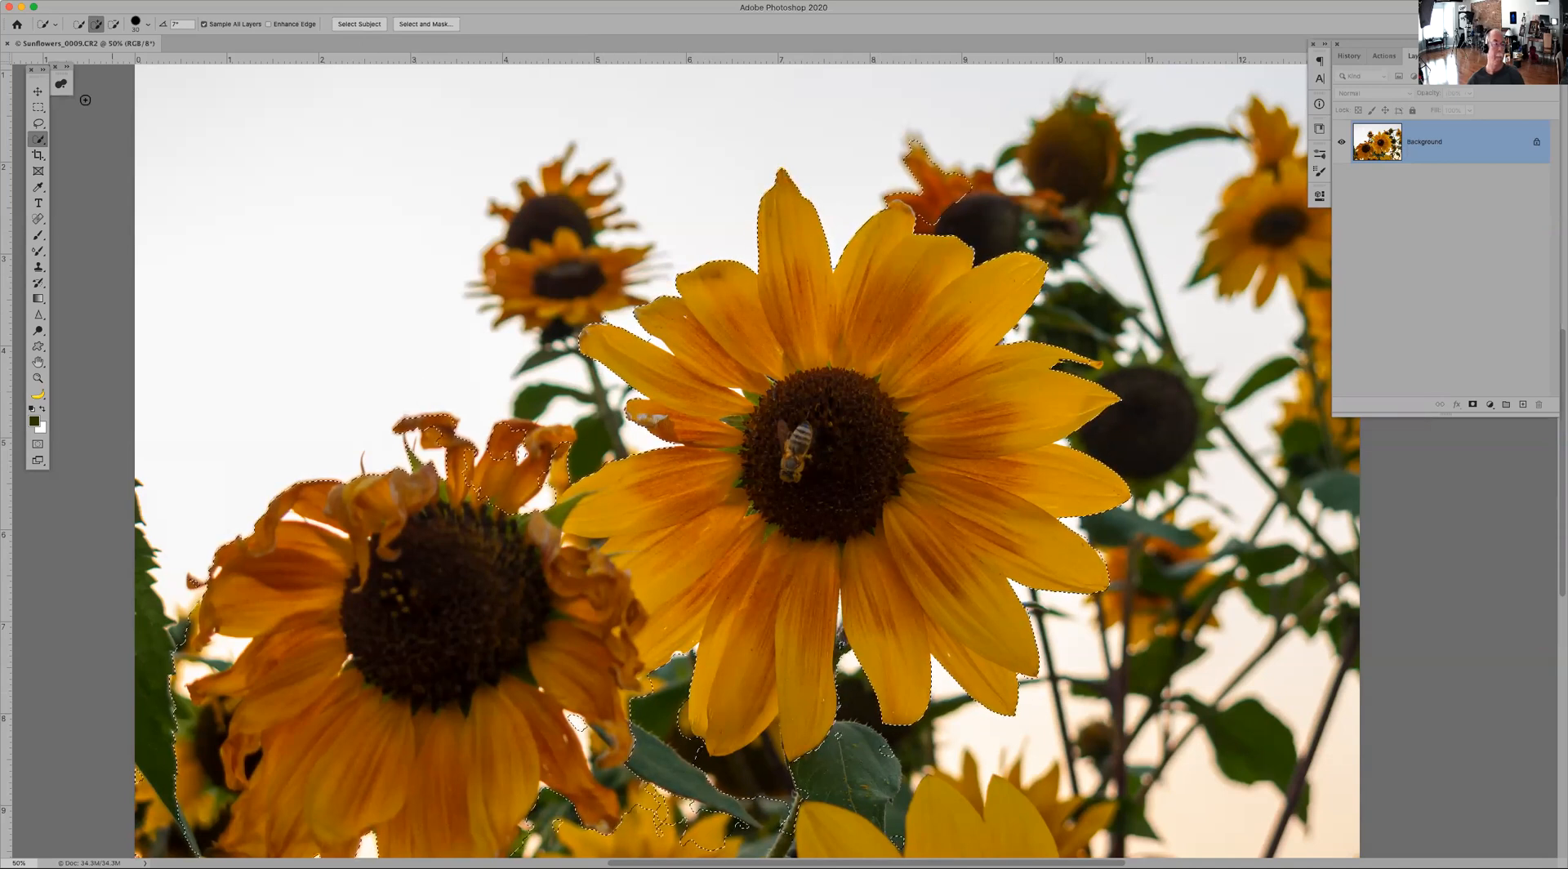
pyautogui.click(38, 139)
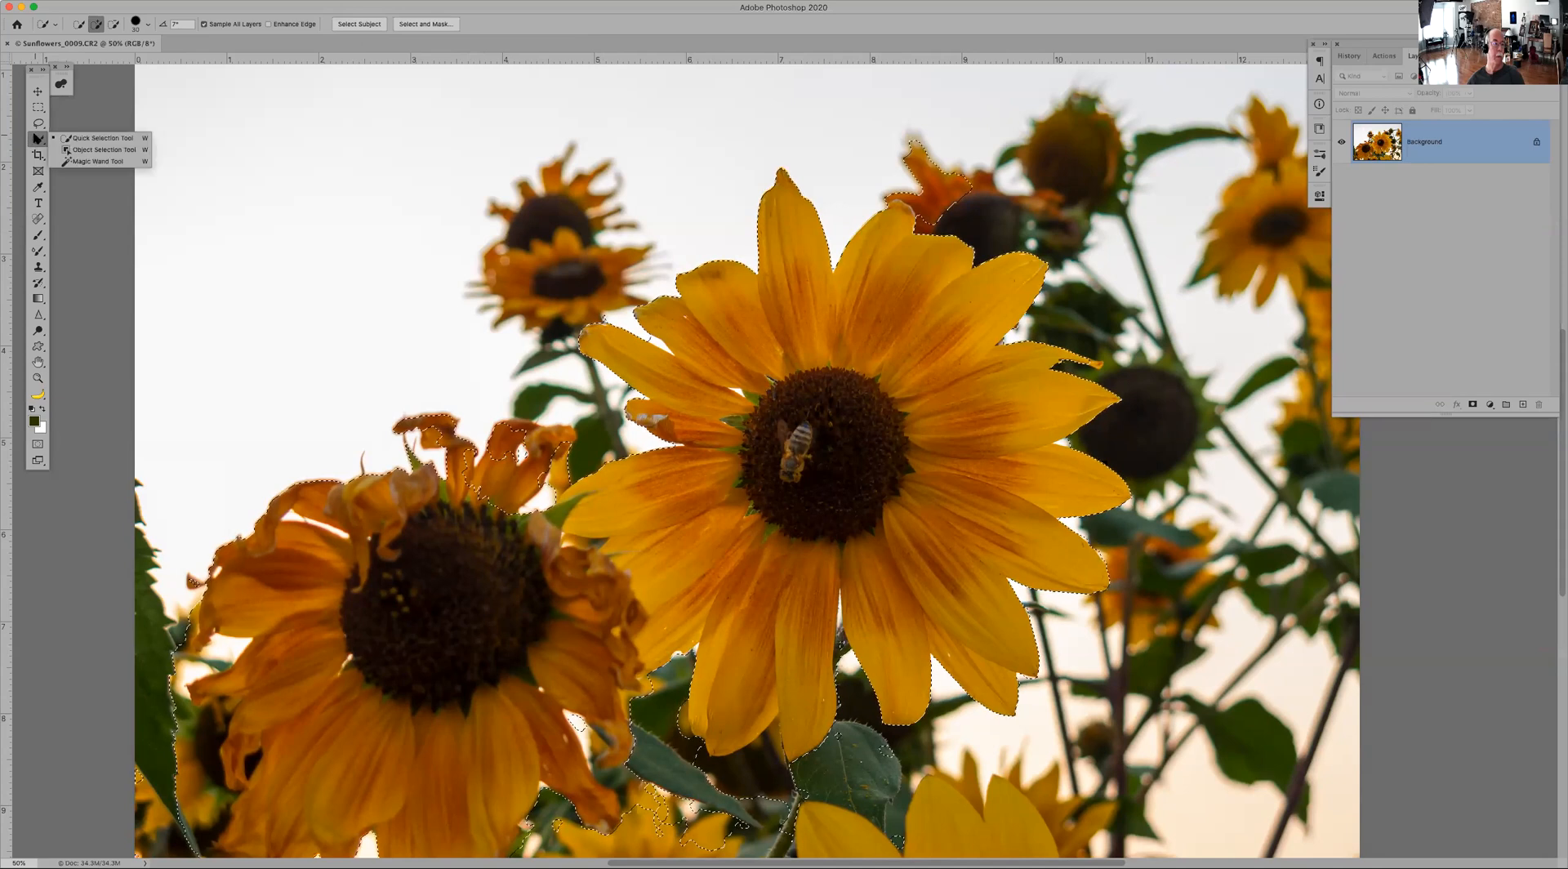
pyautogui.click(82, 139)
pyautogui.press('super+d')
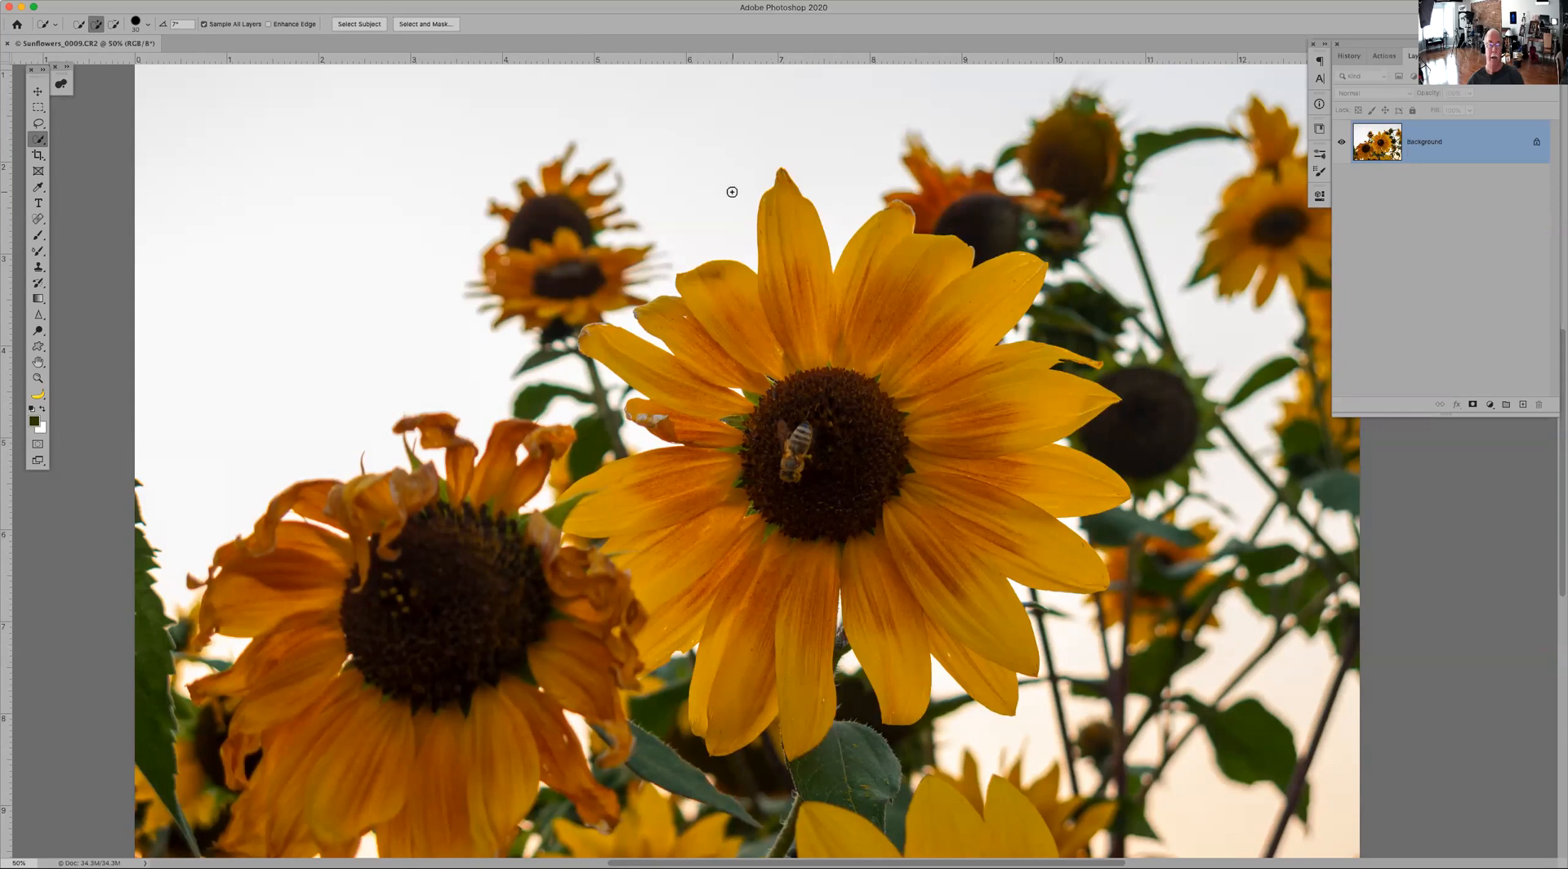
# Step: Select the whole central sunflower, including all its petals, with the Quick Selection tool
pyautogui.moveTo(811, 374)
pyautogui.mouseDown()
pyautogui.moveTo(833, 458)
pyautogui.moveTo(898, 433)
pyautogui.moveTo(923, 343)
pyautogui.moveTo(878, 298)
pyautogui.mouseUp()
pyautogui.moveTo(1053, 357)
pyautogui.mouseDown()
pyautogui.moveTo(939, 404)
pyautogui.moveTo(1054, 486)
pyautogui.moveTo(1068, 528)
pyautogui.mouseUp()
pyautogui.moveTo(805, 702)
pyautogui.mouseDown()
pyautogui.moveTo(718, 637)
pyautogui.moveTo(795, 624)
pyautogui.mouseUp()
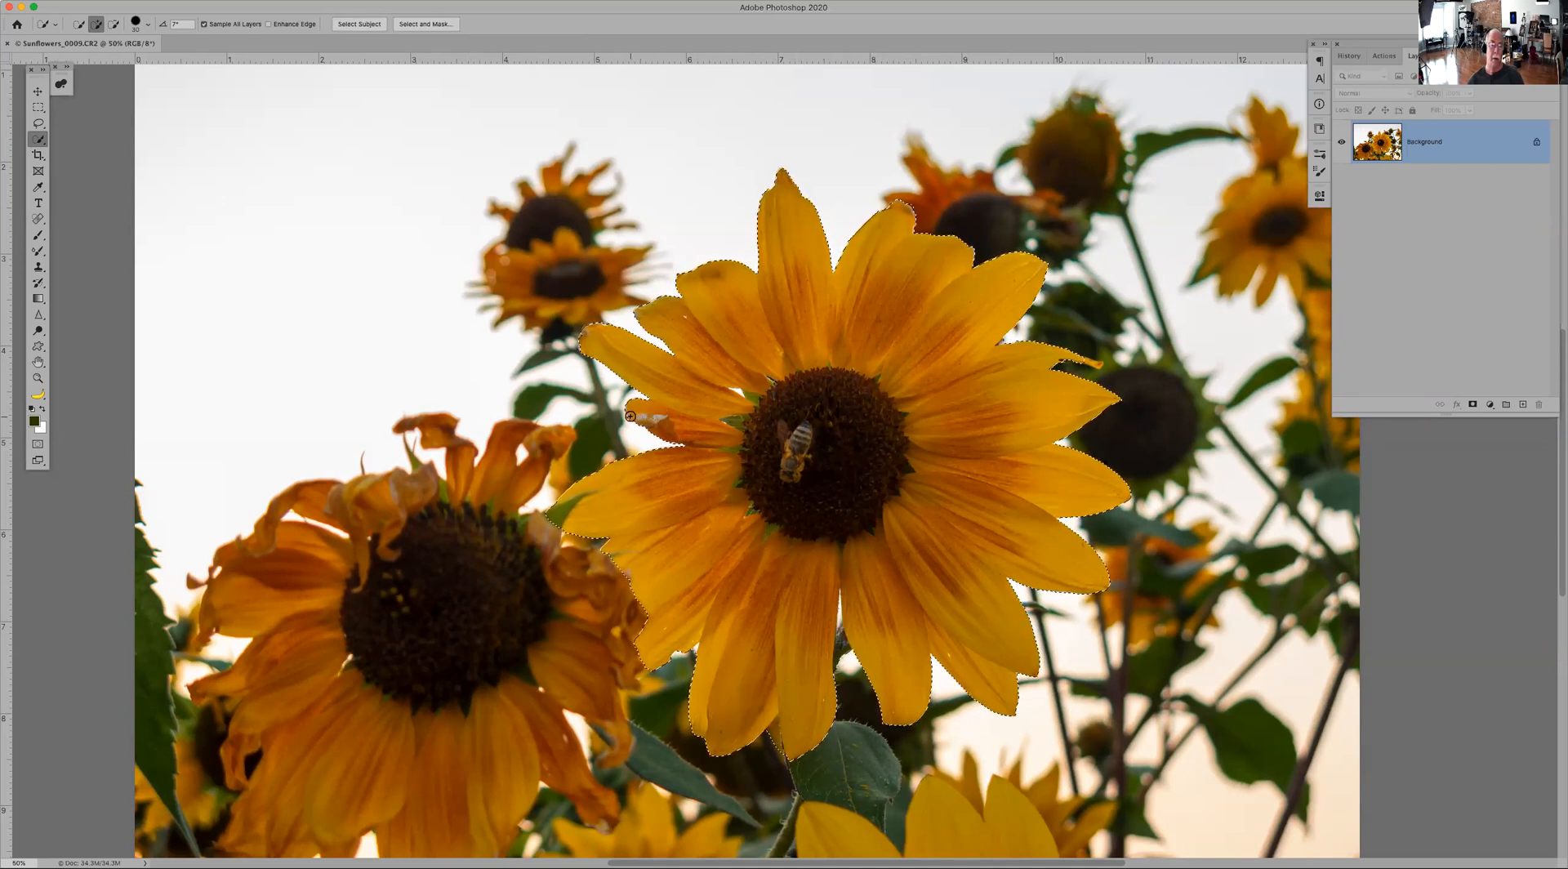
pyautogui.press('[')
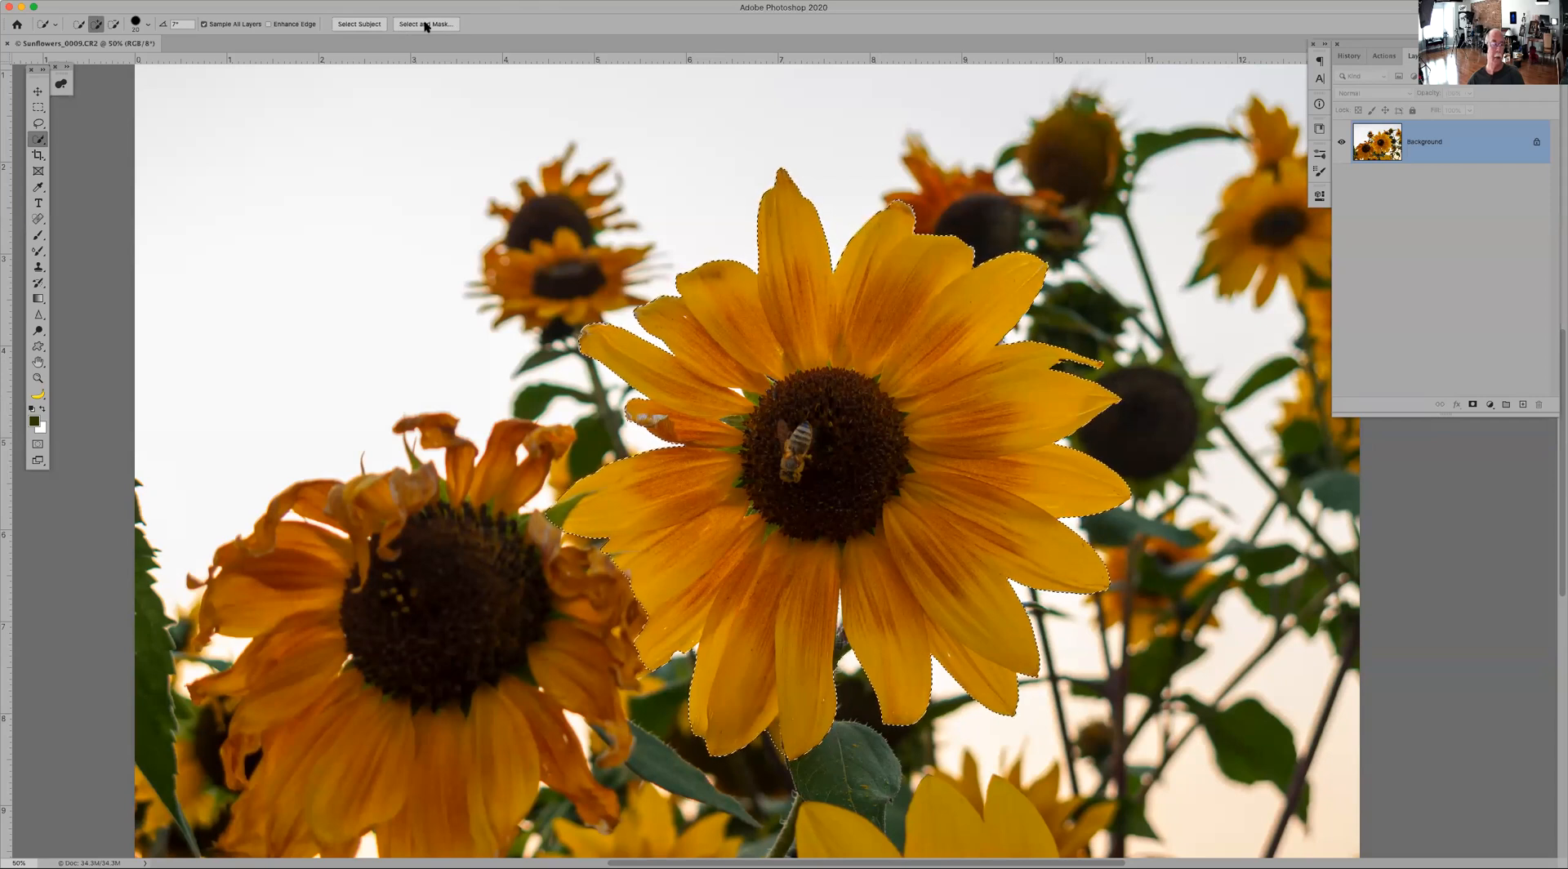
# Step: Open Select and Mask and remove the white gap between the petals at the flower centre's upper left with the Refine Edge Brush
pyautogui.click(425, 25)
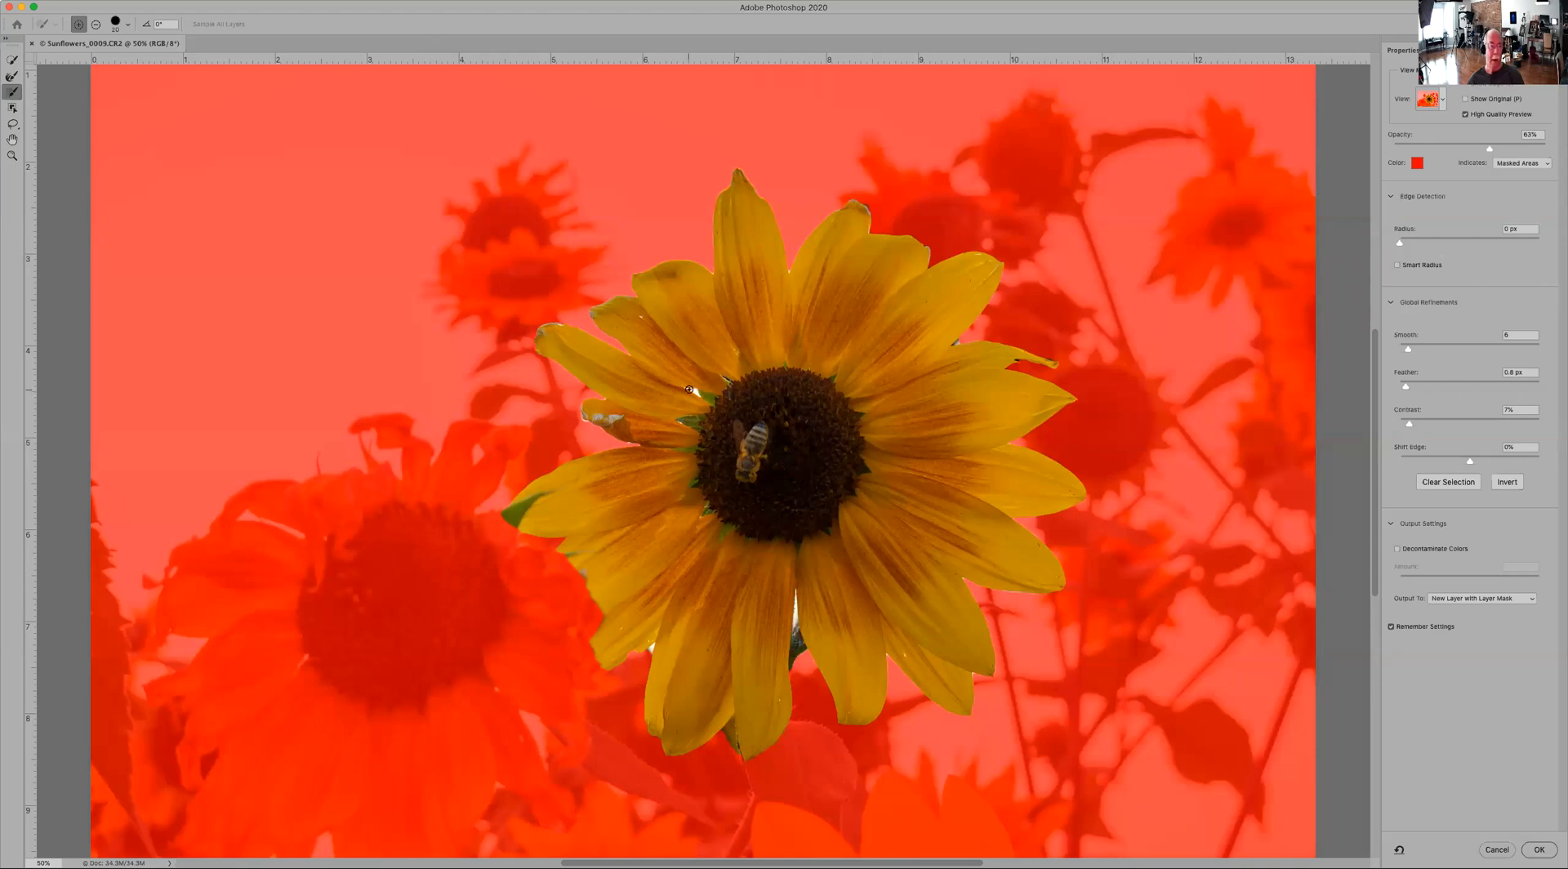
pyautogui.press('z')
pyautogui.moveTo(683, 389); pyautogui.dragTo(695, 398)
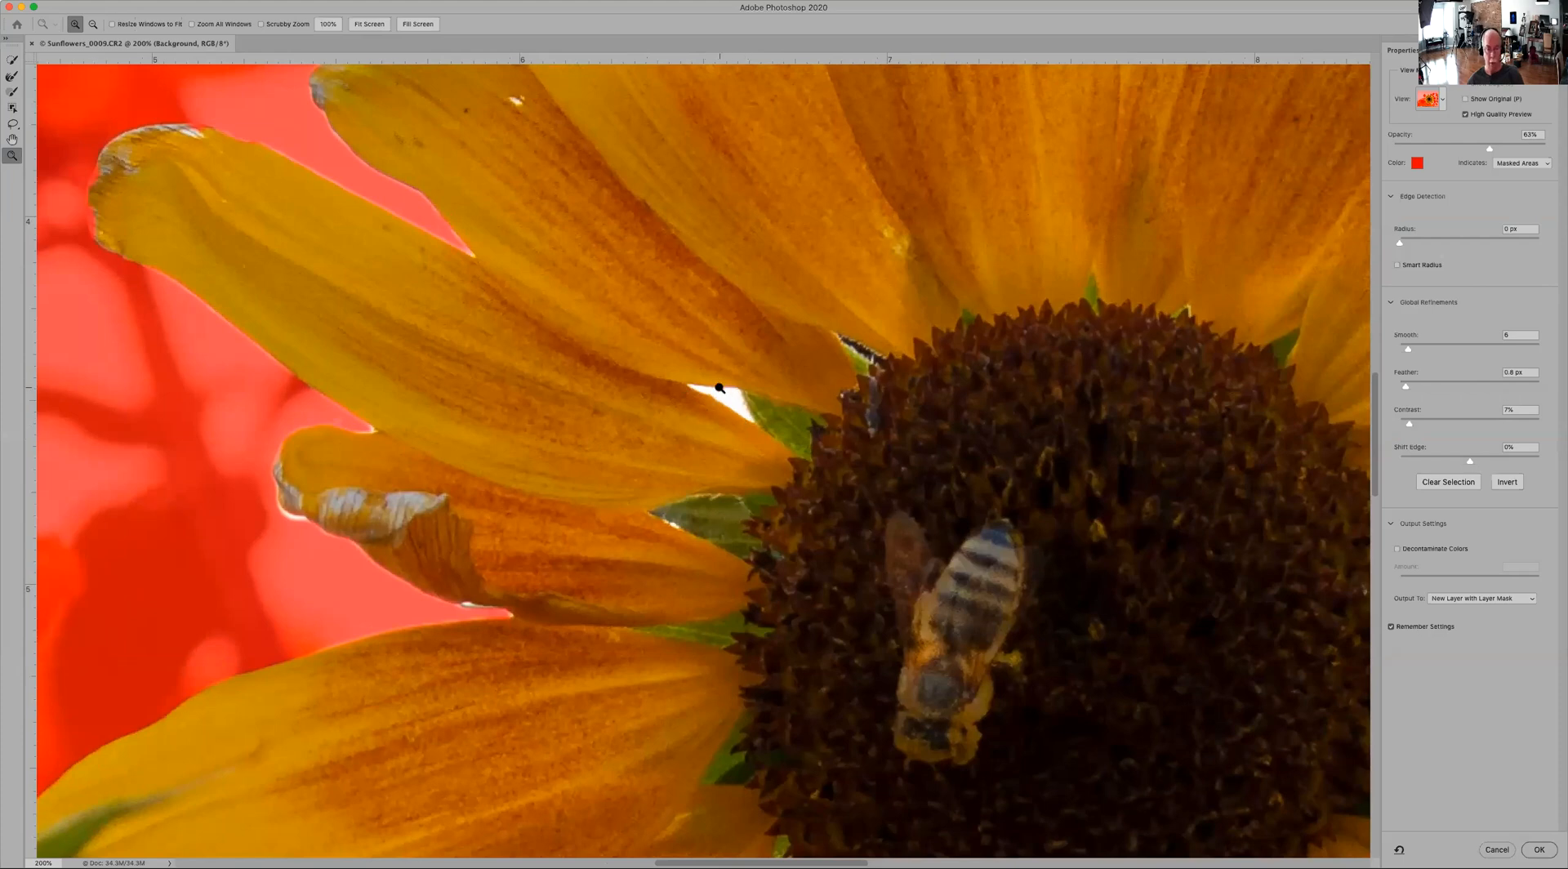
pyautogui.press('r')
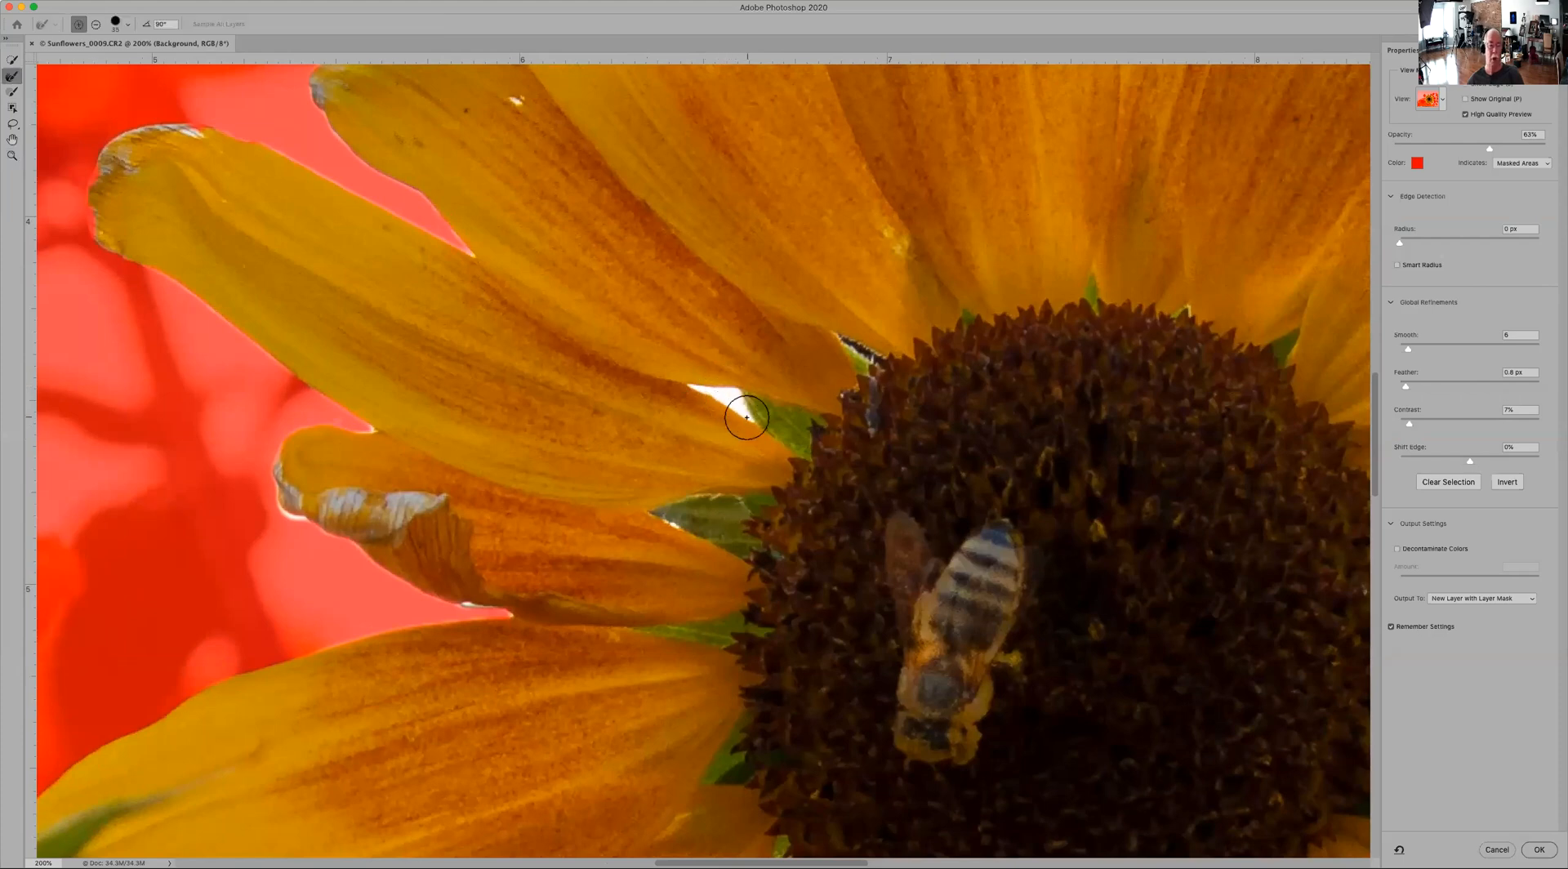
pyautogui.moveTo(746, 418); pyautogui.dragTo(694, 389)
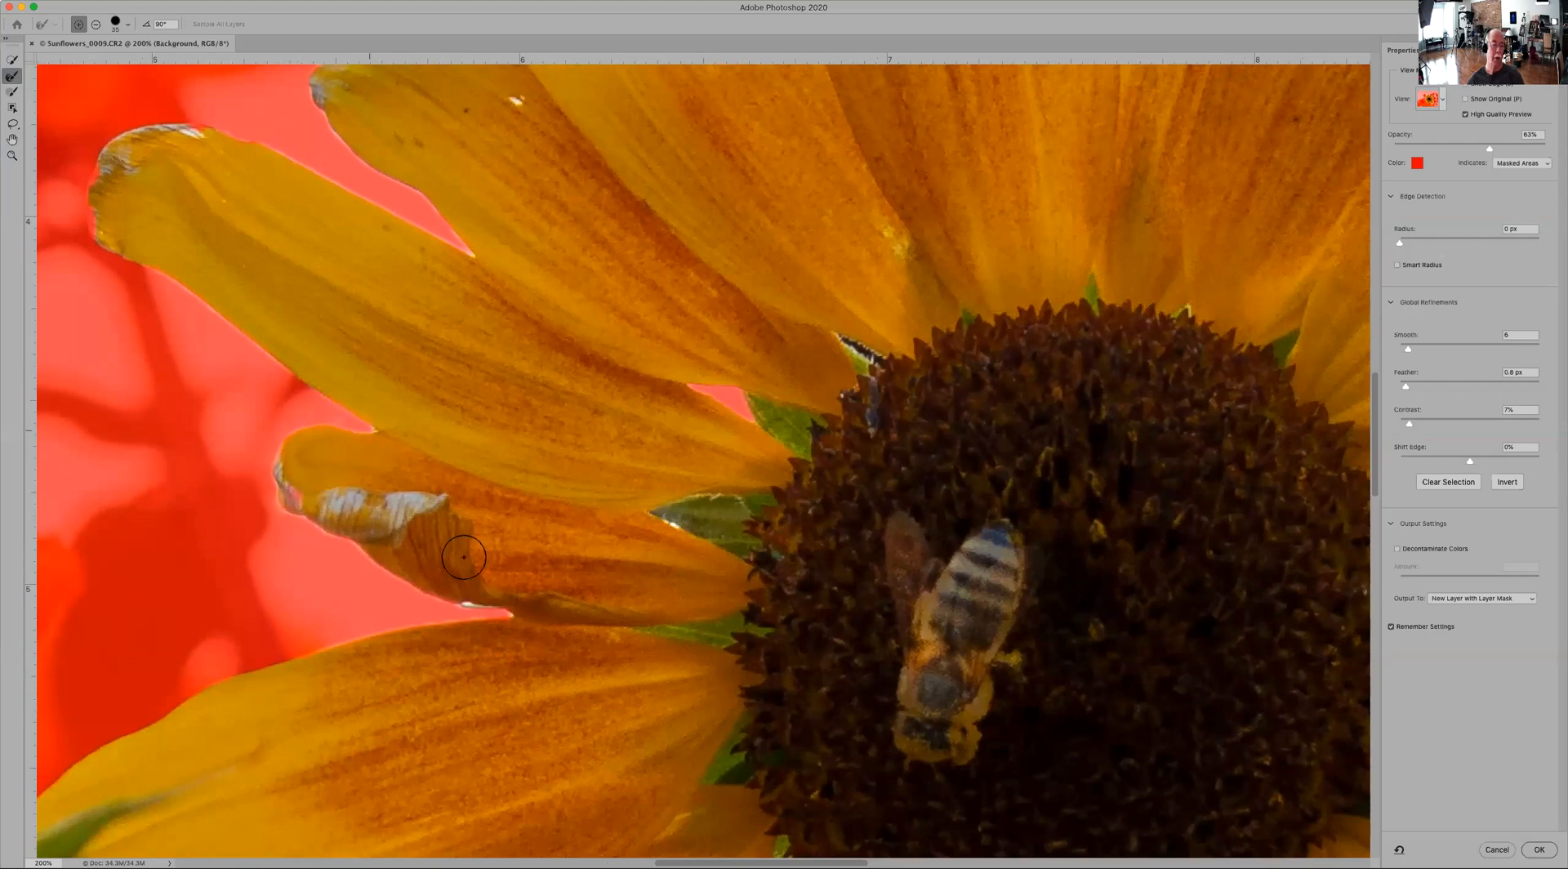
# Step: Refine the mask in the small white gap above the curled petal with a smaller Refine Edge Brush
pyautogui.press('[')
pyautogui.press('[')
pyautogui.press('[')
pyautogui.press('[')
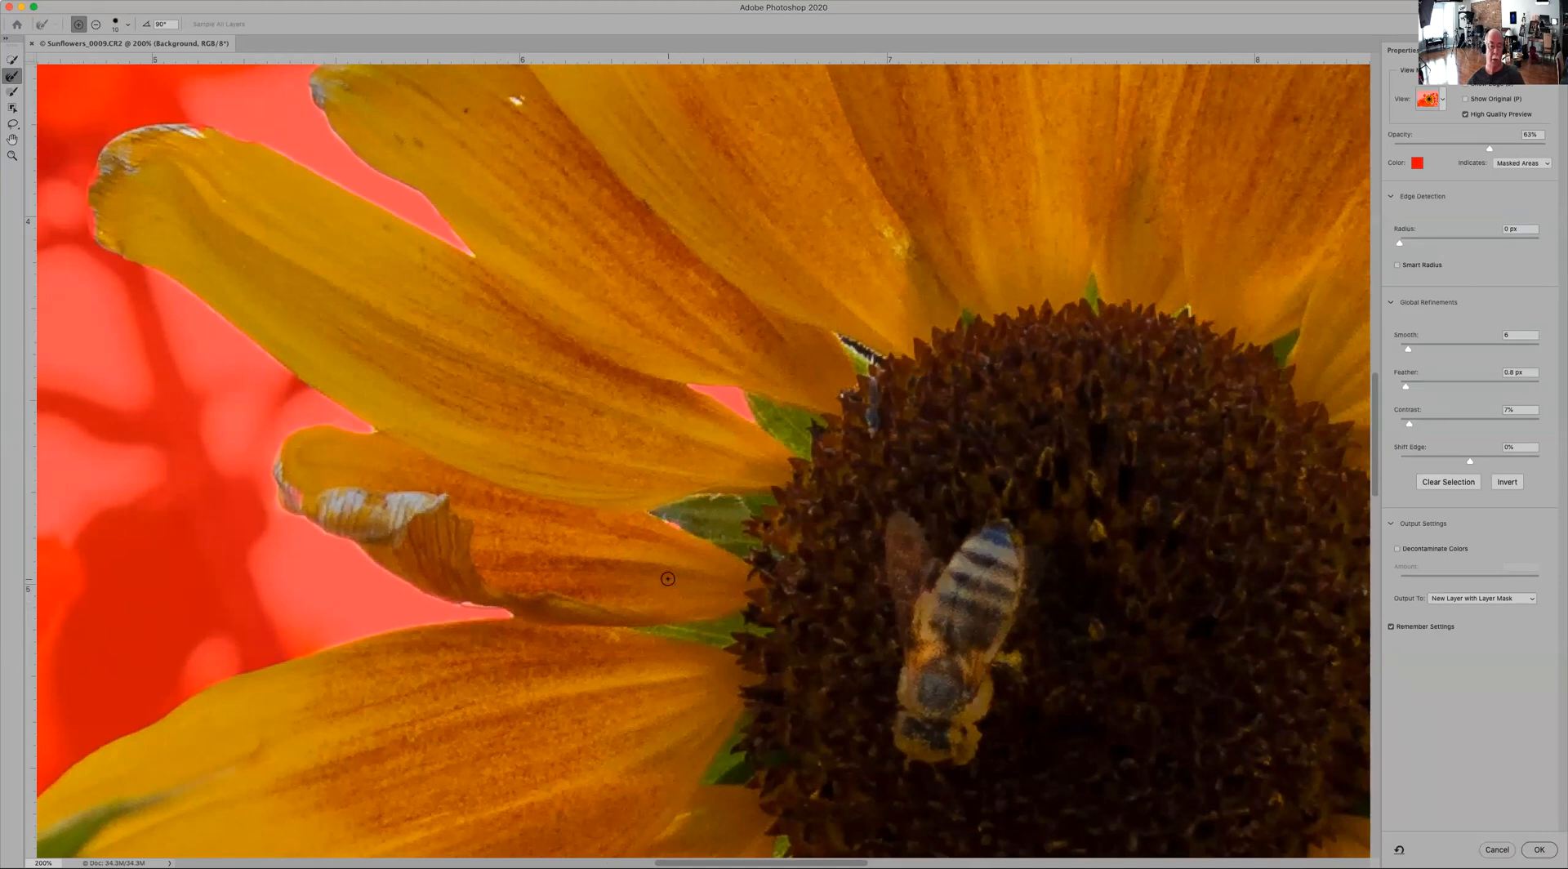
pyautogui.moveTo(665, 577); pyautogui.dragTo(645, 559)
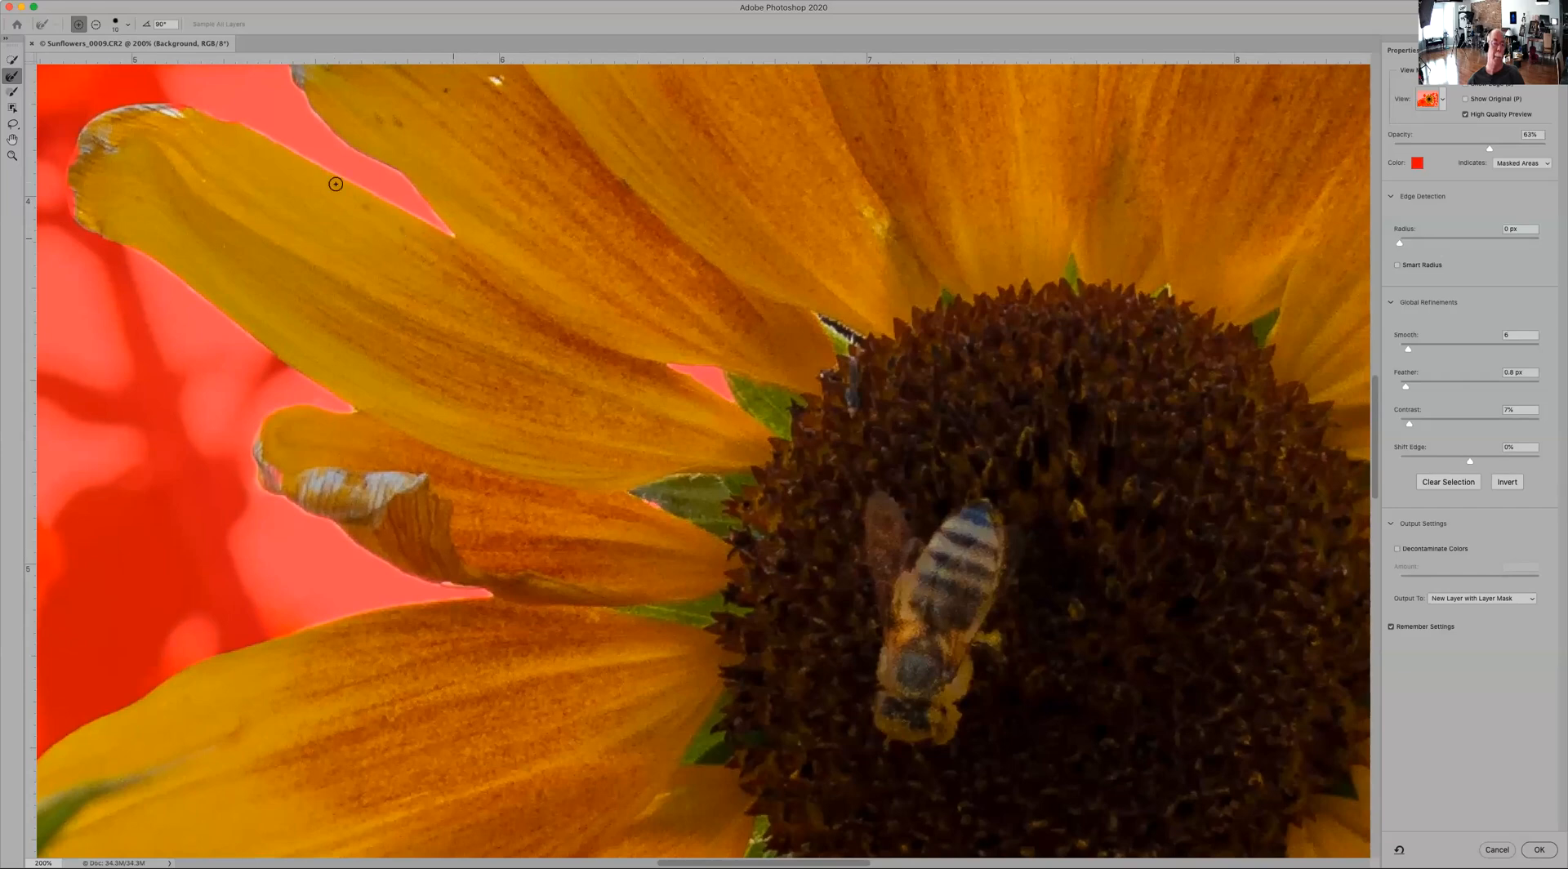
# Step: Refine the mask in the grey notch between the upper-right petals, just above the petal with the thin bent tip
pyautogui.scroll(6, 783, 399)
pyautogui.hscroll(5, 783, 398)
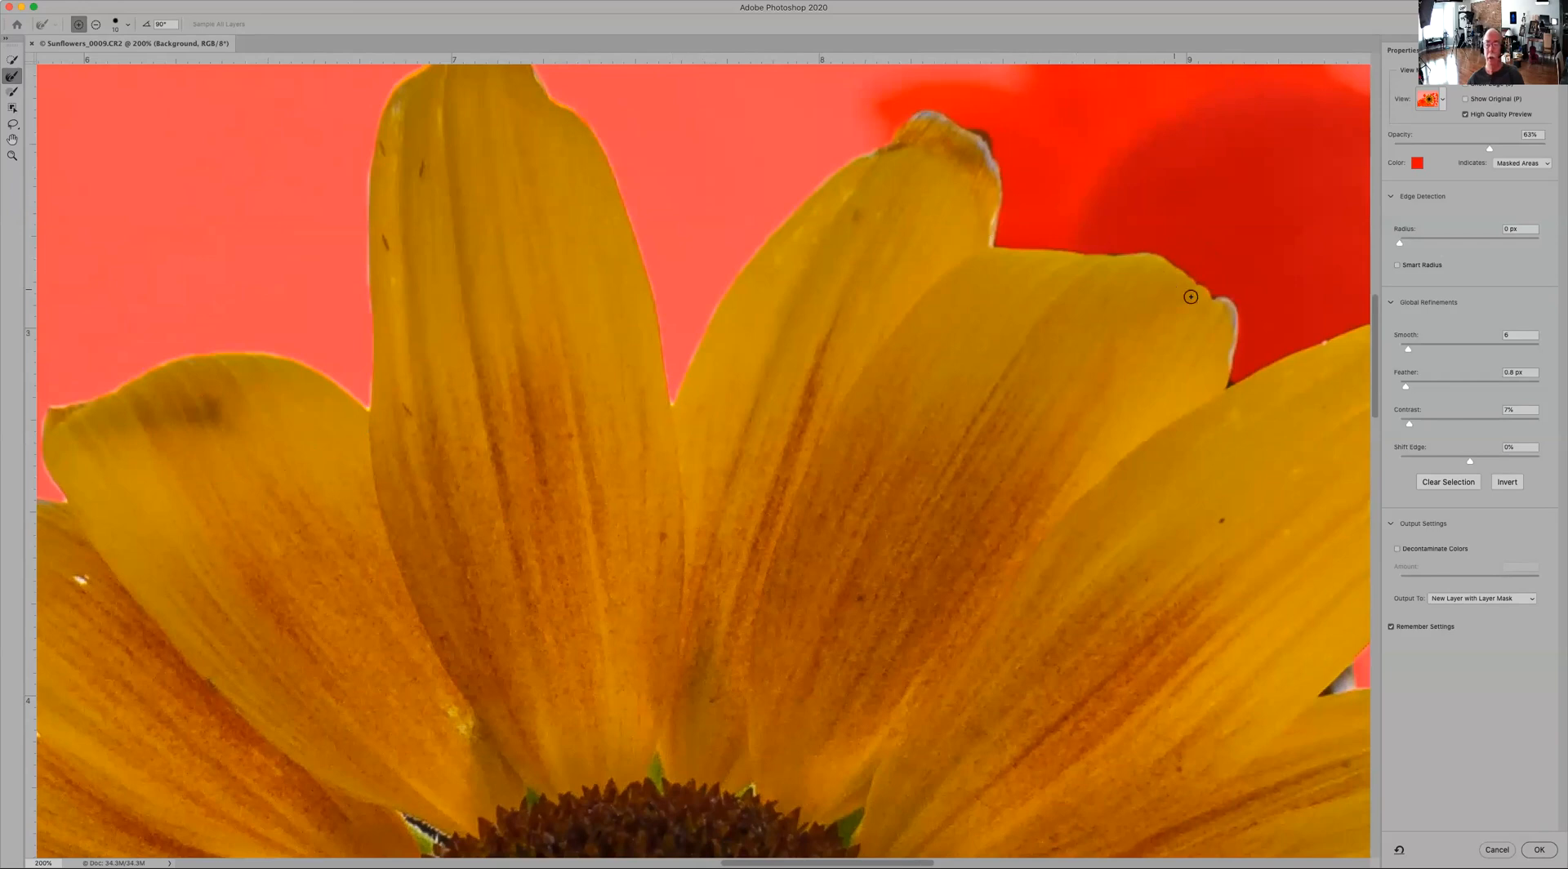
pyautogui.moveTo(843, 344); pyautogui.dragTo(584, 95)
pyautogui.moveTo(995, 507); pyautogui.dragTo(823, 355)
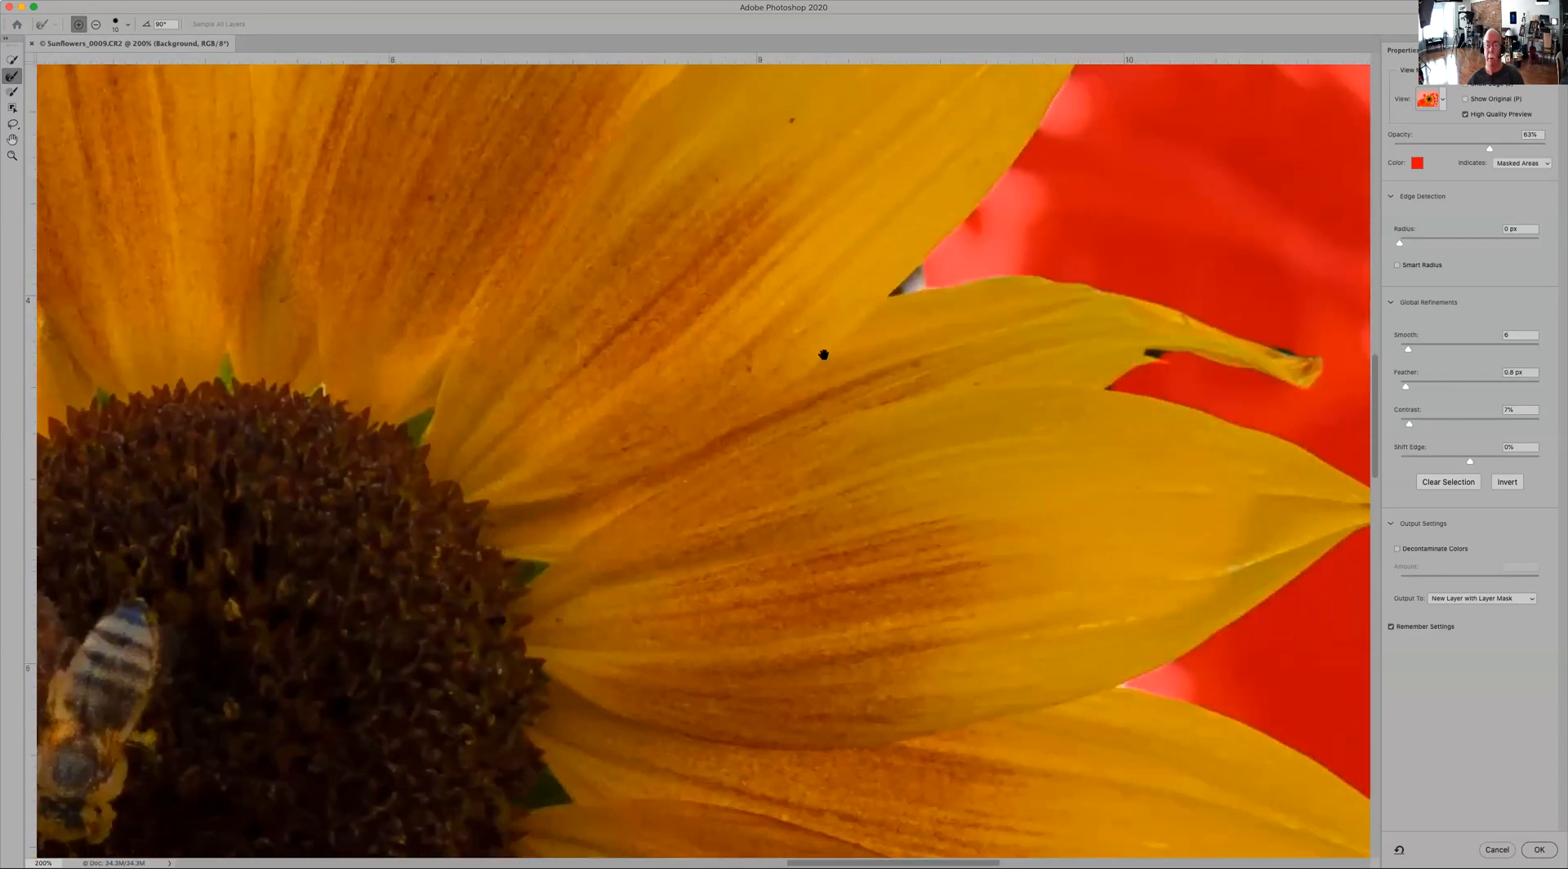
pyautogui.moveTo(892, 296)
pyautogui.mouseDown()
pyautogui.moveTo(919, 269)
pyautogui.moveTo(906, 278)
pyautogui.mouseUp()
pyautogui.scroll(-5, 1057, 515)
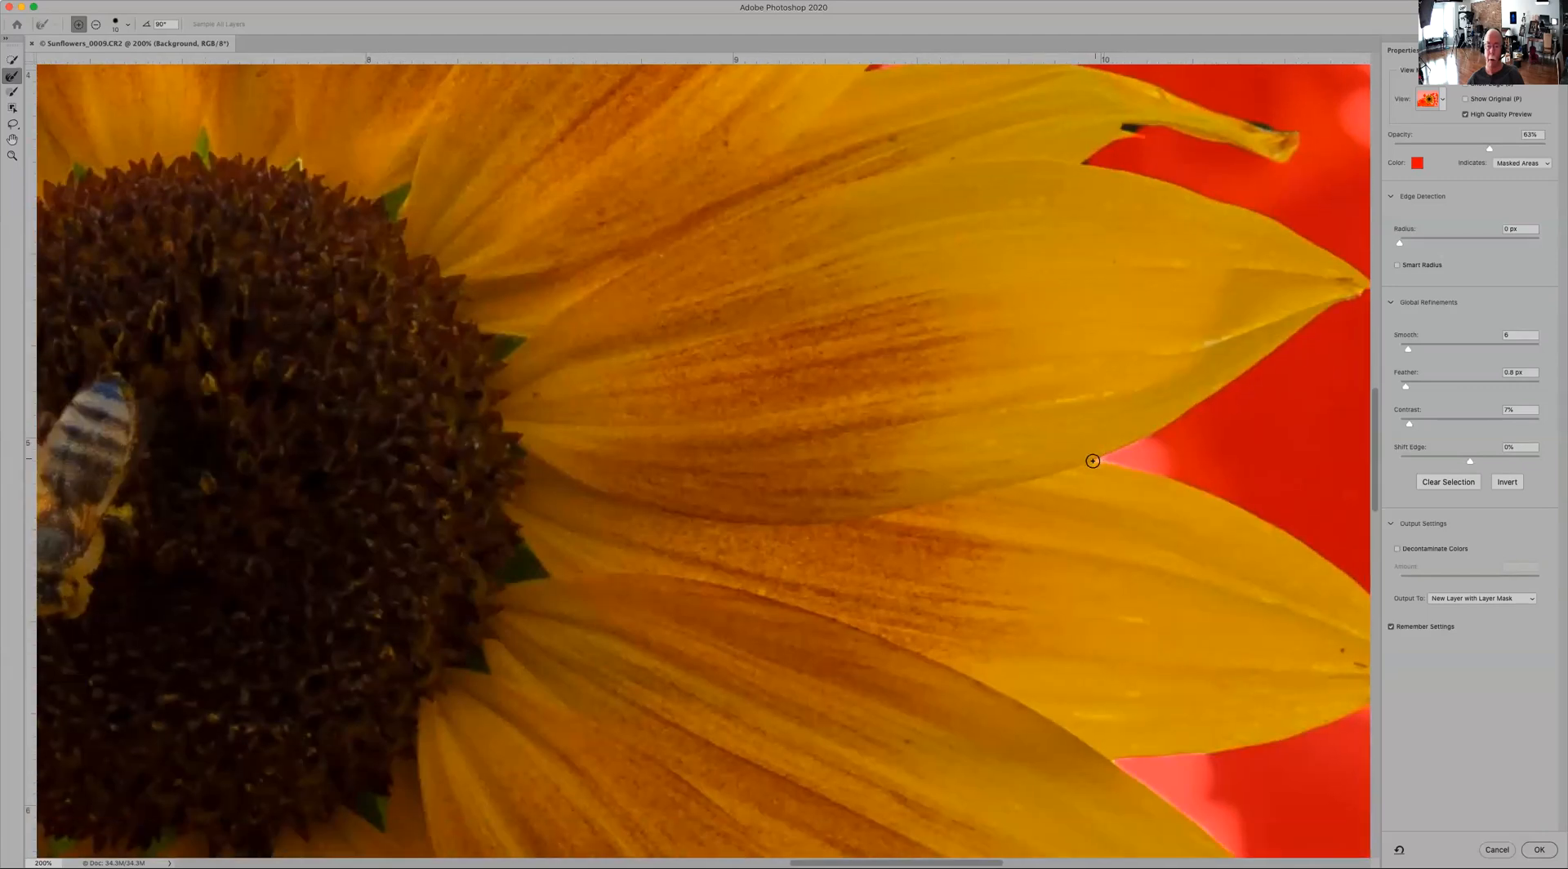
# Step: Remove the white background gaps between the sunflower's lower petals from the selection with the Refine Edge Brush
pyautogui.moveTo(1095, 603); pyautogui.dragTo(777, 14)
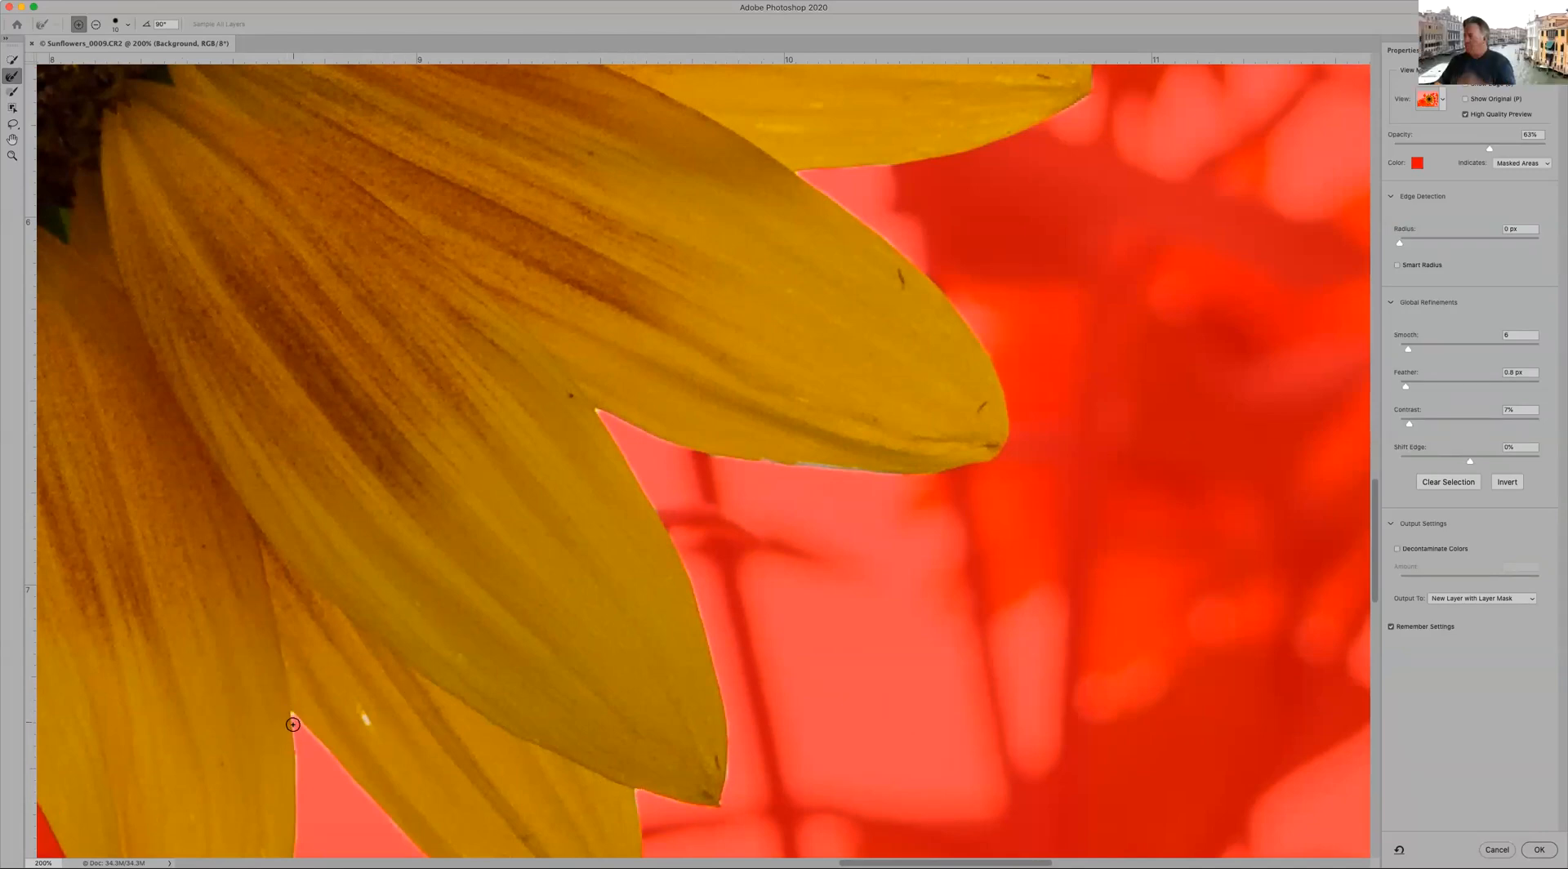
pyautogui.moveTo(544, 351)
pyautogui.mouseDown()
pyautogui.moveTo(550, 334)
pyautogui.moveTo(795, 259)
pyautogui.moveTo(971, 237)
pyautogui.mouseUp()
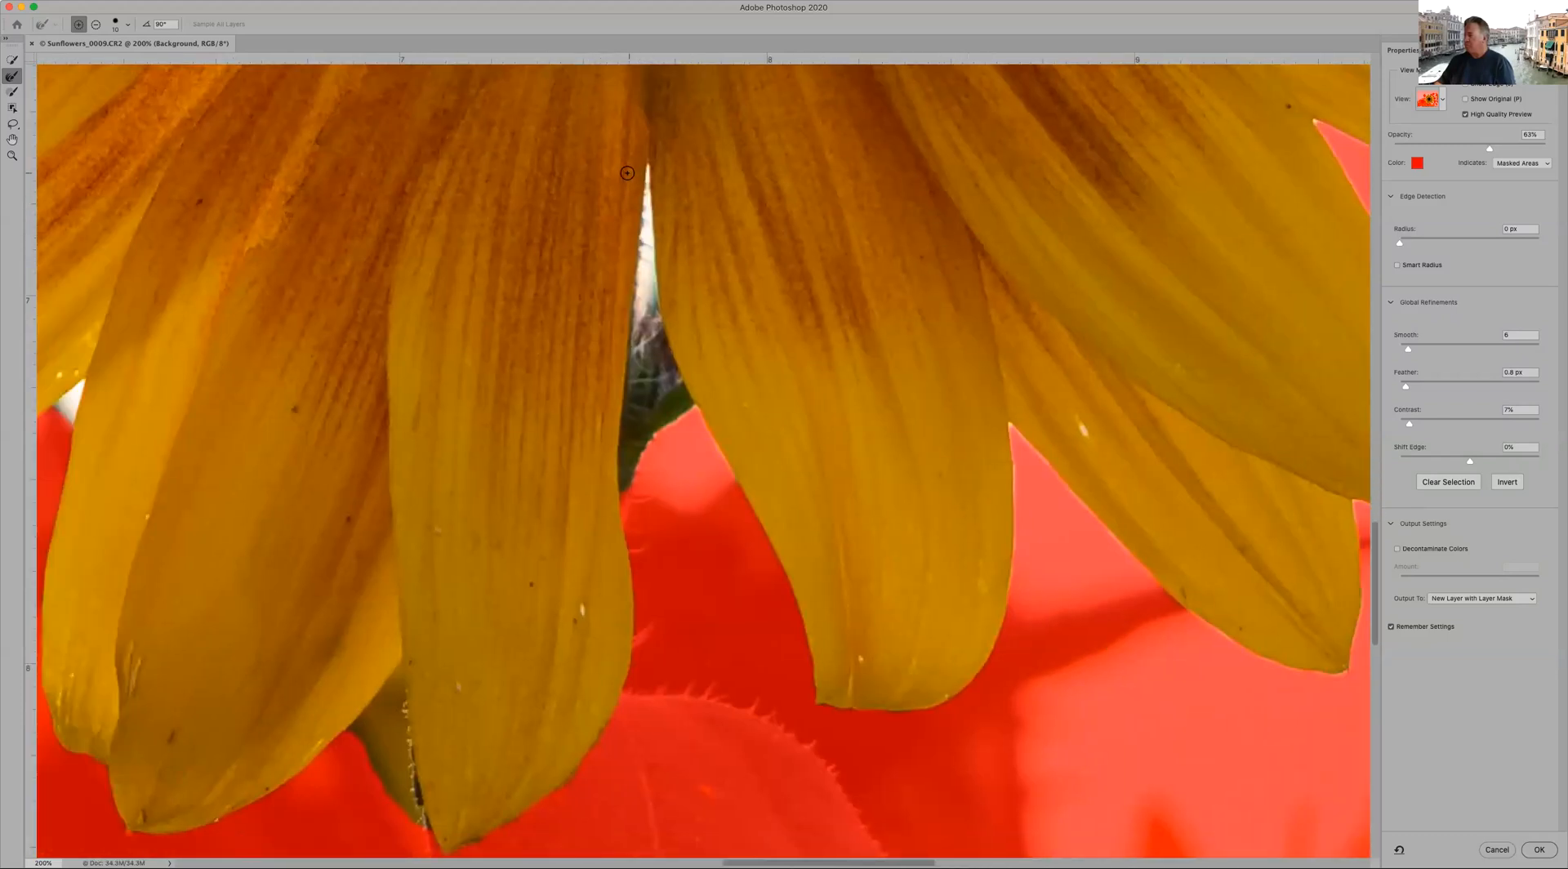
pyautogui.moveTo(648, 166); pyautogui.dragTo(643, 306)
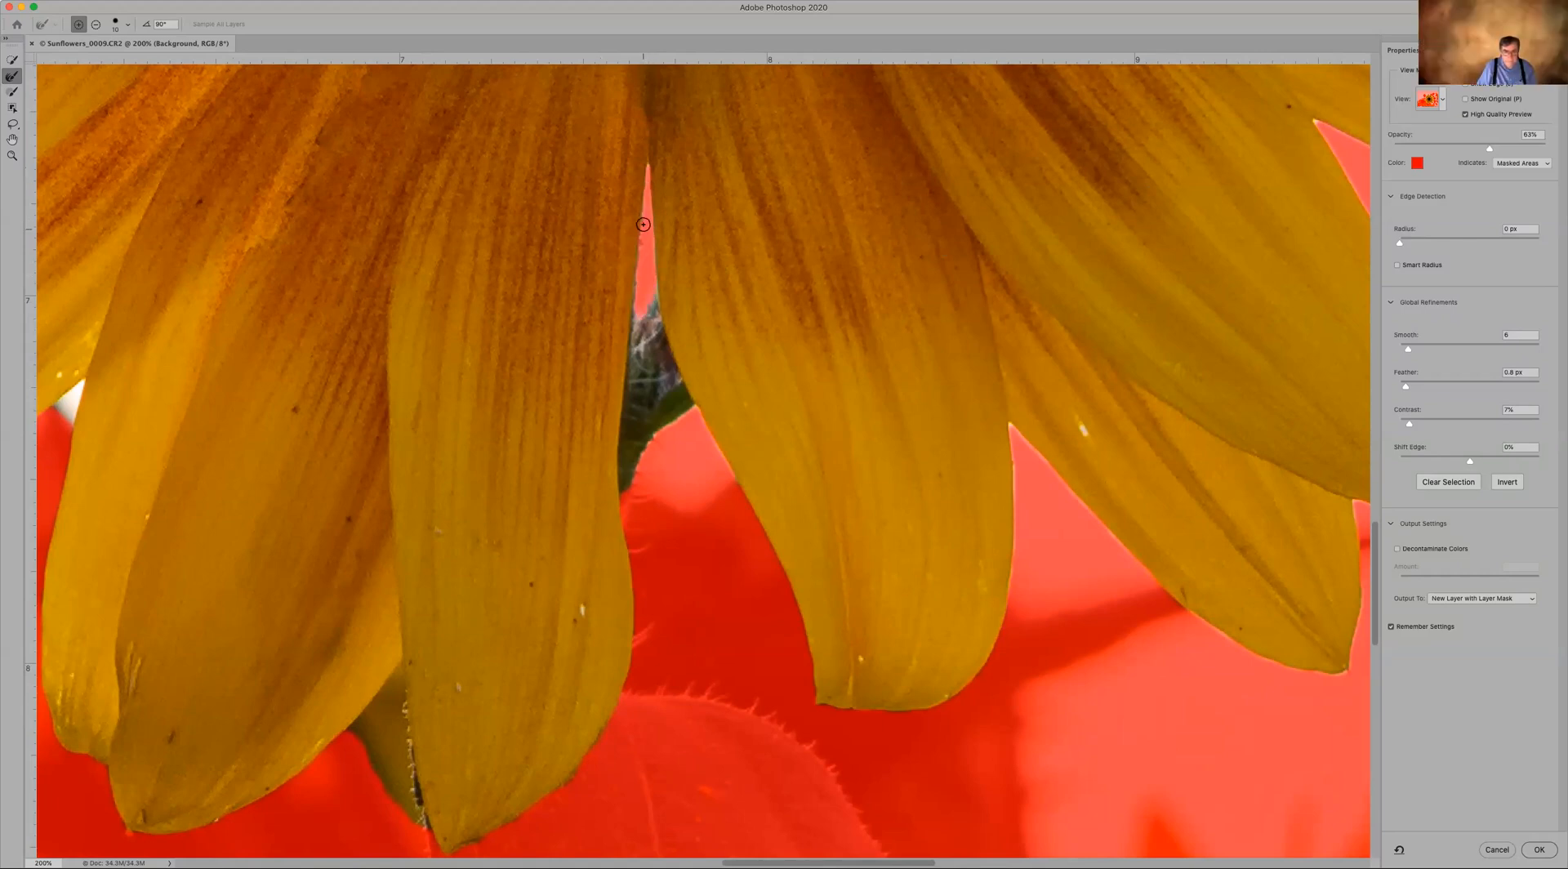
pyautogui.moveTo(91, 370)
pyautogui.mouseDown()
pyautogui.moveTo(48, 417)
pyautogui.moveTo(80, 389)
pyautogui.mouseUp()
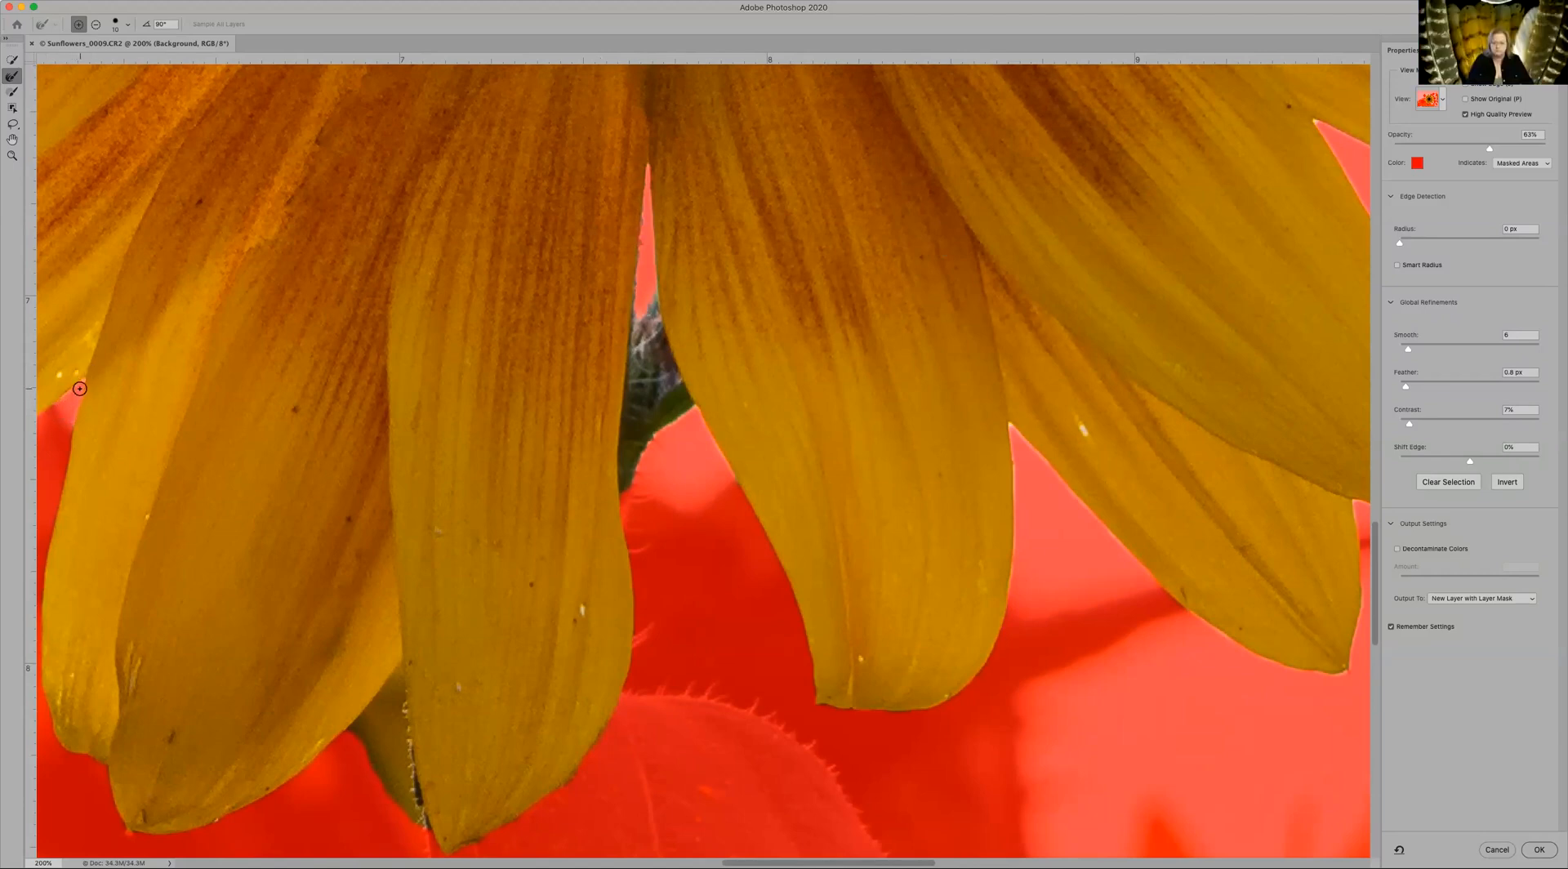
pyautogui.press('super+minus')
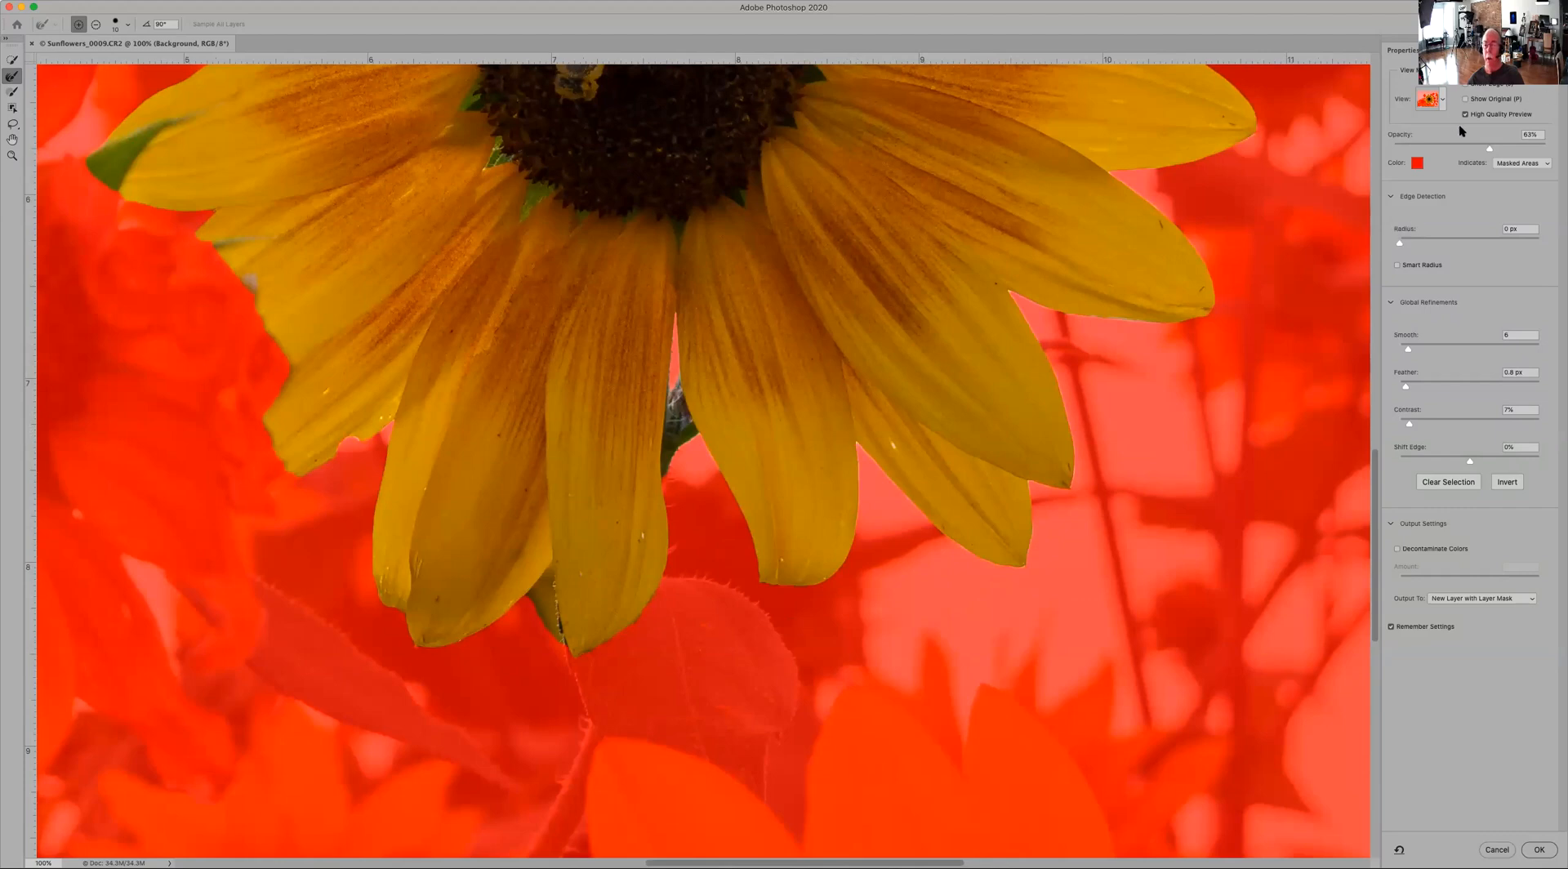
# Step: Check the available view modes, then mask out the remaining stem between the two lower middle petals with a larger Refine Edge Brush
pyautogui.click(1442, 102)
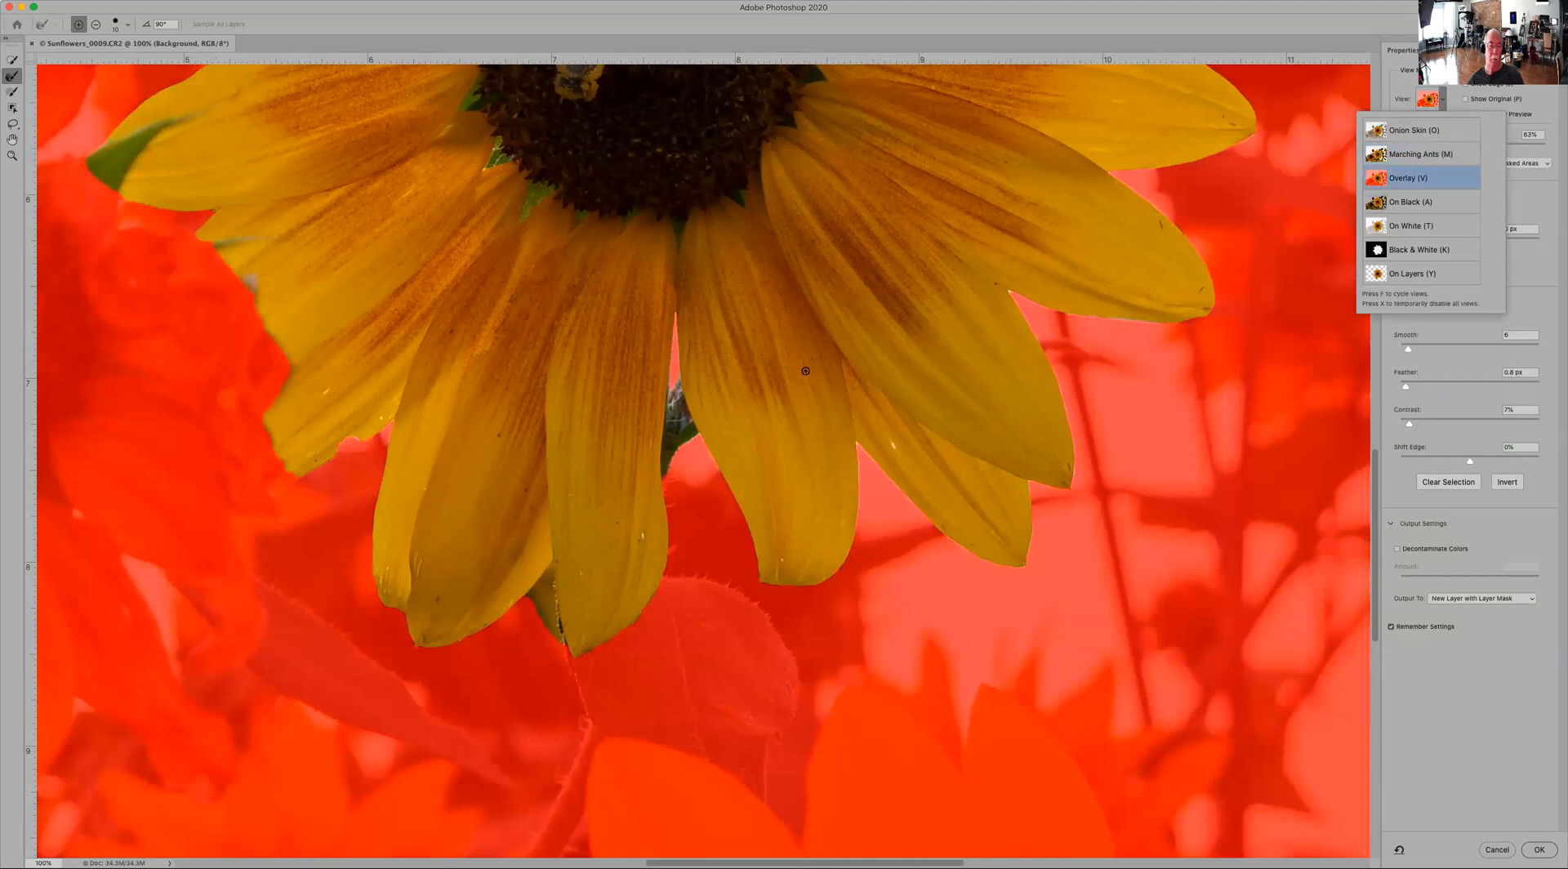
pyautogui.click(676, 380)
pyautogui.press(']')
pyautogui.press(']')
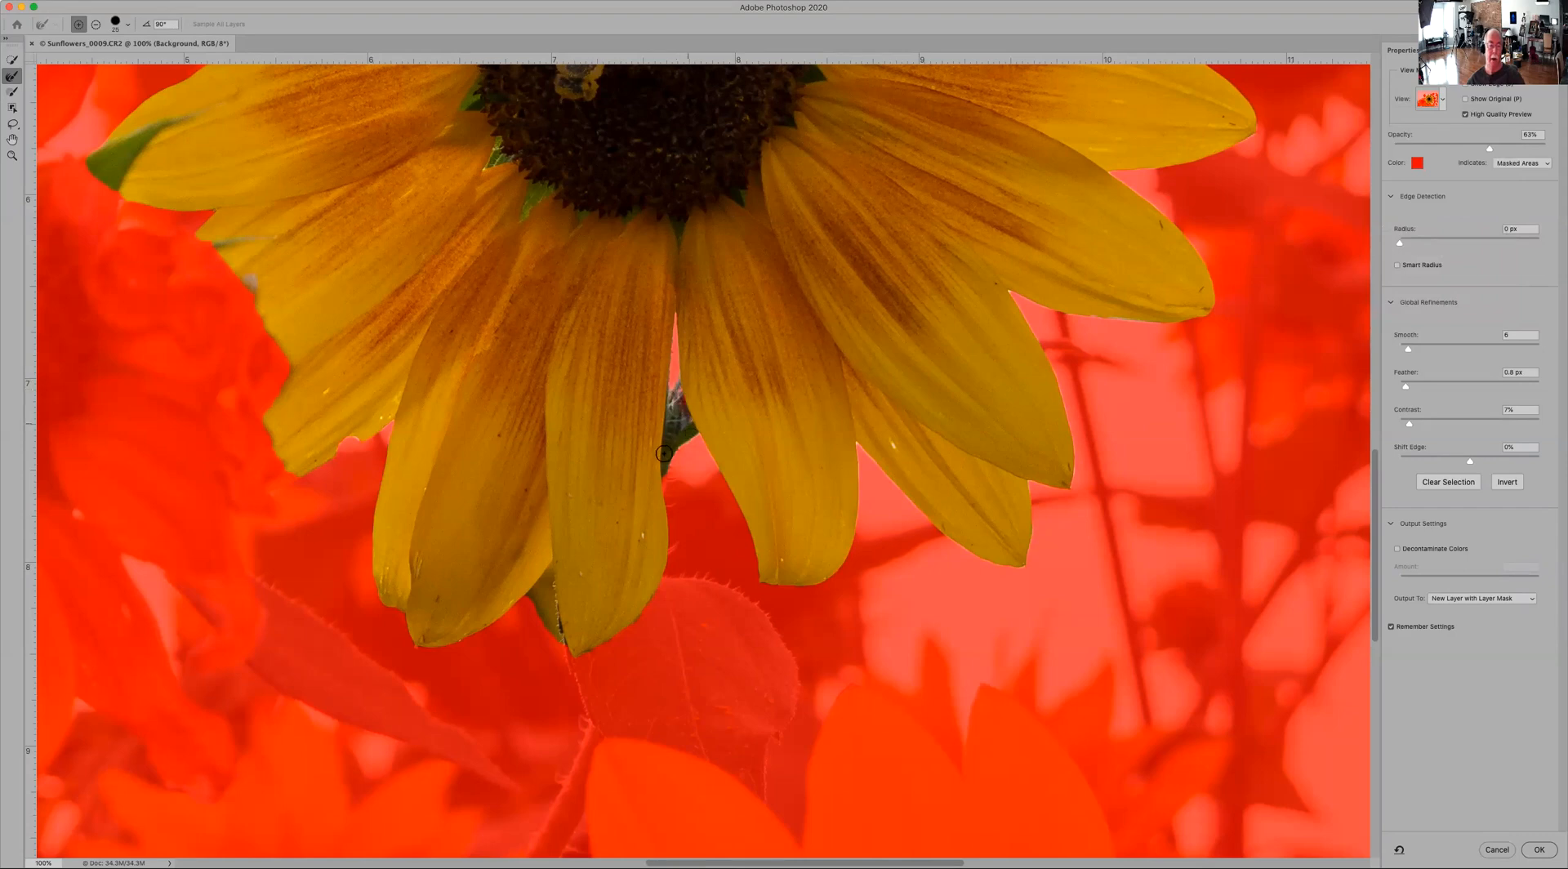
pyautogui.moveTo(675, 390); pyautogui.dragTo(674, 414)
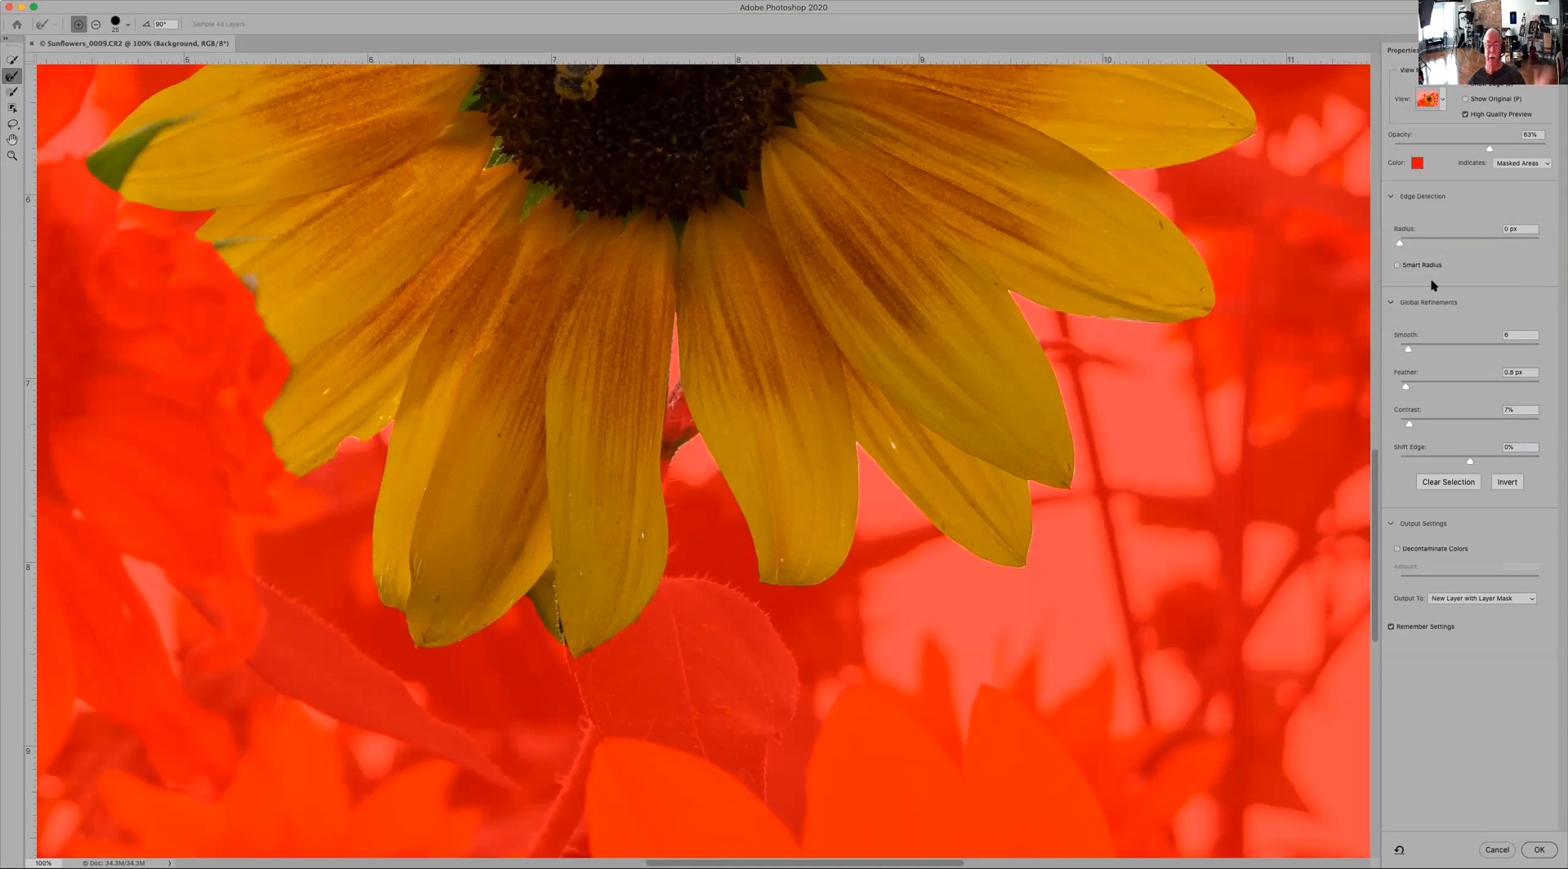
# Step: Set the selection's Feather to 0 px, and try Shift Edge at -17% before returning it to 0%
pyautogui.click(1393, 384)
pyautogui.click(1468, 459)
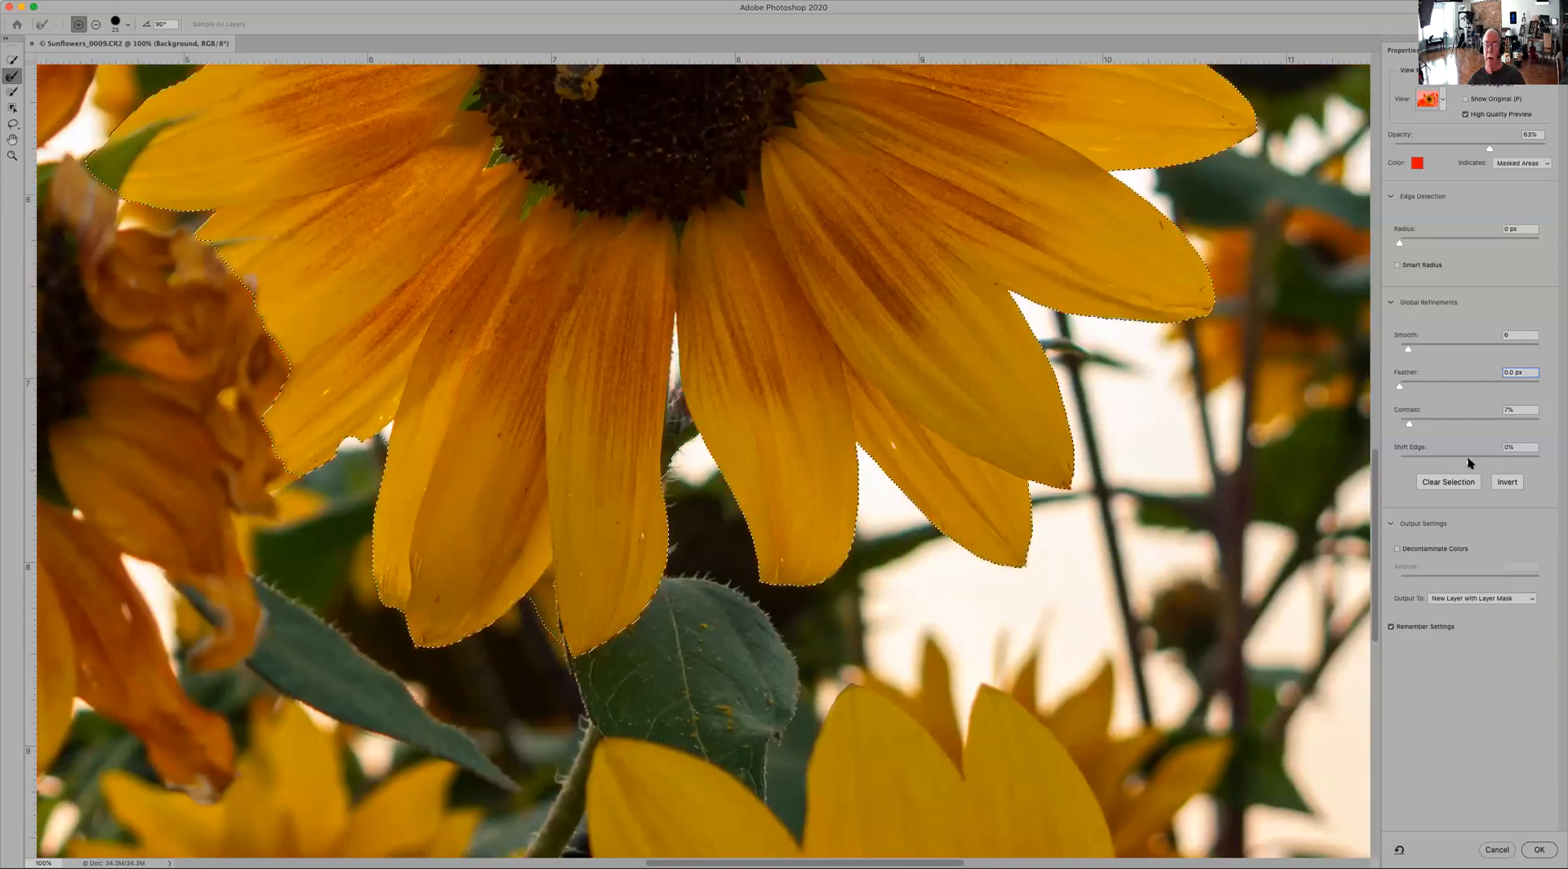
pyautogui.moveTo(1467, 463); pyautogui.dragTo(1459, 465)
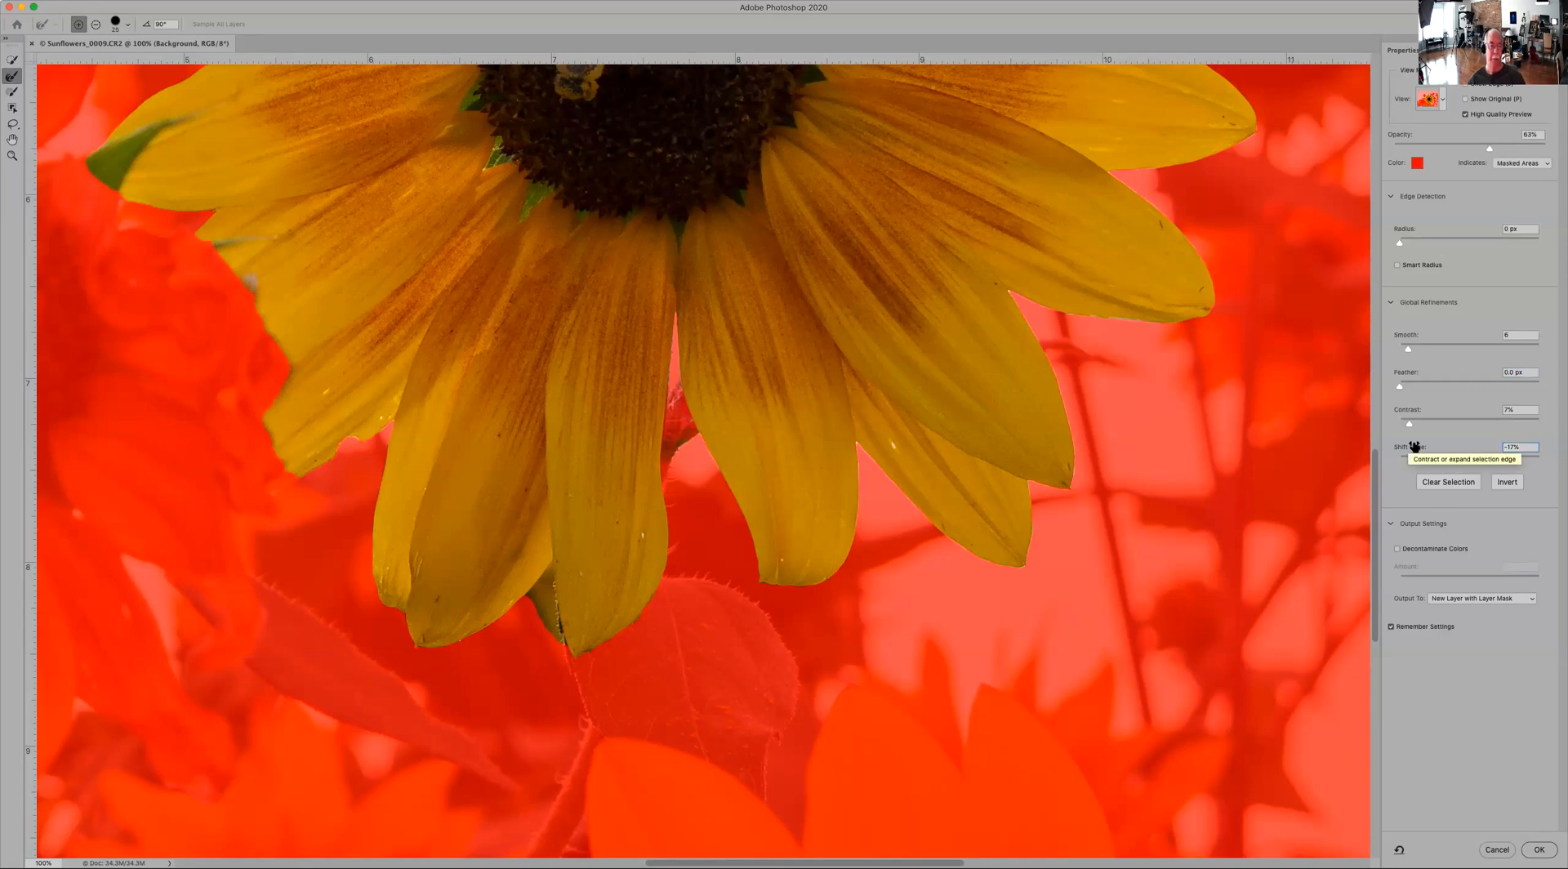
pyautogui.click(1469, 459)
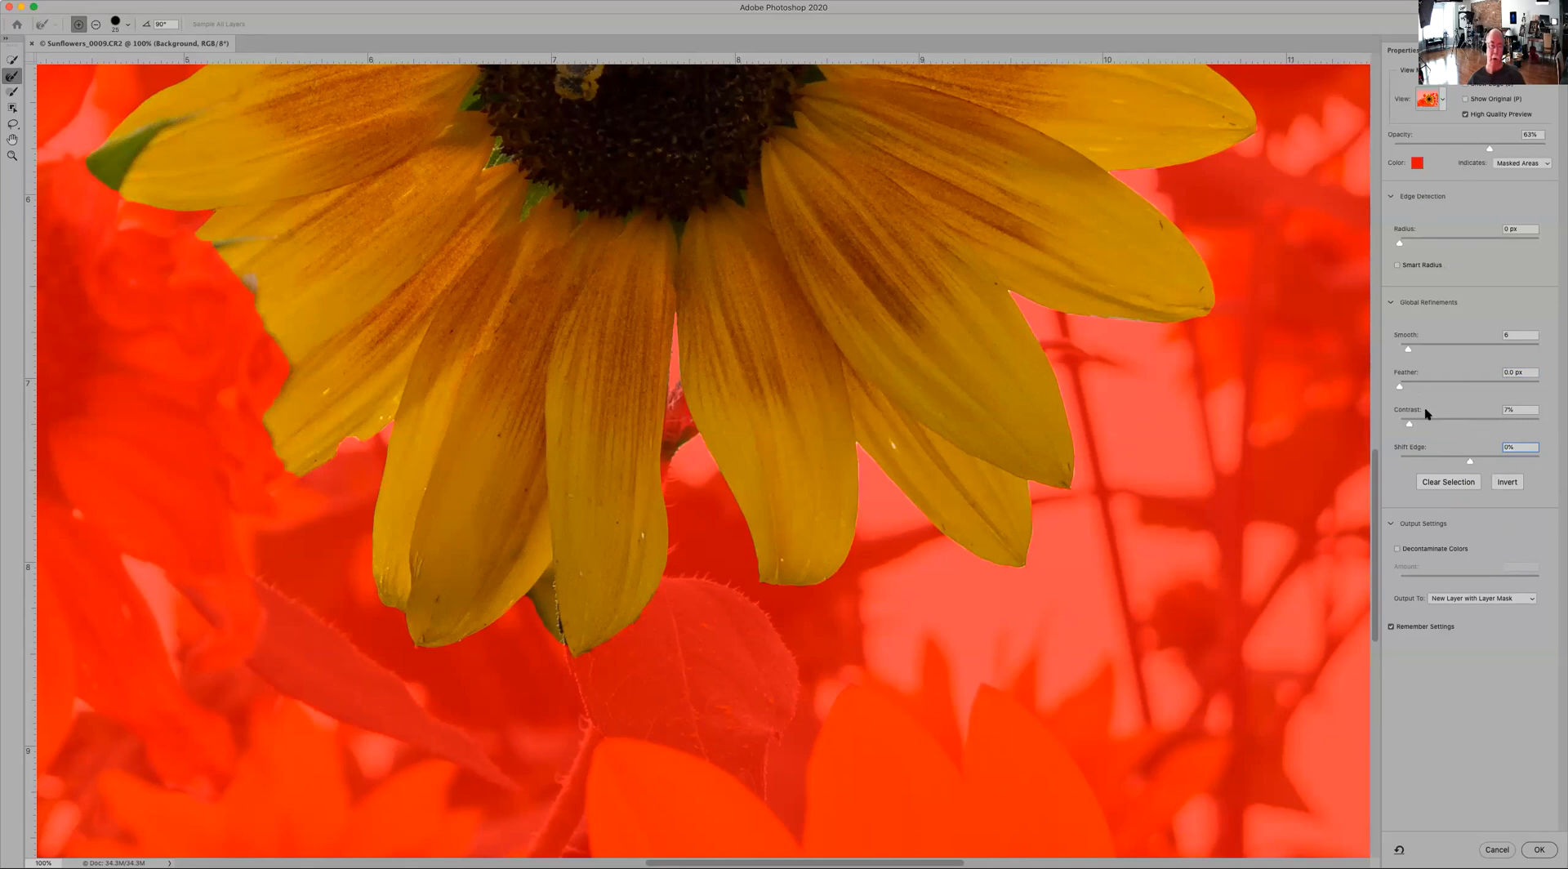
# Step: Invert the selection and invert it back, and output the refined sunflower as a new layer with layer mask
pyautogui.click(1507, 483)
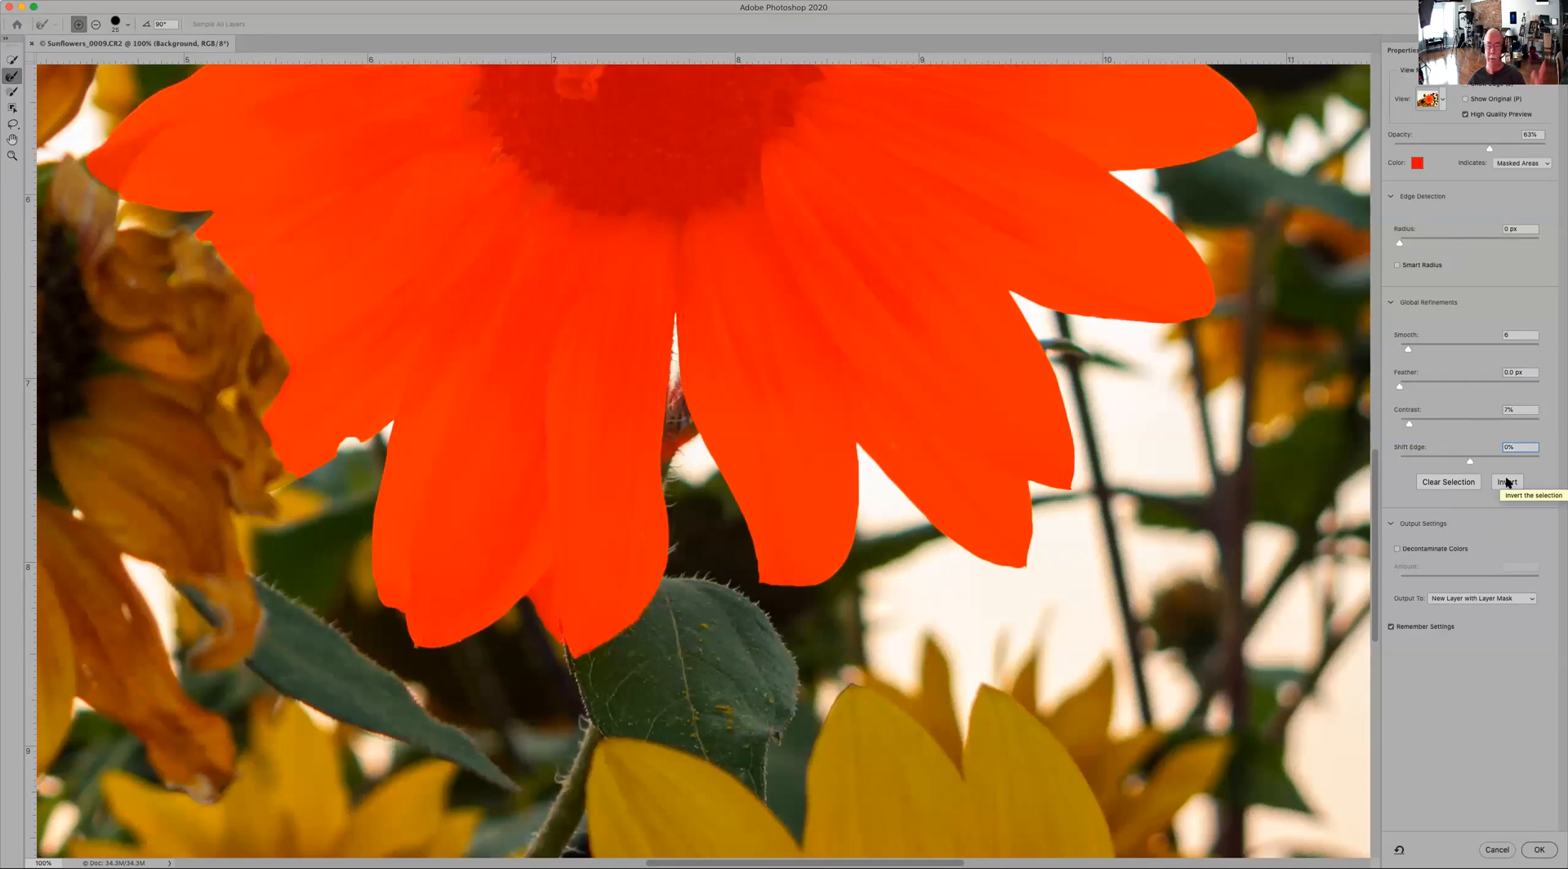
pyautogui.click(1507, 482)
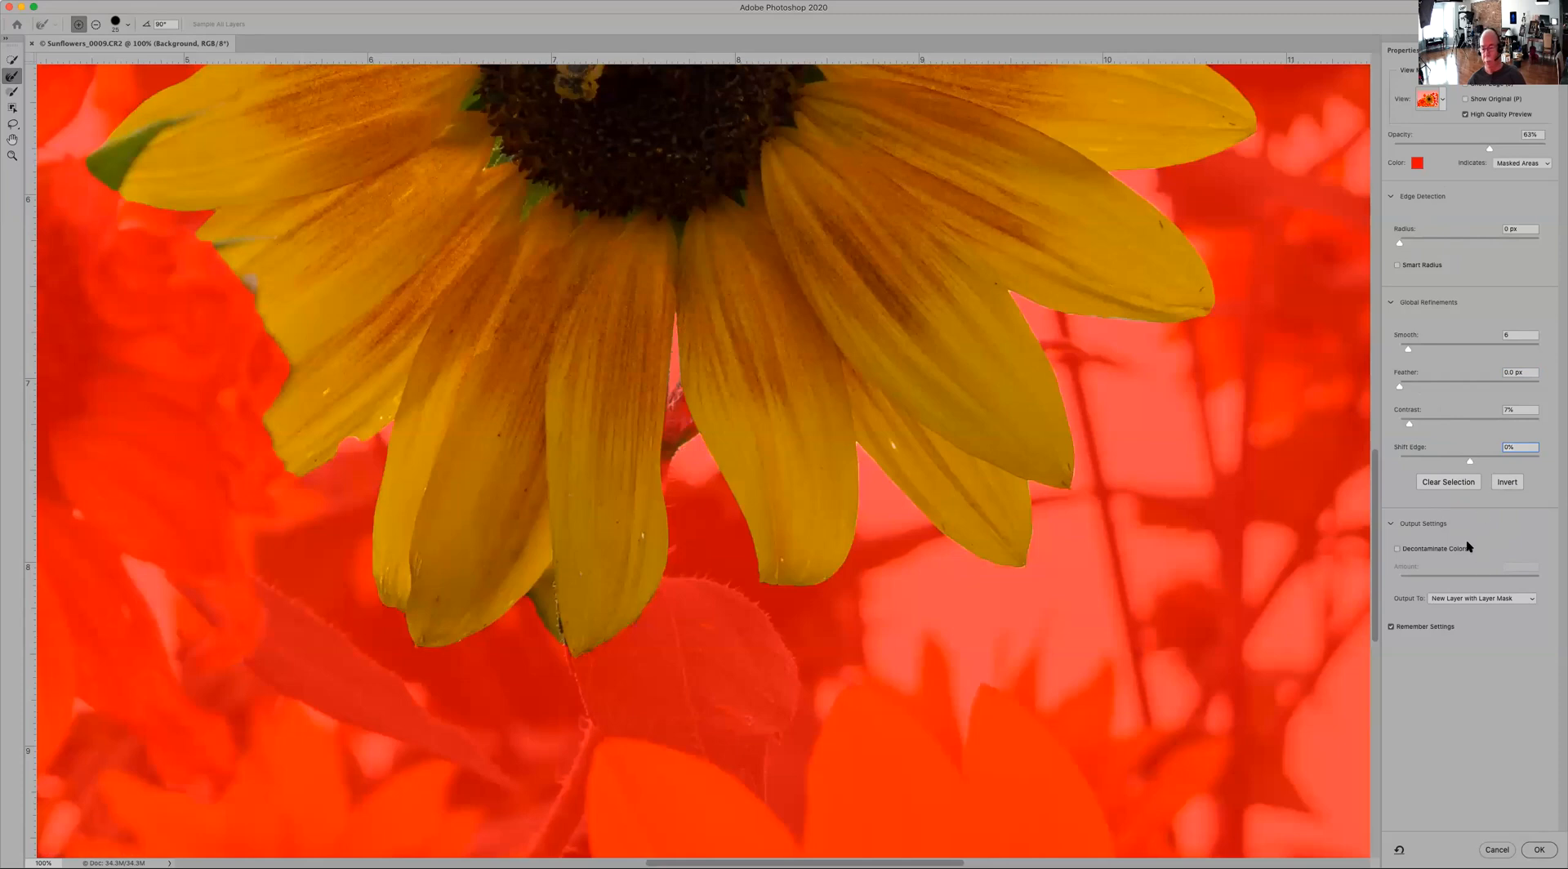
pyautogui.click(1527, 601)
pyautogui.click(1529, 601)
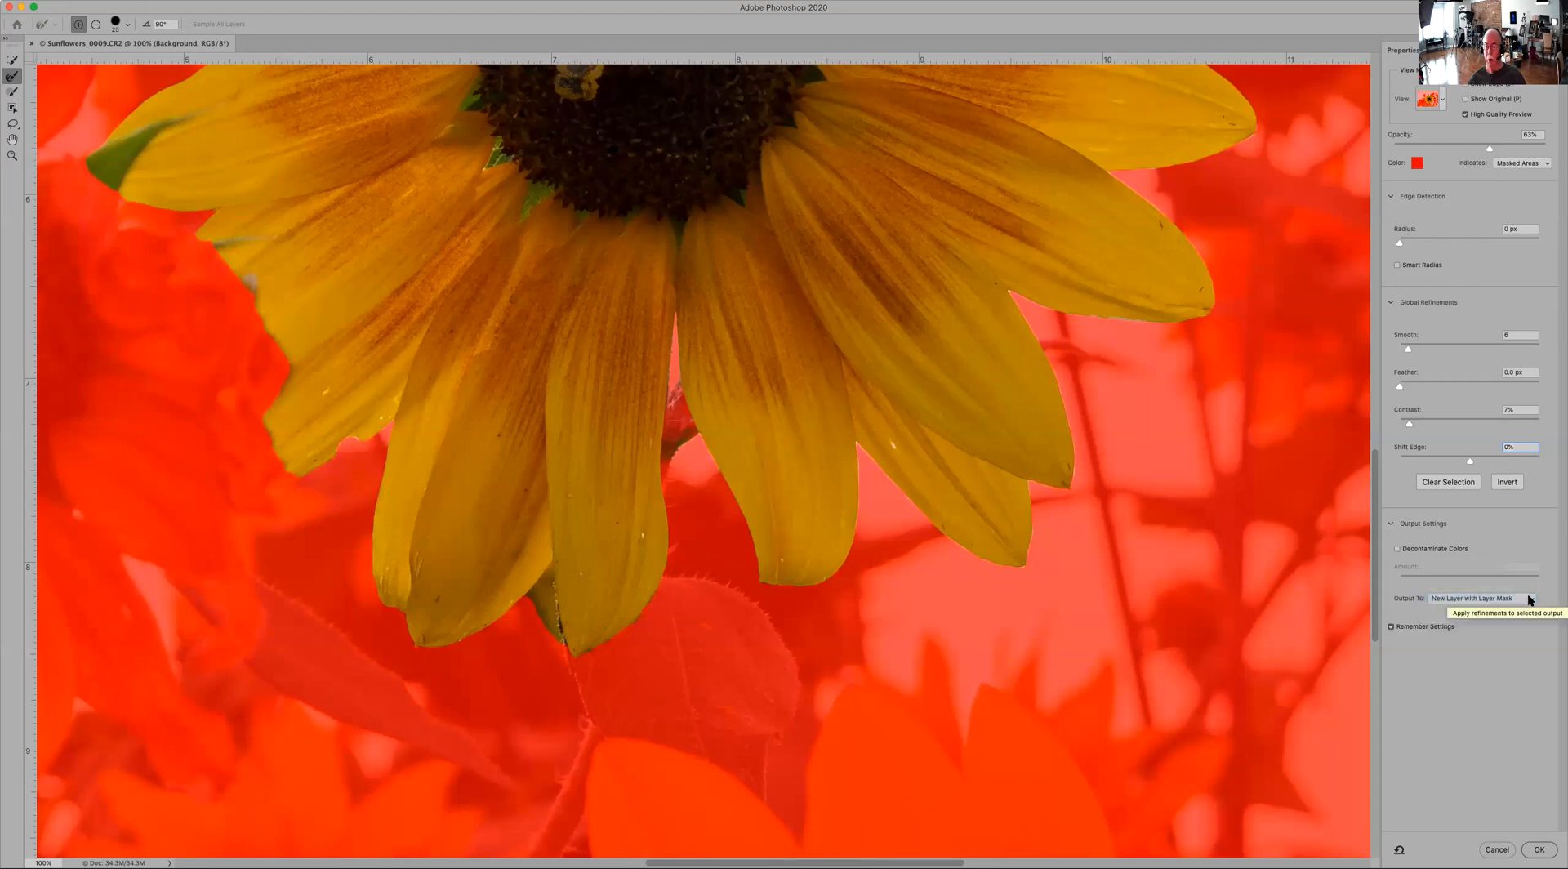
pyautogui.click(1541, 850)
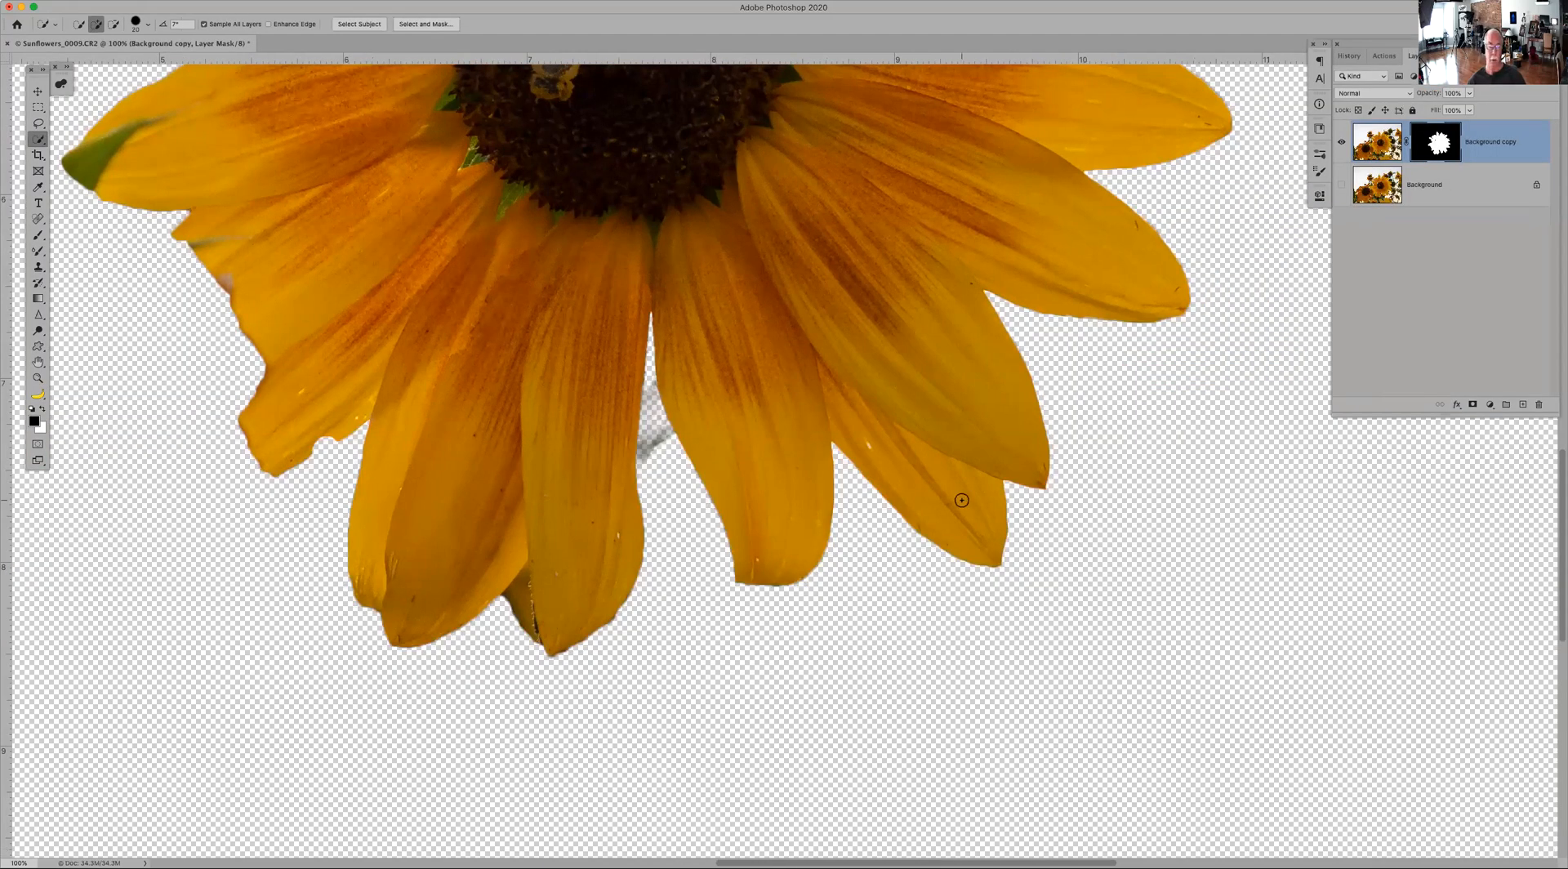
# Step: Paint black on the layer mask with a small brush at 100% opacity to hide the remnants between the lower middle petals
pyautogui.press('super+minus')
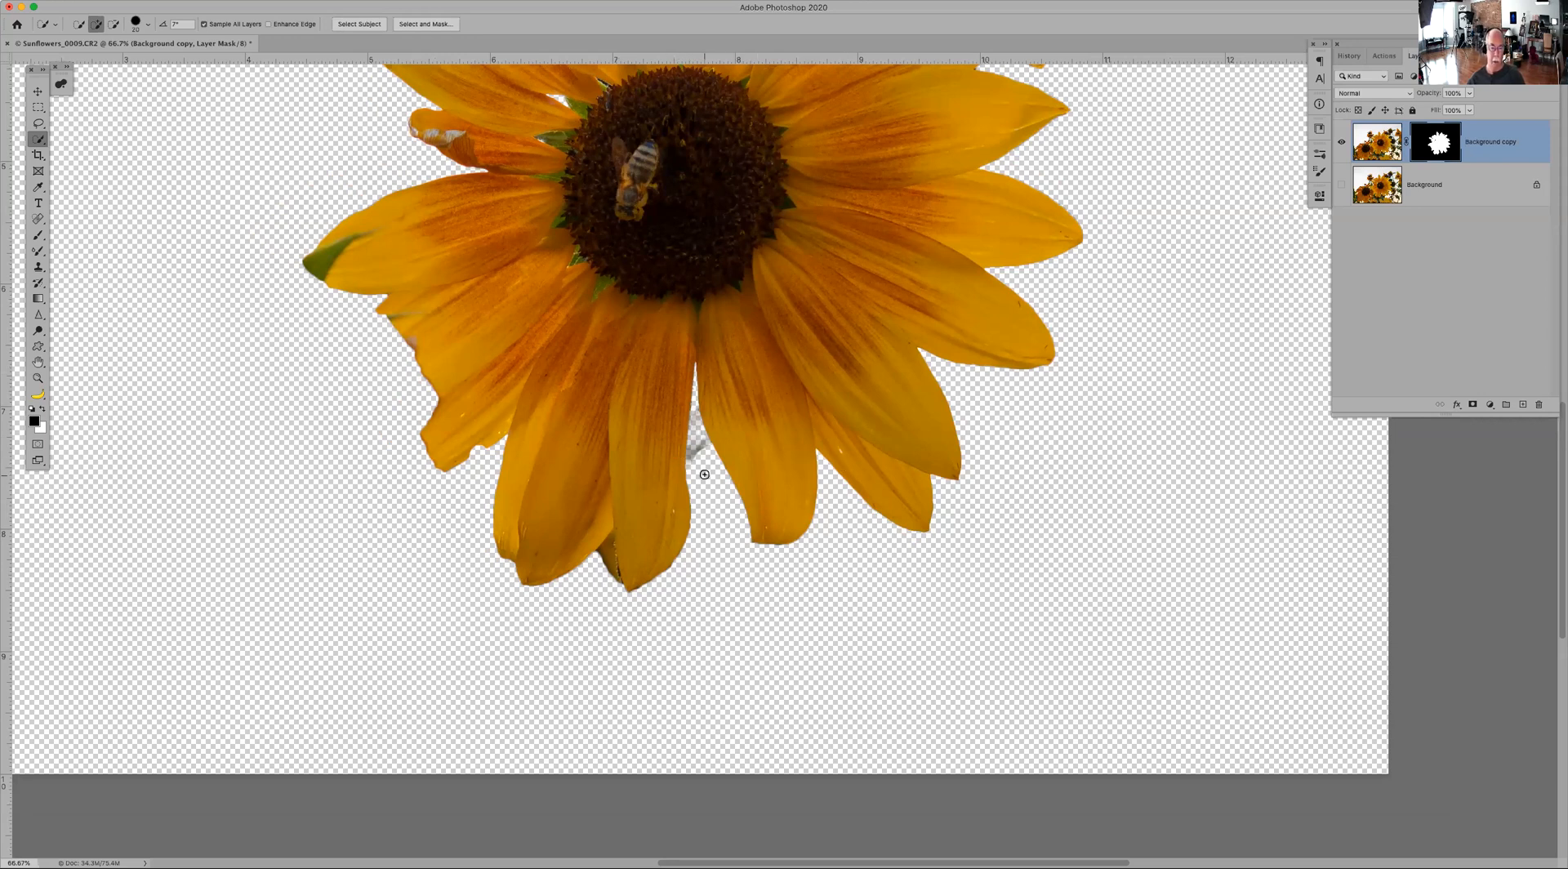
pyautogui.press('b')
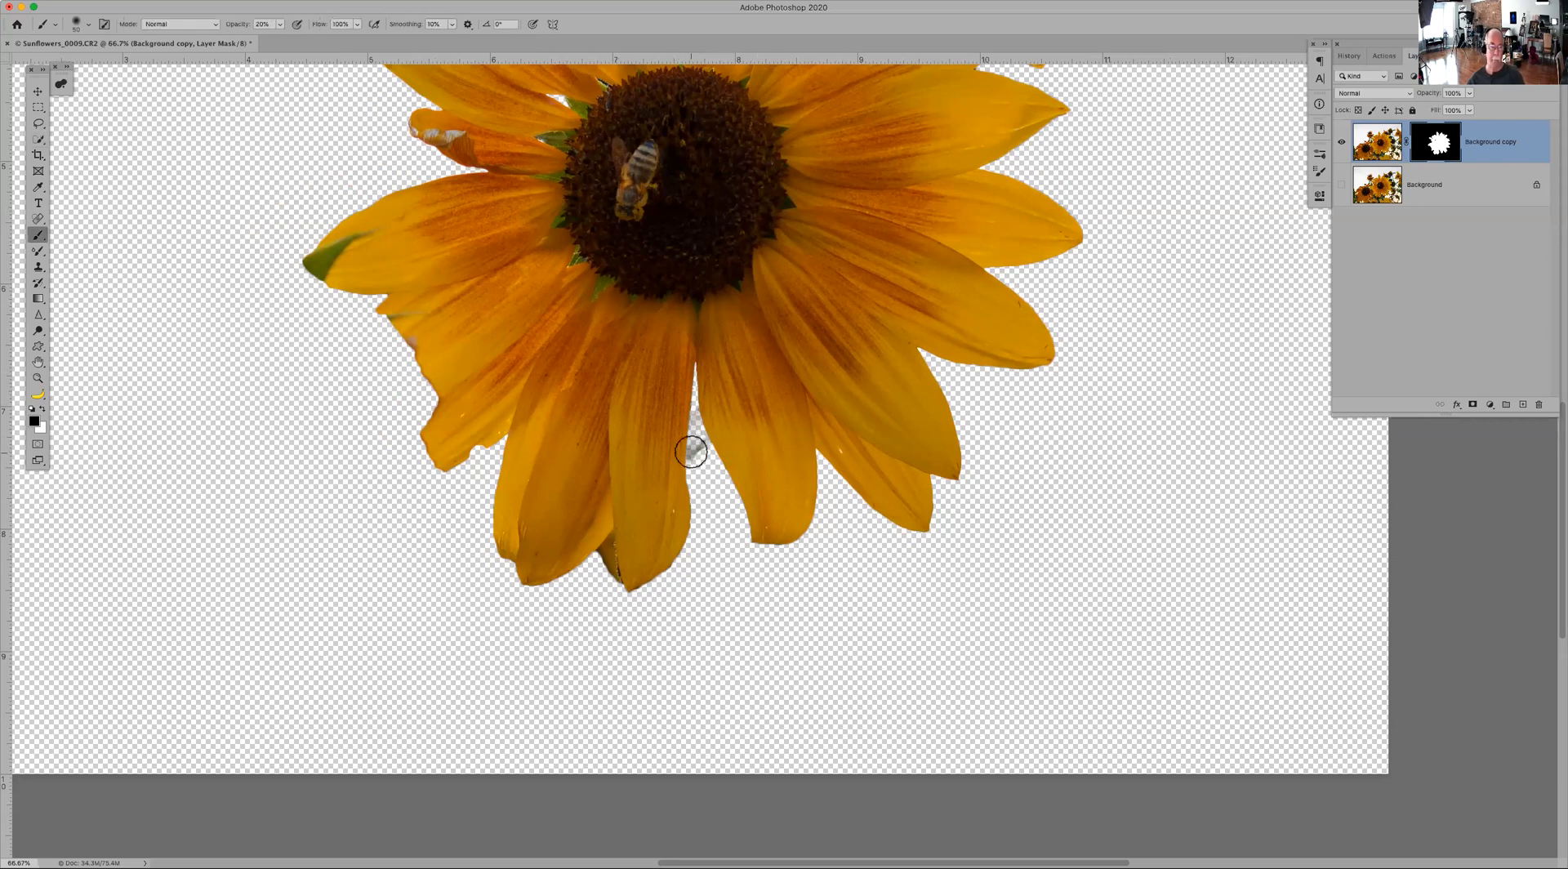
pyautogui.press('[')
pyautogui.press('[')
pyautogui.press('[')
pyautogui.press('0')
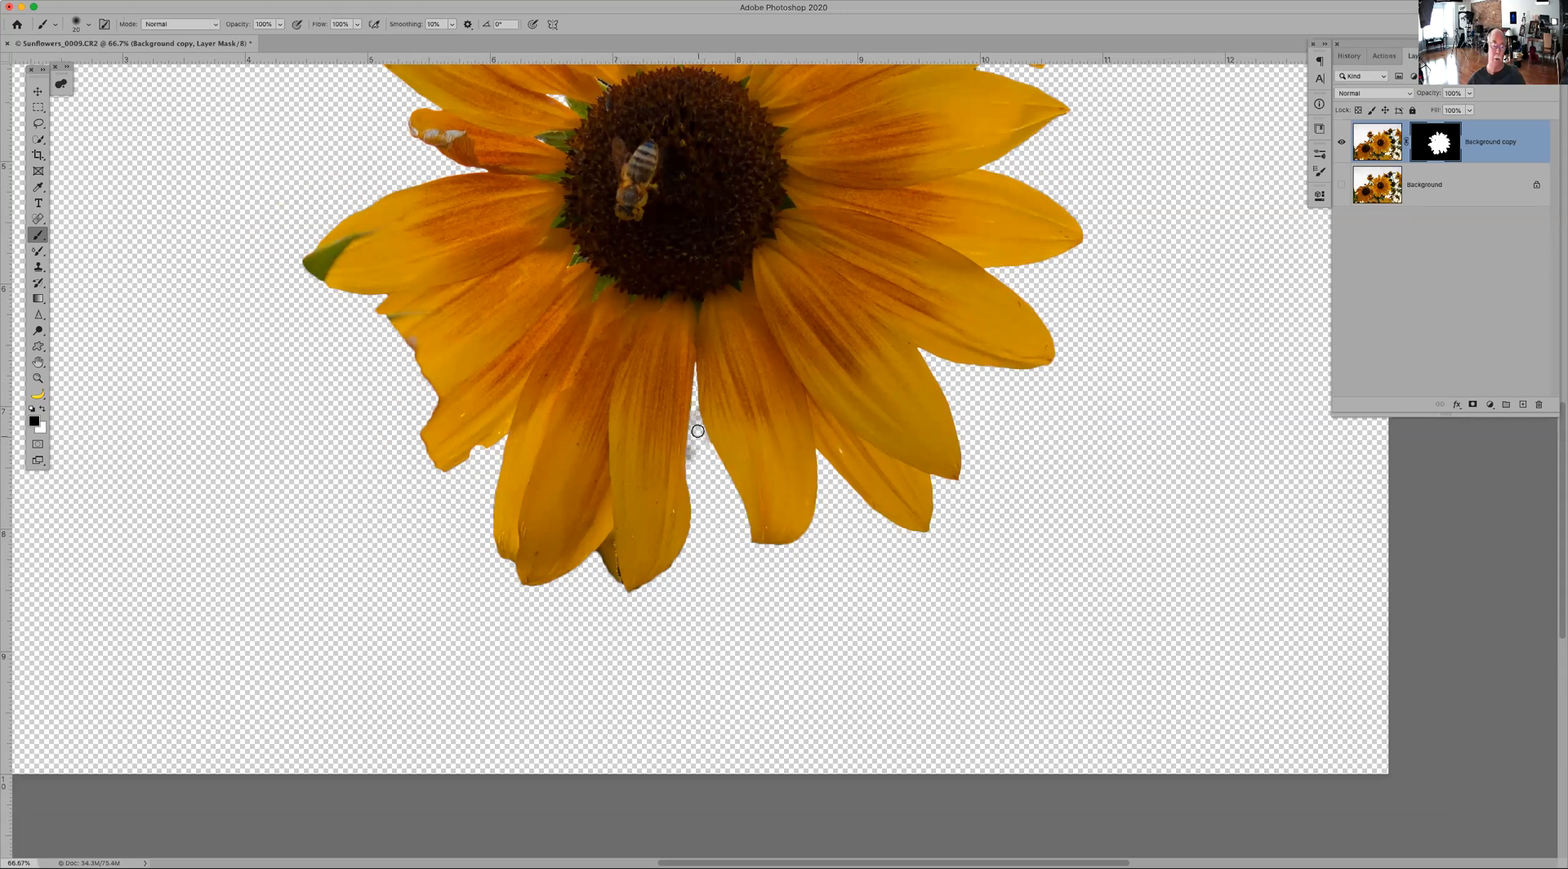
pyautogui.moveTo(691, 435); pyautogui.dragTo(702, 472)
pyautogui.scroll(2, 1141, 807)
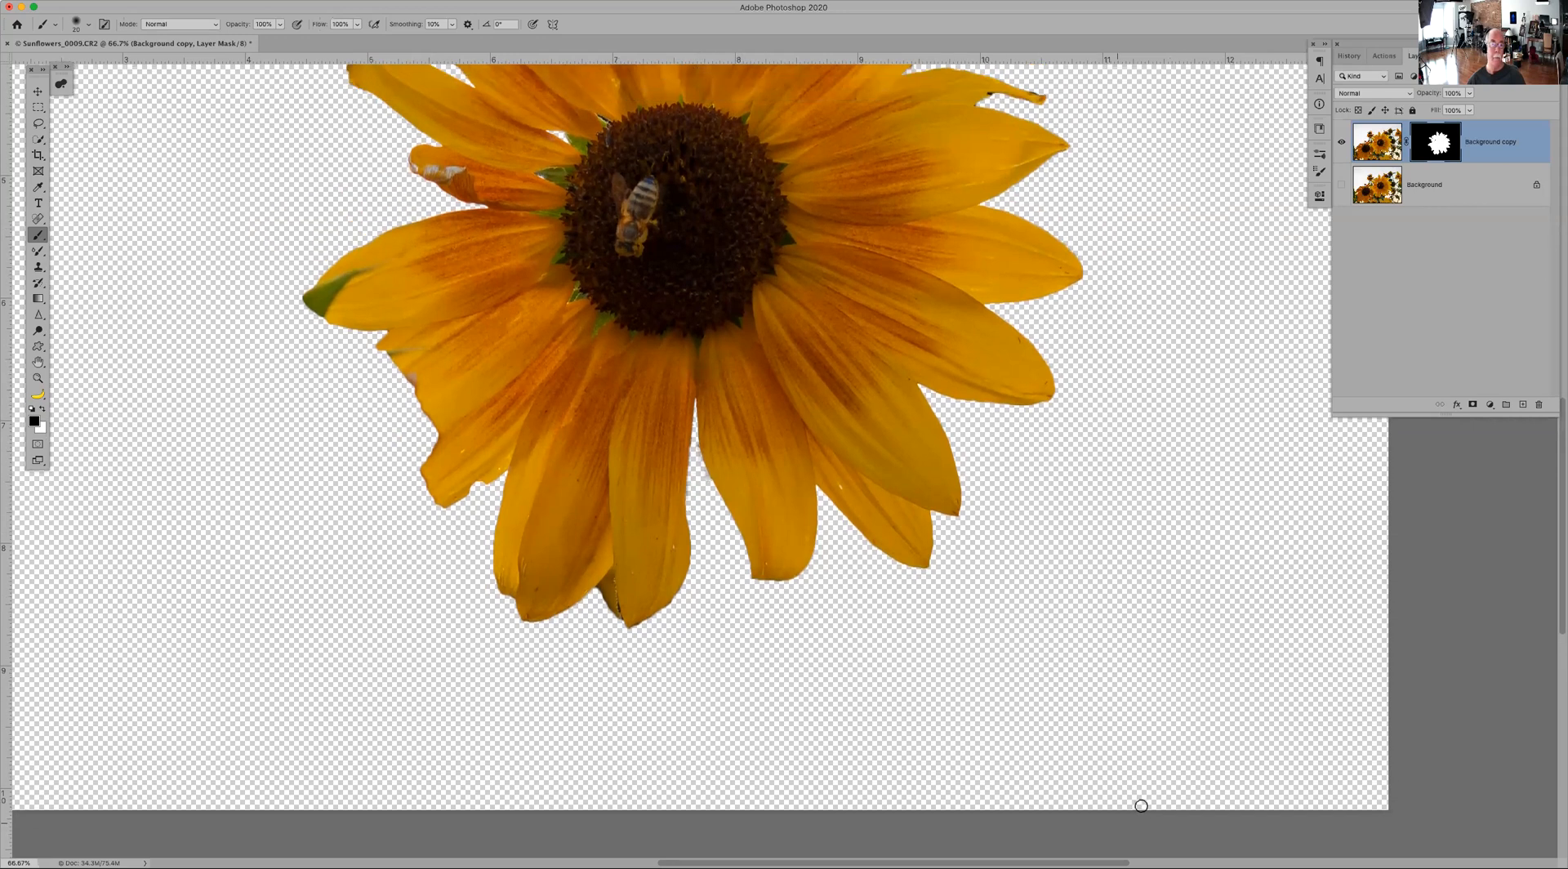
pyautogui.scroll(8, 1141, 806)
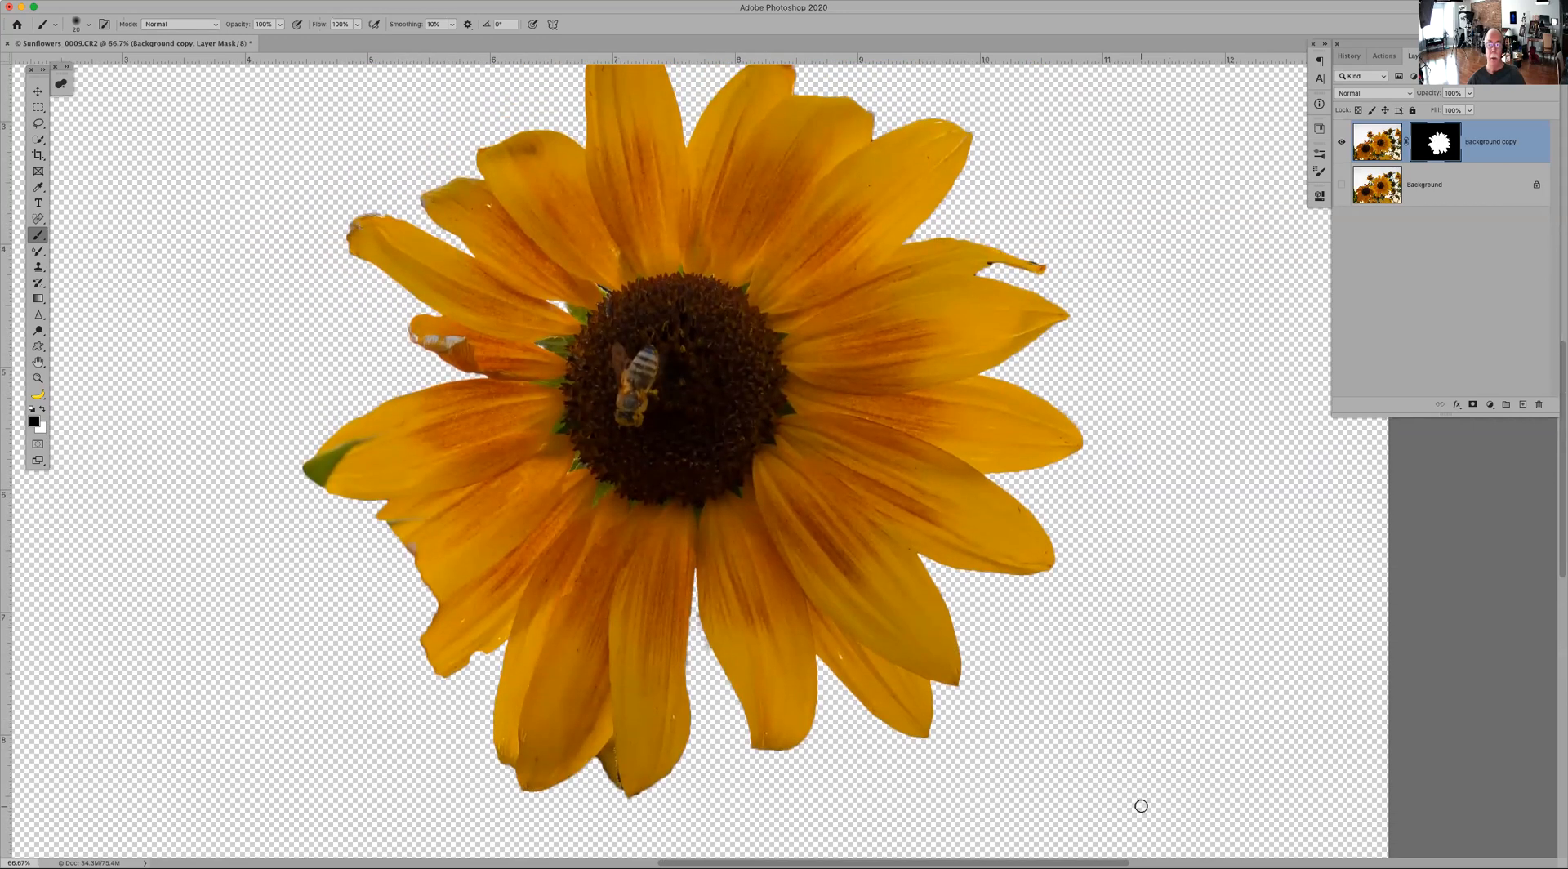
# Step: Apply the sunflower's layer mask permanently to the Background copy layer
pyautogui.scroll(6, 1141, 806)
pyautogui.scroll(-2, 1142, 806)
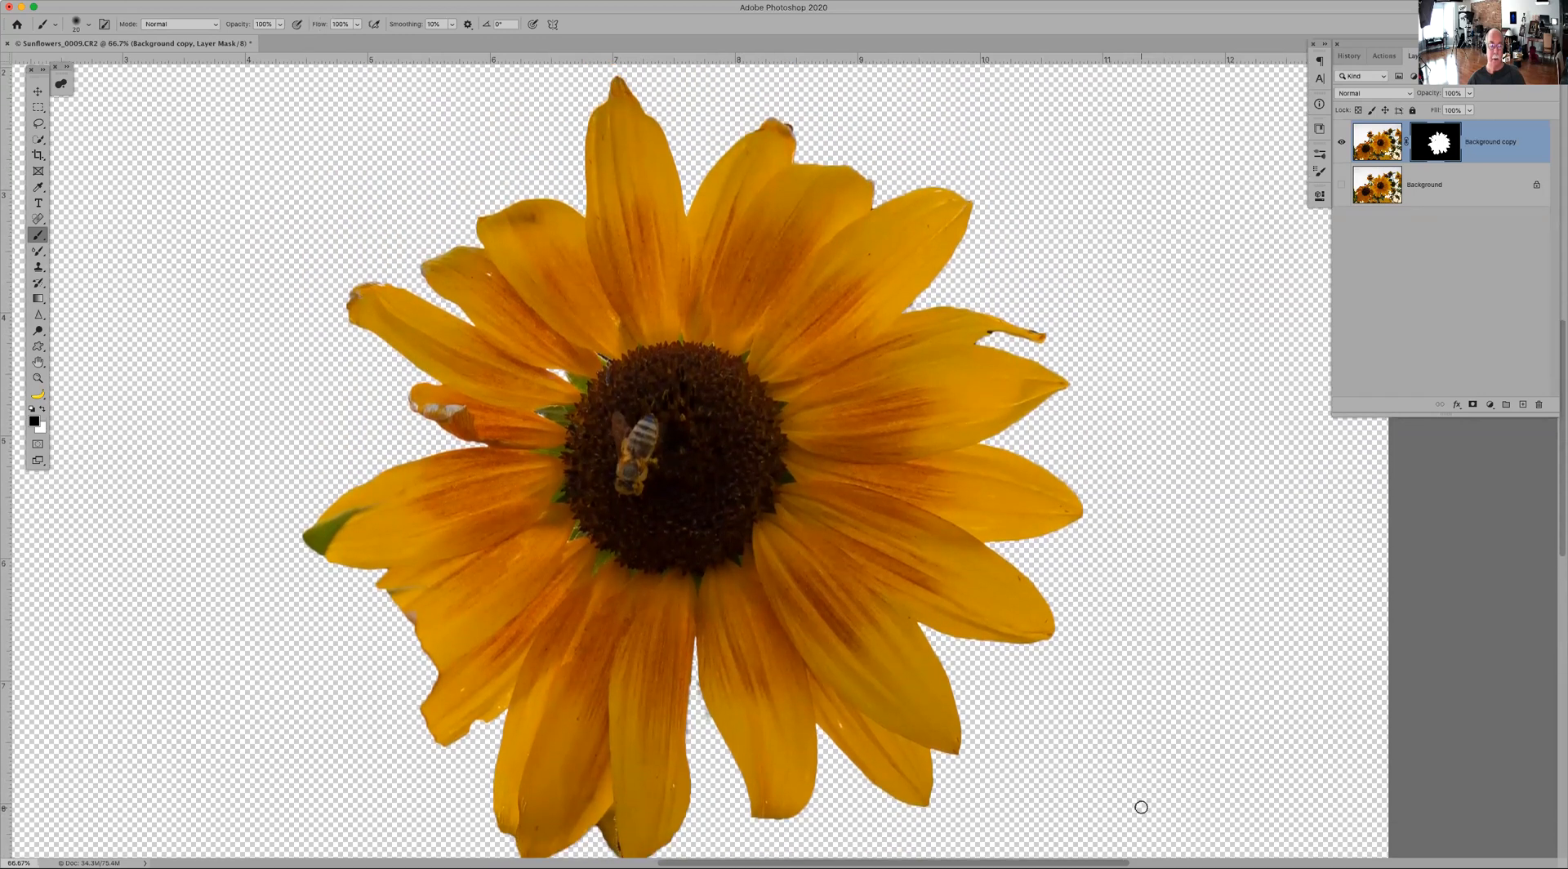
pyautogui.scroll(-3, 1141, 806)
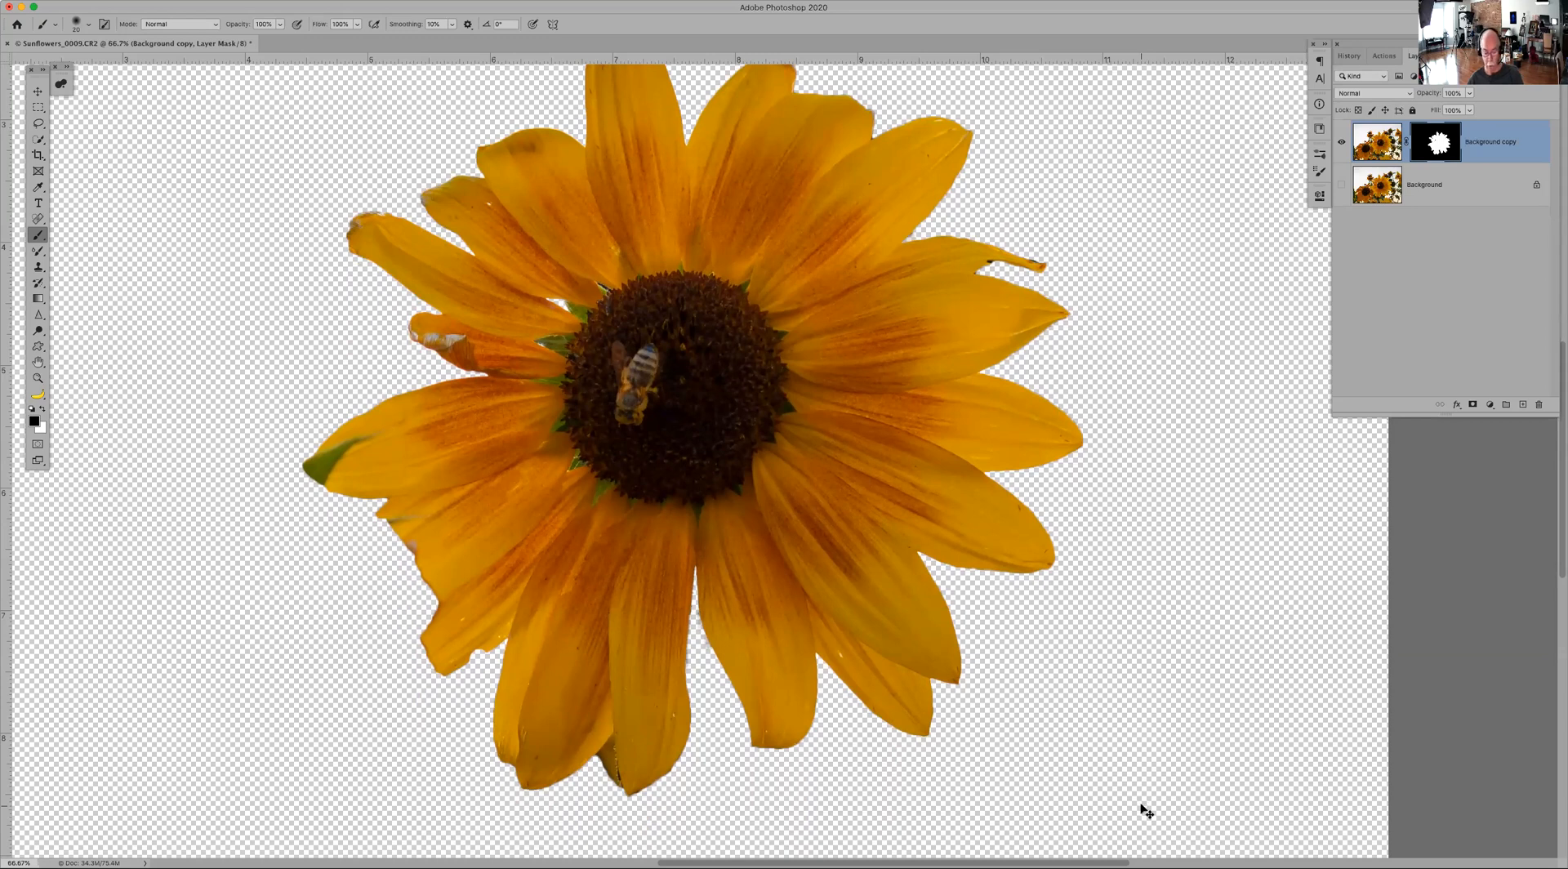
pyautogui.press('super+minus')
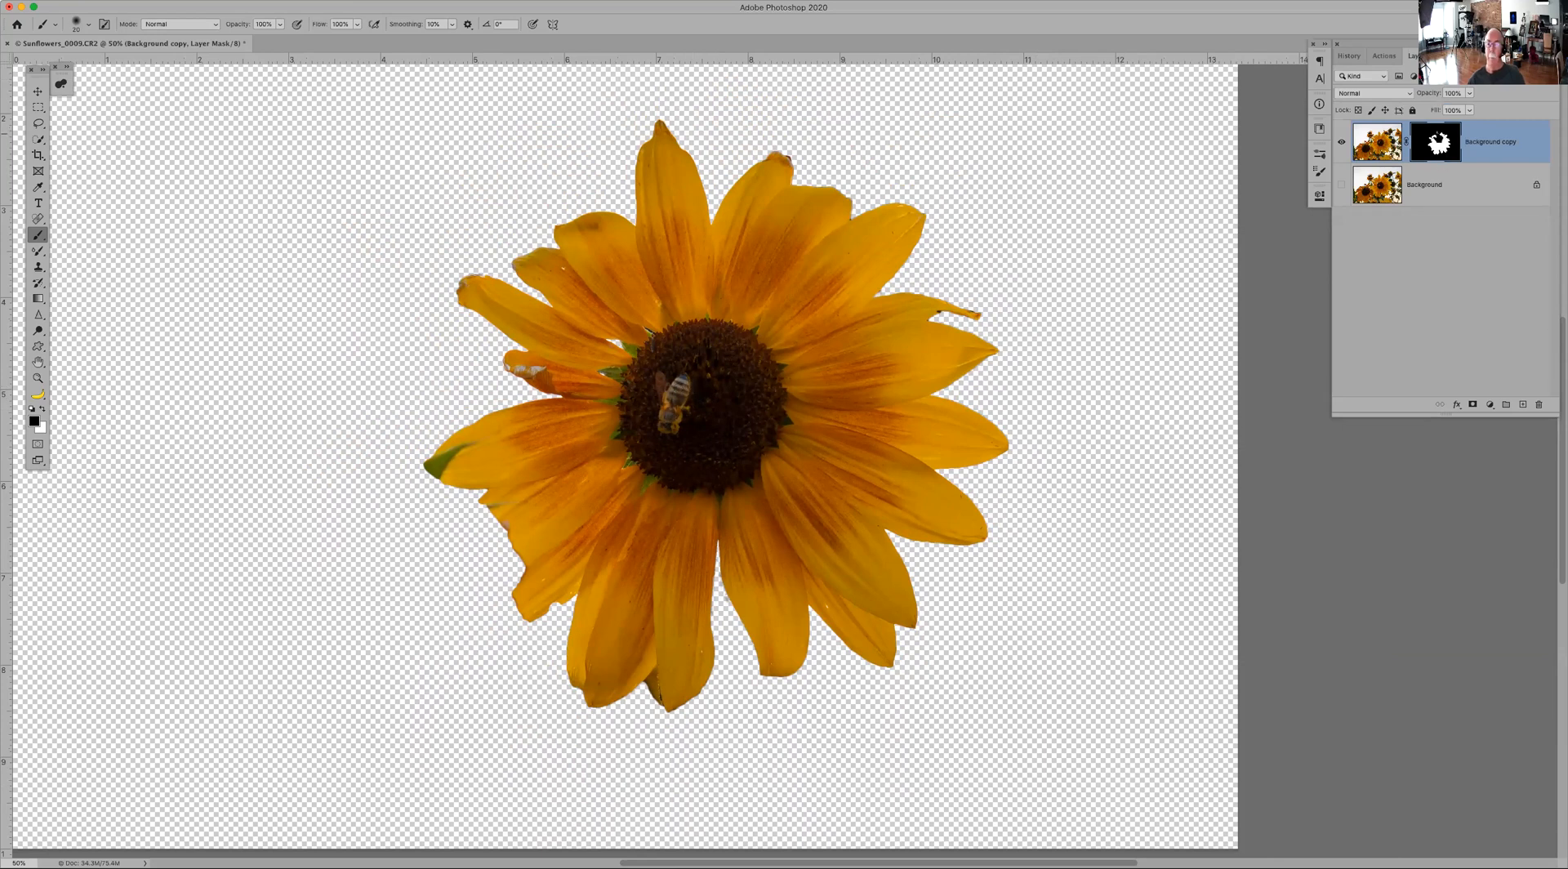
pyautogui.moveTo(1436, 146); pyautogui.dragTo(1539, 405)
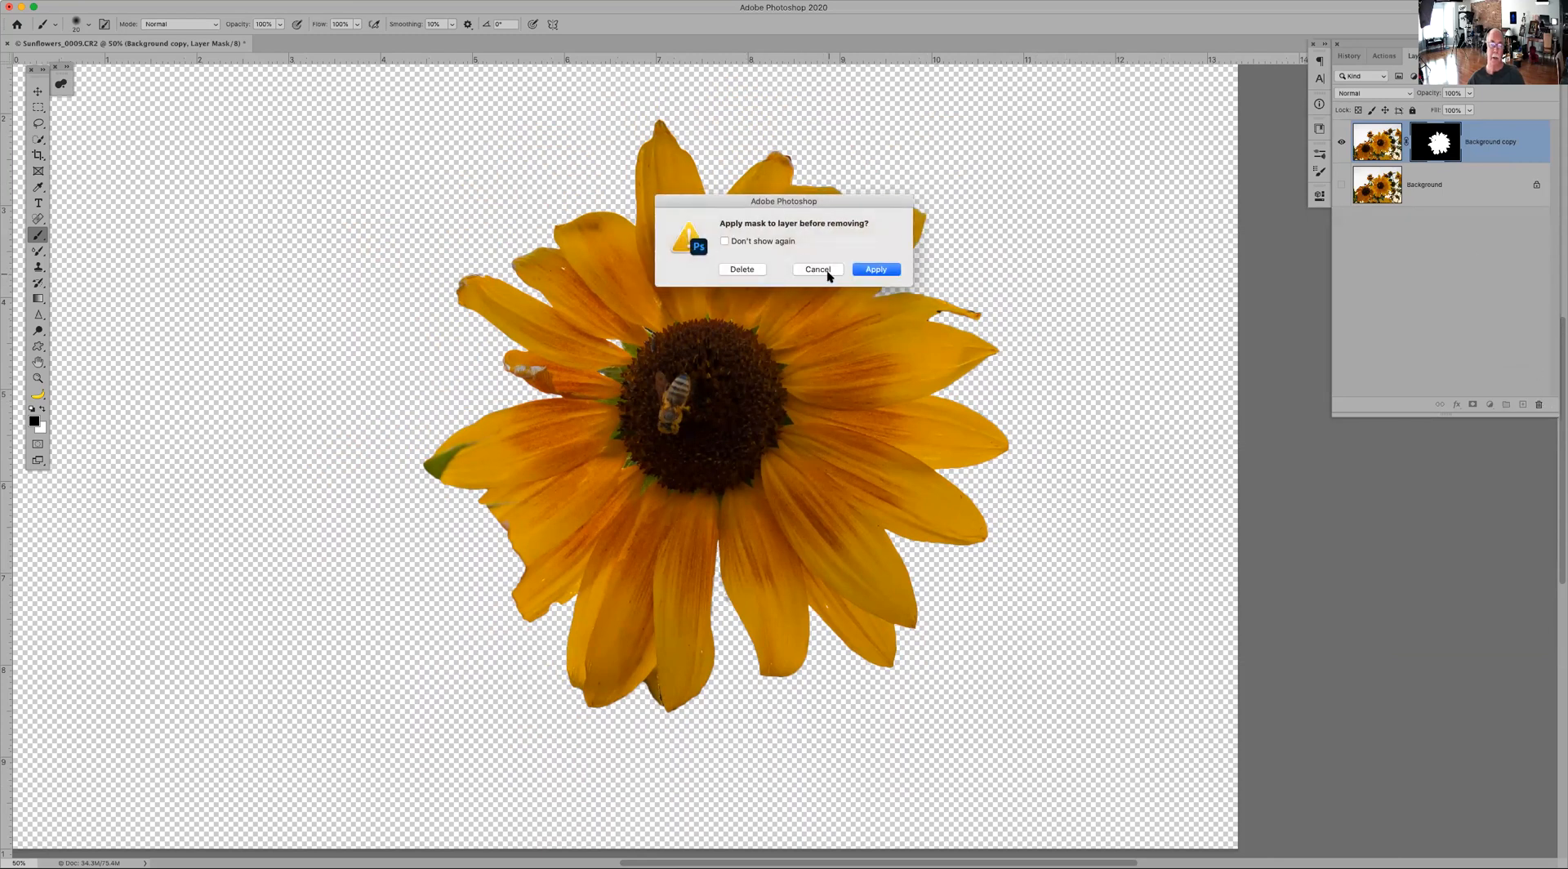
pyautogui.click(876, 269)
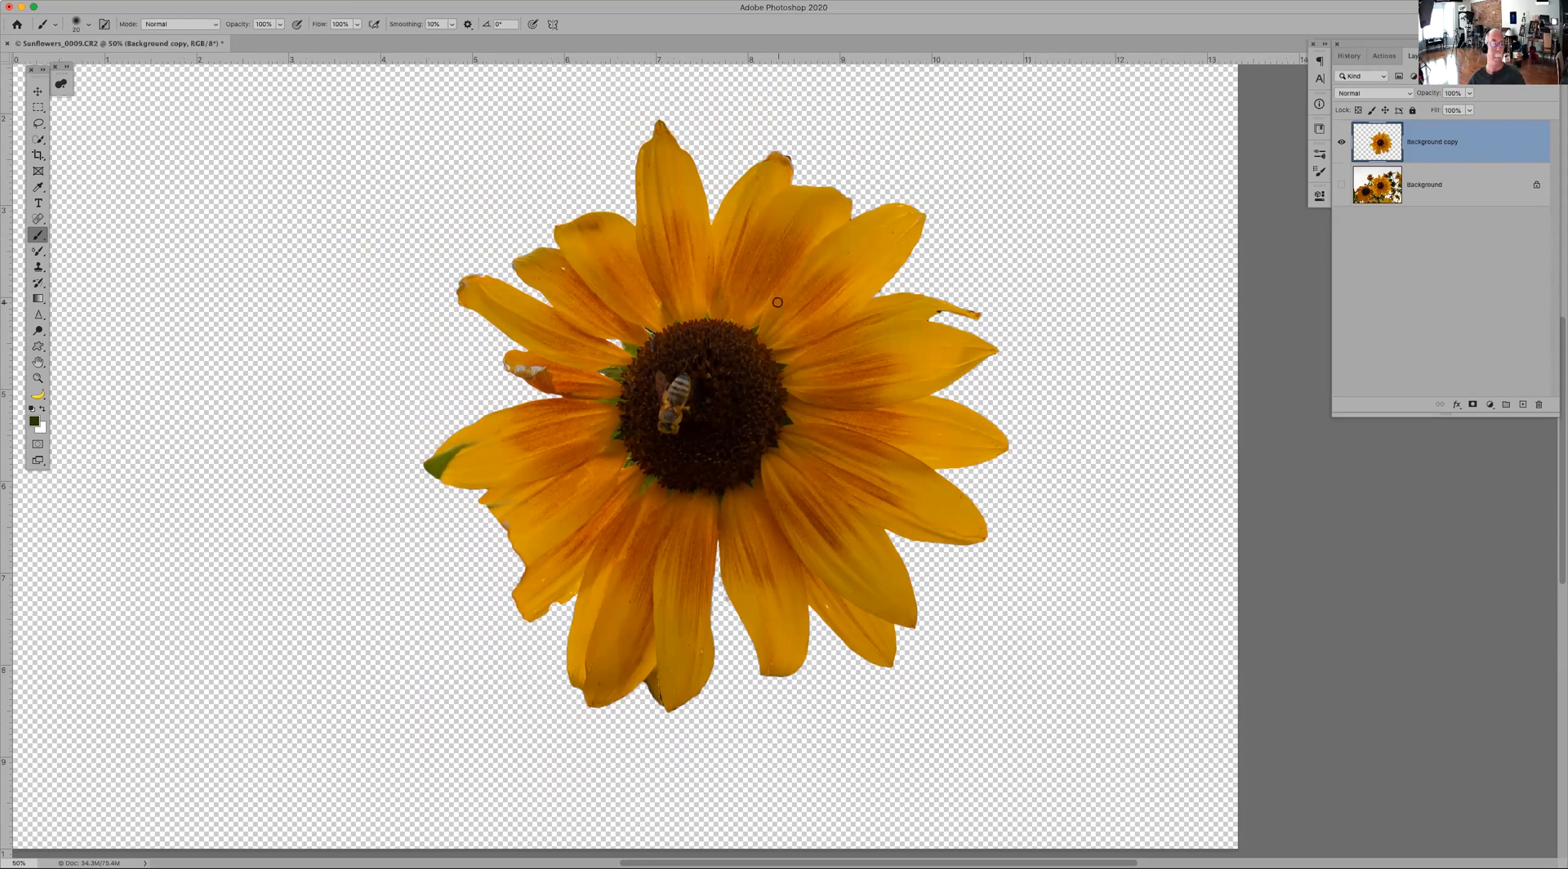
# Step: Select the broad upper-right petal with the Quick Selection tool and copy it to a new layer
pyautogui.press('w')
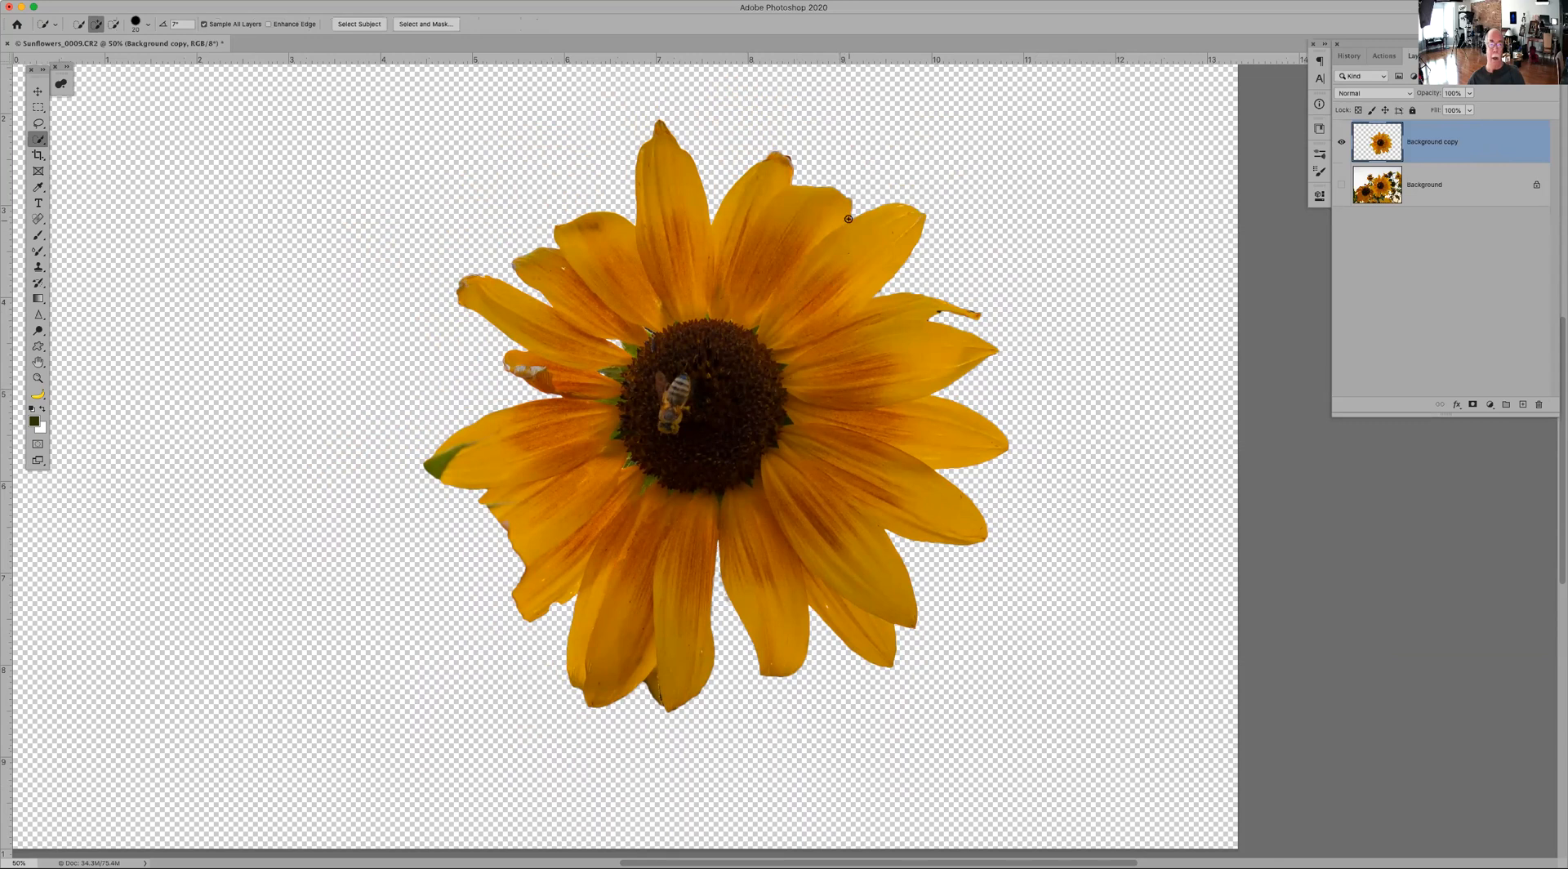
pyautogui.moveTo(895, 210); pyautogui.dragTo(797, 315)
pyautogui.hotkey('ctrl', 'j')
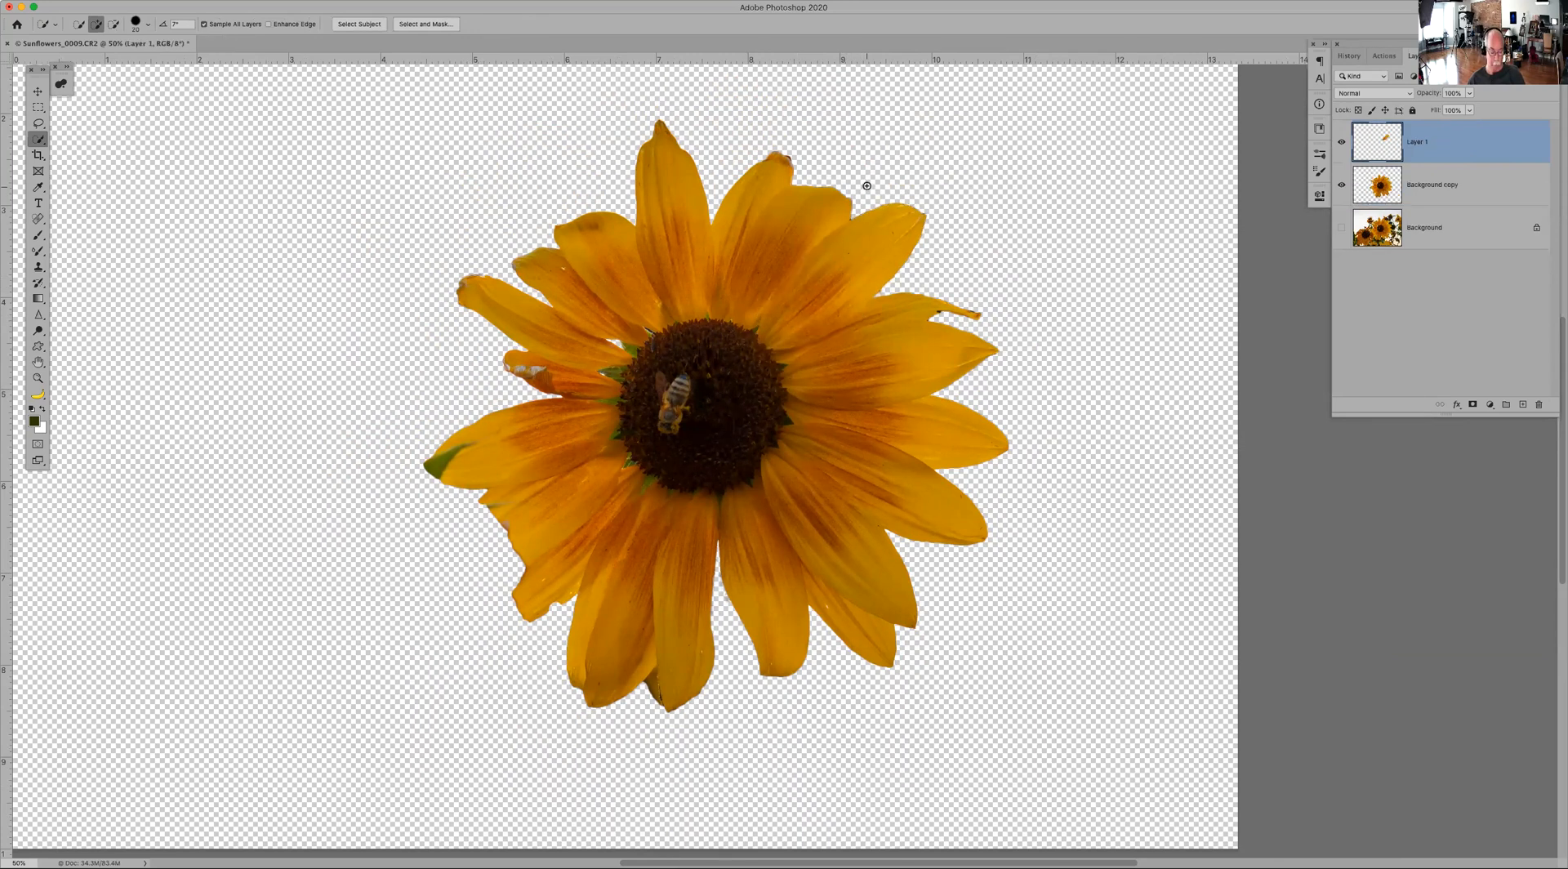
# Step: Rotate the copied petal to about -165° around its base and place it over the ragged petal at the flower's lower left
pyautogui.hotkey('ctrl', 't')
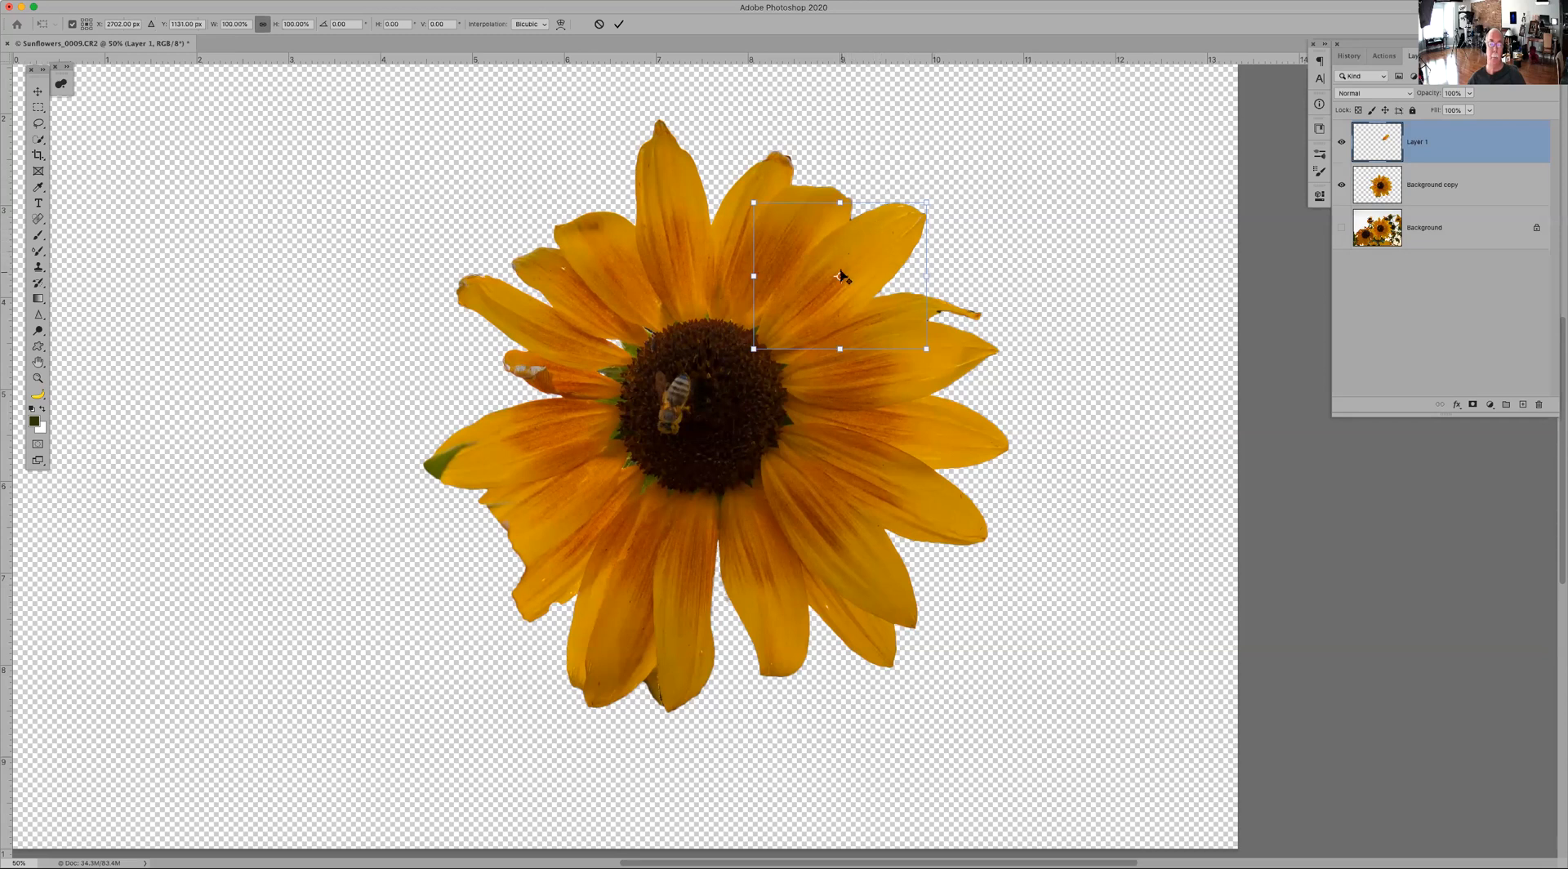
pyautogui.moveTo(928, 141); pyautogui.dragTo(768, 412)
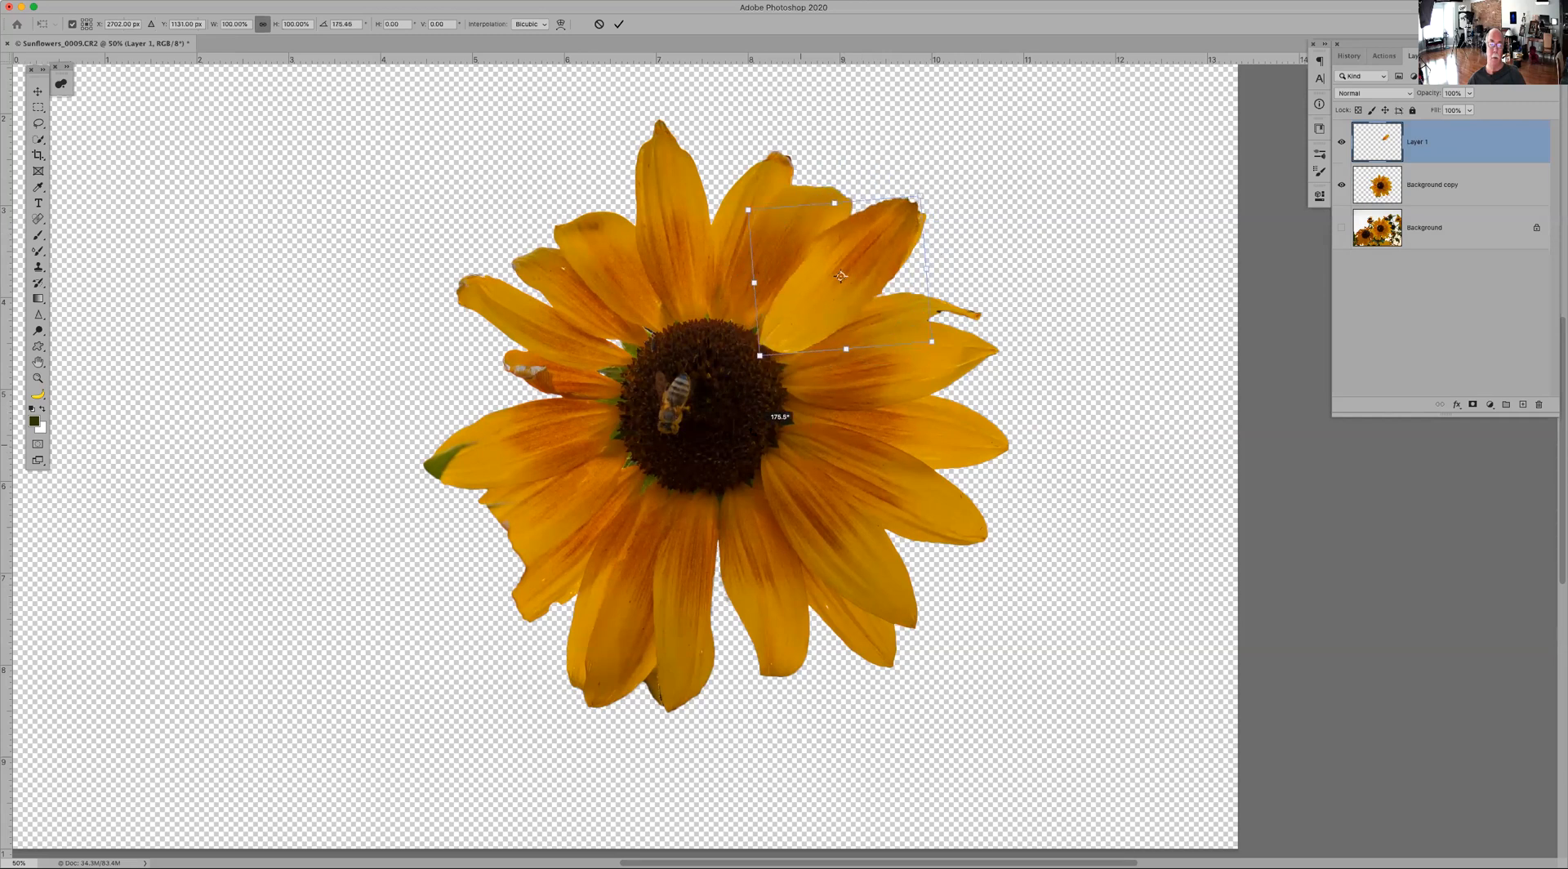
pyautogui.moveTo(804, 310); pyautogui.dragTo(506, 564)
pyautogui.moveTo(654, 428); pyautogui.dragTo(658, 431)
pyautogui.moveTo(592, 489); pyautogui.dragTo(601, 486)
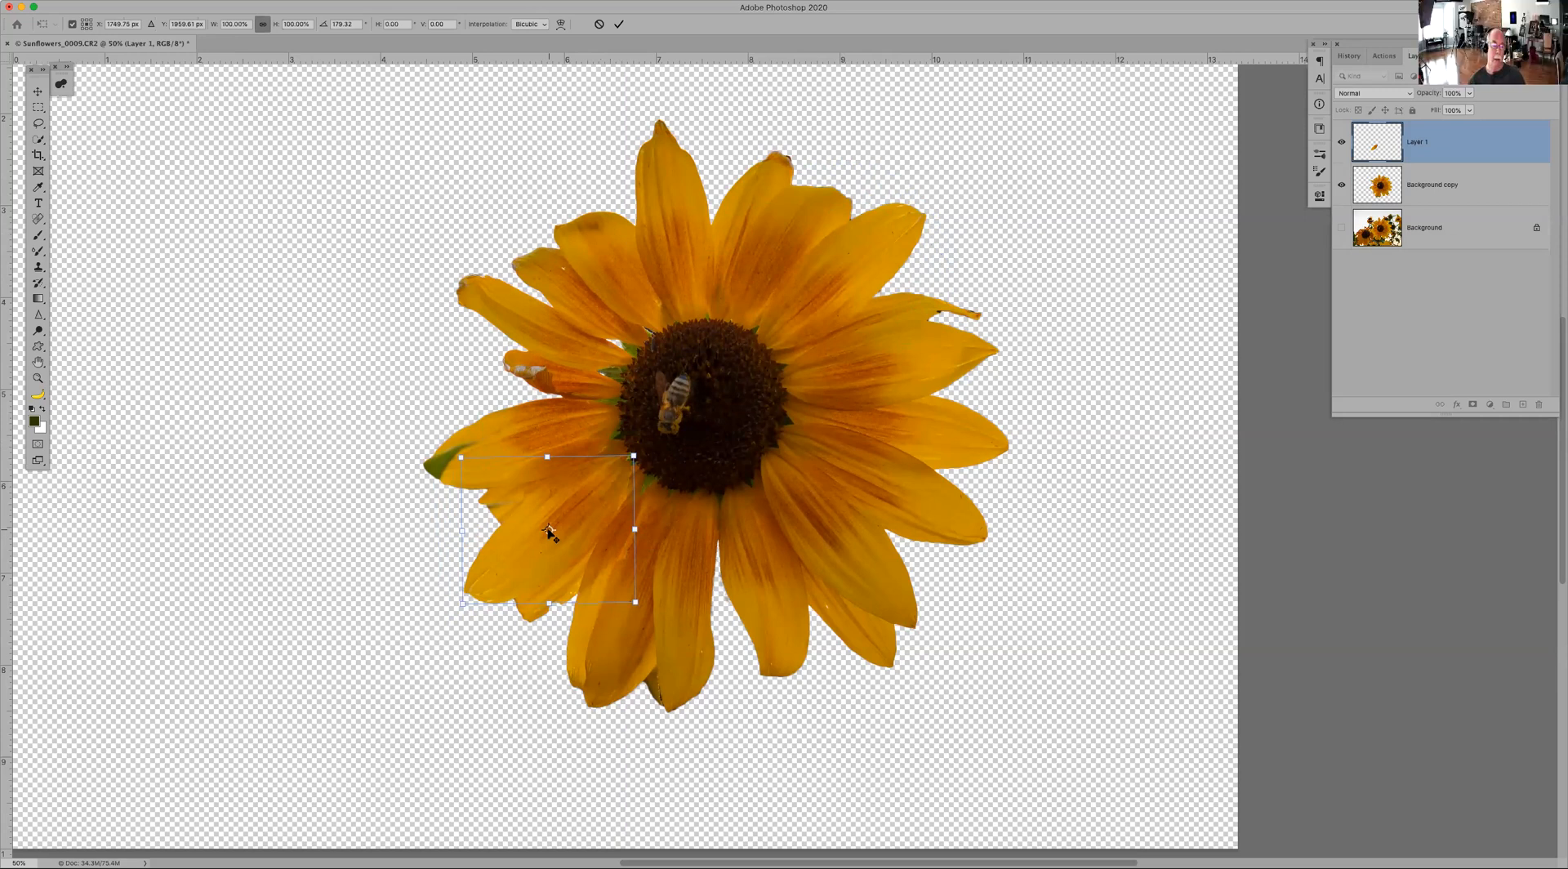
pyautogui.moveTo(552, 531); pyautogui.dragTo(629, 459)
pyautogui.moveTo(433, 561); pyautogui.dragTo(425, 507)
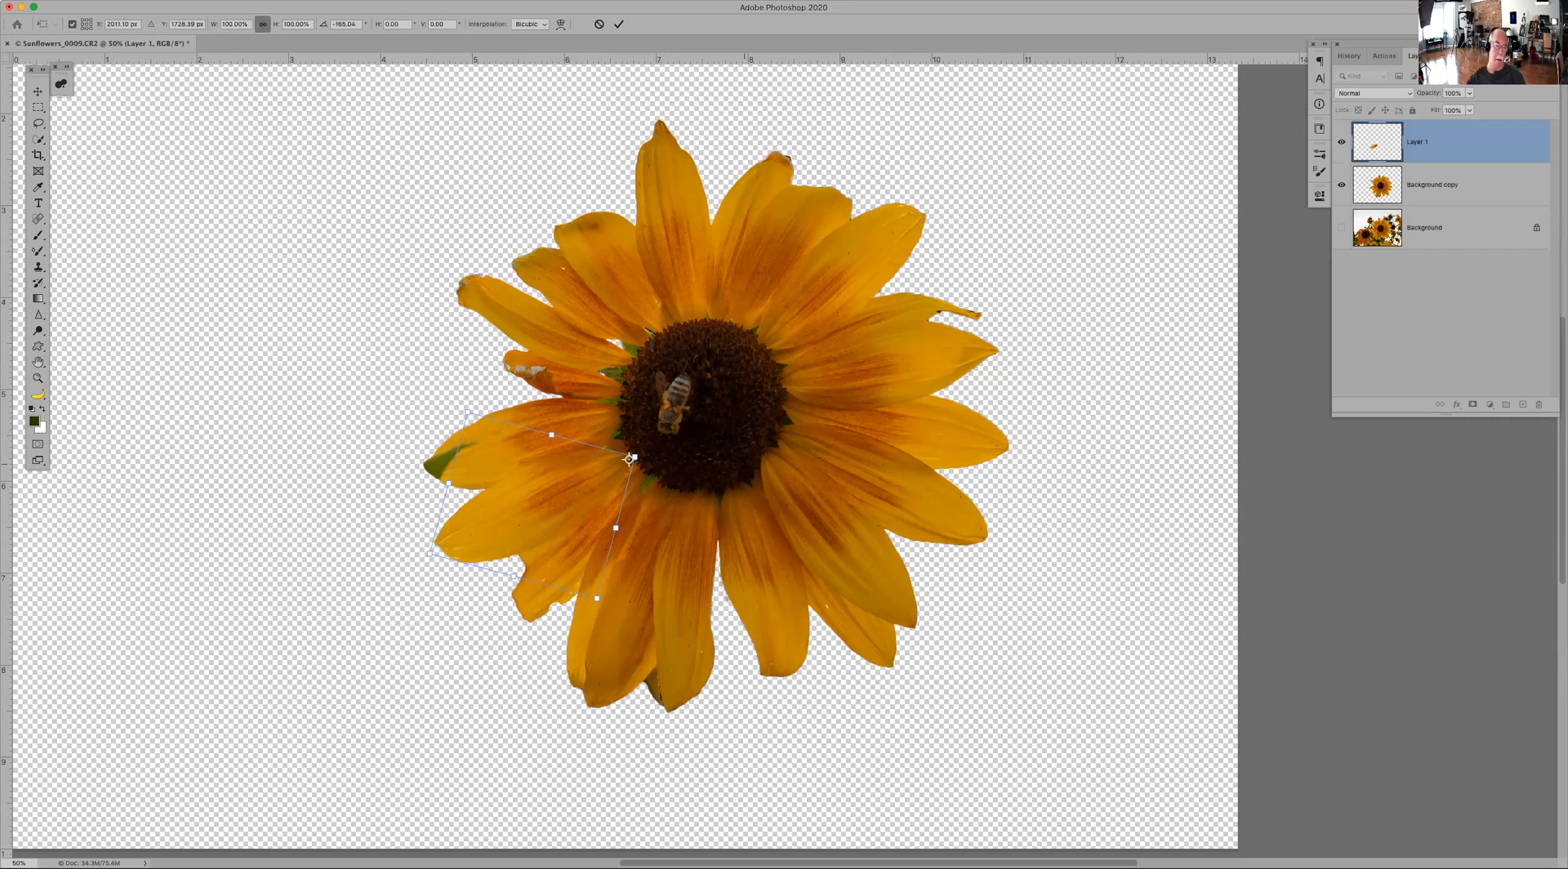
pyautogui.press('Return')
# Step: Quick-select the two petals on the flower's right side, subtracting the thin torn petal above them
pyautogui.press('w')
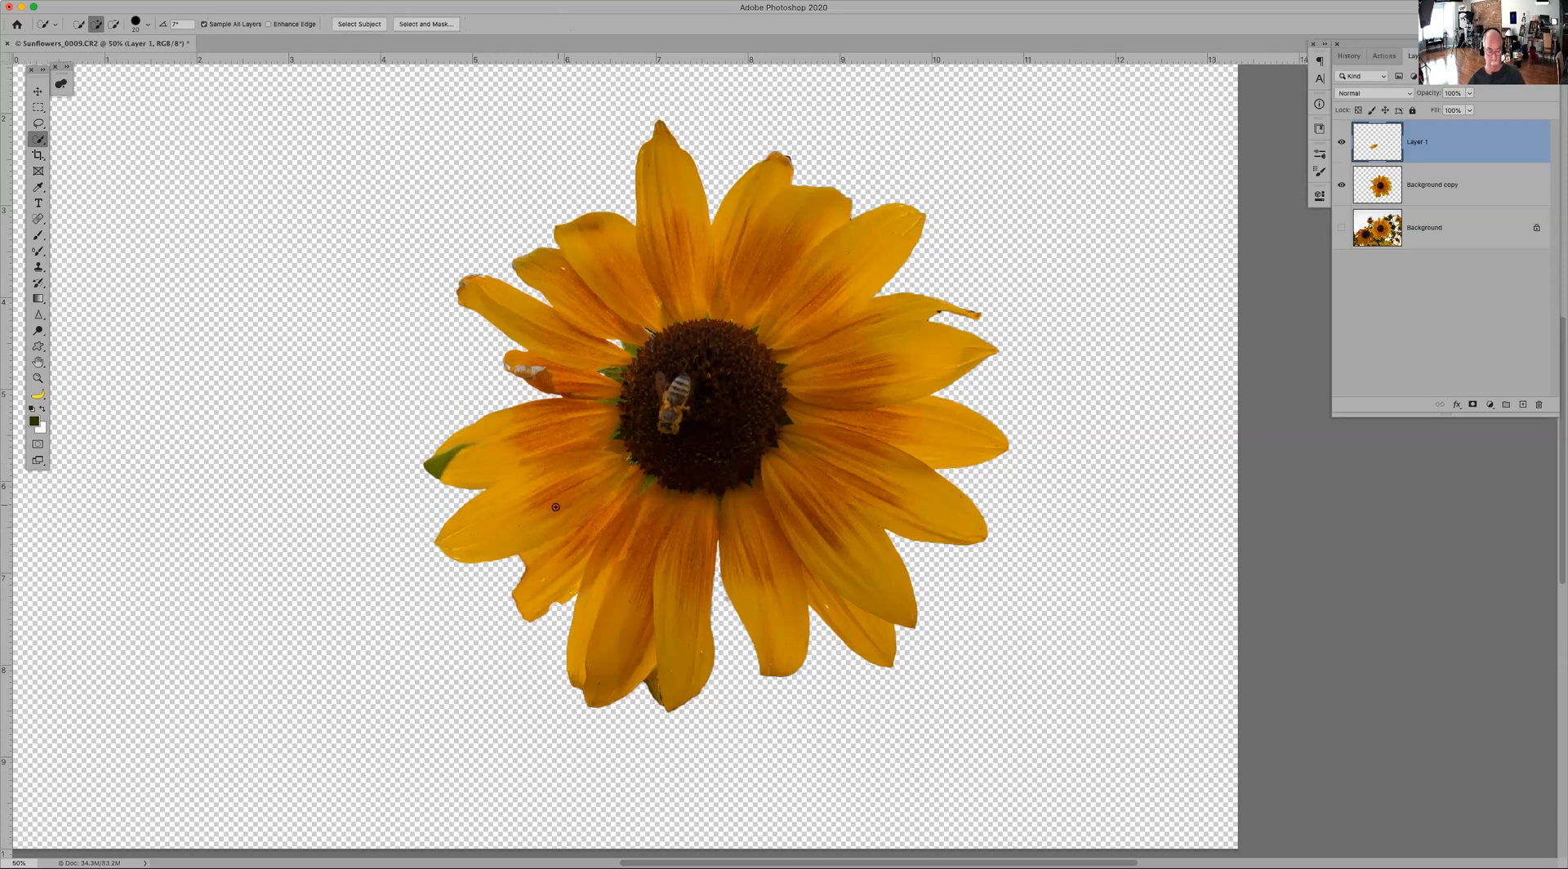
pyautogui.press('v')
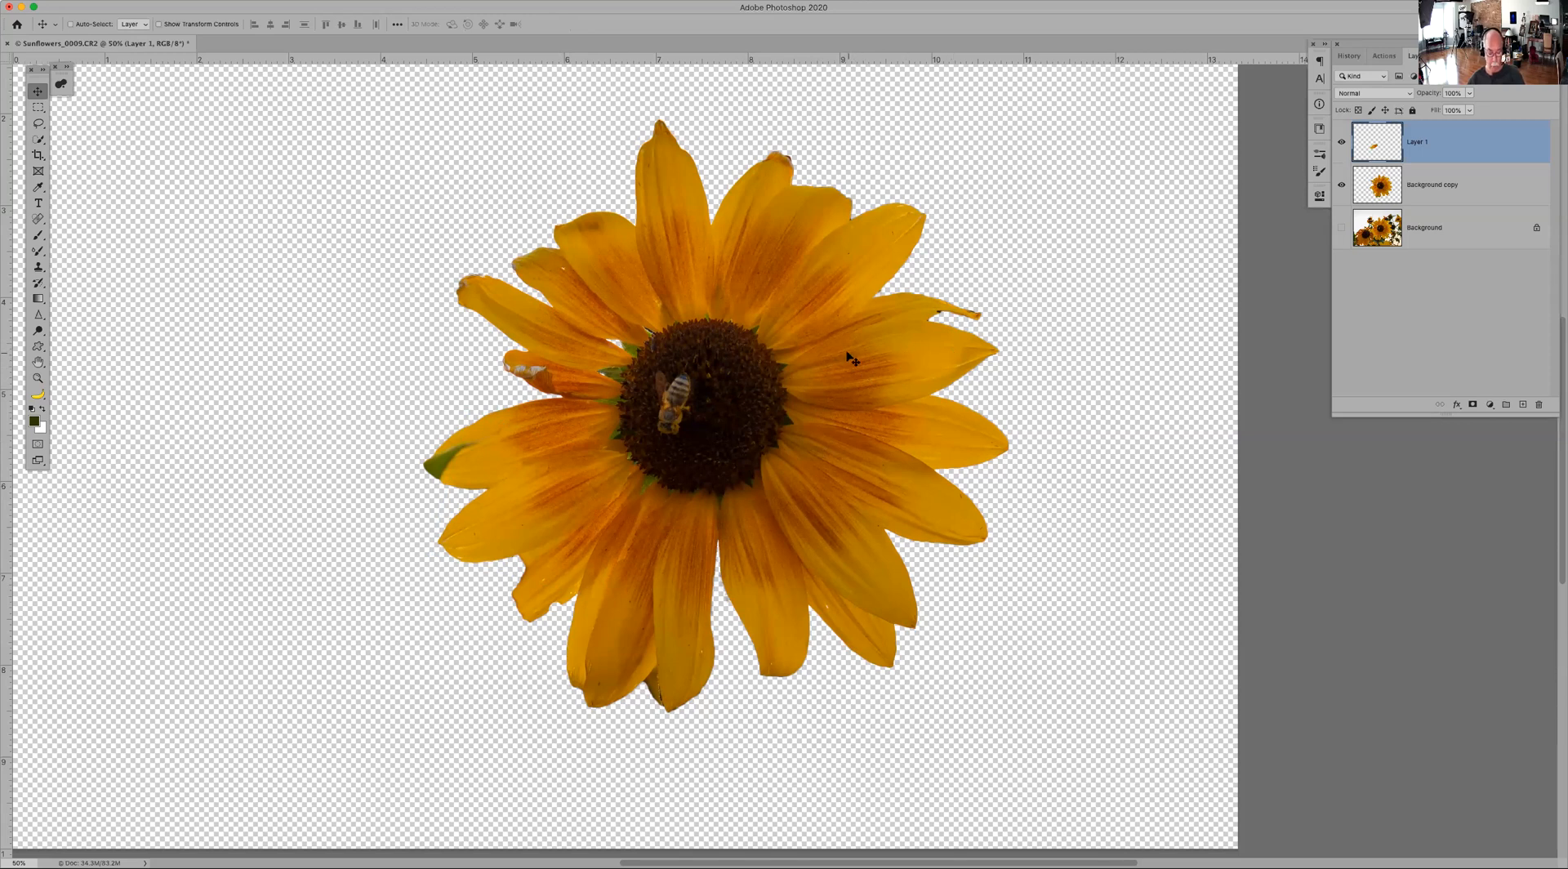
pyautogui.press('w')
pyautogui.moveTo(825, 357); pyautogui.dragTo(926, 354)
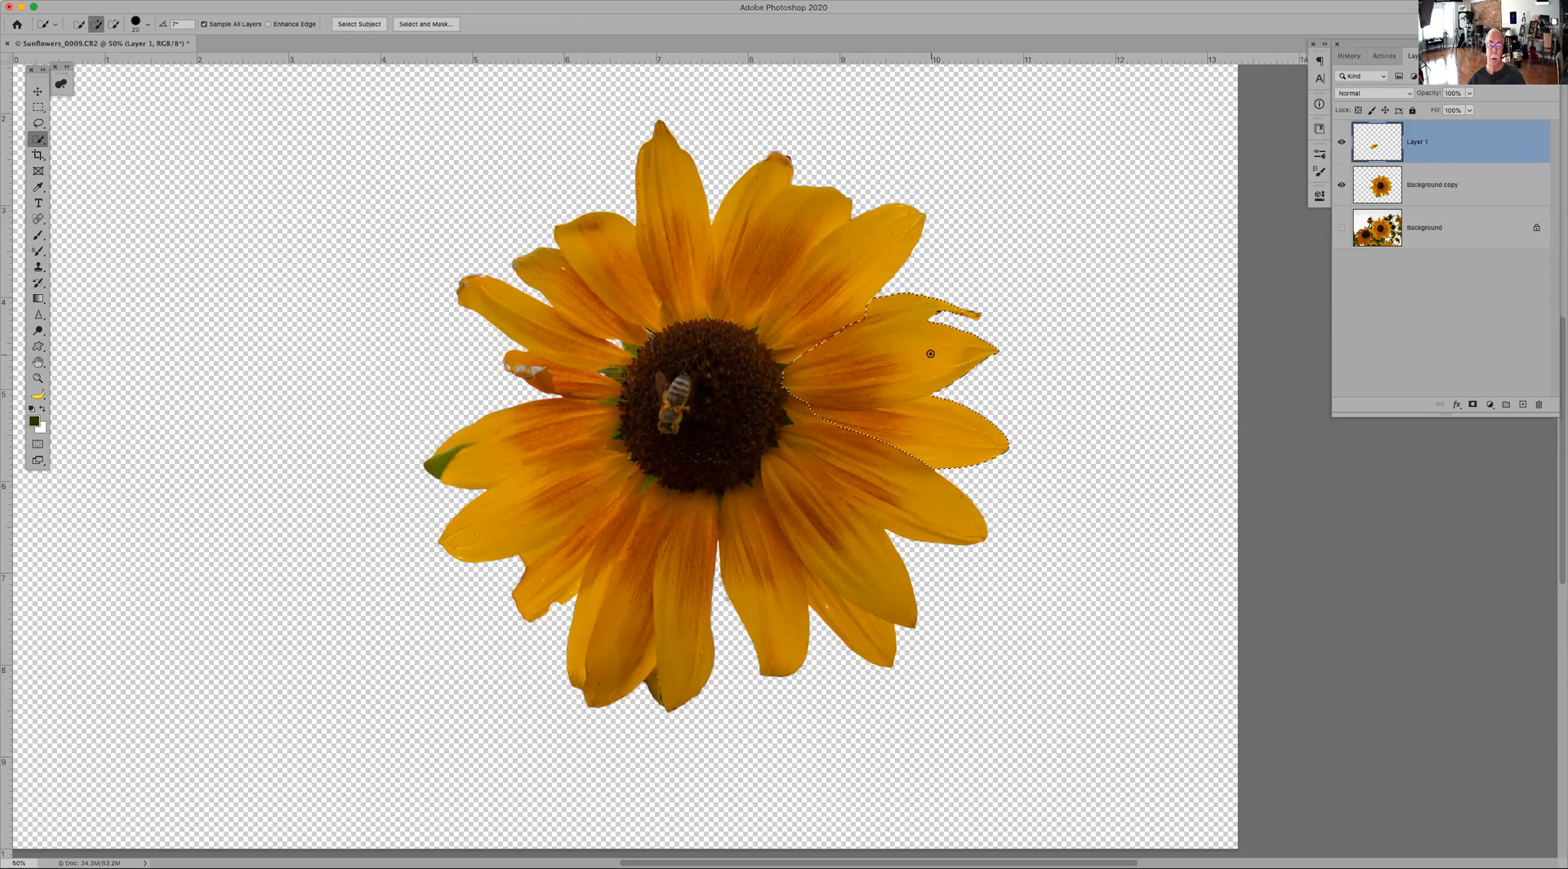
pyautogui.press('alt')
pyautogui.moveTo(864, 315); pyautogui.dragTo(898, 315)
# Step: Copy the two selected petals from the Background copy layer to a new layer
pyautogui.press('super+j')
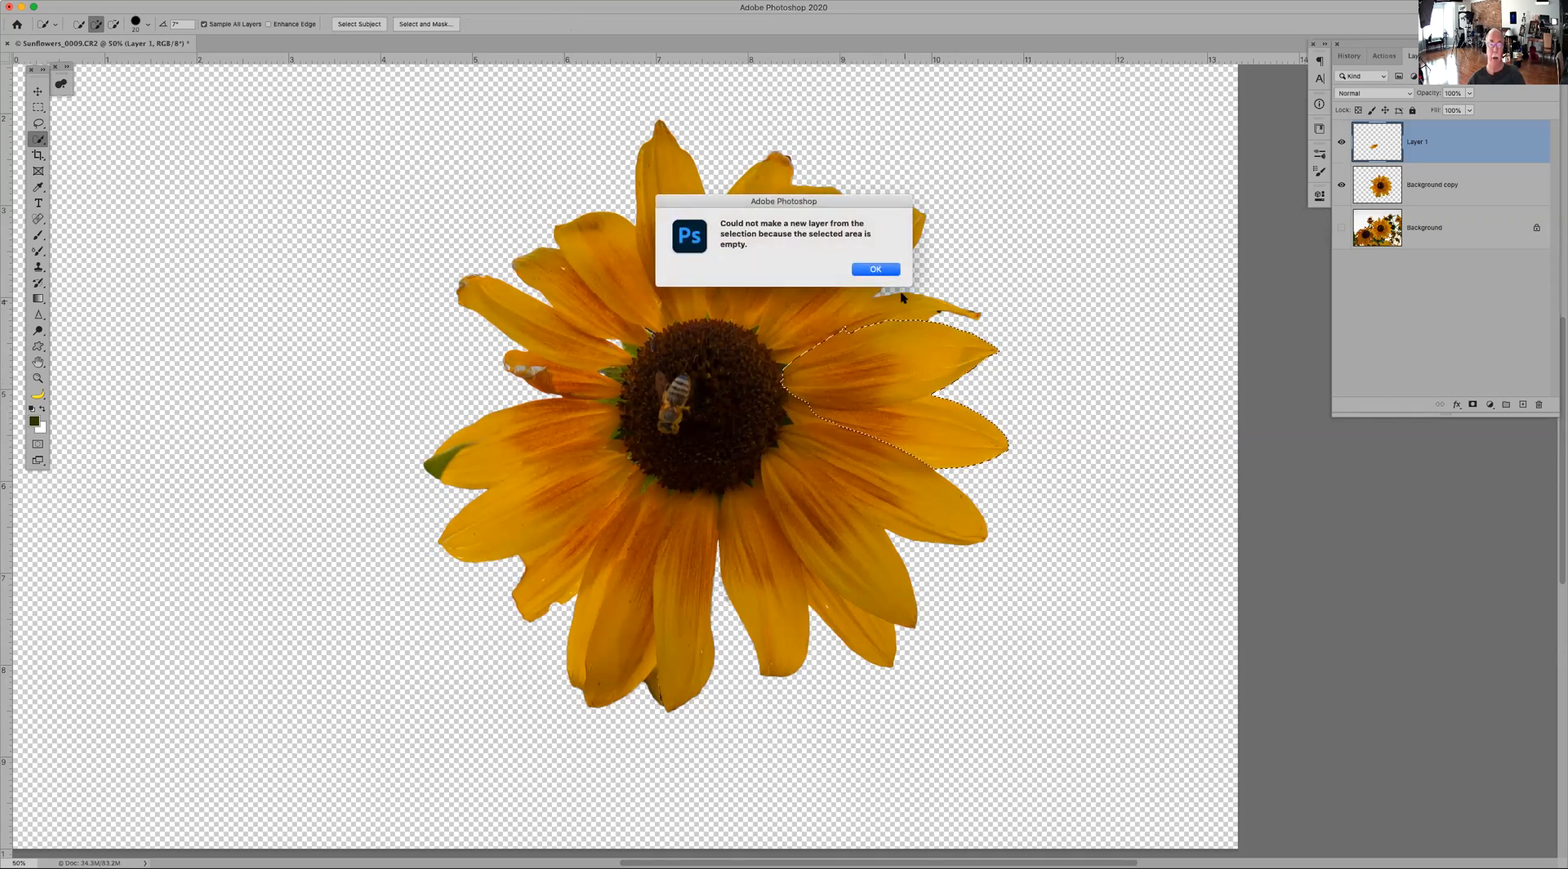
pyautogui.click(1441, 180)
pyautogui.click(1441, 155)
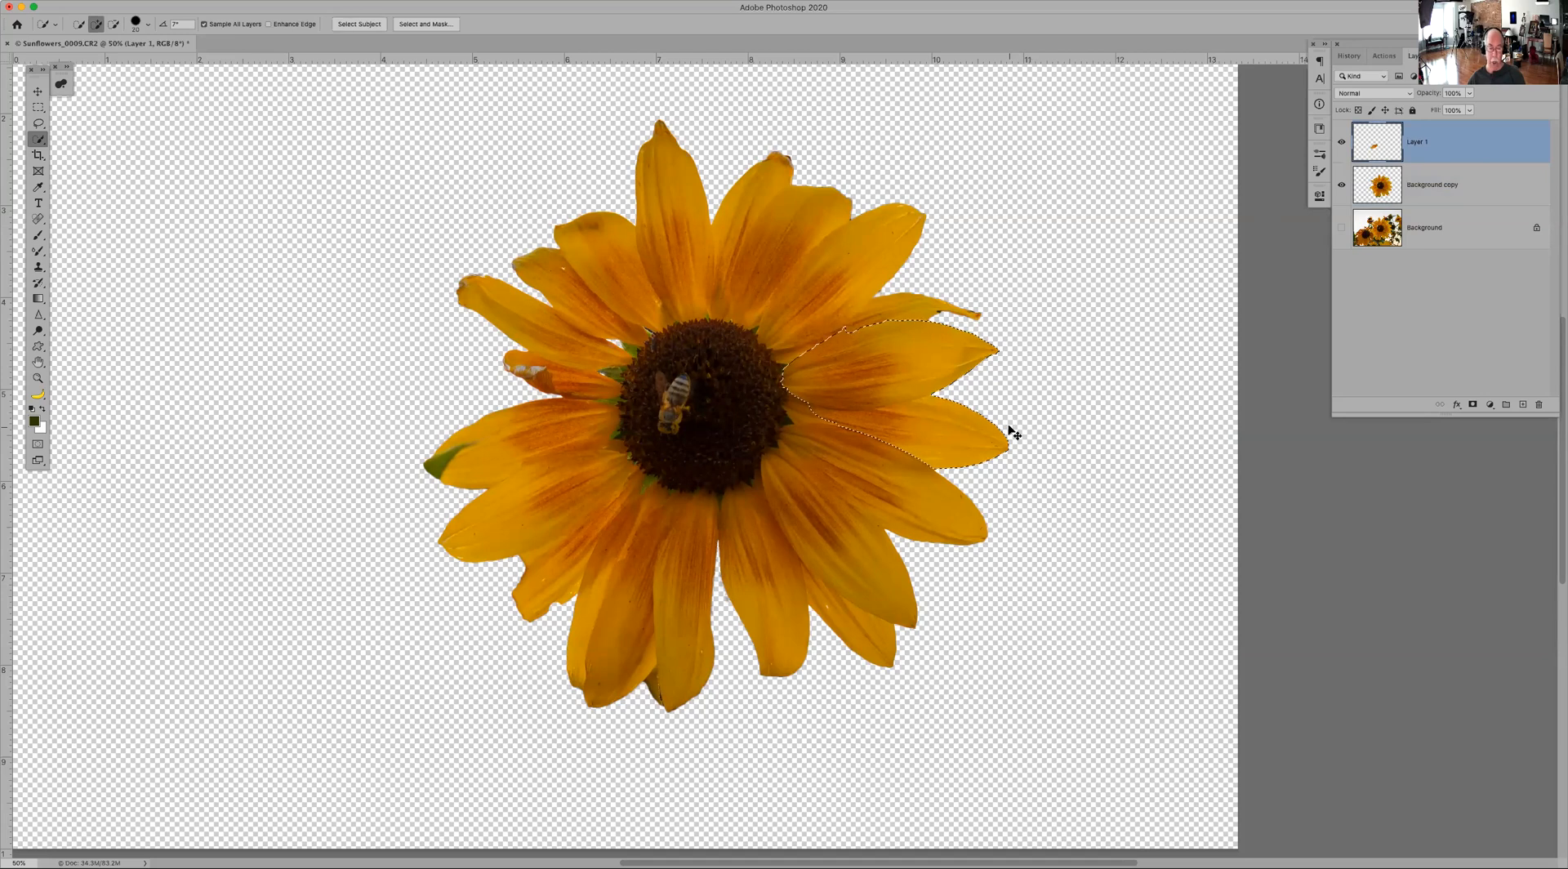
pyautogui.press('super+j')
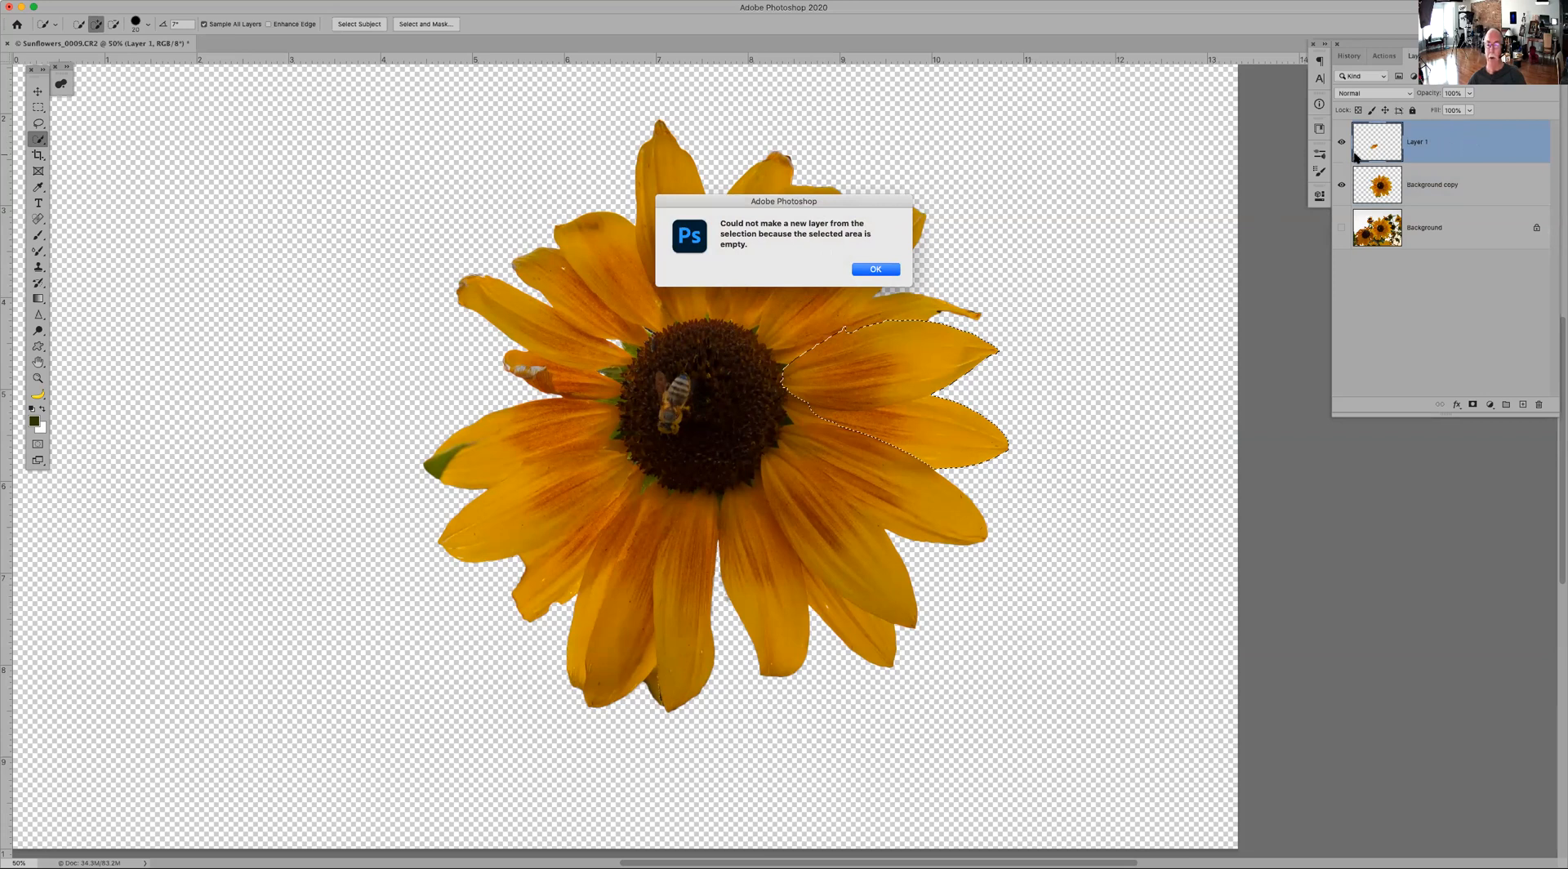
pyautogui.click(875, 269)
pyautogui.click(1466, 186)
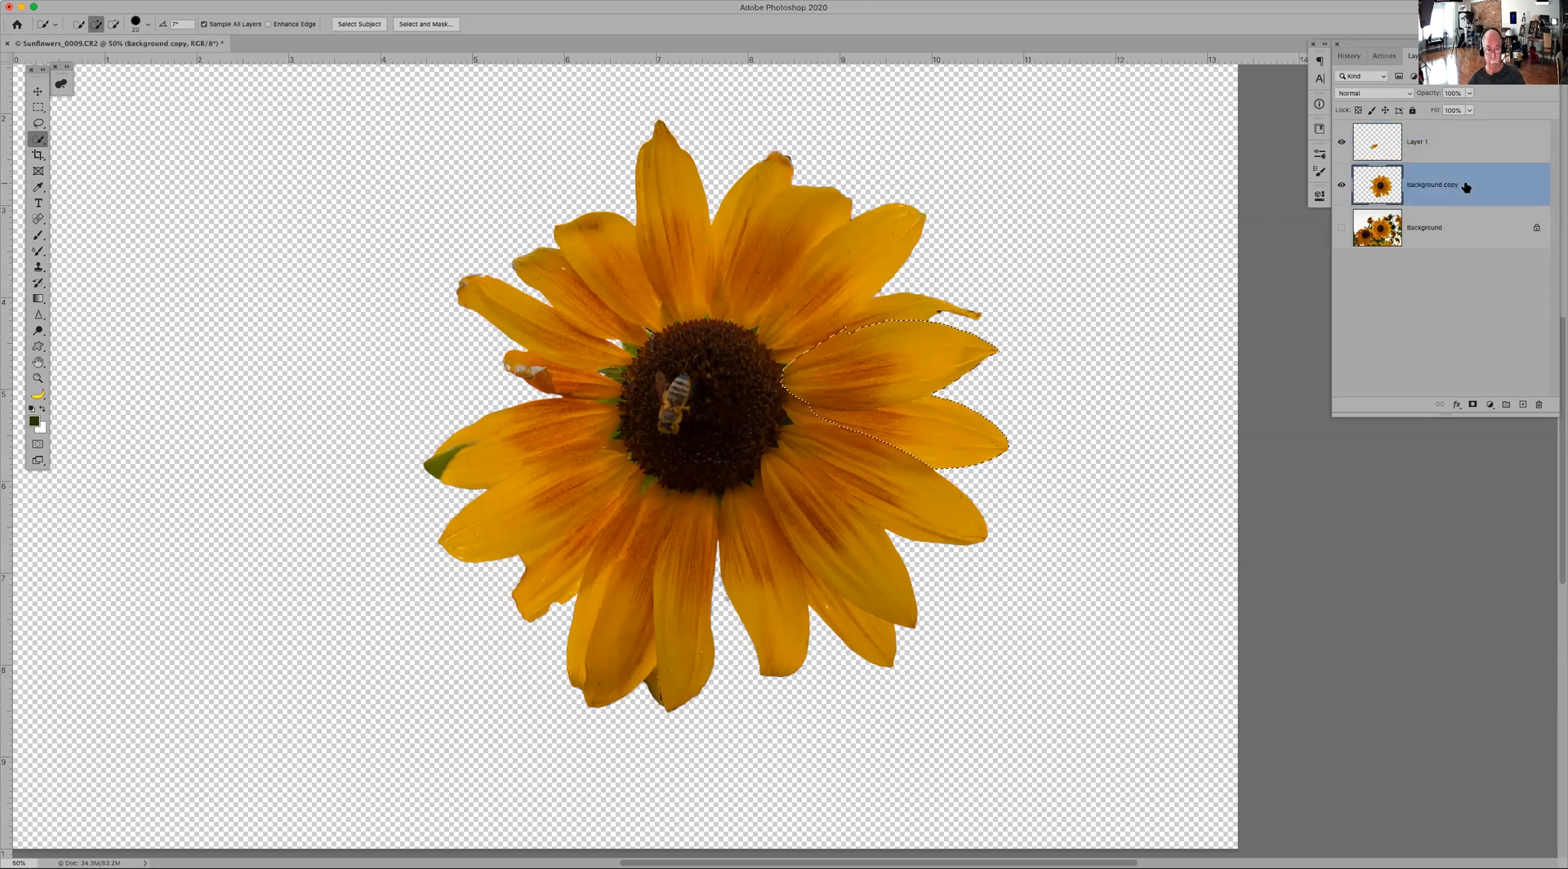
pyautogui.press('super+j')
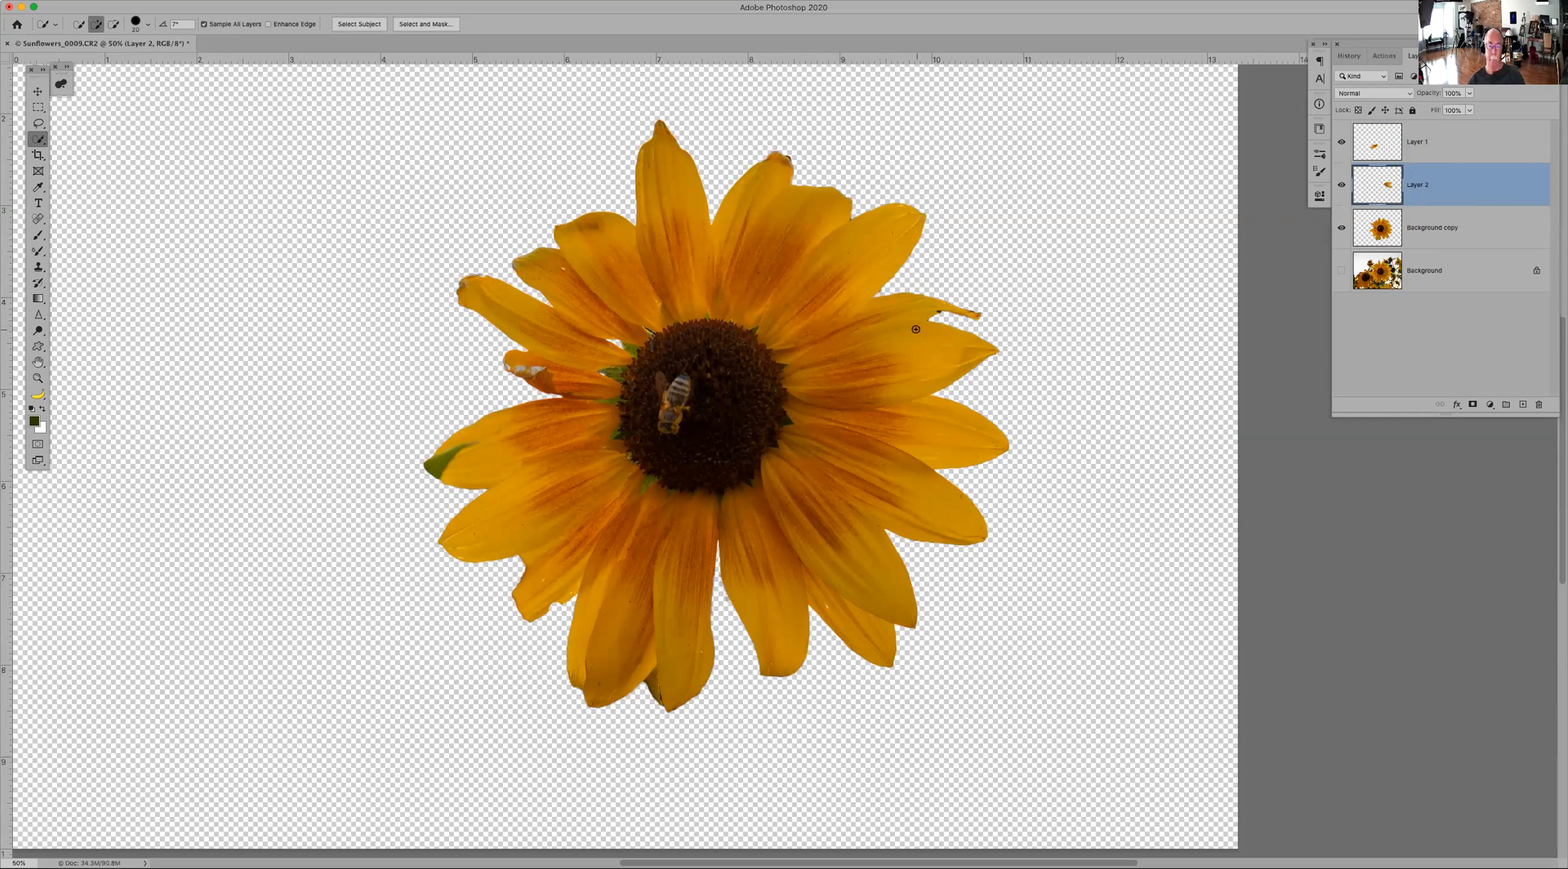
# Step: Rotate the two-petal copy about 126° around its base and place it over the damaged petals at the flower's lower left
pyautogui.press('super+t')
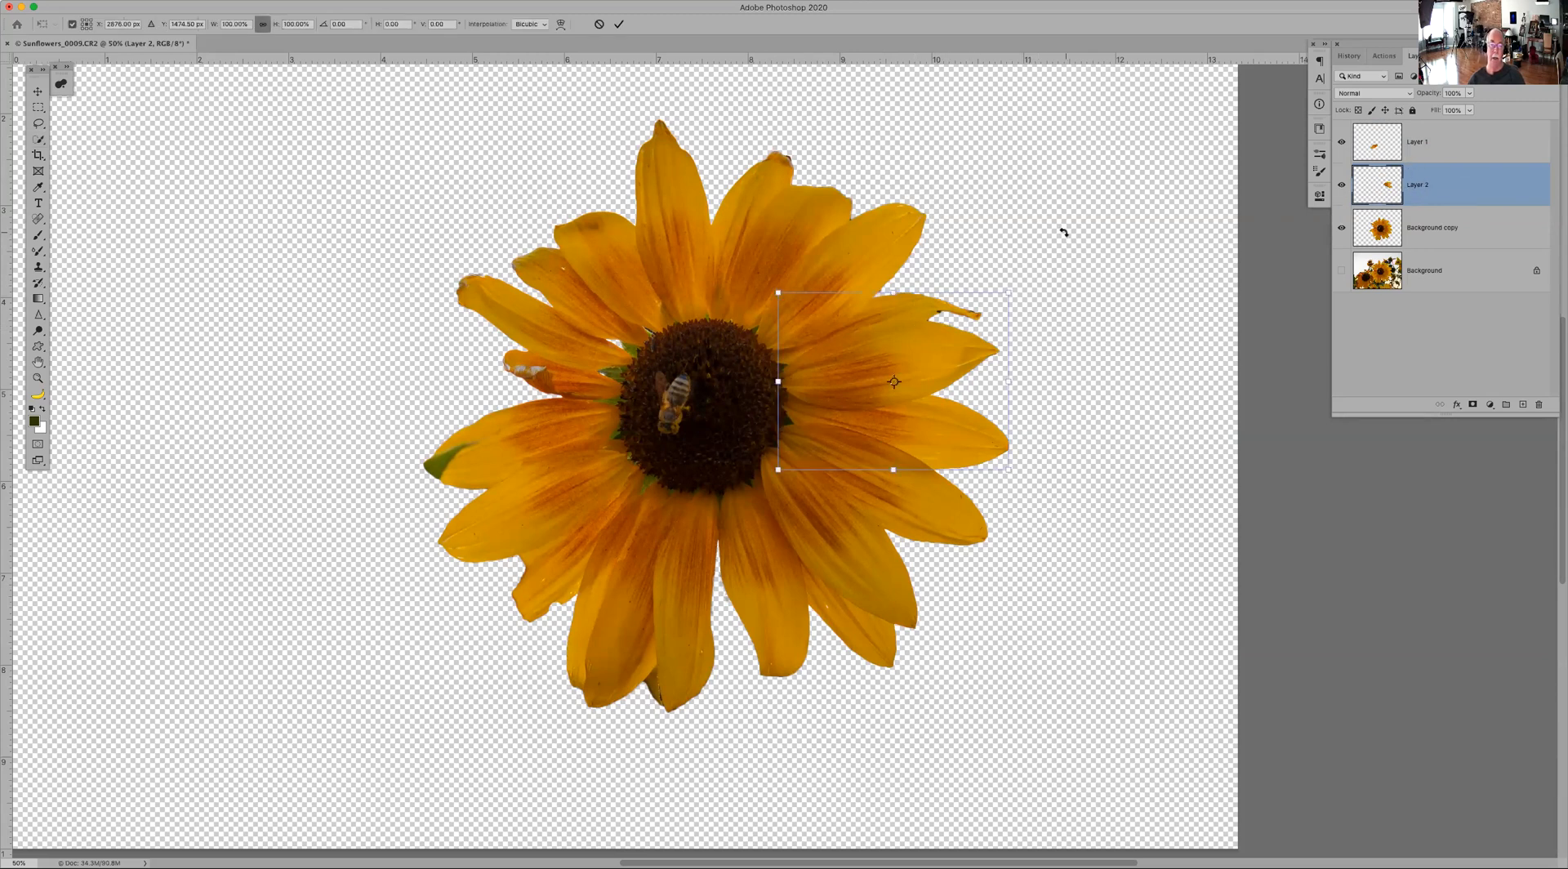
pyautogui.moveTo(950, 362); pyautogui.dragTo(809, 456)
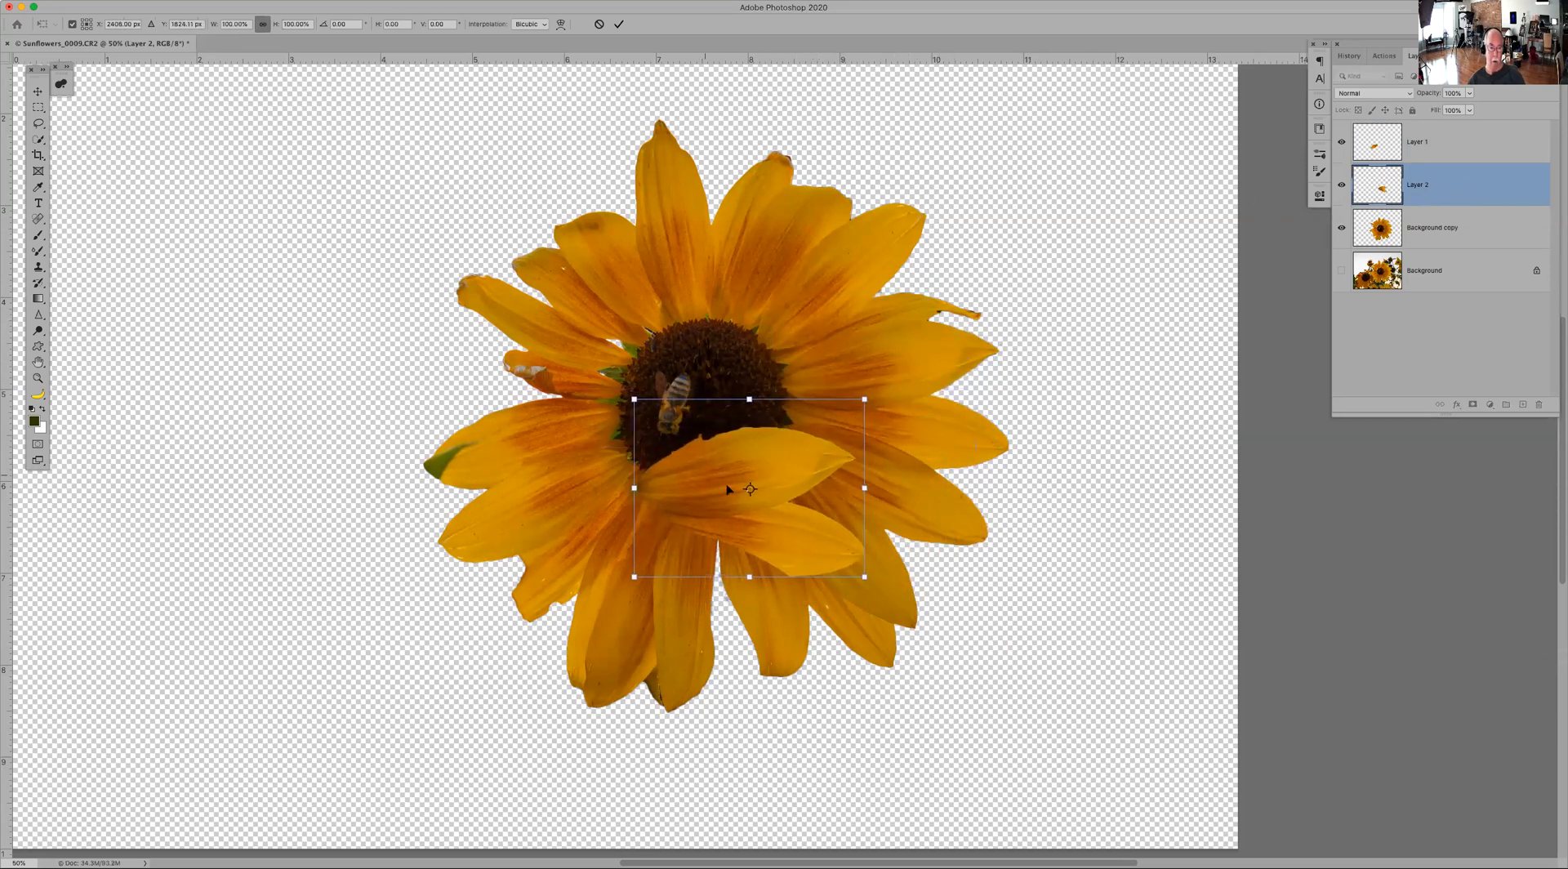
pyautogui.moveTo(750, 490); pyautogui.dragTo(636, 489)
pyautogui.moveTo(880, 388); pyautogui.dragTo(609, 630)
pyautogui.moveTo(612, 560); pyautogui.dragTo(624, 547)
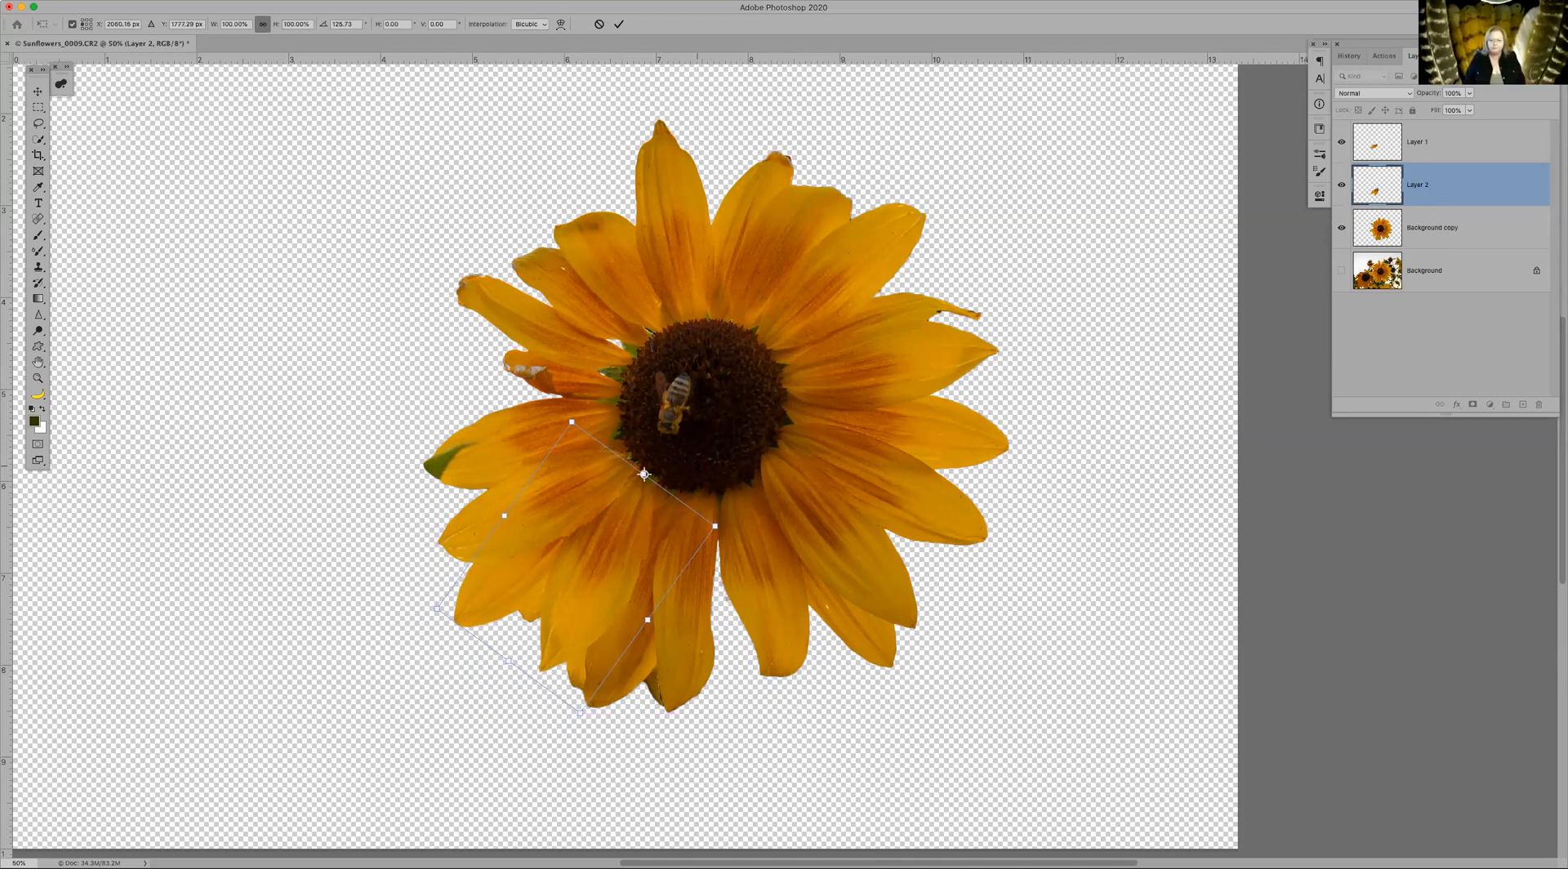
pyautogui.press('Return')
# Step: Quick-select only the long lower-right petal on the Background copy layer, subtracting its neighbours, and copy it to a new layer
pyautogui.press('w')
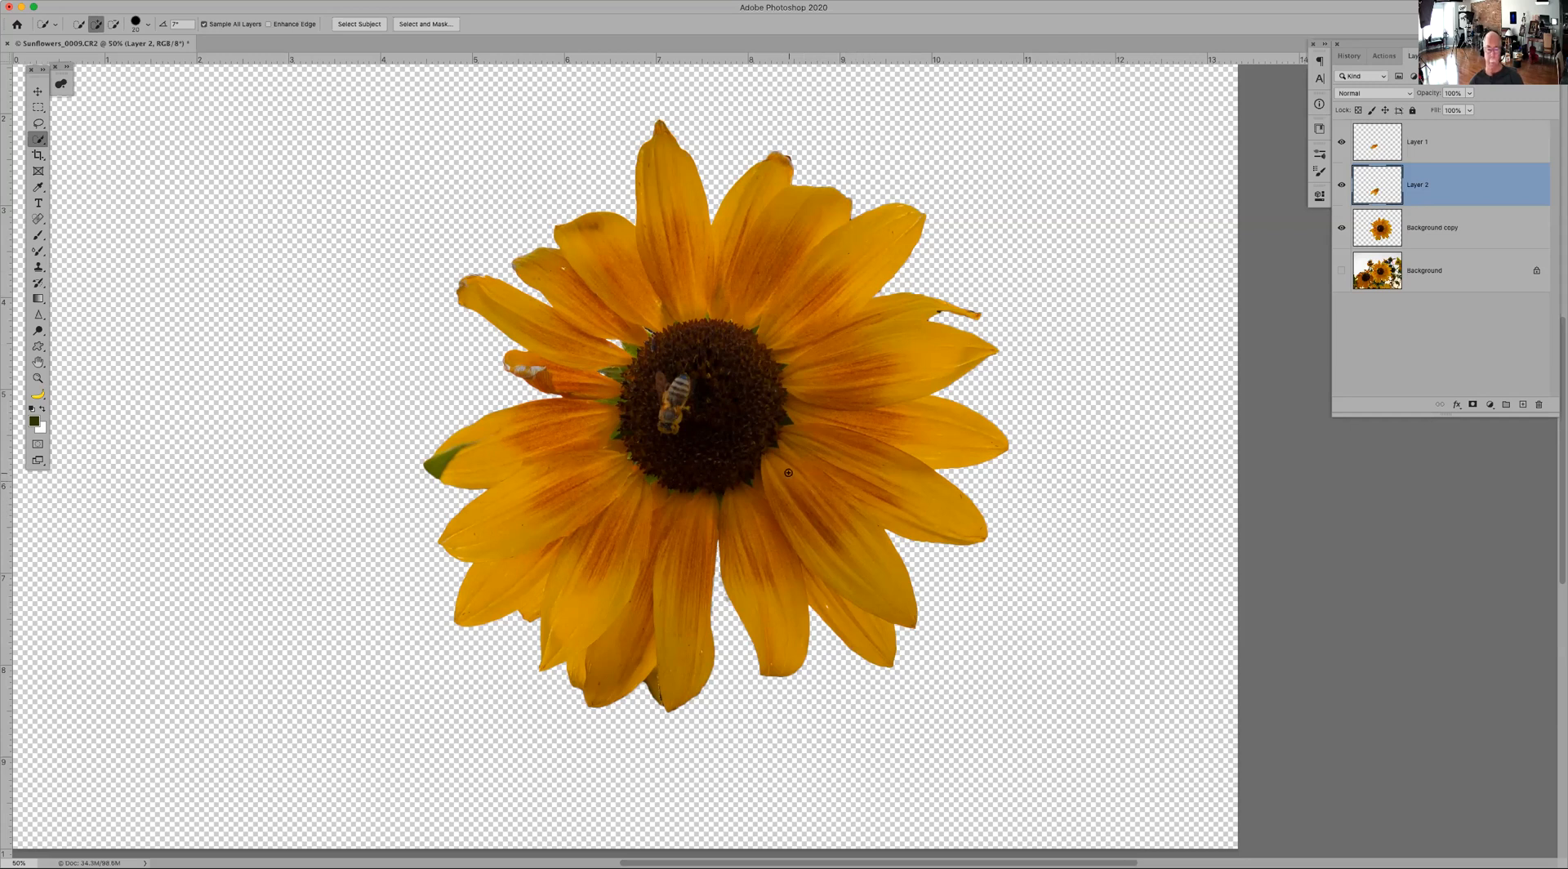
pyautogui.click(1465, 232)
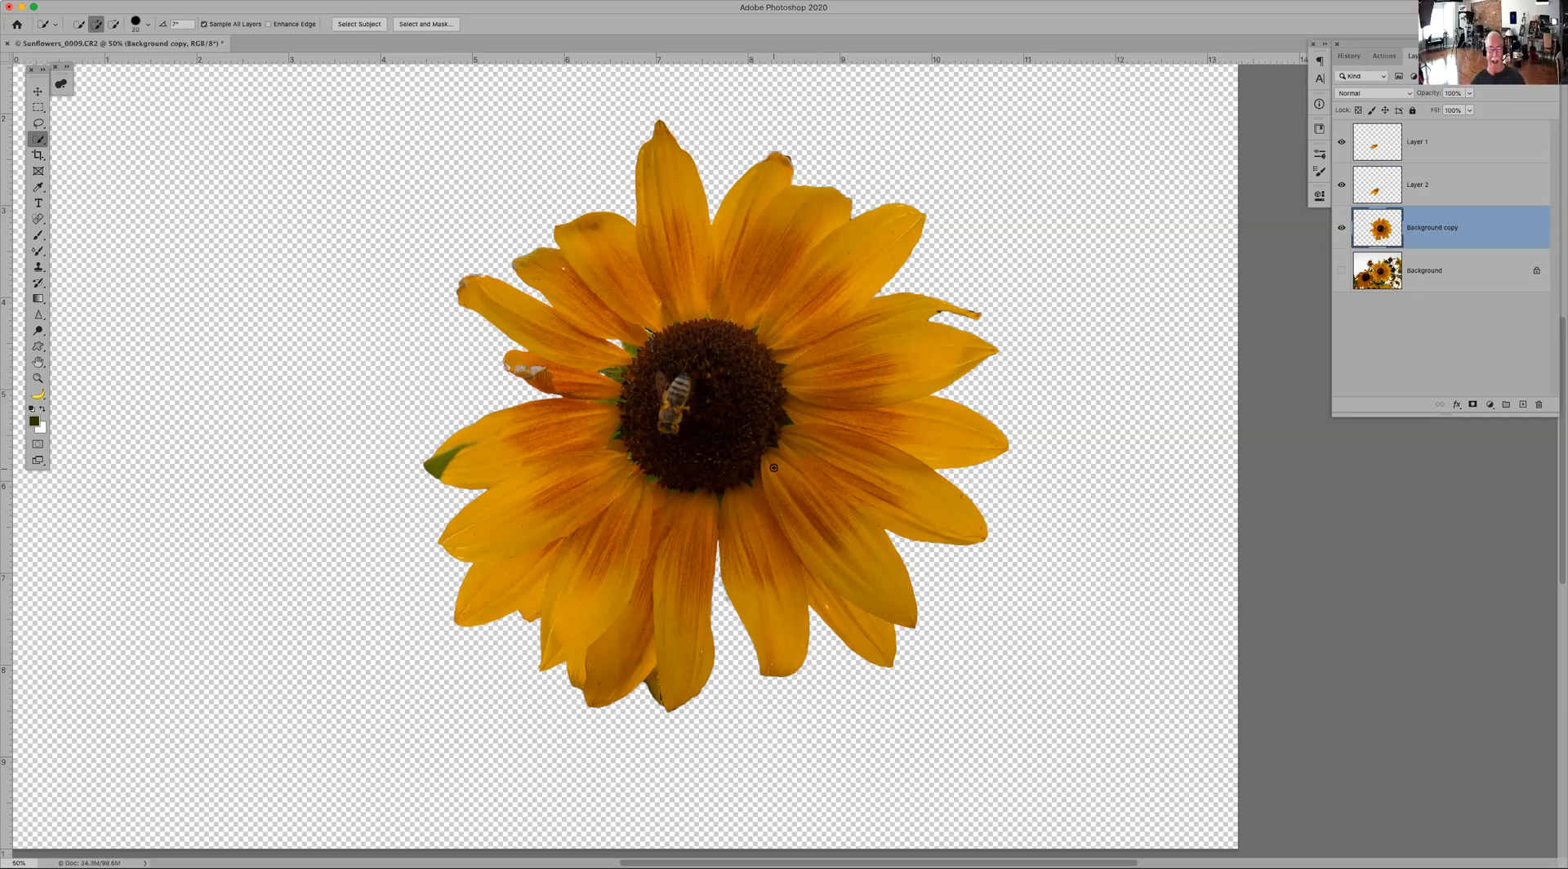
pyautogui.moveTo(780, 472); pyautogui.dragTo(894, 610)
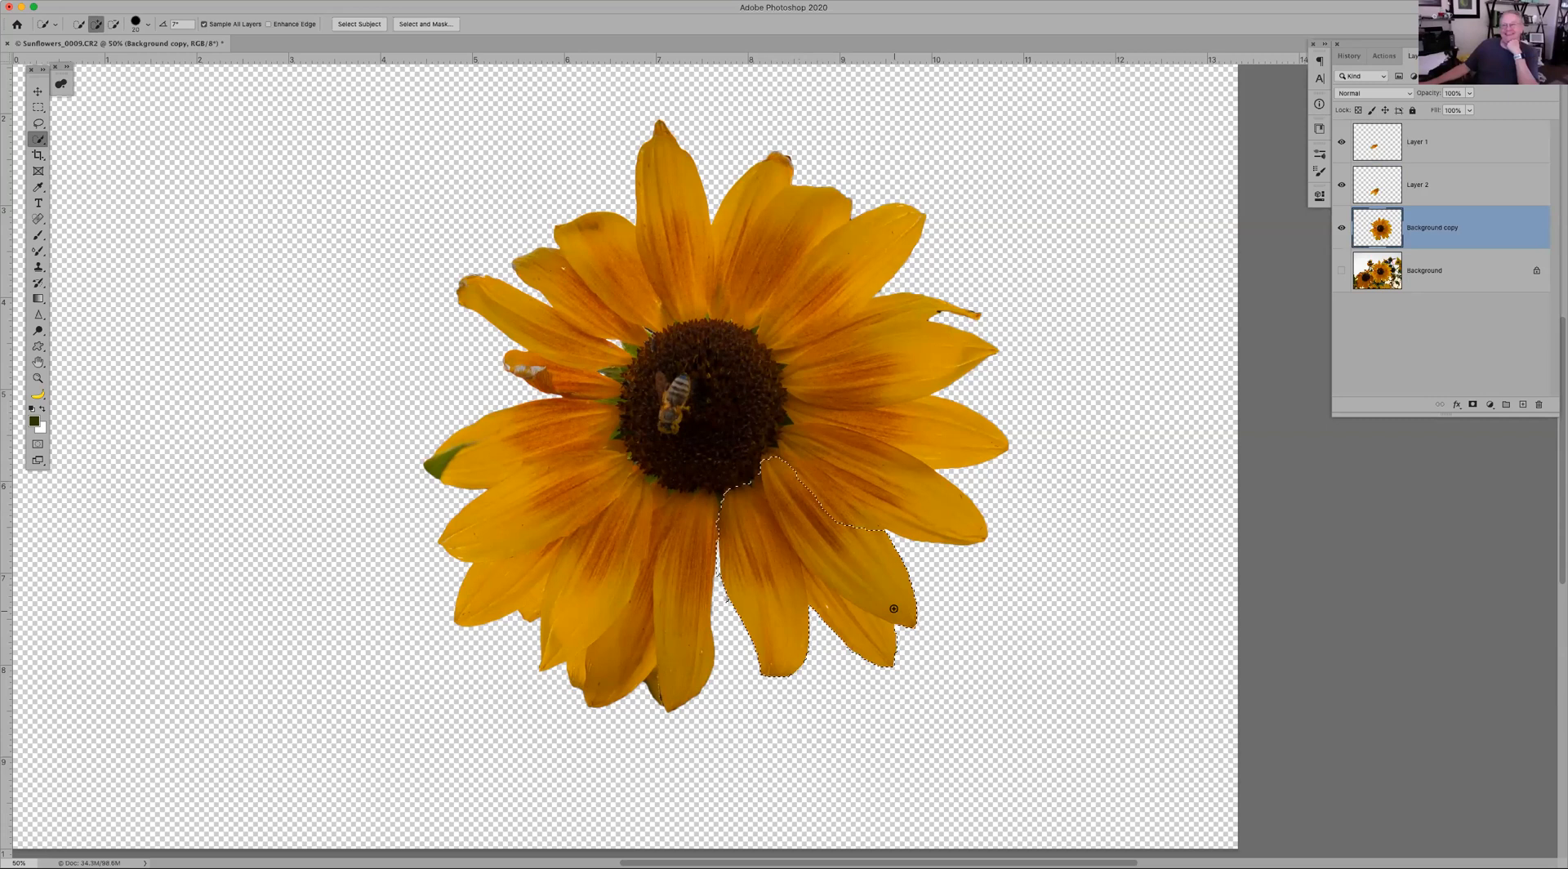
pyautogui.press('super+d')
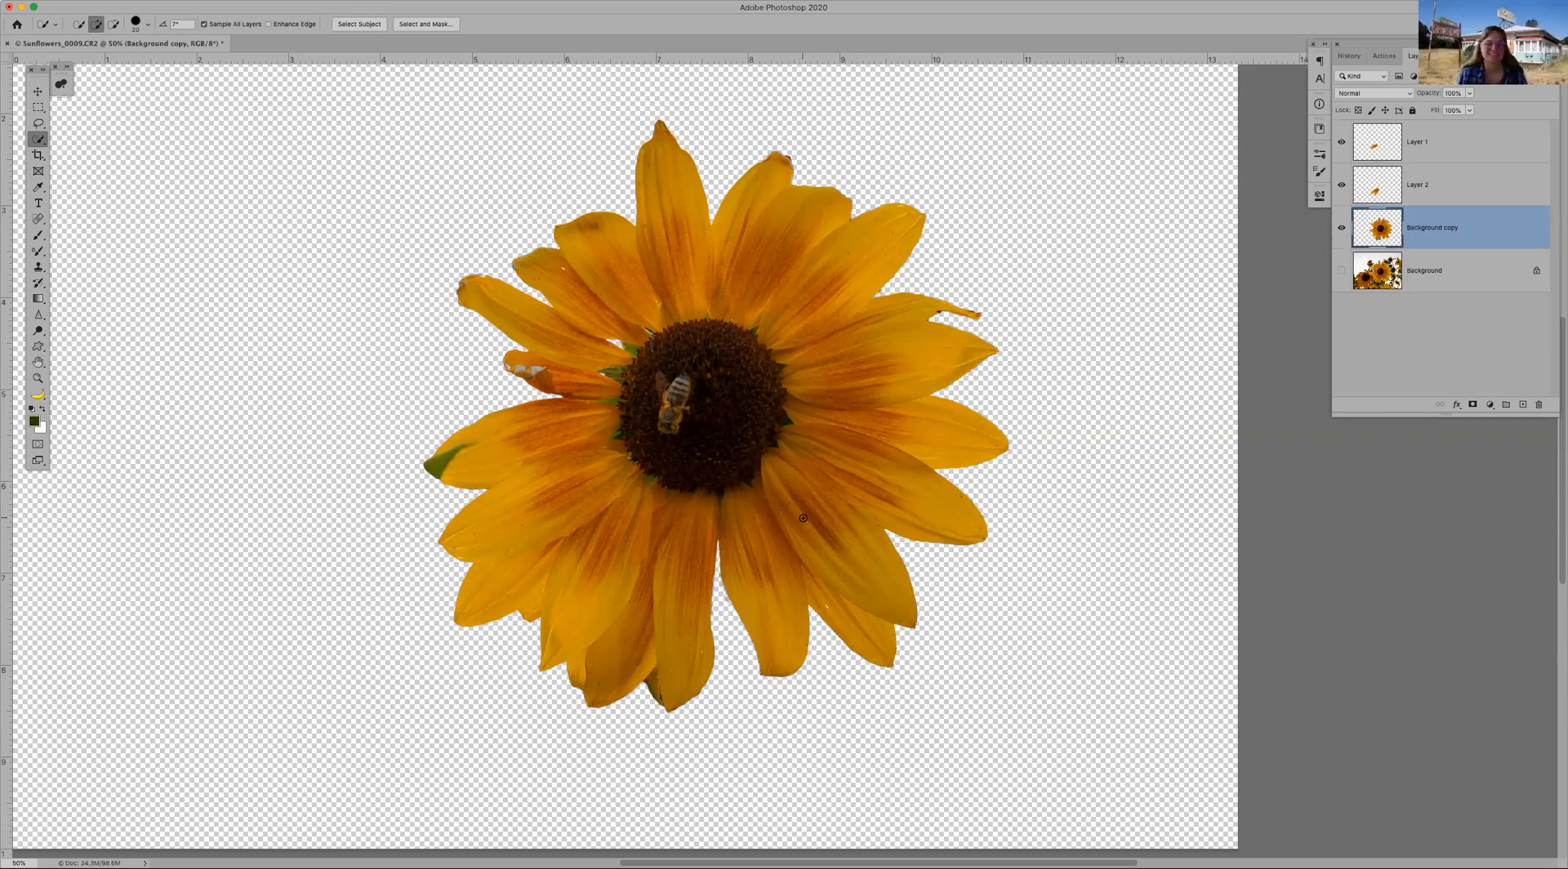
pyautogui.moveTo(773, 472)
pyautogui.mouseDown()
pyautogui.moveTo(837, 543)
pyautogui.moveTo(863, 547)
pyautogui.mouseUp()
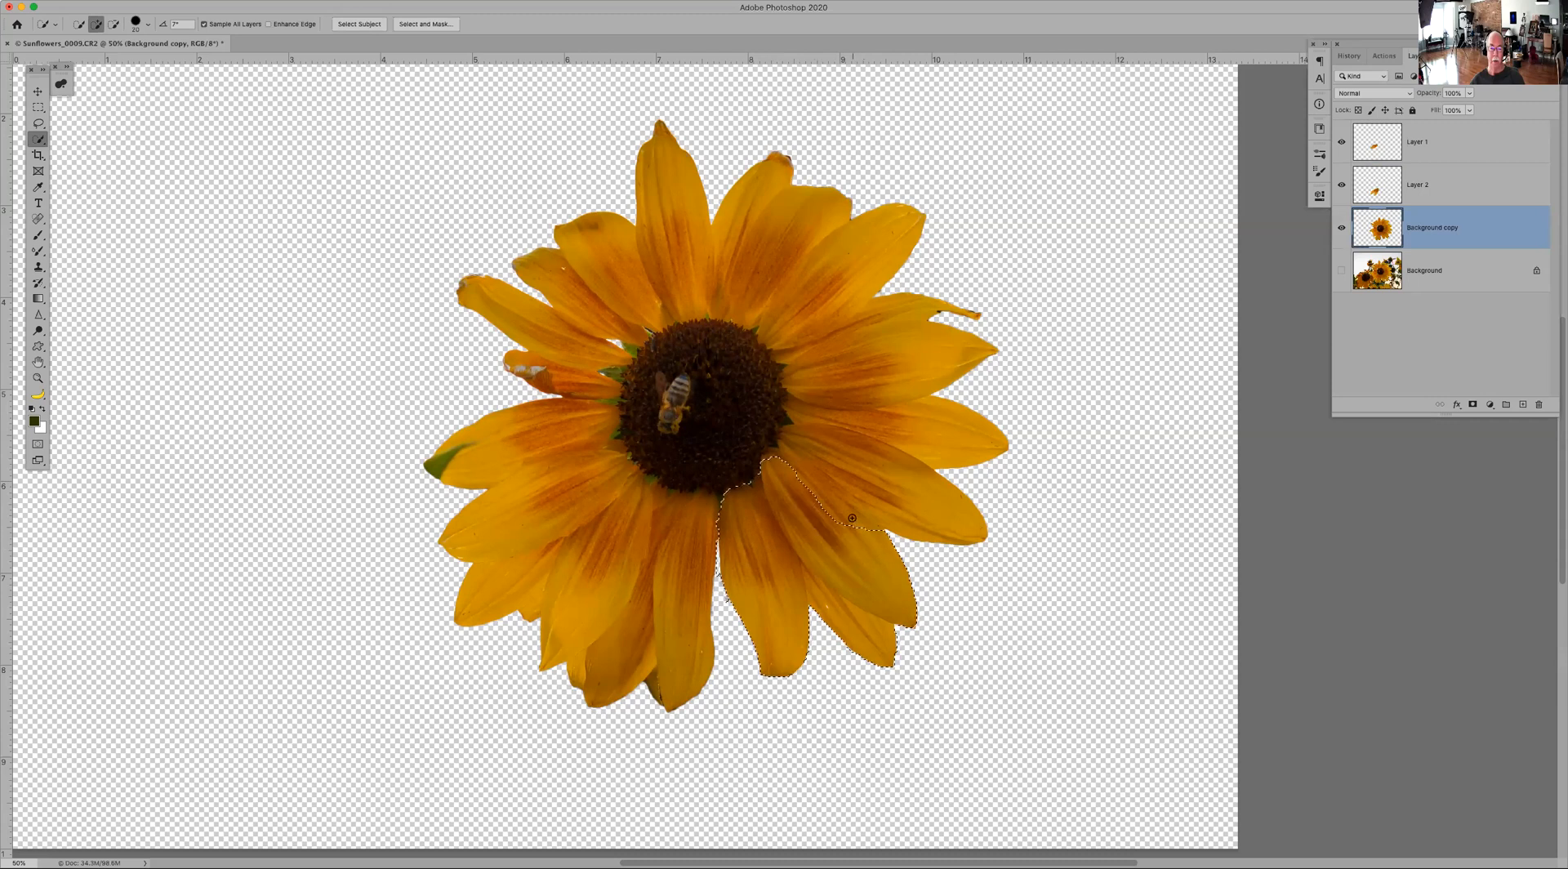
pyautogui.moveTo(807, 483)
pyautogui.mouseDown()
pyautogui.moveTo(850, 503)
pyautogui.moveTo(825, 464)
pyautogui.moveTo(888, 520)
pyautogui.mouseUp()
pyautogui.press('alt')
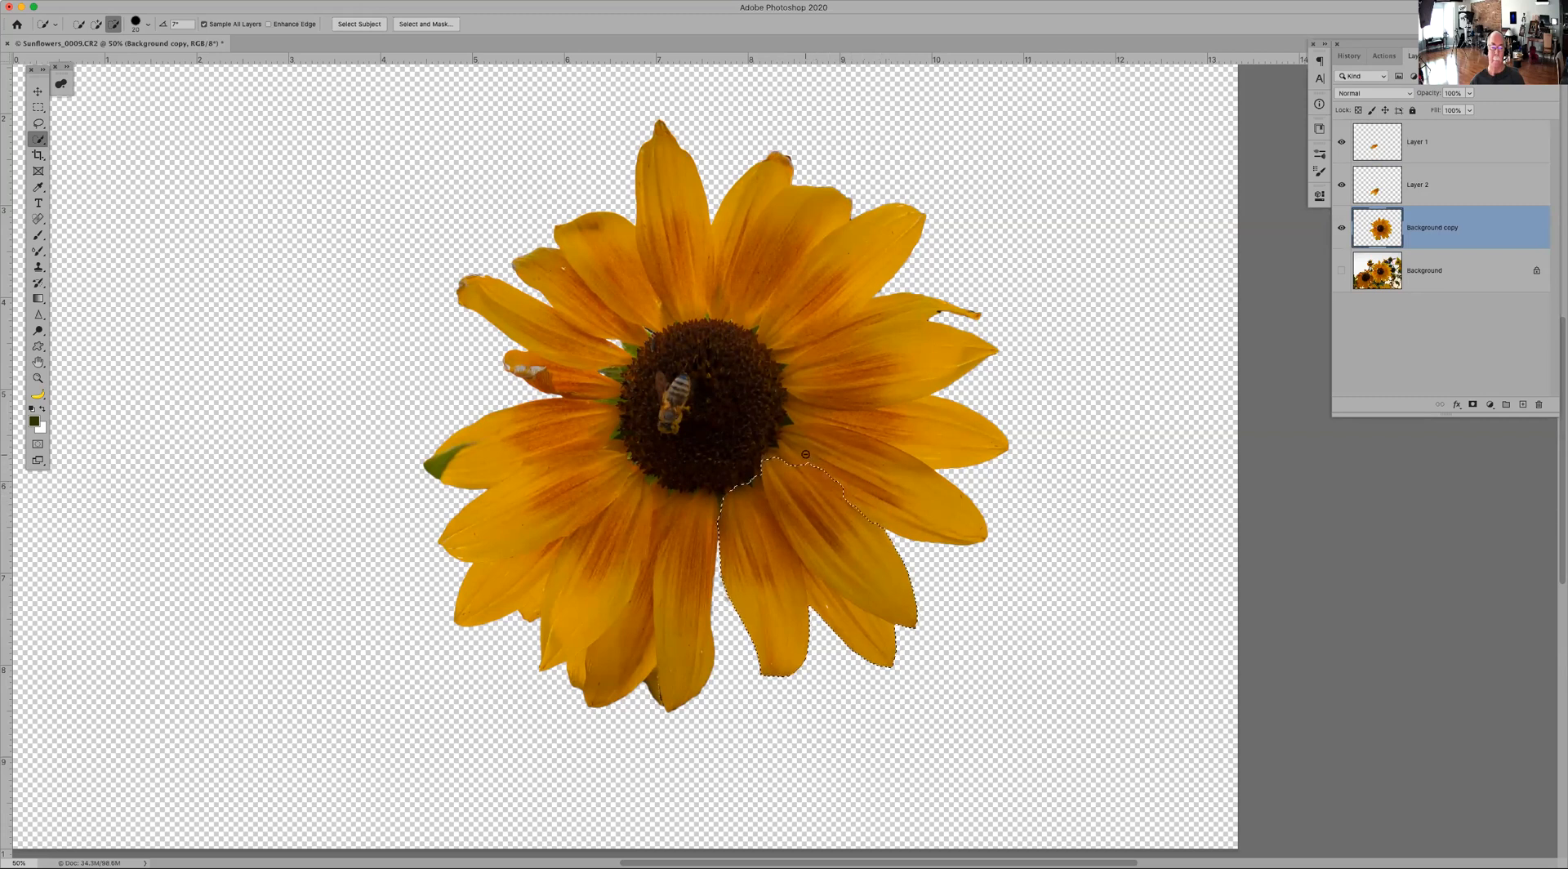
pyautogui.moveTo(780, 553)
pyautogui.mouseDown()
pyautogui.moveTo(826, 611)
pyautogui.moveTo(888, 641)
pyautogui.mouseUp()
pyautogui.press('alt')
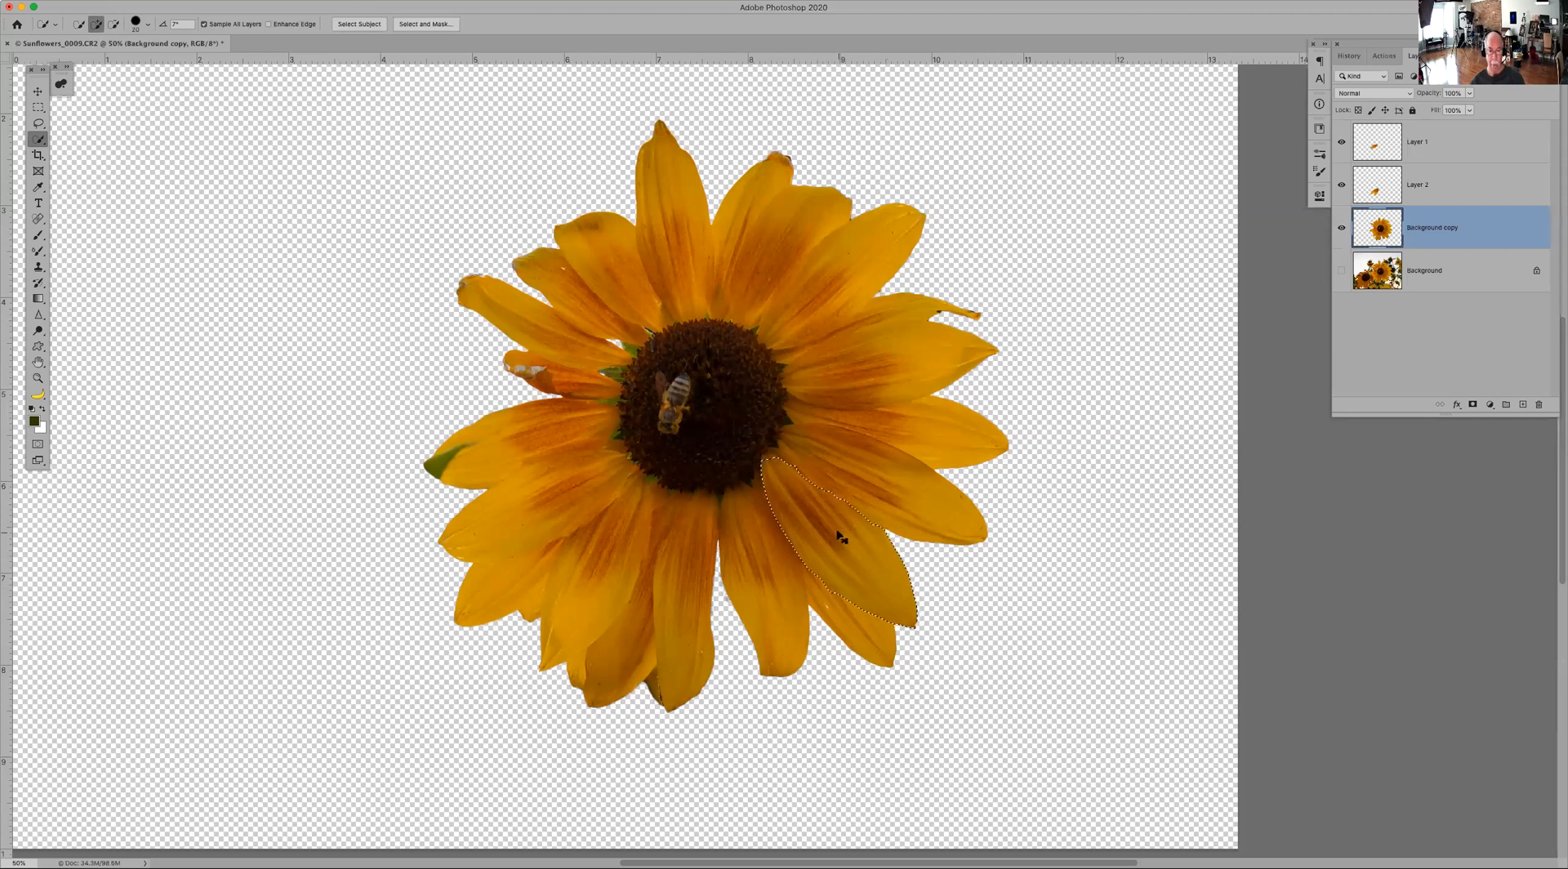
pyautogui.hotkey('ctrl', 'j')
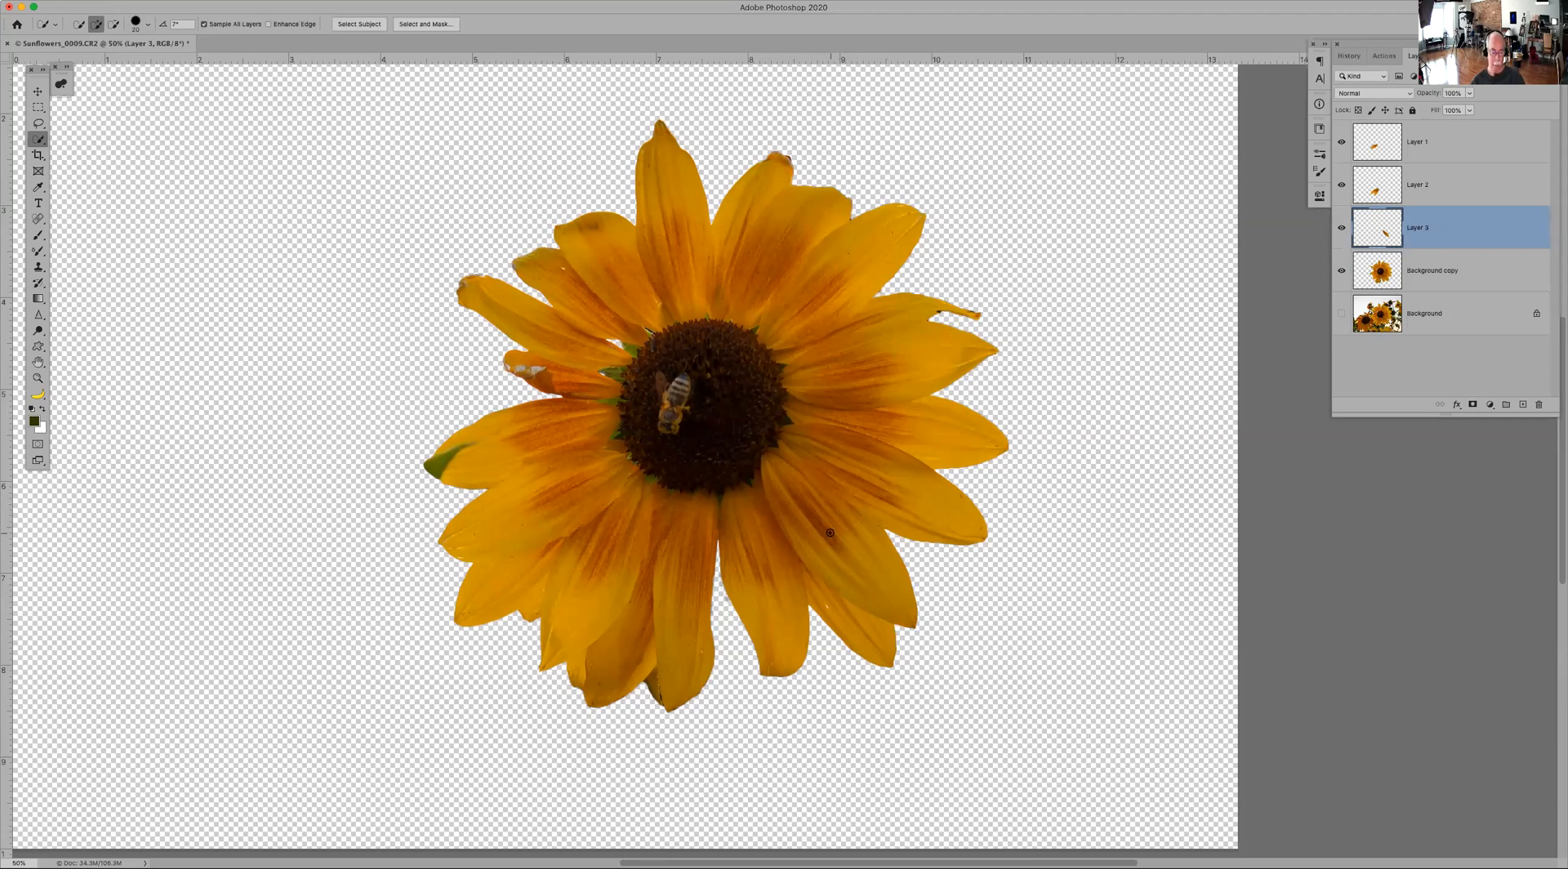
# Step: Rotate the copied lower-right petal about 142° around its base and place it over the withered petal on the flower's left side
pyautogui.press('super+t')
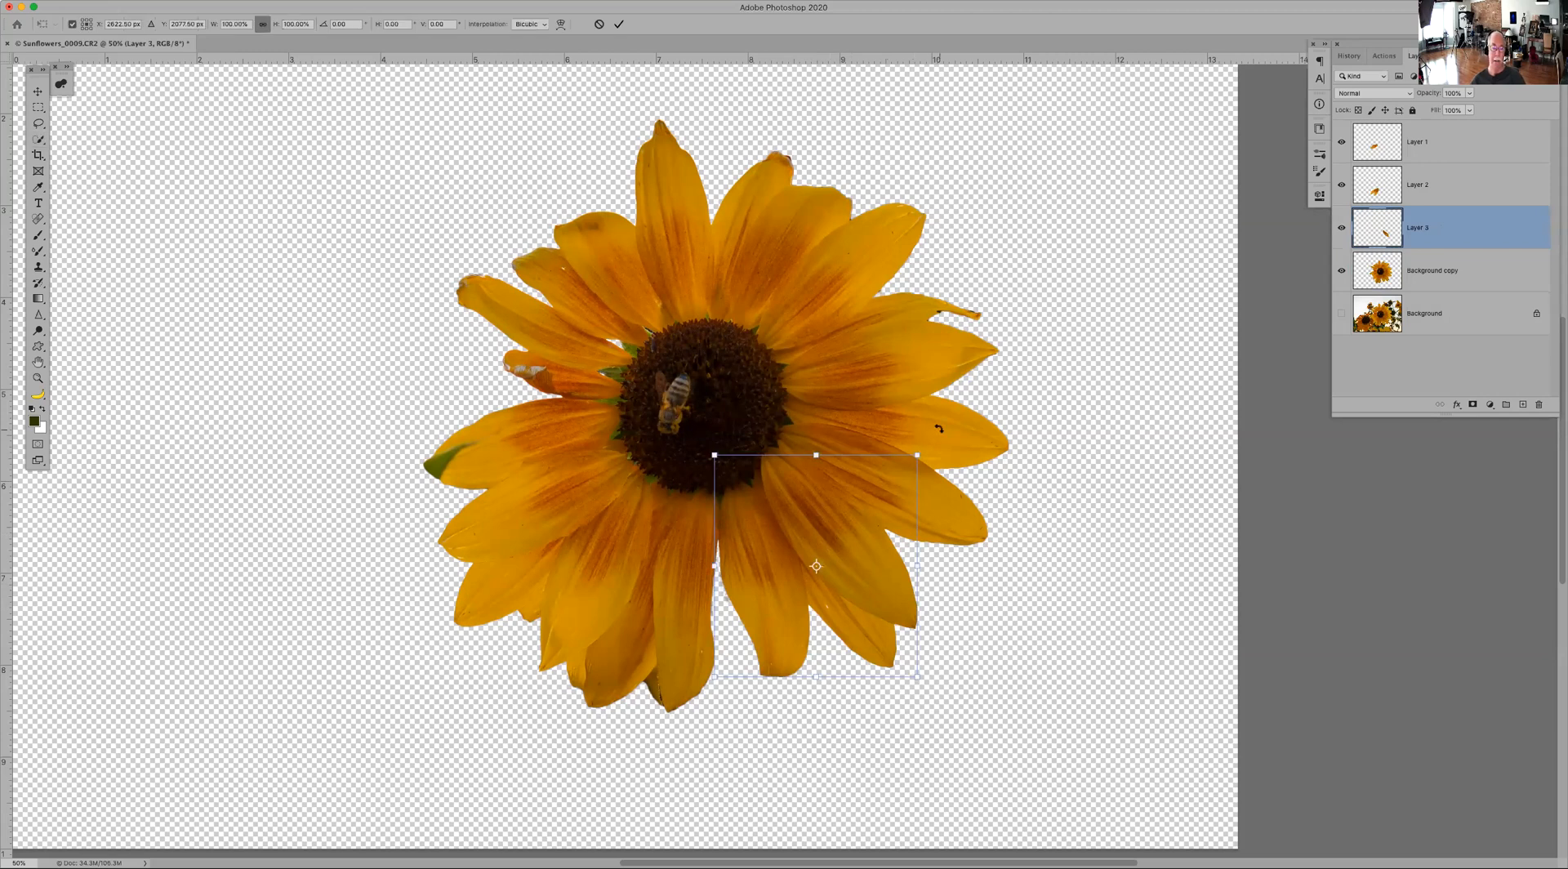
pyautogui.moveTo(942, 439); pyautogui.dragTo(968, 477)
pyautogui.moveTo(859, 564); pyautogui.dragTo(616, 395)
pyautogui.moveTo(487, 587); pyautogui.dragTo(545, 205)
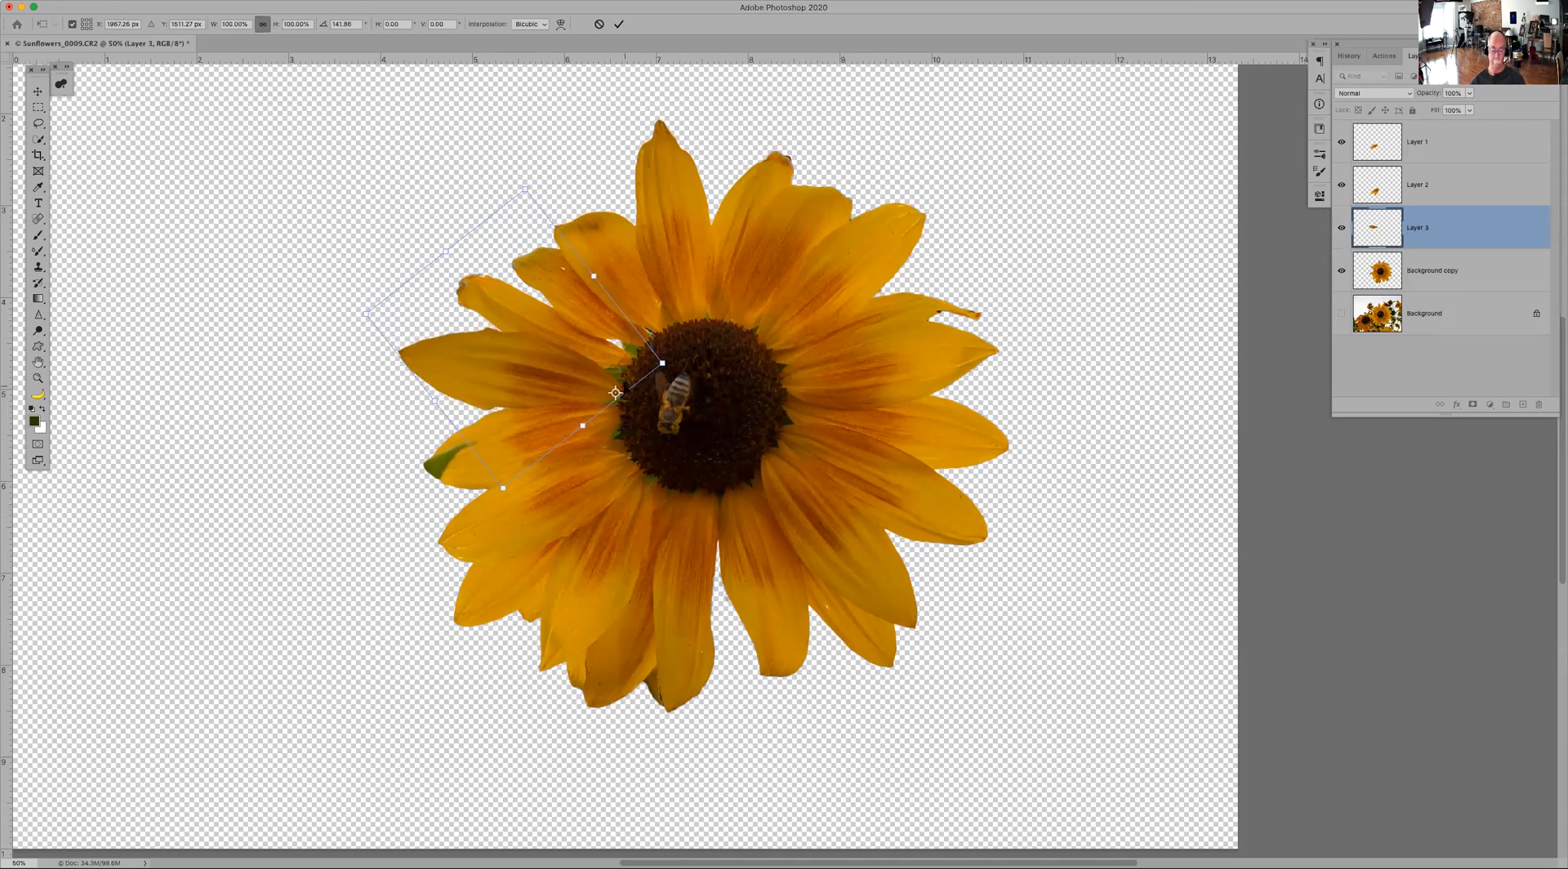
pyautogui.press('Return')
pyautogui.press('w')
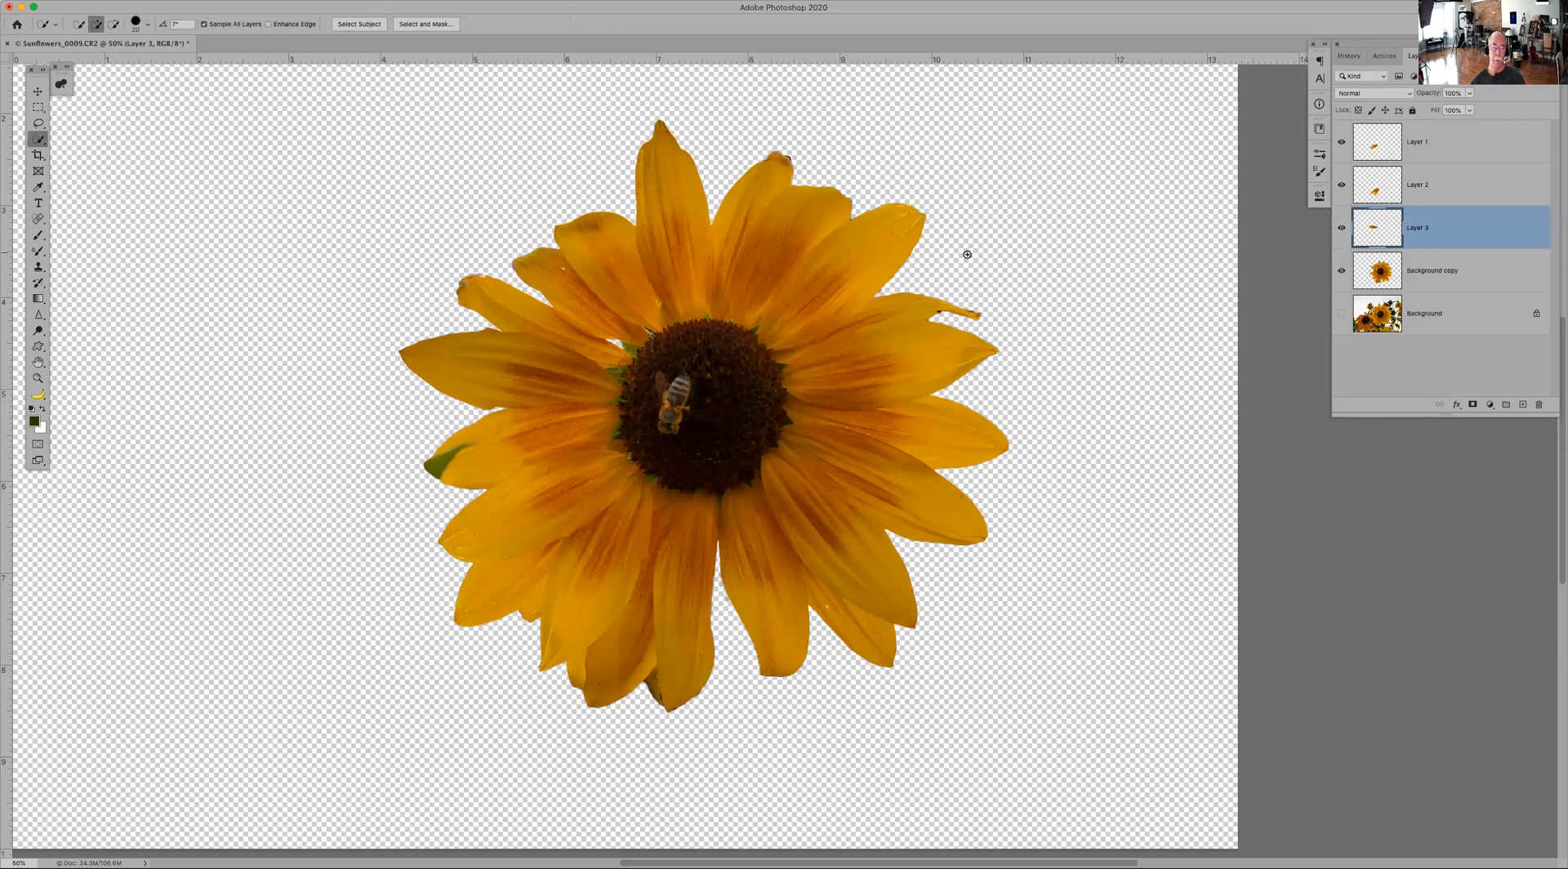
# Step: Toggle Layer 3's visibility to compare the flower with and without the left replacement petal
pyautogui.click(1342, 229)
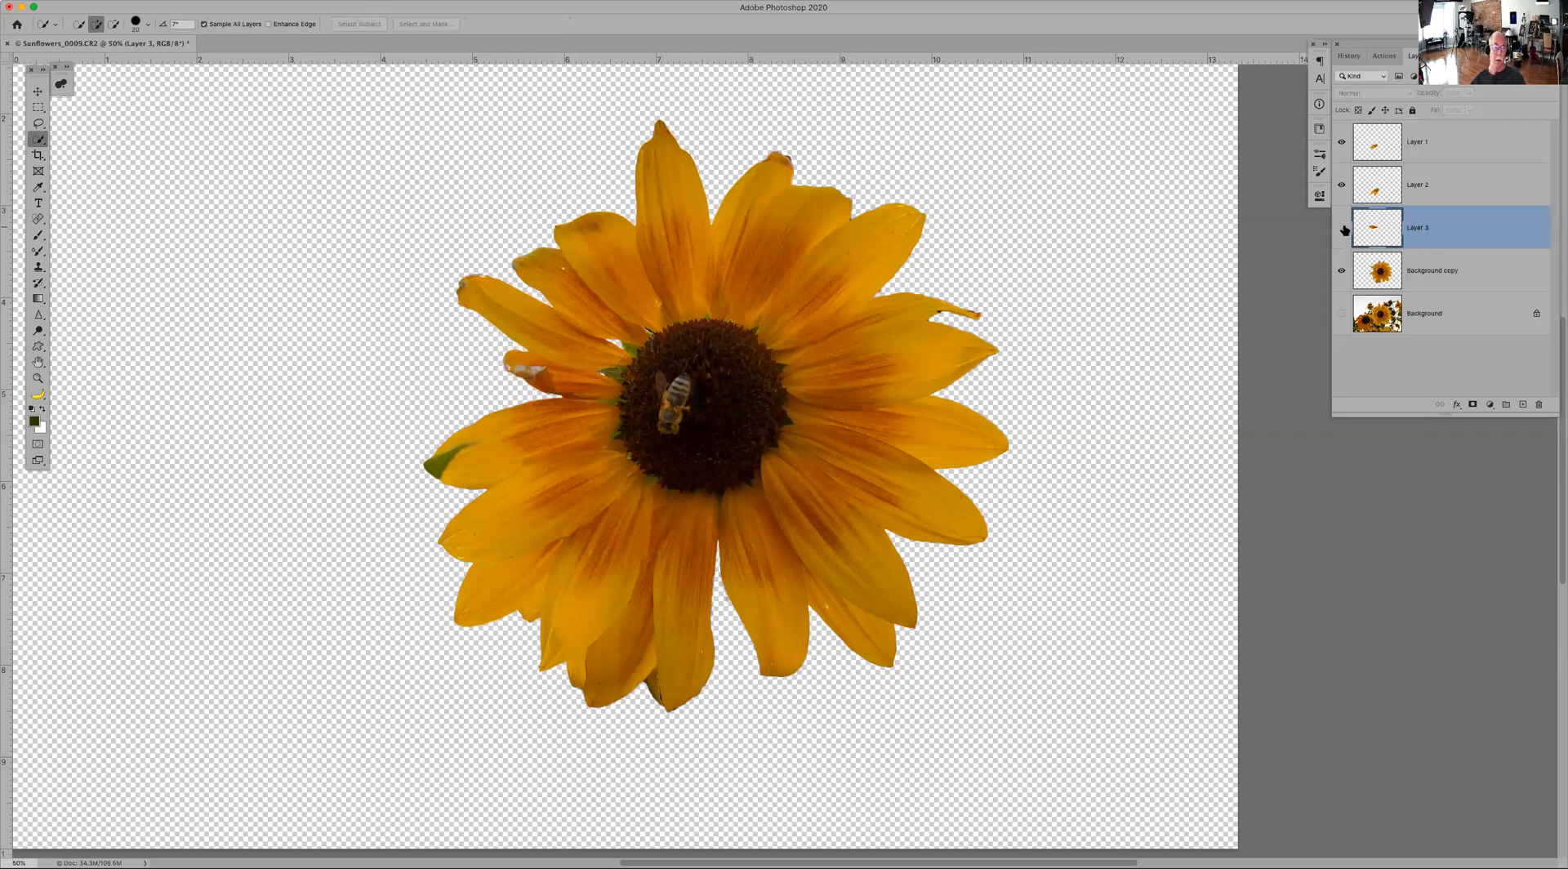
pyautogui.click(1342, 228)
pyautogui.click(1342, 229)
pyautogui.click(1342, 229)
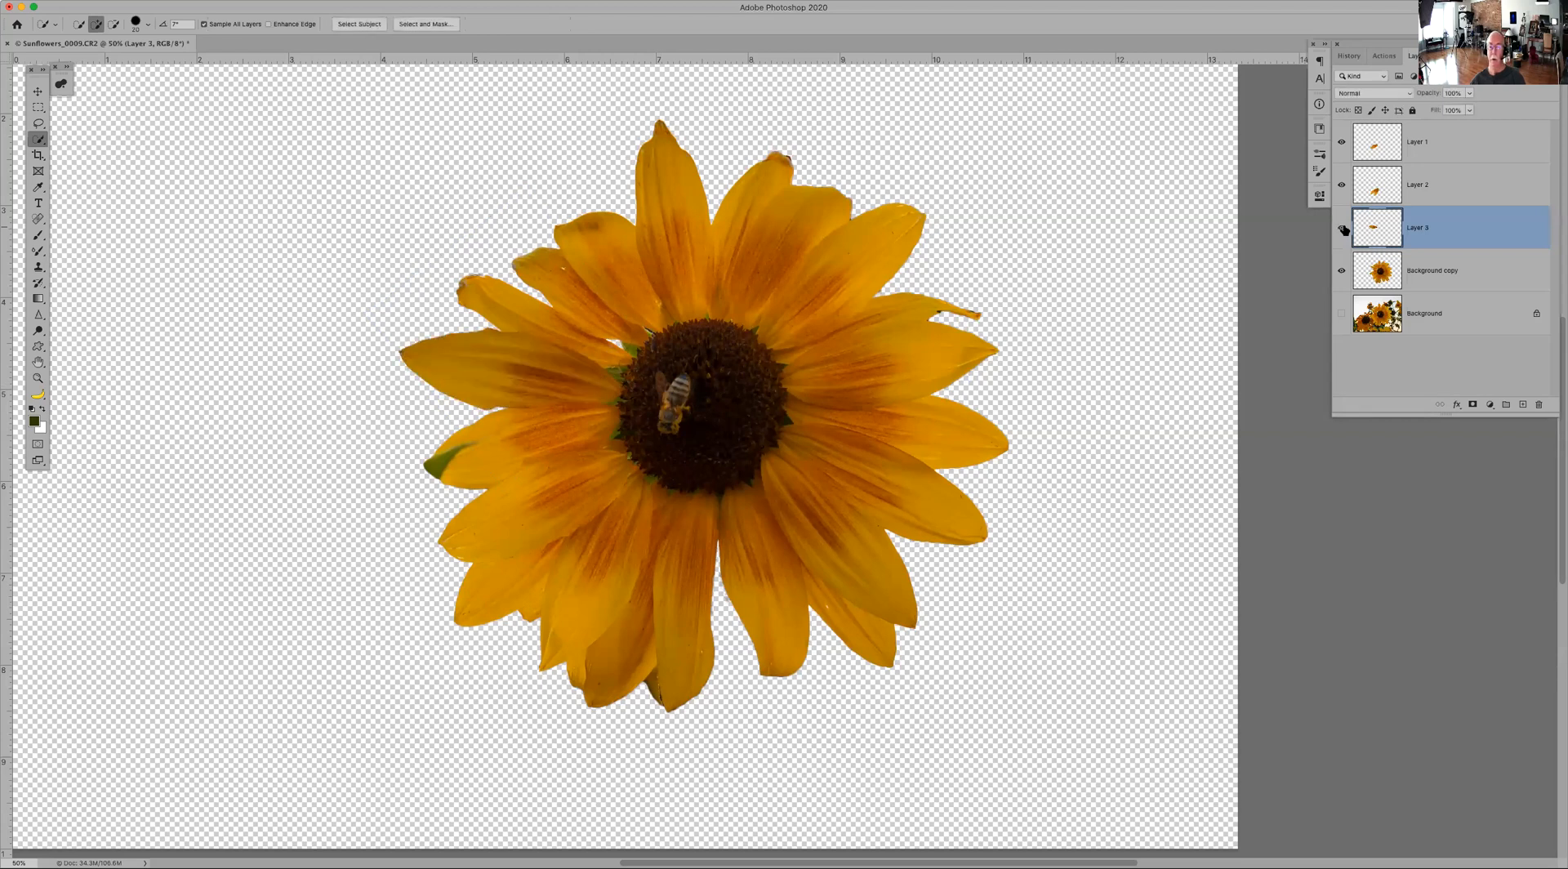
# Step: Try to merge the three petal layers with the Background copy layer
pyautogui.click(1342, 229)
pyautogui.click(1342, 229)
pyautogui.click(1425, 141)
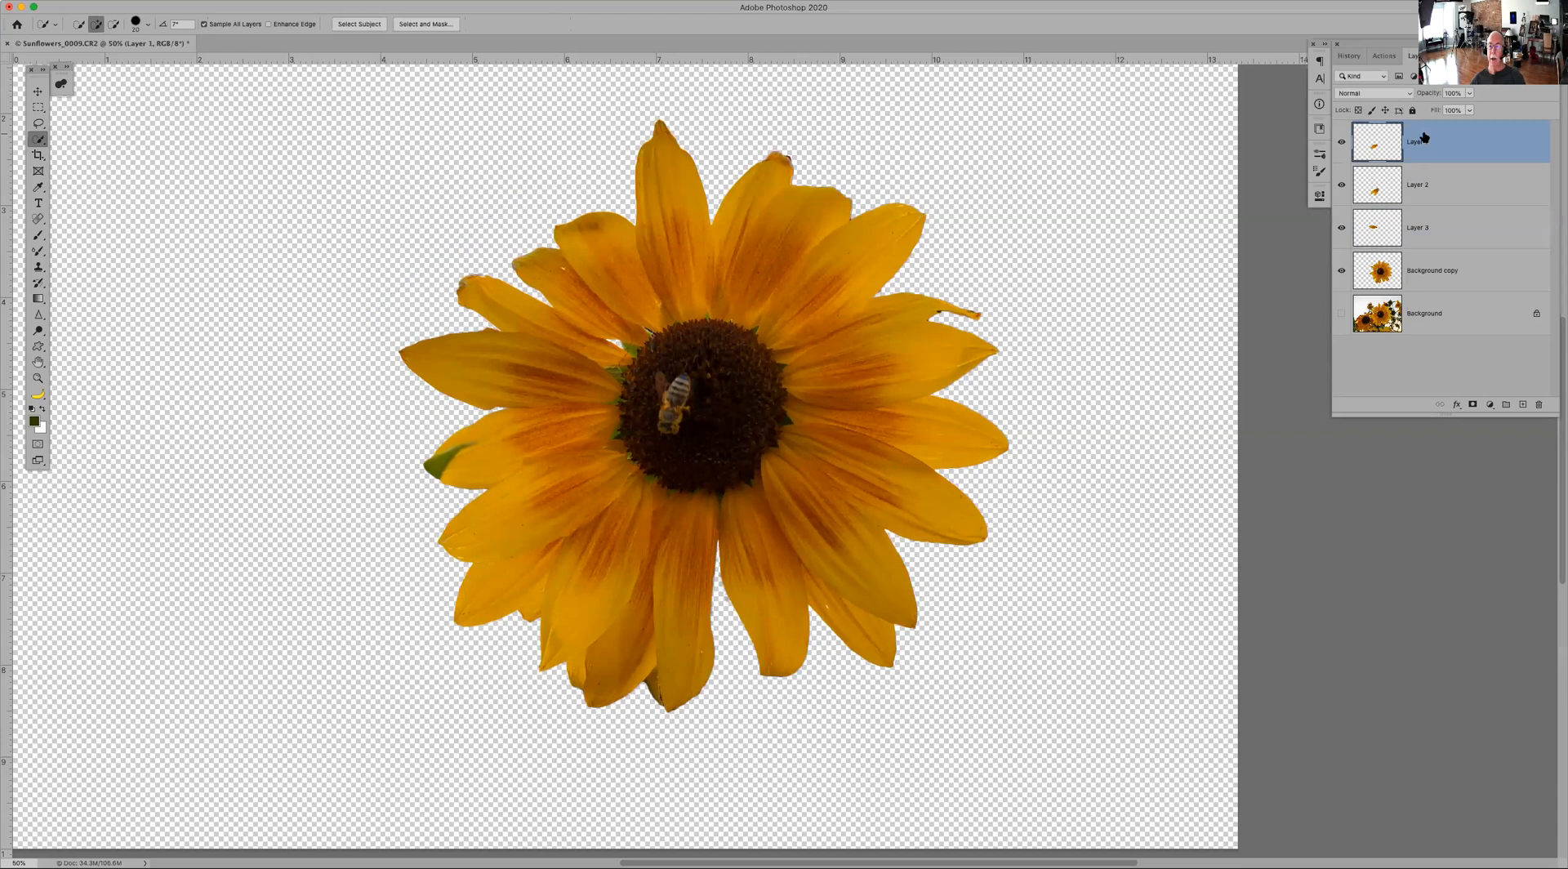
pyautogui.keyDown('shift'); pyautogui.click(1452, 267); pyautogui.keyUp('shift')
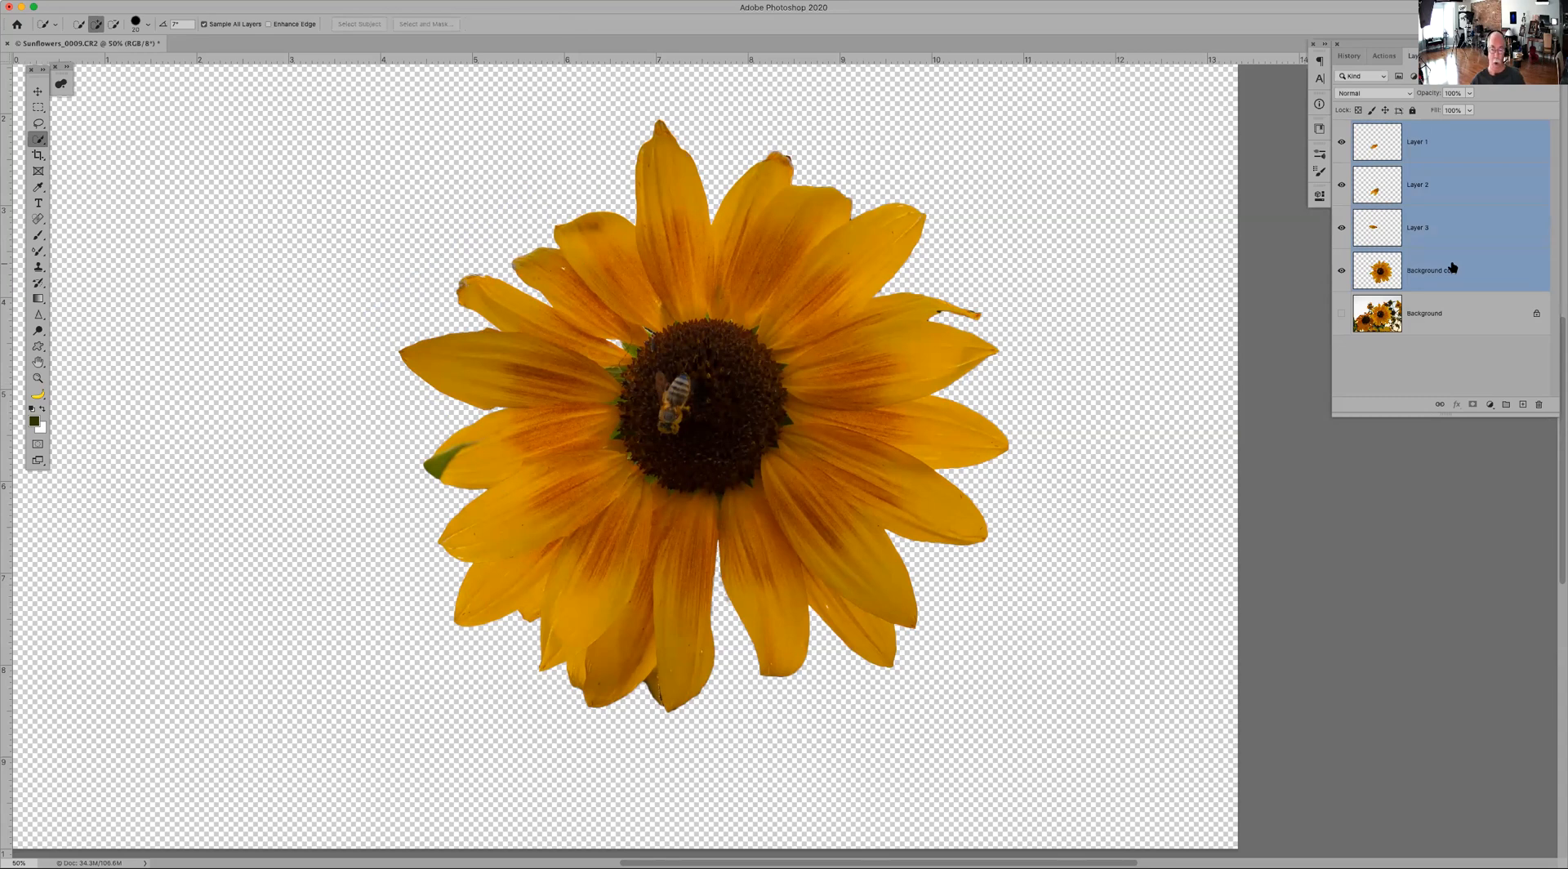
pyautogui.press('super+e')
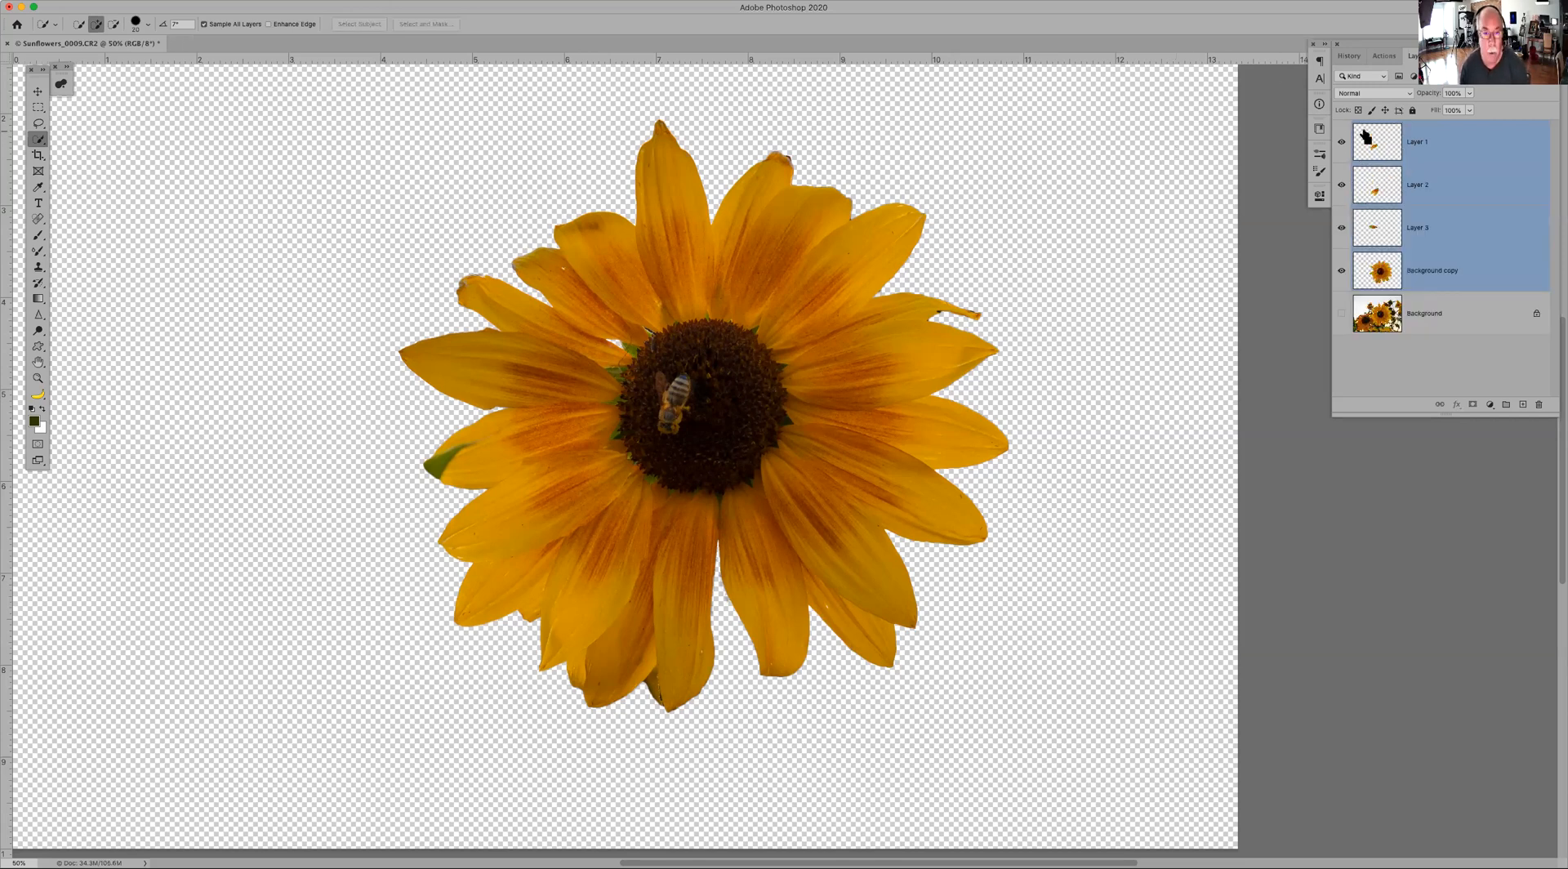
# Step: Compare the petal bases around the flower's centre at 200% with Layer 3 hidden and shown
pyautogui.click(1341, 229)
pyautogui.click(1342, 229)
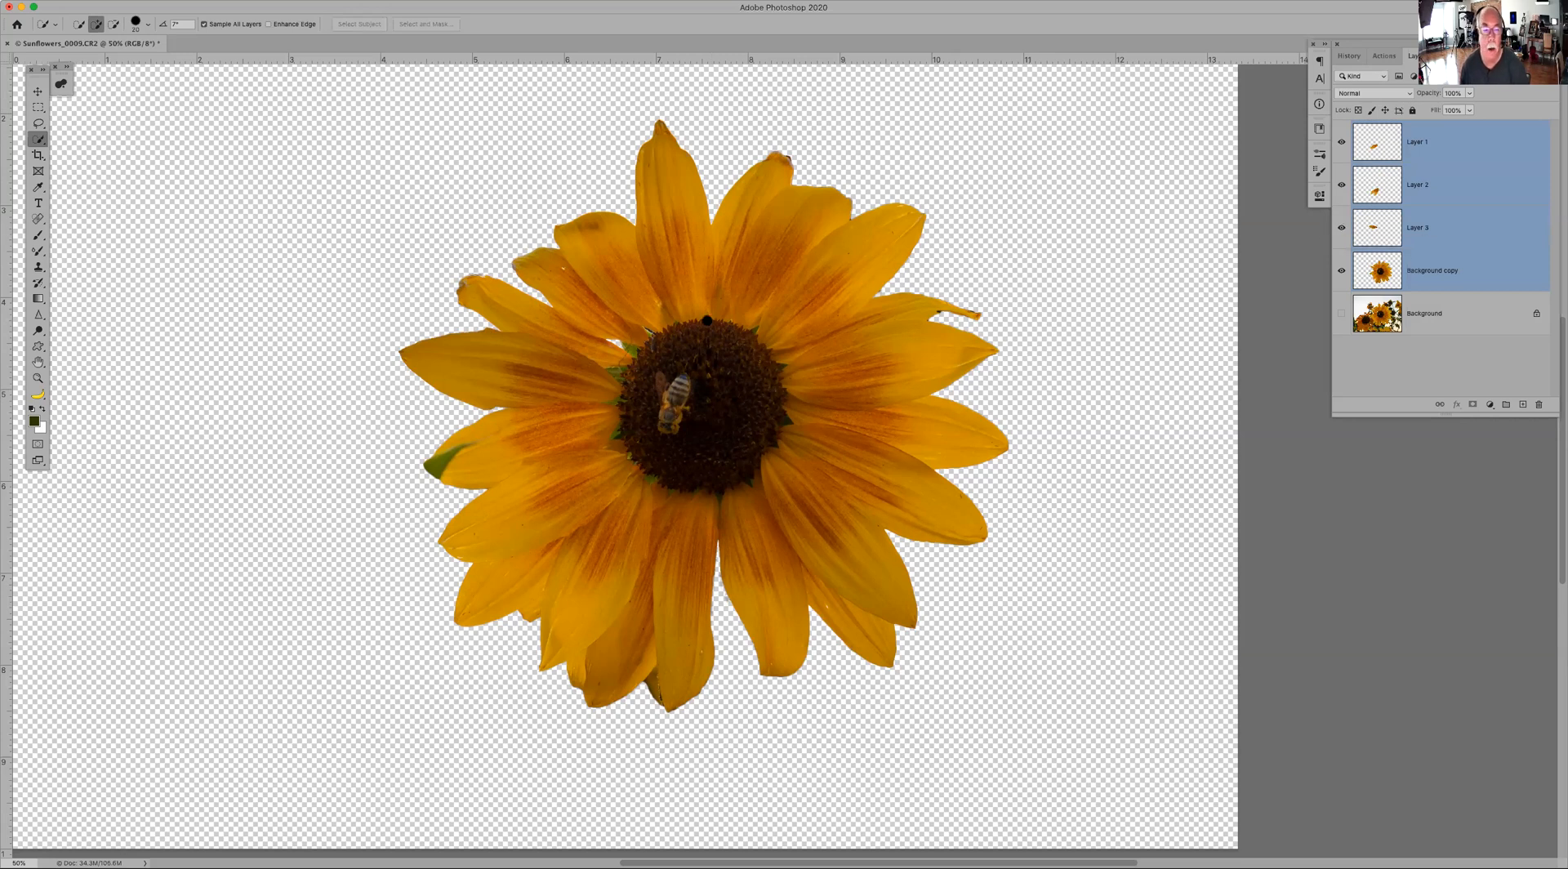
pyautogui.press('z')
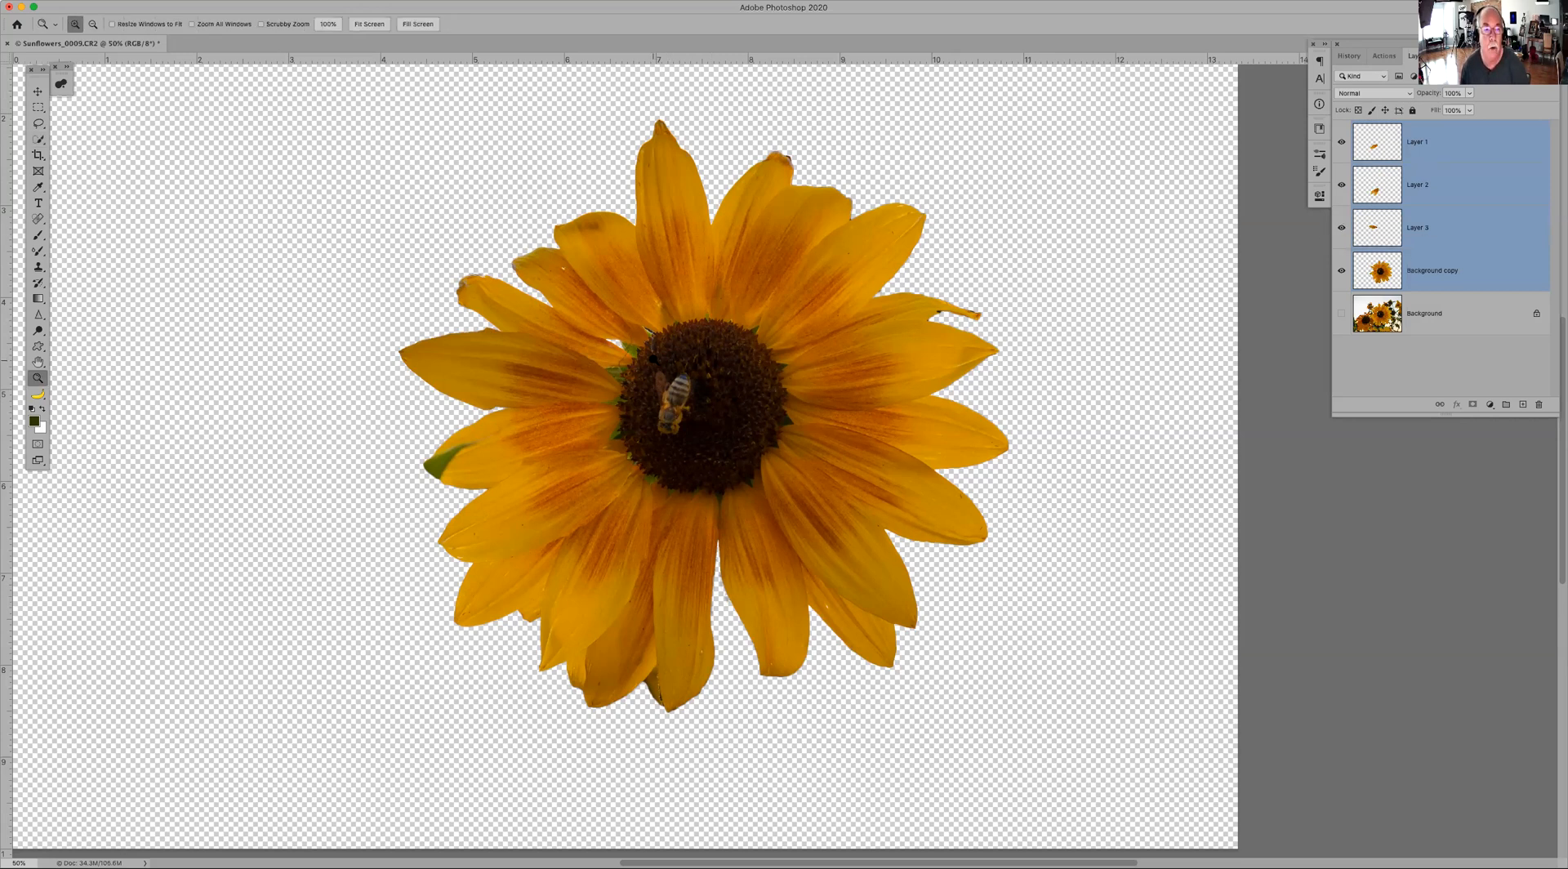
pyautogui.click(654, 356)
pyautogui.click(653, 357)
pyautogui.click(653, 357)
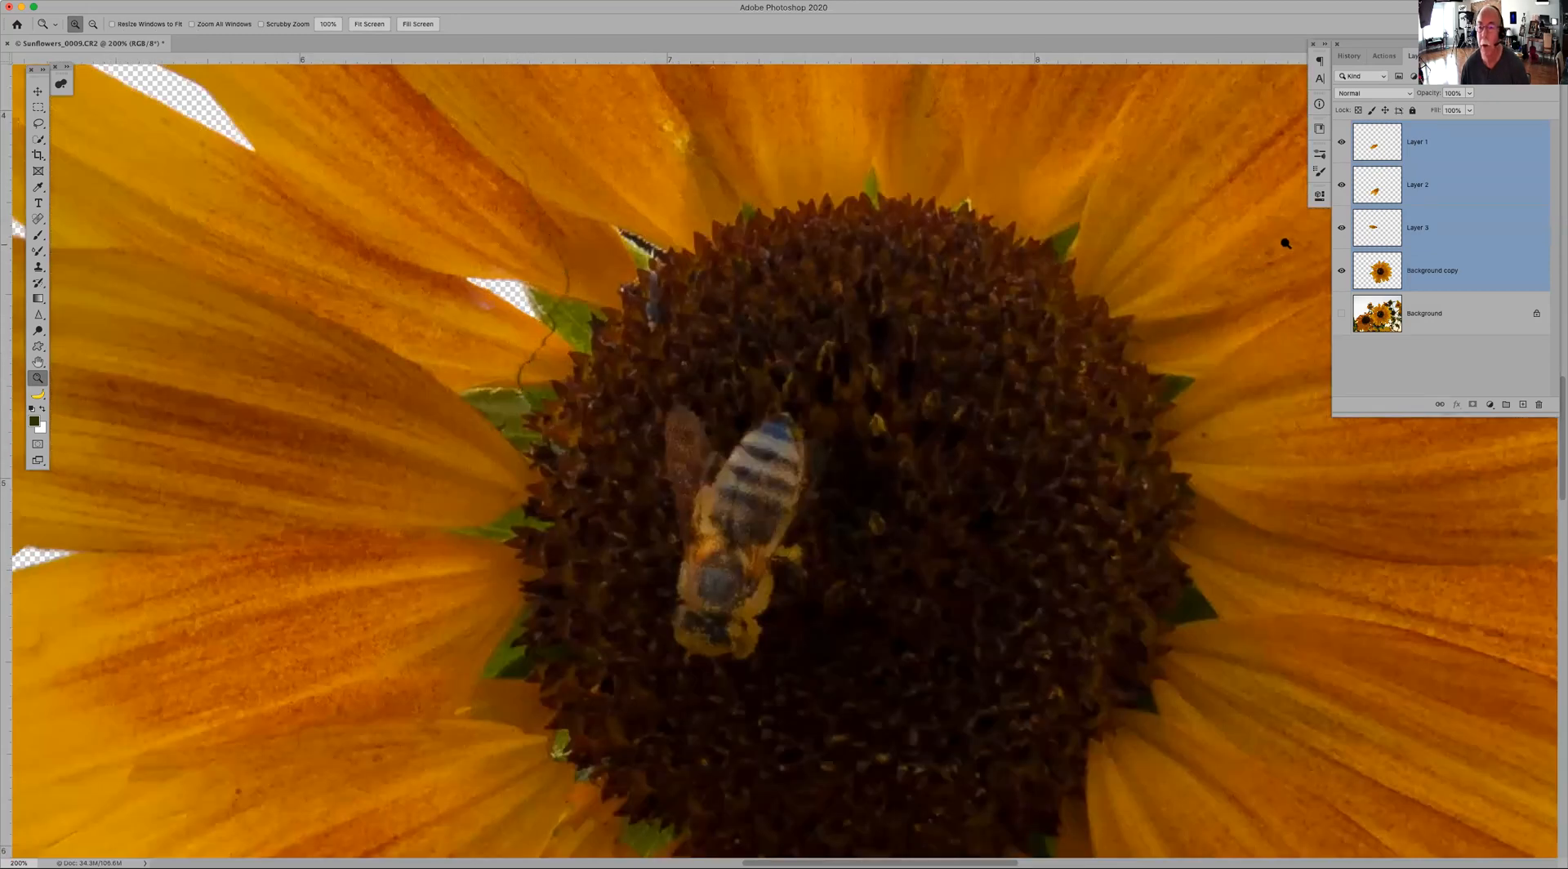
pyautogui.click(1342, 228)
pyautogui.click(1342, 228)
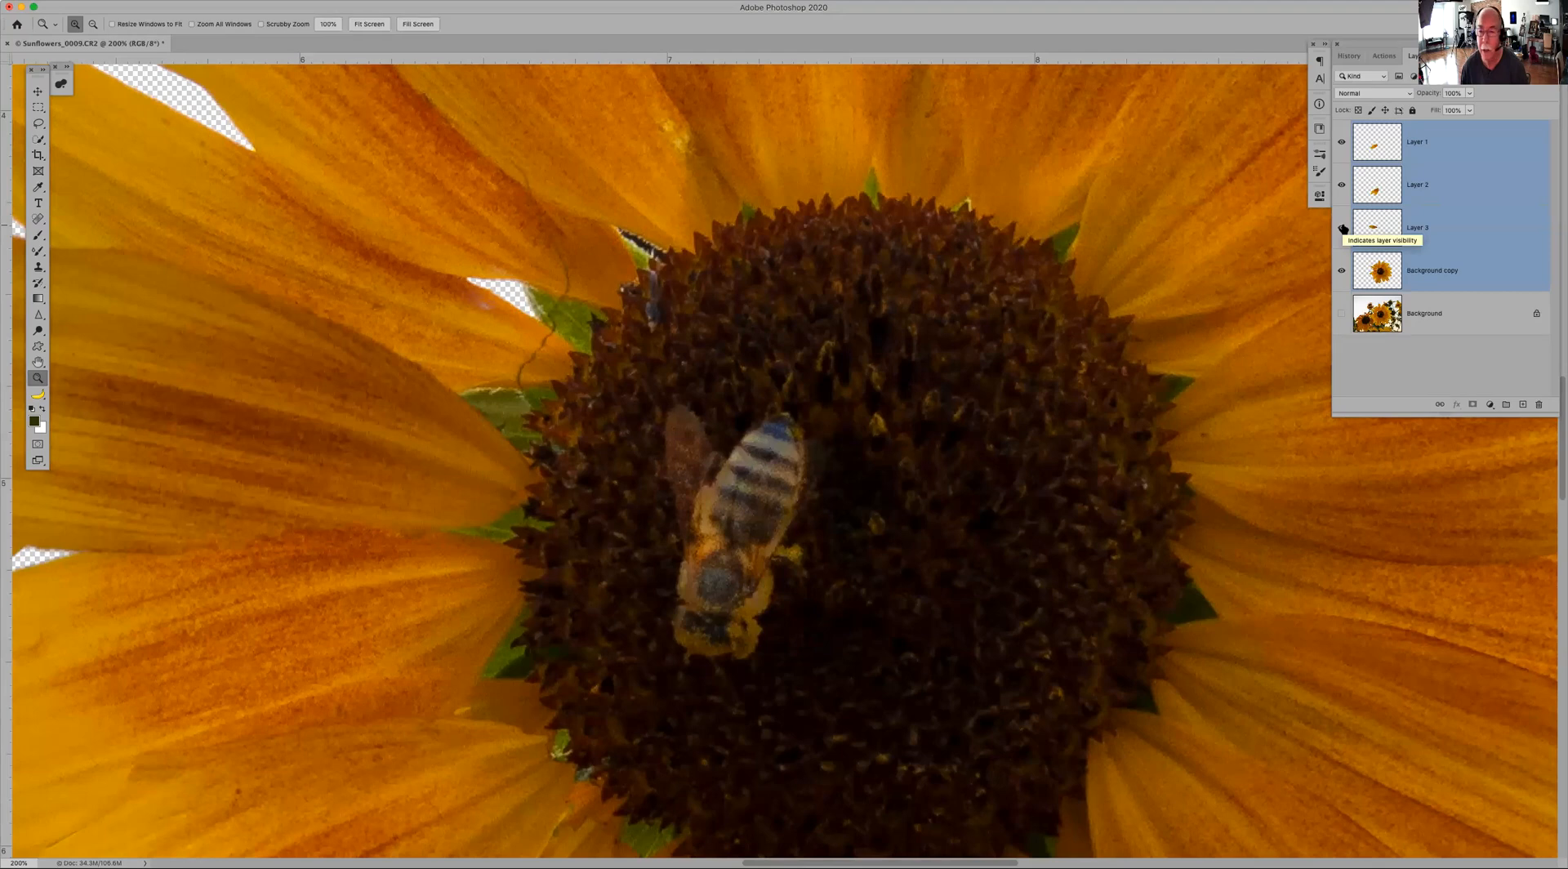
# Step: Add a layer mask to Layer 3 and paint black over the stray dark line at the petal bases beside the flower's centre
pyautogui.click(1440, 231)
pyautogui.click(1341, 228)
pyautogui.click(1341, 228)
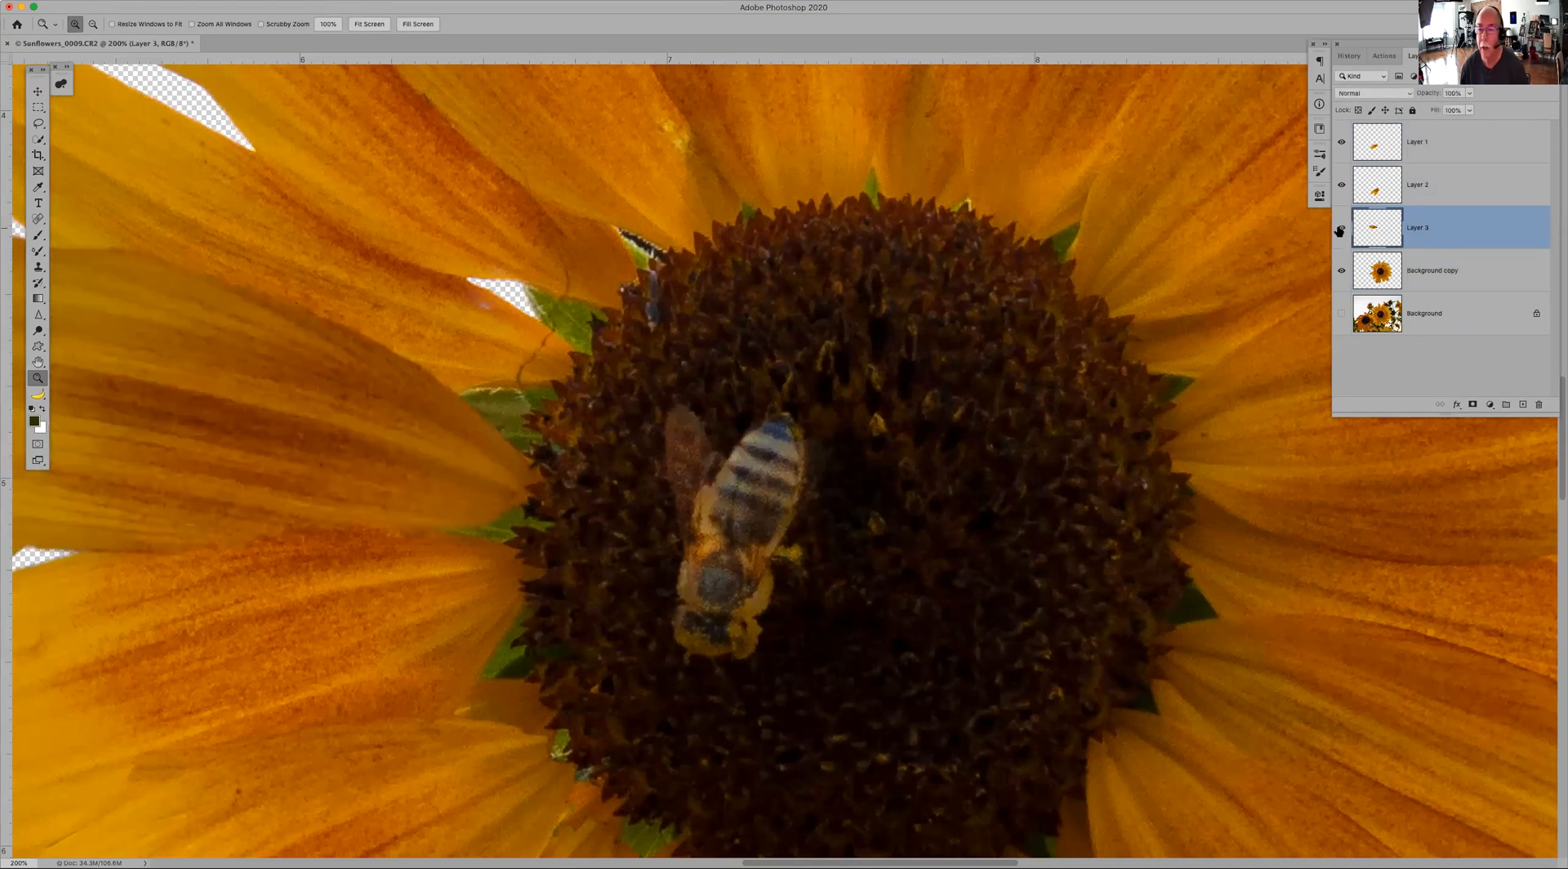
pyautogui.click(1473, 404)
pyautogui.press('b')
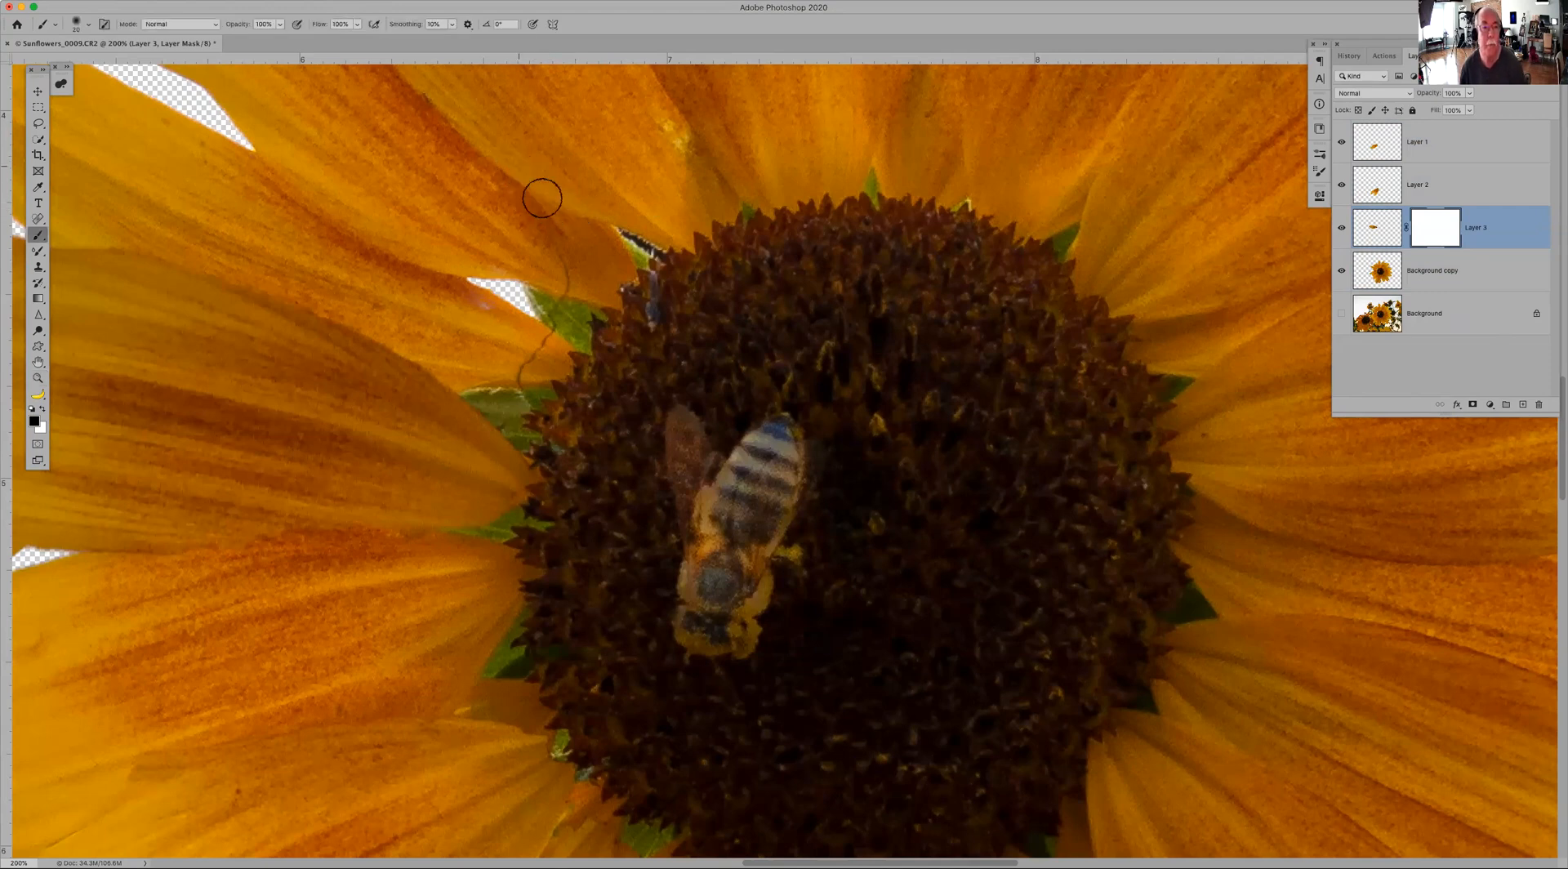
pyautogui.moveTo(525, 383); pyautogui.dragTo(536, 324)
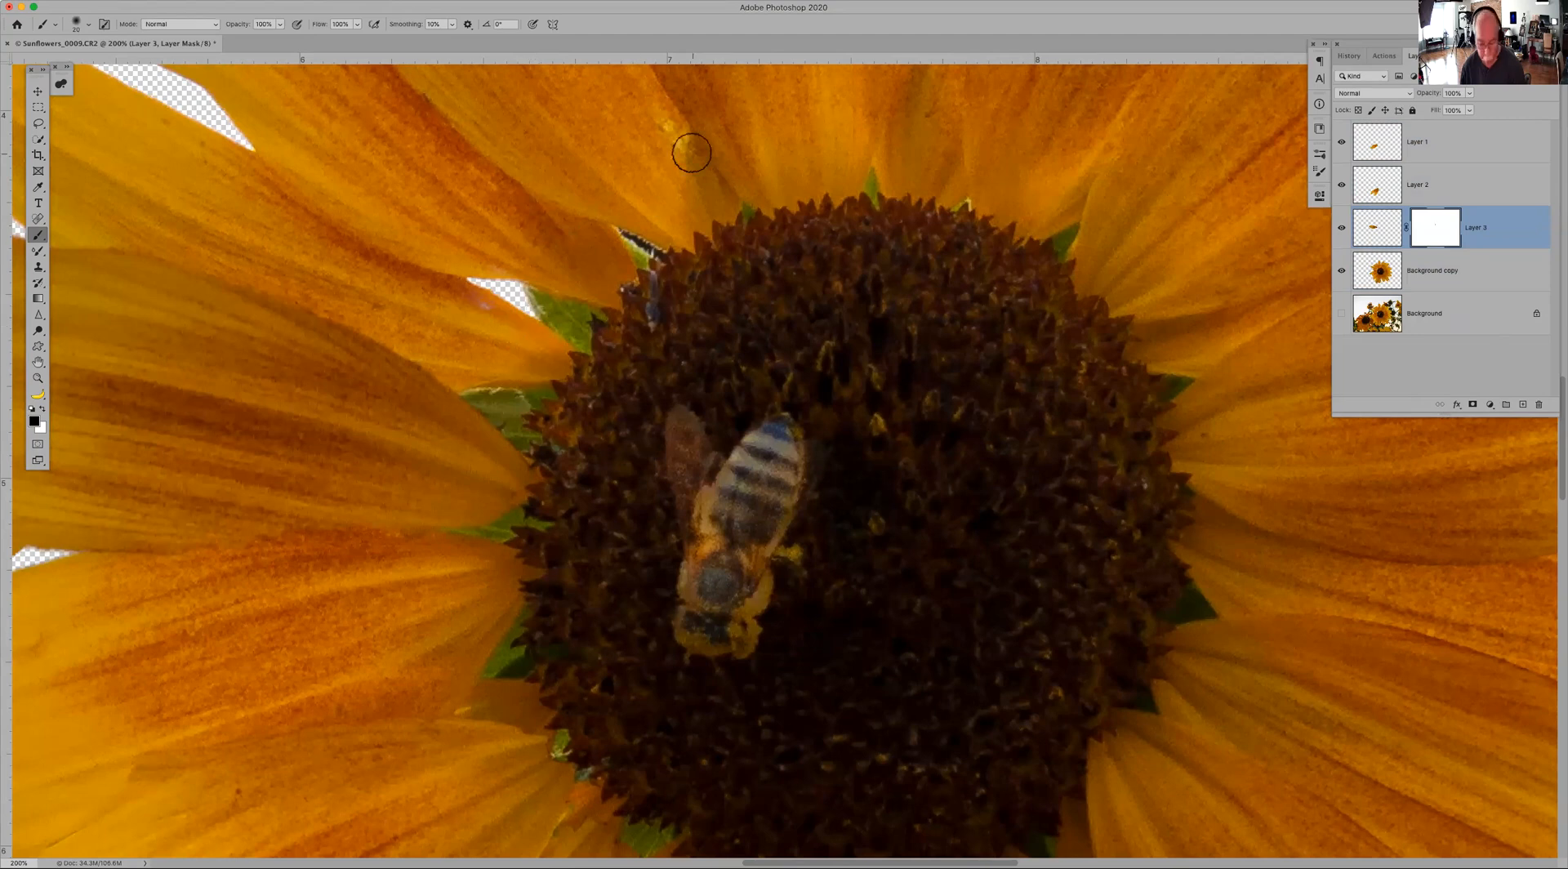
# Step: Merge Layers 1, 2, 3 and the Background copy into one layer and check it against the original Background
pyautogui.press('super+0')
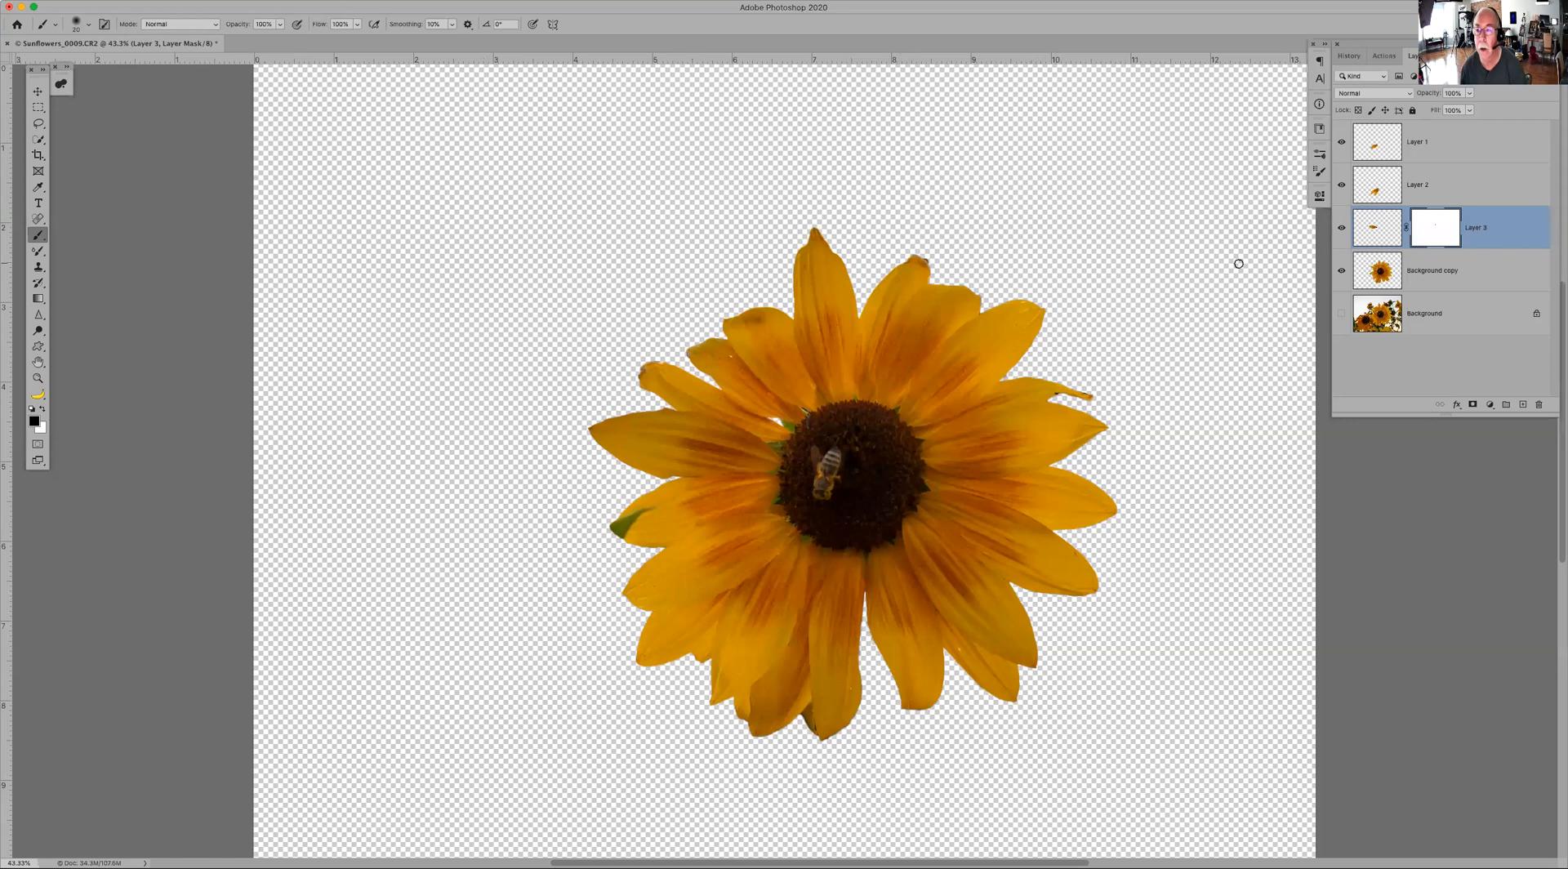
pyautogui.click(1479, 142)
pyautogui.keyDown('shift'); pyautogui.click(1493, 268); pyautogui.keyUp('shift')
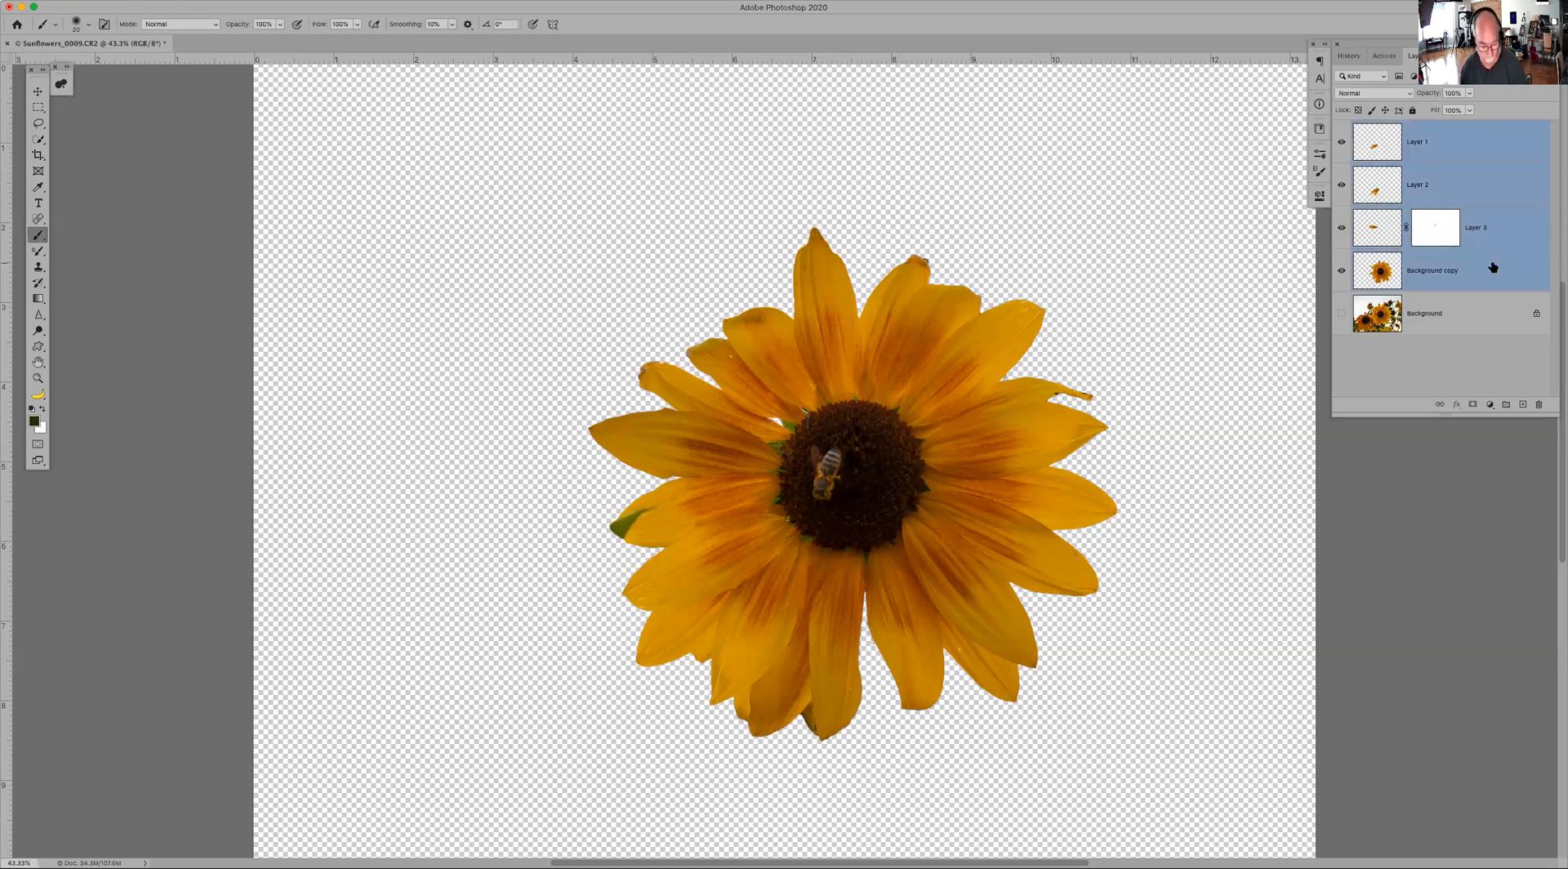
pyautogui.press('super+e')
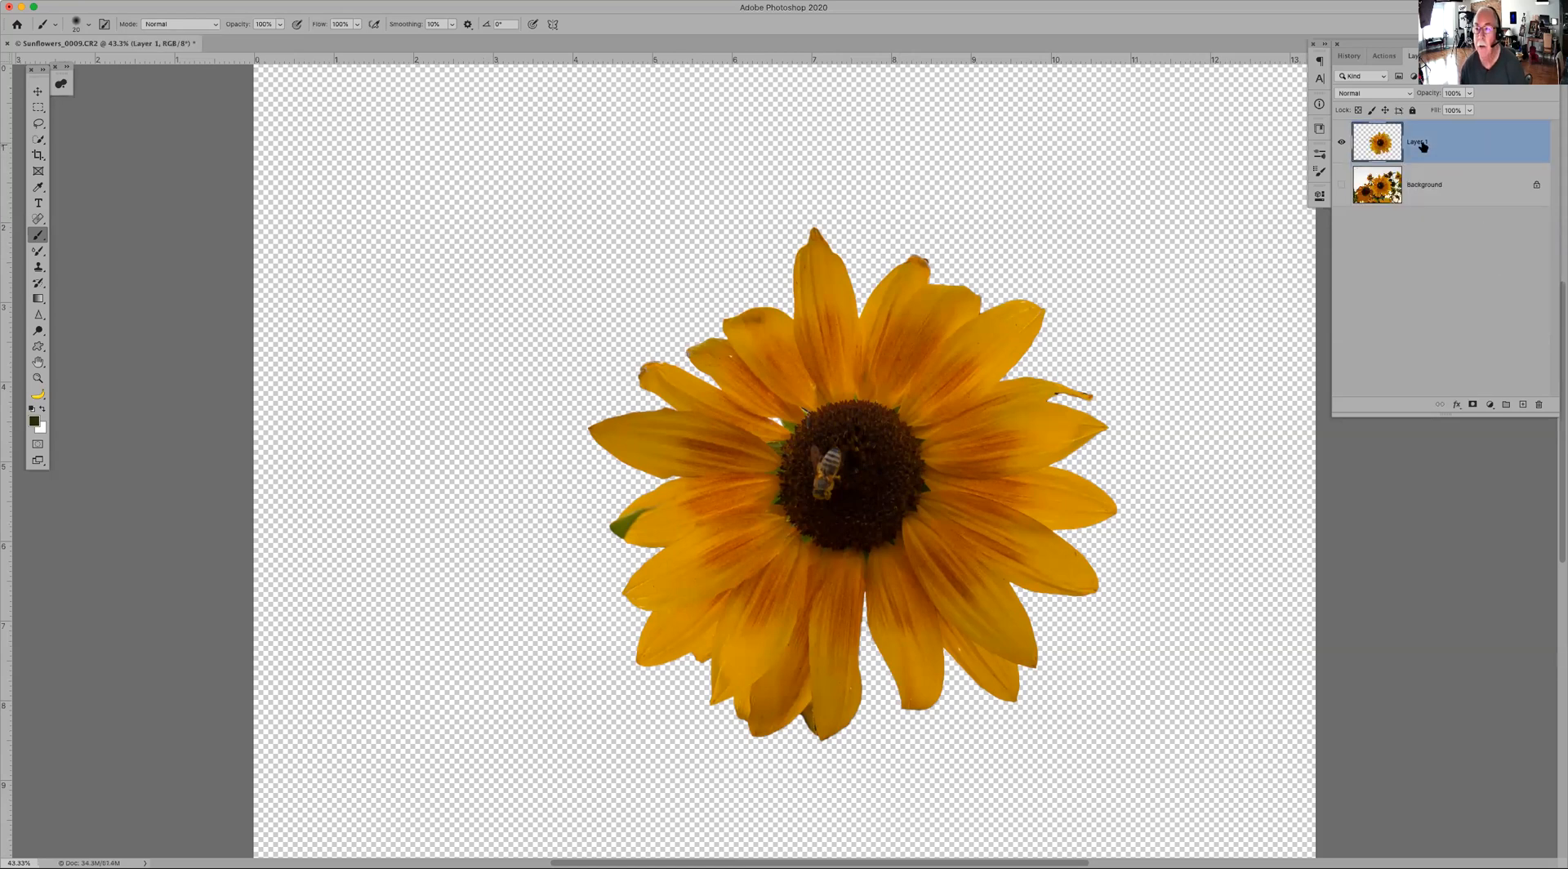
pyautogui.click(1341, 186)
pyautogui.click(1341, 186)
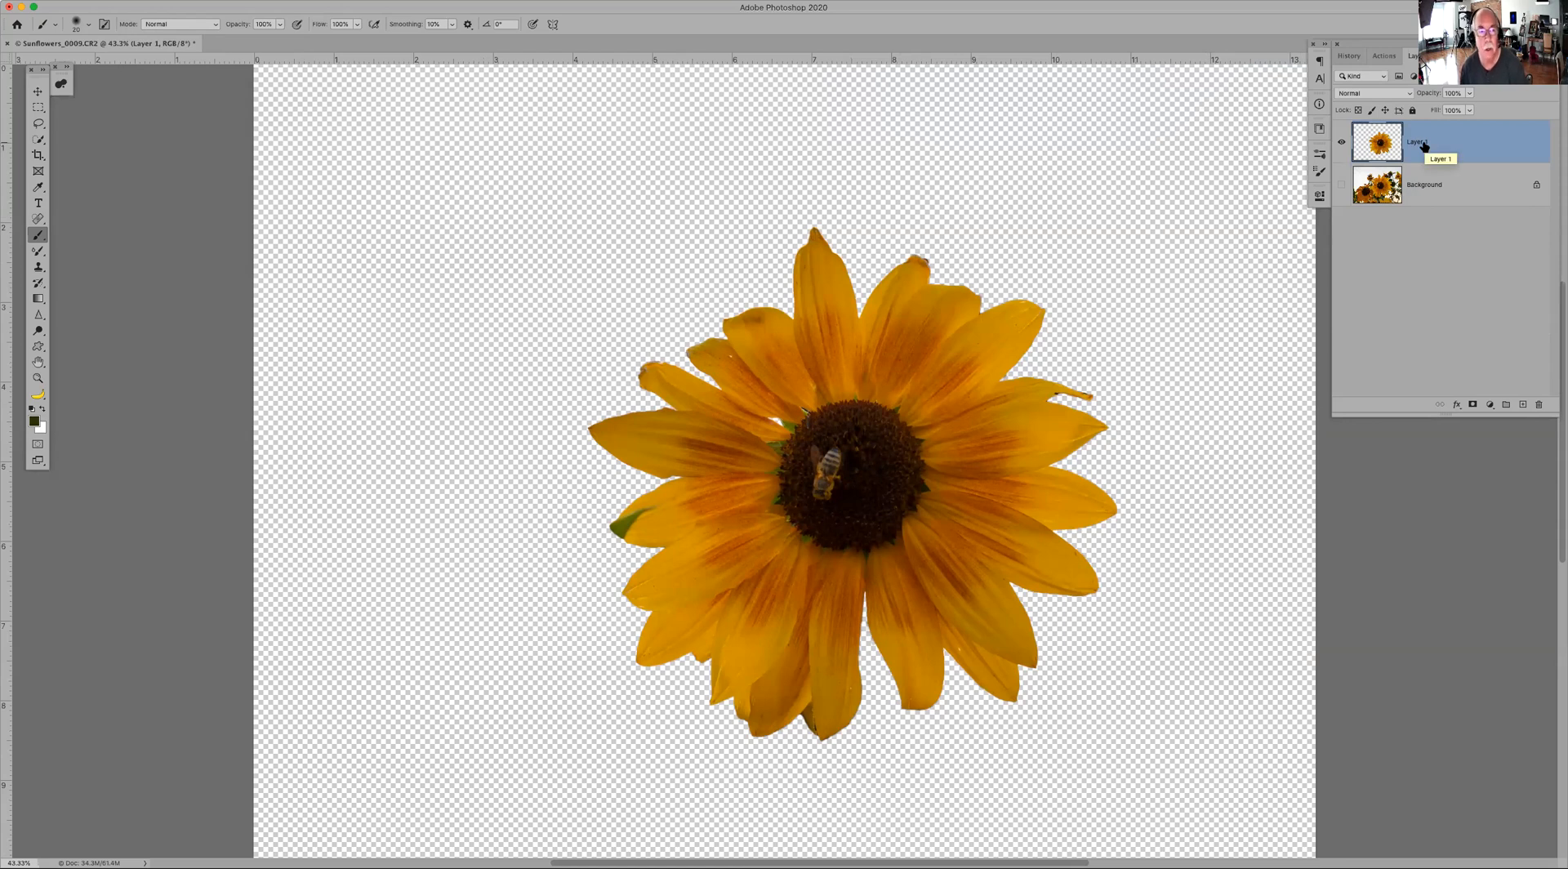
# Step: Duplicate the merged Layer 1, and step back in the history to before the duplication
pyautogui.moveTo(1470, 144); pyautogui.dragTo(1525, 402)
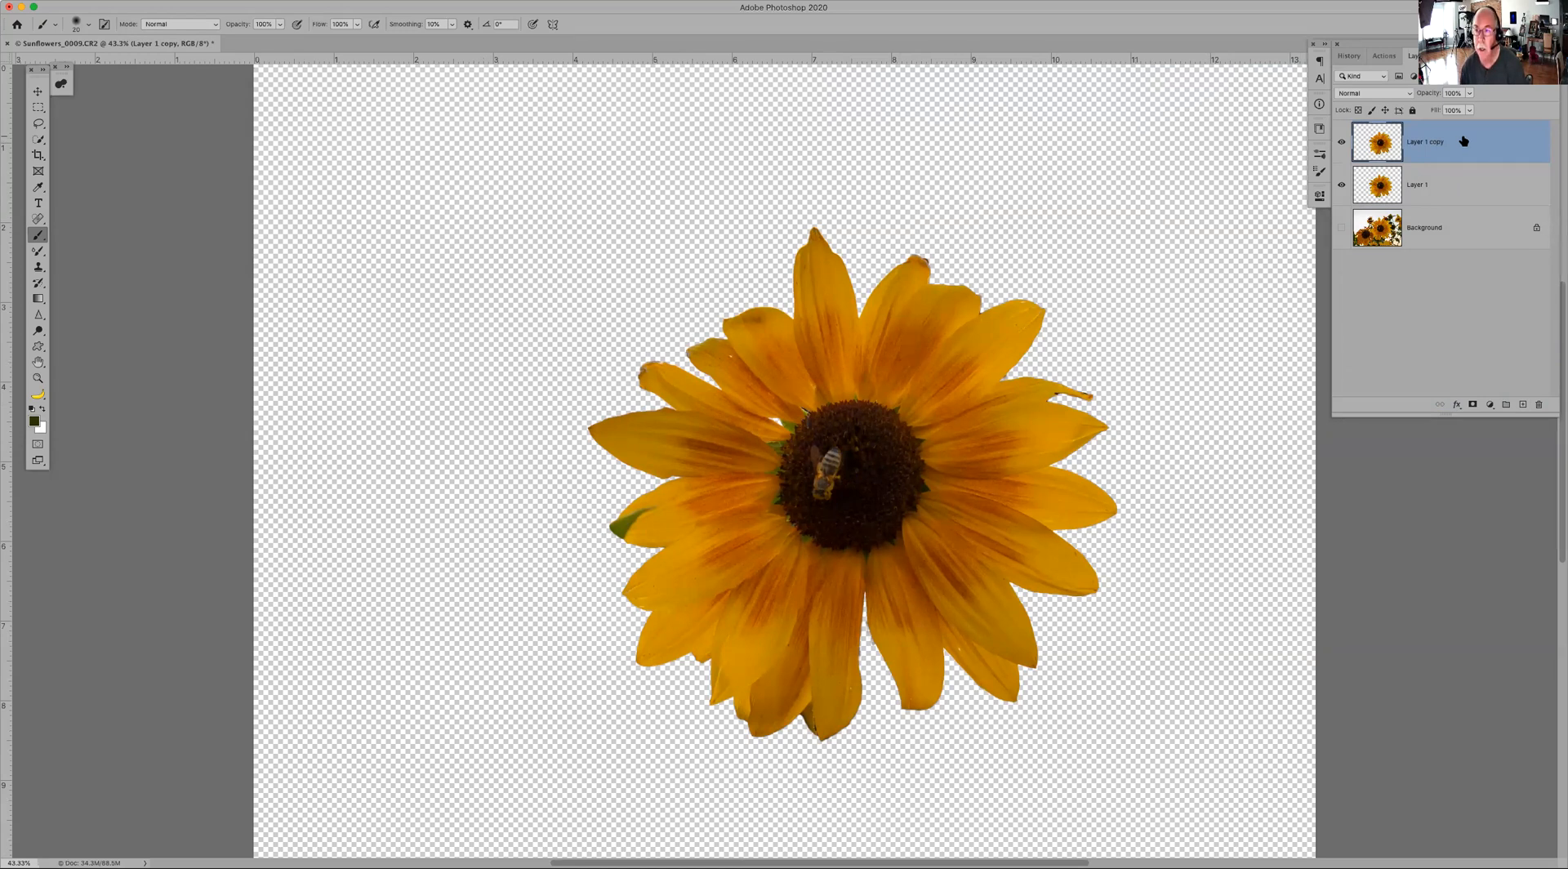
pyautogui.click(1350, 56)
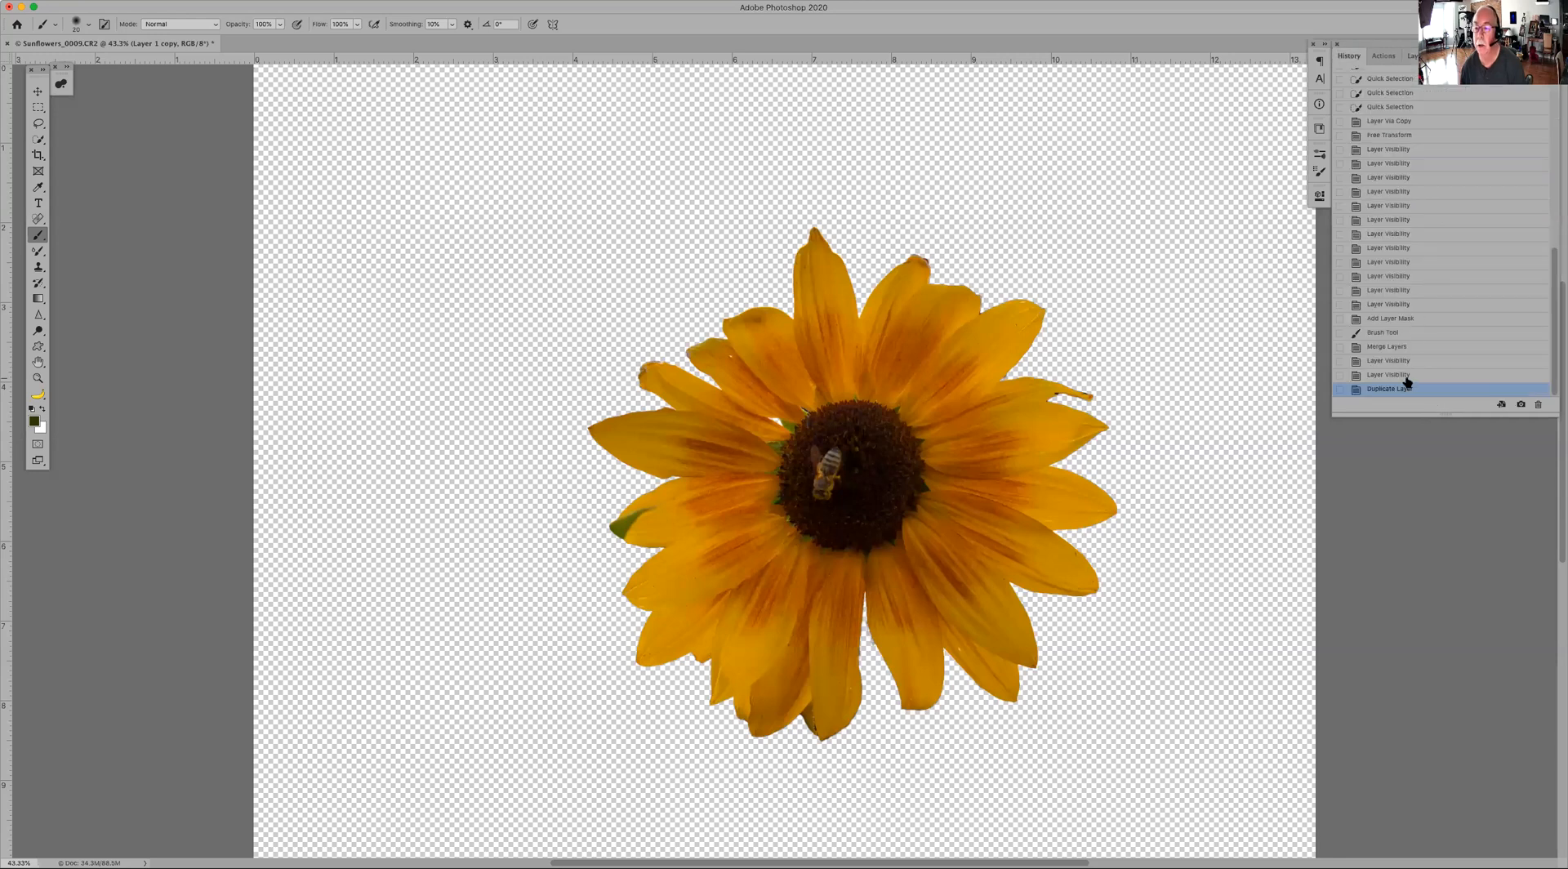
pyautogui.click(1415, 375)
pyautogui.click(1411, 55)
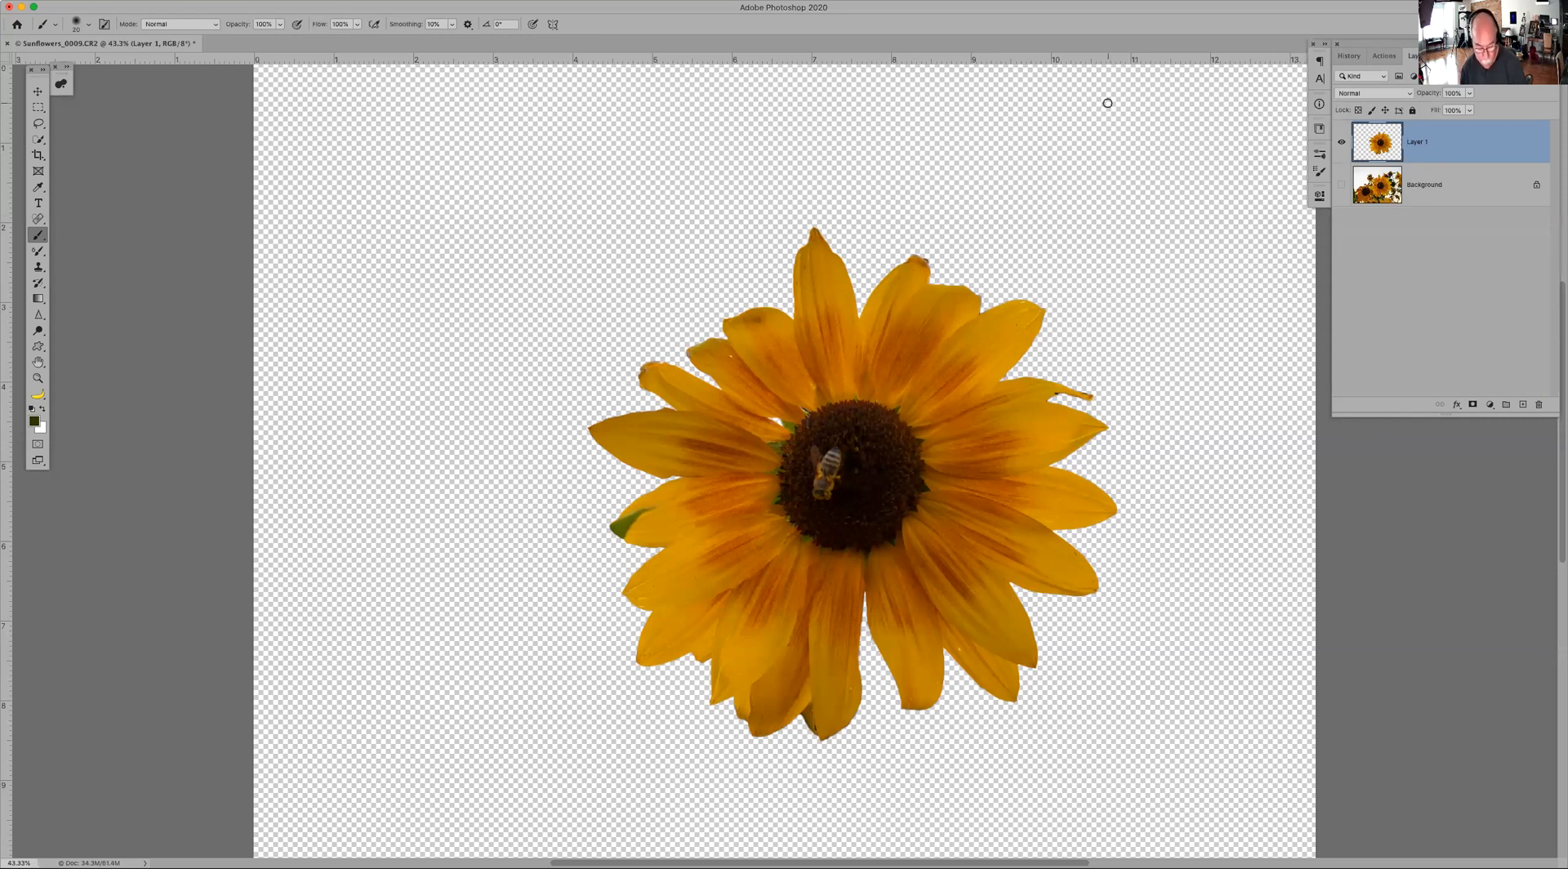
# Step: Duplicate Layer 1, hide the original, and open the Oil Paint filter for the copy
pyautogui.press('super+j')
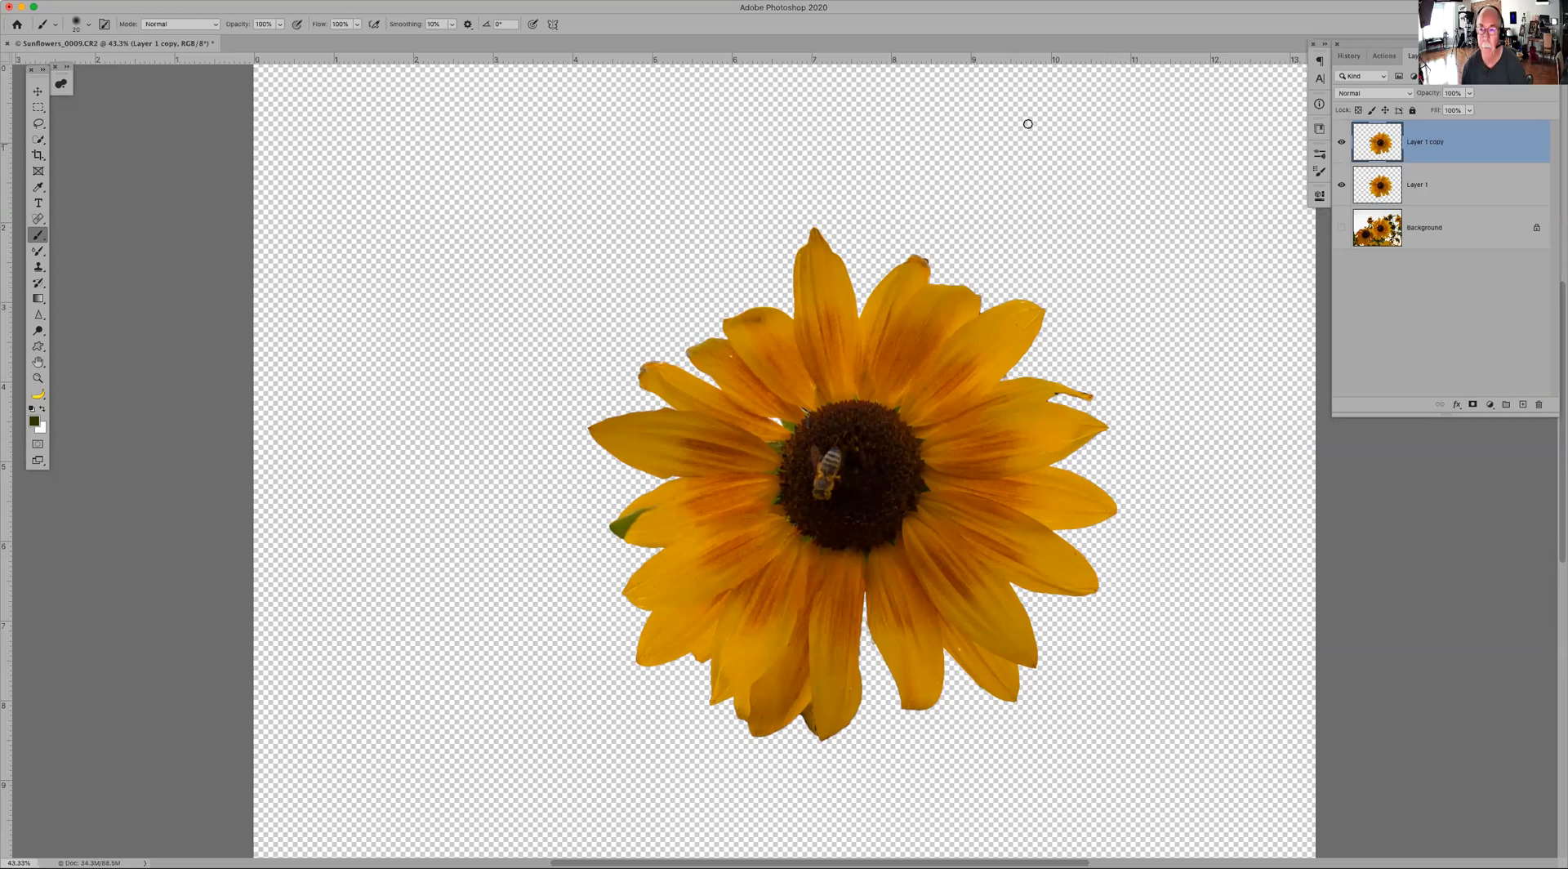
pyautogui.click(1340, 184)
pyautogui.click(317, 0)
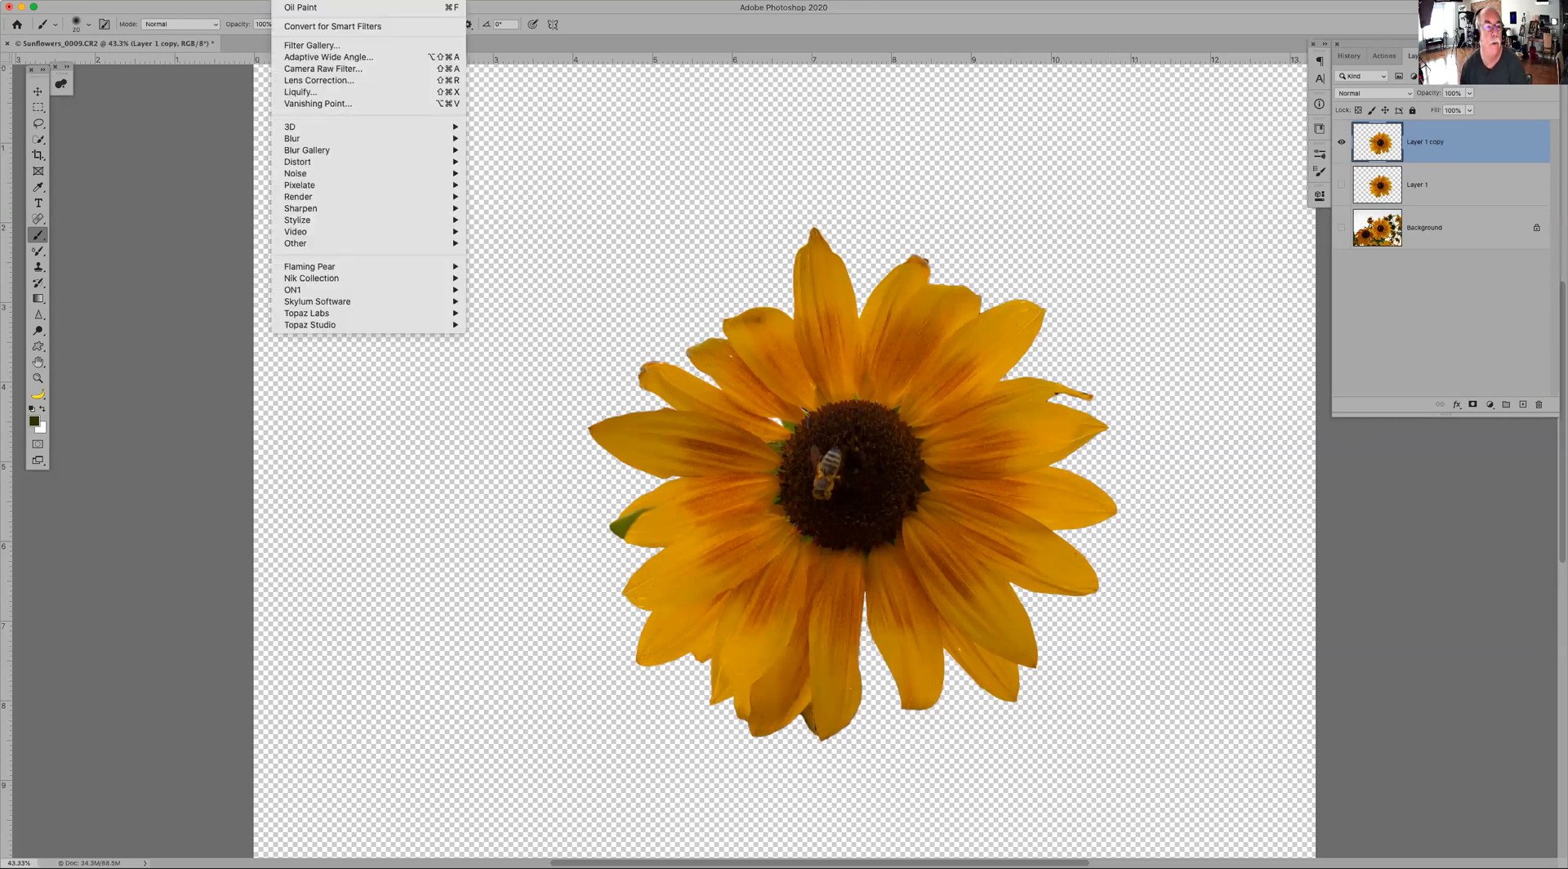
pyautogui.moveTo(324, 221)
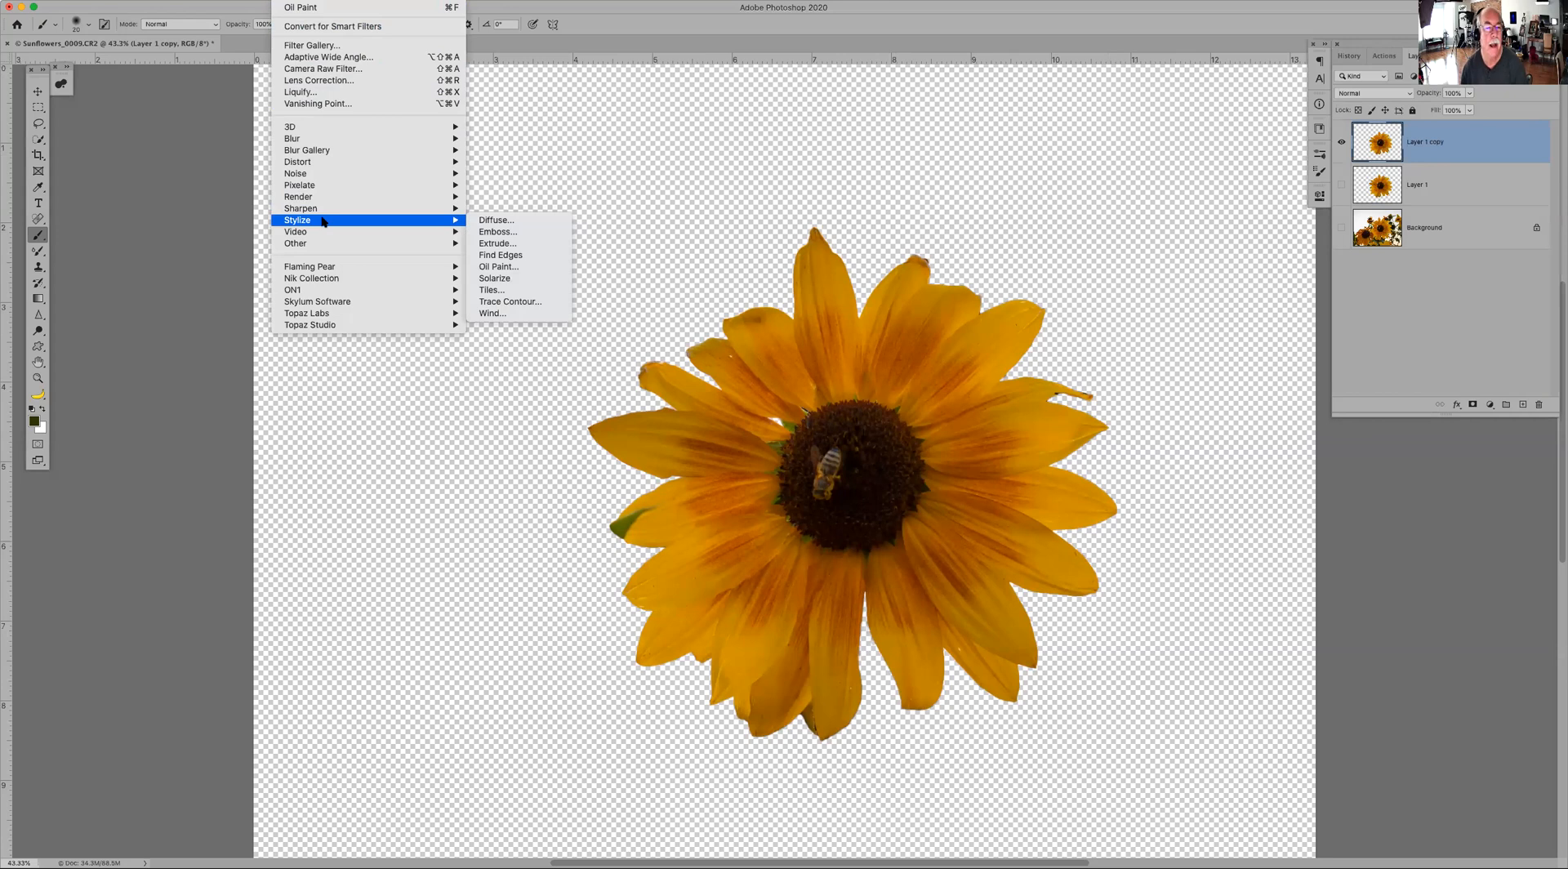
pyautogui.click(511, 266)
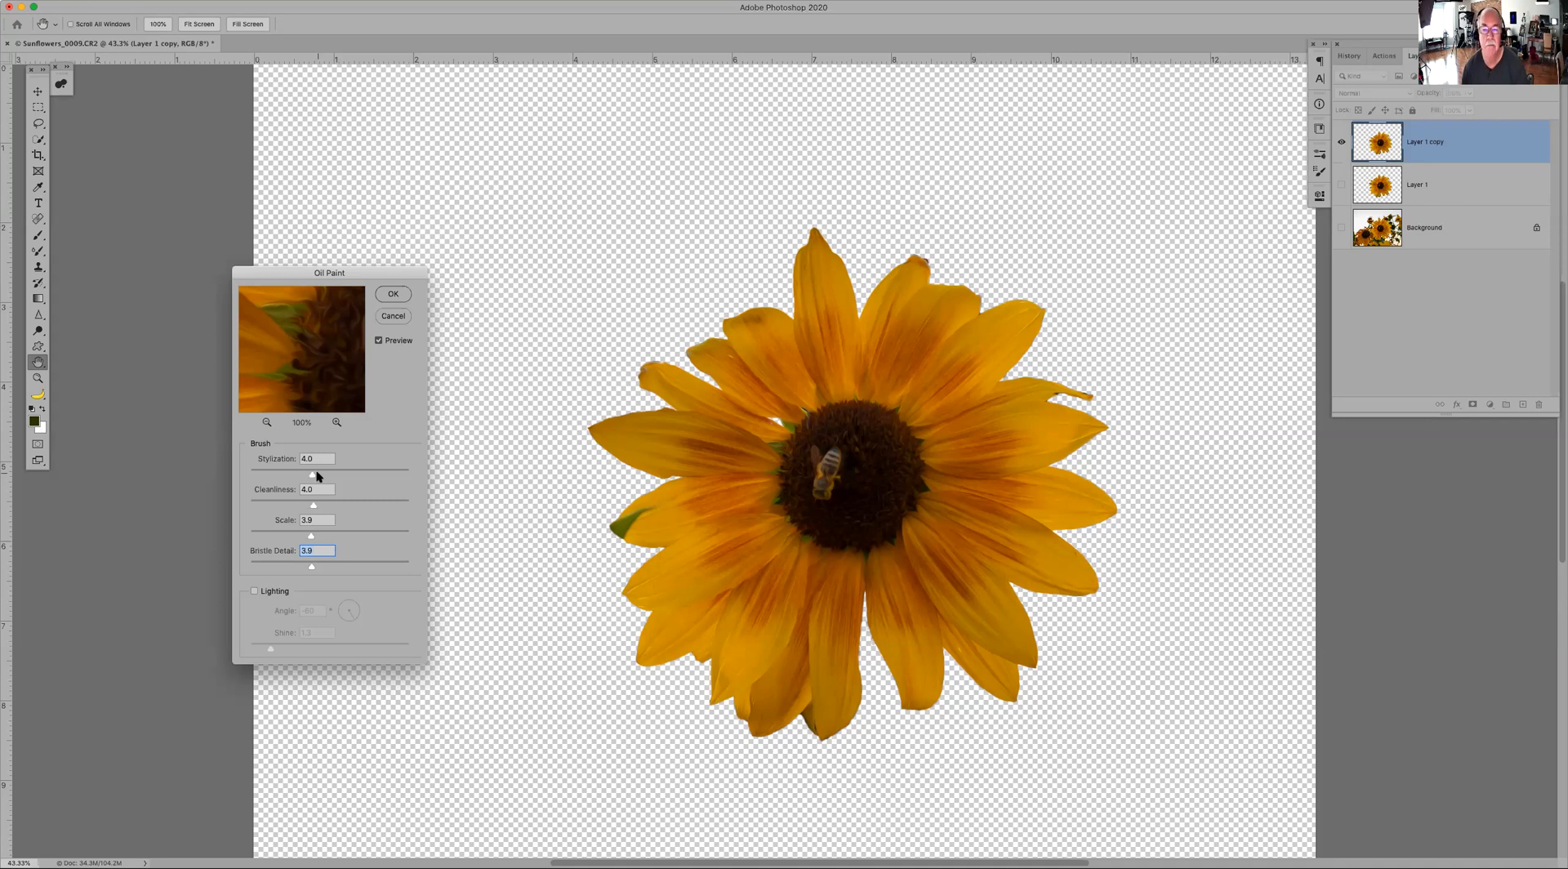
# Step: Apply Oil Paint to the copy with Stylization, Cleanliness and Scale at 10.0 and Bristle Detail at 9.8
pyautogui.moveTo(314, 475); pyautogui.dragTo(421, 467)
pyautogui.click(407, 501)
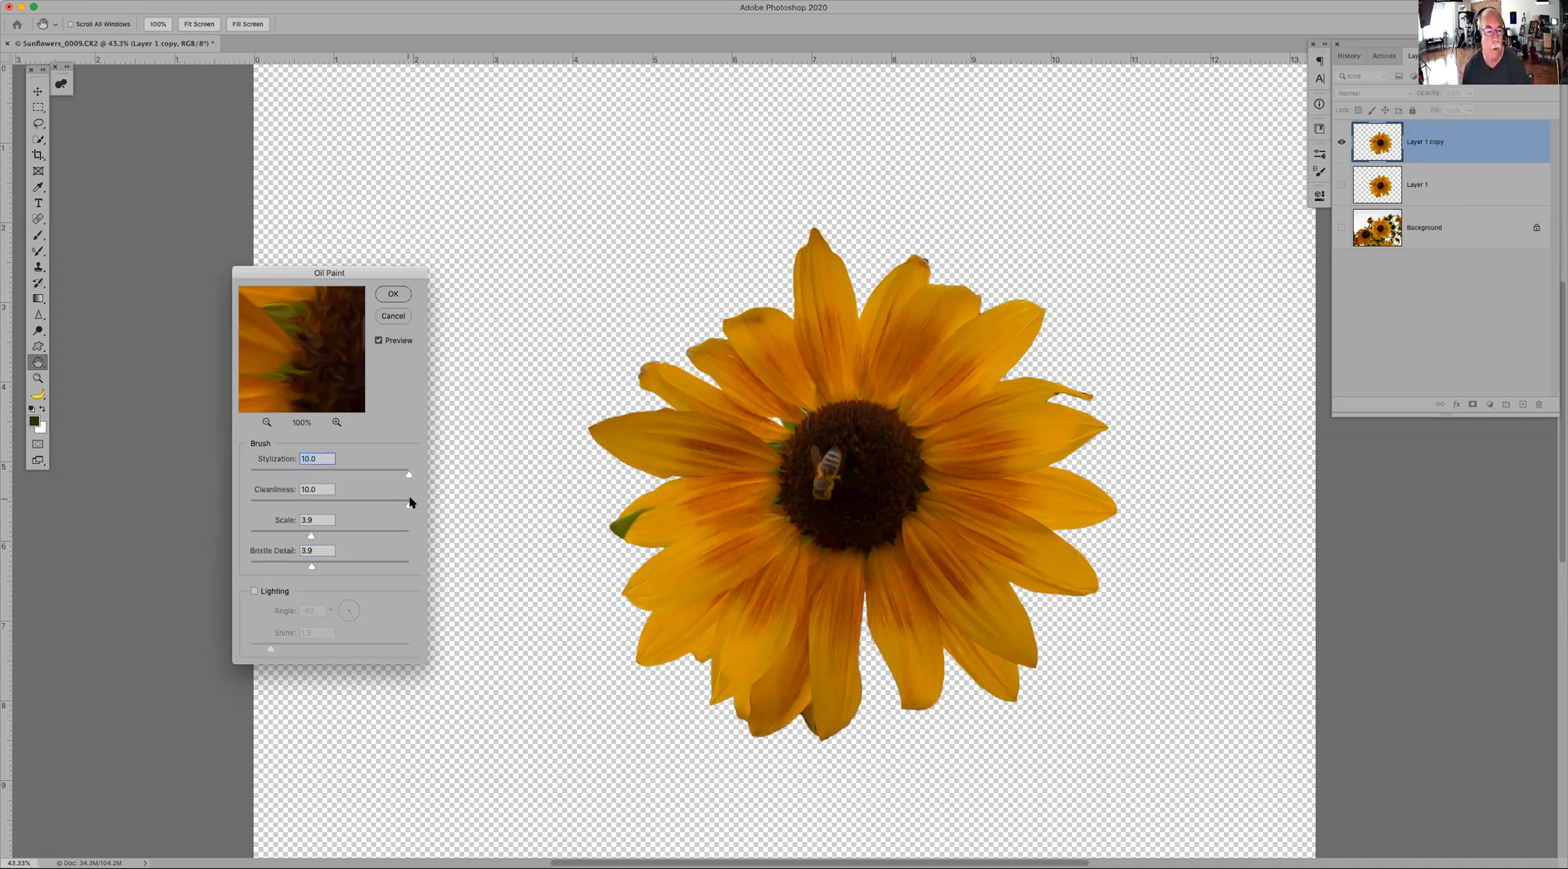
pyautogui.click(409, 533)
pyautogui.click(406, 564)
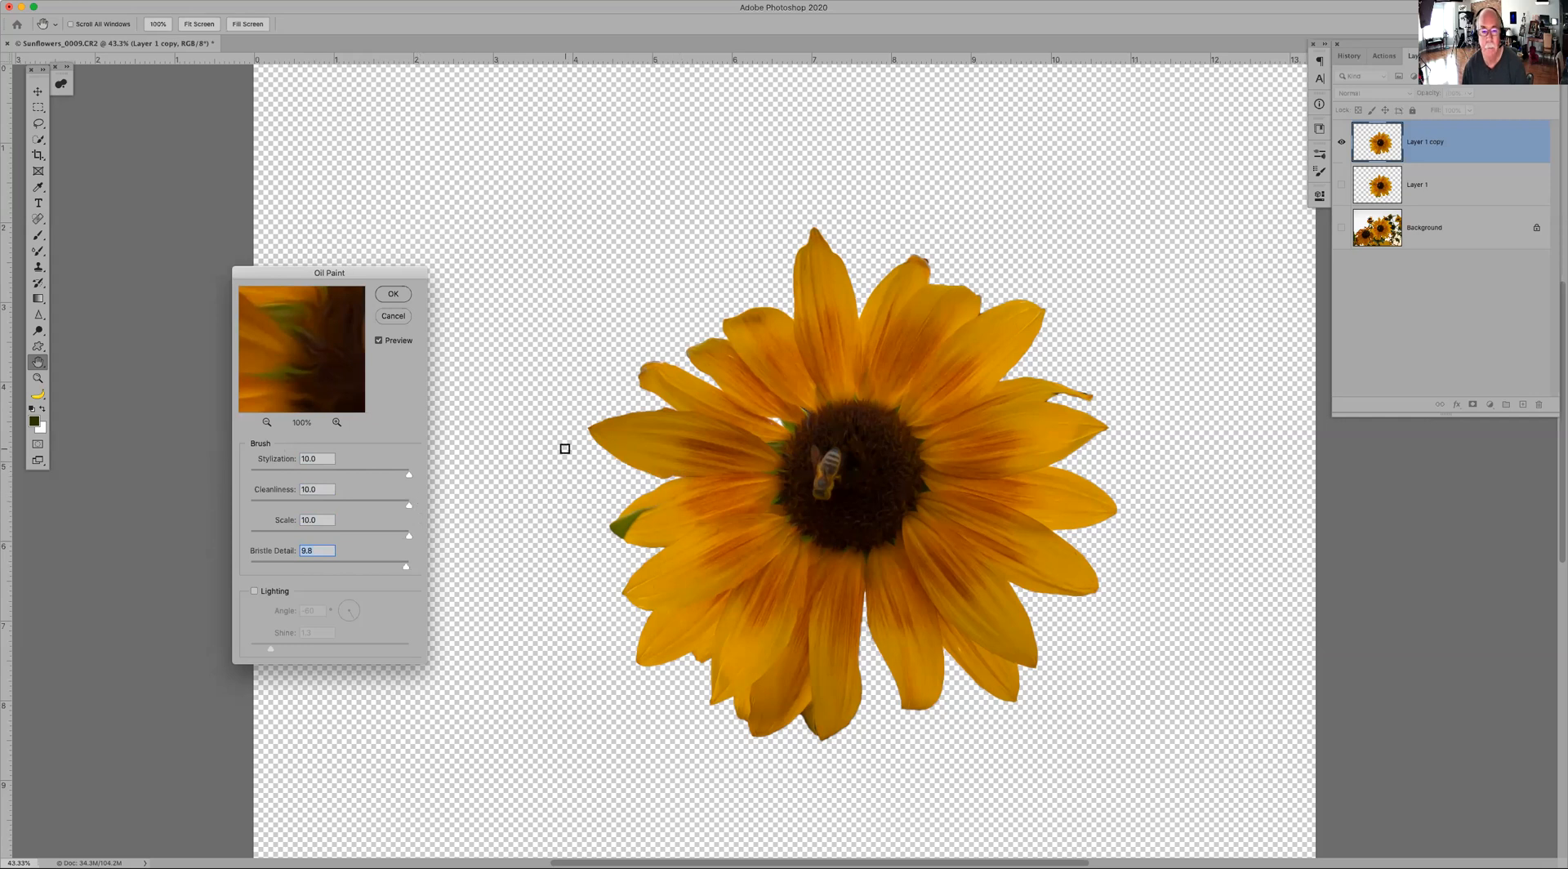
pyautogui.click(395, 295)
# Step: Show Layer 1 again and compare the flower at 100% with the oil-painted copy hidden and shown
pyautogui.press('b')
pyautogui.press('z')
pyautogui.click(916, 442)
pyautogui.click(916, 442)
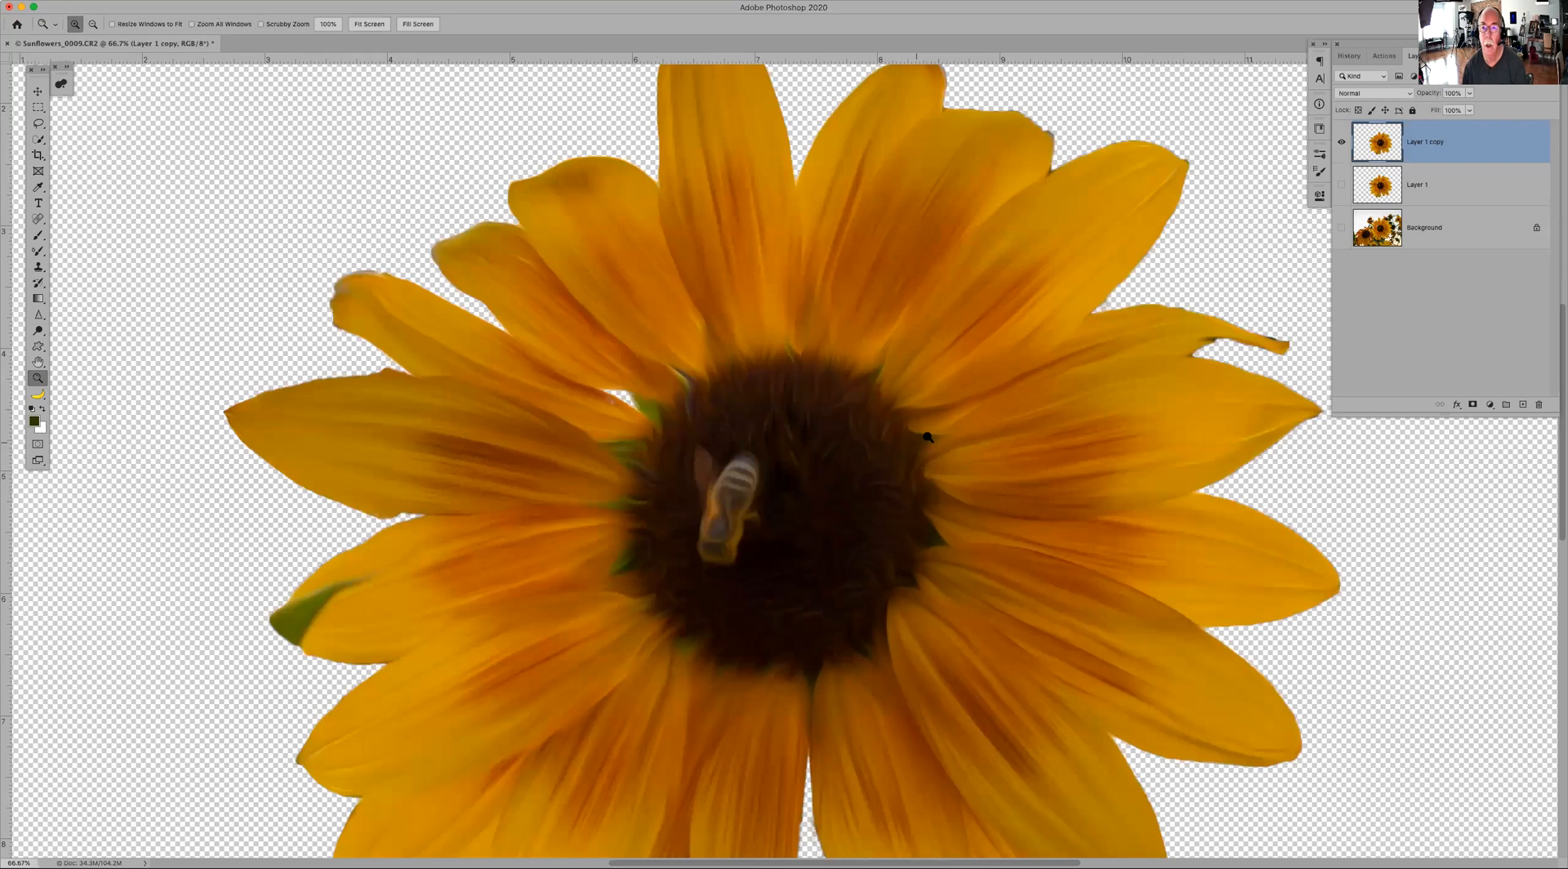
pyautogui.click(1341, 184)
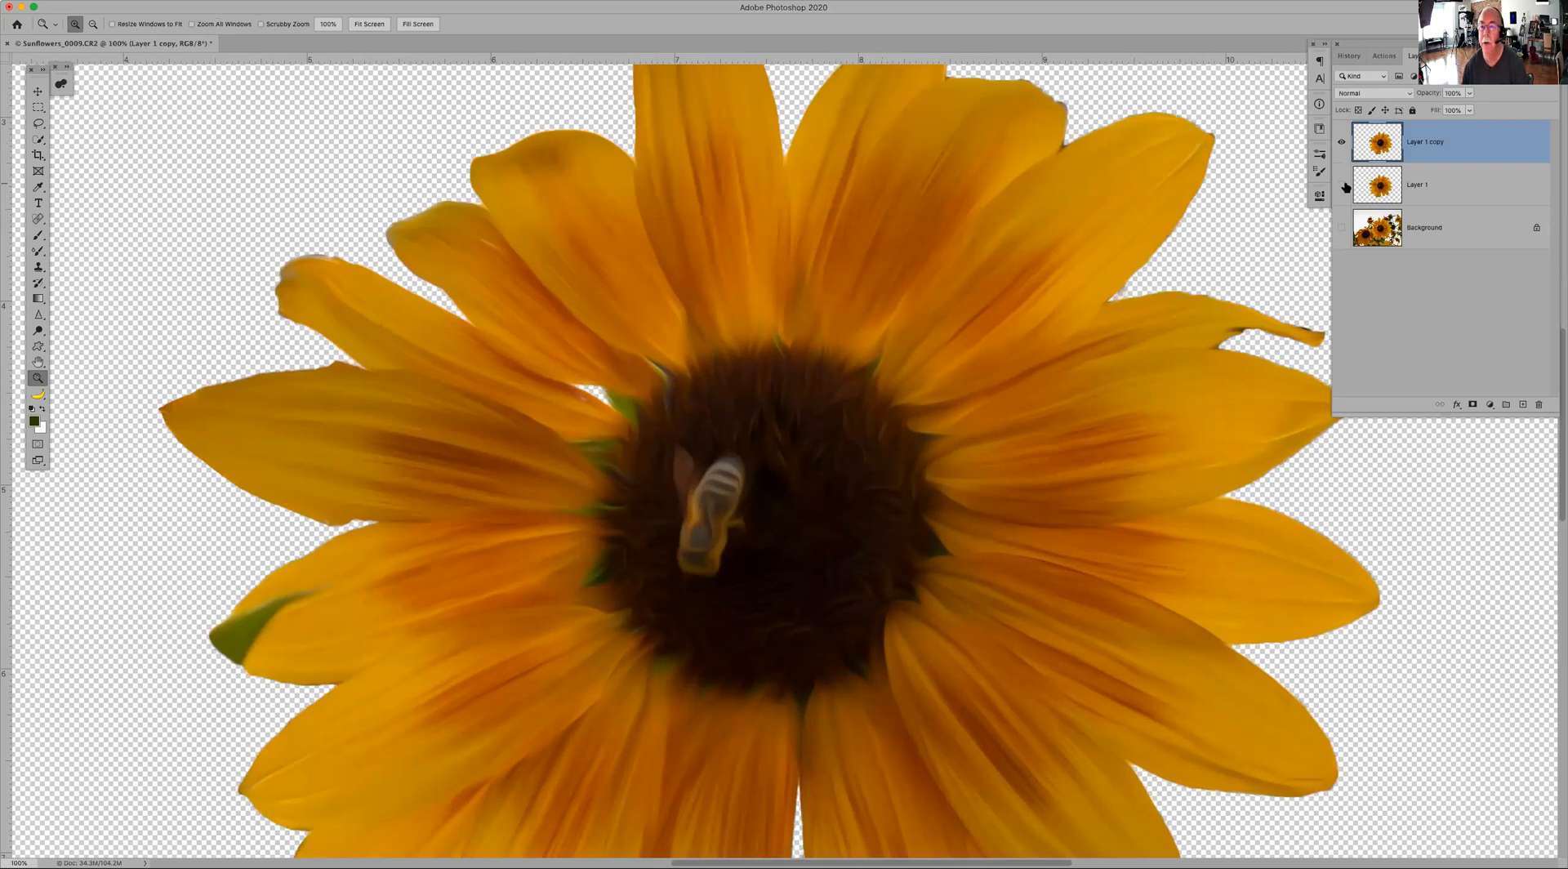
pyautogui.click(1341, 142)
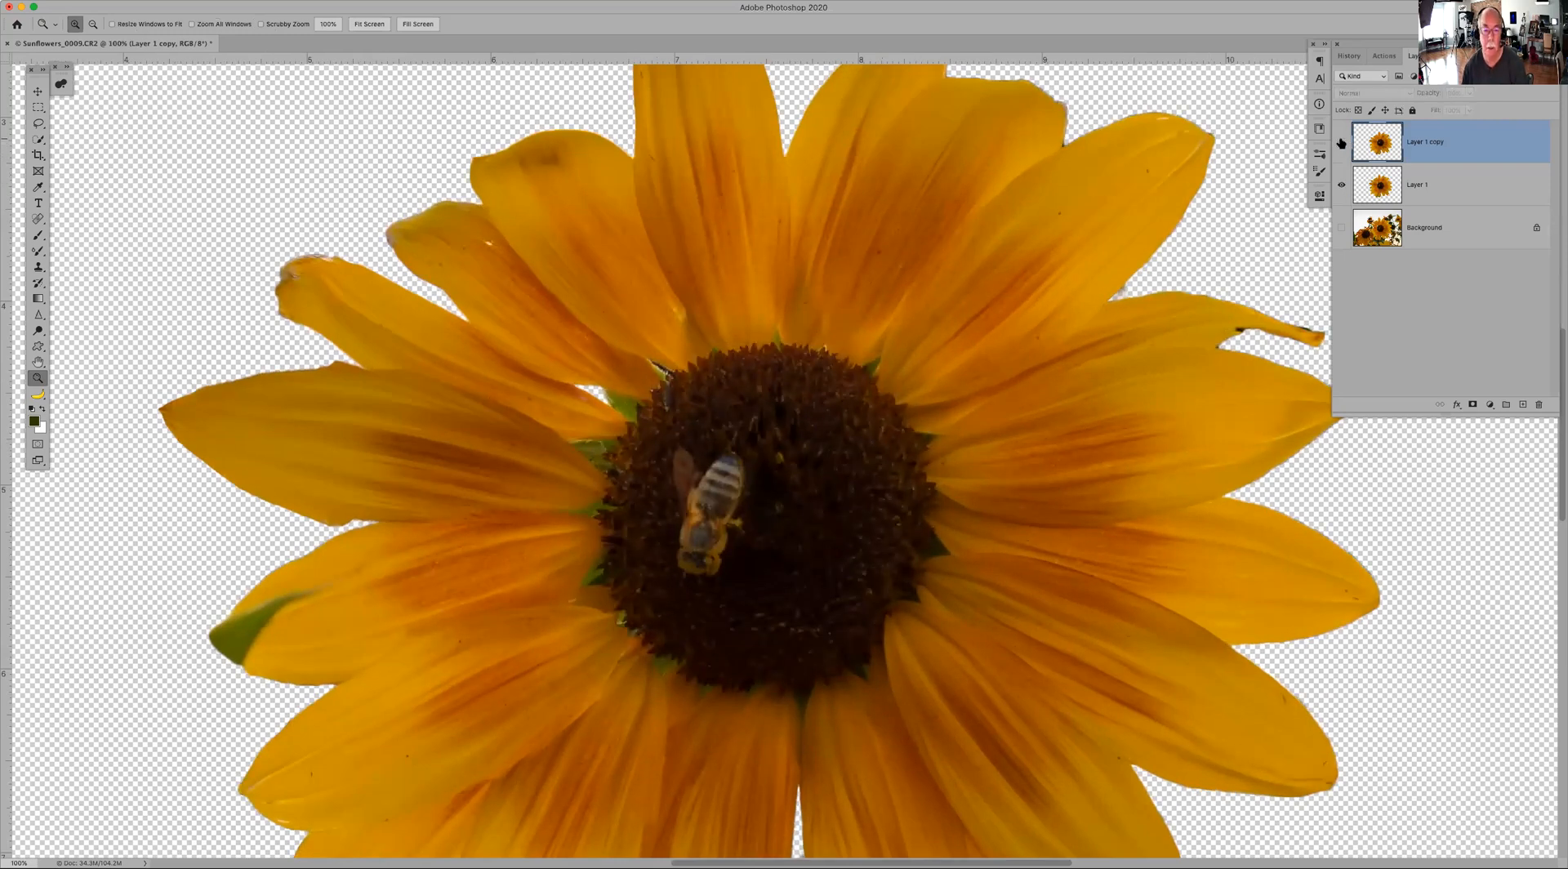
pyautogui.click(1341, 143)
pyautogui.click(1341, 143)
pyautogui.click(1341, 143)
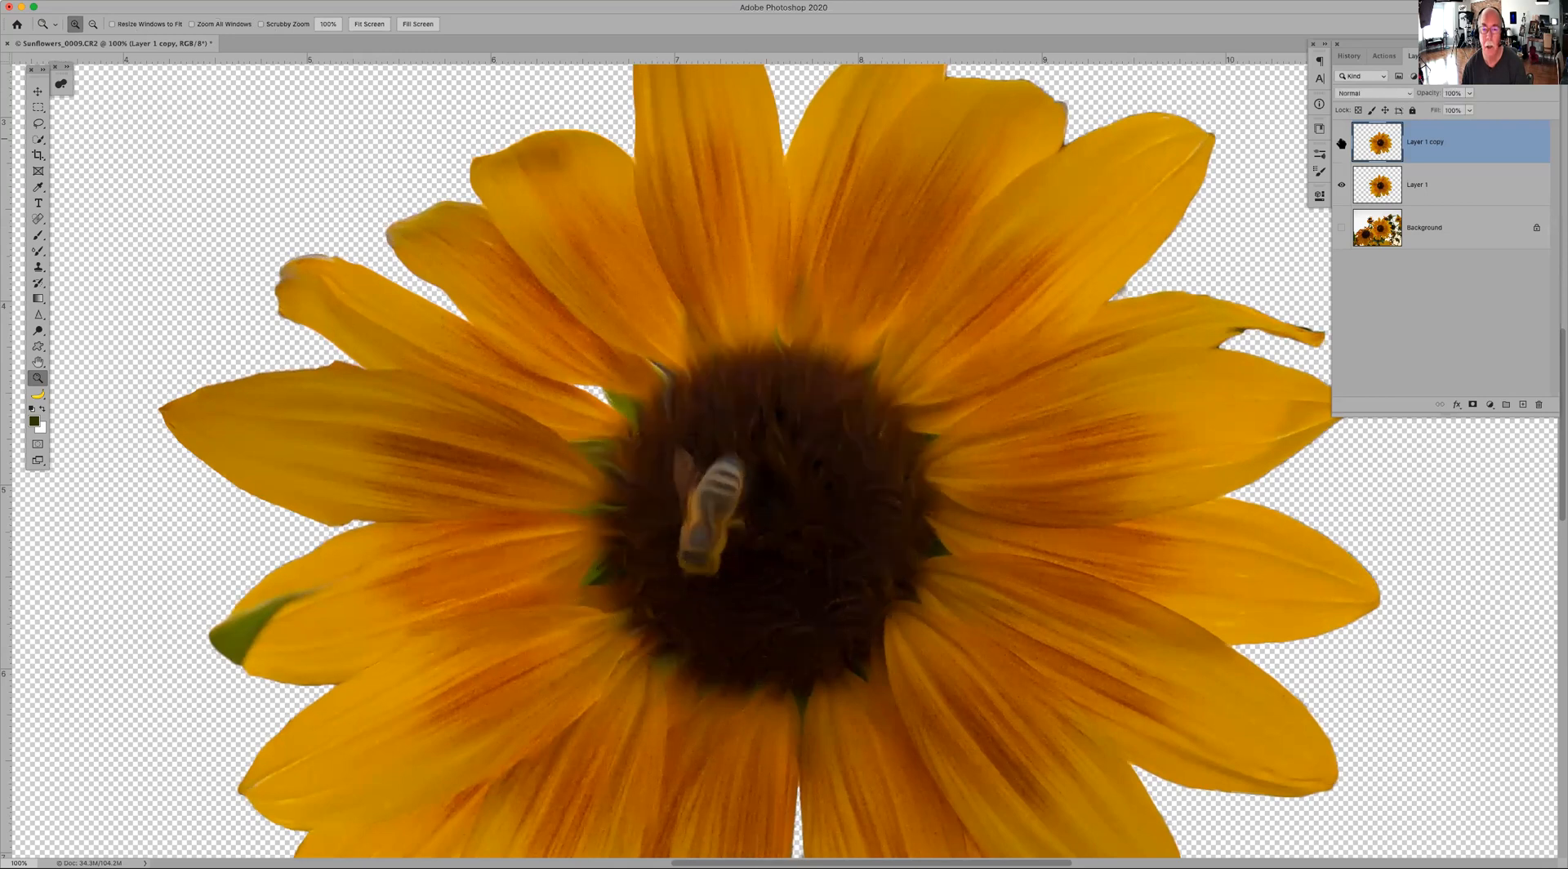
# Step: Add a layer mask to Layer 1 copy and paint black at 20% opacity over the bee to bring back its detail
pyautogui.click(1474, 404)
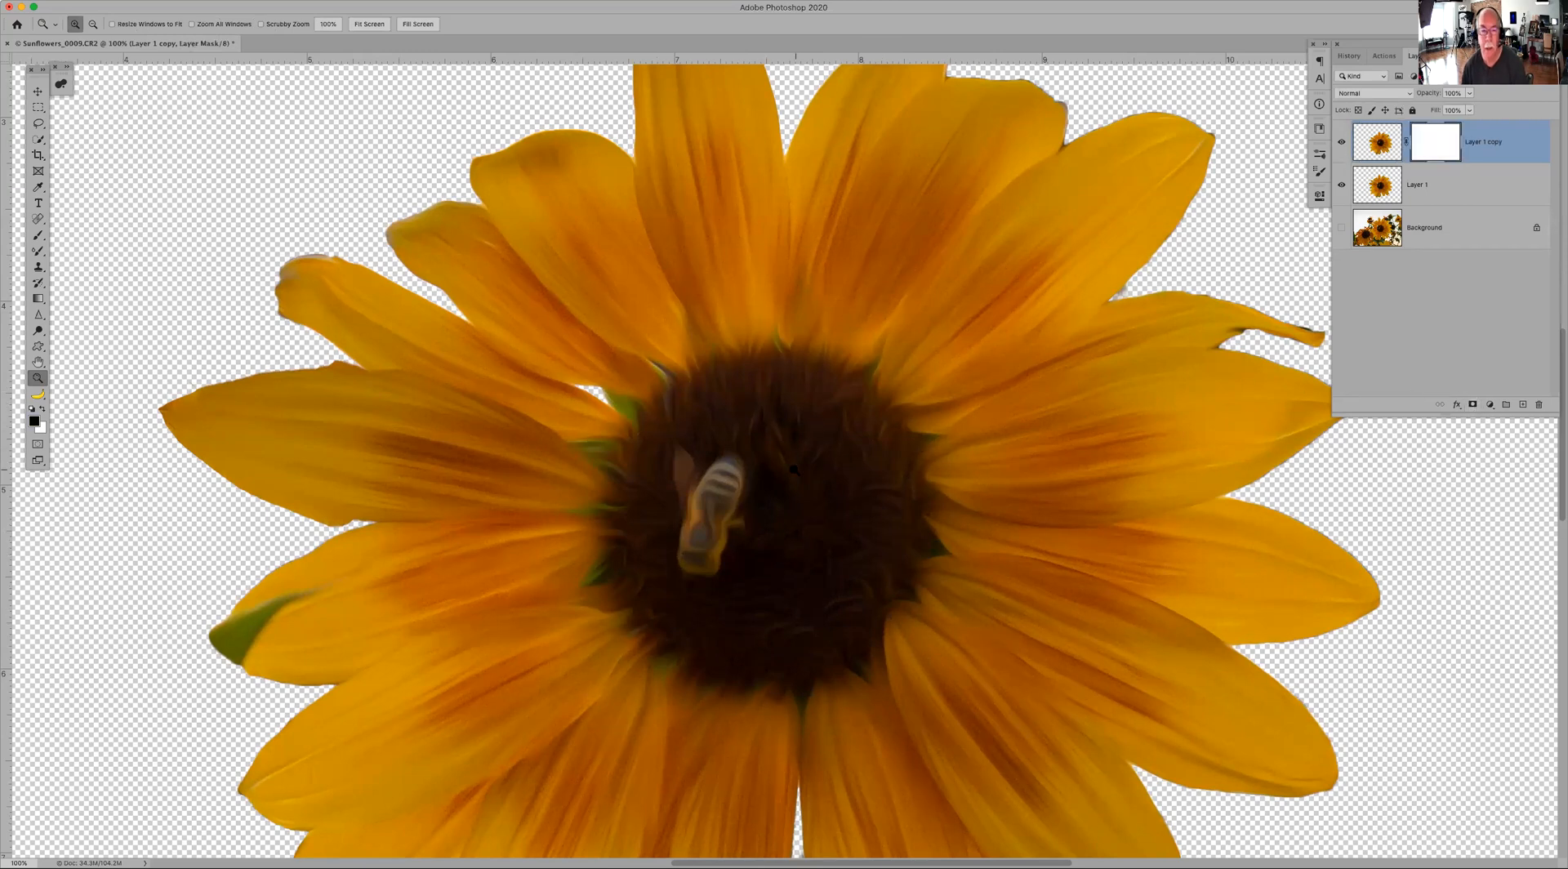
pyautogui.press('b')
pyautogui.press(']')
pyautogui.press(']')
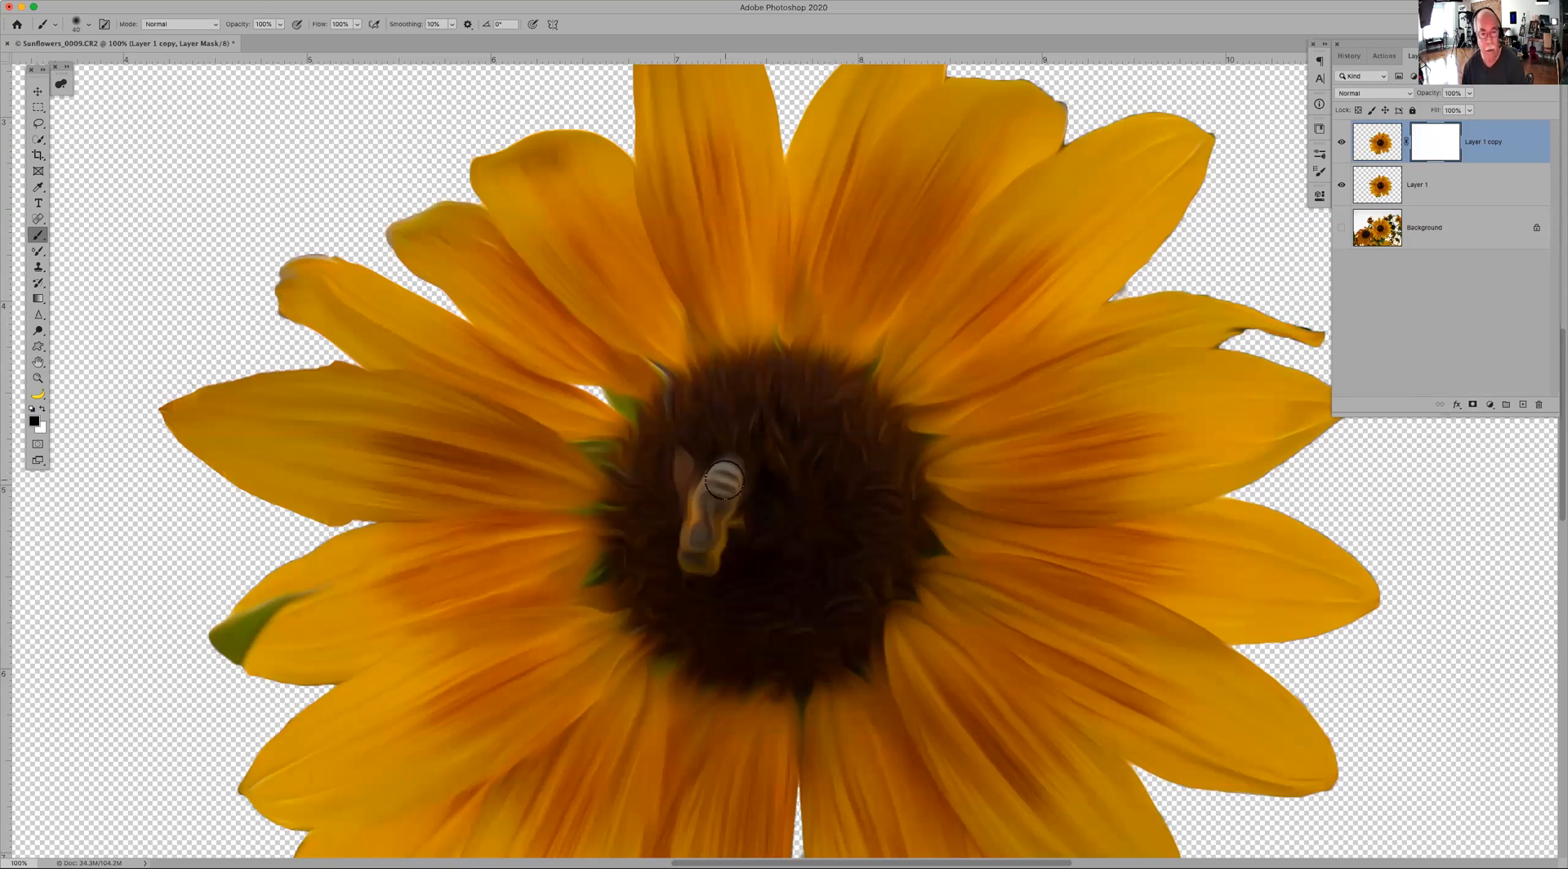
pyautogui.moveTo(723, 480)
pyautogui.mouseDown()
pyautogui.moveTo(708, 547)
pyautogui.moveTo(727, 477)
pyautogui.moveTo(693, 553)
pyautogui.moveTo(695, 492)
pyautogui.moveTo(671, 455)
pyautogui.moveTo(698, 548)
pyautogui.moveTo(724, 518)
pyautogui.moveTo(728, 477)
pyautogui.mouseUp()
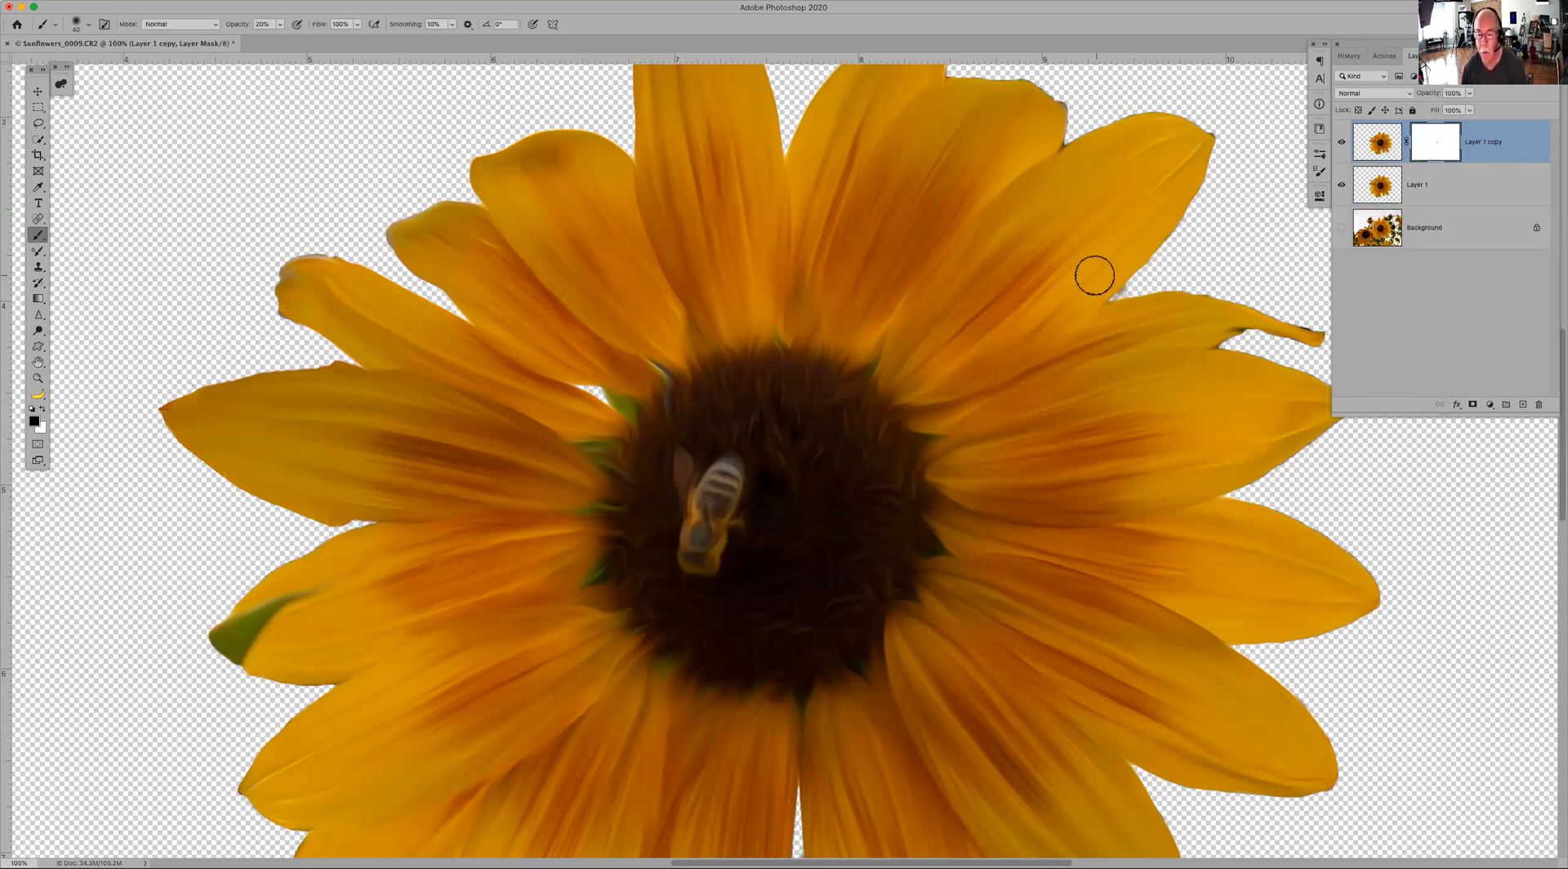
# Step: Add a new empty layer between Layer 1 and the Background
pyautogui.press('super+0')
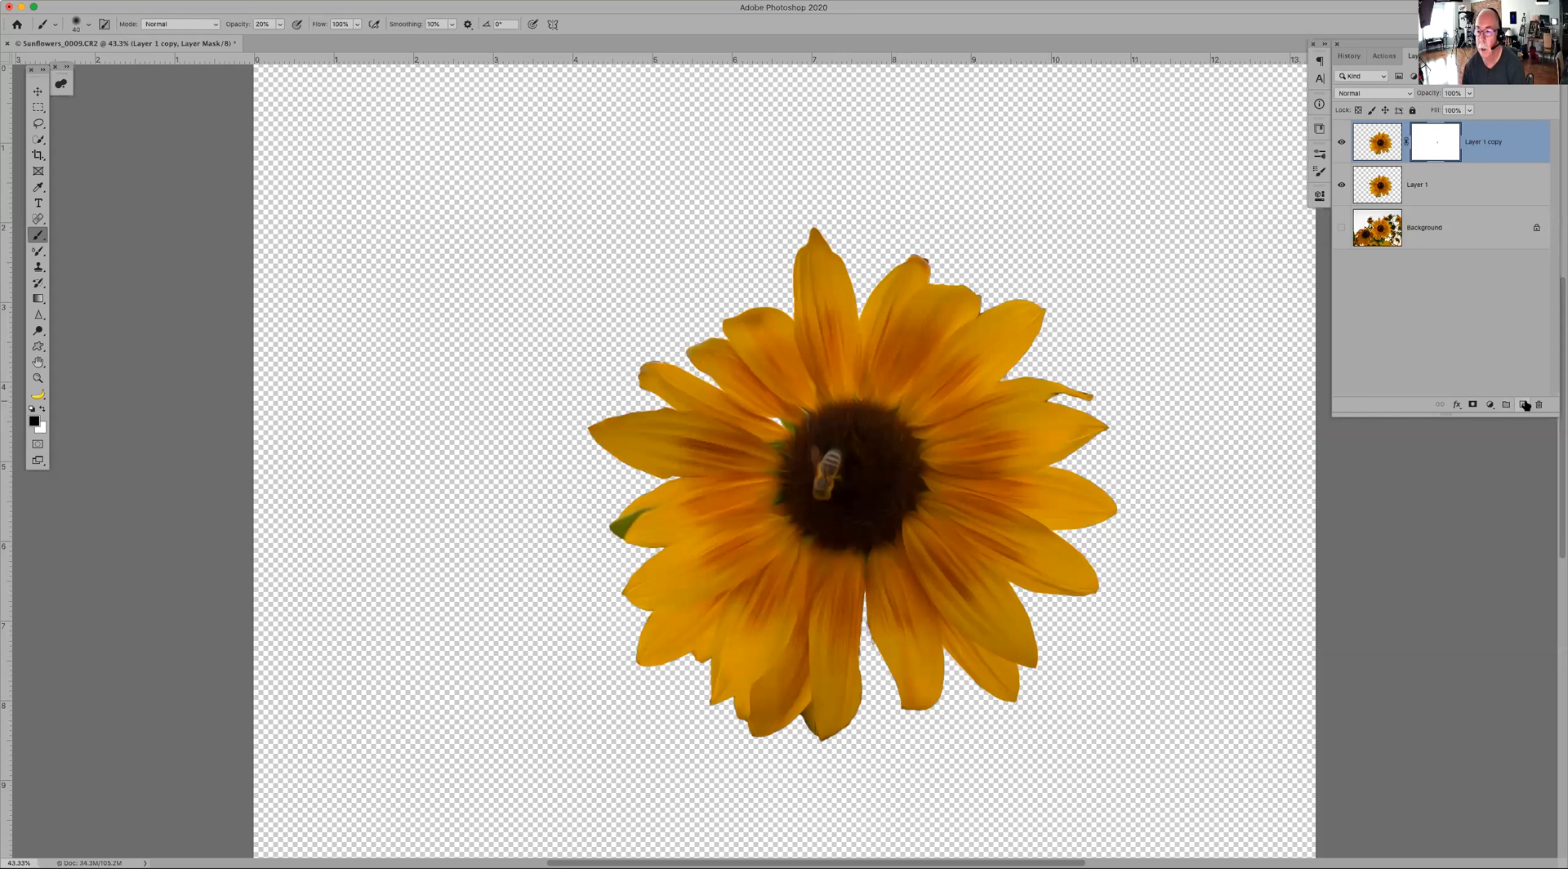
pyautogui.click(1474, 179)
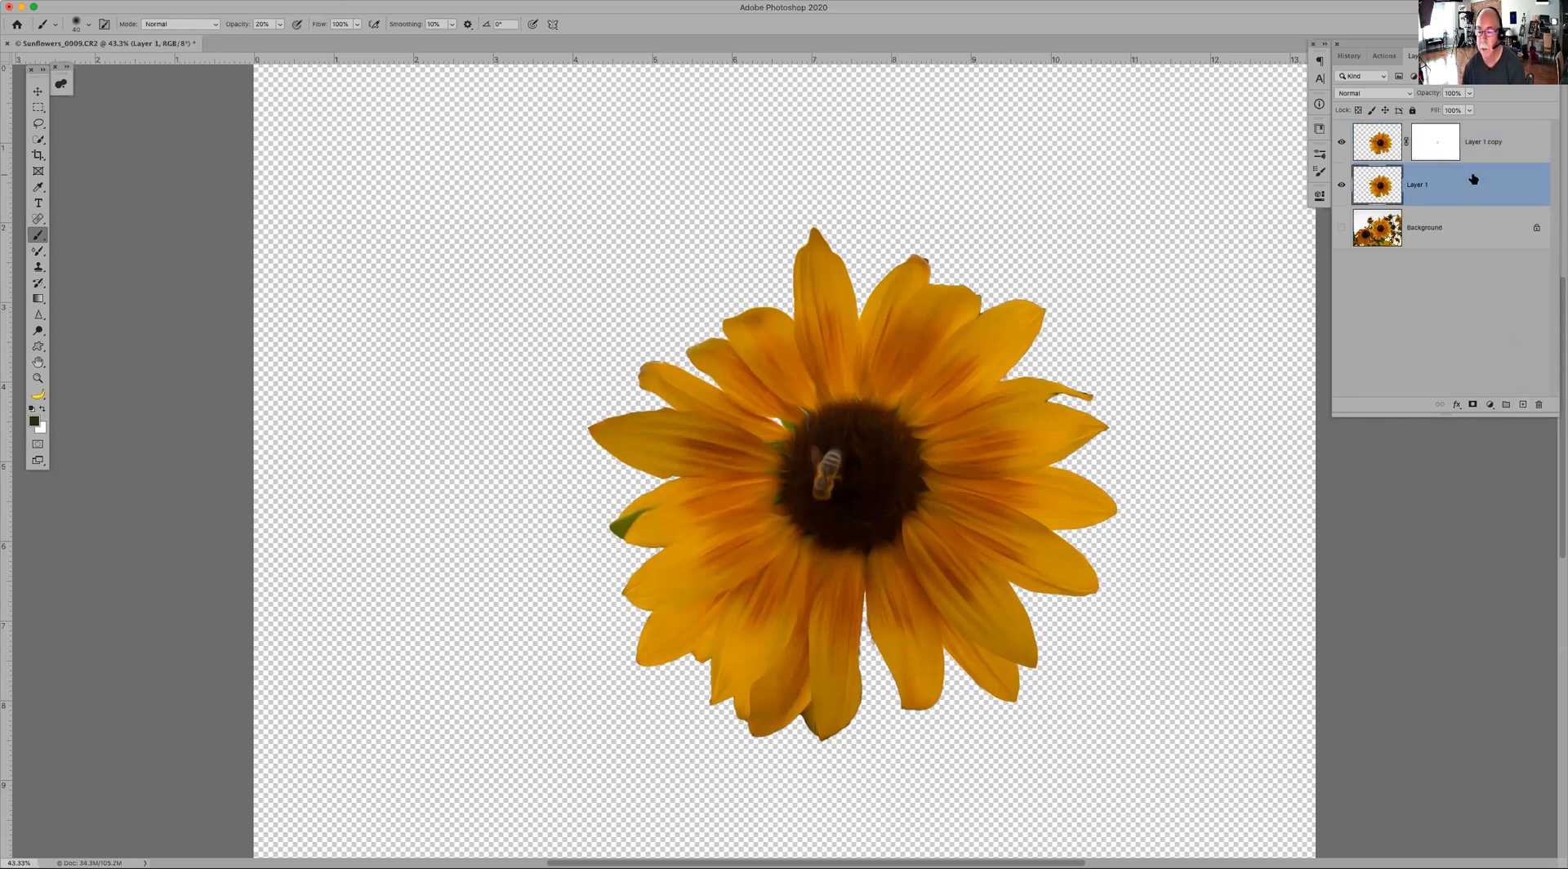
pyautogui.keyDown('super'); pyautogui.click(1523, 405); pyautogui.keyUp('super')
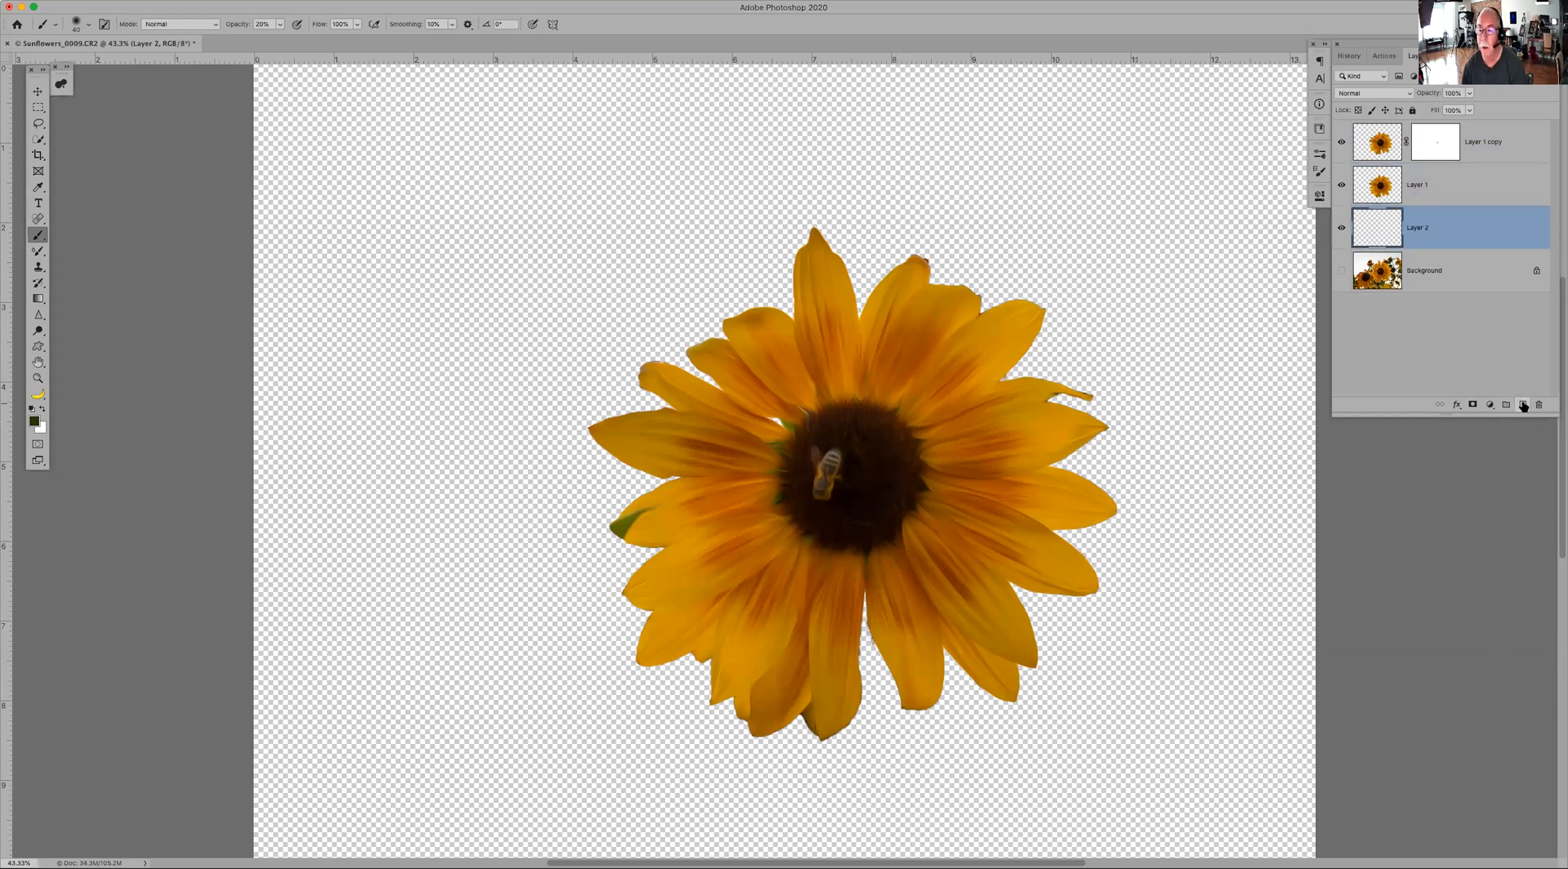
pyautogui.press('Delete')
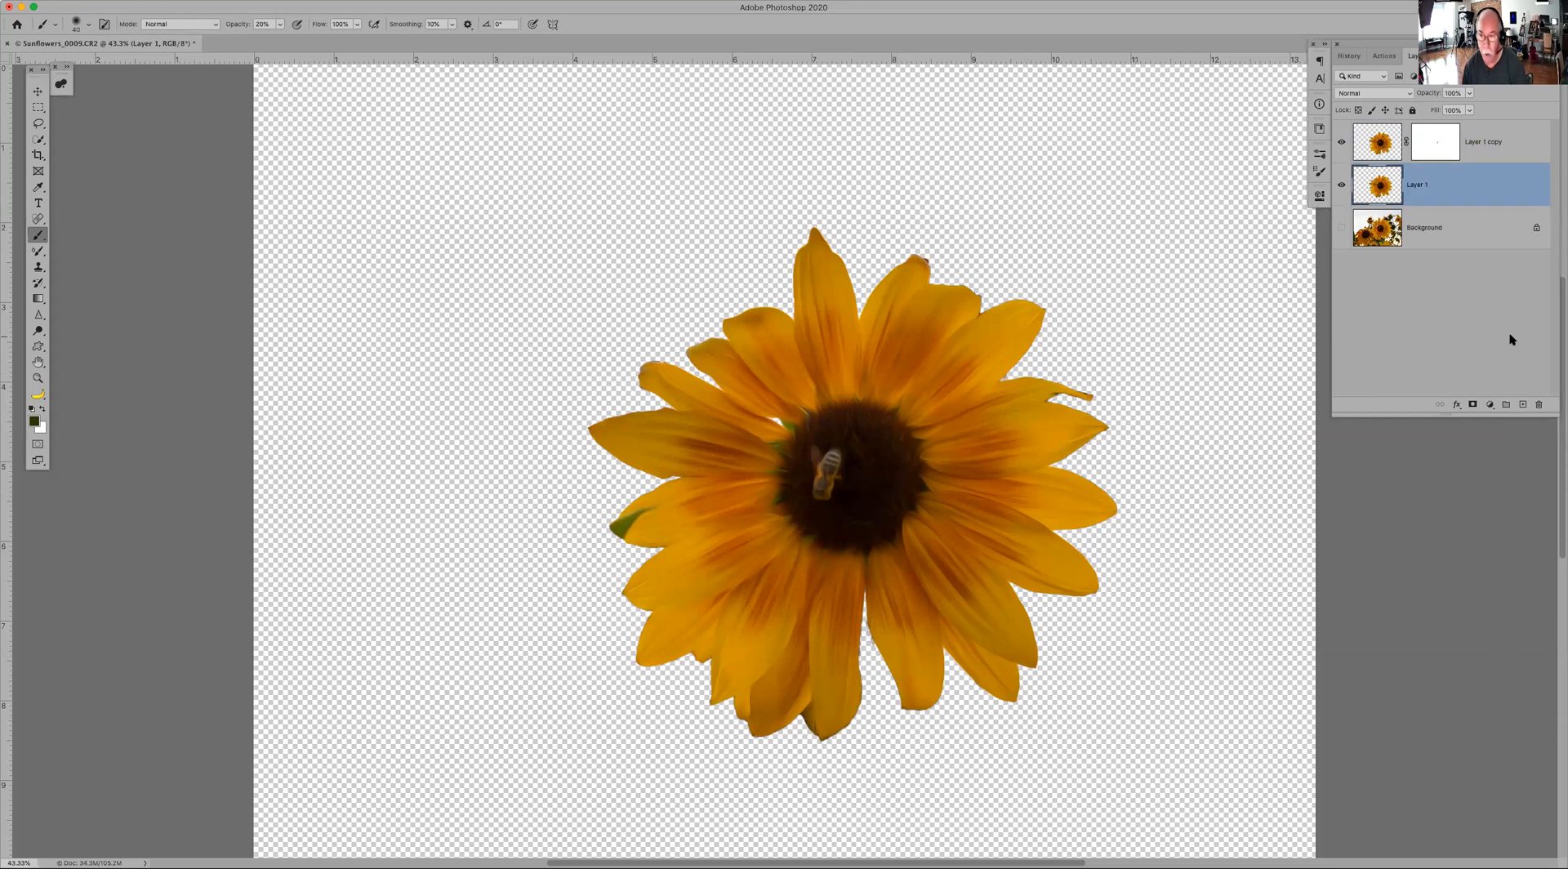
pyautogui.click(1522, 405)
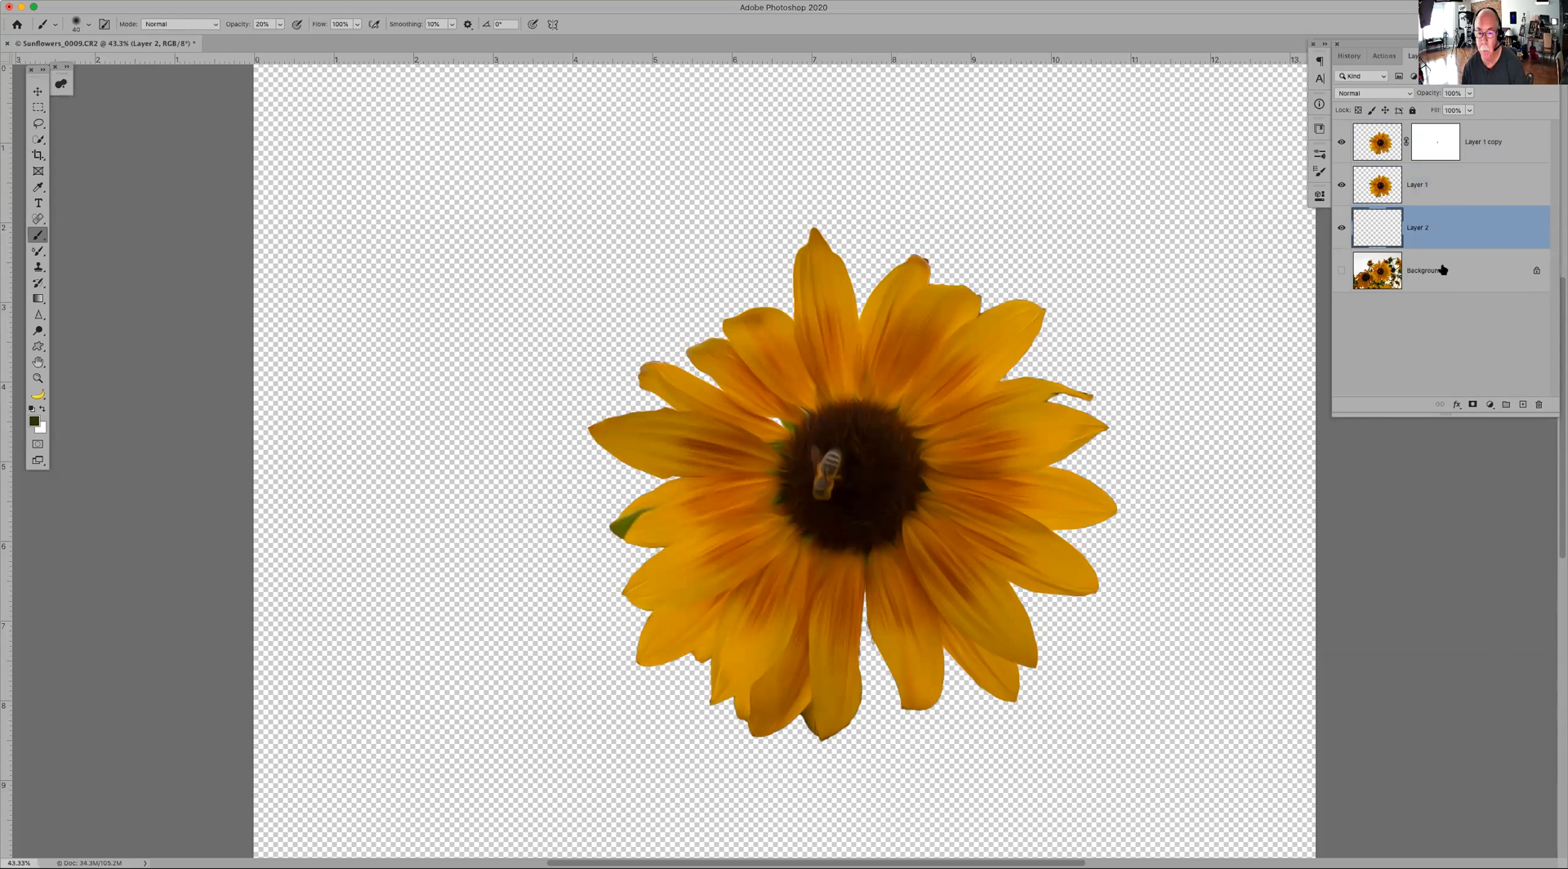
# Step: Sample the green of the flower's leaf tip and set the brush to 100% opacity and 100% hardness
pyautogui.click(623, 529)
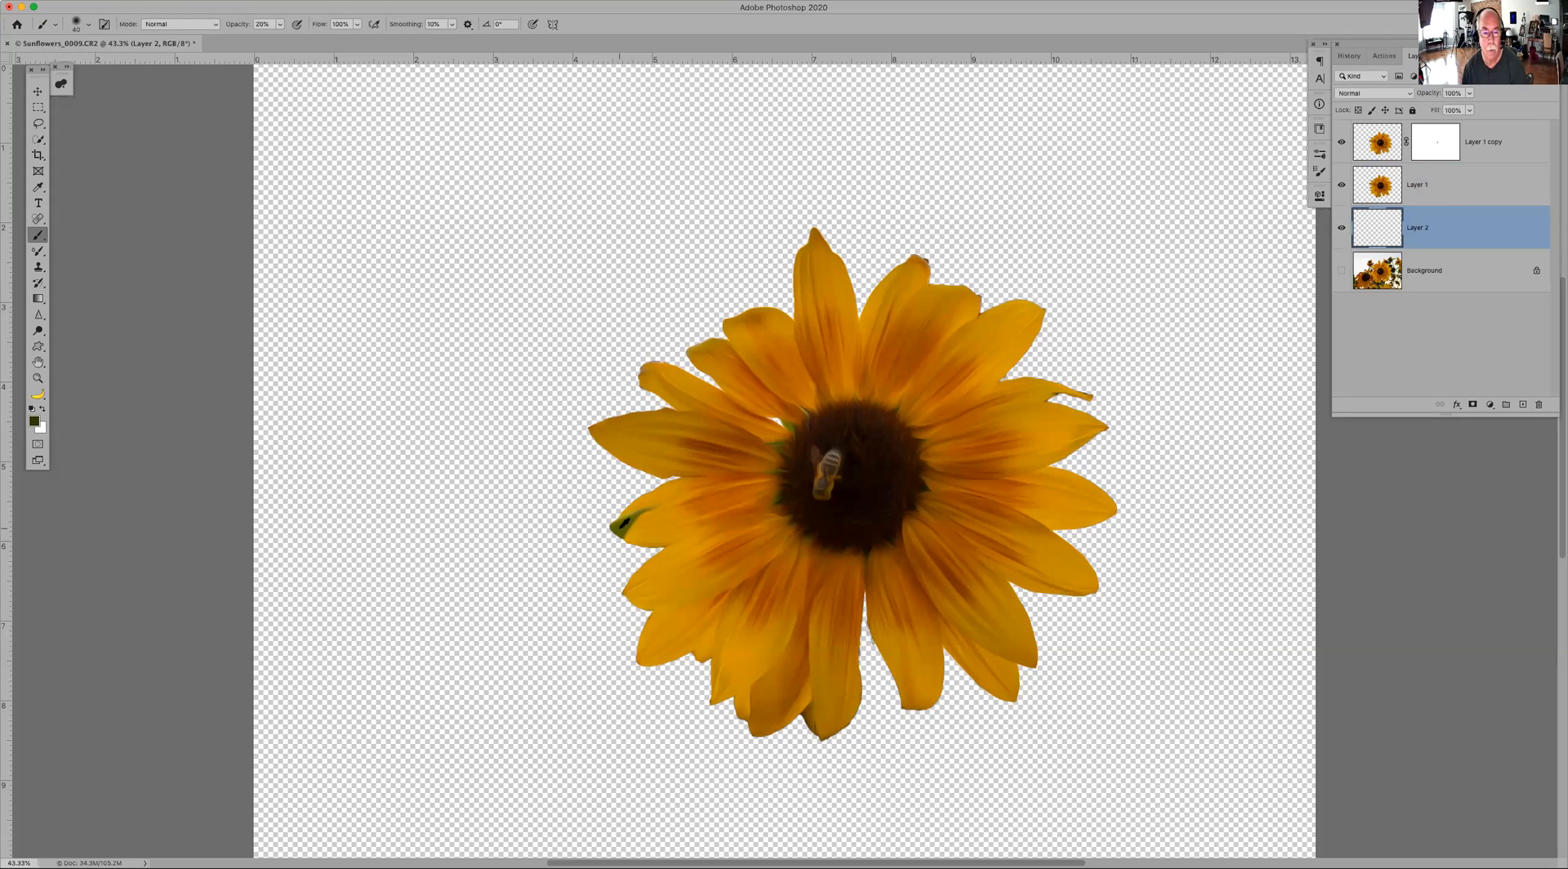
pyautogui.keyDown('alt'); pyautogui.click(620, 526); pyautogui.keyUp('alt')
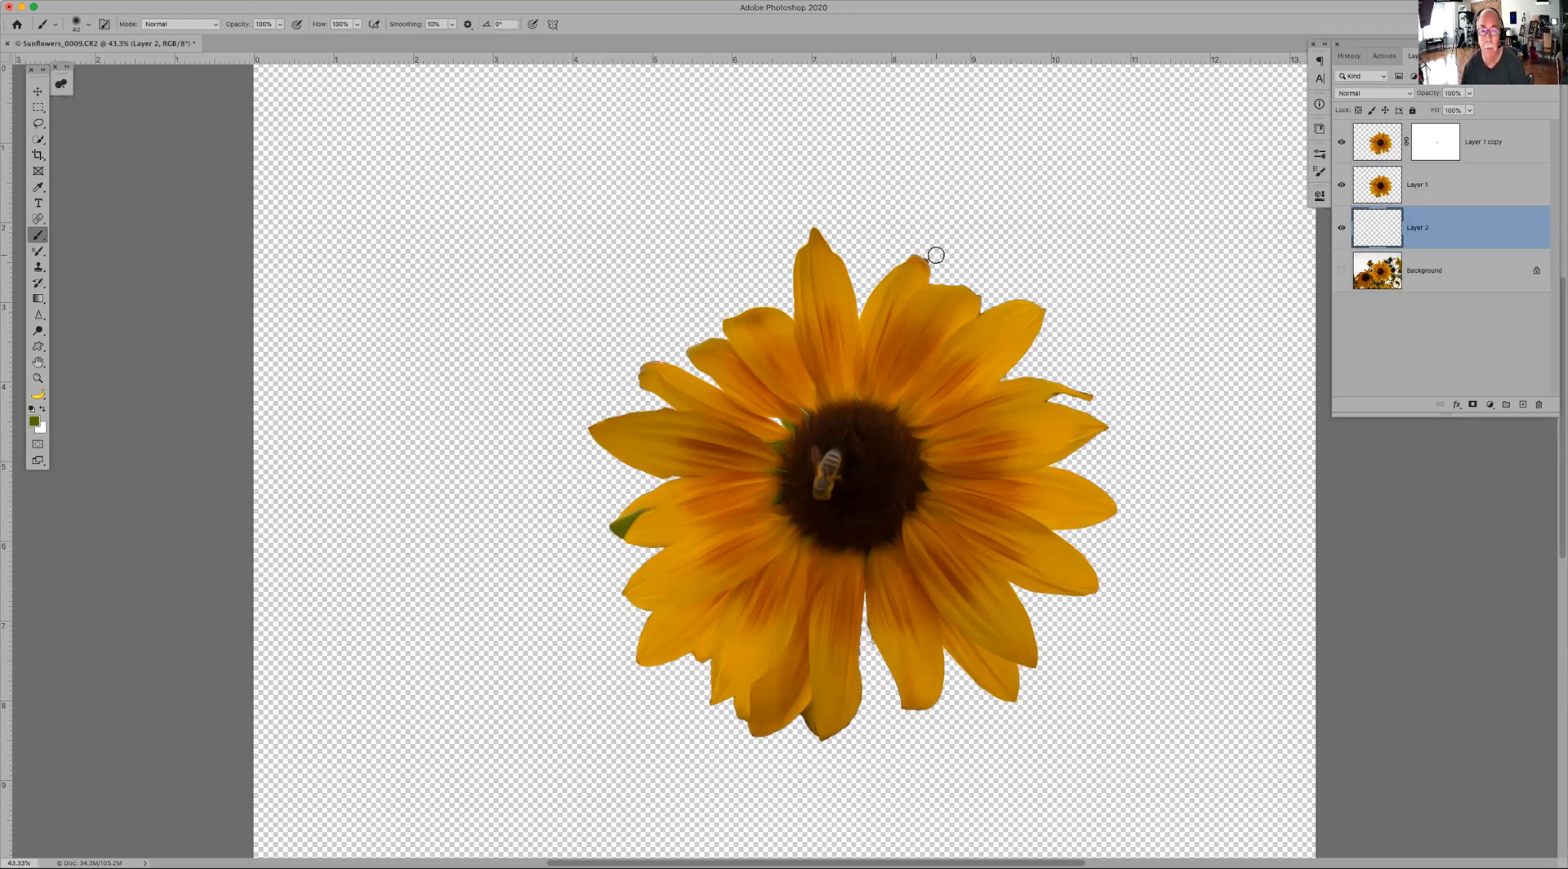
pyautogui.rightClick(957, 166)
pyautogui.moveTo(612, 162); pyautogui.dragTo(688, 162)
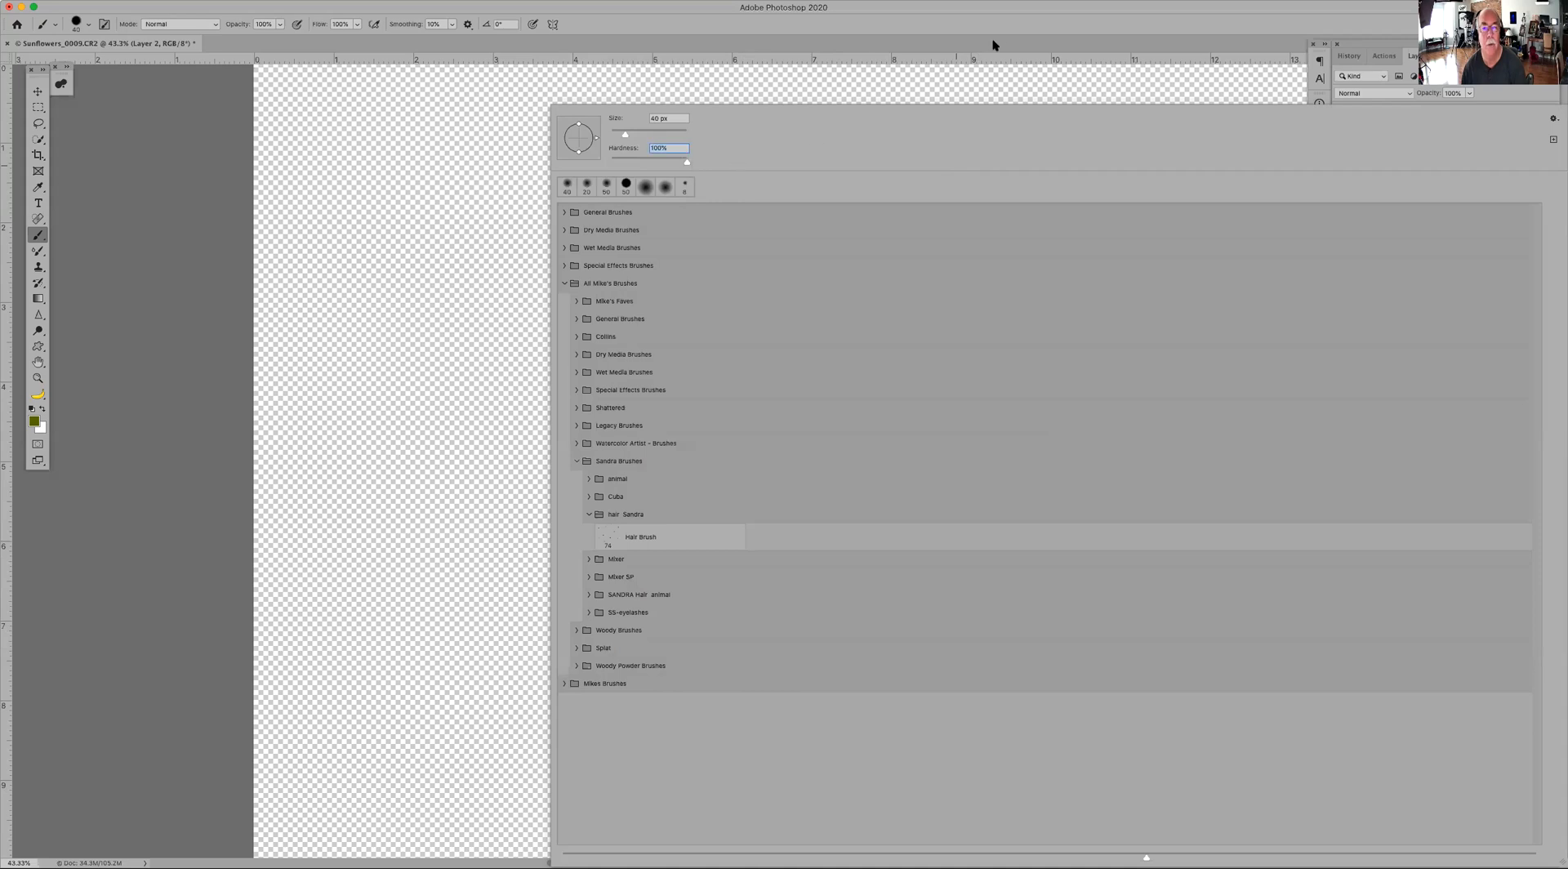
pyautogui.click(1003, 30)
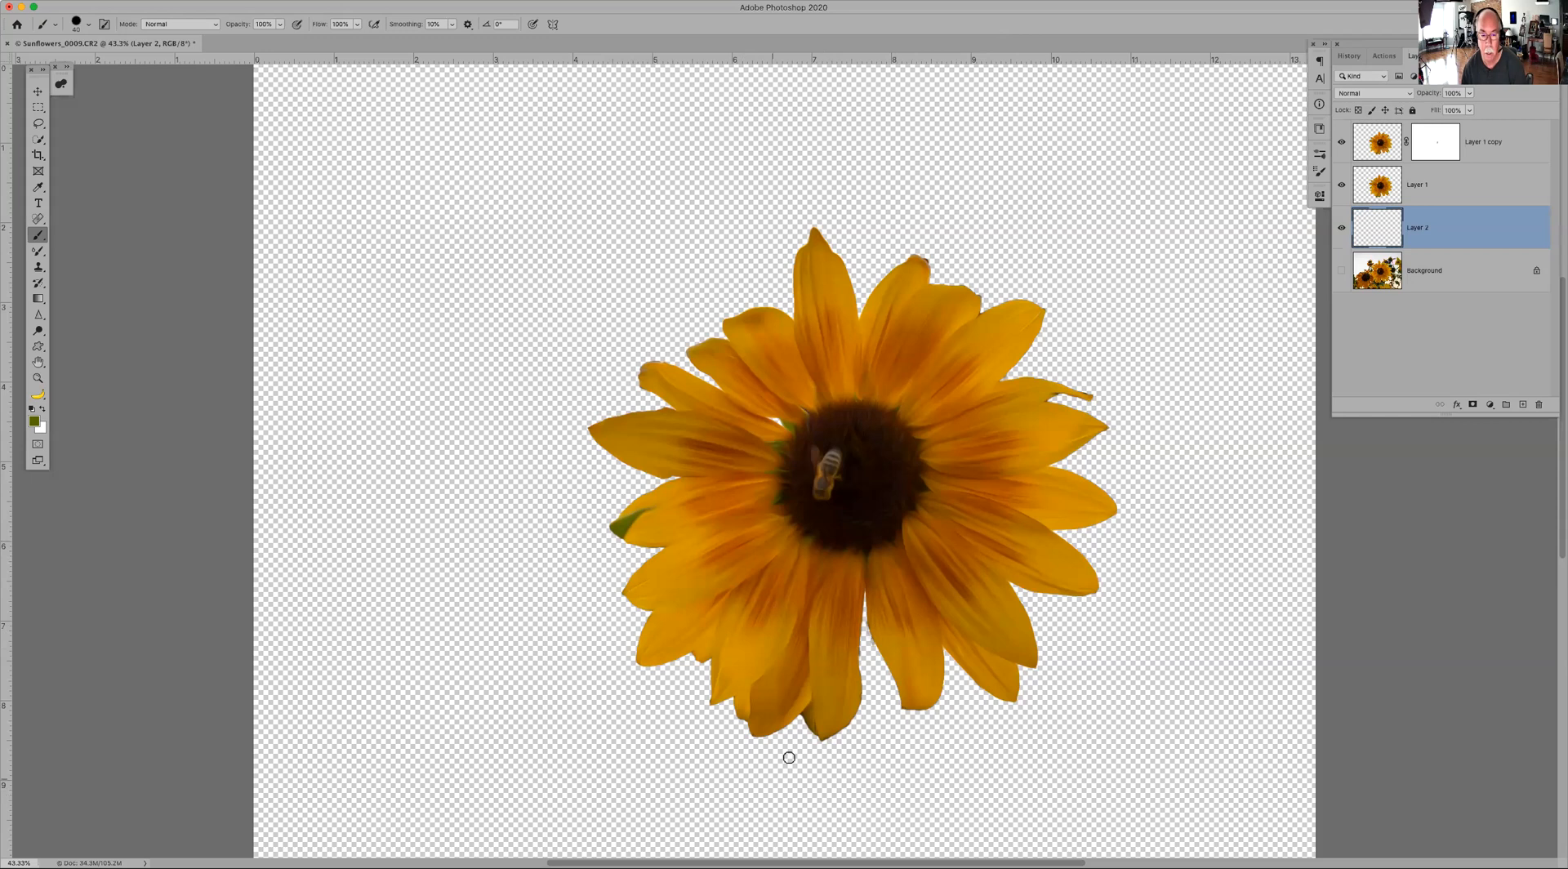
# Step: Enlarge the brush to 100 px and paint a green stem on Layer 2 from beneath the petals down to the canvas edge
pyautogui.press(']')
pyautogui.press(']')
pyautogui.press(']')
pyautogui.press(']')
pyautogui.press(']')
pyautogui.press(']')
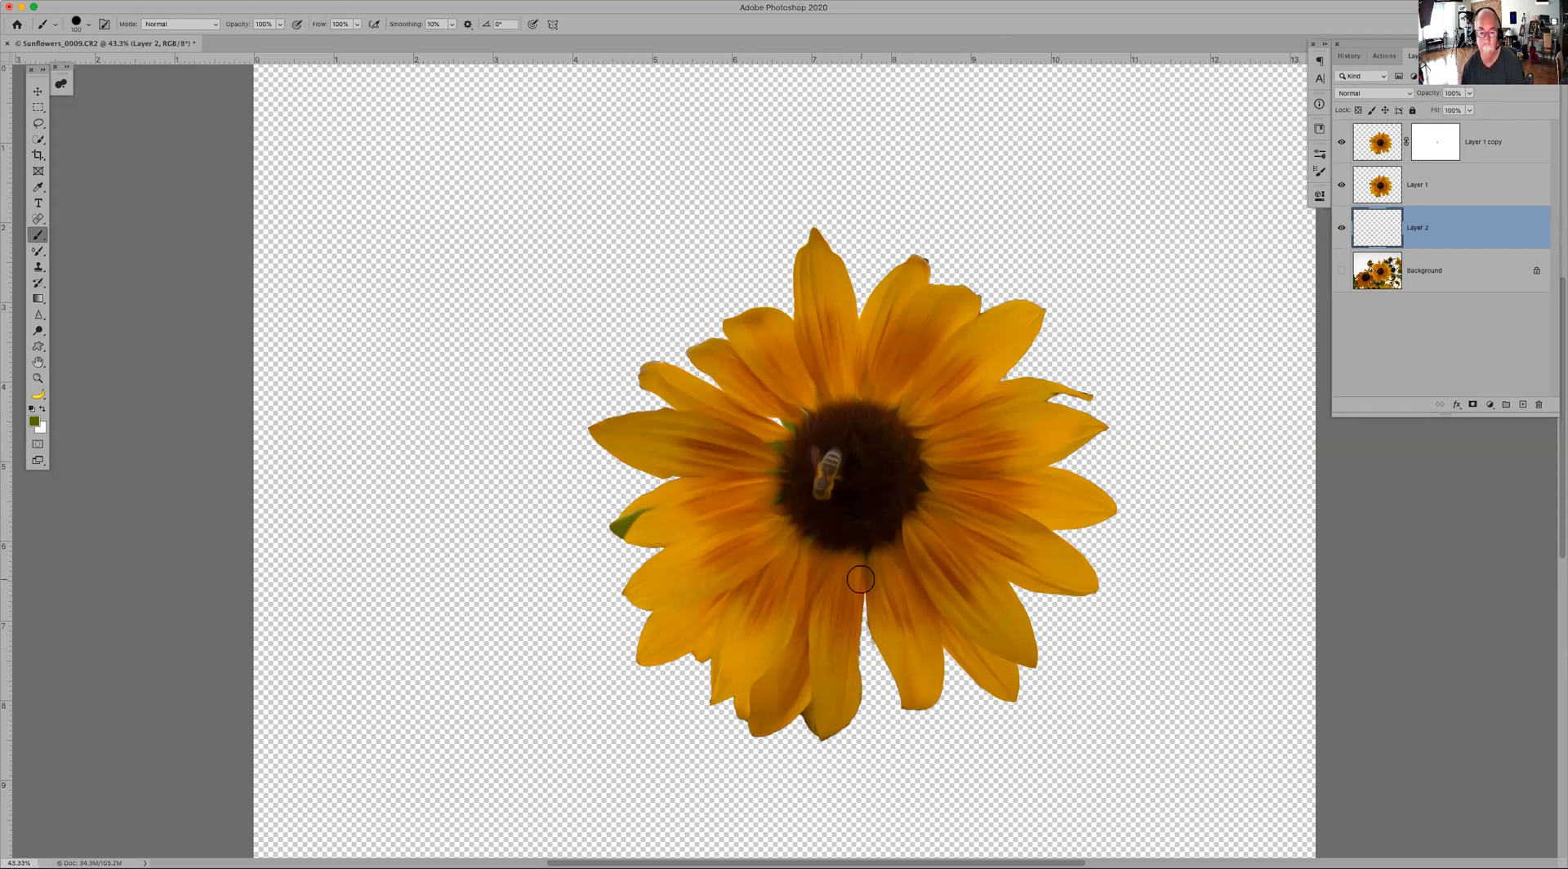
pyautogui.moveTo(862, 576)
pyautogui.mouseDown()
pyautogui.moveTo(887, 675)
pyautogui.moveTo(893, 851)
pyautogui.mouseUp()
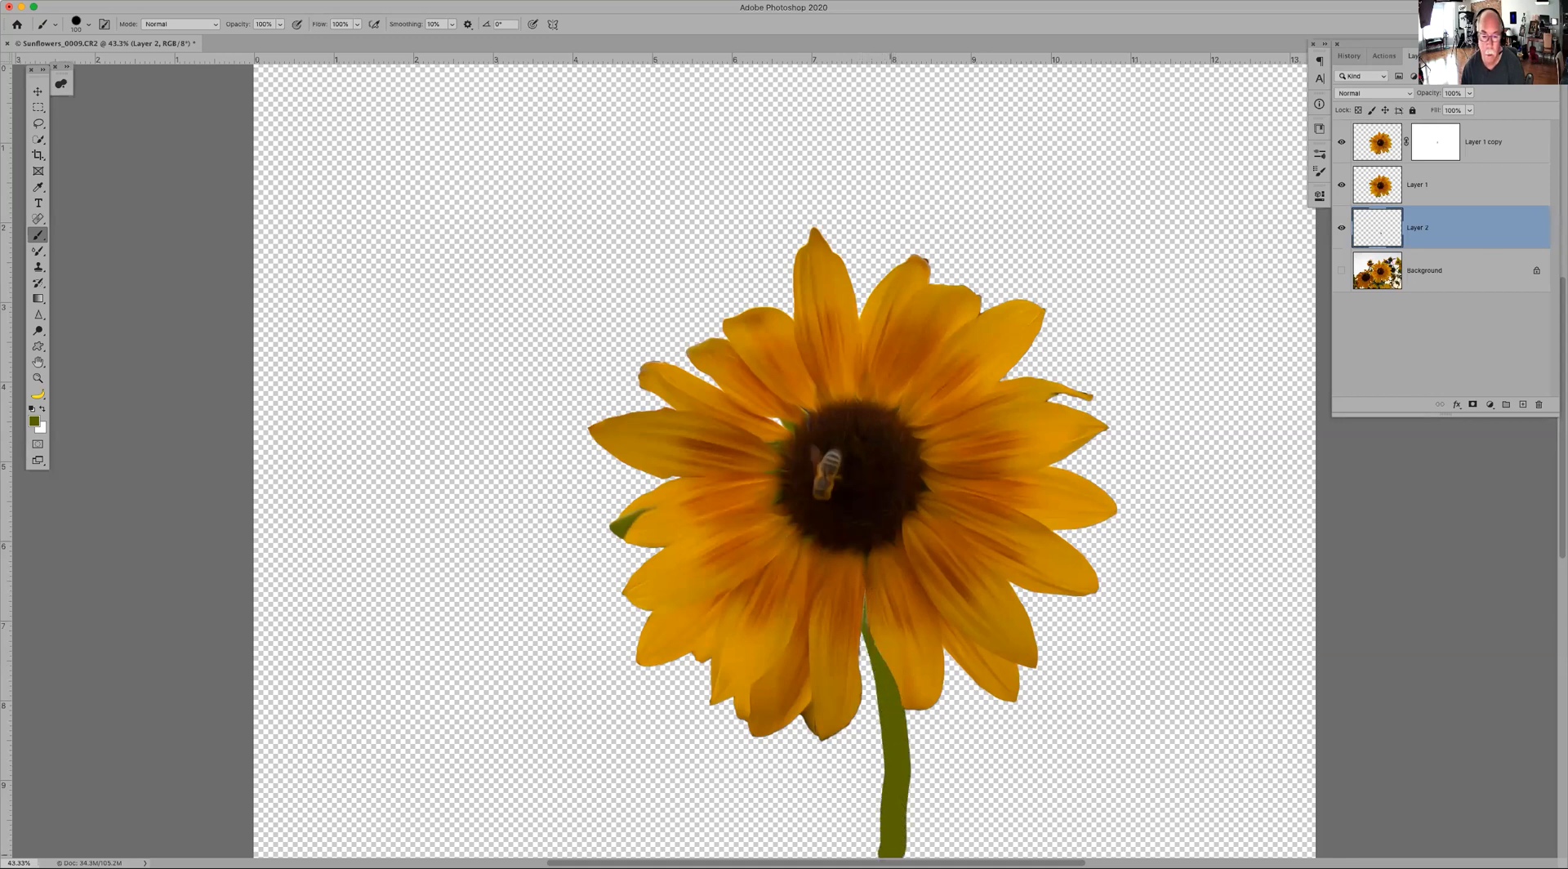
pyautogui.moveTo(853, 597); pyautogui.dragTo(897, 739)
pyautogui.moveTo(865, 658); pyautogui.dragTo(884, 847)
pyautogui.moveTo(875, 777); pyautogui.dragTo(880, 854)
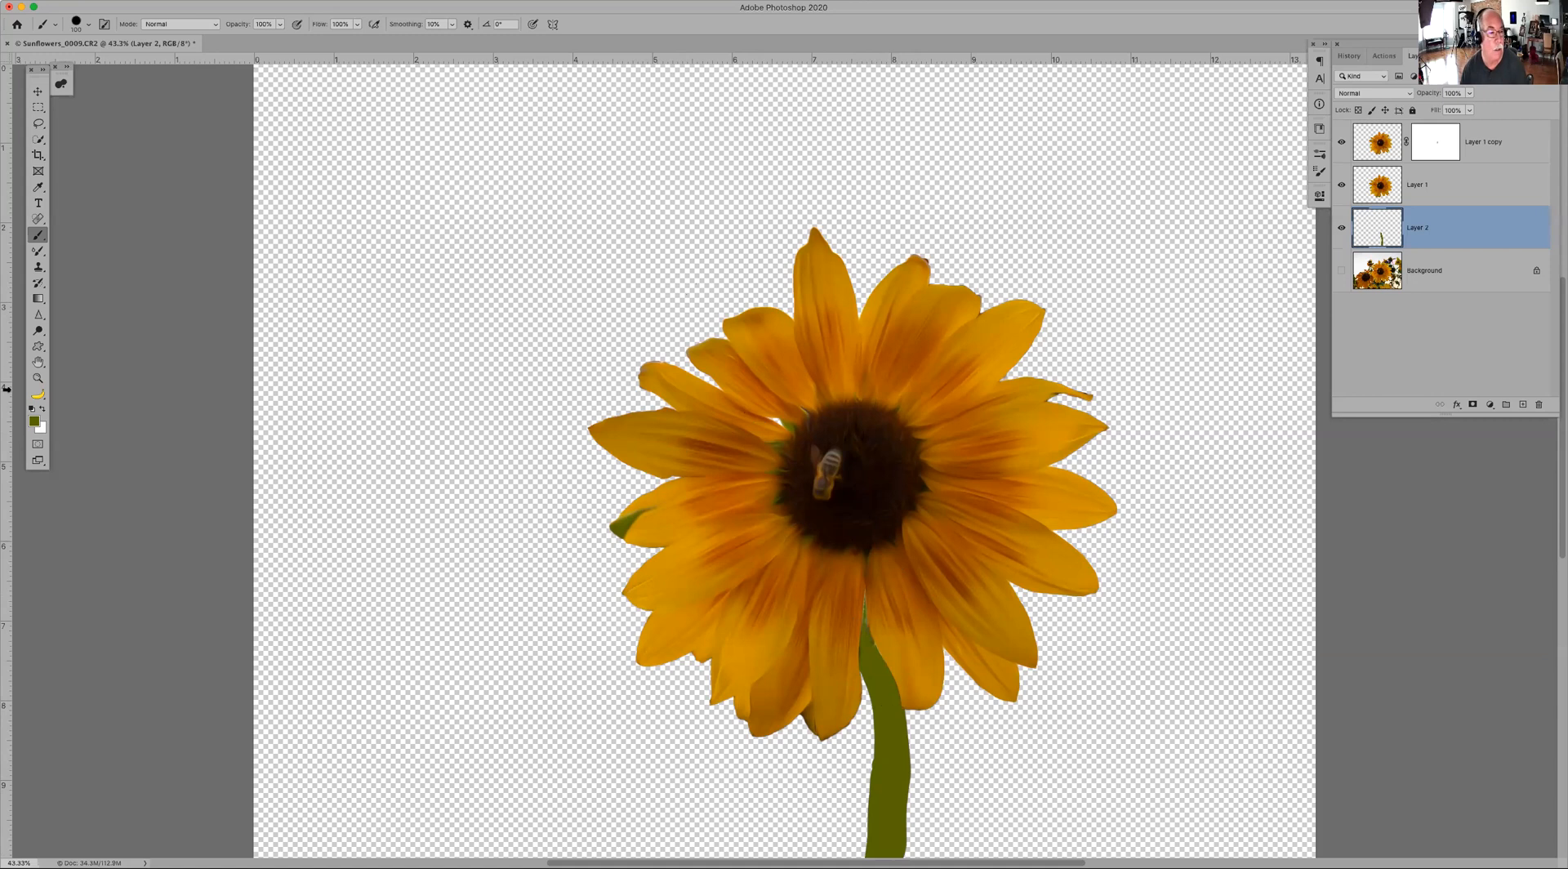
# Step: Set the foreground colour to the duller, darker green 5b5f32
pyautogui.click(34, 422)
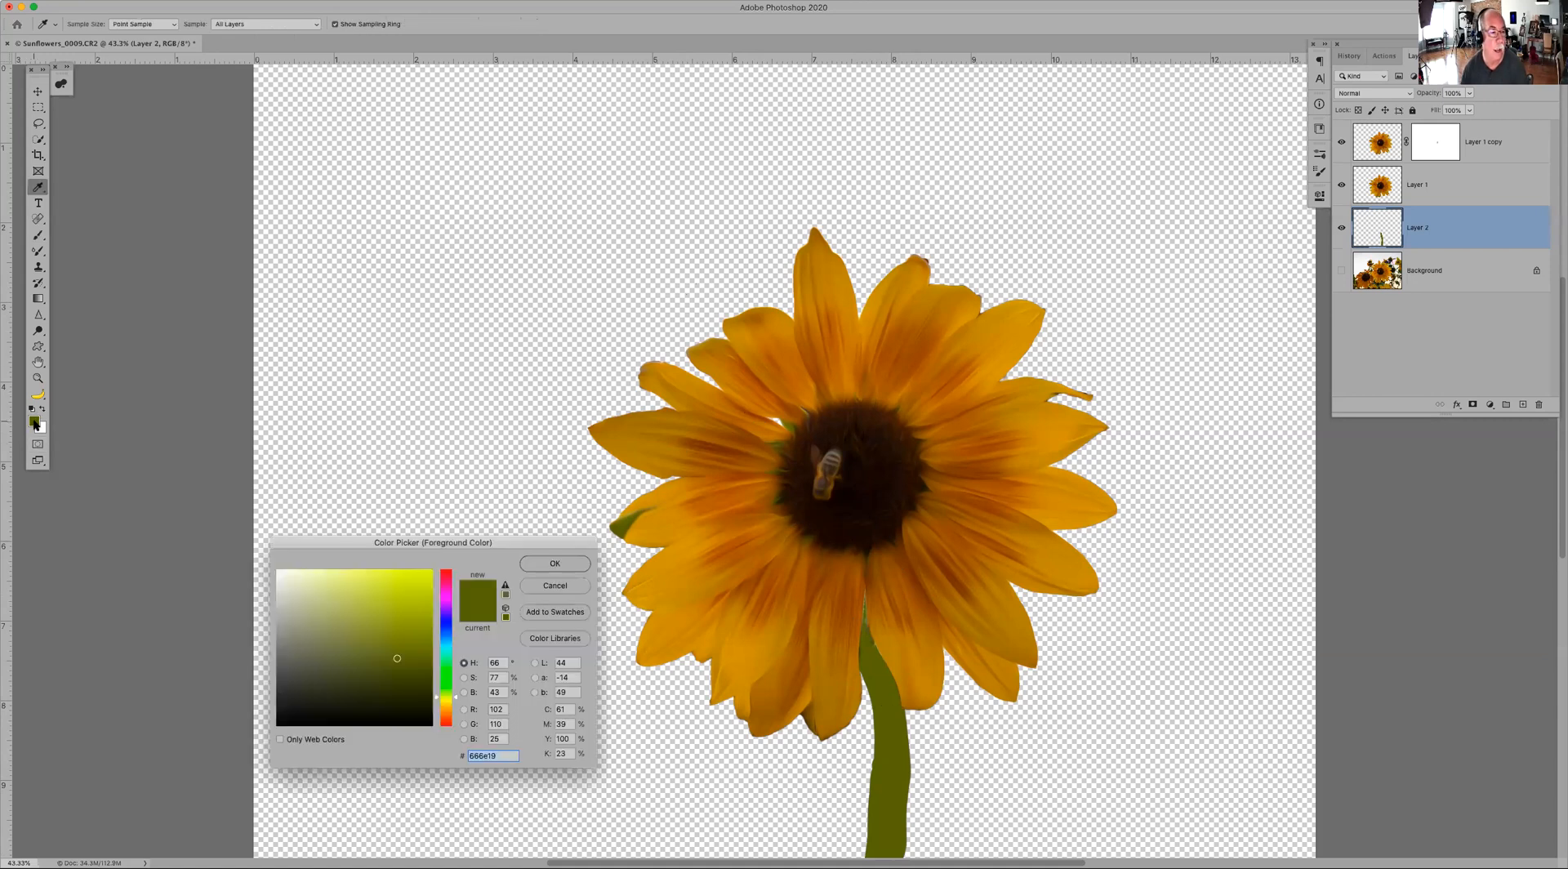
pyautogui.click(360, 668)
pyautogui.click(351, 667)
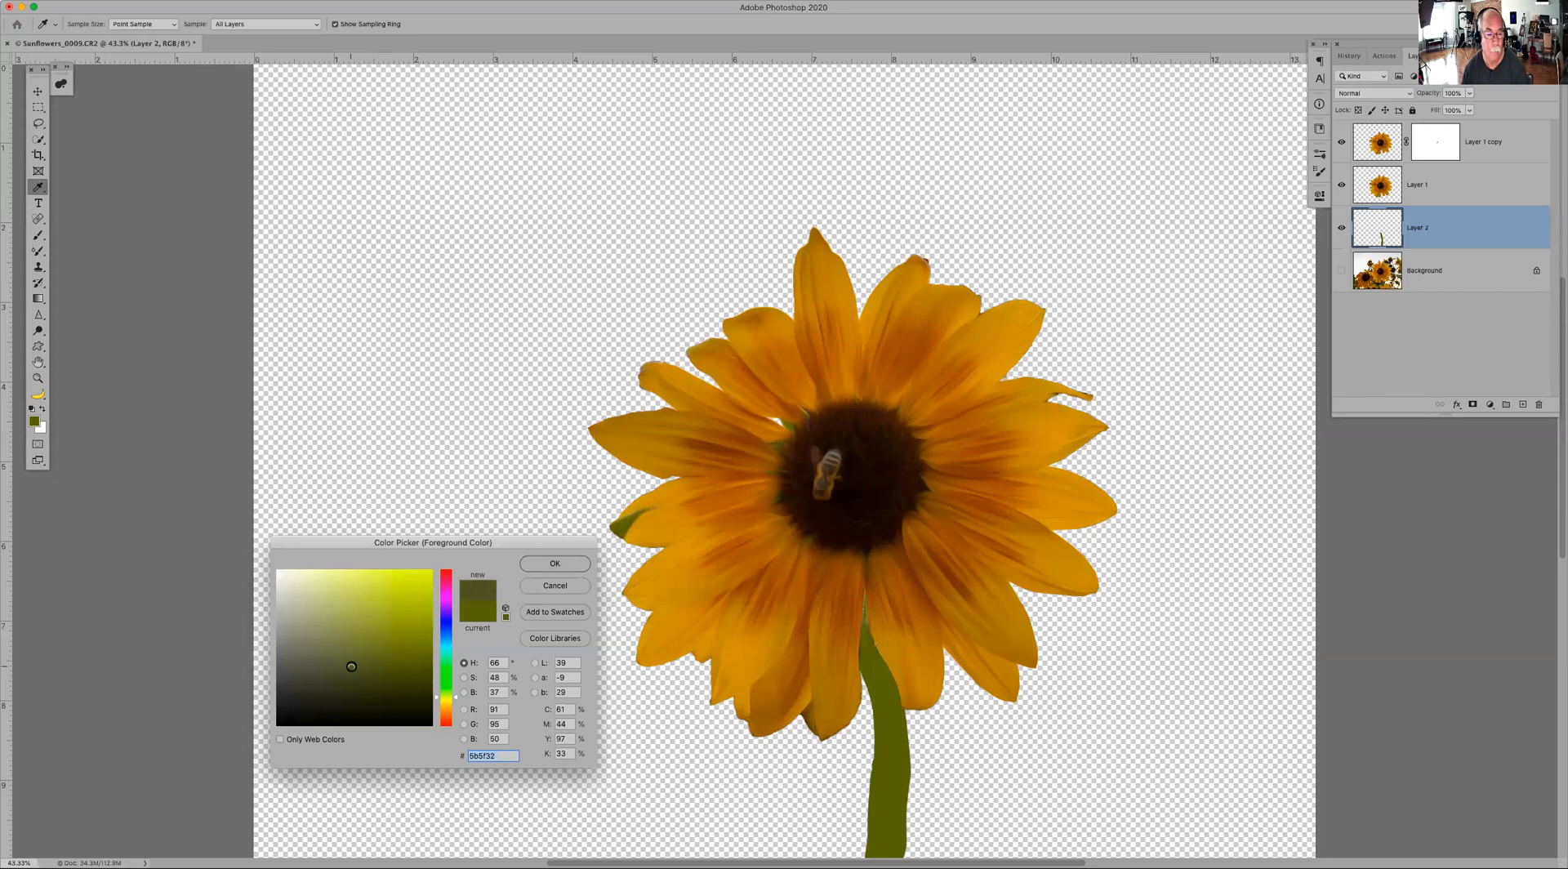
pyautogui.click(553, 565)
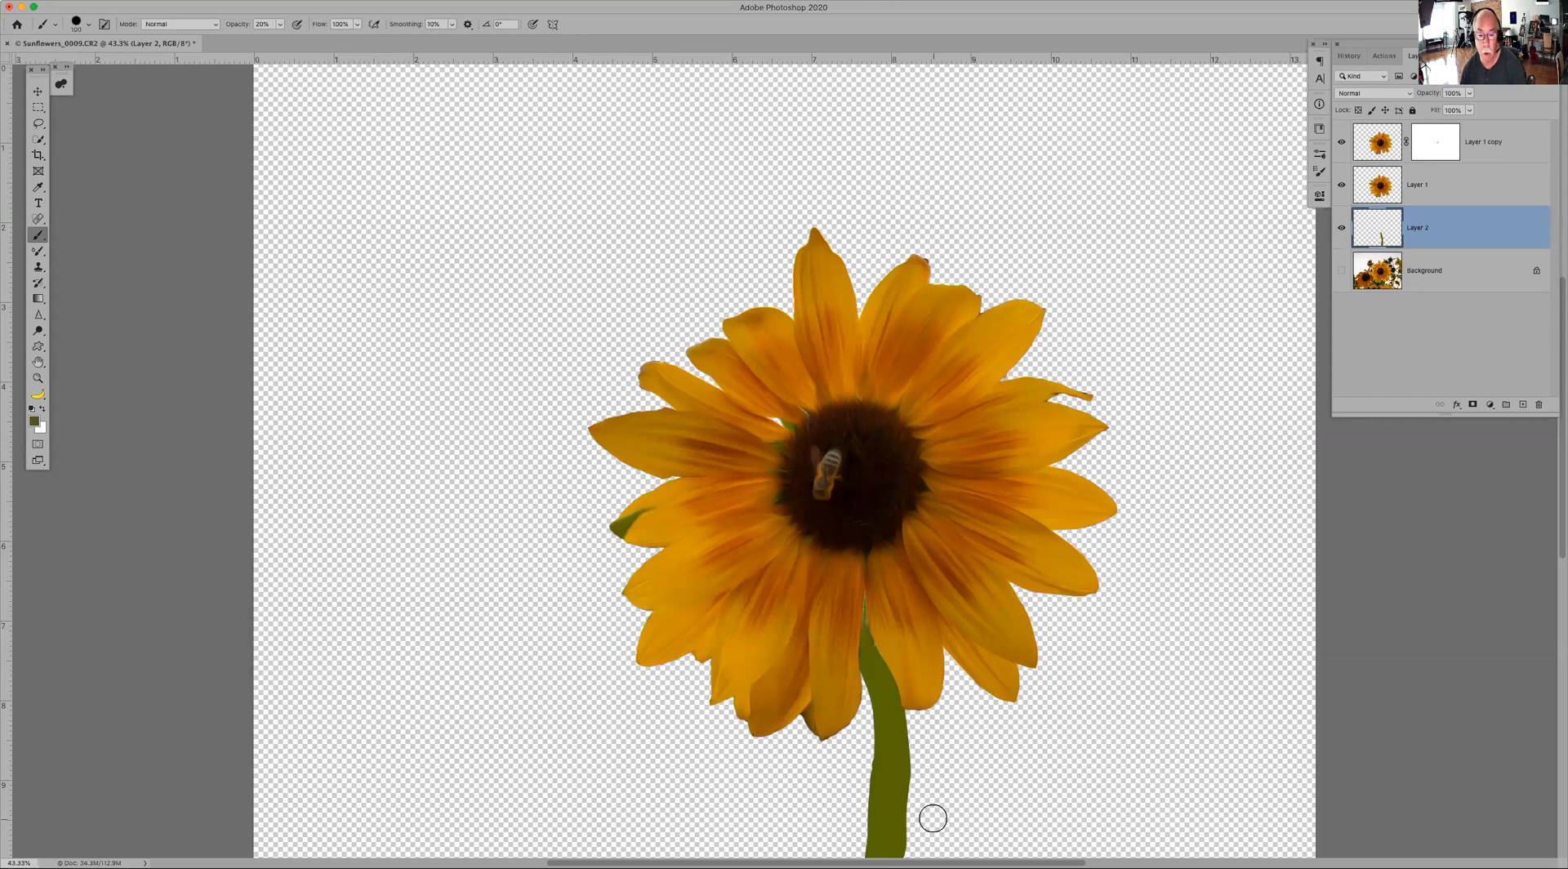
# Step: Switch to an 80 px brush at 0% hardness and 20% opacity to shade the edge of the stem
pyautogui.press('[')
pyautogui.press('[')
pyautogui.rightClick(862, 669)
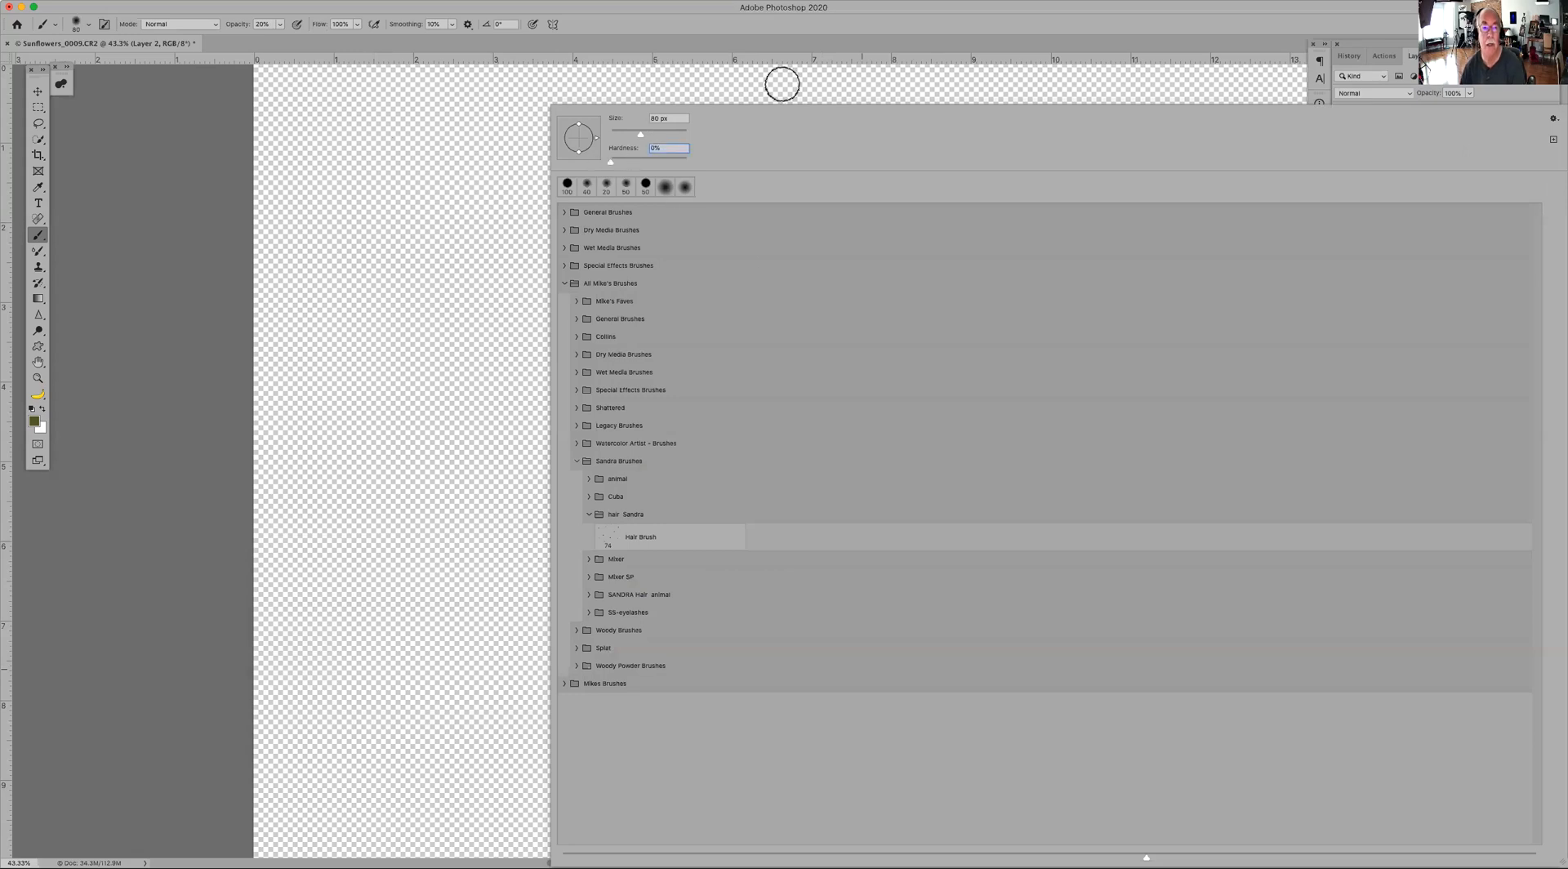
pyautogui.click(1001, 28)
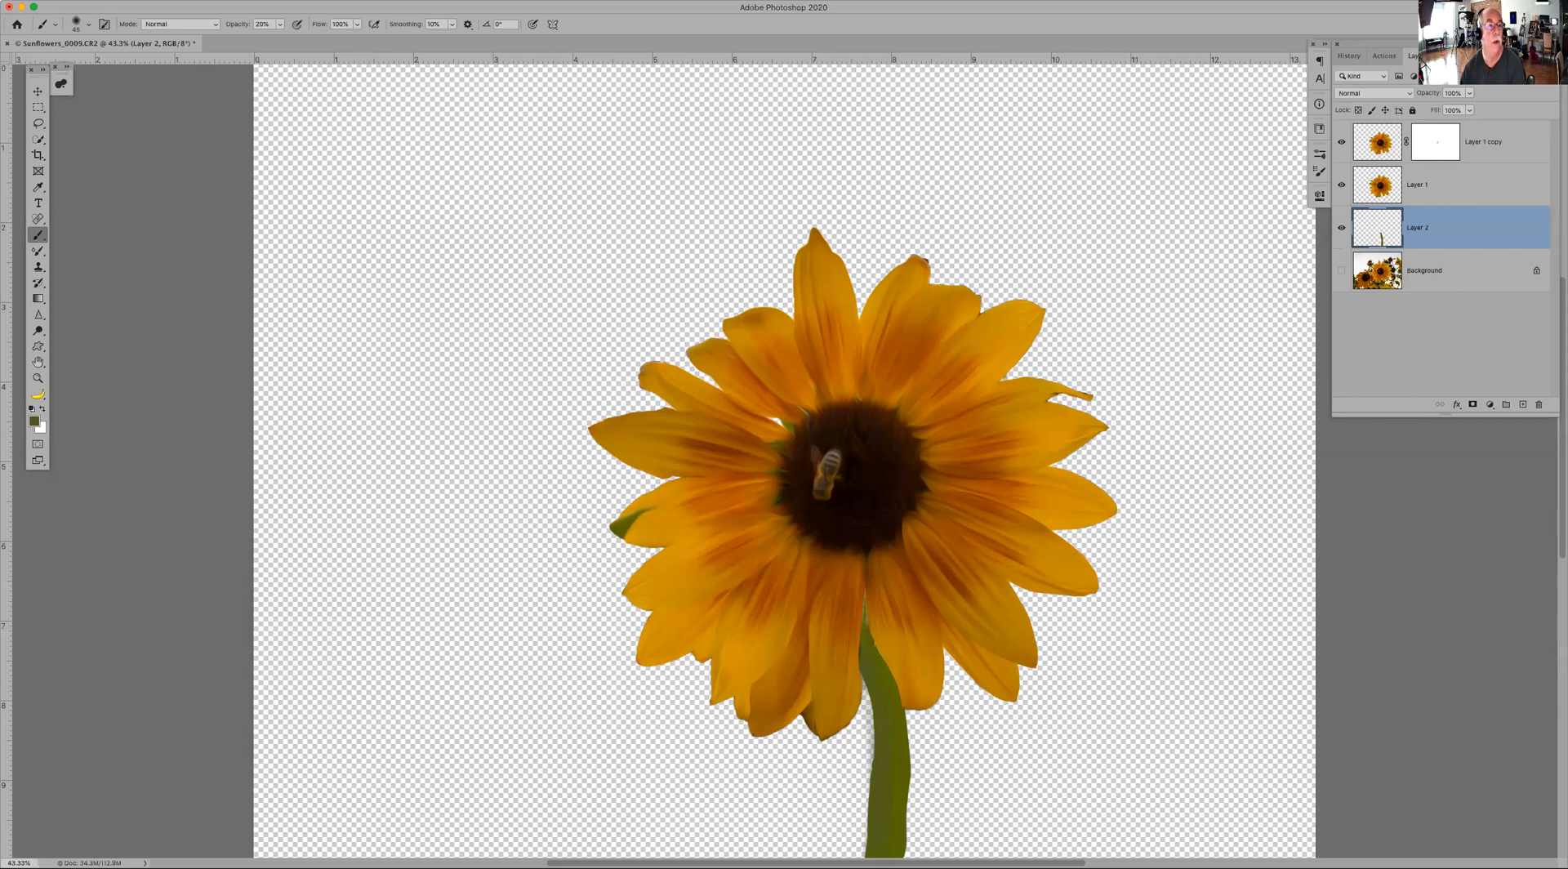
# Step: Set the brush mode to Multiply at 10% opacity and deepen the shading along the stem
pyautogui.click(213, 23)
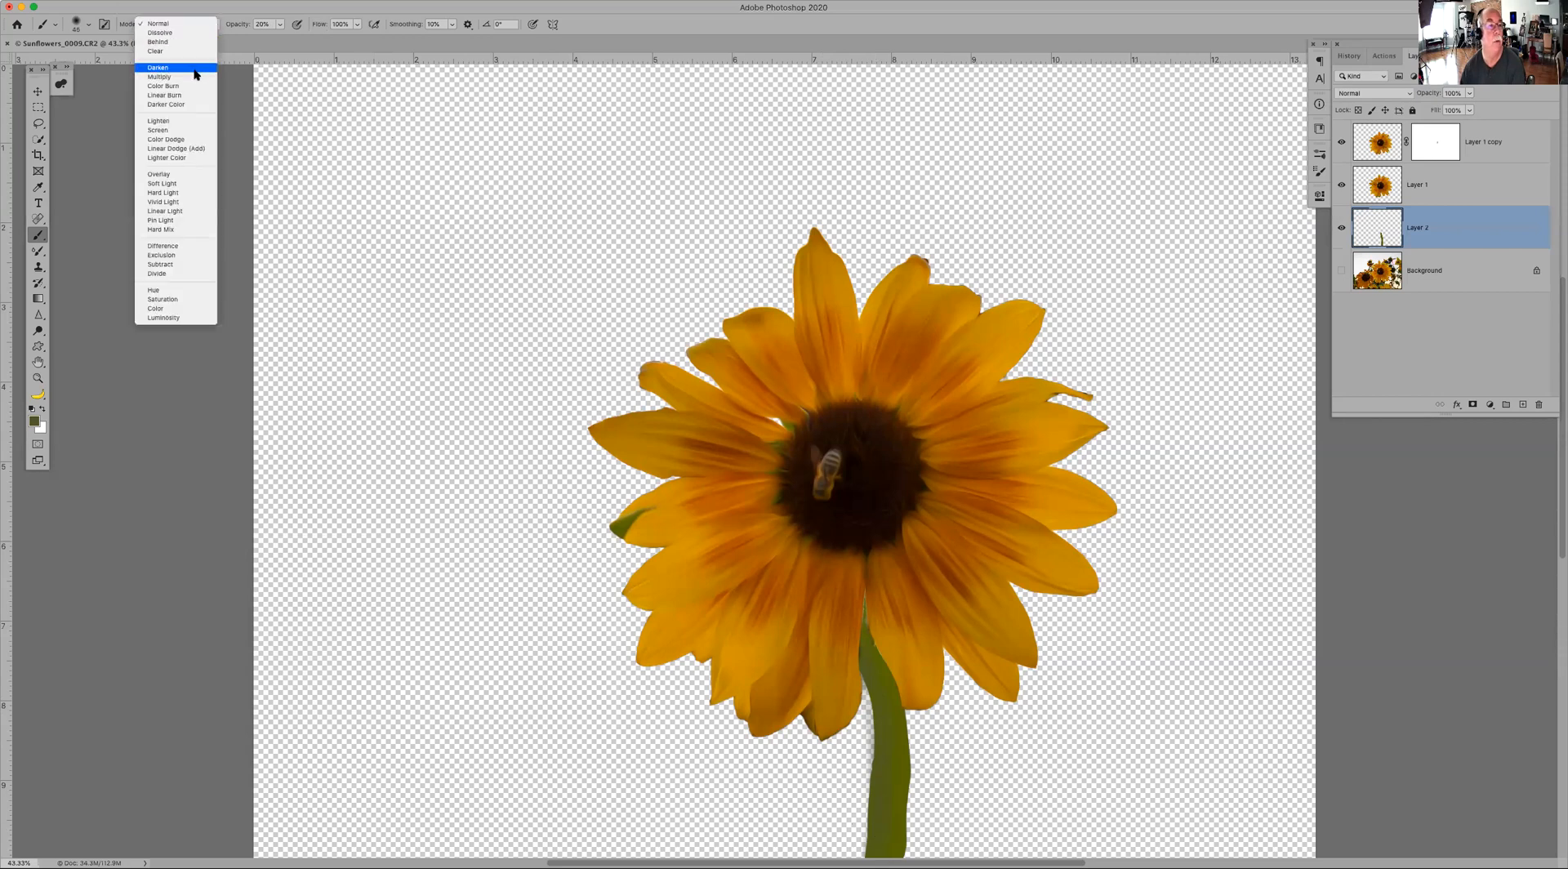
pyautogui.click(214, 54)
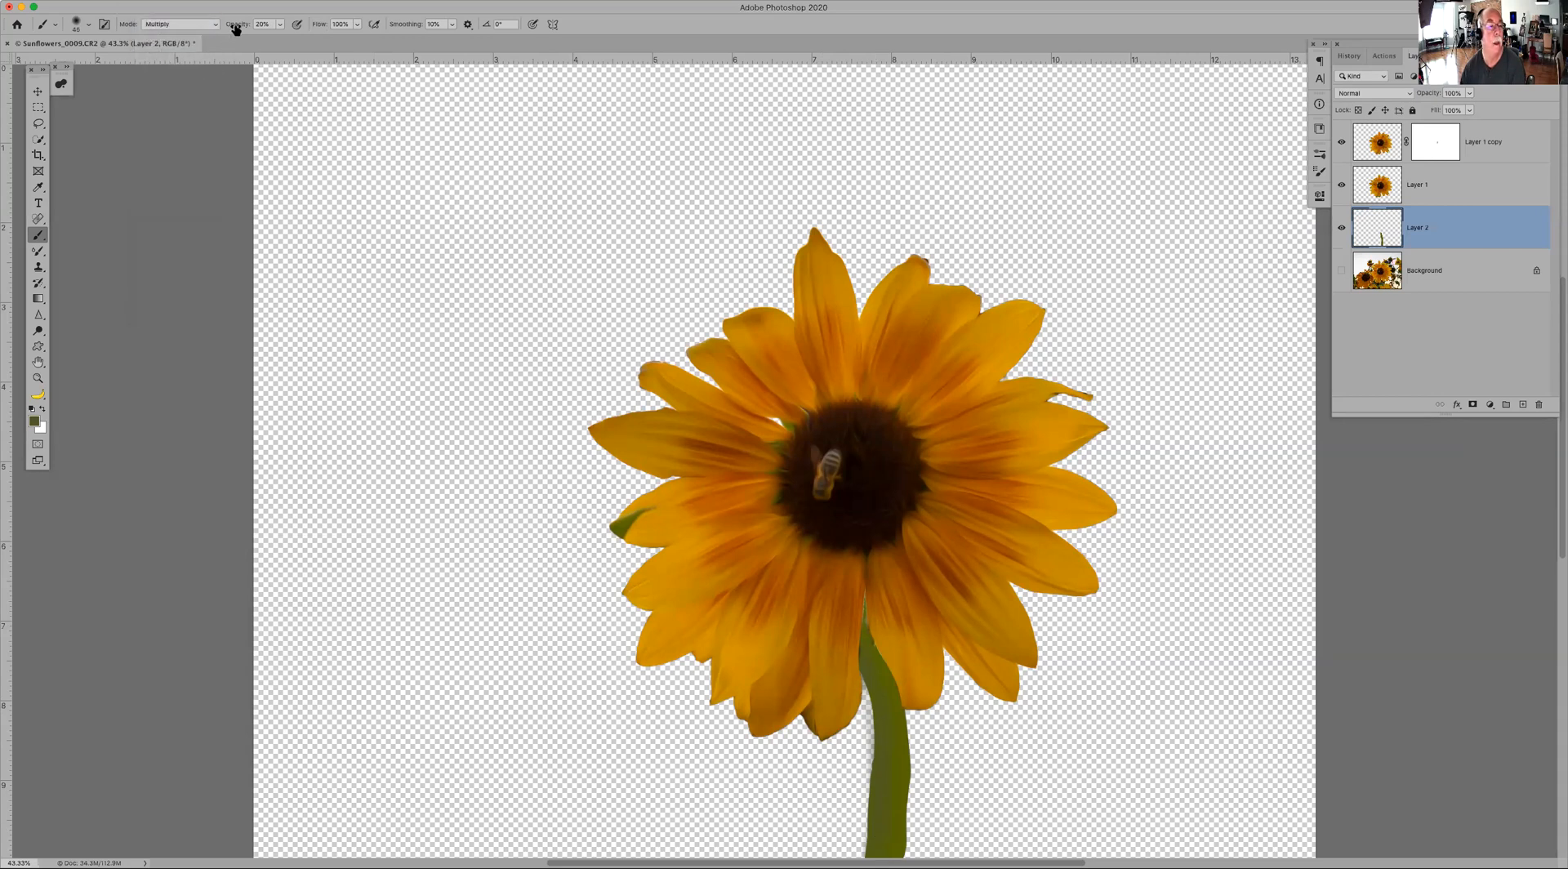
pyautogui.moveTo(236, 29); pyautogui.dragTo(234, 30)
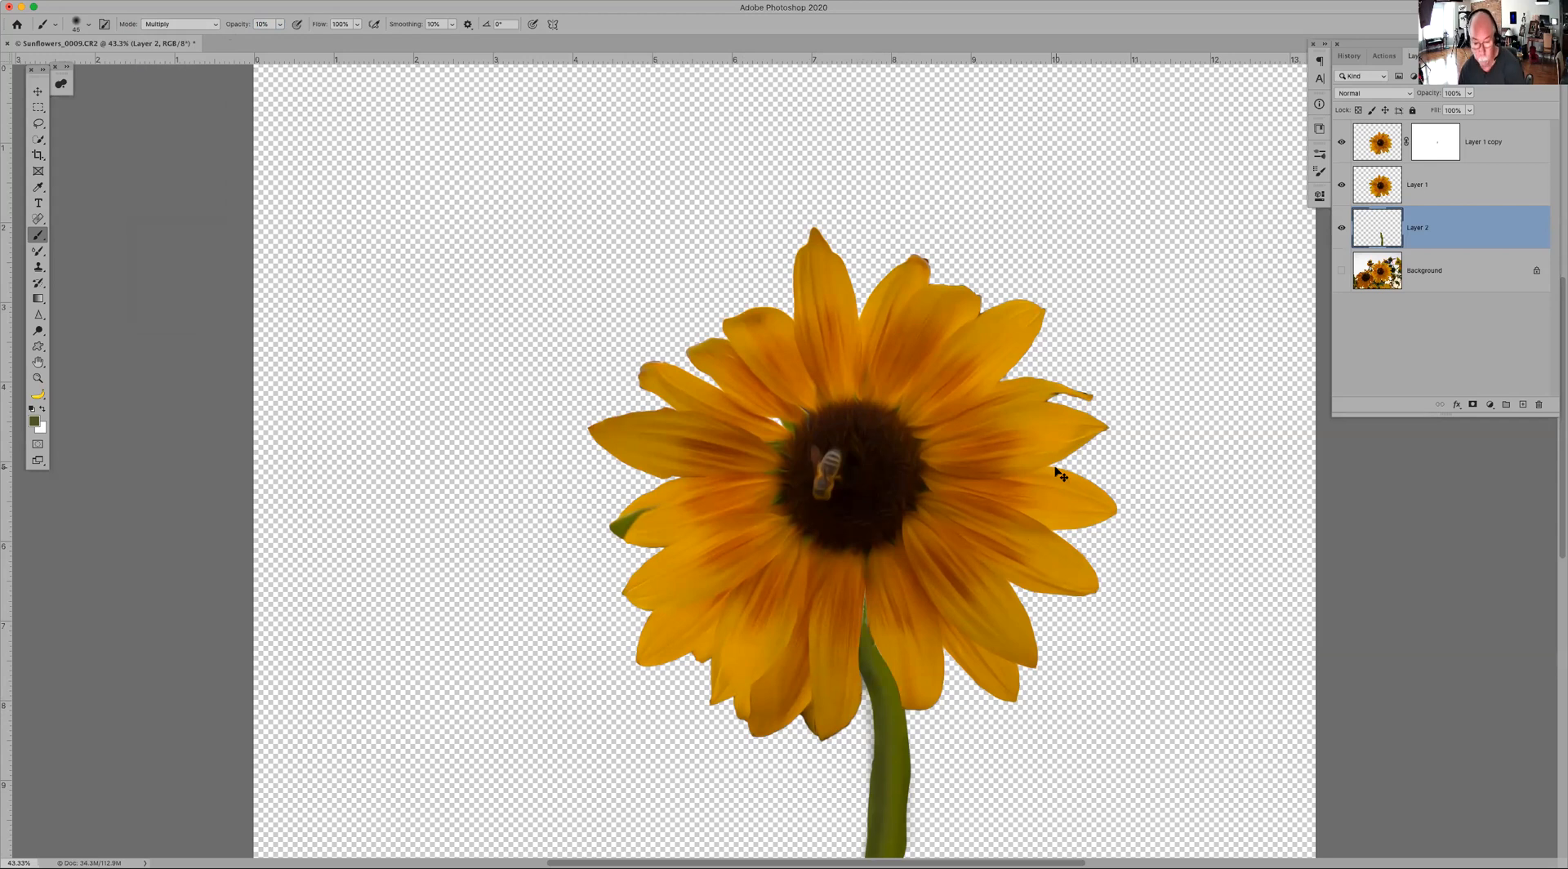
pyautogui.press('super+minus')
pyautogui.moveTo(858, 746)
pyautogui.mouseDown()
pyautogui.moveTo(850, 772)
pyautogui.moveTo(874, 764)
pyautogui.mouseUp()
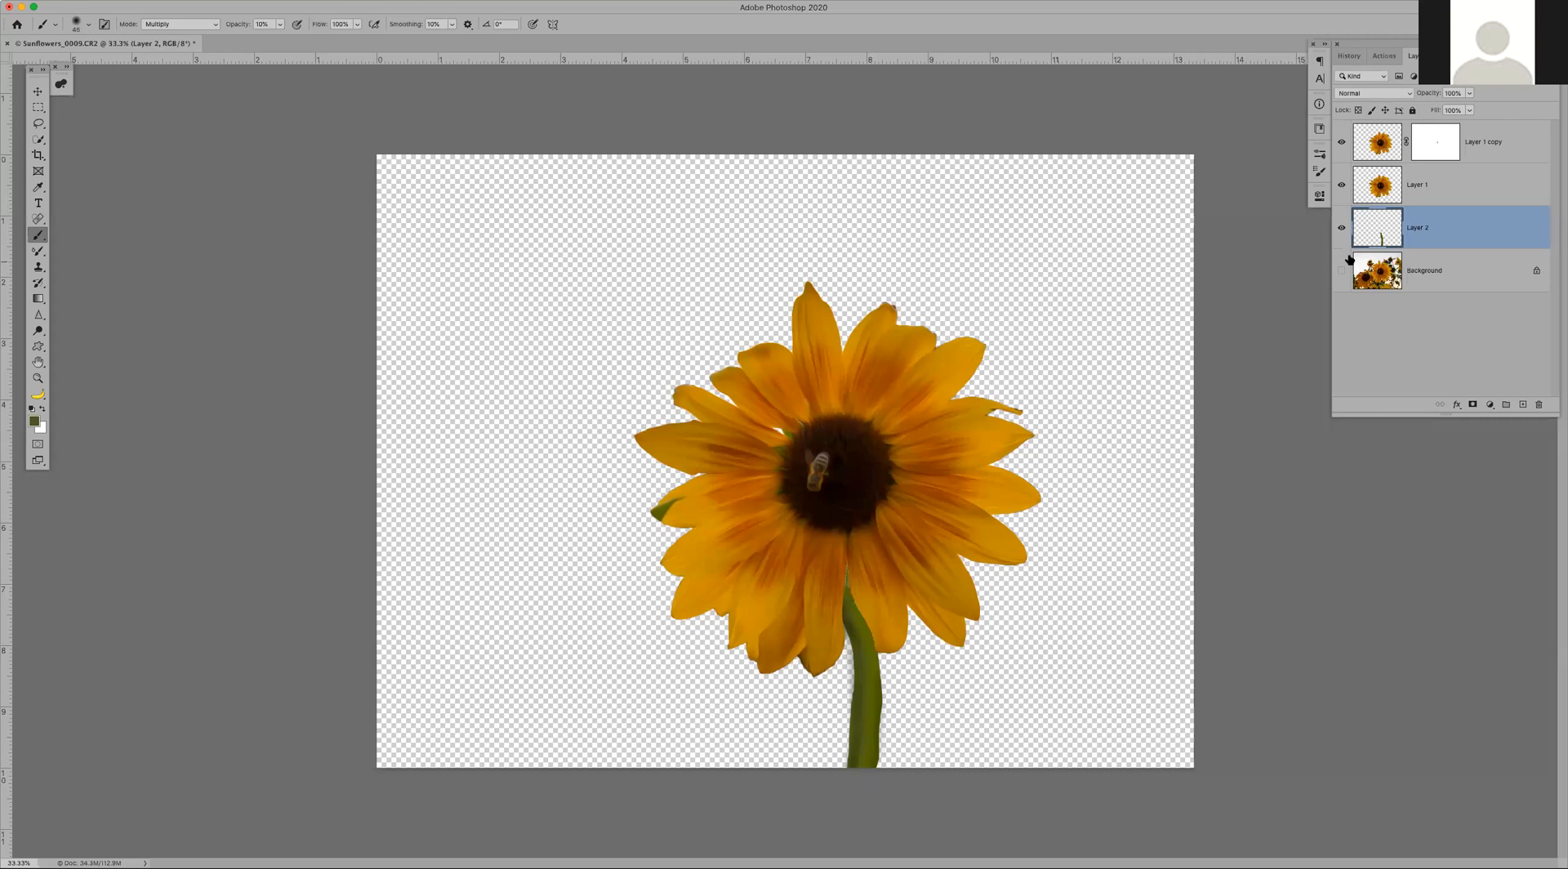
# Step: Add a layer named Lighten above Layer 1 copy in Overlay mode, filled with the 50% gray neutral colour
pyautogui.click(1505, 135)
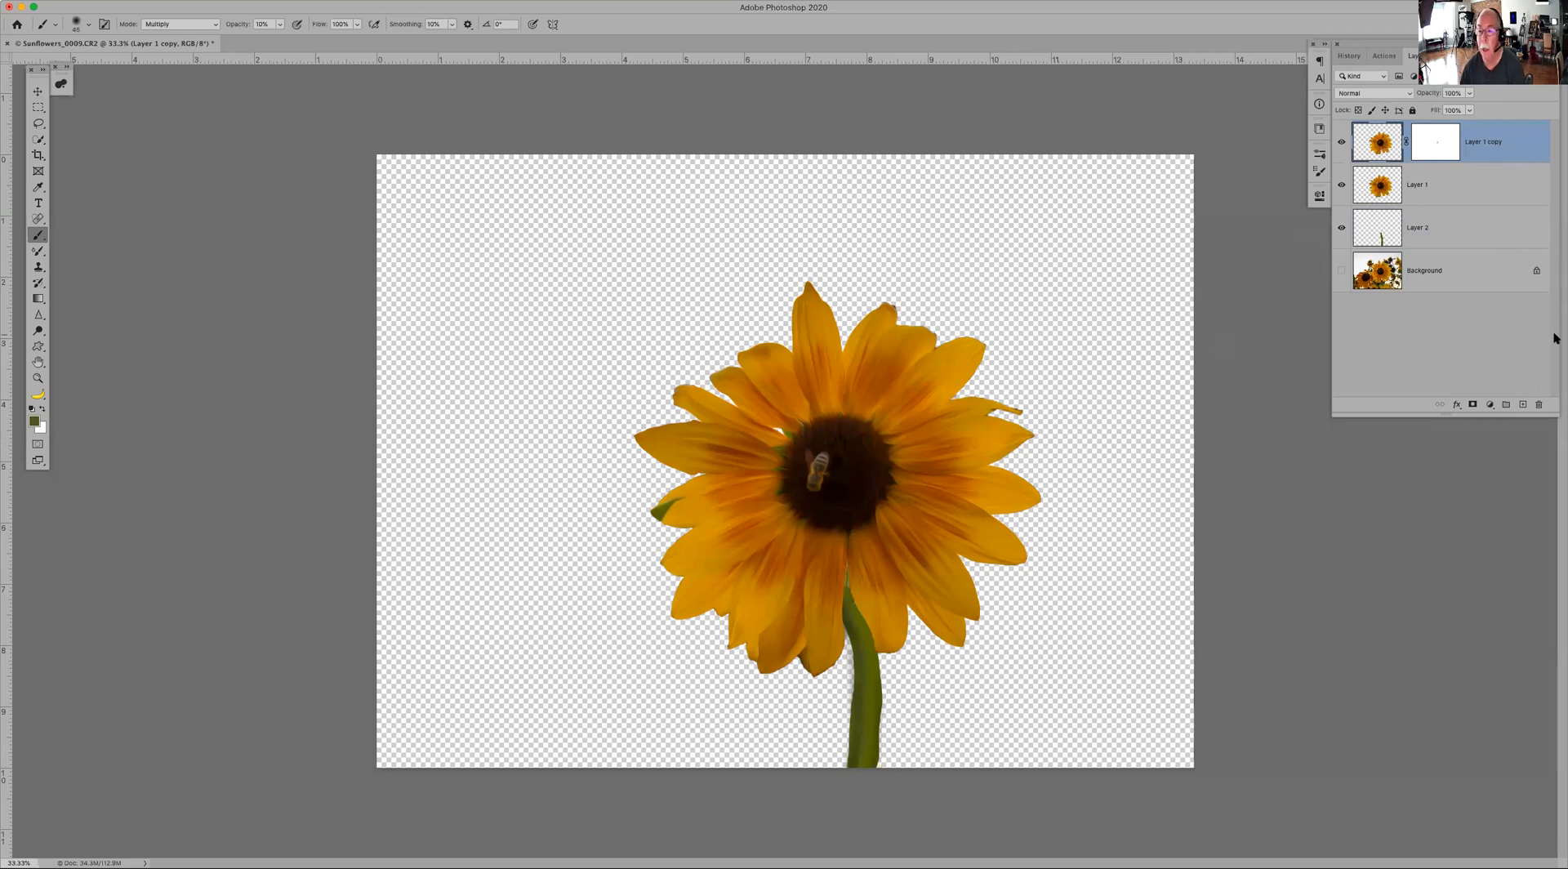
pyautogui.keyDown('alt'); pyautogui.click(1524, 406); pyautogui.keyUp('alt')
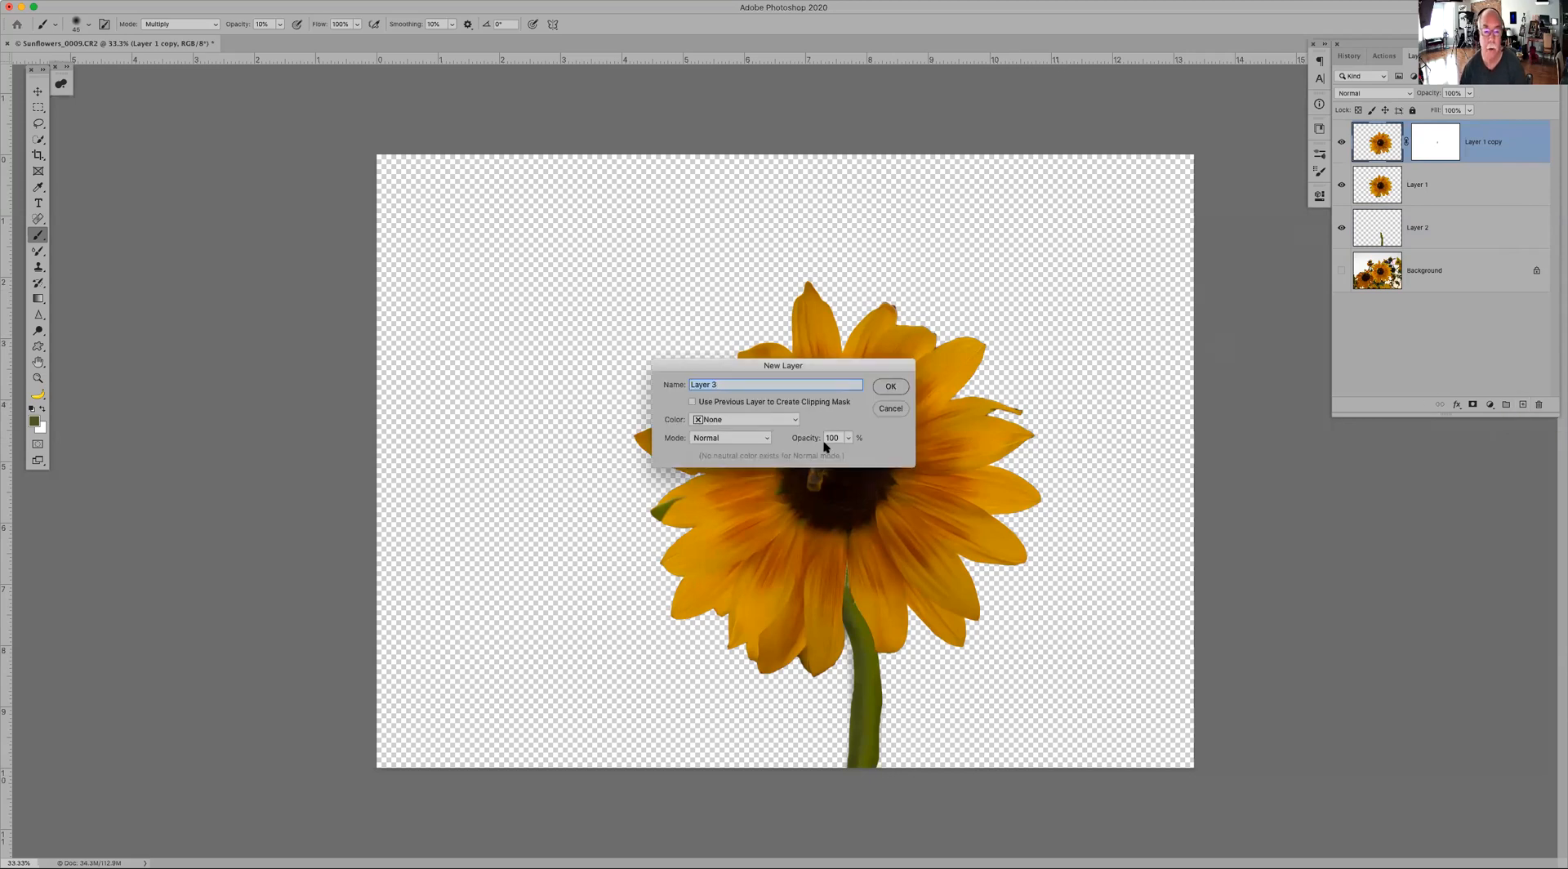
pyautogui.write('Lighten')
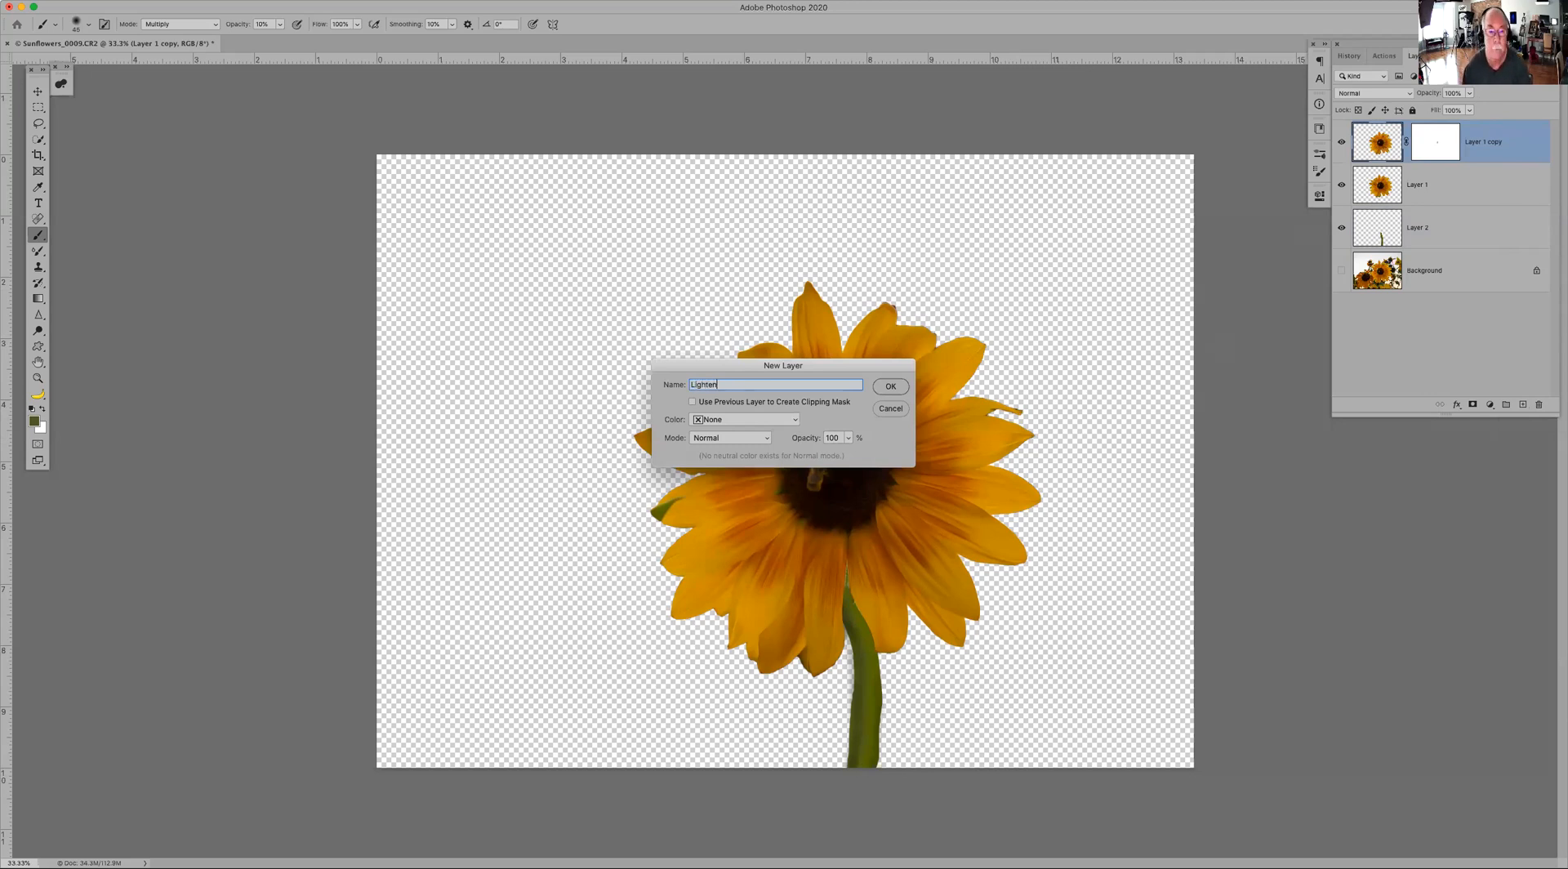
pyautogui.click(734, 438)
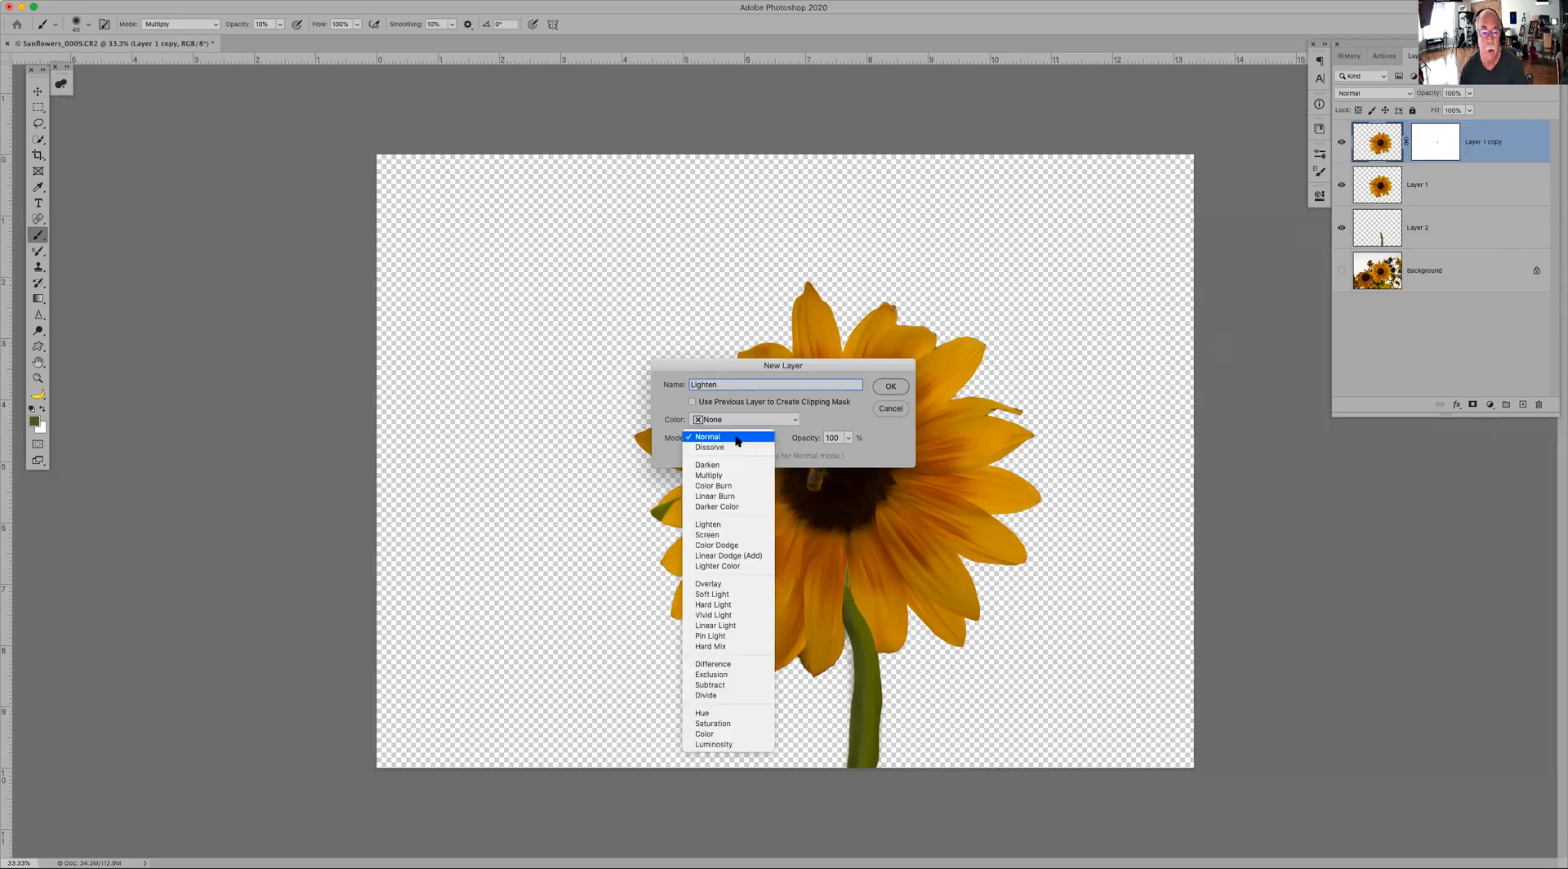
pyautogui.click(718, 585)
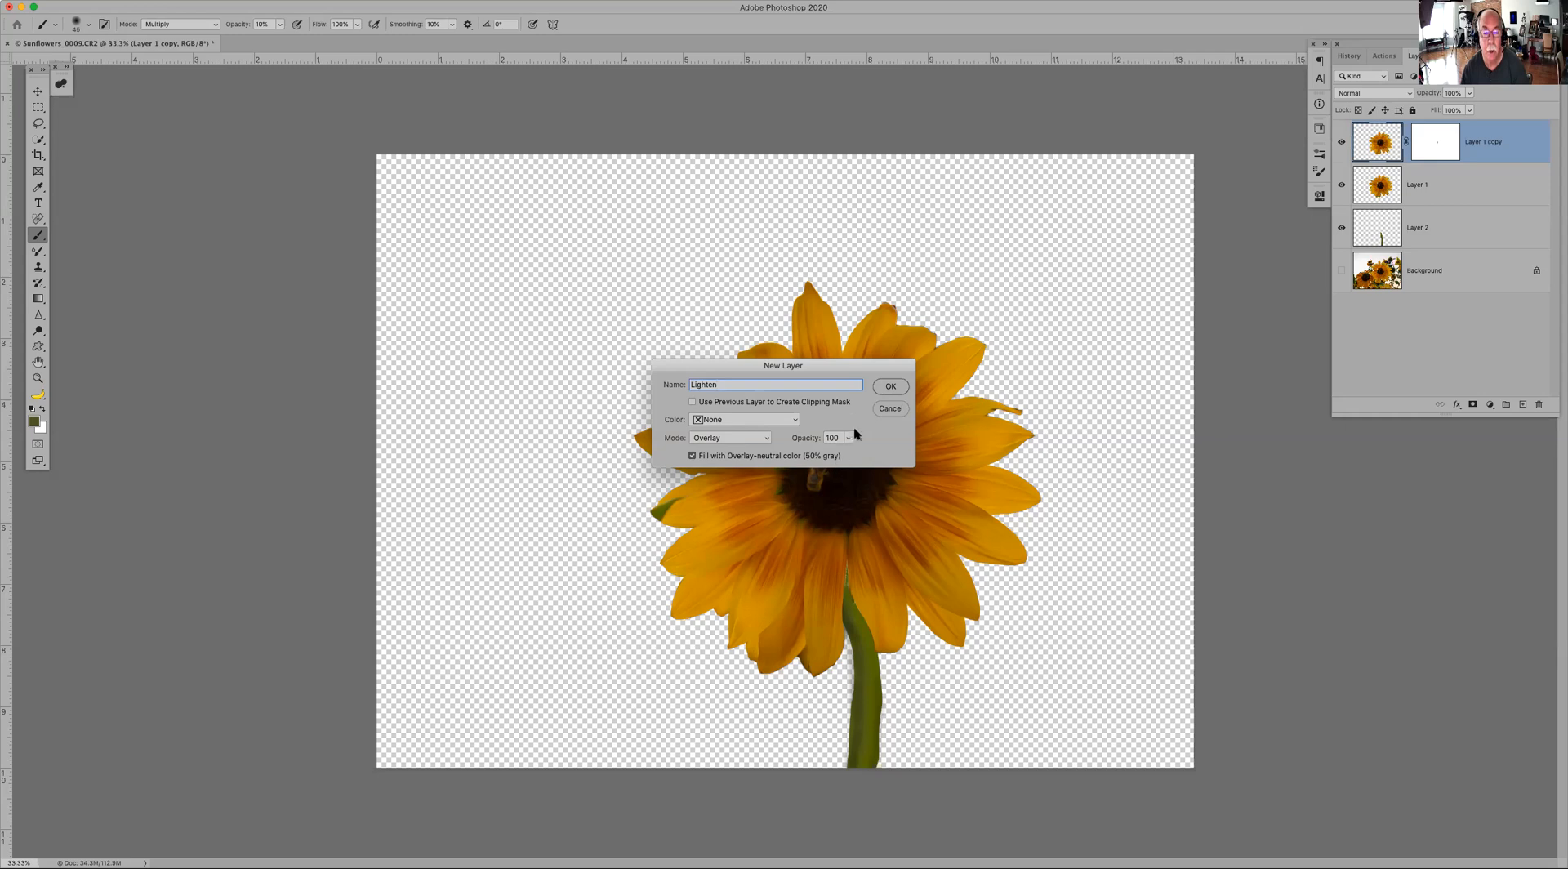
pyautogui.click(758, 438)
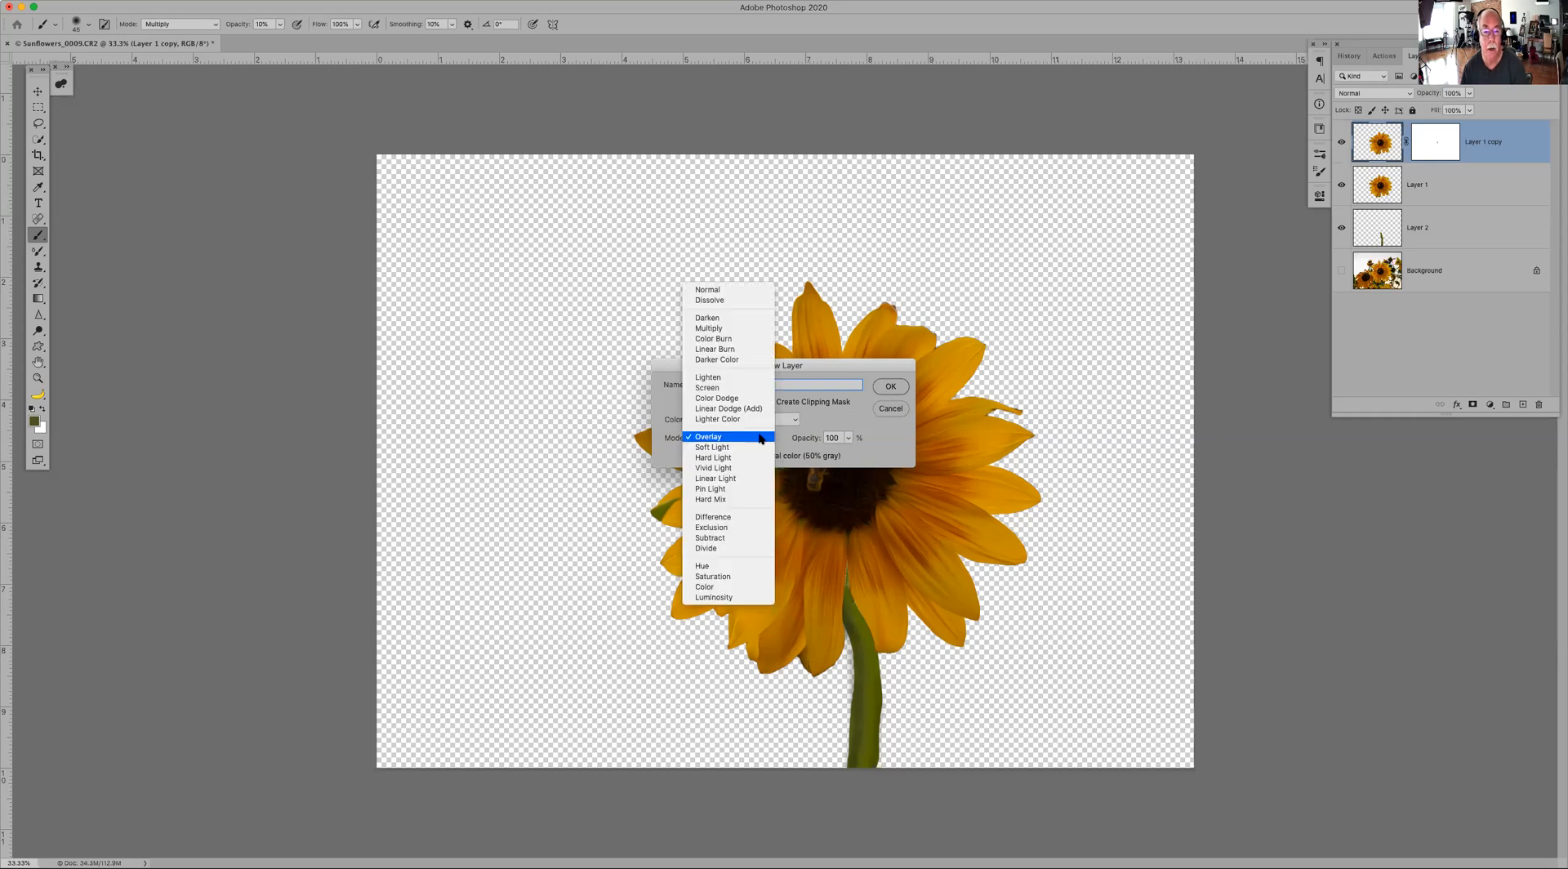
pyautogui.click(751, 290)
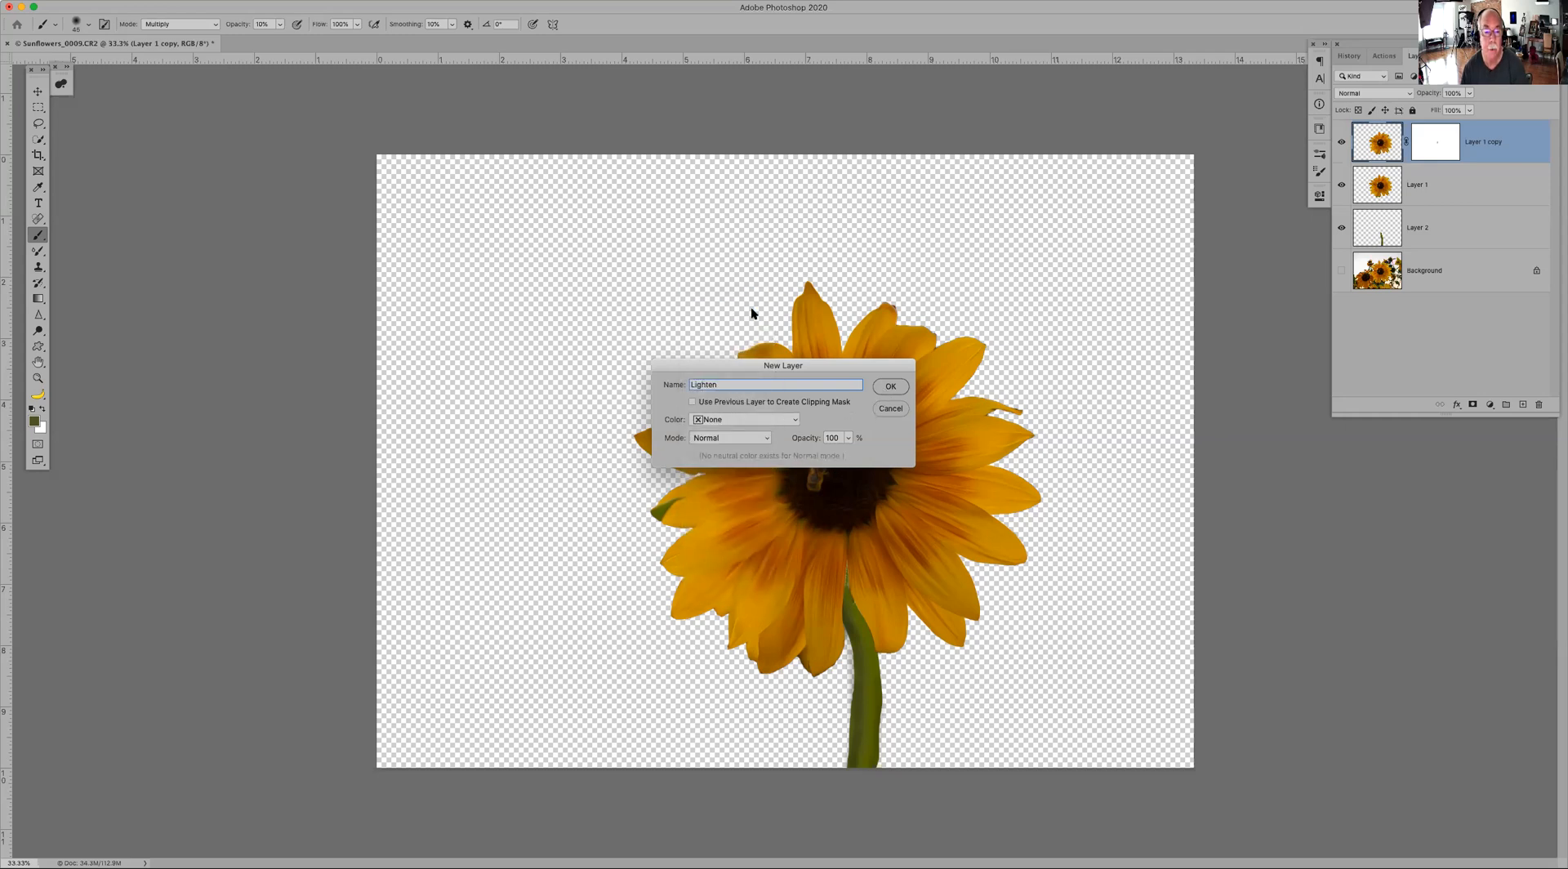
pyautogui.click(711, 439)
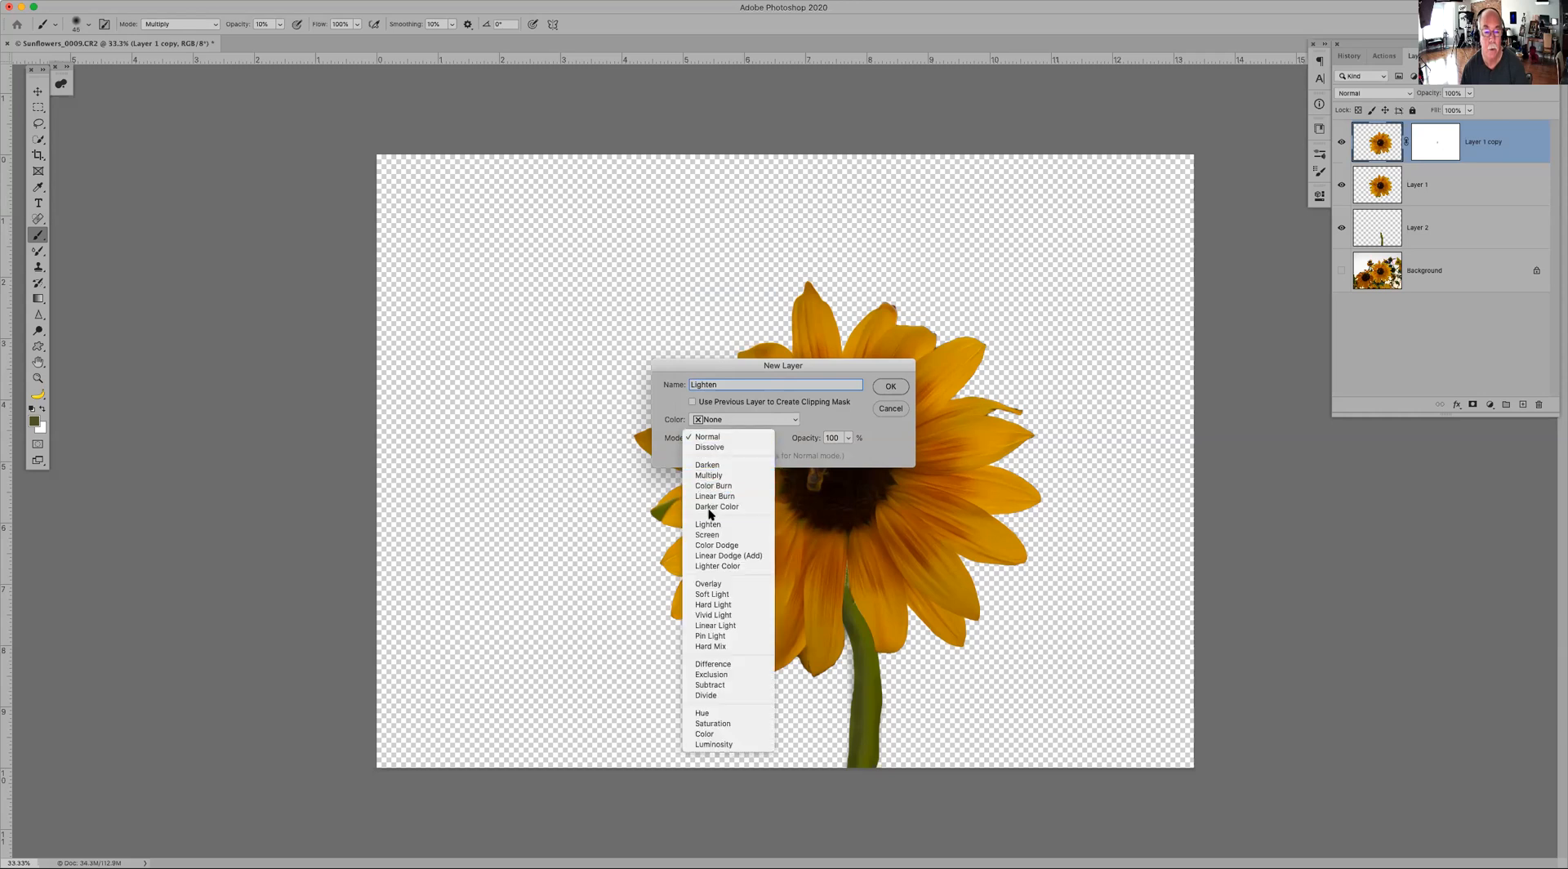
pyautogui.click(708, 584)
pyautogui.click(731, 455)
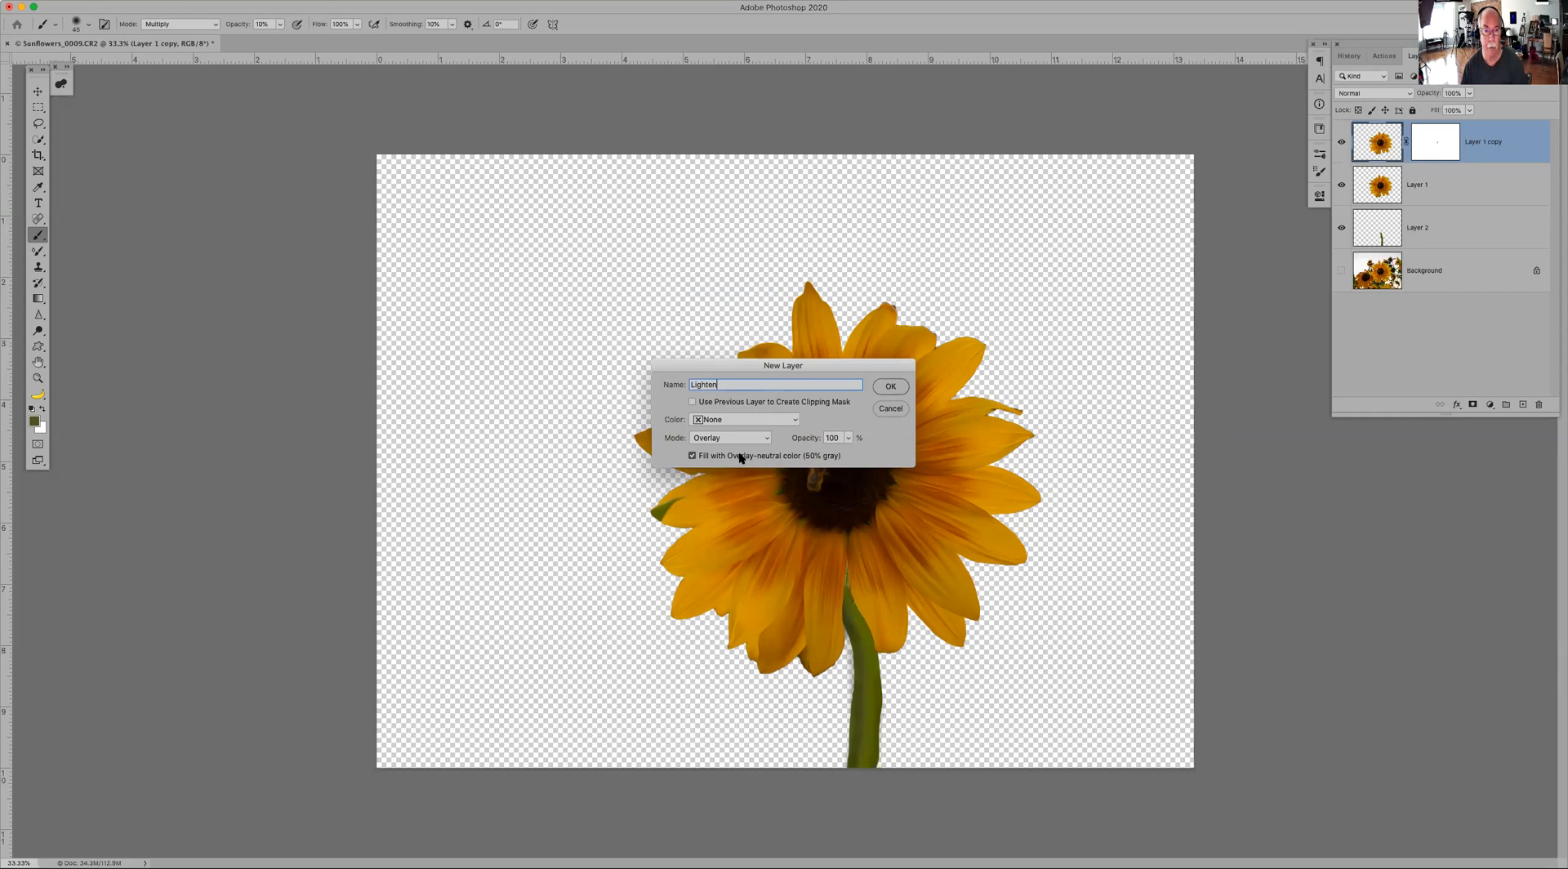
pyautogui.click(890, 387)
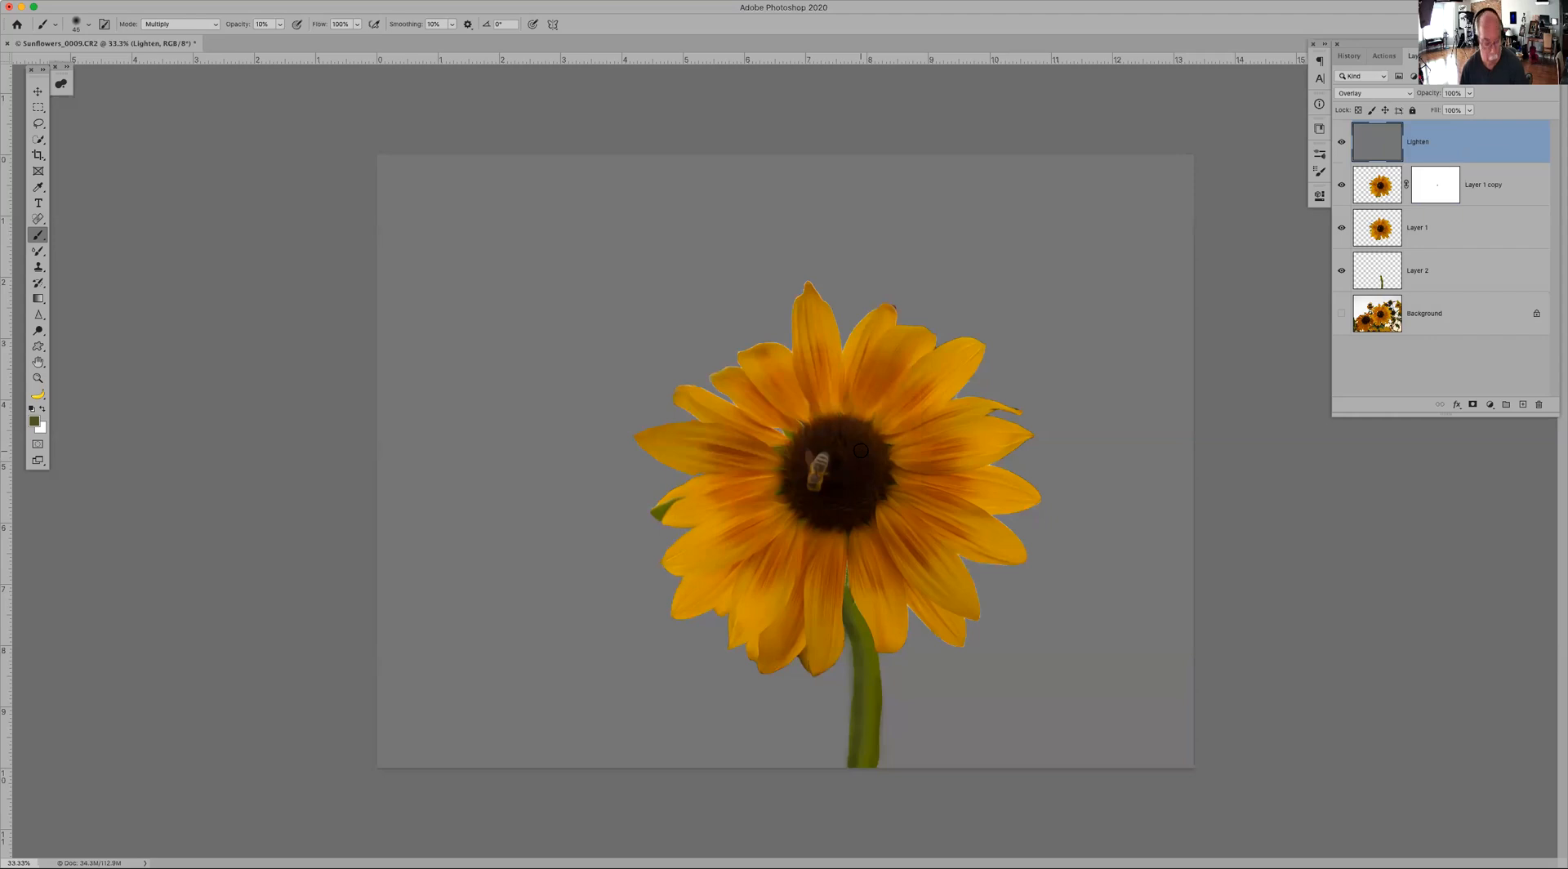
# Step: Paint white over the bee on the Lighten layer in Normal mode at 10% opacity, and compare the layer hidden and shown
pyautogui.press('x')
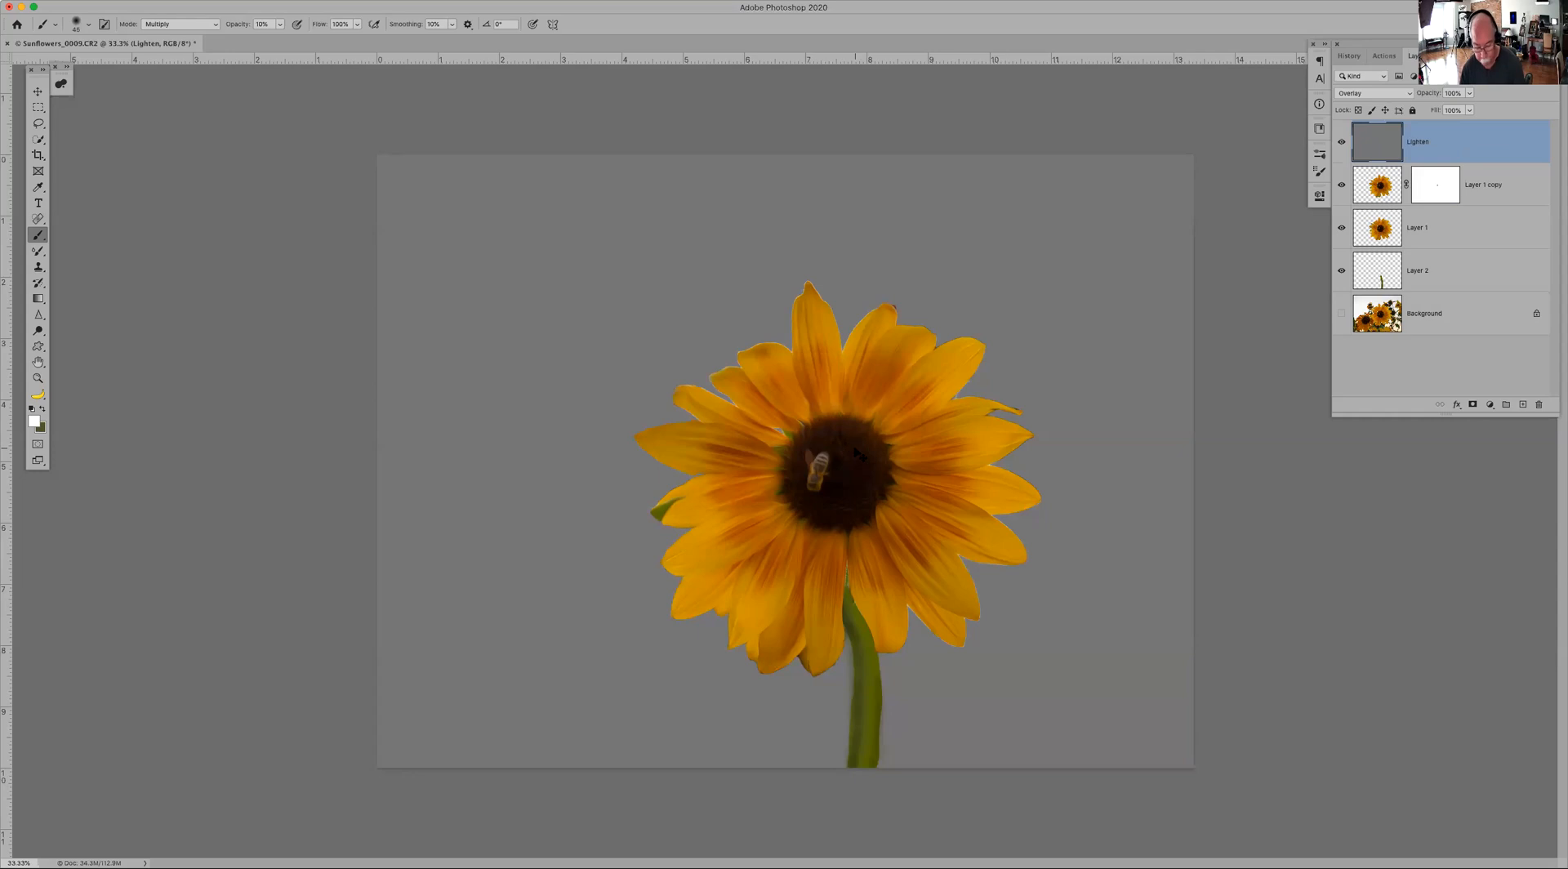
pyautogui.scroll(4, 858, 453)
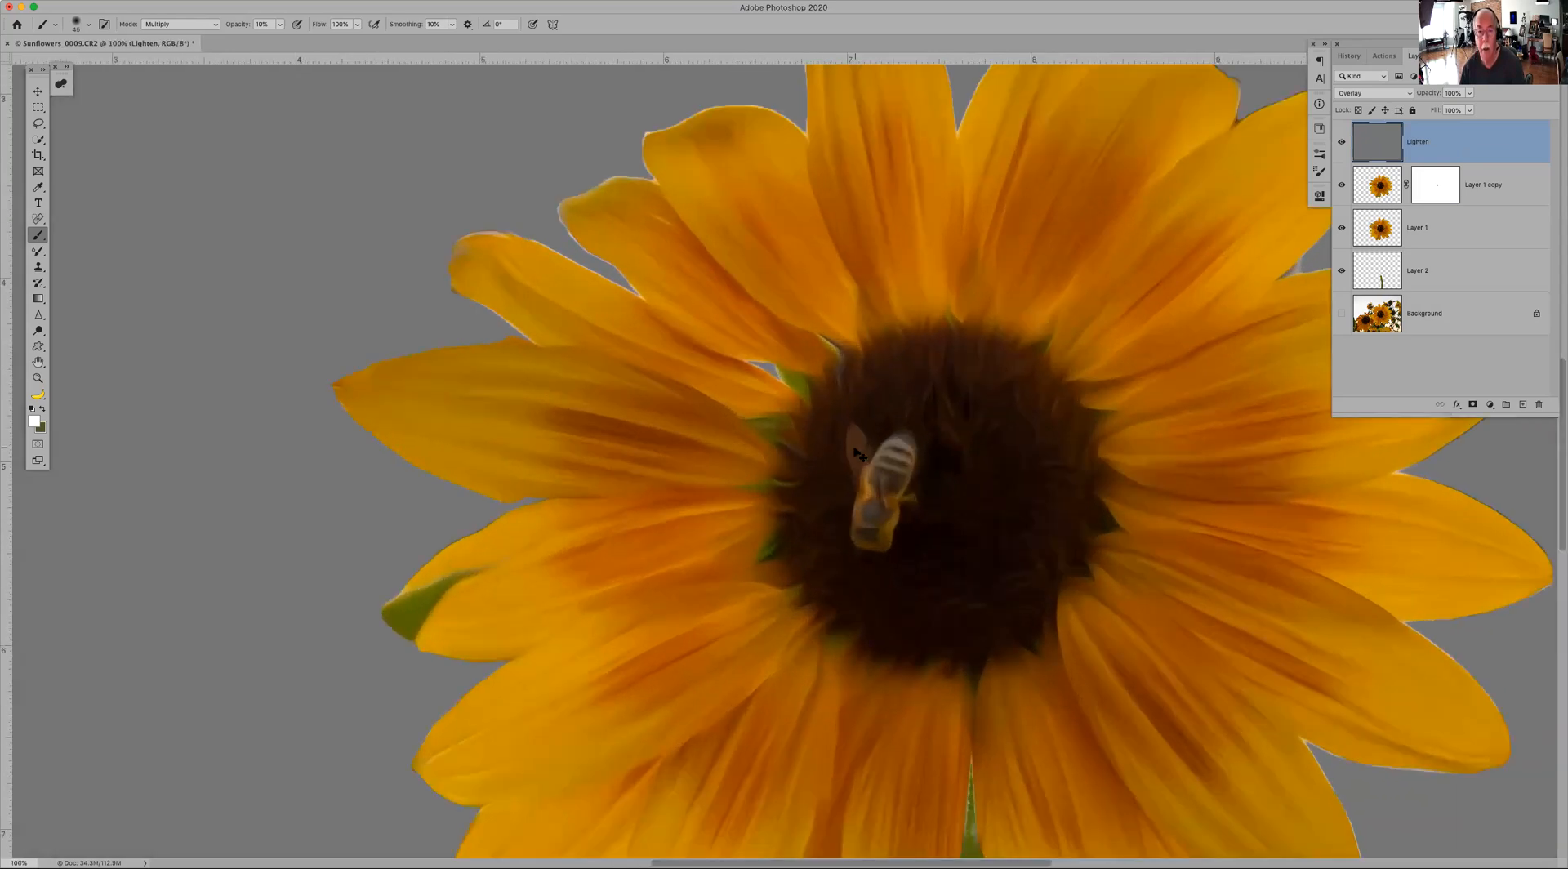
pyautogui.scroll(1, 857, 453)
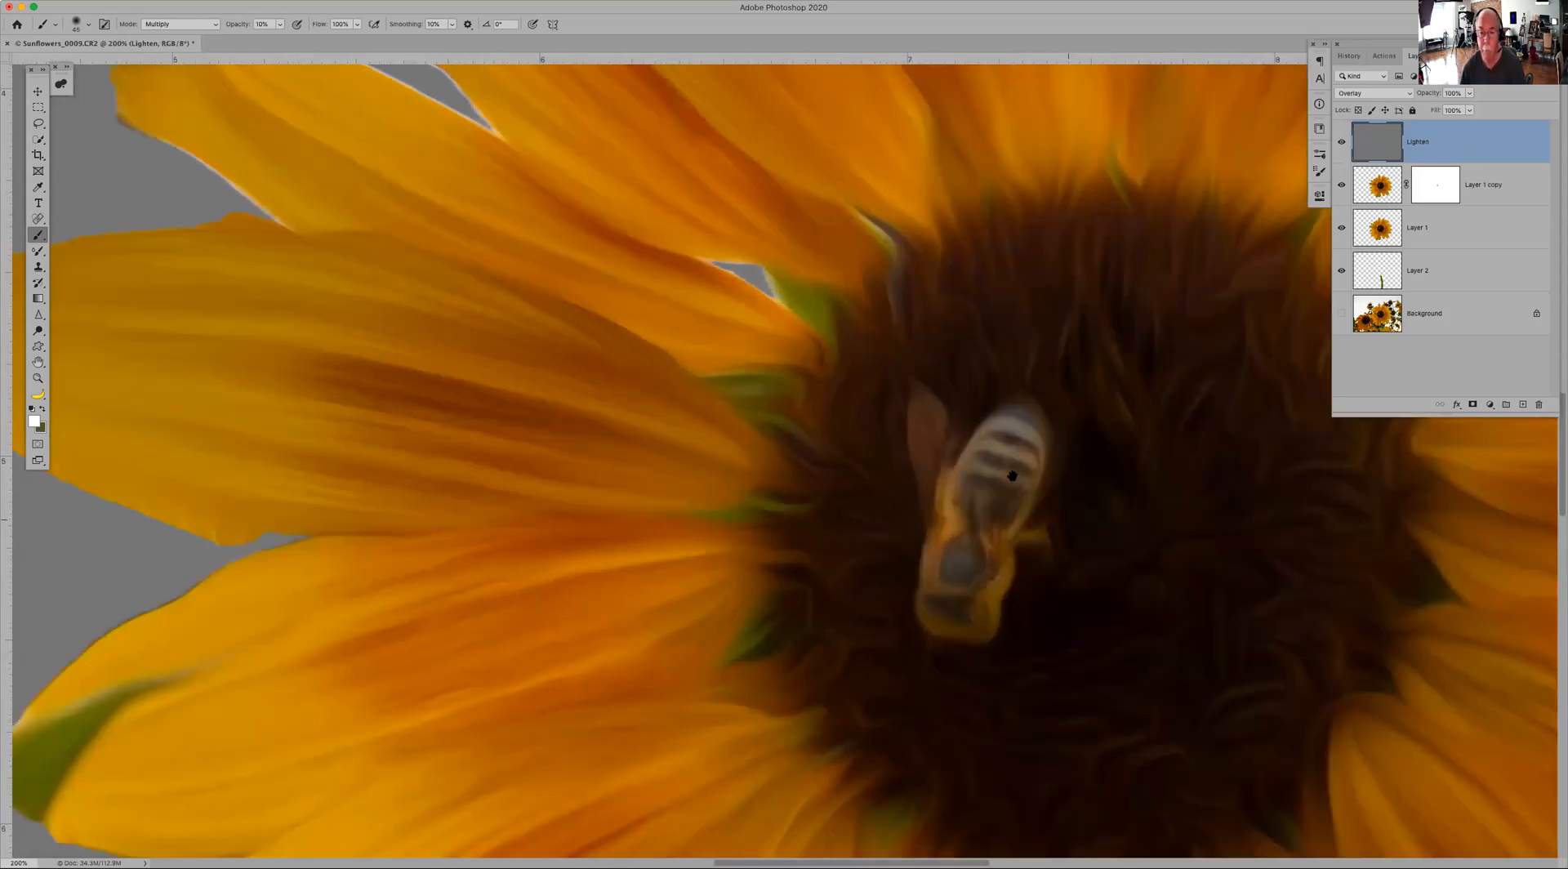
pyautogui.moveTo(1009, 472); pyautogui.dragTo(670, 321)
pyautogui.moveTo(857, 384); pyautogui.dragTo(858, 497)
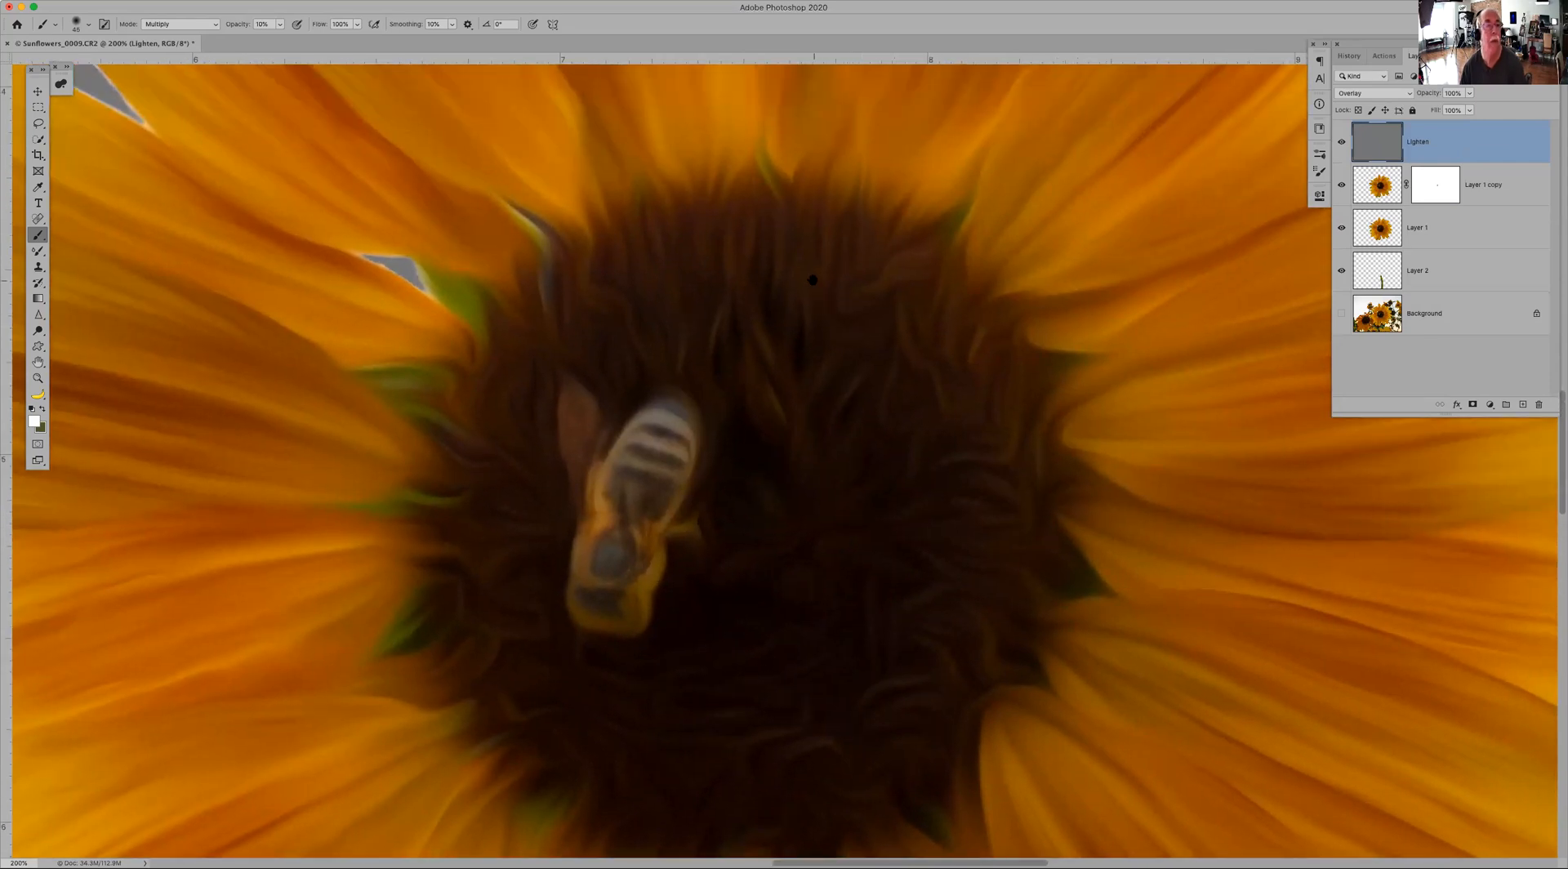
pyautogui.click(216, 24)
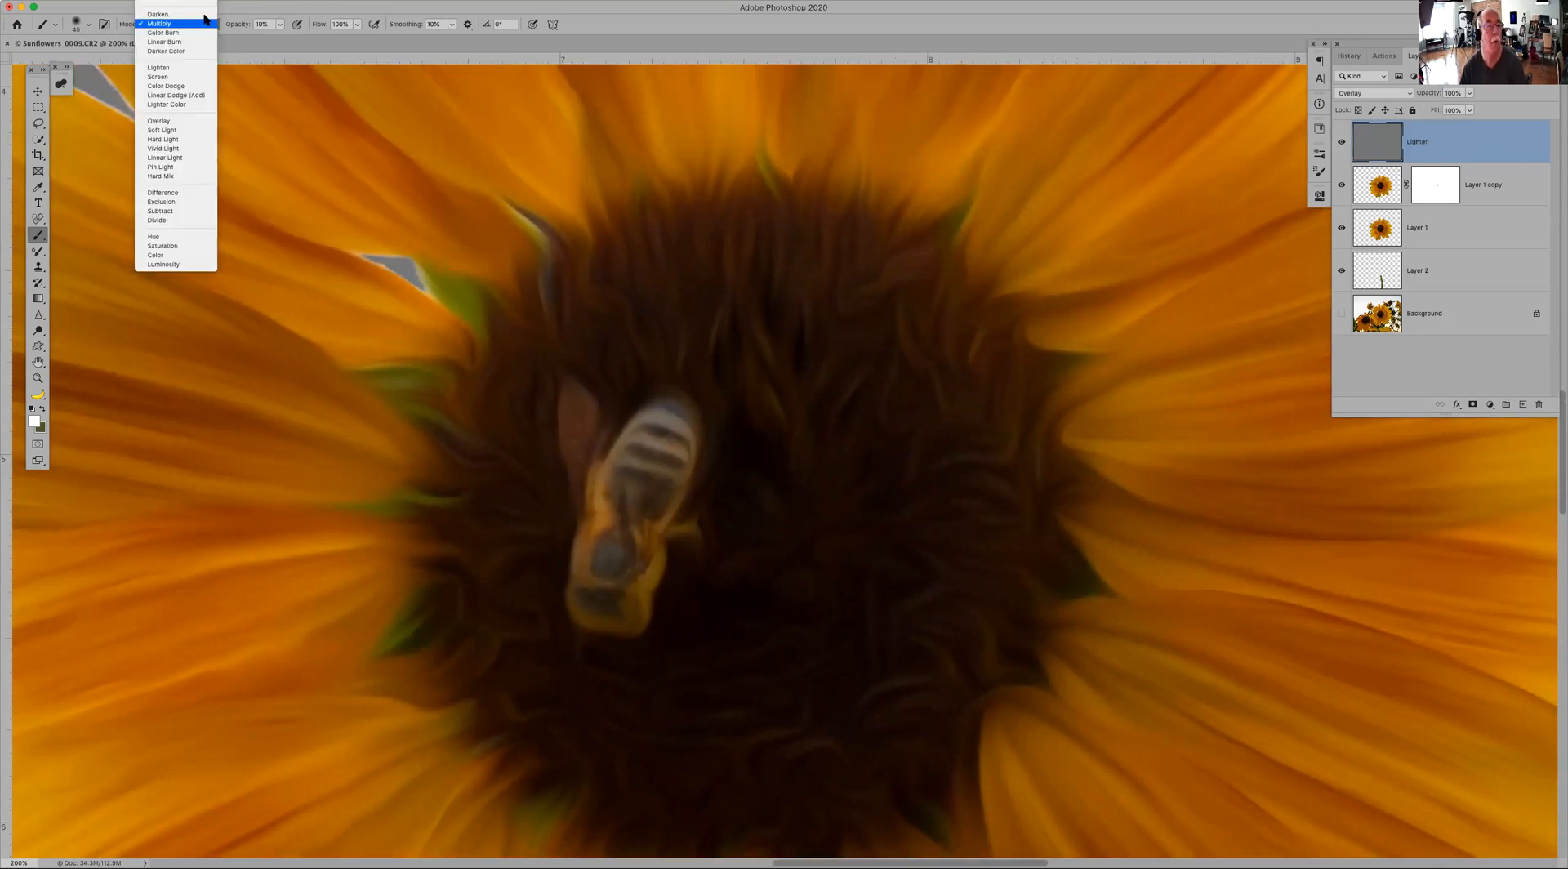
pyautogui.scroll(2, 205, 18)
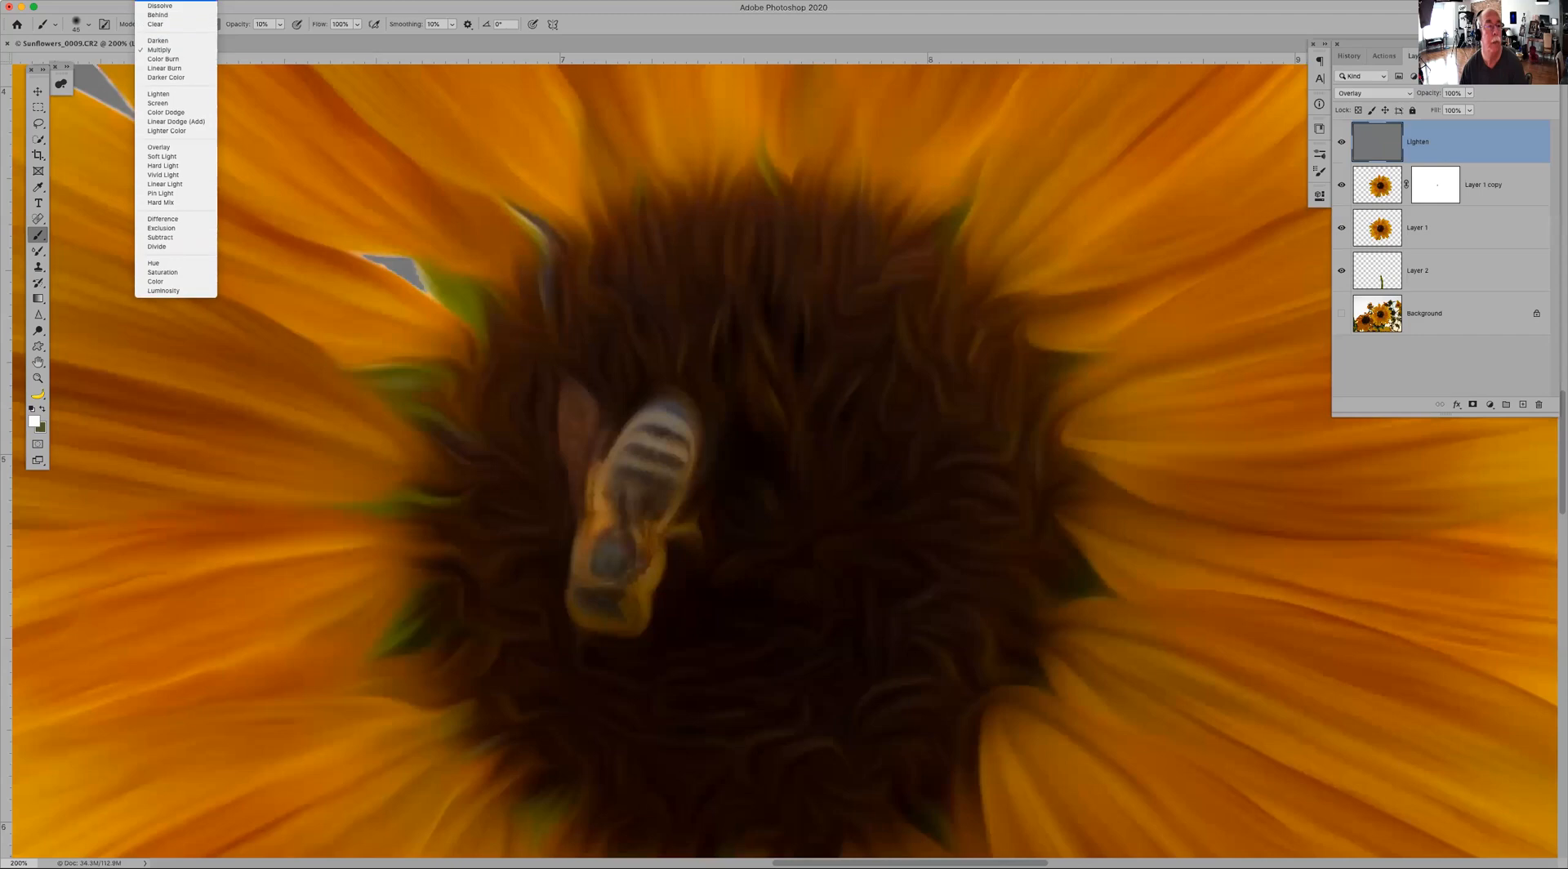
pyautogui.click(175, 2)
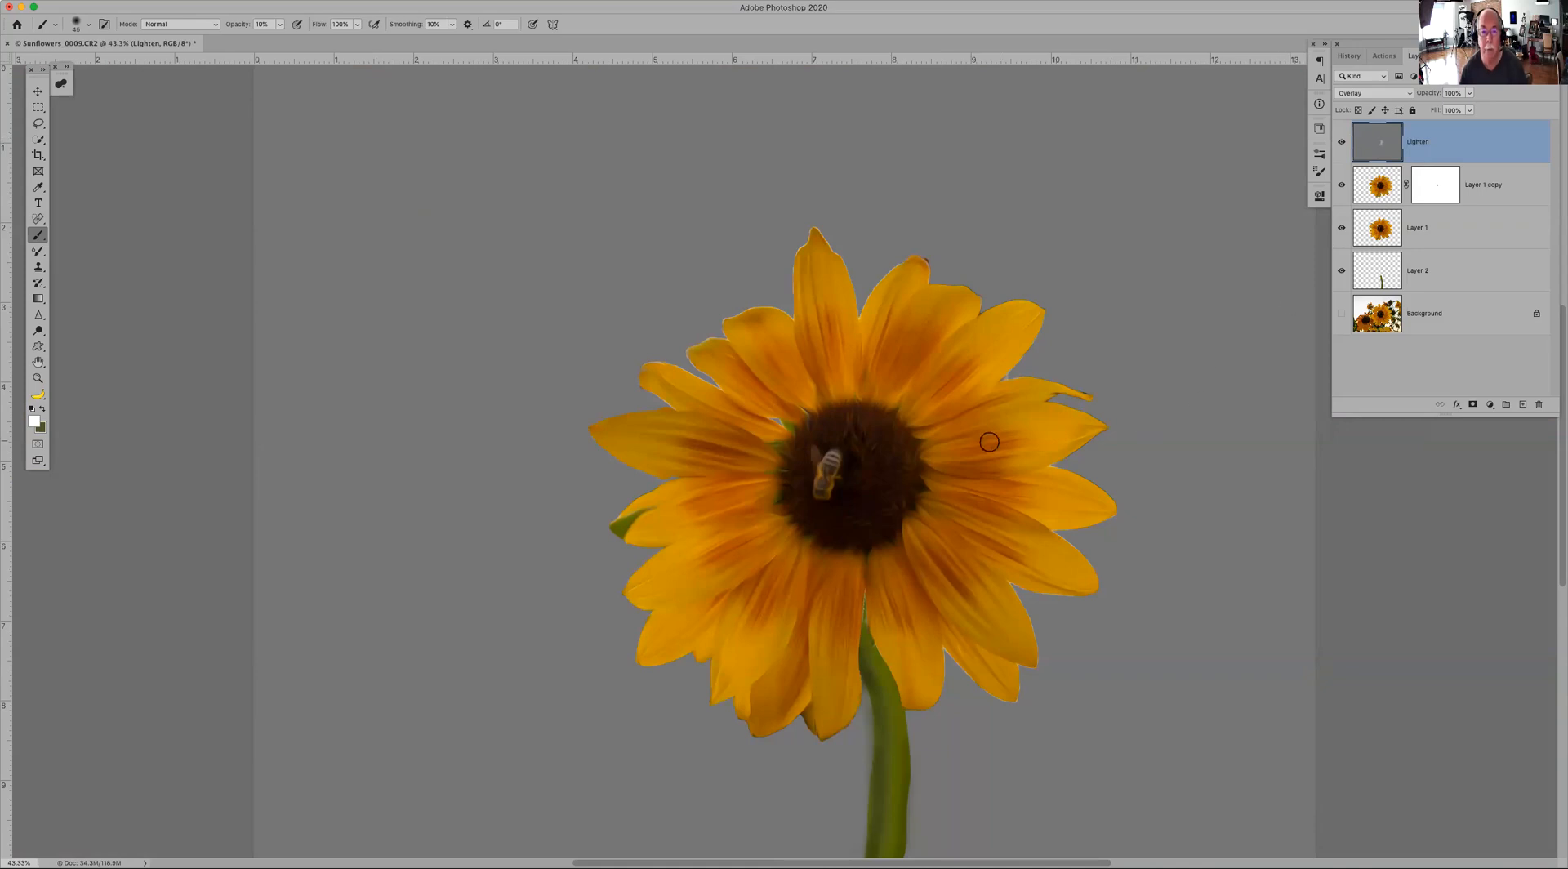
pyautogui.click(1342, 143)
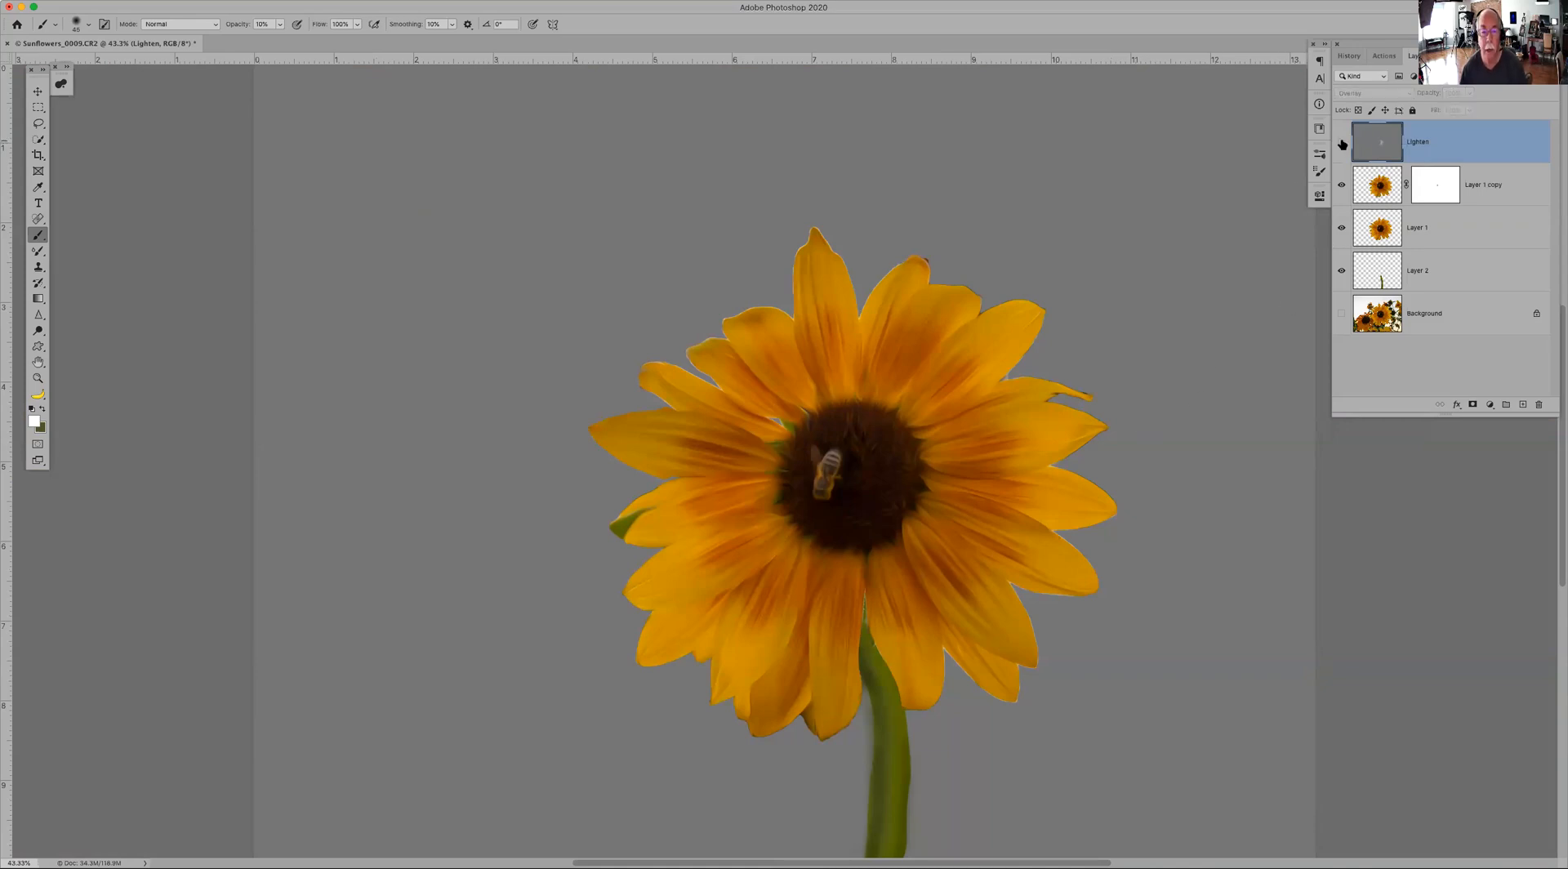
pyautogui.click(1342, 143)
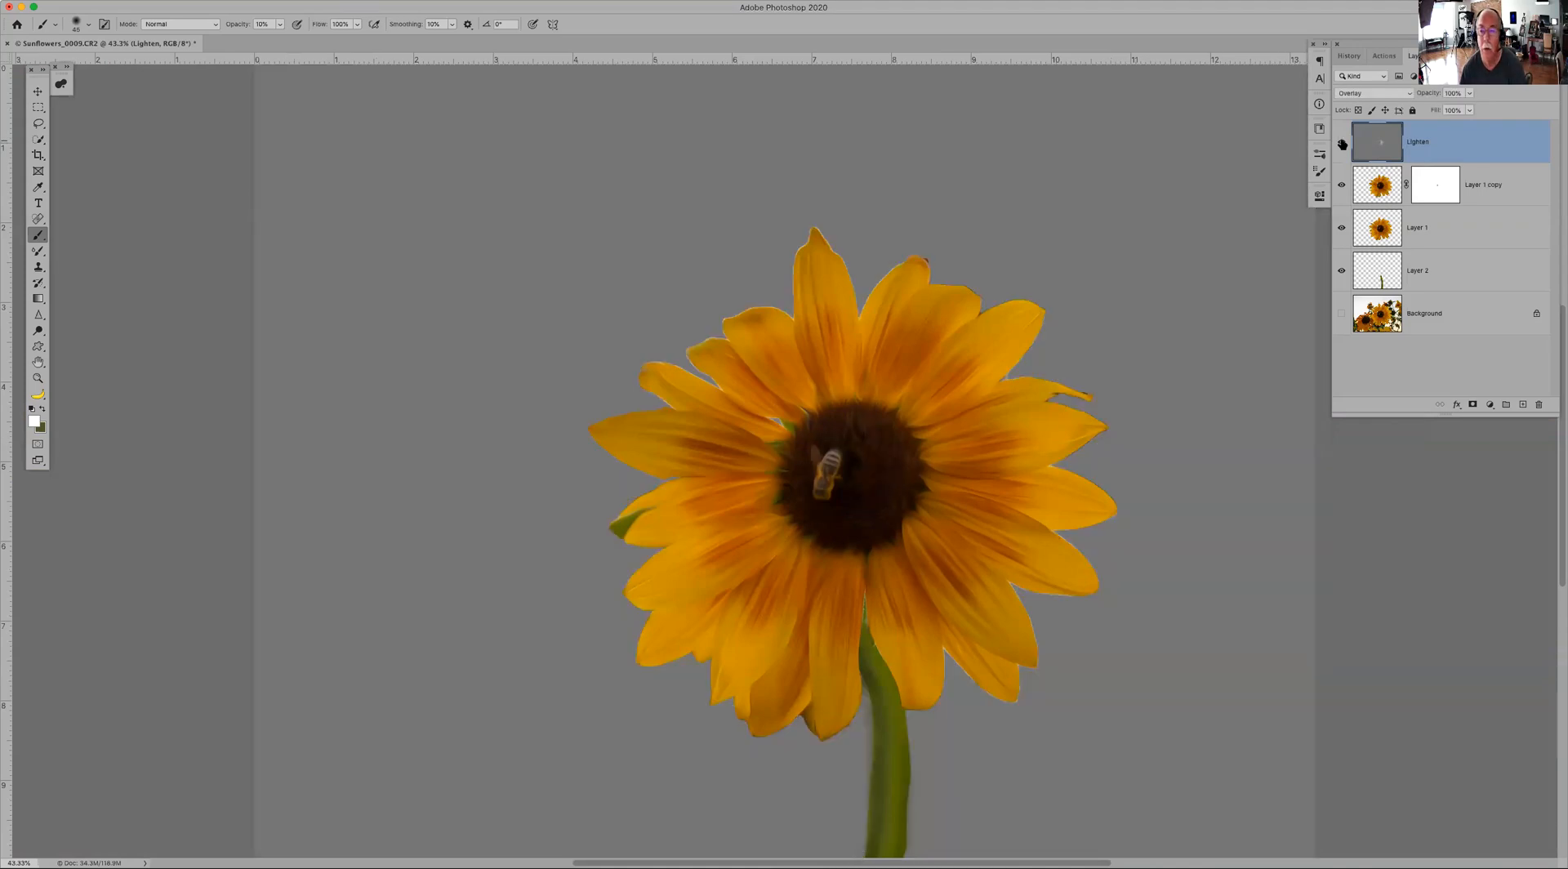
# Step: Compare the bee with the Lighten layer hidden and shown, both in the whole-flower view and at 200% zoom
pyautogui.click(1342, 144)
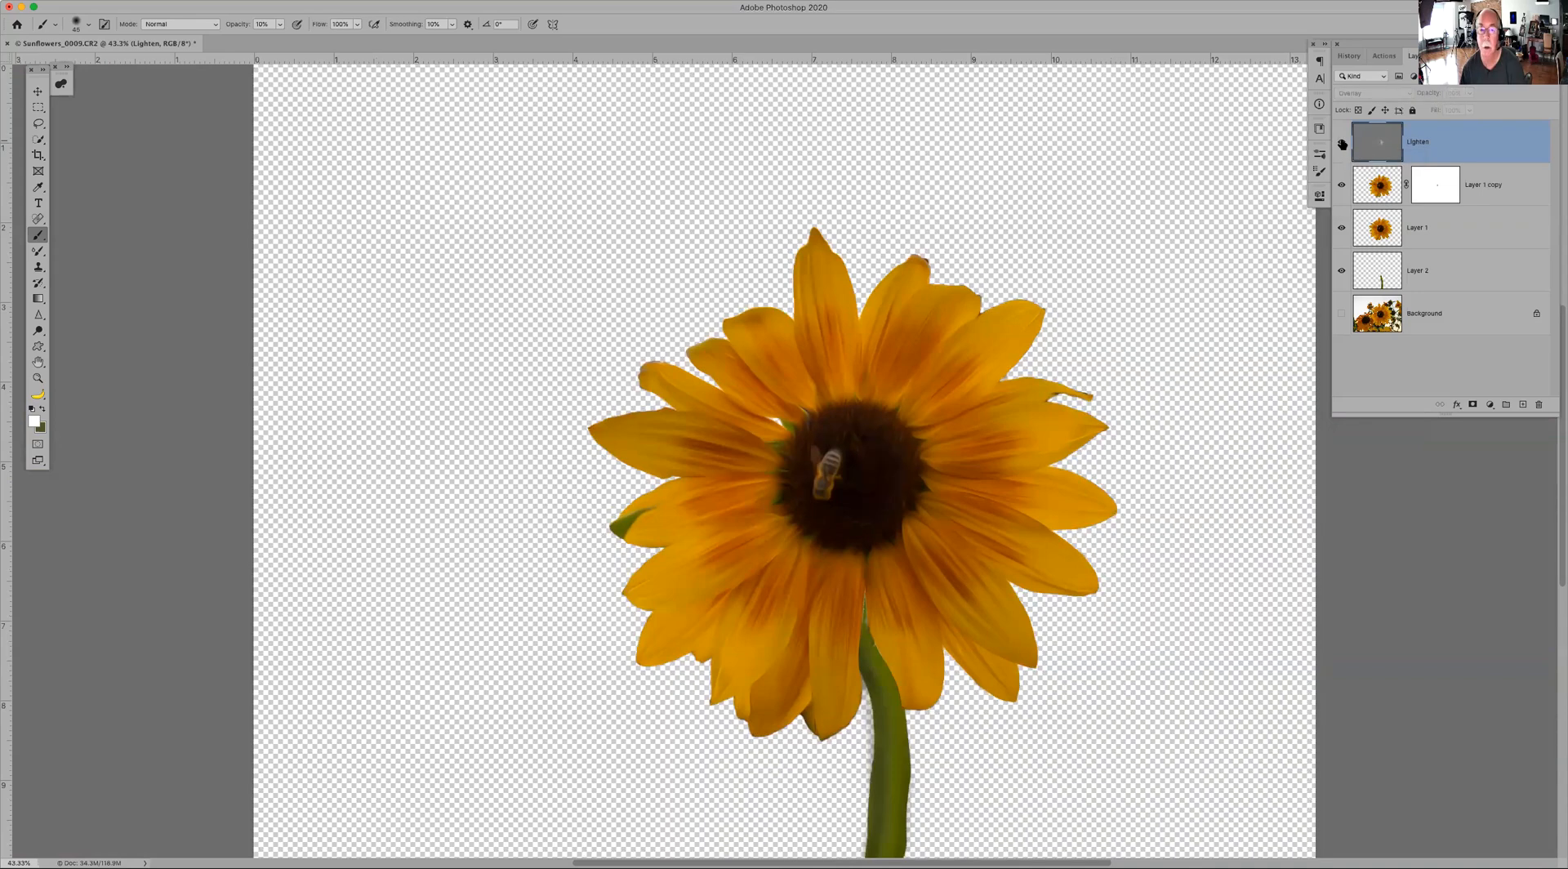
pyautogui.click(1342, 144)
pyautogui.click(1342, 144)
pyautogui.click(1342, 143)
pyautogui.press('z')
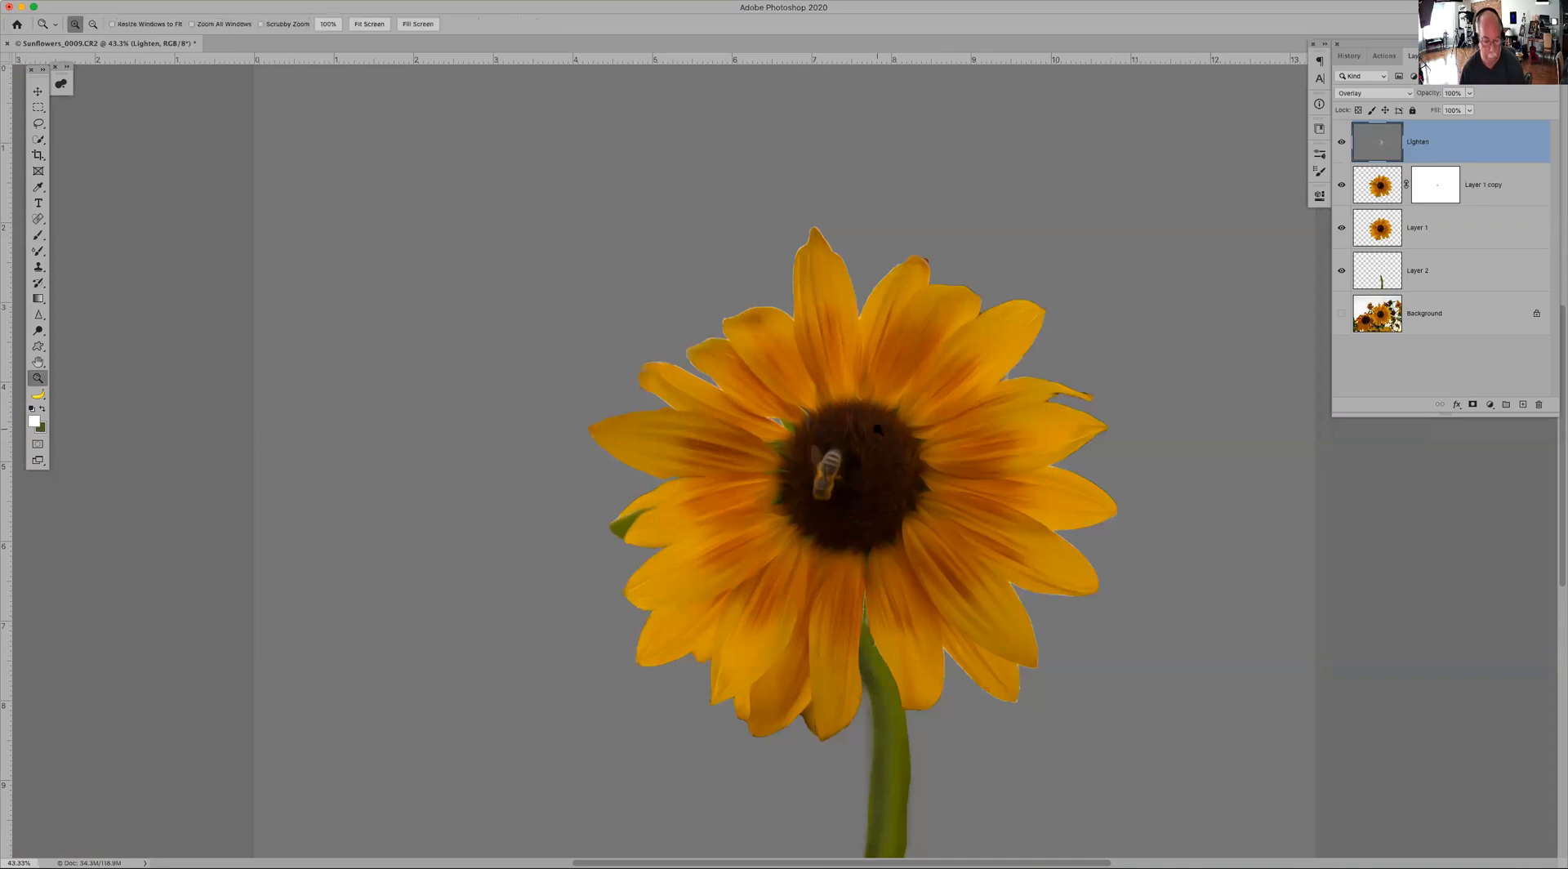
pyautogui.click(867, 441)
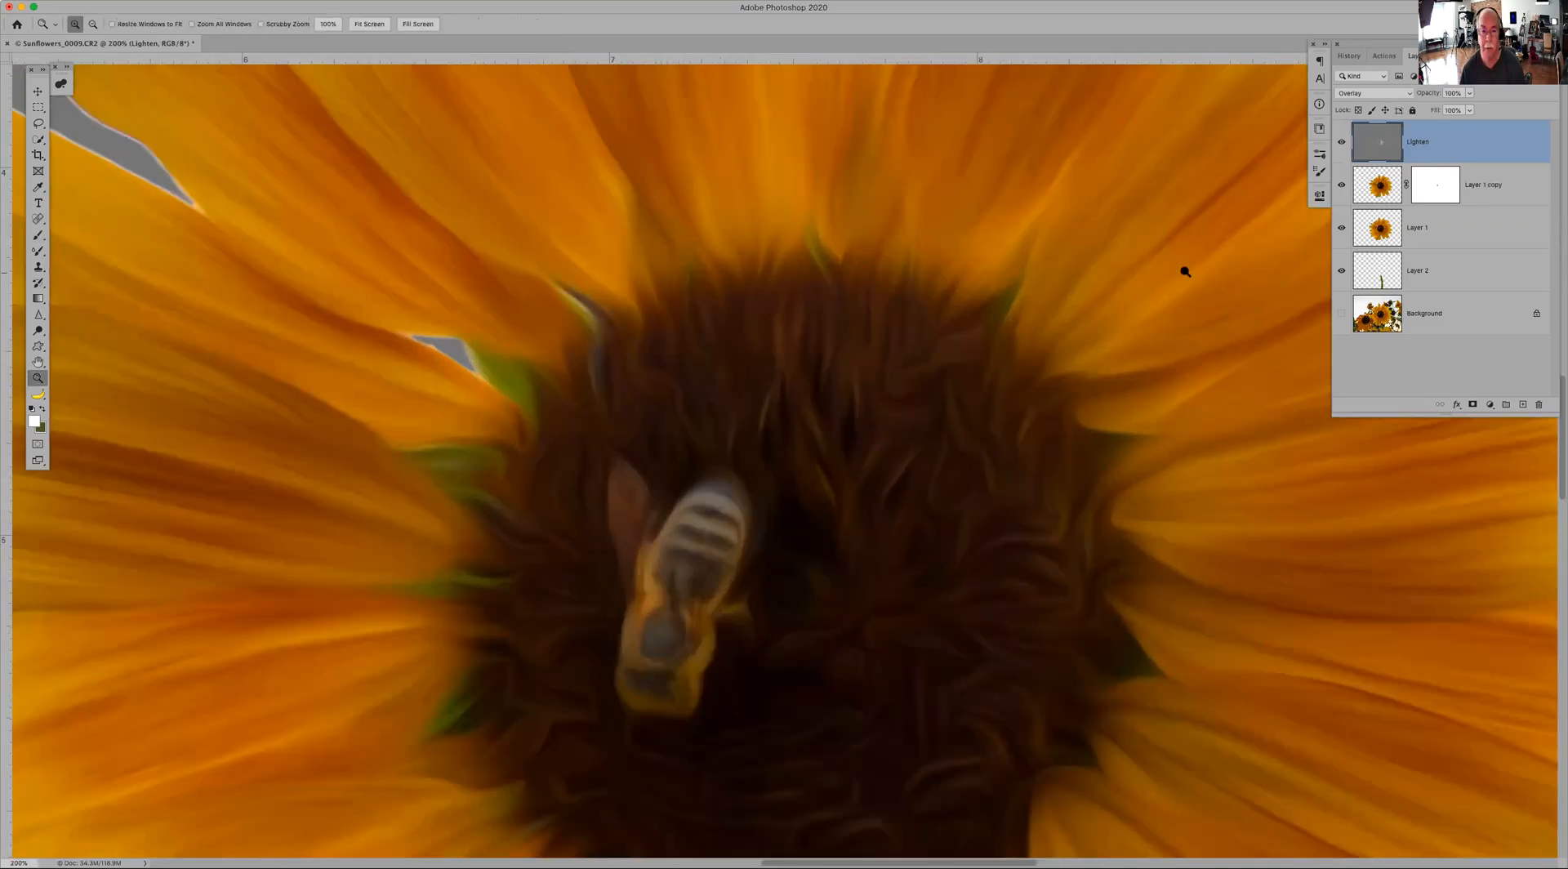
pyautogui.scroll(-5, 1037, 476)
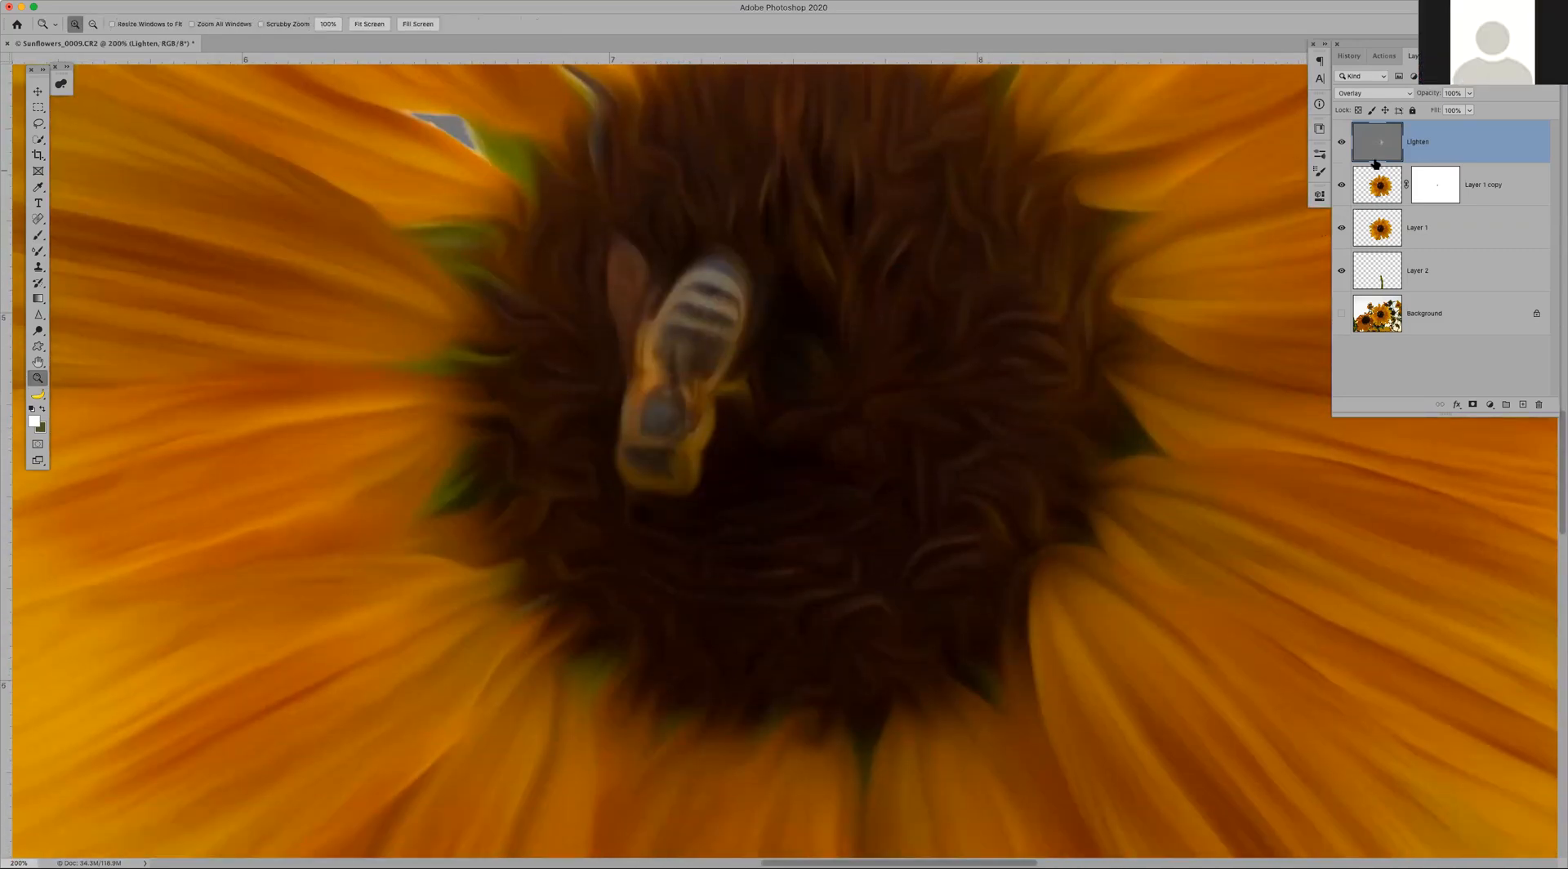
pyautogui.click(1340, 143)
pyautogui.click(1339, 143)
pyautogui.click(1339, 143)
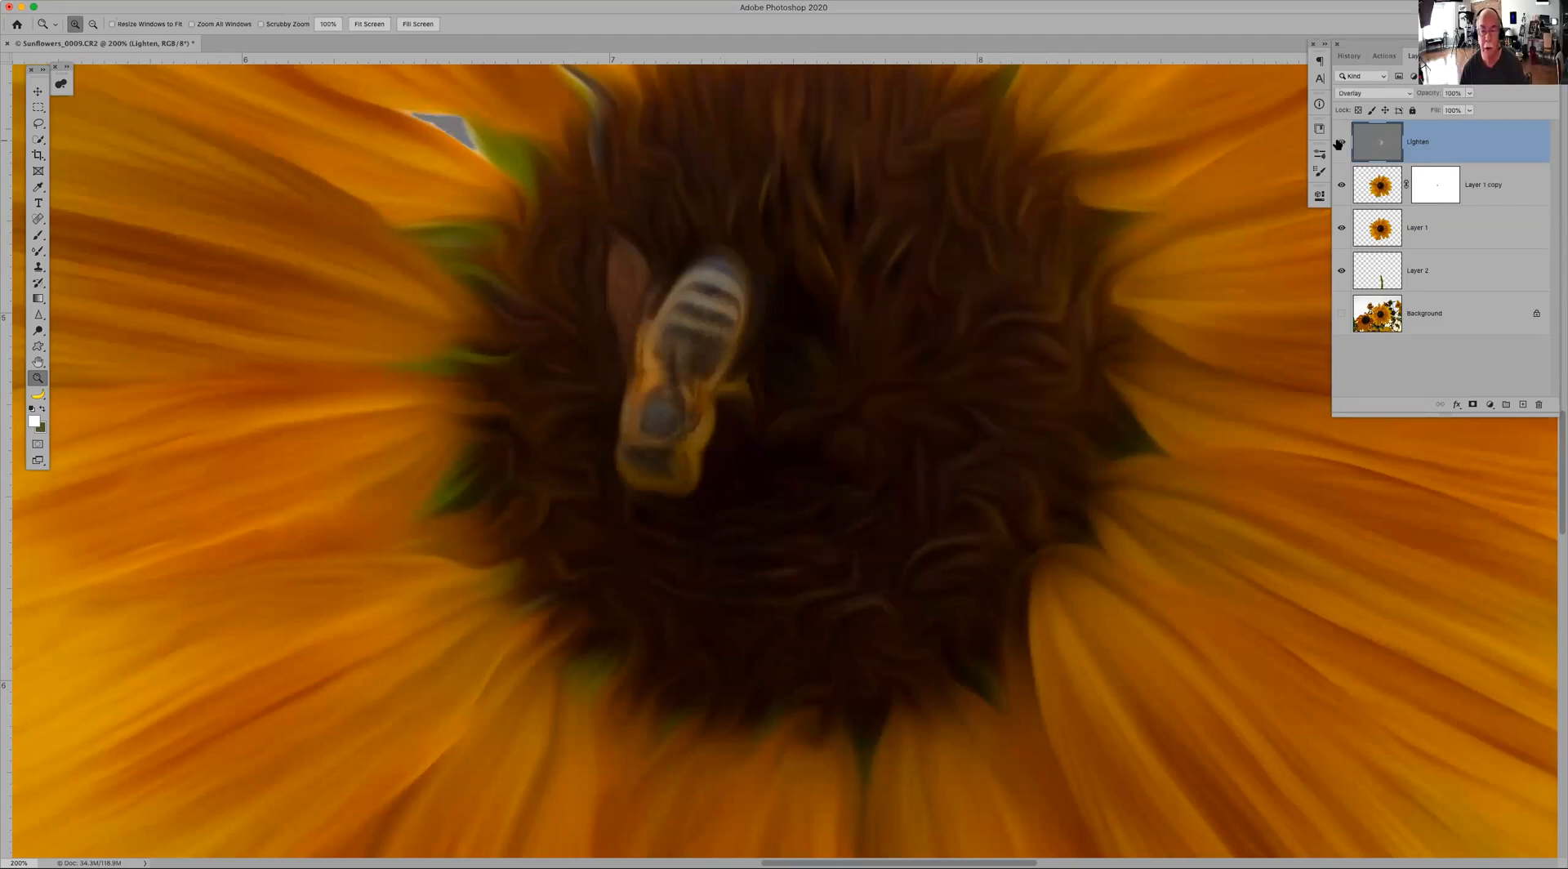
pyautogui.click(1339, 143)
pyautogui.click(1340, 143)
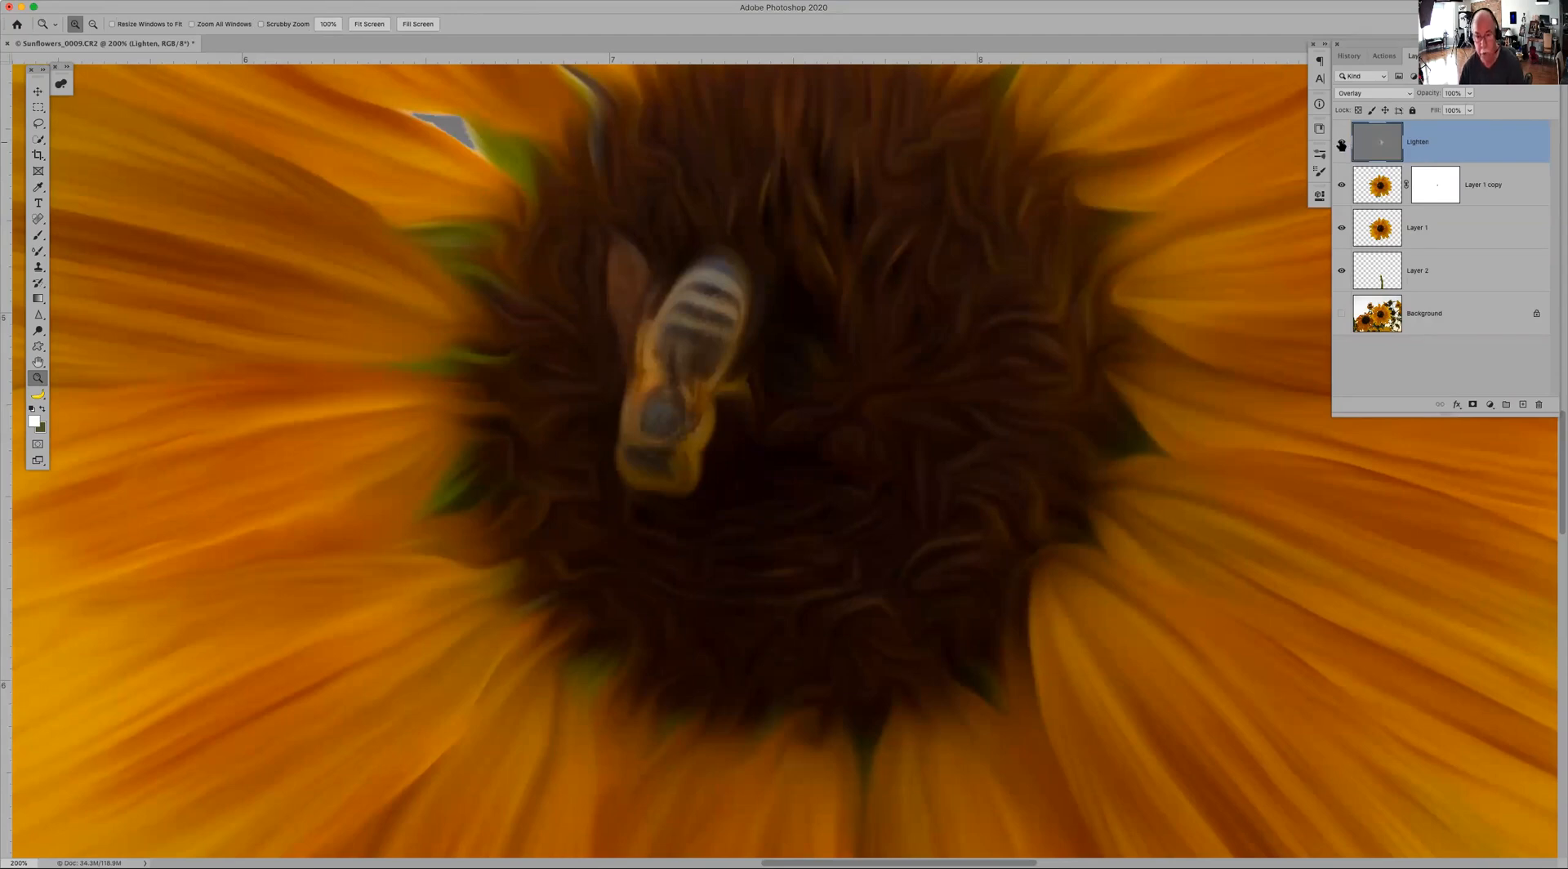
# Step: Delete the Lighten layer and add a new empty layer above Layer 1 copy
pyautogui.moveTo(1484, 143); pyautogui.dragTo(1539, 405)
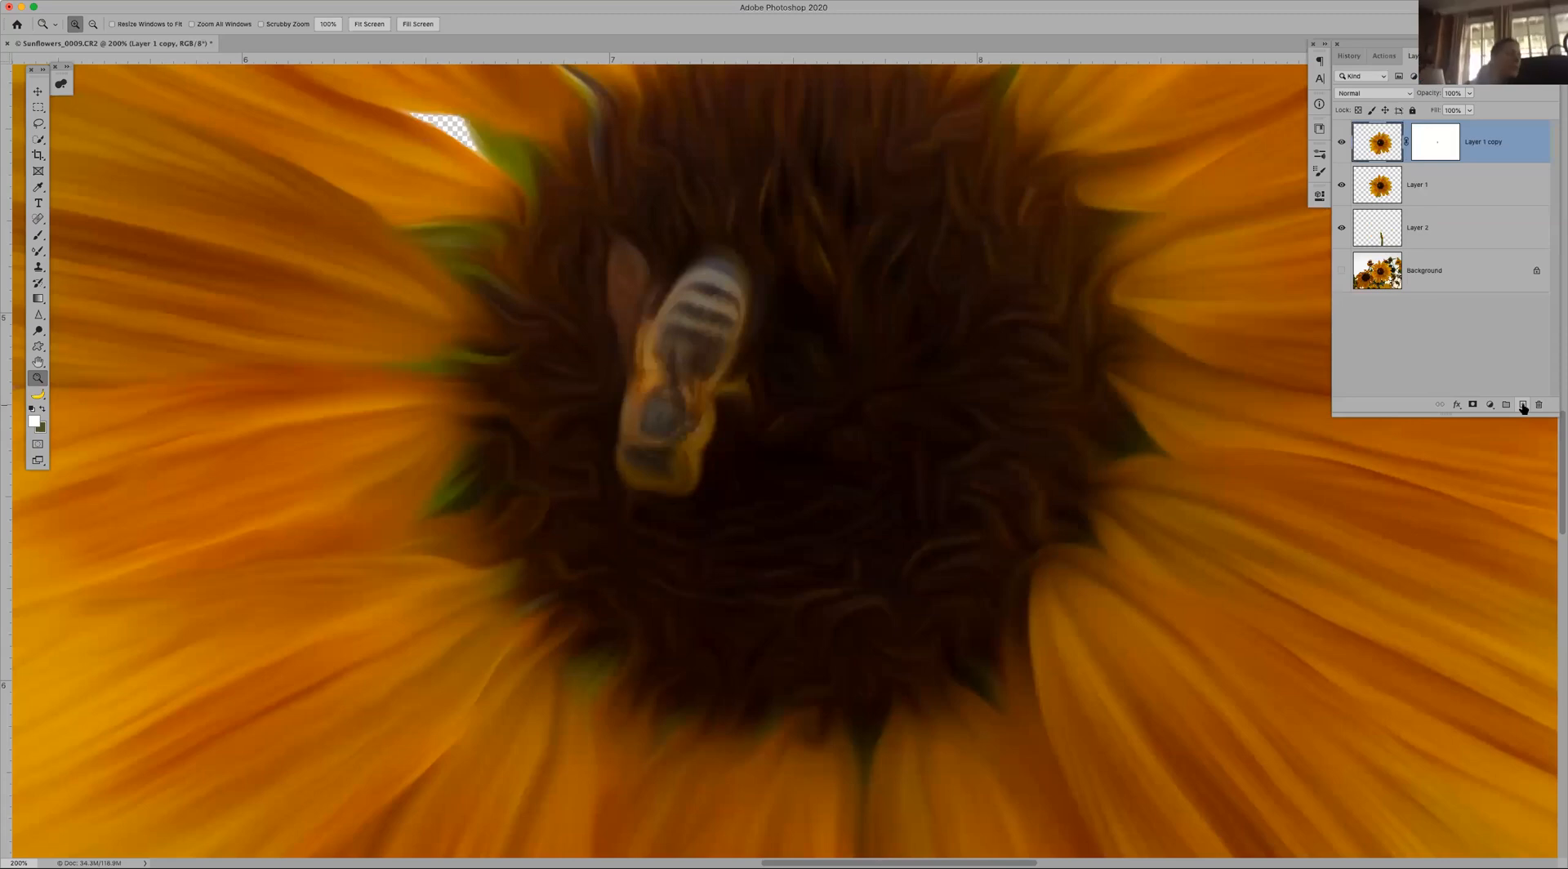
pyautogui.click(1522, 405)
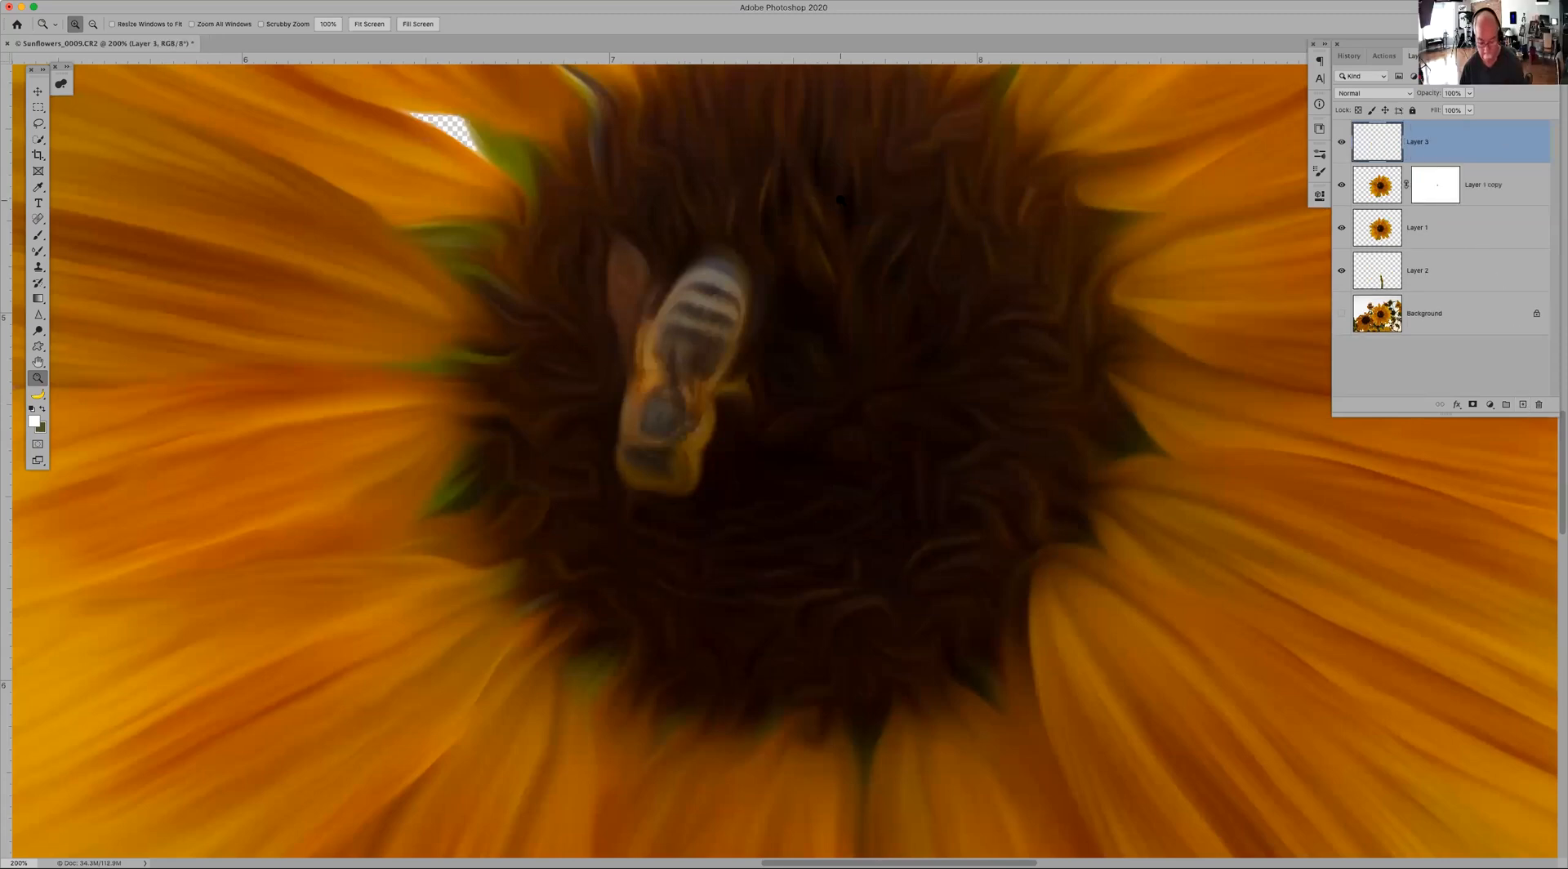
# Step: Try dodging Highlights at the flower centre on the empty layer with a larger brush, and compare the layer hidden and shown
pyautogui.press('o')
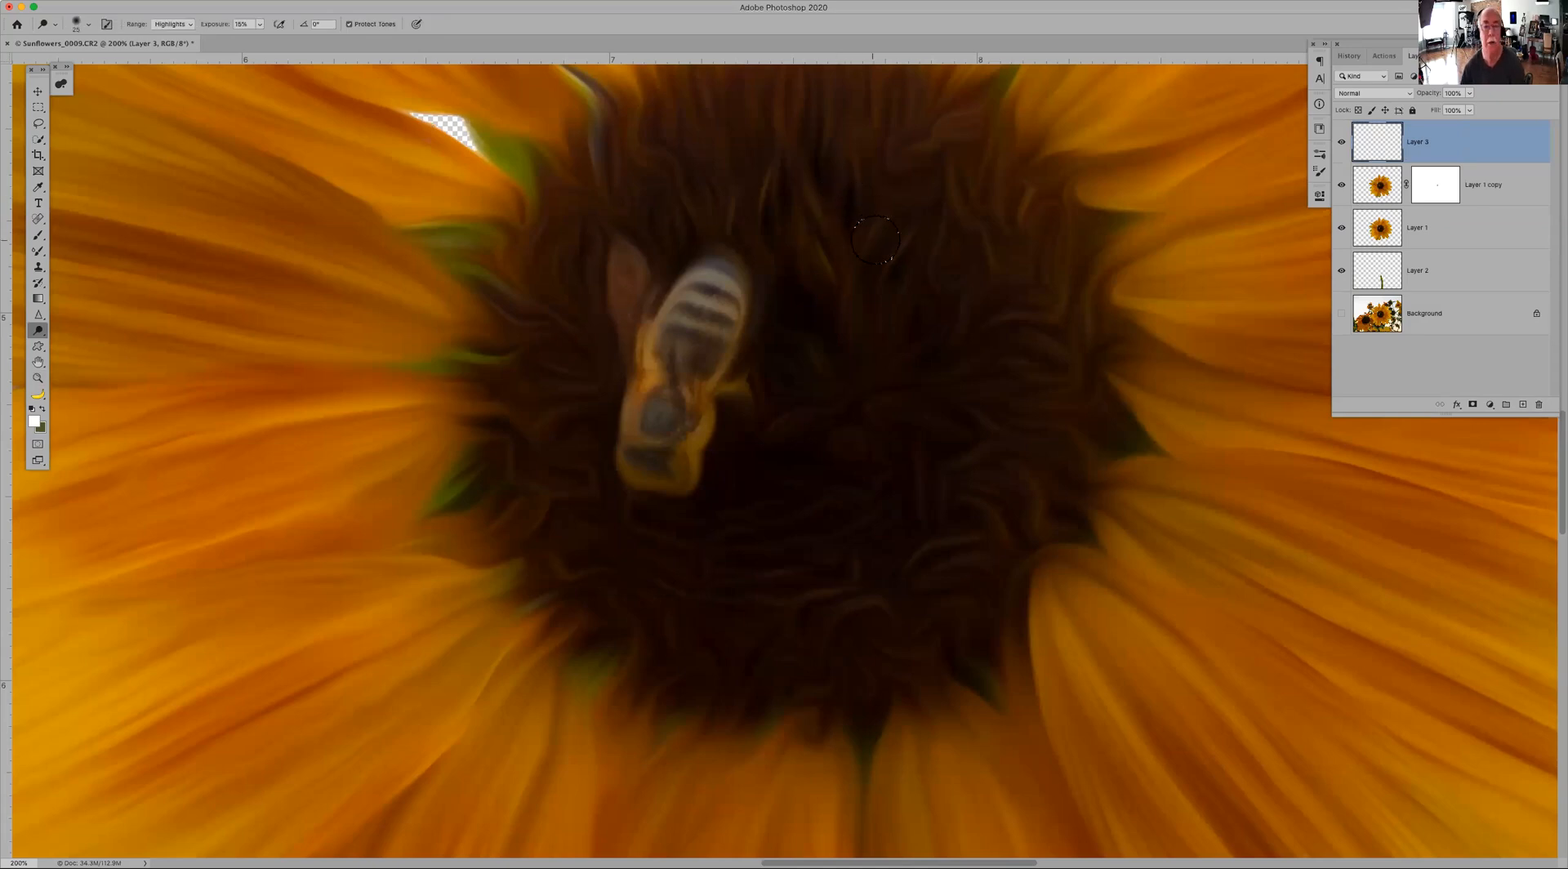
pyautogui.press('super+minus')
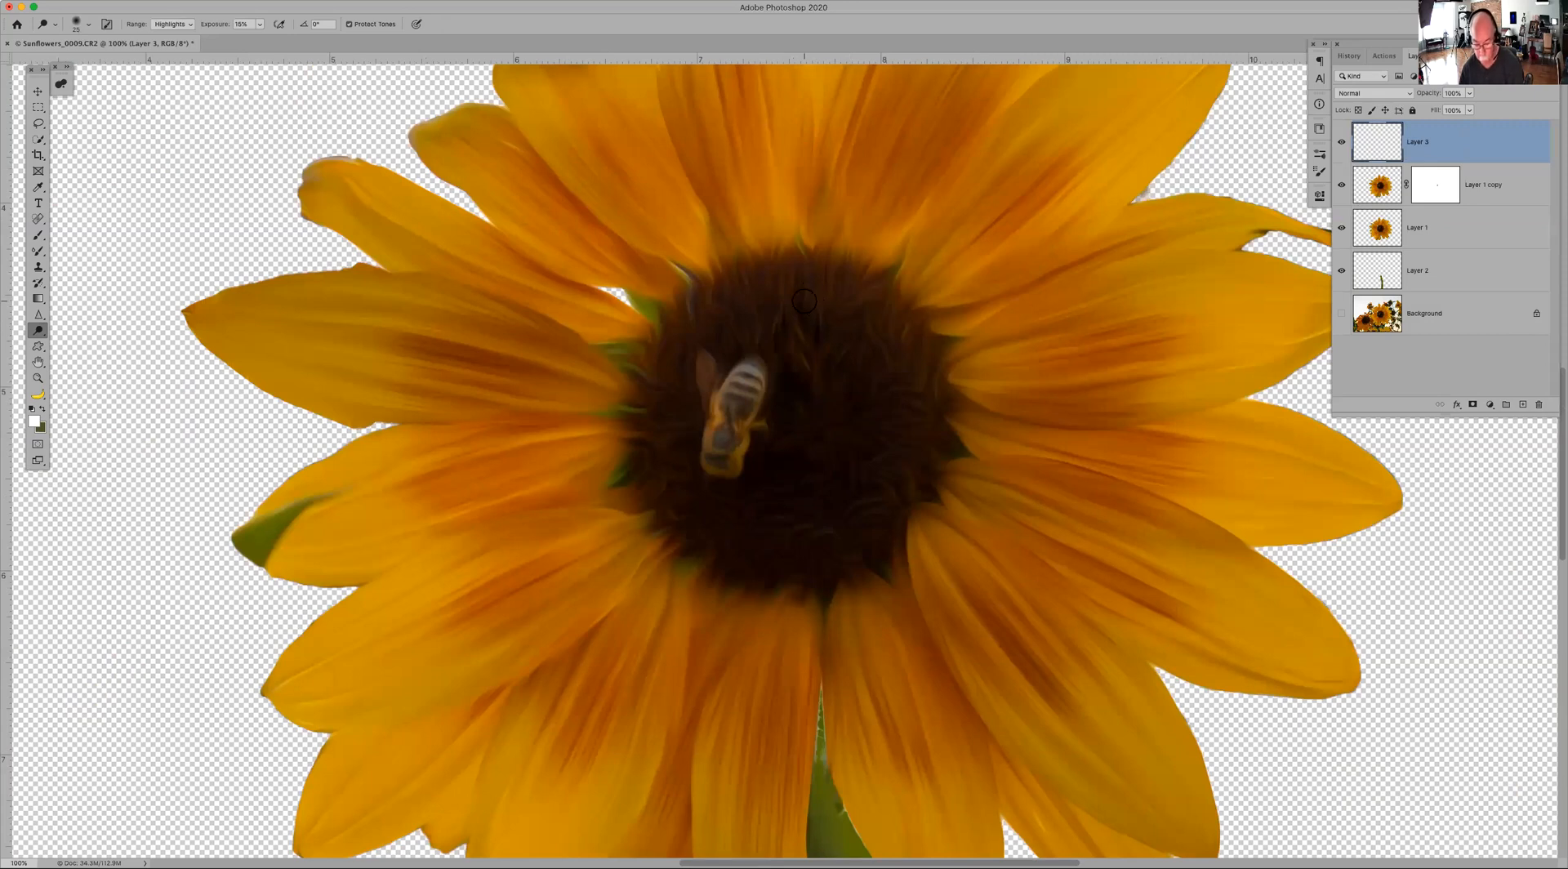
pyautogui.press(']')
pyautogui.press(']')
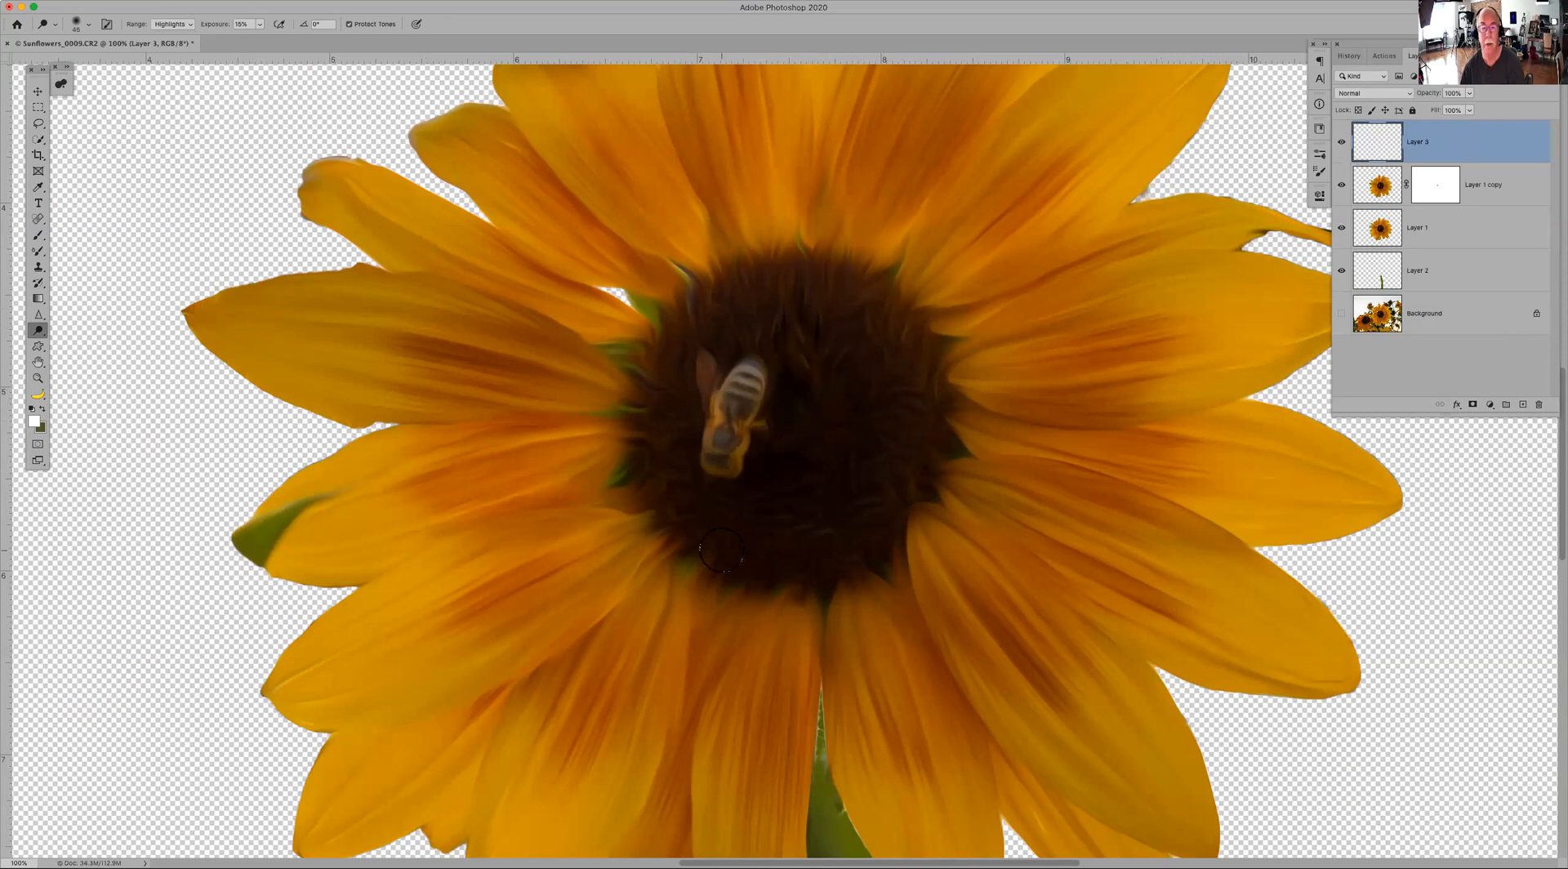
pyautogui.click(1341, 143)
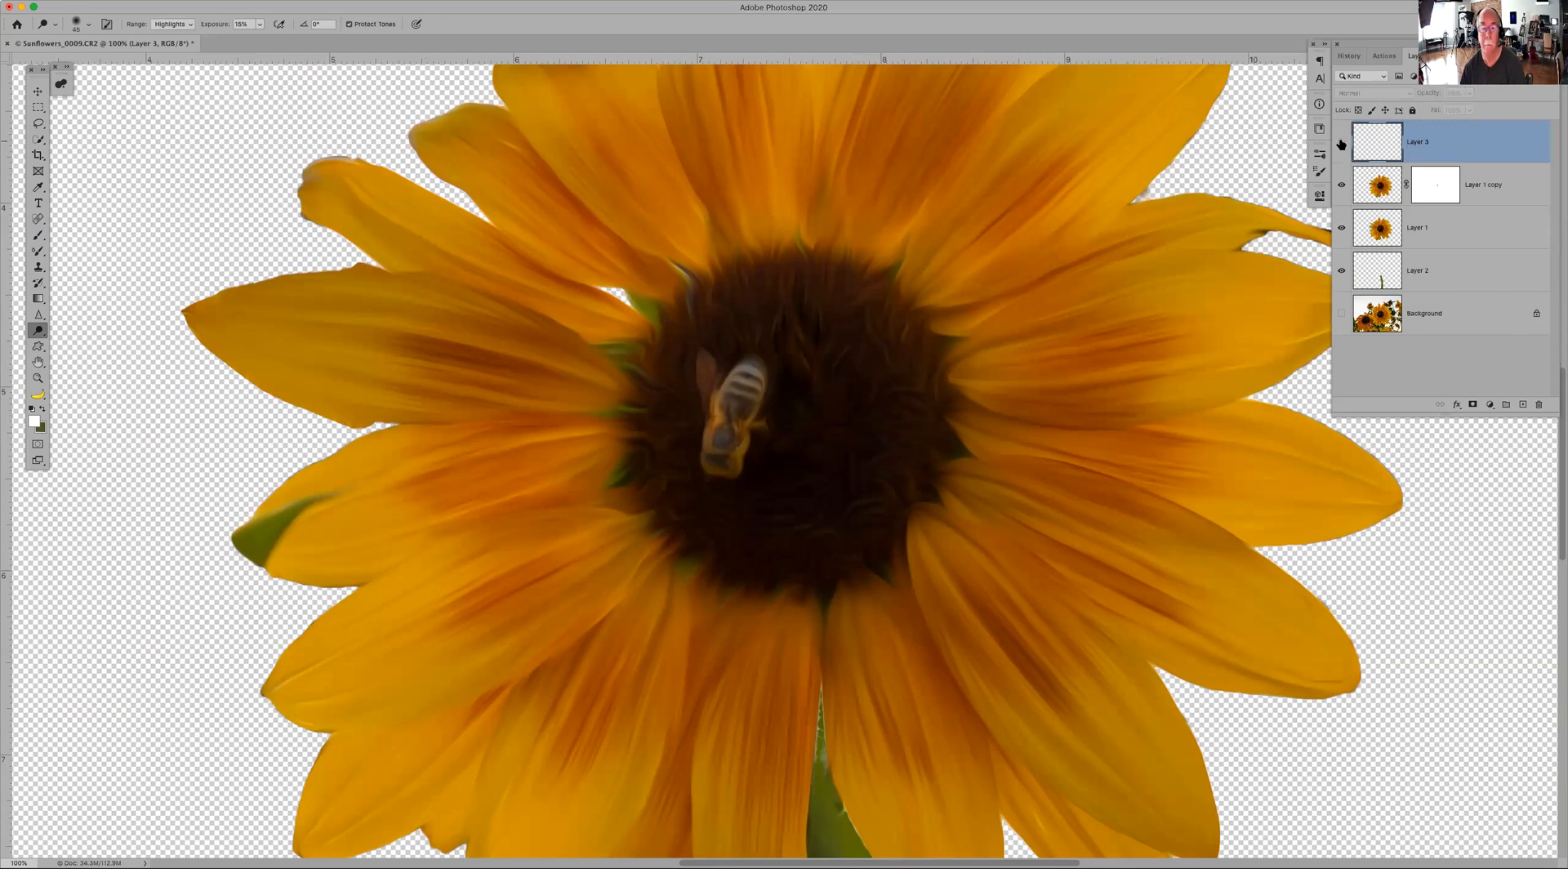
pyautogui.click(1341, 144)
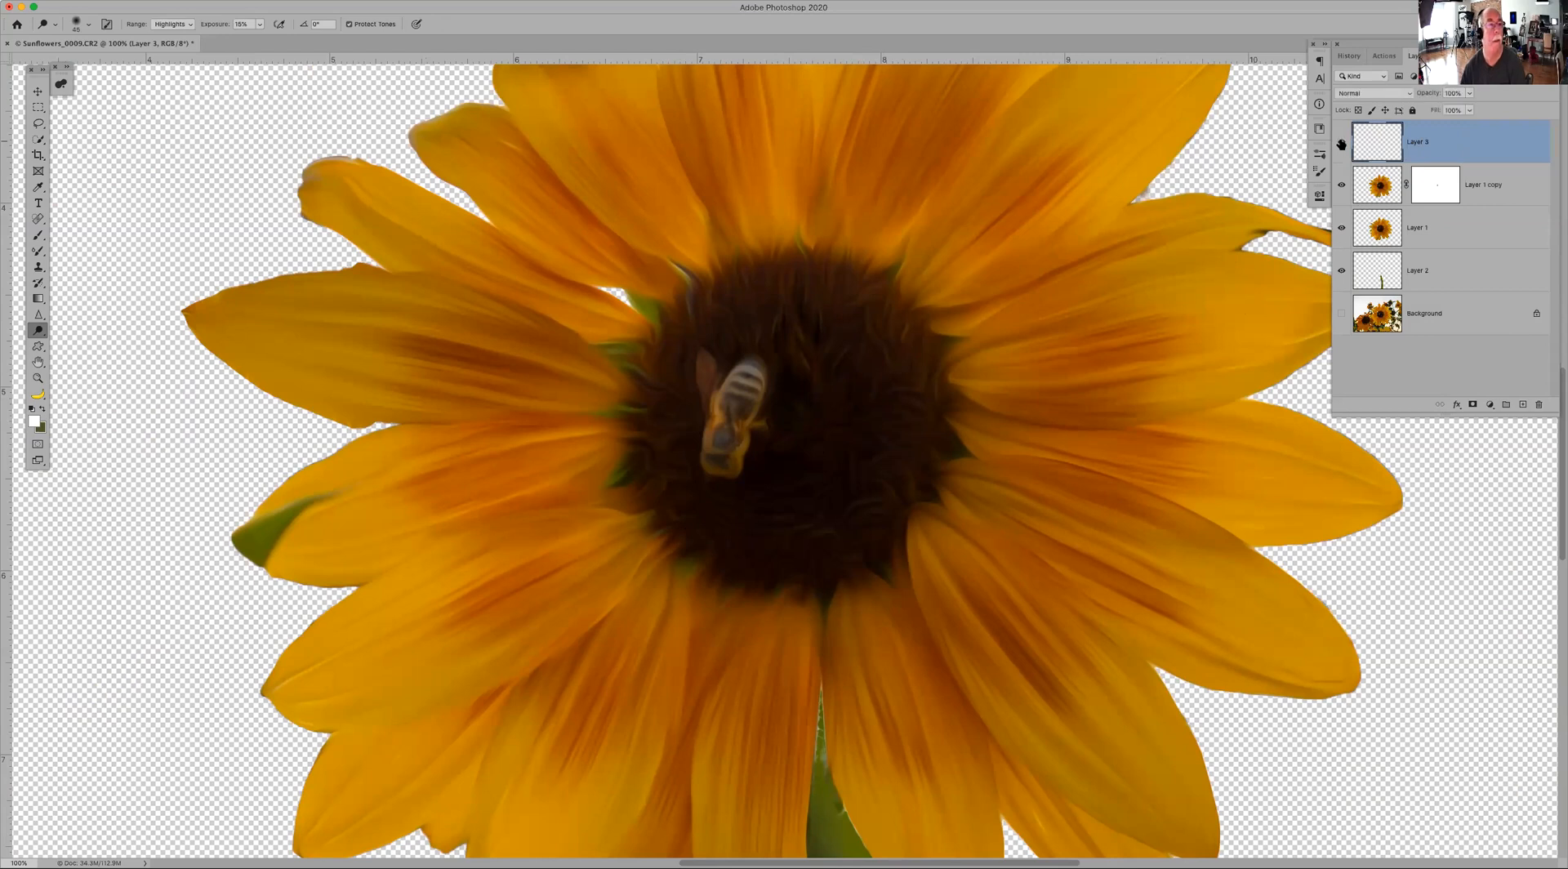
# Step: Try dodging with the range set to Midtones, compare the empty layer hidden and shown, and delete that layer
pyautogui.click(189, 24)
pyautogui.click(189, 15)
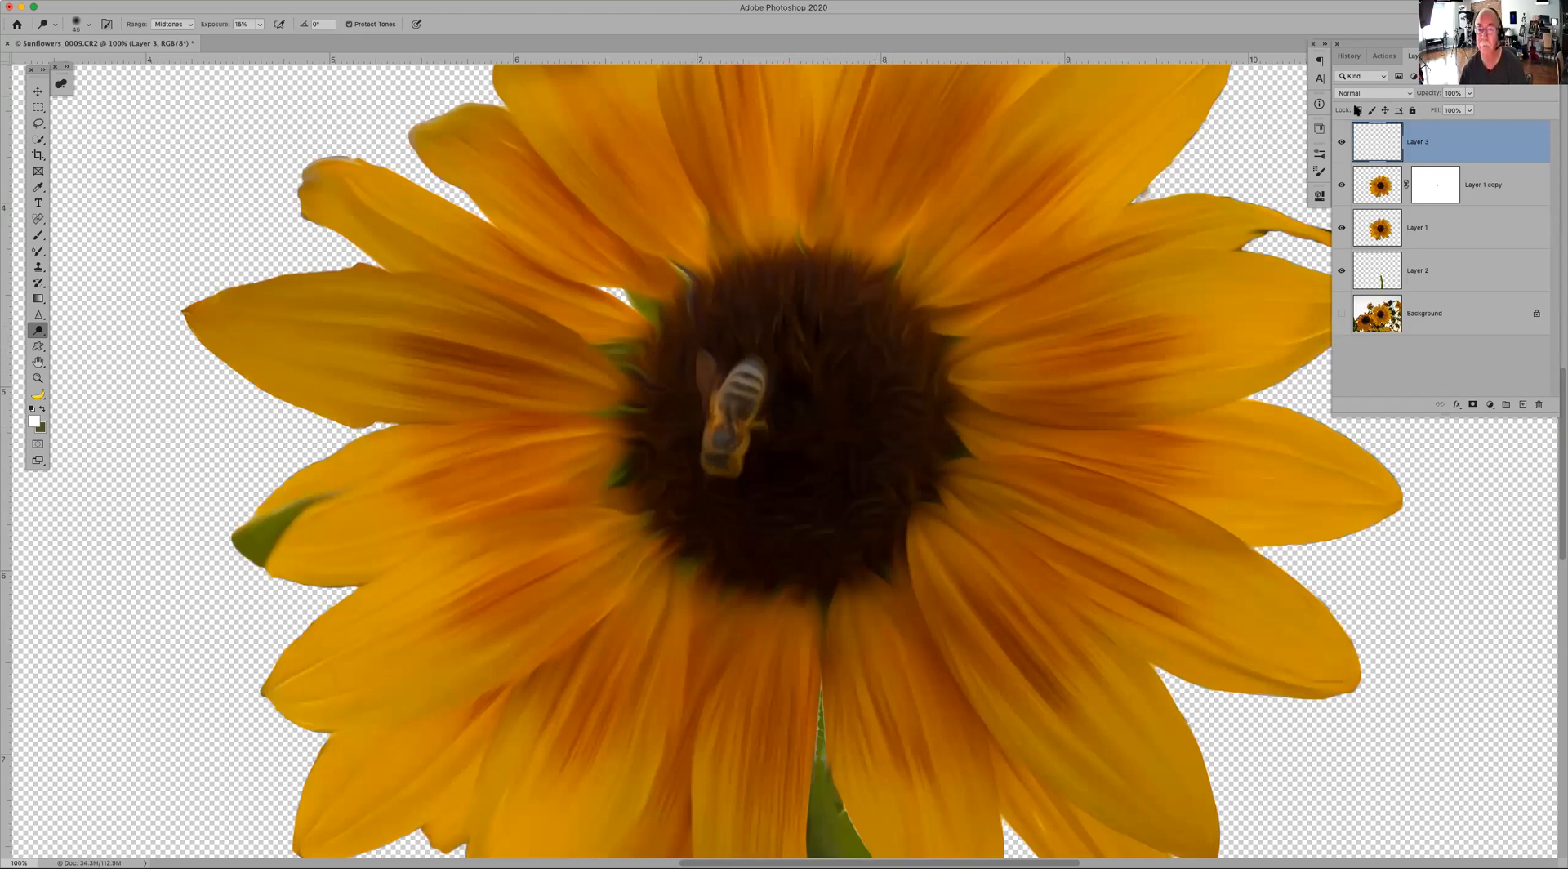
pyautogui.click(1342, 143)
pyautogui.click(1342, 143)
pyautogui.click(1342, 143)
pyautogui.click(1342, 143)
pyautogui.click(1343, 144)
pyautogui.moveTo(1487, 149); pyautogui.dragTo(1538, 405)
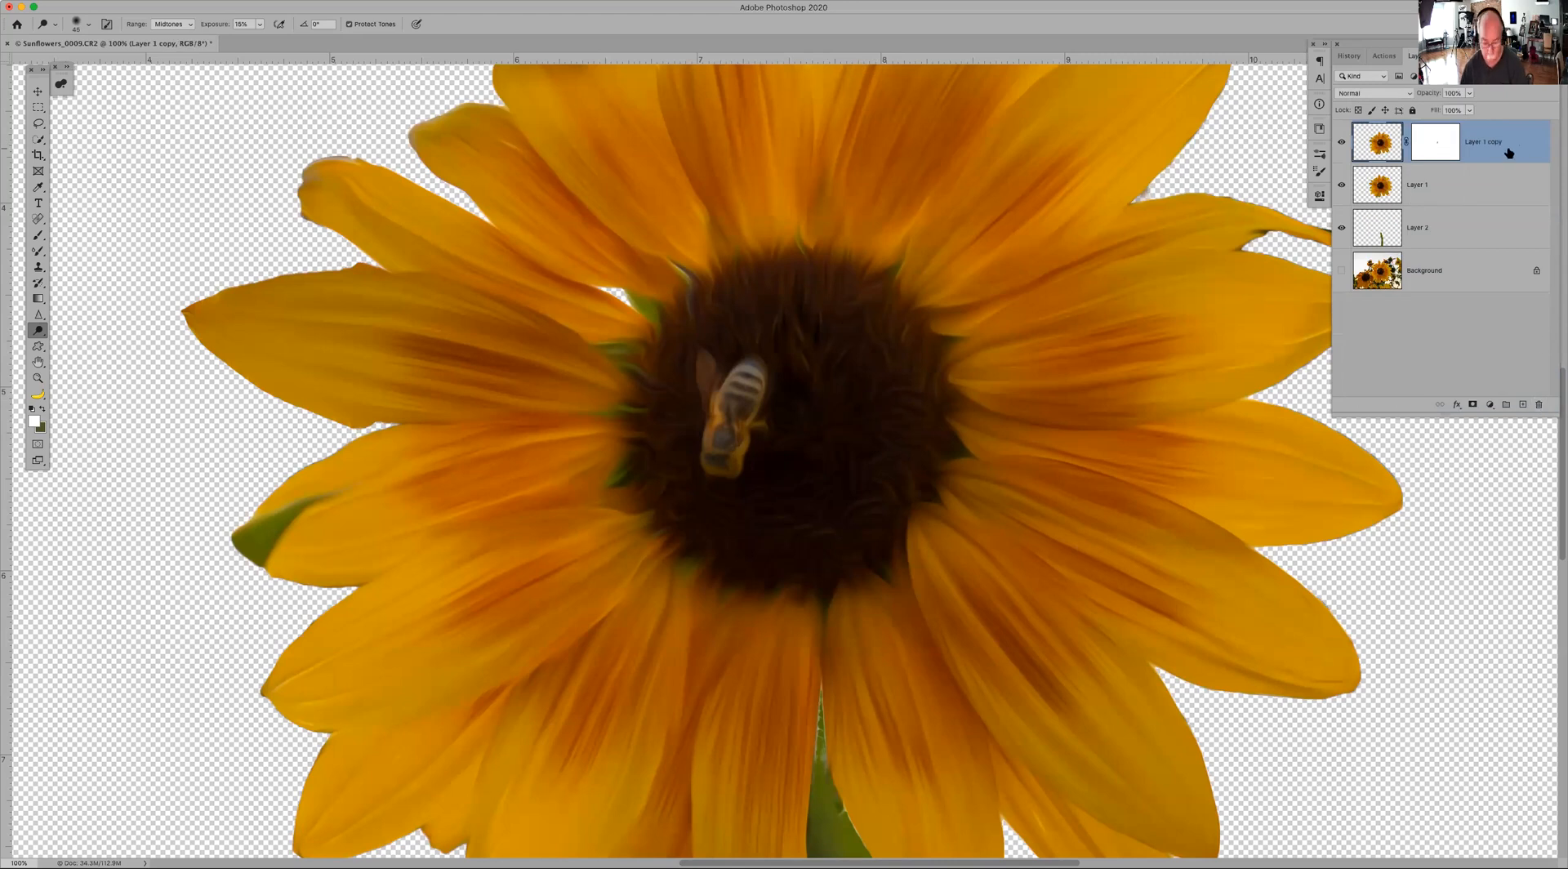
# Step: Fit the whole image in view and place the Burnished texture directly above the Background layer, beneath the stem layer
pyautogui.press('super+0')
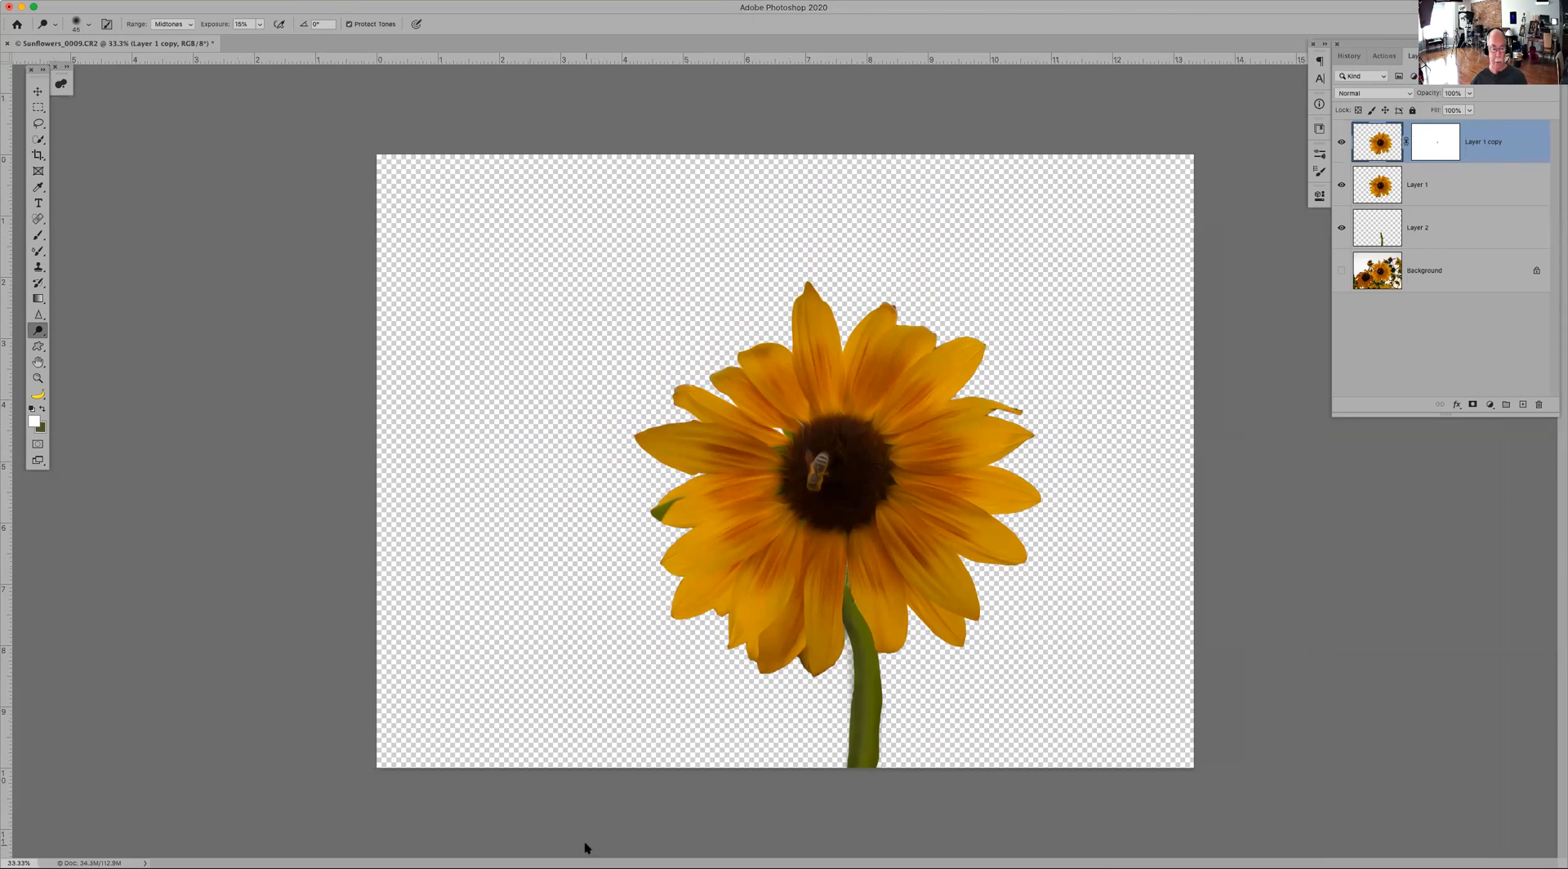
pyautogui.press('Tab')
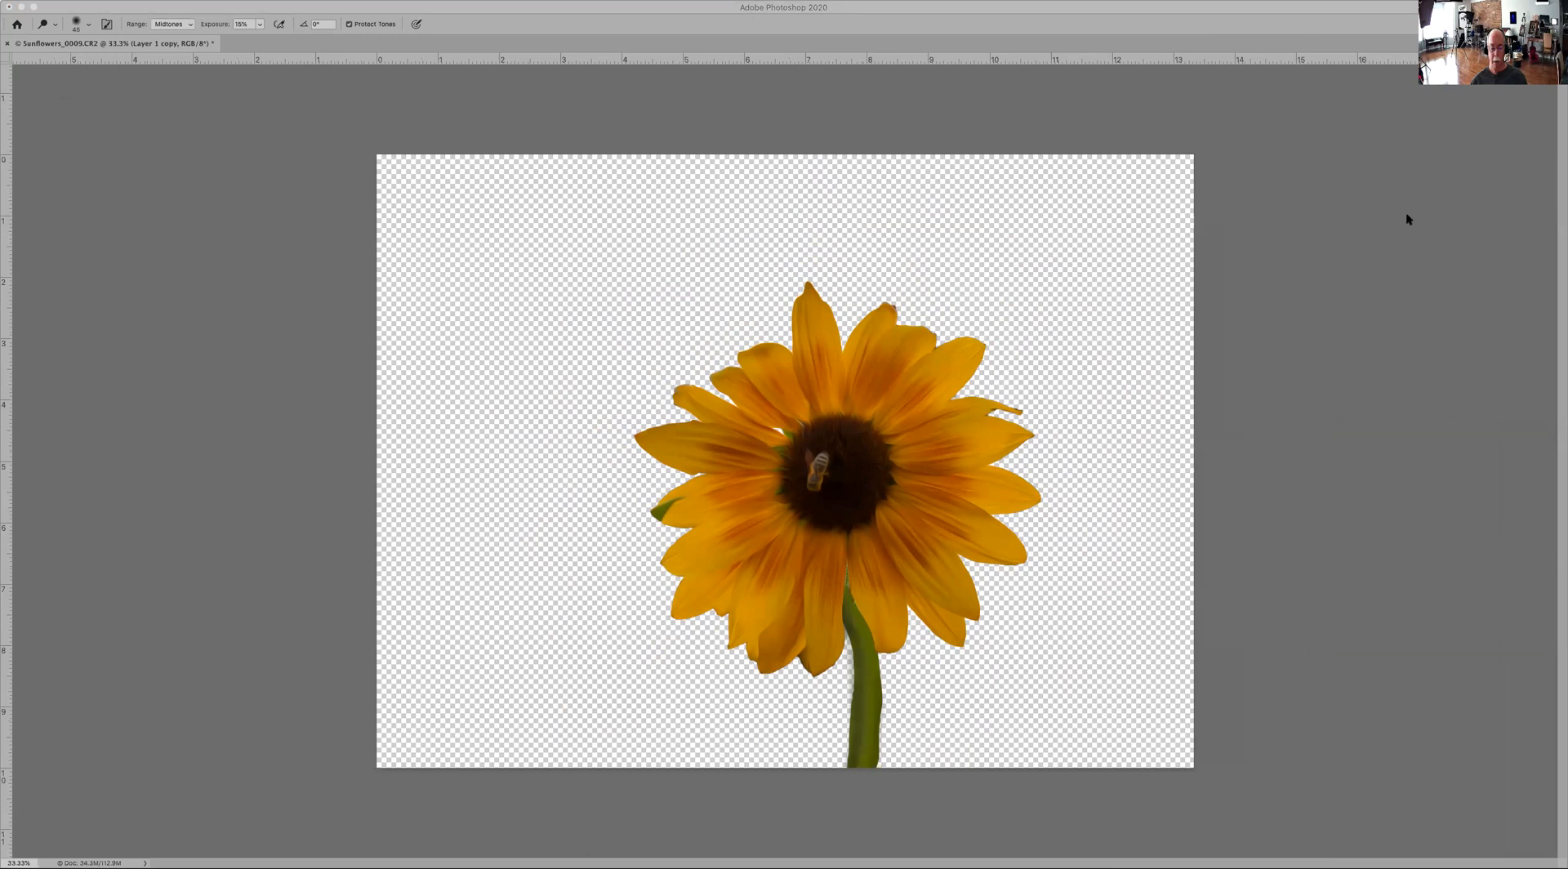
pyautogui.press('Tab')
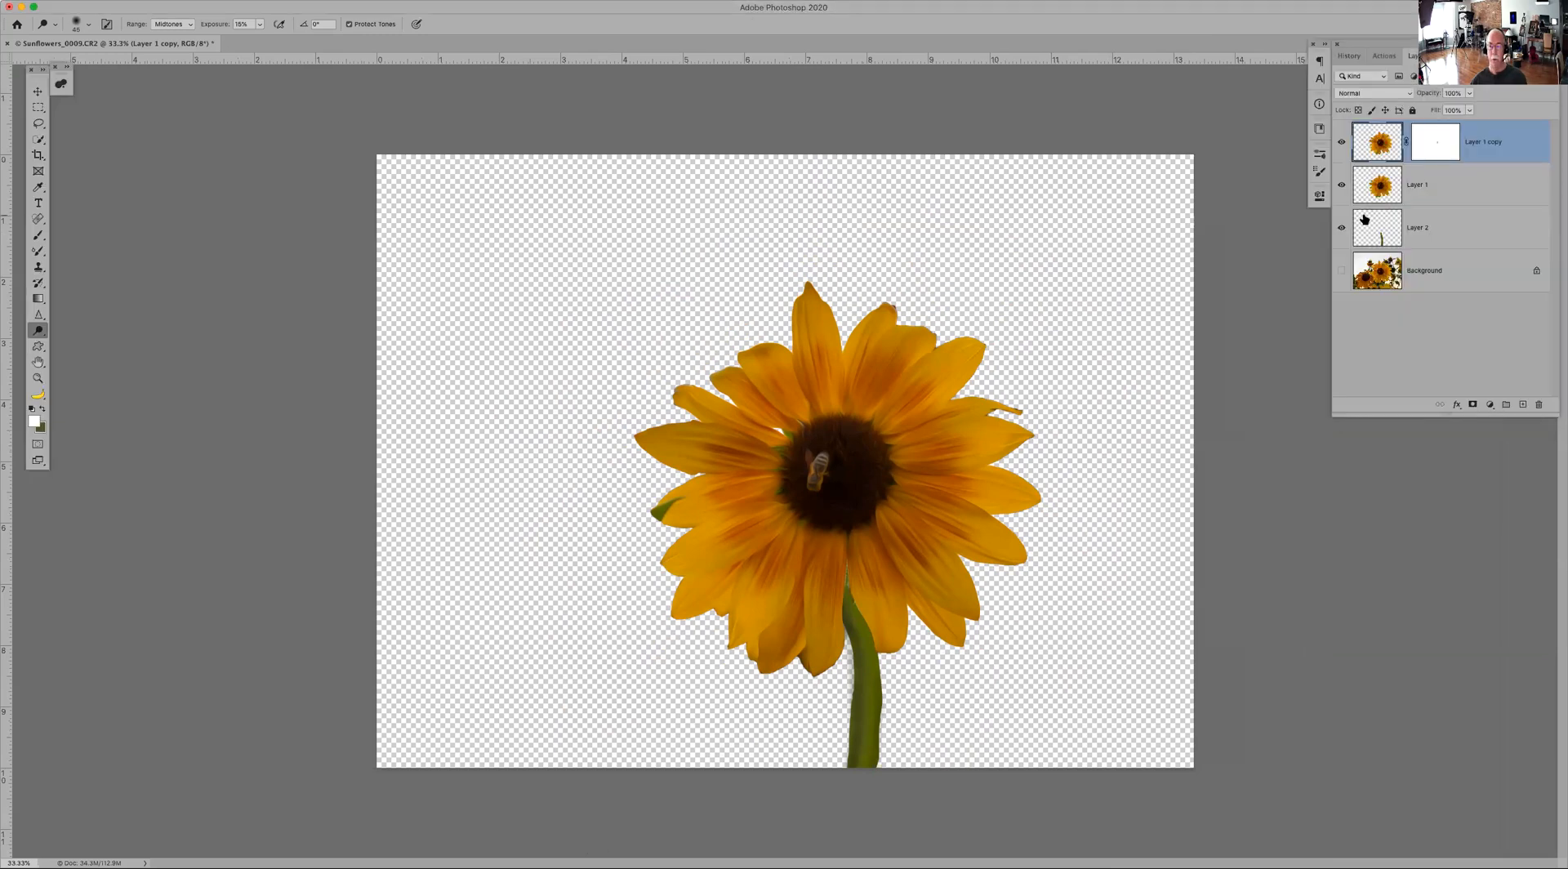
pyautogui.click(1471, 228)
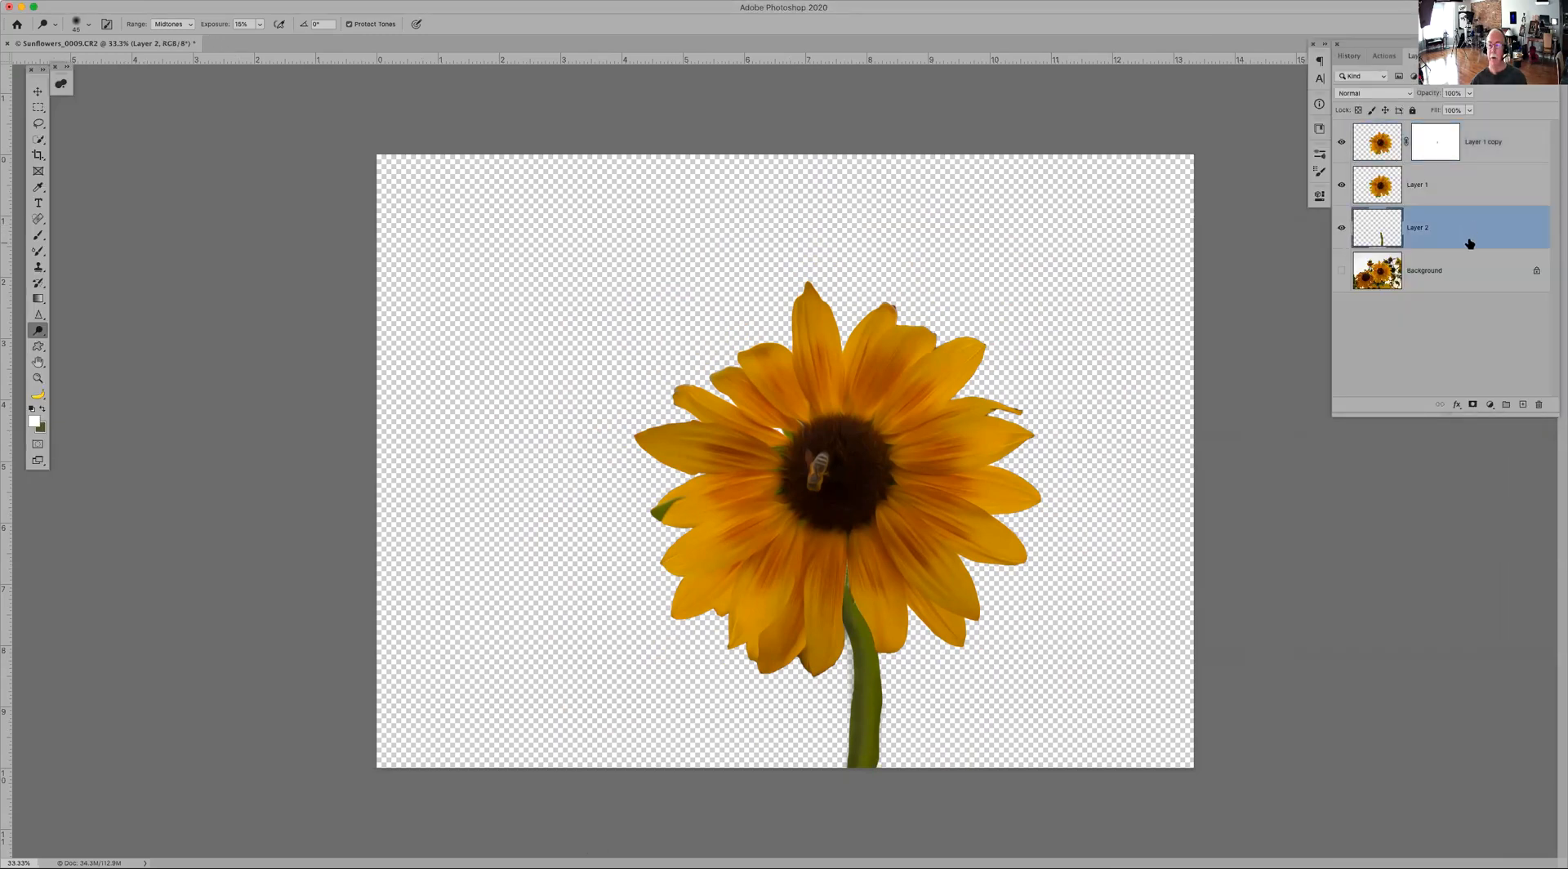
pyautogui.click(1464, 270)
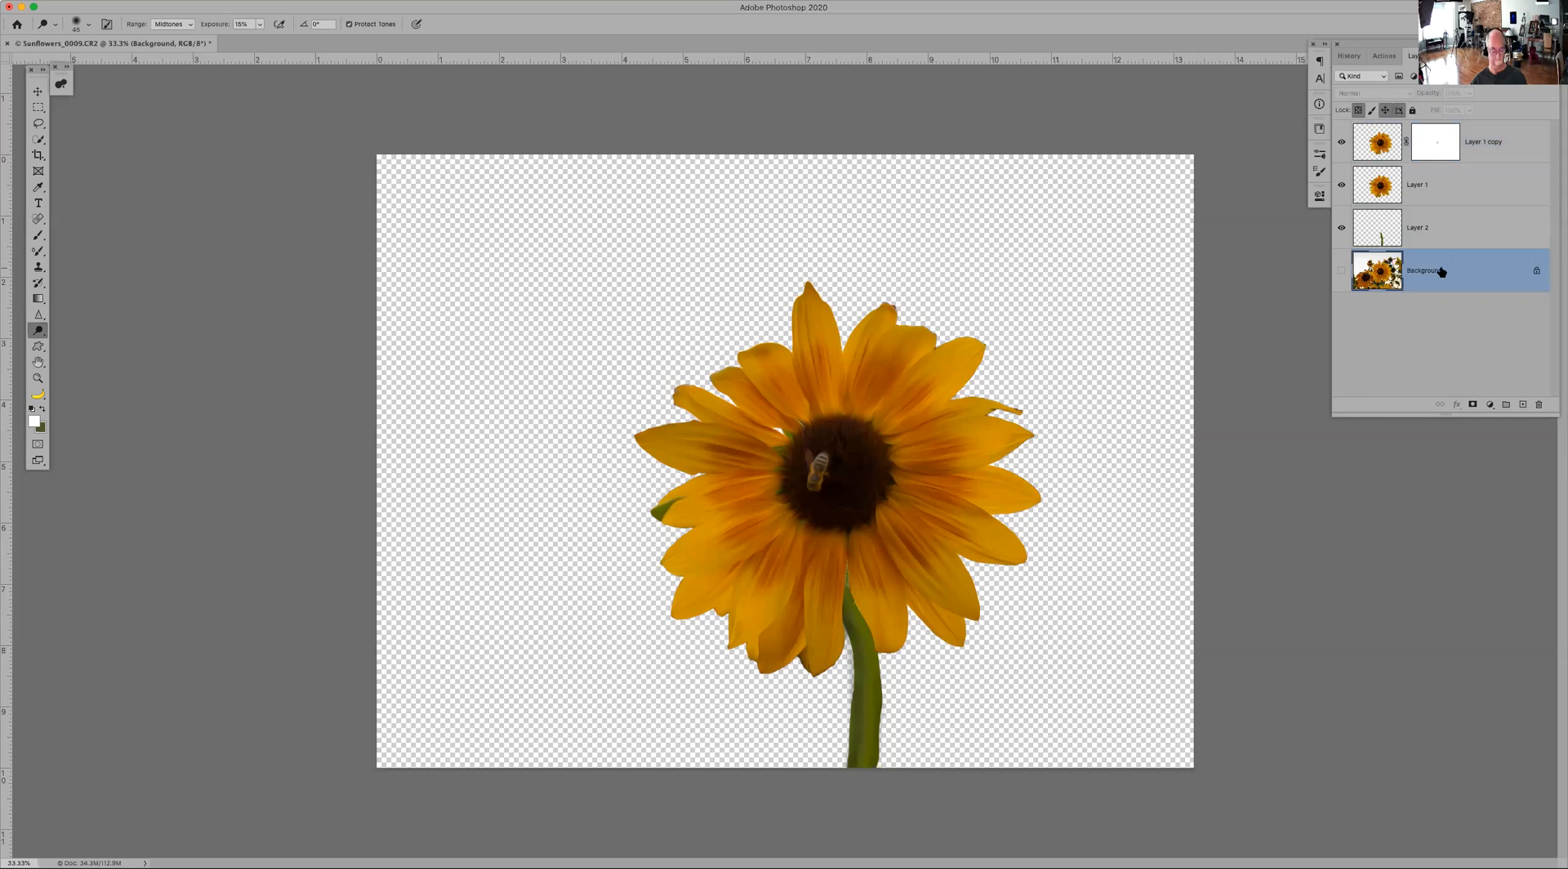
pyautogui.press('Tab')
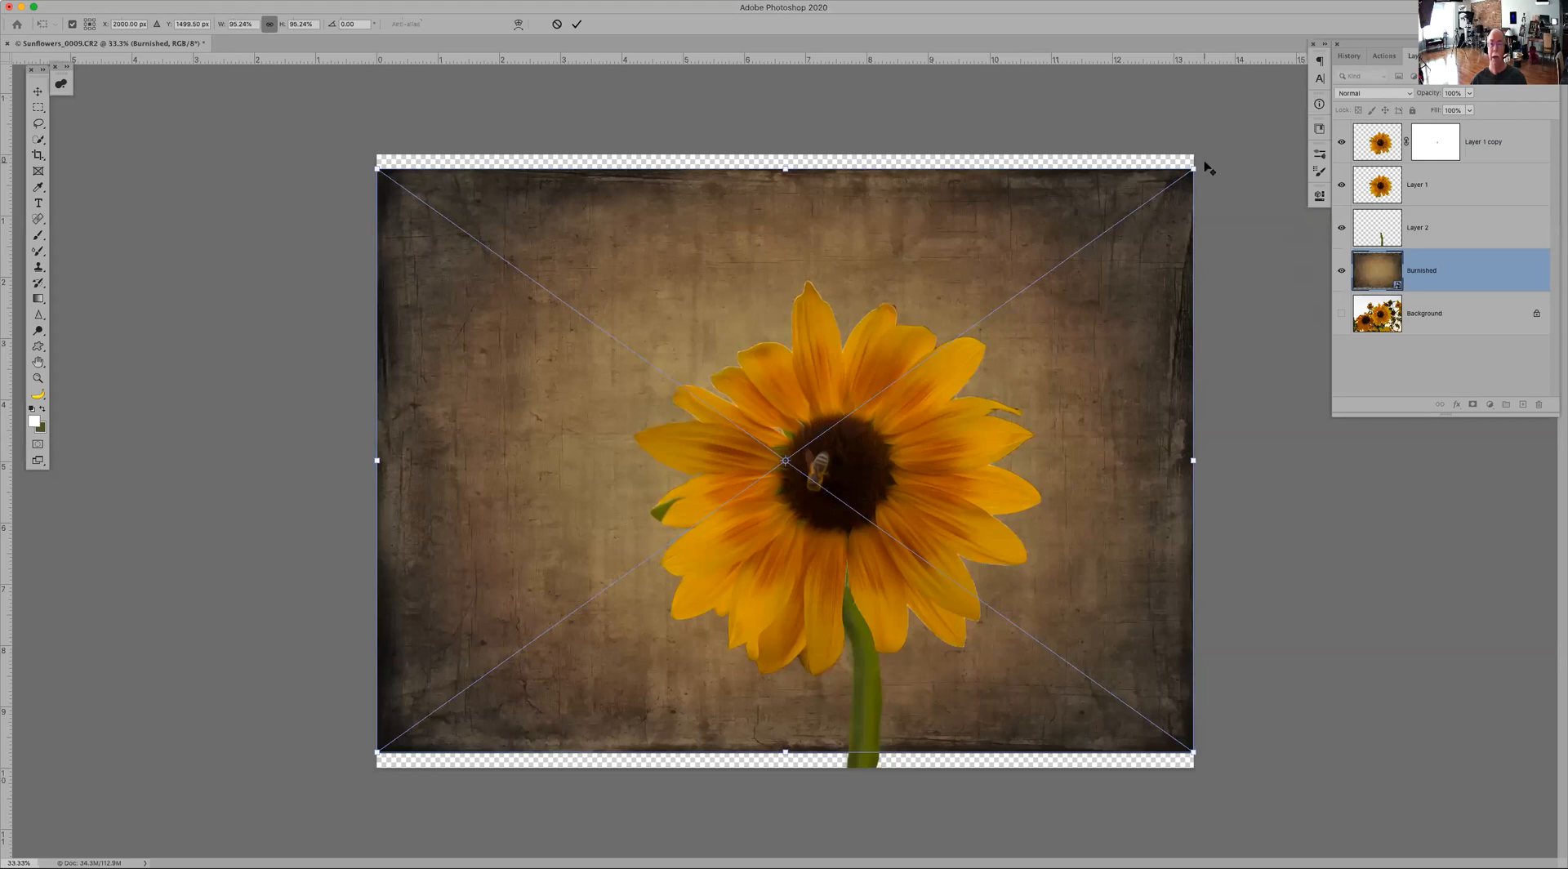
# Step: Enlarge the Burnished texture and stretch it slightly upward so it covers the whole canvas
pyautogui.moveTo(1195, 167); pyautogui.dragTo(1205, 150)
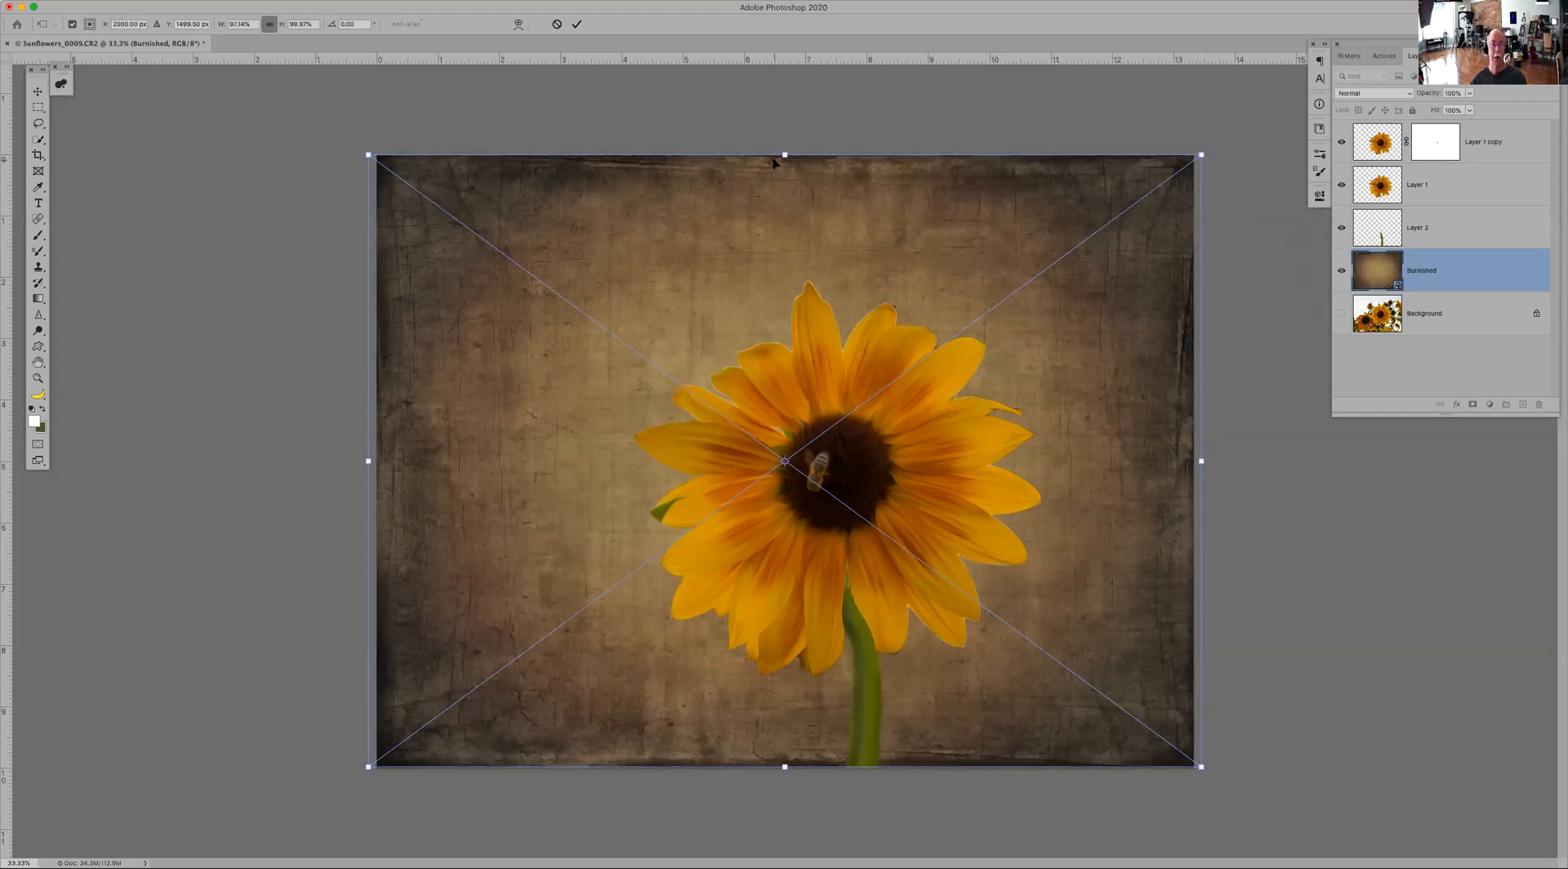
pyautogui.moveTo(784, 155)
pyautogui.mouseDown()
pyautogui.moveTo(804, 94)
pyautogui.moveTo(809, 159)
pyautogui.moveTo(798, 148)
pyautogui.mouseUp()
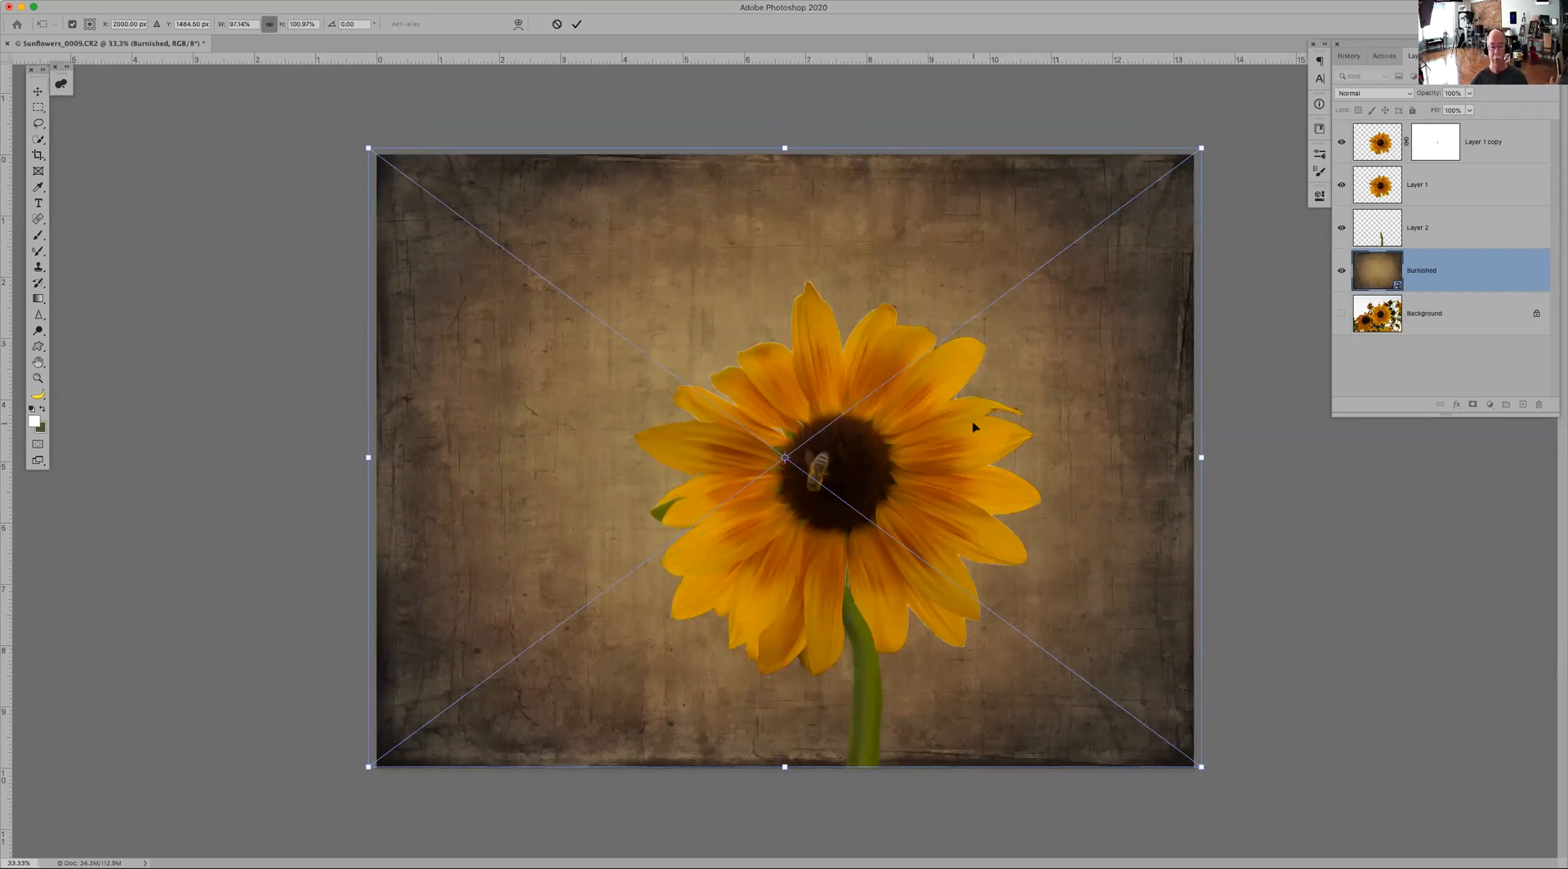
pyautogui.press('Return')
# Step: Hide the flower and stem layers to inspect the Burnished texture alone, and show them again
pyautogui.press('o')
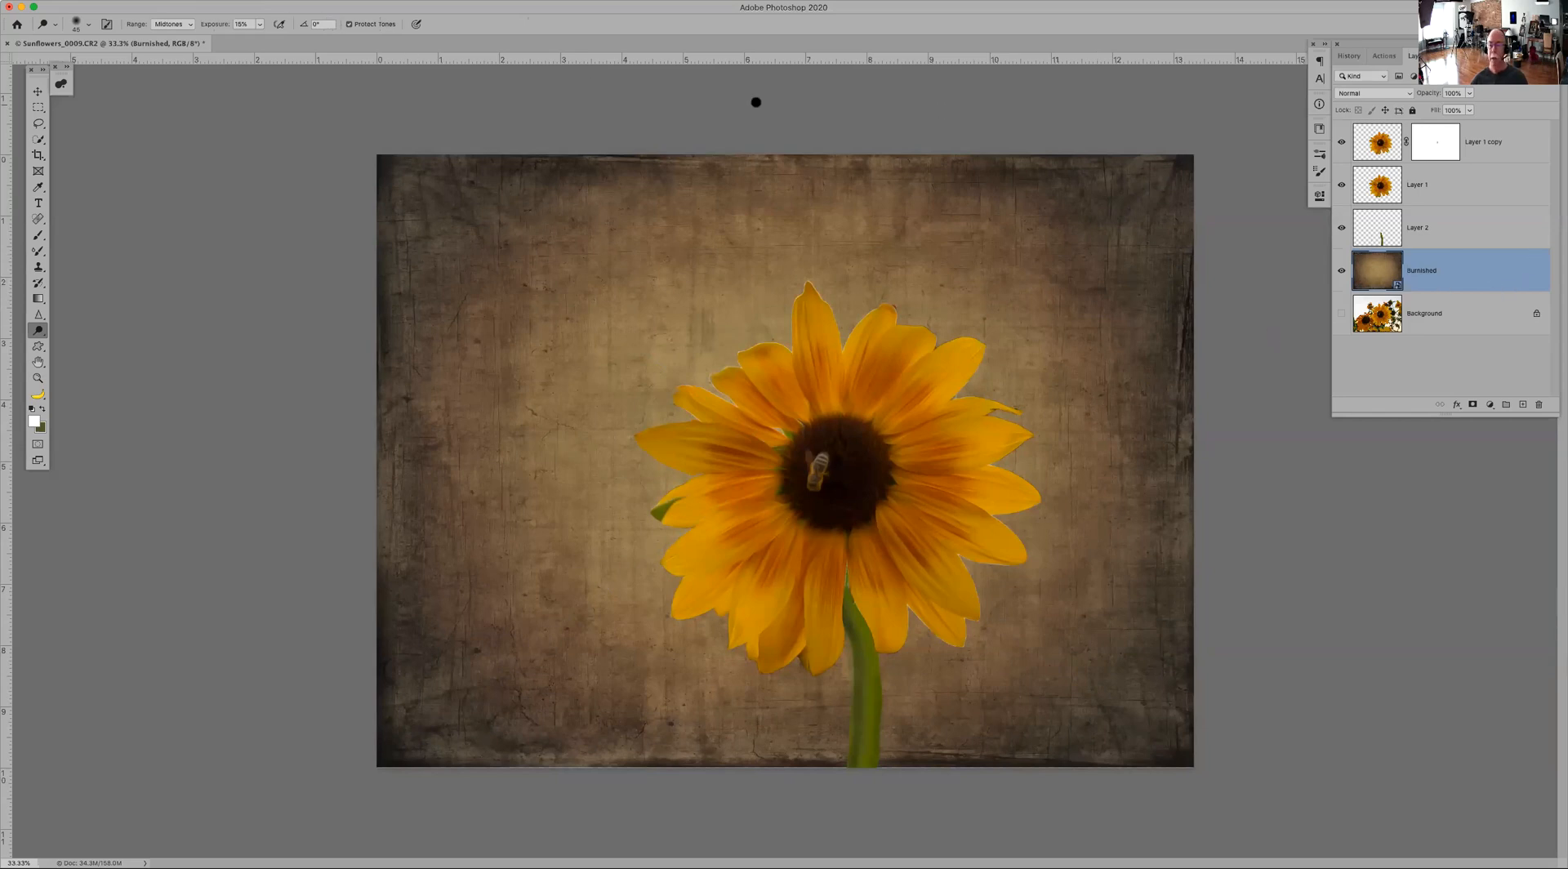
pyautogui.moveTo(1341, 143); pyautogui.dragTo(1342, 232)
pyautogui.moveTo(1340, 136); pyautogui.dragTo(1342, 228)
# Step: Apply Color Efex Pro 4's Darken / Lighten Center to the Burnished layer with a darker border and smaller center, and delete the smart filter mask
pyautogui.click(296, 0)
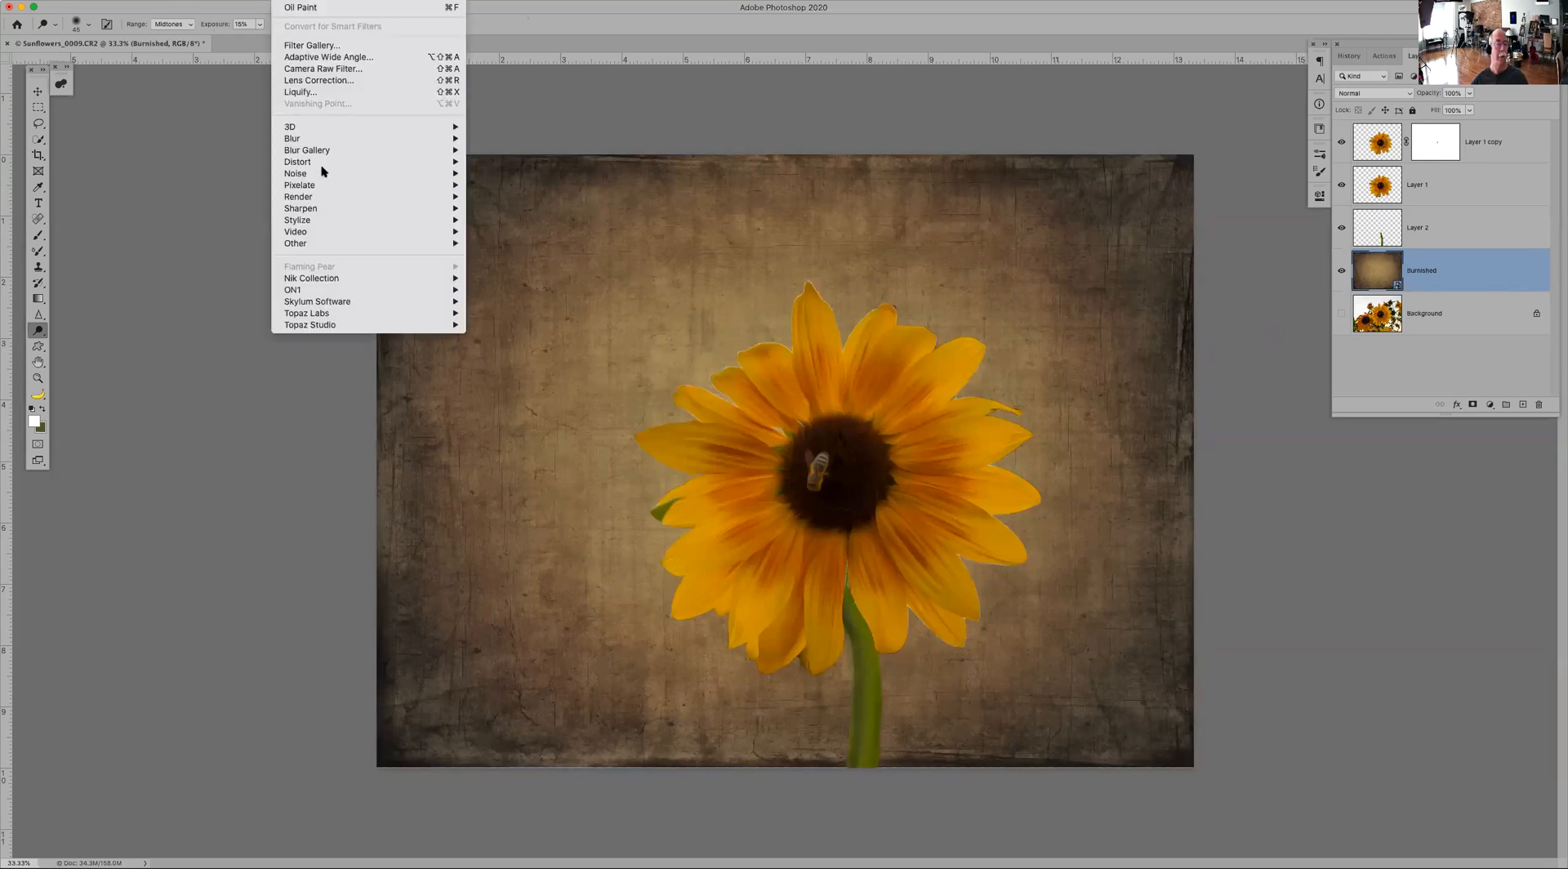
pyautogui.moveTo(343, 278)
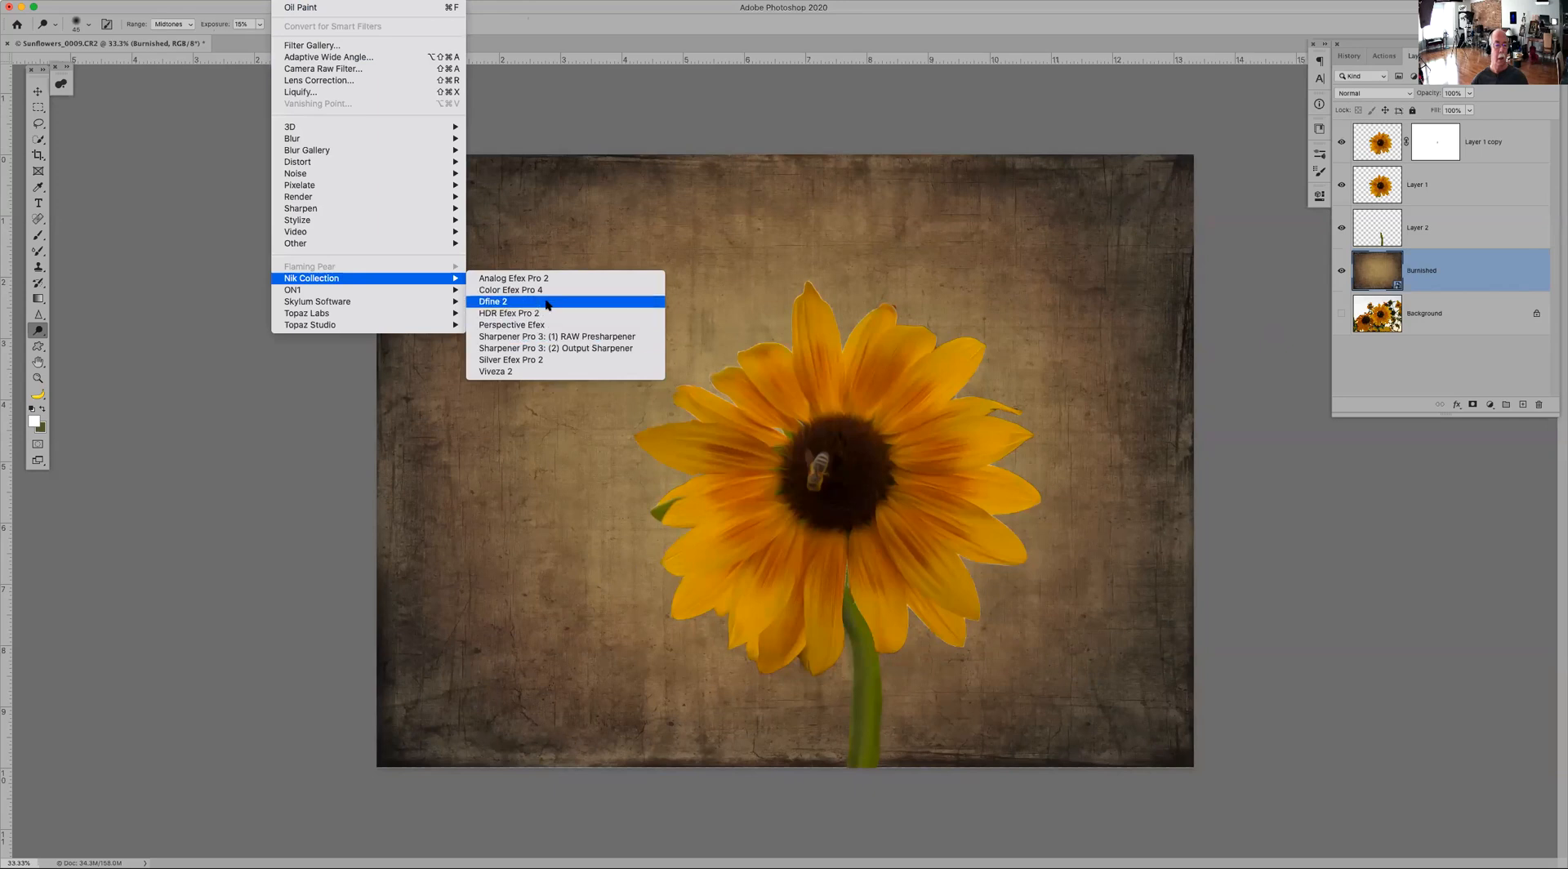
pyautogui.click(547, 290)
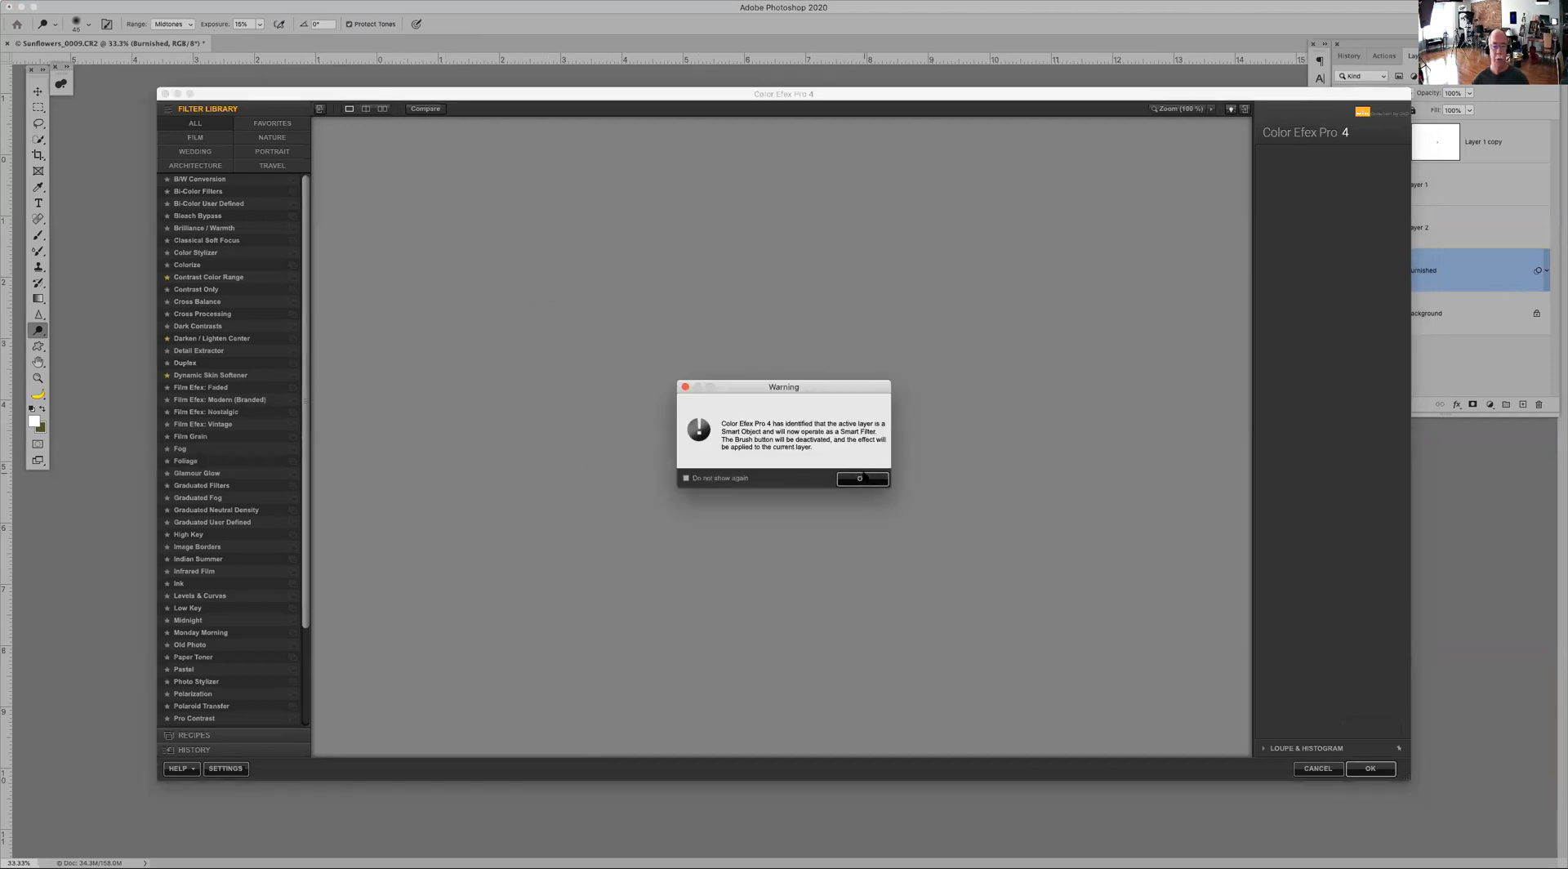
pyautogui.click(864, 478)
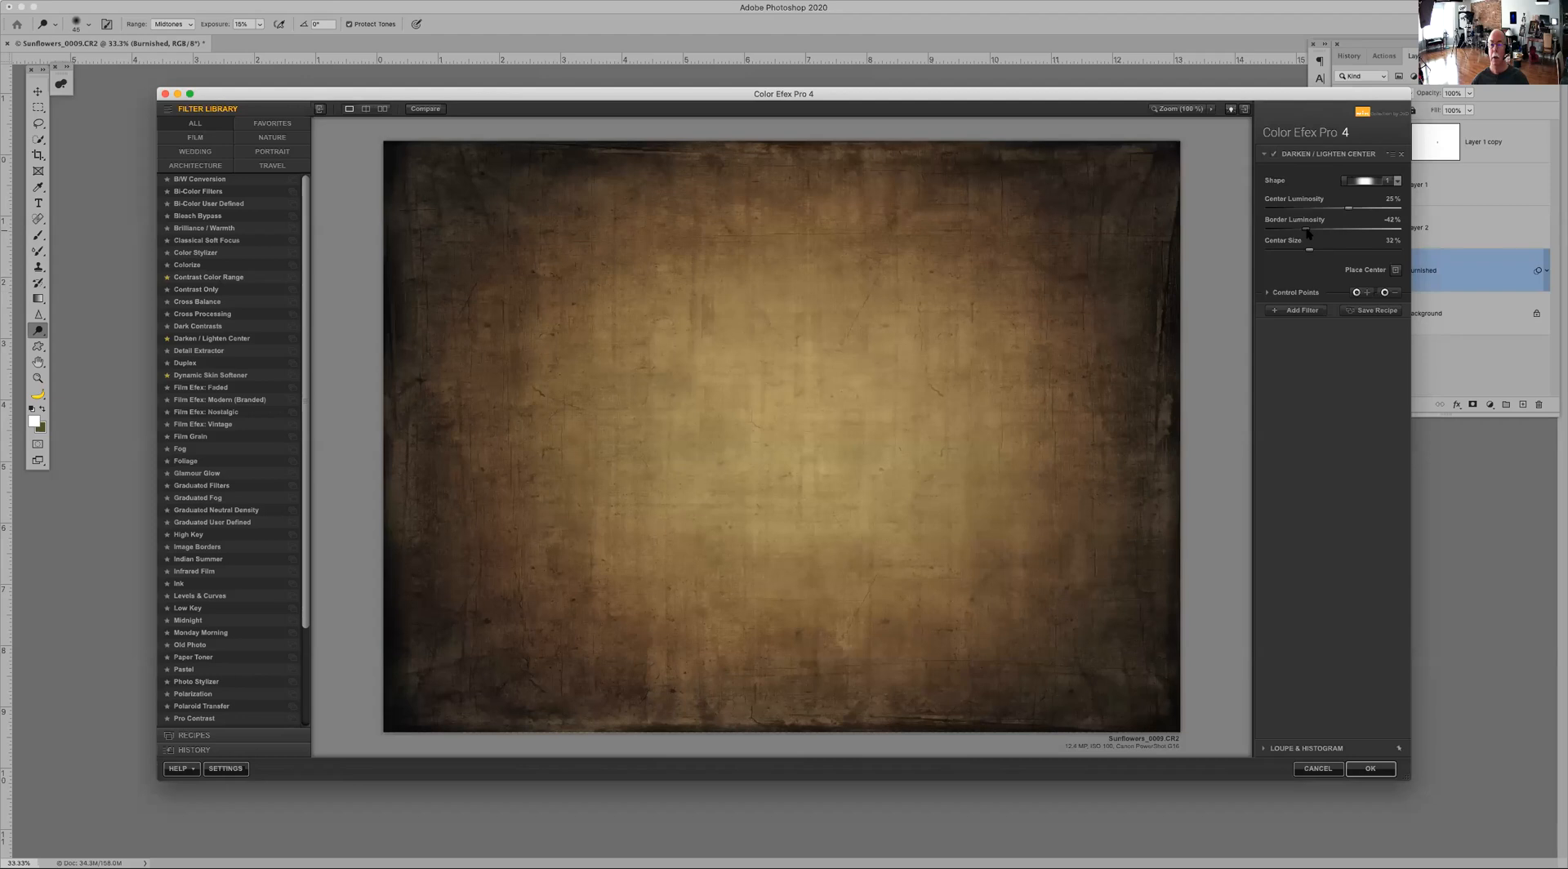
pyautogui.moveTo(1306, 233); pyautogui.dragTo(1302, 236)
pyautogui.moveTo(1310, 252); pyautogui.dragTo(1302, 254)
pyautogui.click(1377, 770)
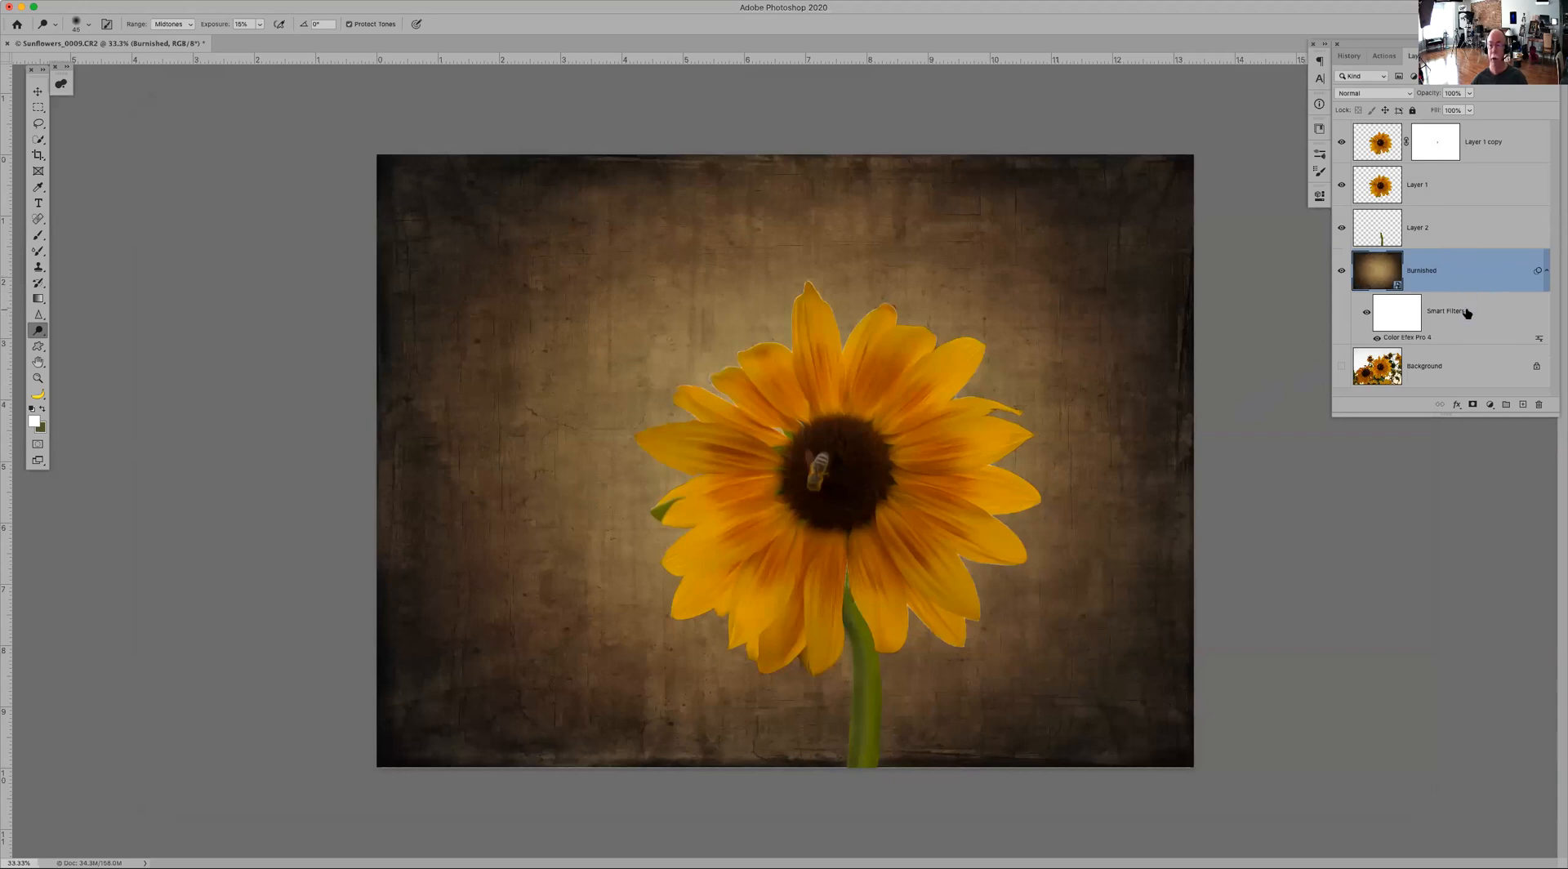
pyautogui.moveTo(1468, 314); pyautogui.dragTo(1542, 403)
# Step: Apply Color Efex Pro 4's Darken / Lighten Center effect to the flower on Layer 1 copy
pyautogui.click(1501, 140)
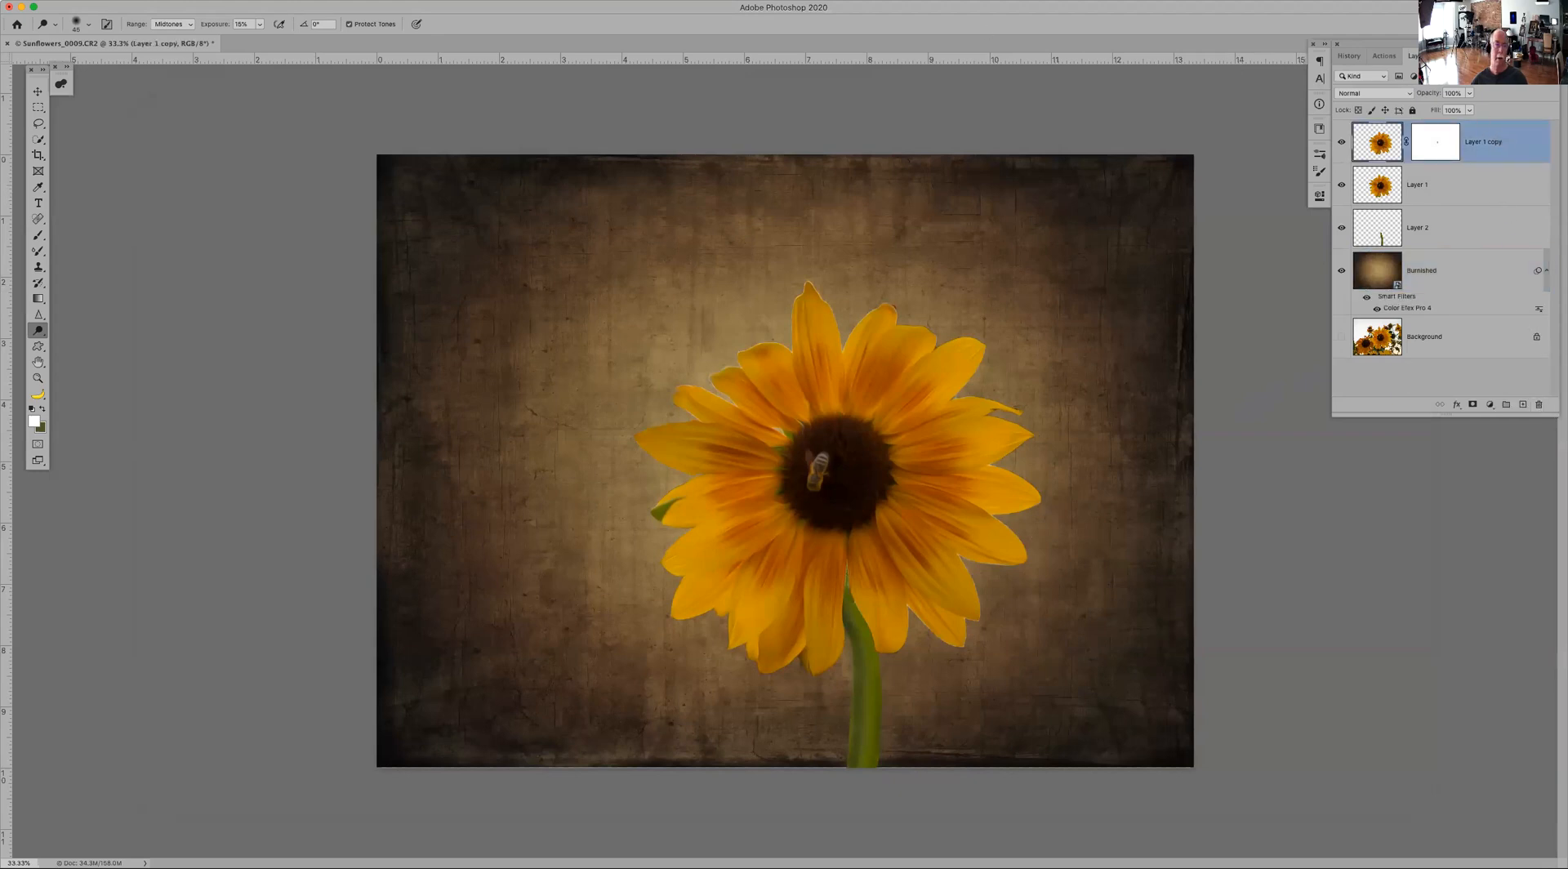
pyautogui.click(286, 1)
pyautogui.click(295, 7)
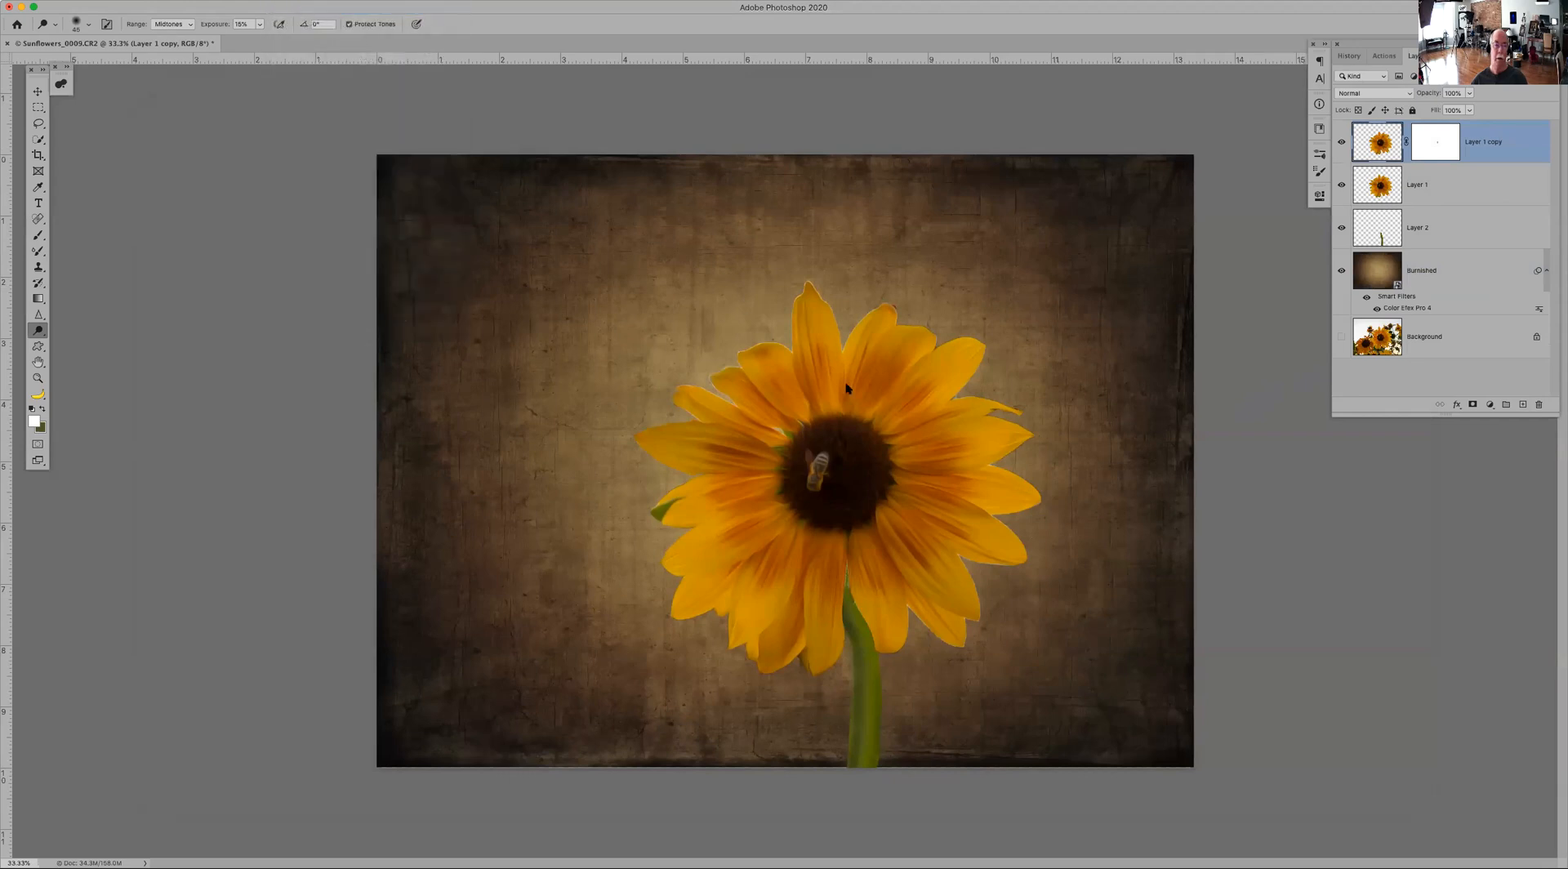
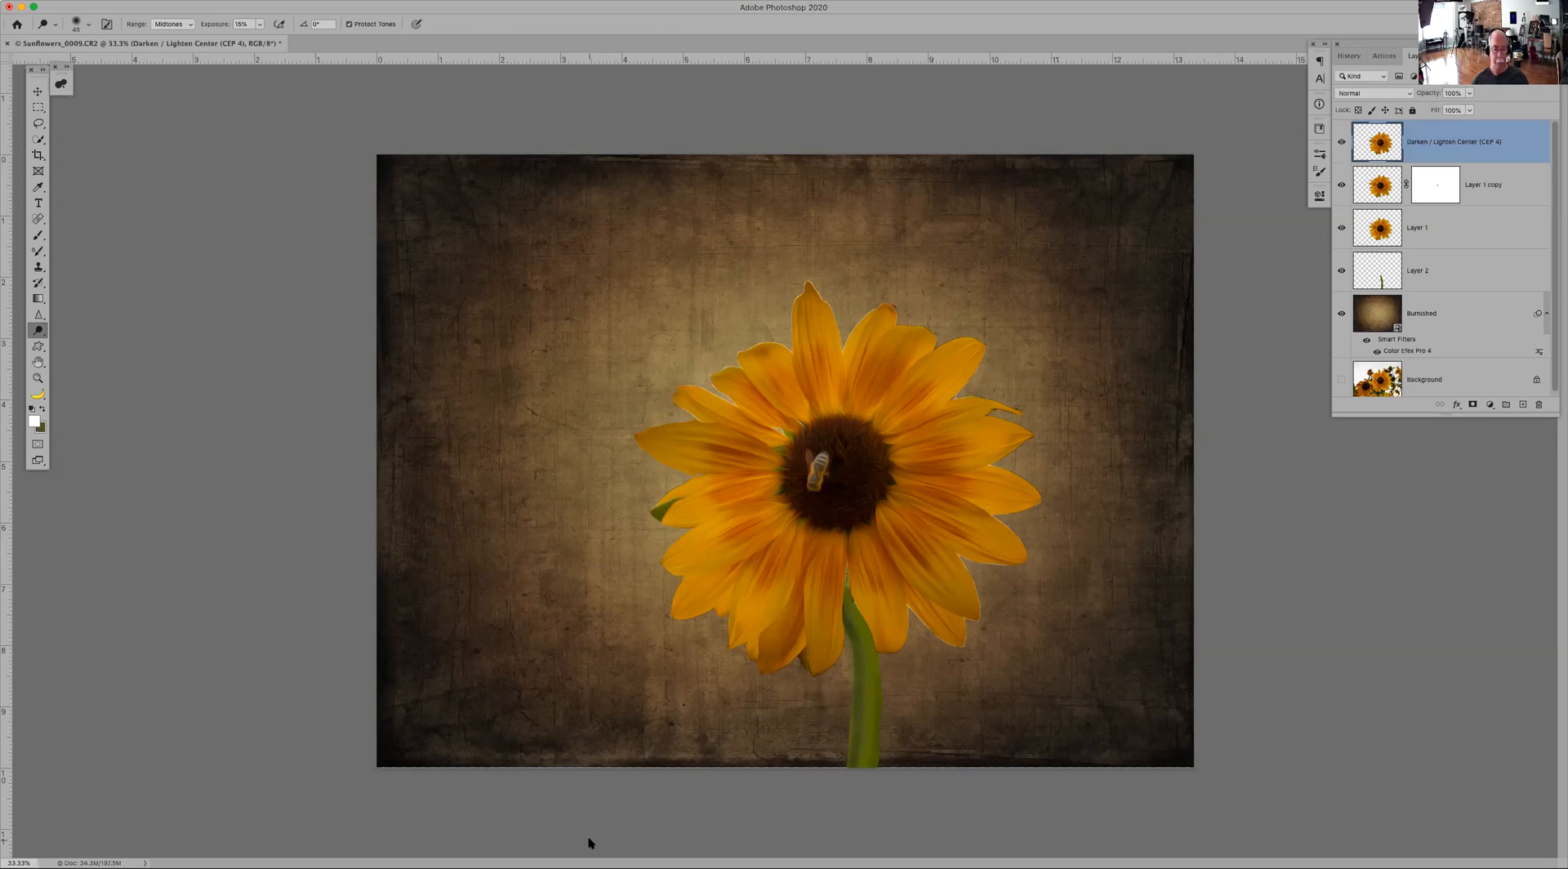
# Step: Add the Golden Overlay 3 texture on top, rotate it 90° and enlarge it to cover the whole canvas
pyautogui.press('Tab')
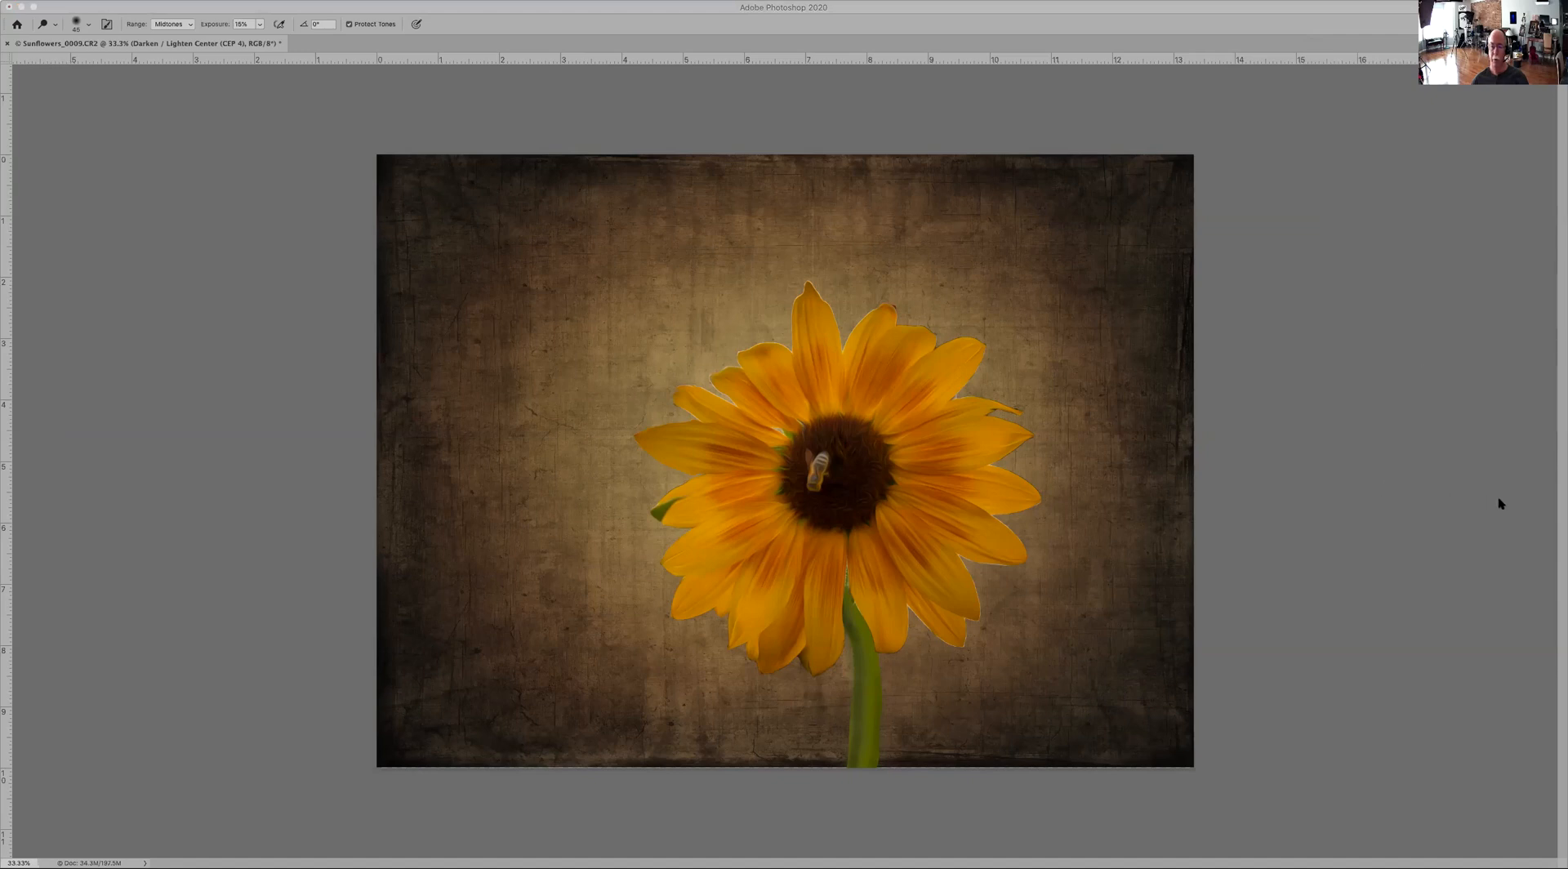
pyautogui.press('Tab')
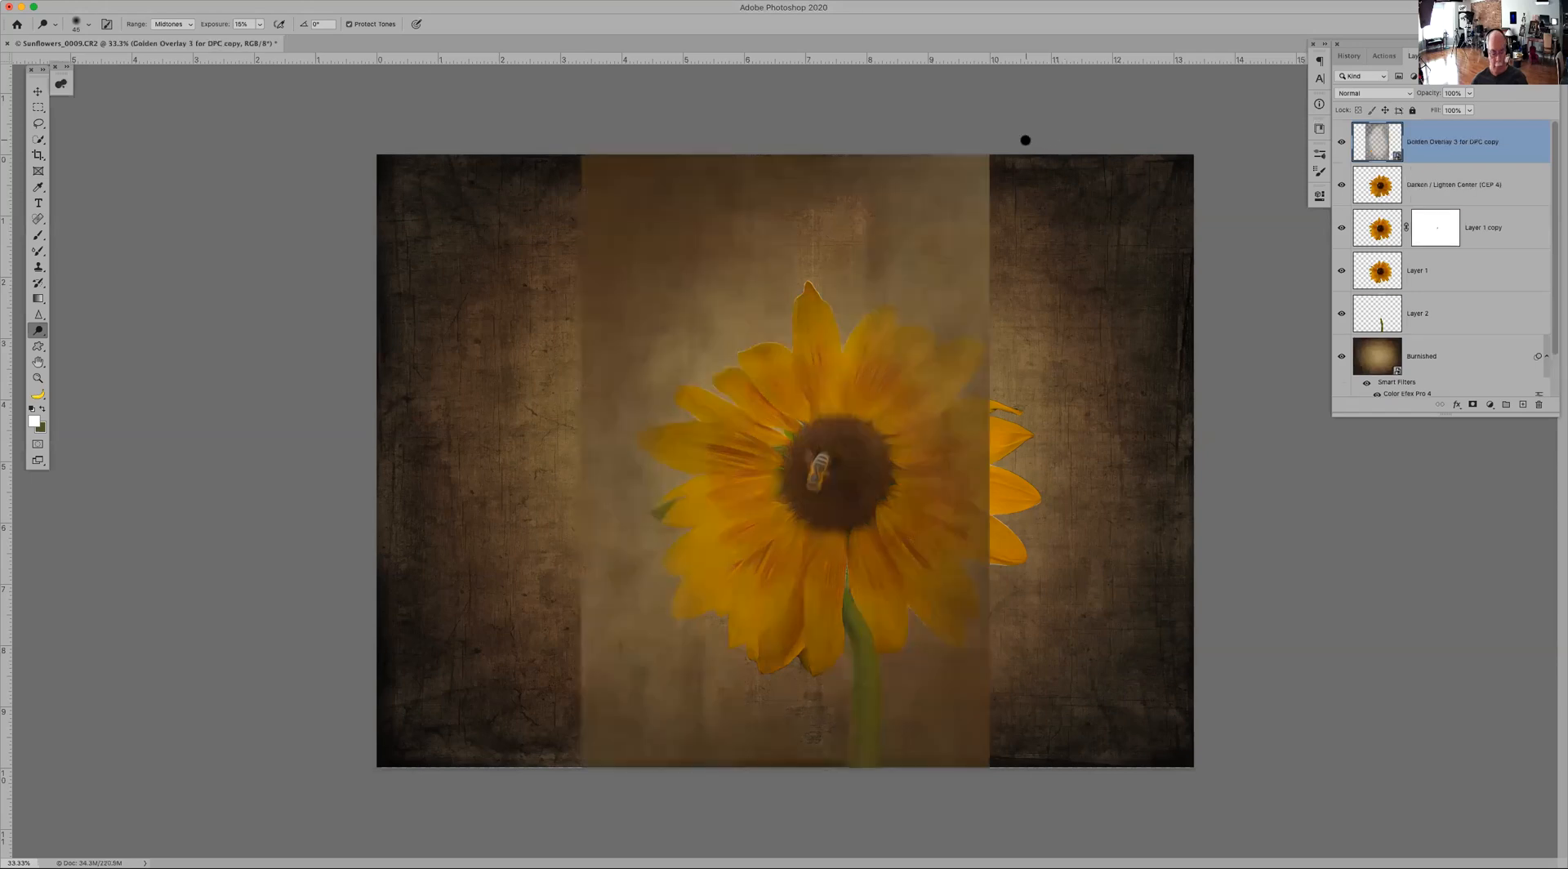
pyautogui.press('super+t')
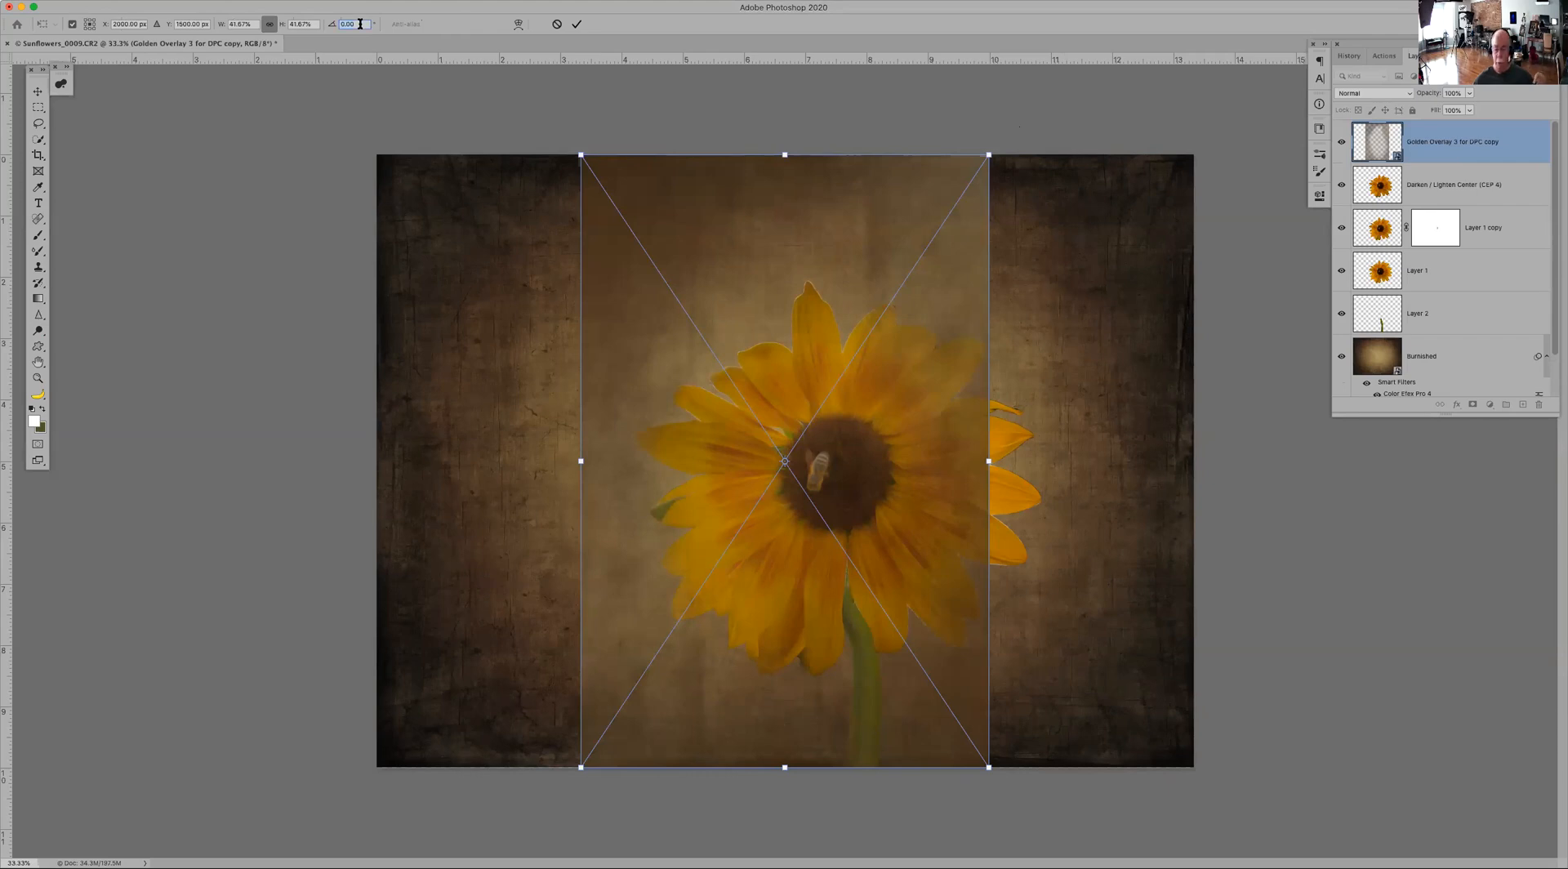
pyautogui.write('90')
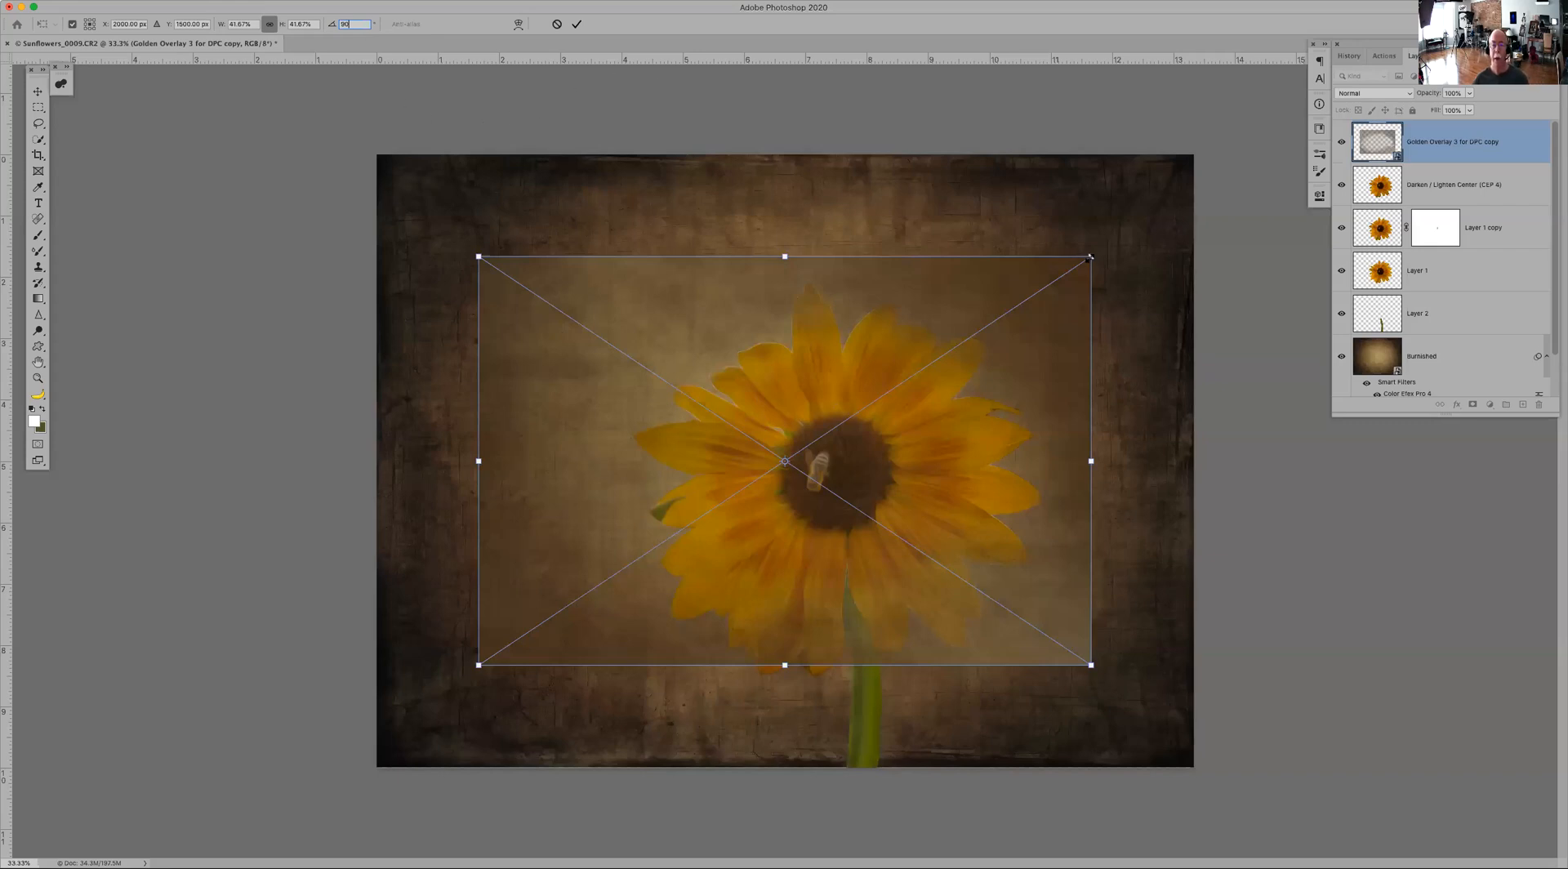
pyautogui.moveTo(1090, 258); pyautogui.dragTo(1215, 103)
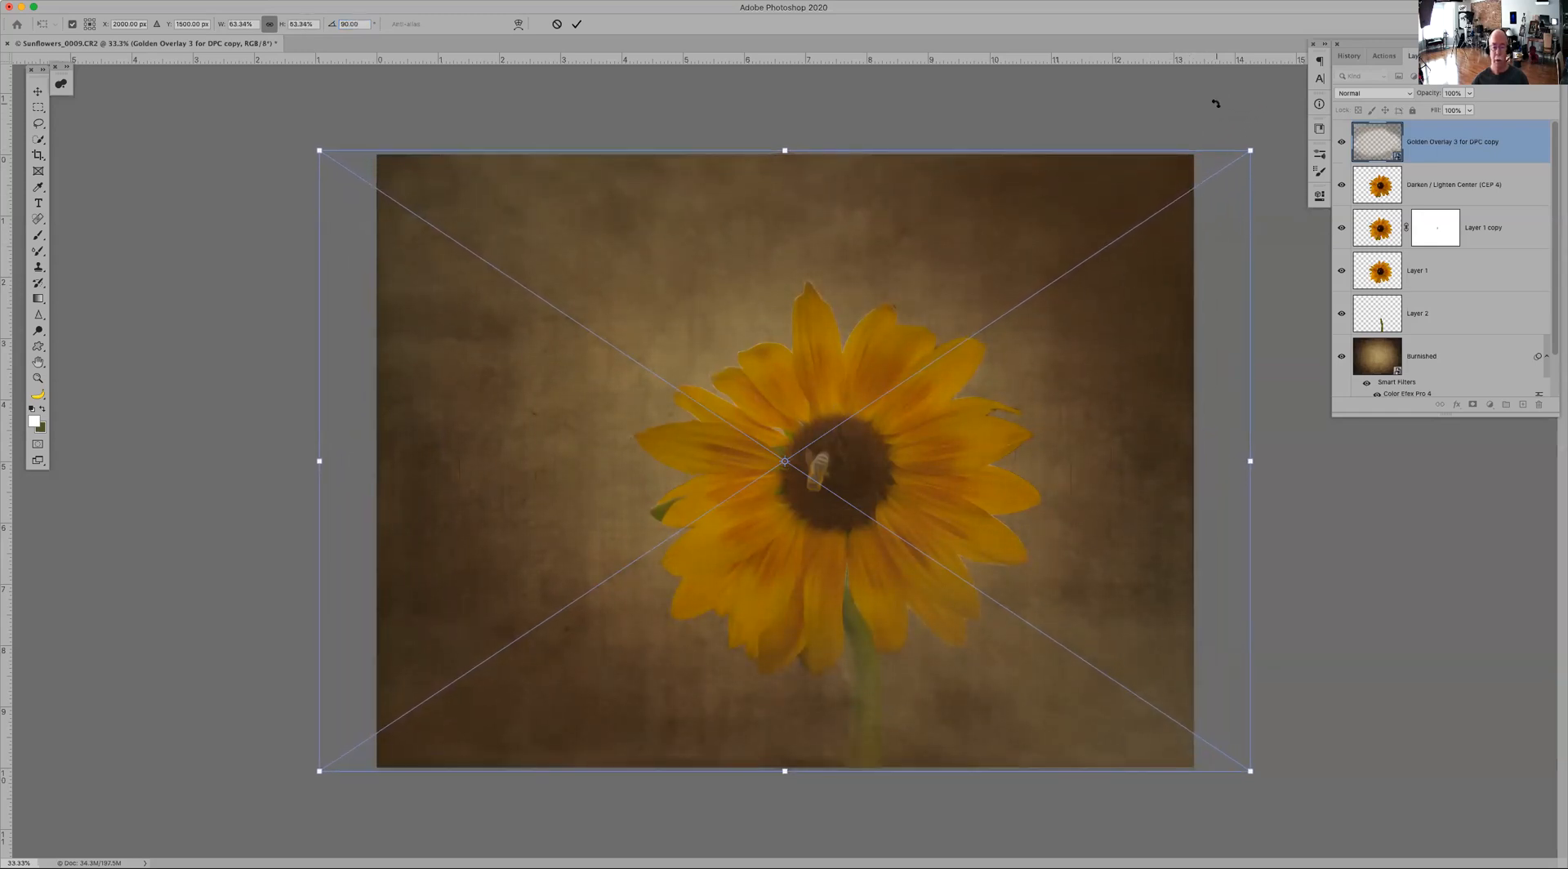
pyautogui.press('Return')
pyautogui.press('o')
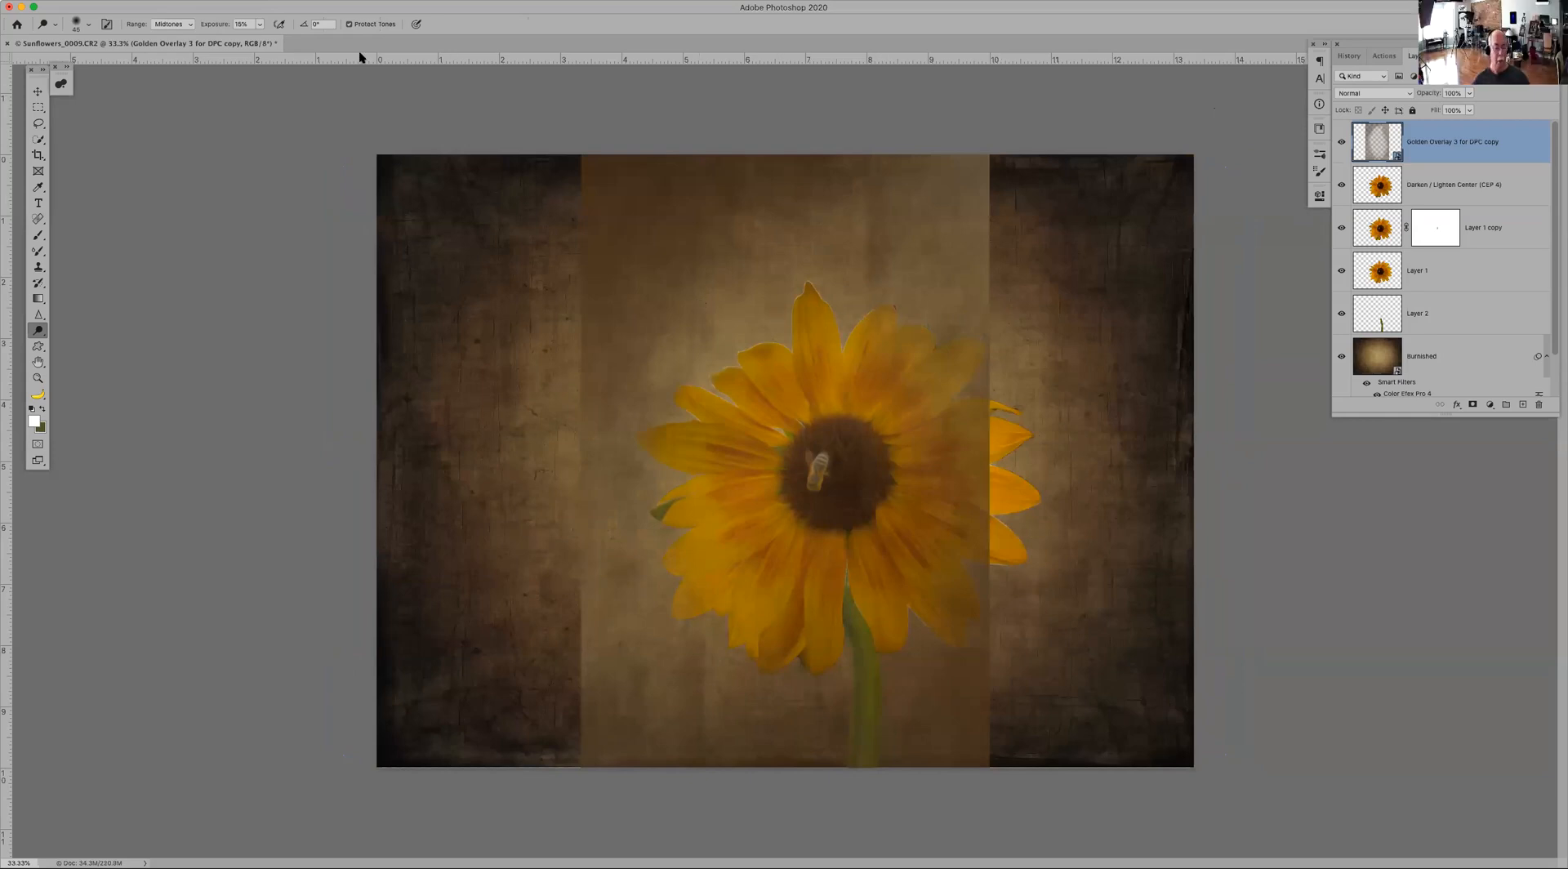
# Step: Try the 90° rotation and enlargement of the Golden Overlay 3 texture again, undo the scaling and delete the overlay layer
pyautogui.press('super+t')
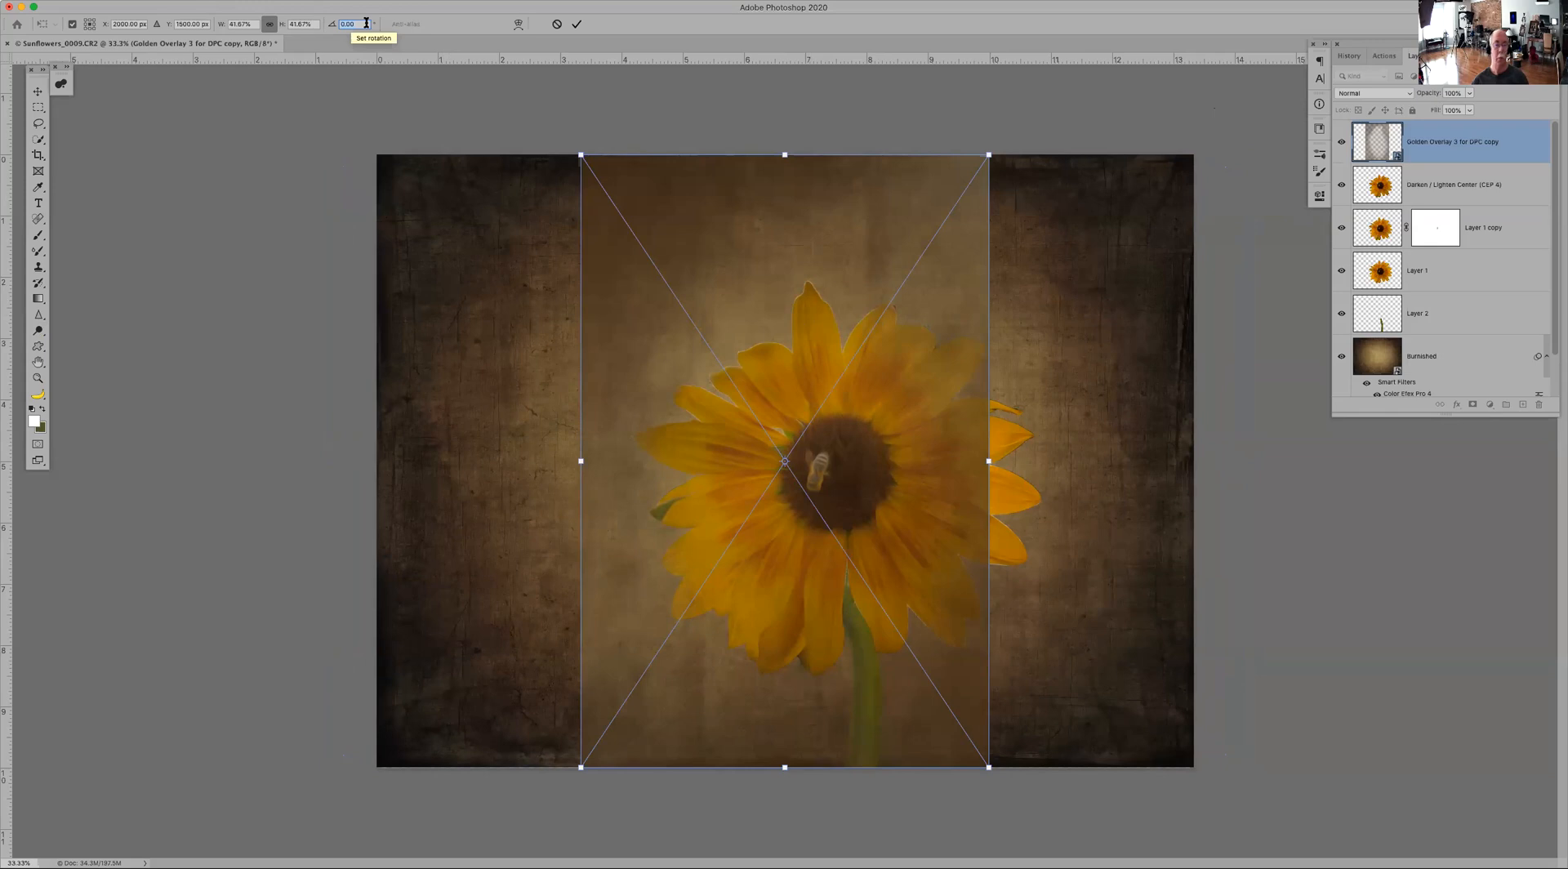
pyautogui.write('90')
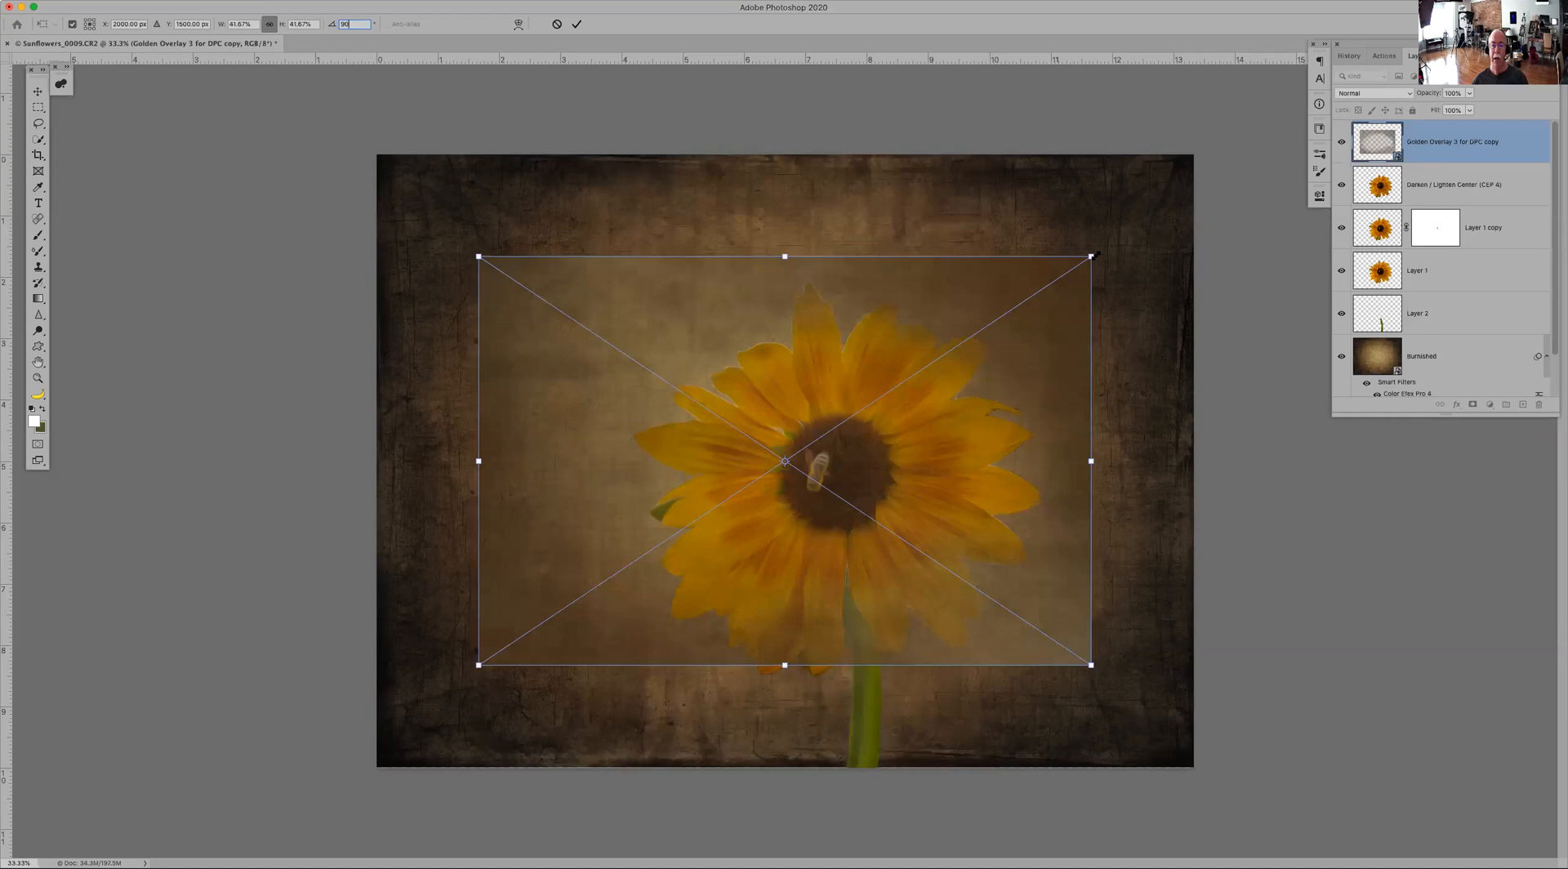
pyautogui.press('Return')
pyautogui.moveTo(1090, 257); pyautogui.dragTo(1244, 132)
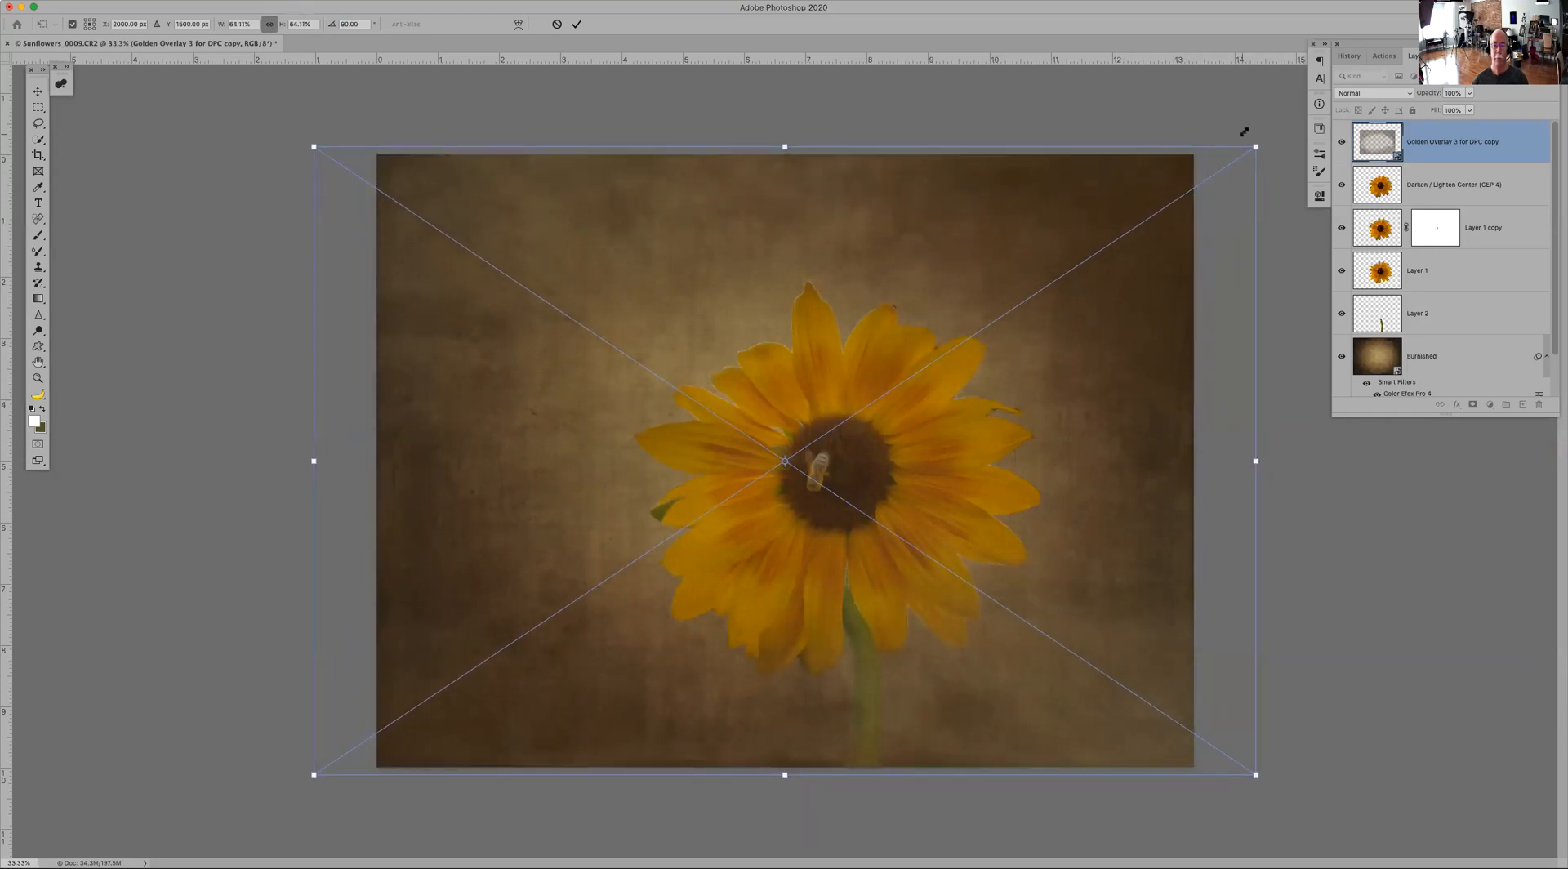
pyautogui.press('super+z')
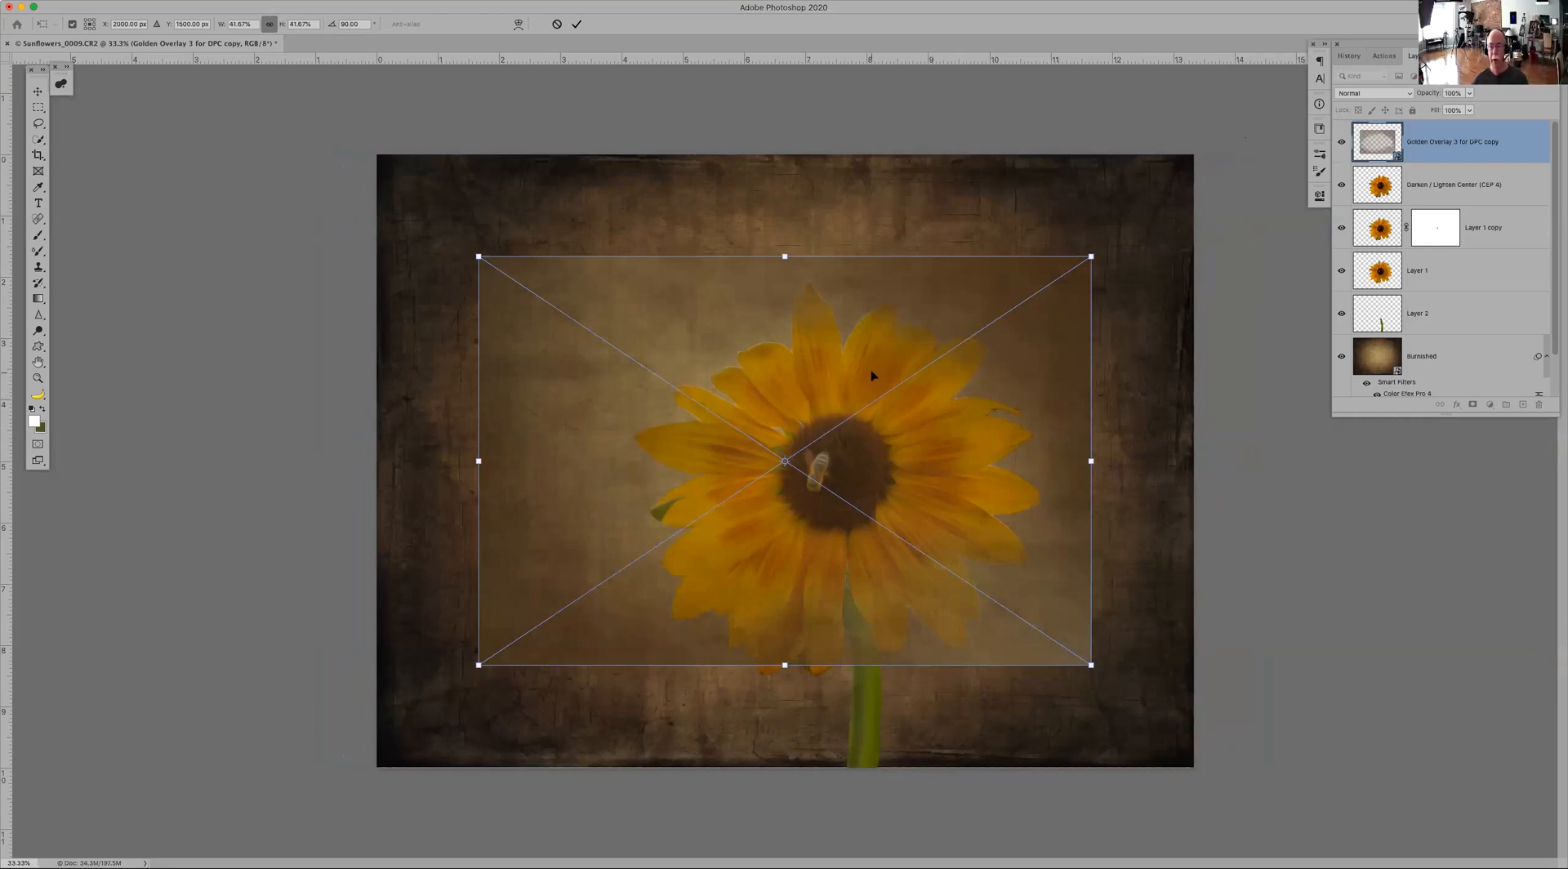
pyautogui.press('Return')
pyautogui.press('o')
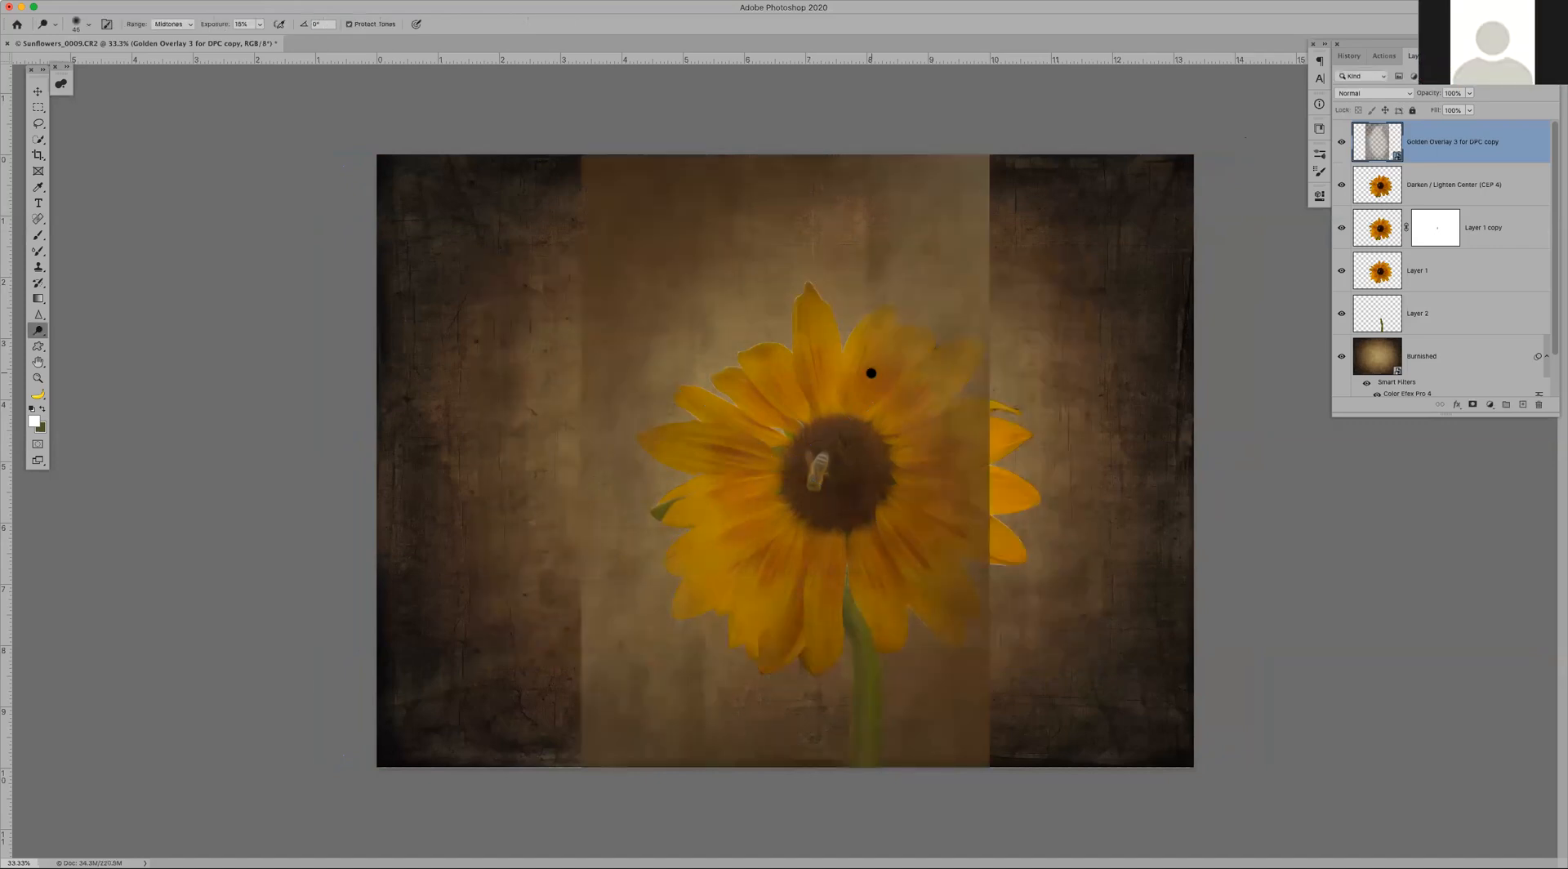
pyautogui.press('Delete')
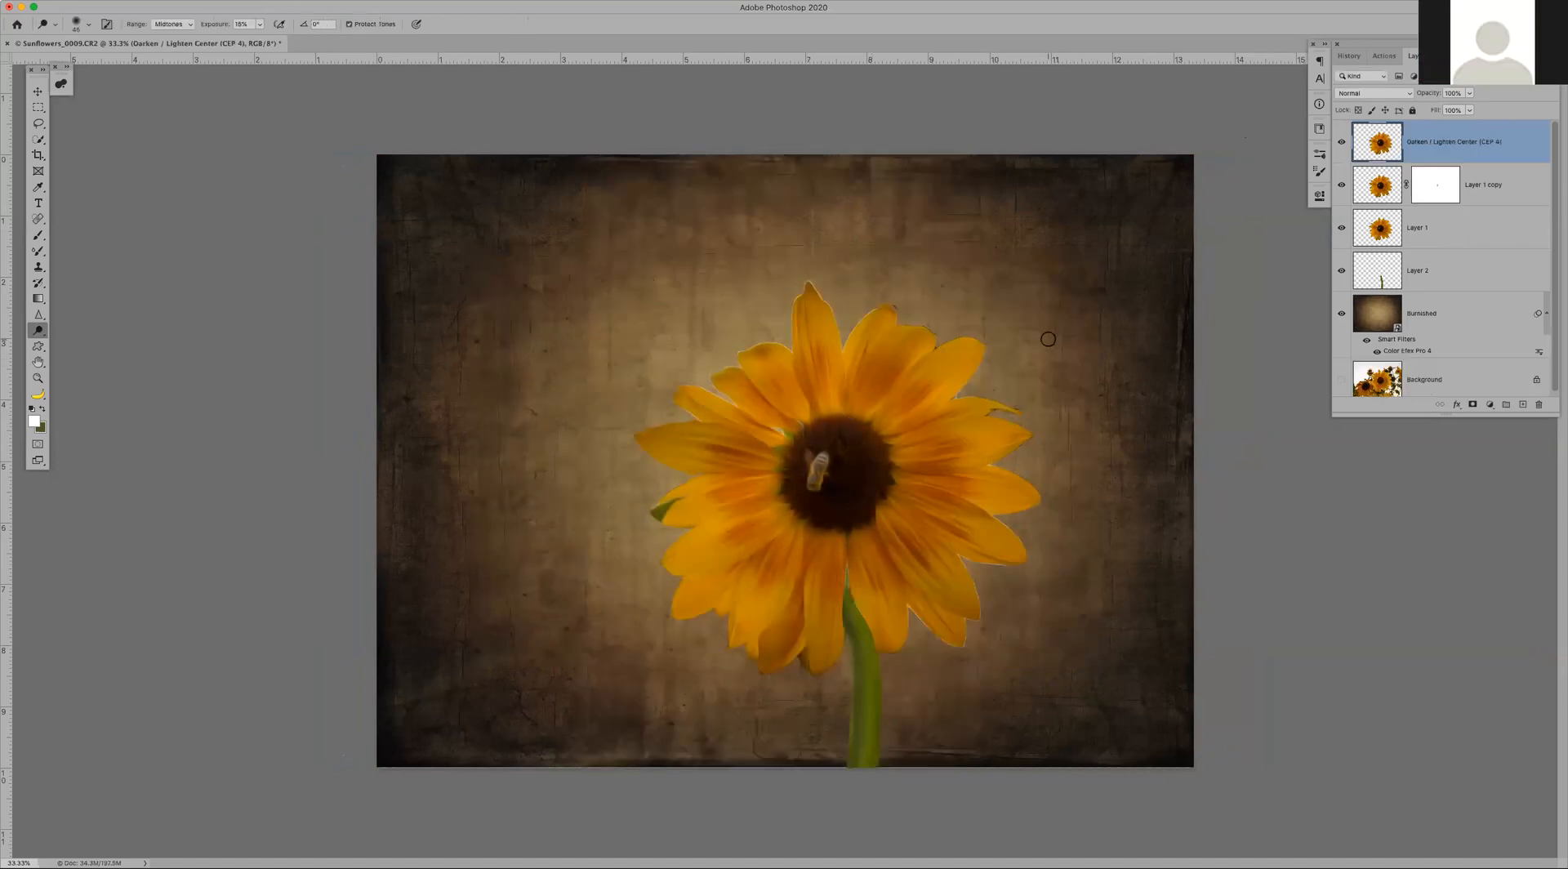
# Step: Add Golden Overlay 3 on top again, turn it roughly to landscape and rotate it 90° clockwise twice
pyautogui.press('Tab')
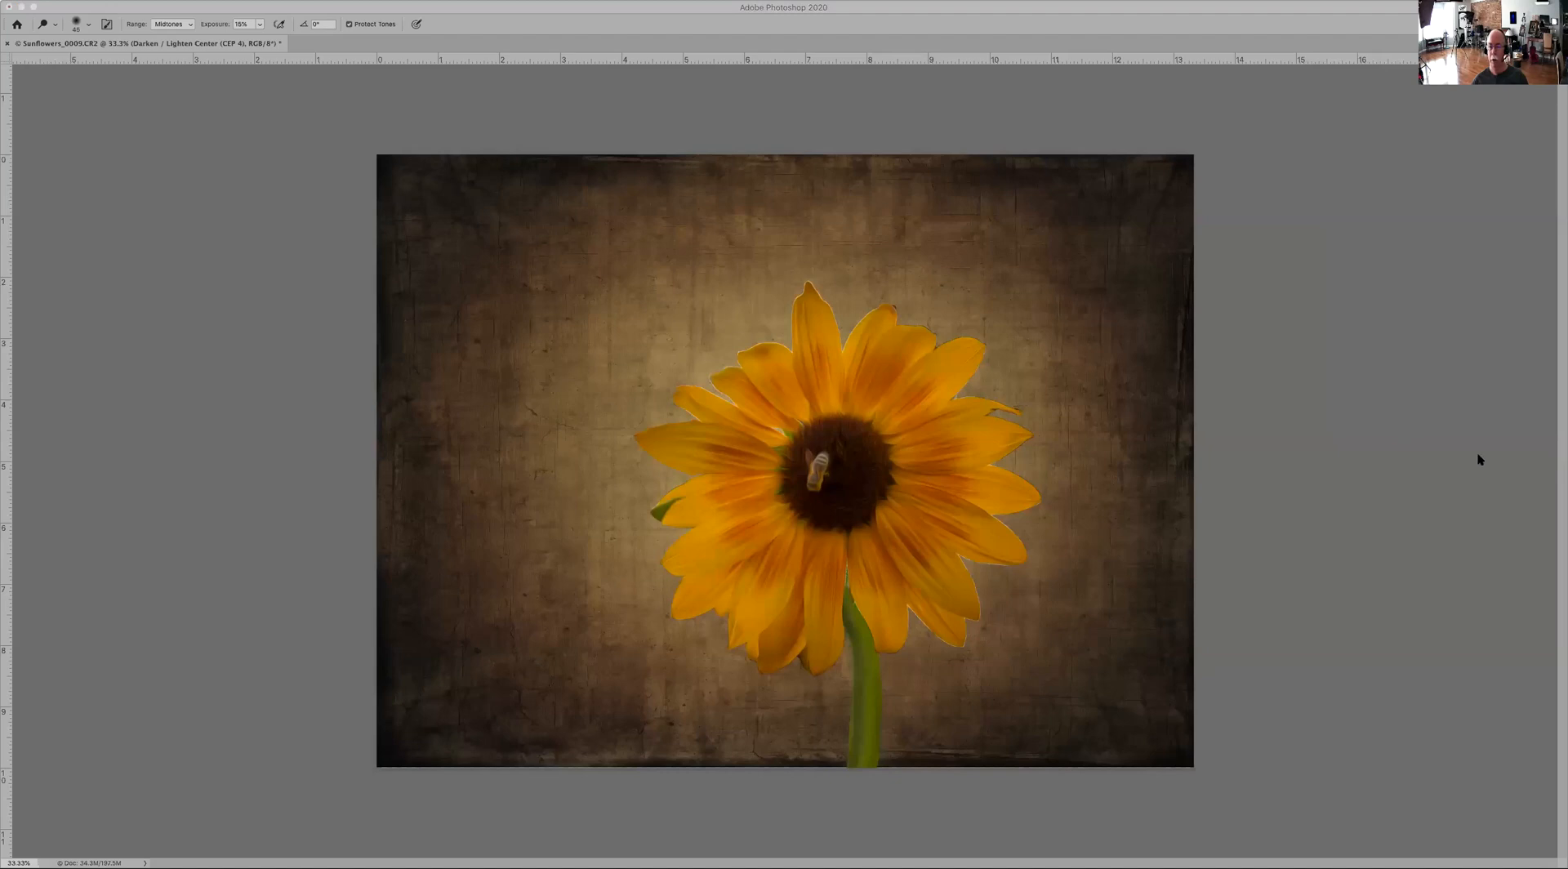
pyautogui.press('Tab')
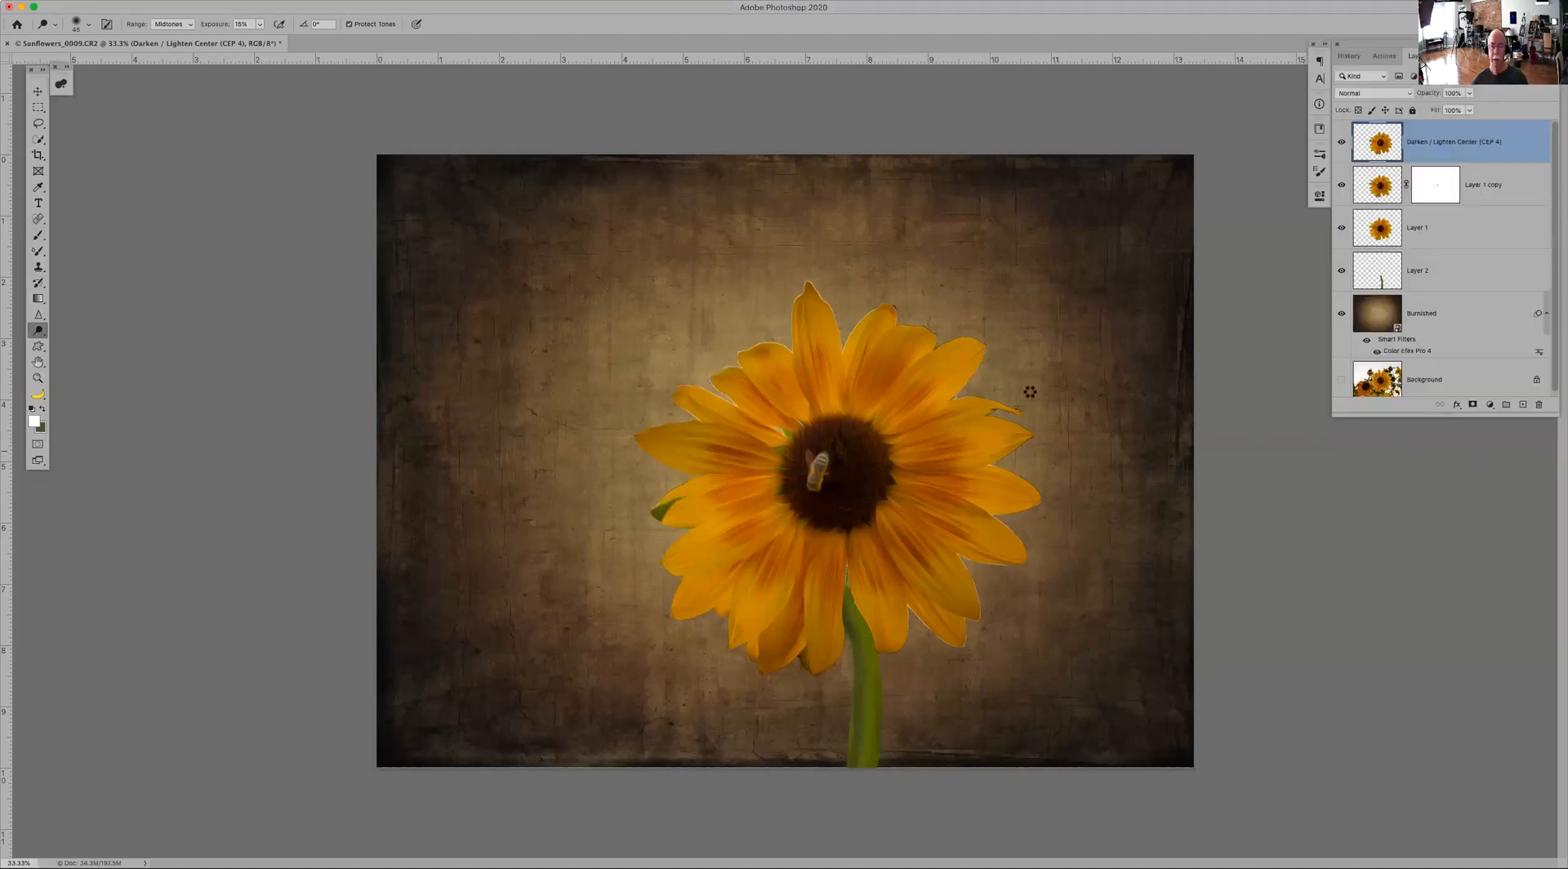
pyautogui.click(323, 24)
pyautogui.press('super+t')
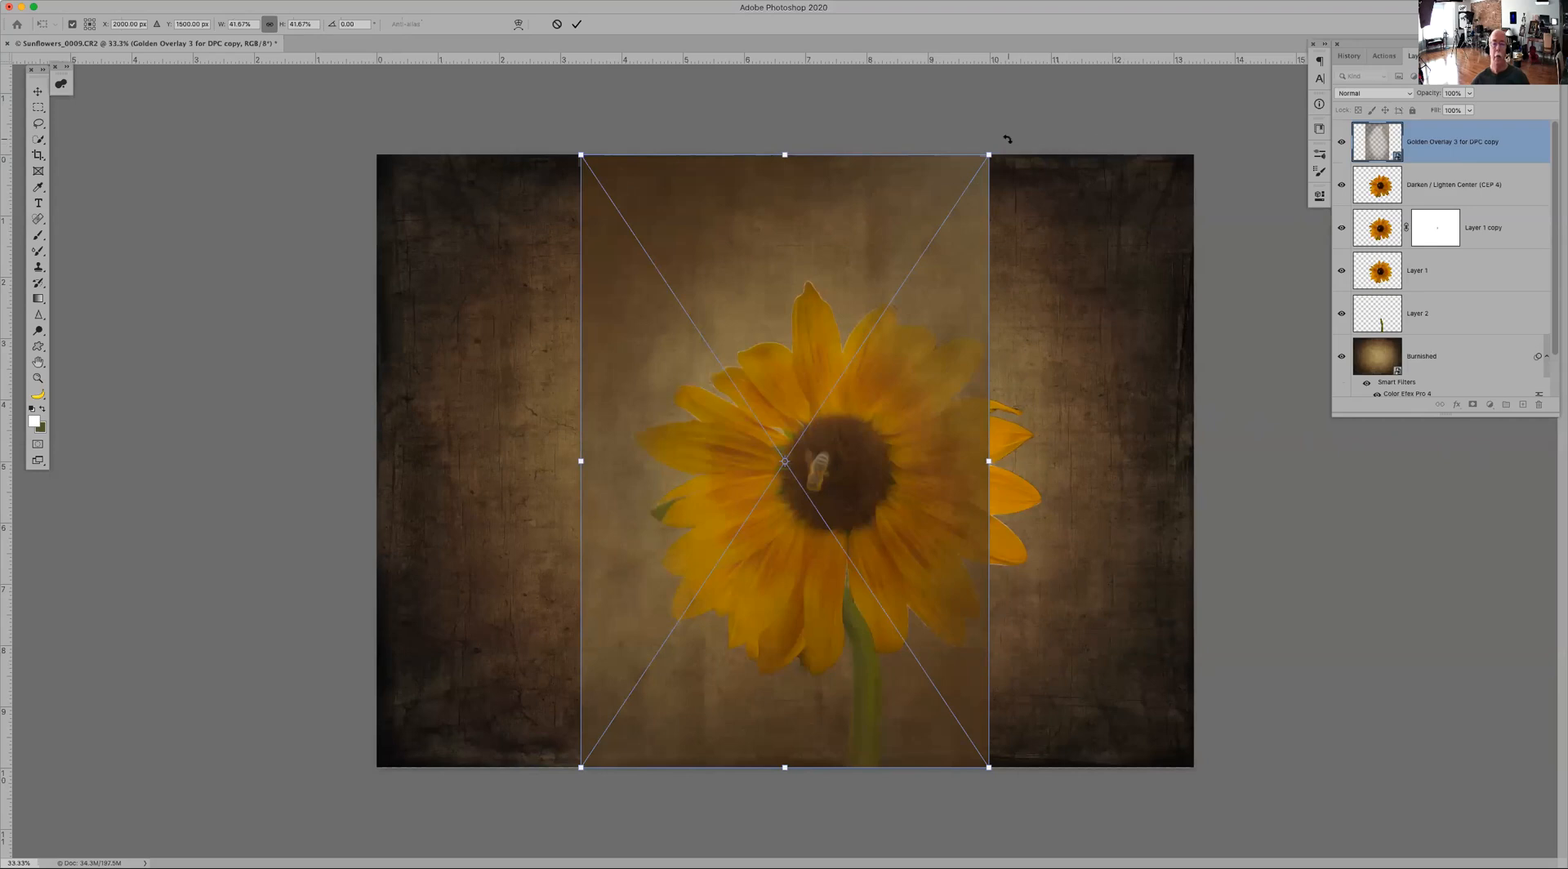
pyautogui.moveTo(1000, 136); pyautogui.dragTo(1148, 641)
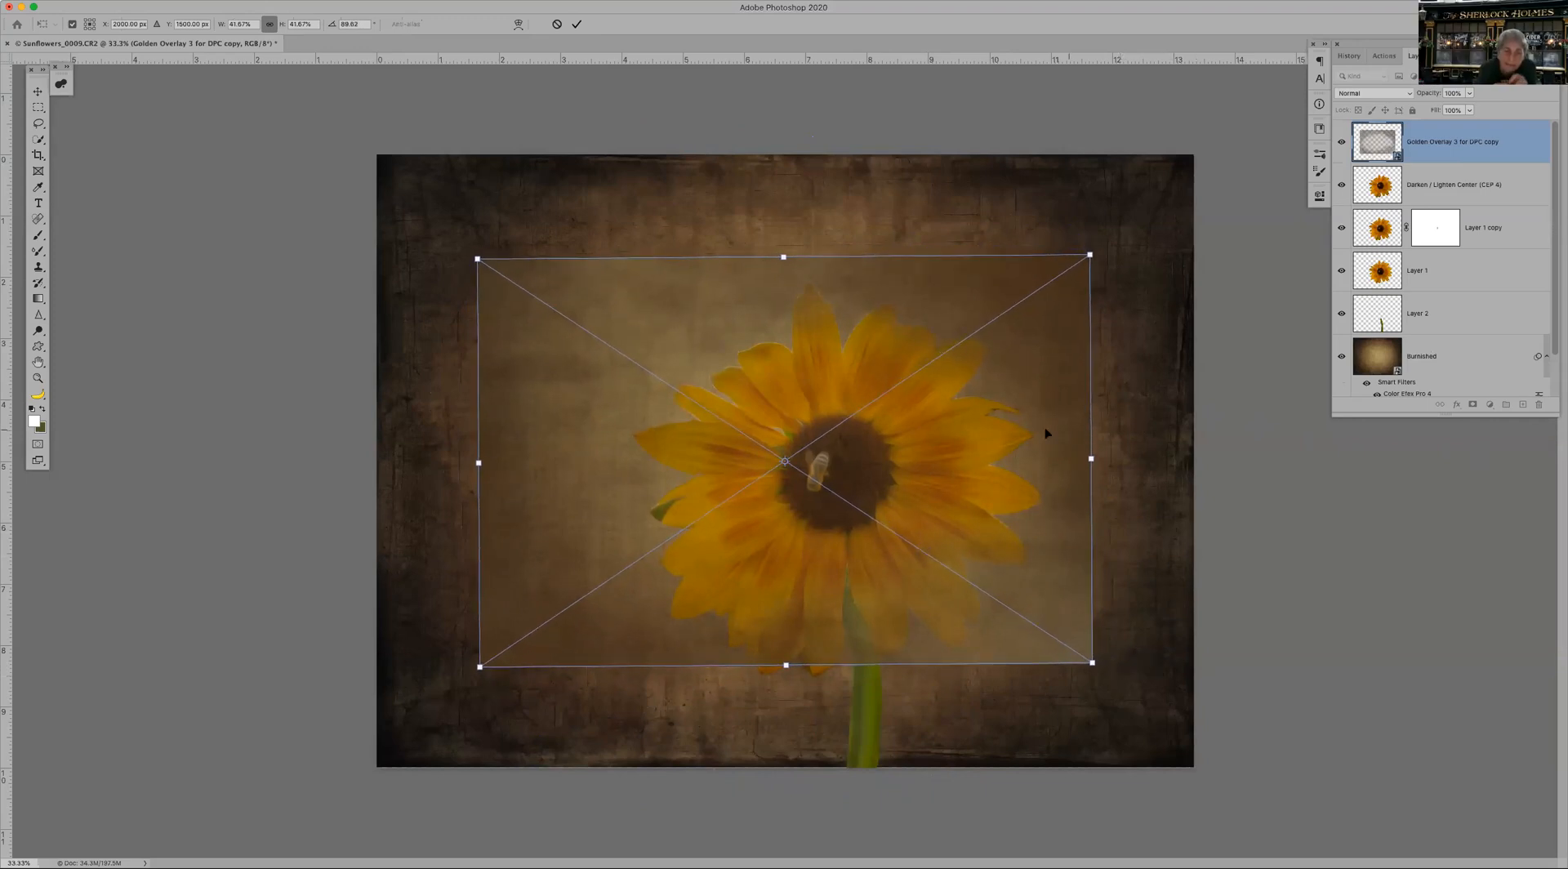
pyautogui.rightClick(974, 432)
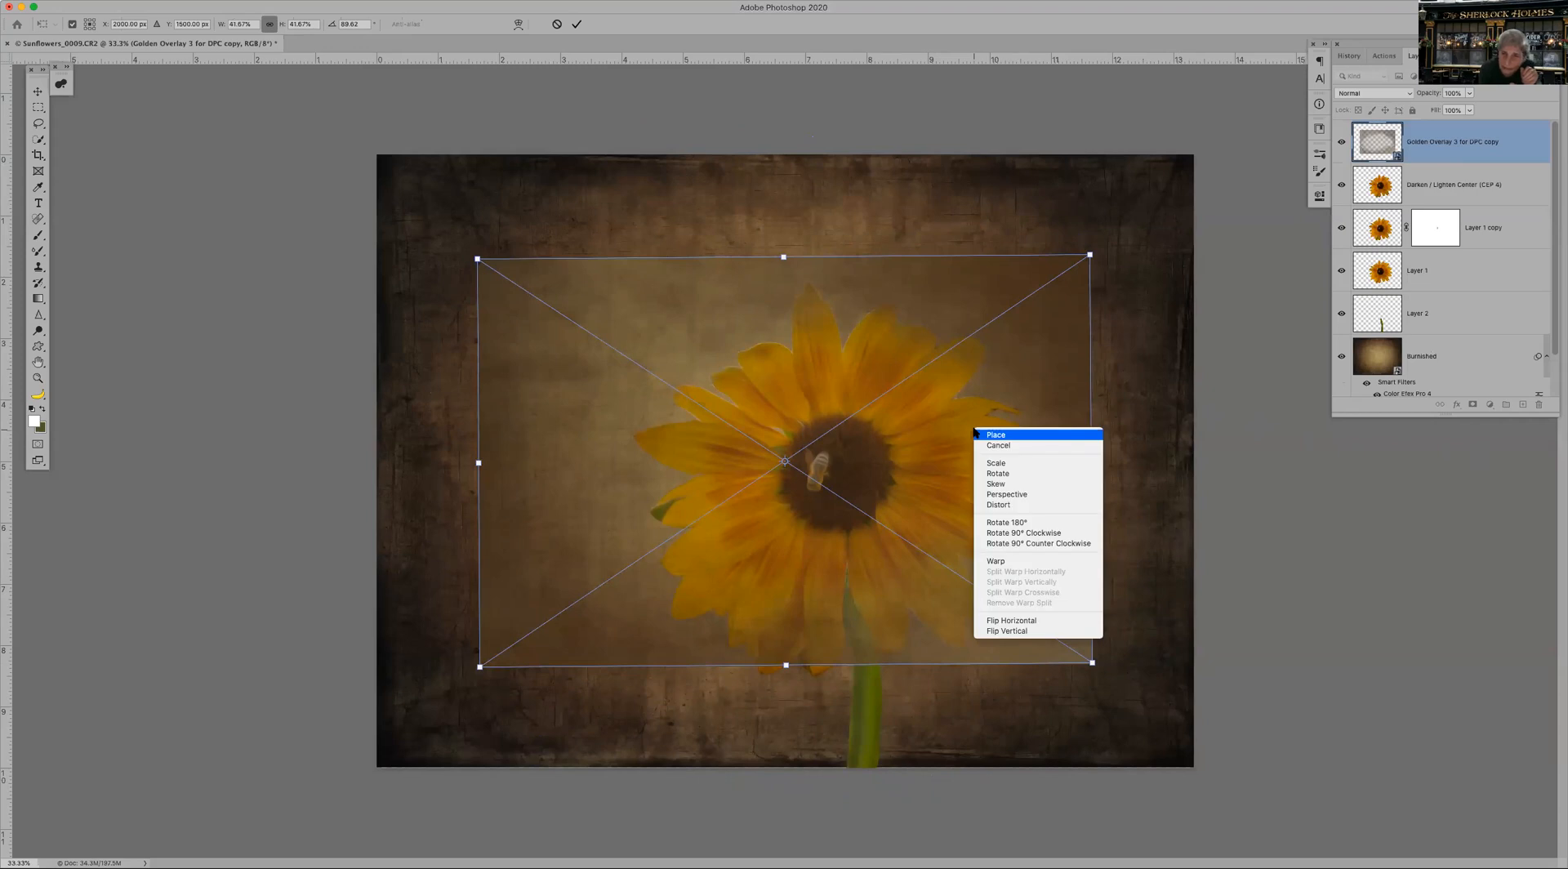
pyautogui.click(1013, 532)
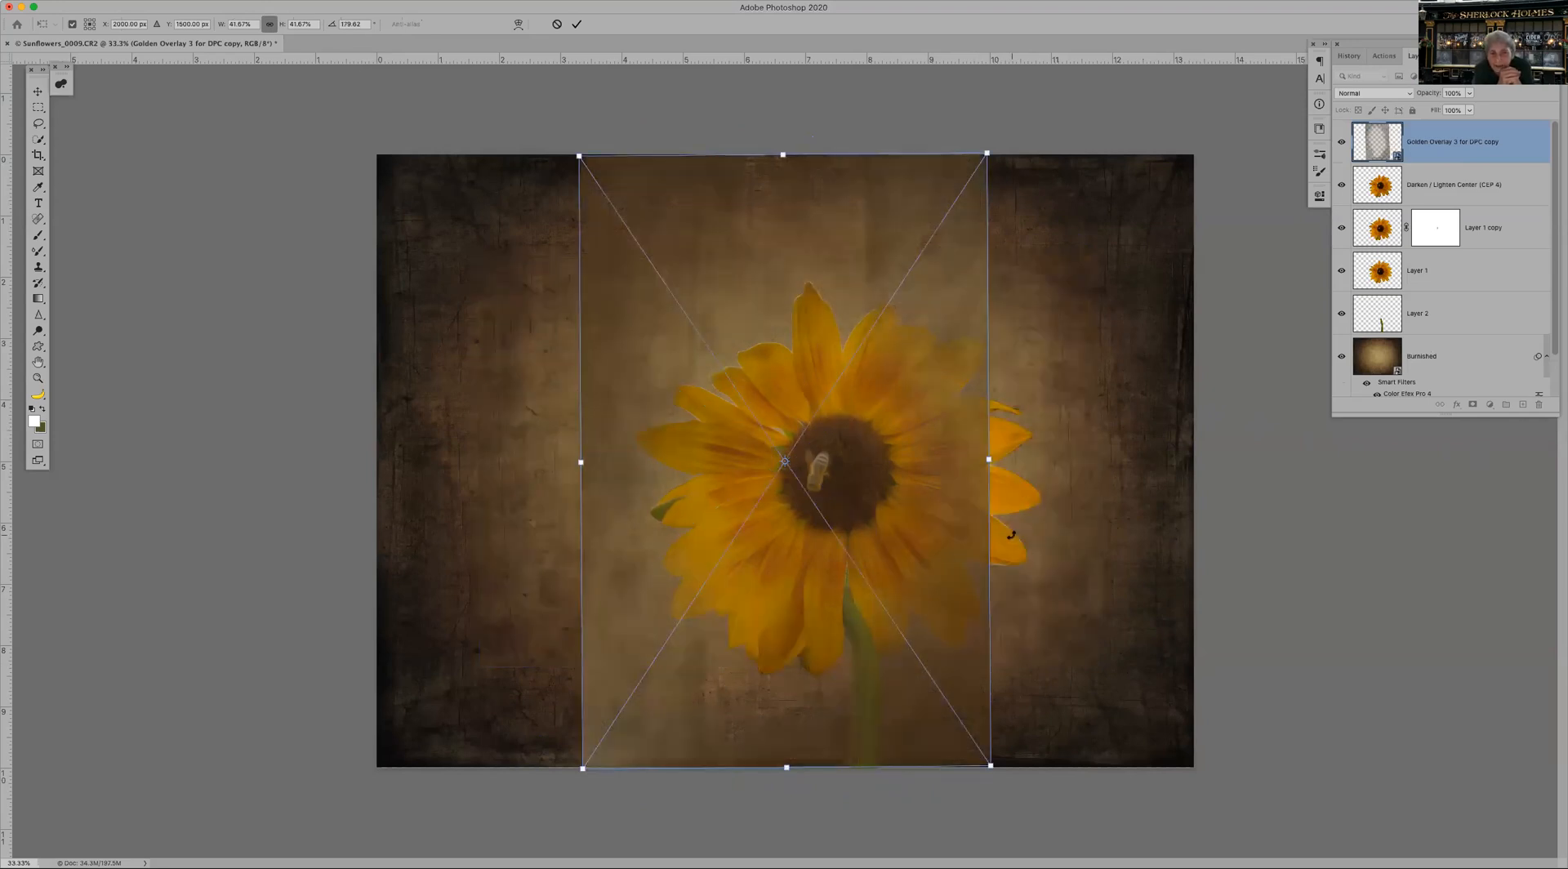
pyautogui.rightClick(878, 375)
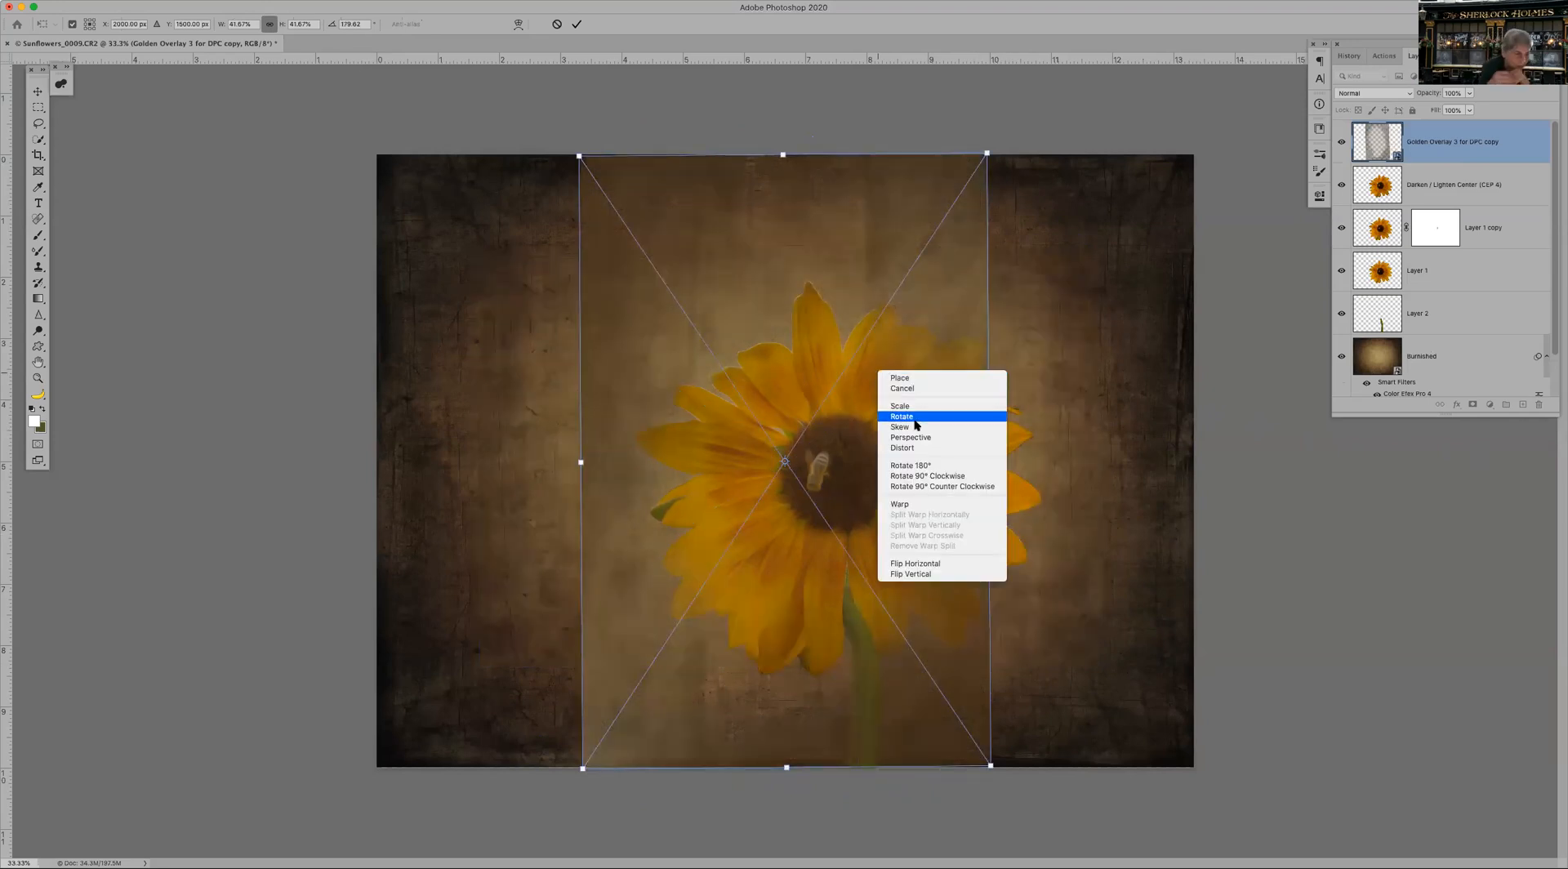
pyautogui.click(943, 477)
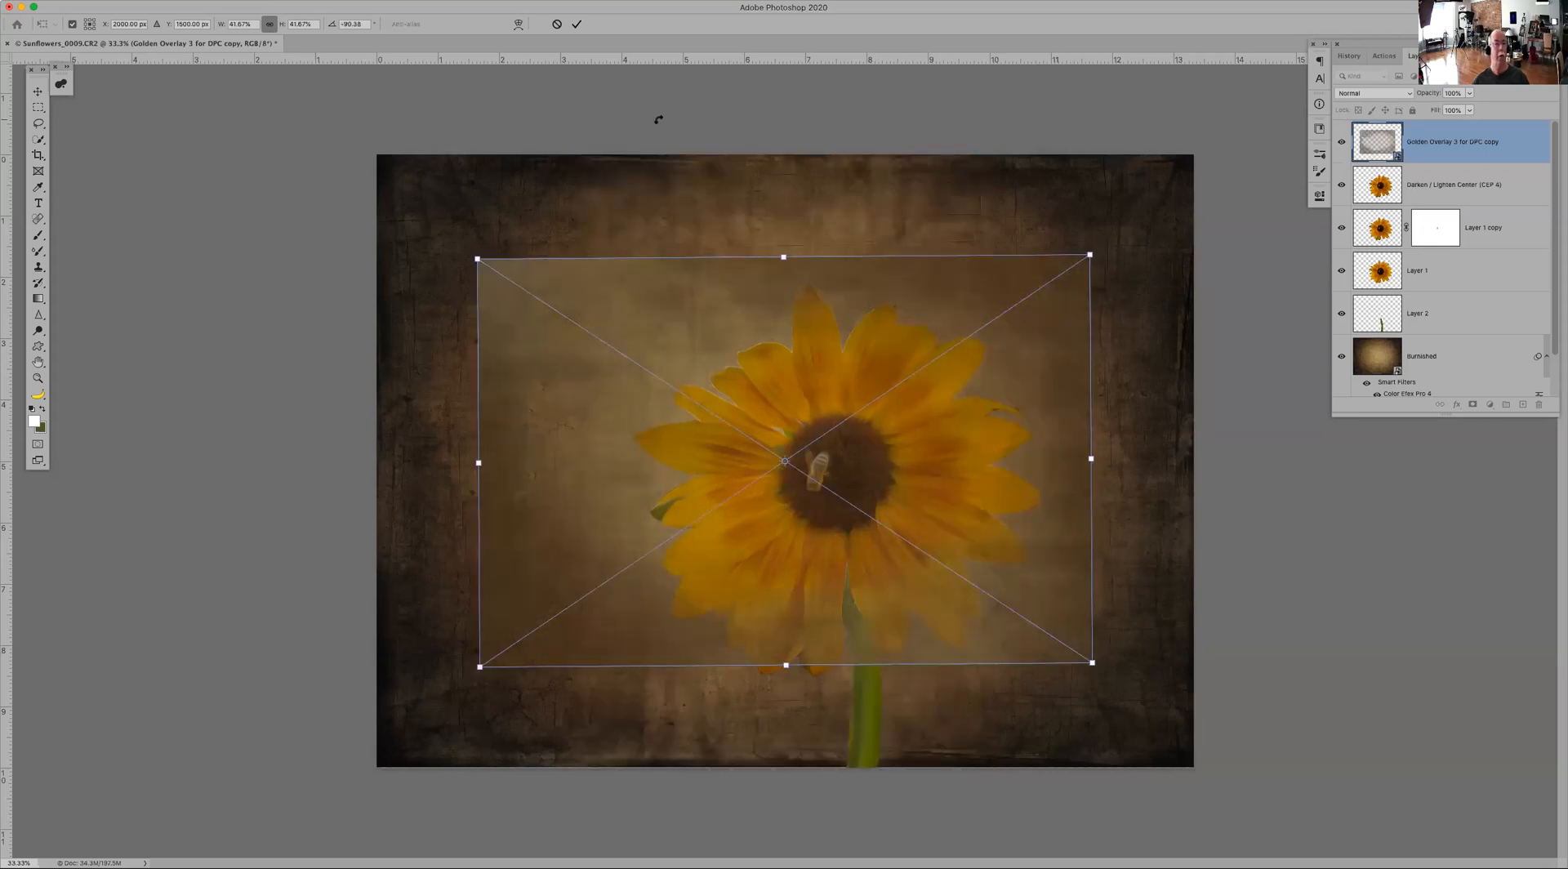
# Step: Set the Golden Overlay texture's rotation to exactly -90° and enlarge it proportionally to cover the whole canvas
pyautogui.click(350, 24)
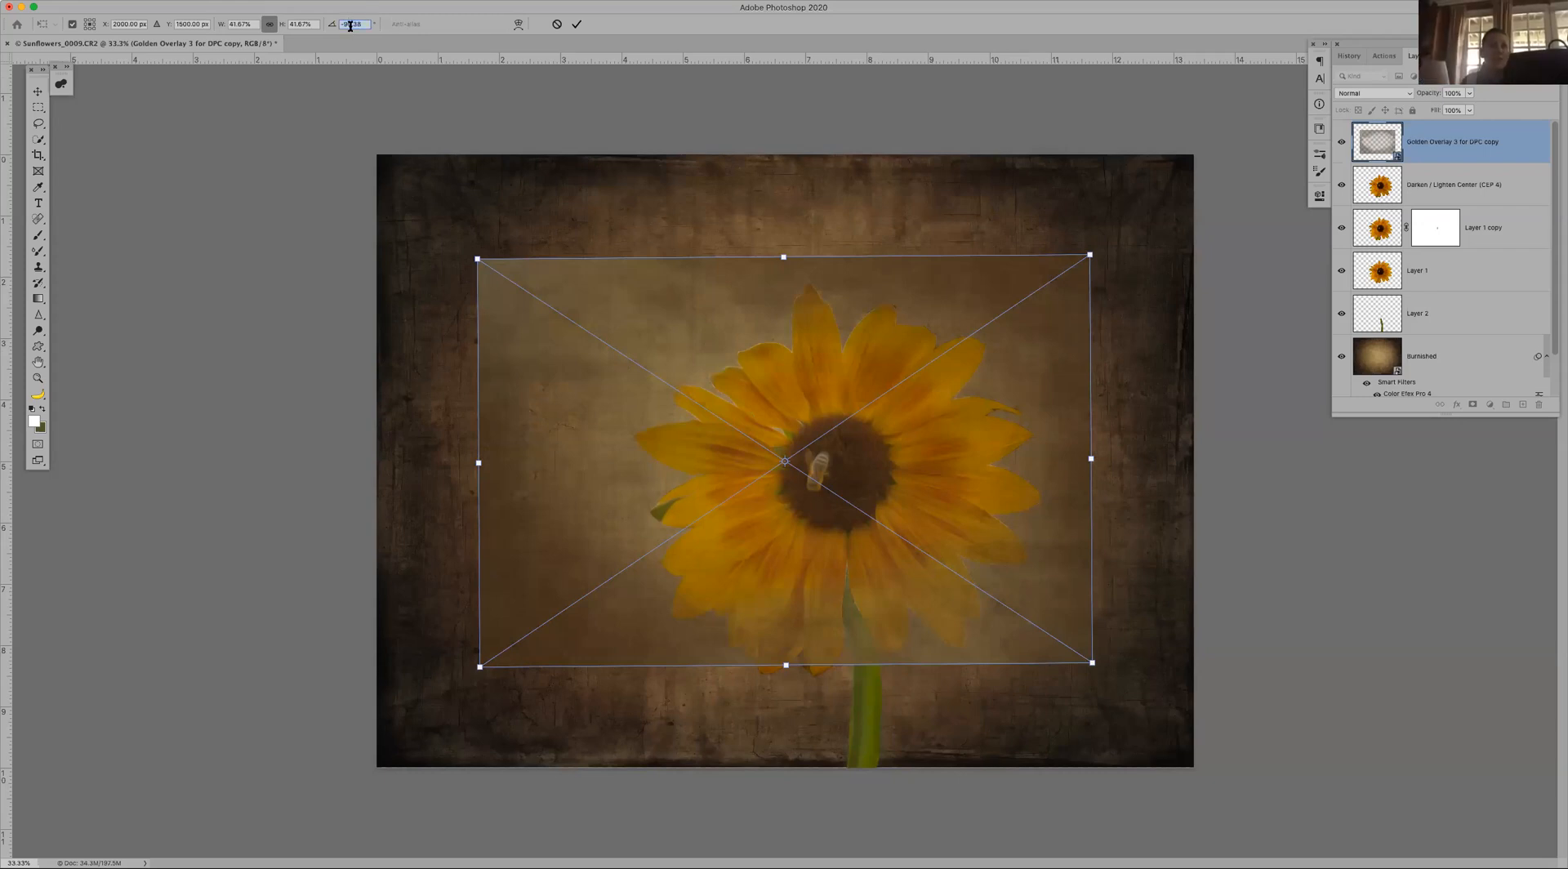
pyautogui.write('-90')
pyautogui.press('Return')
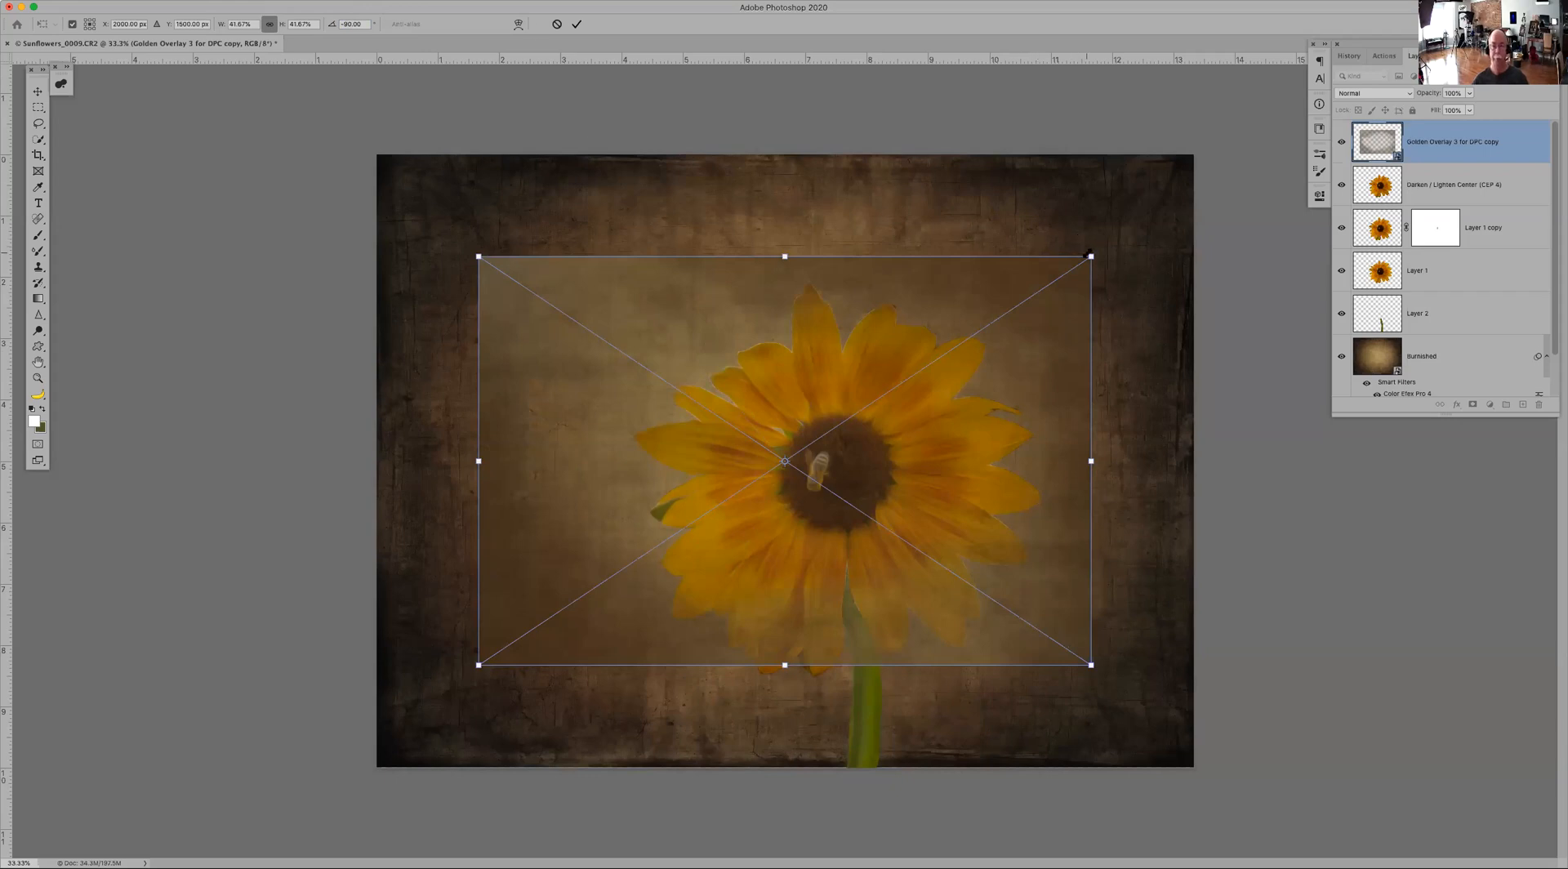
pyautogui.moveTo(1090, 256); pyautogui.dragTo(1249, 149)
pyautogui.press('Return')
pyautogui.press('o')
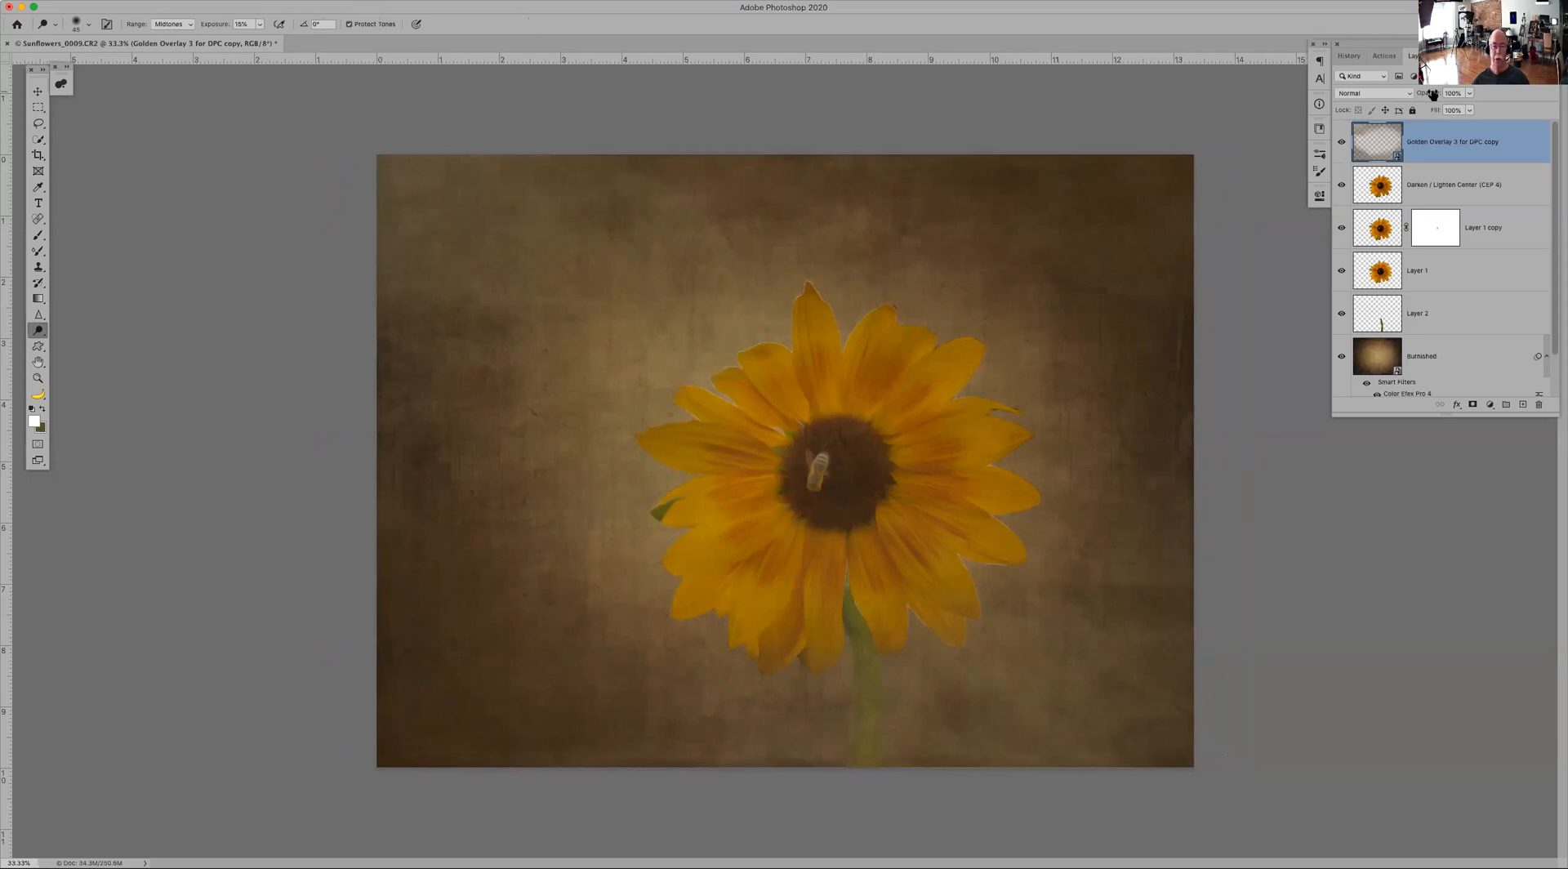
# Step: Lower the Golden Overlay layer's opacity to about 86% and add a layer mask to it
pyautogui.moveTo(1434, 92); pyautogui.dragTo(1411, 98)
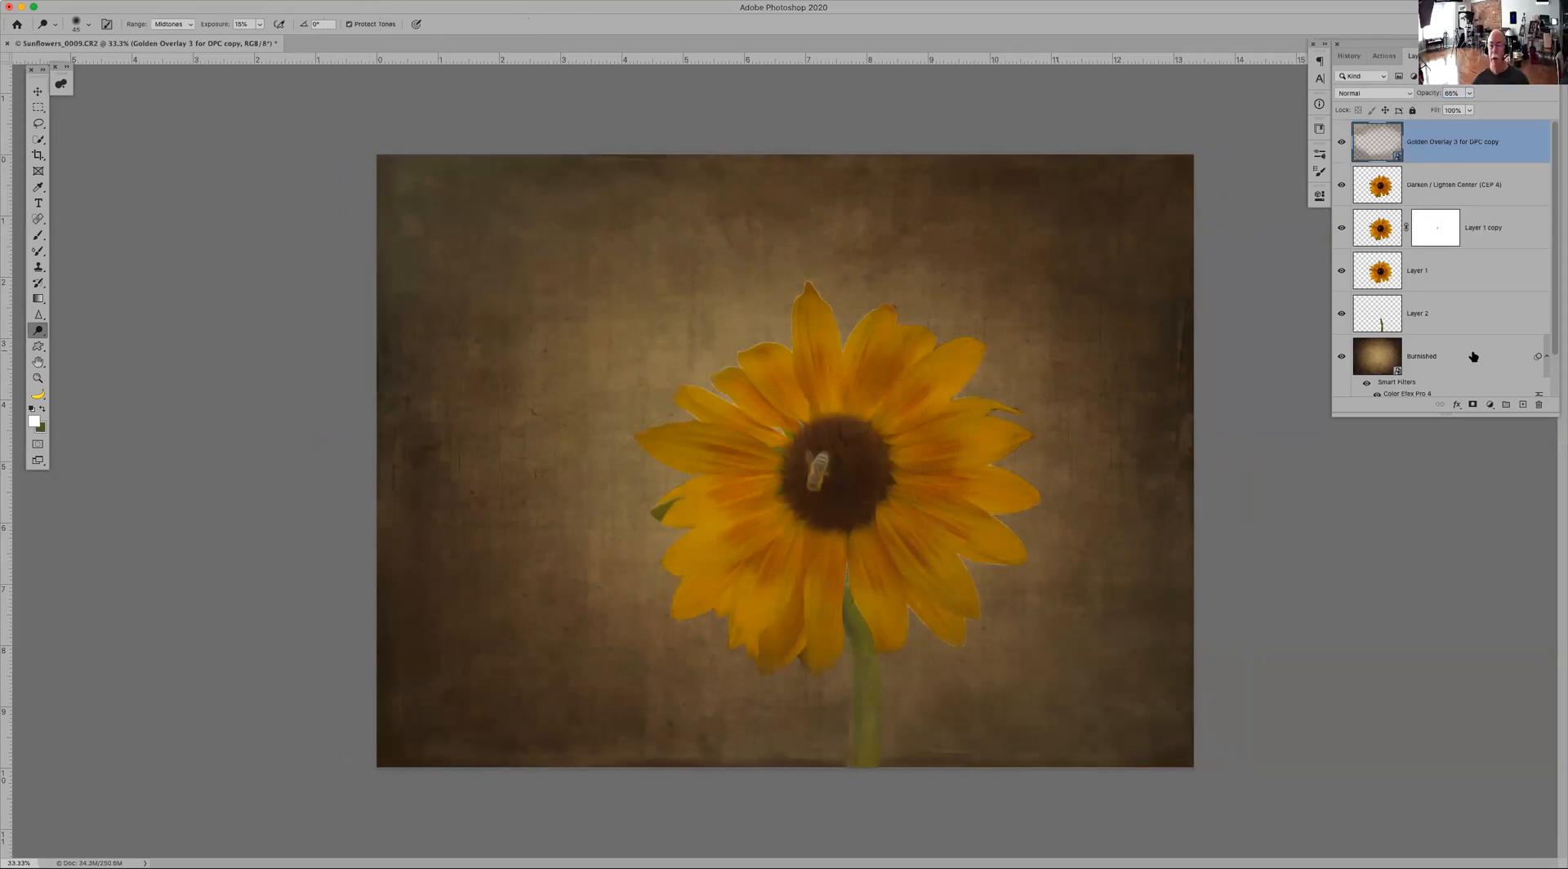
pyautogui.click(1472, 405)
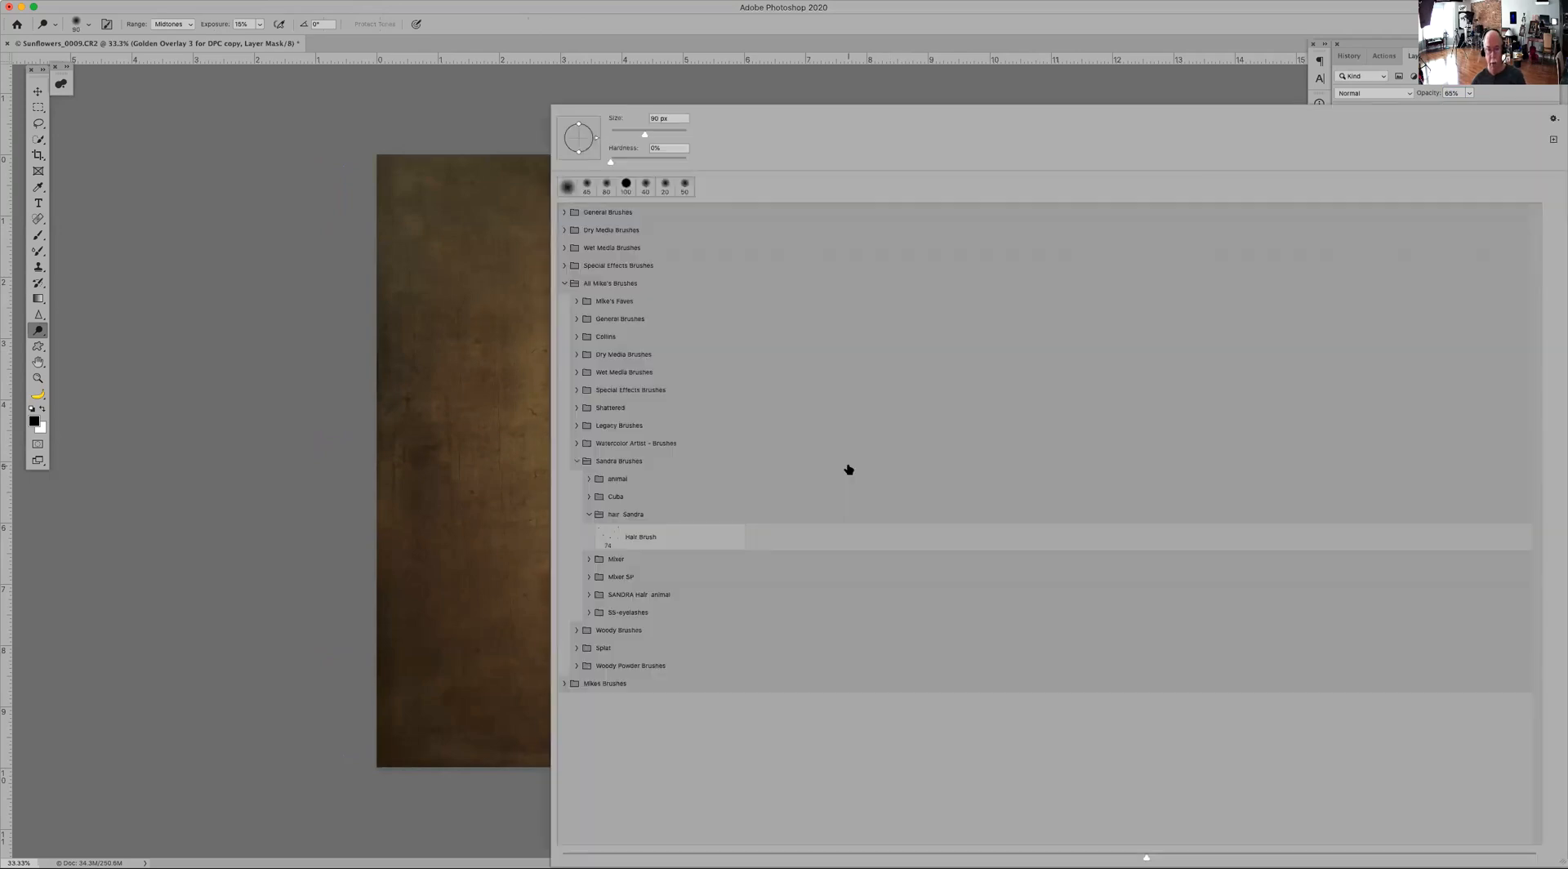
# Step: Mask the overlay from the flower's center and surrounding petals with a large soft black brush at 10% opacity
pyautogui.rightClick(845, 464)
pyautogui.click(967, 31)
pyautogui.press(']')
pyautogui.press(']')
pyautogui.press(']')
pyautogui.press(']')
pyautogui.press(']')
pyautogui.press(']')
pyautogui.press(']')
pyautogui.press('b')
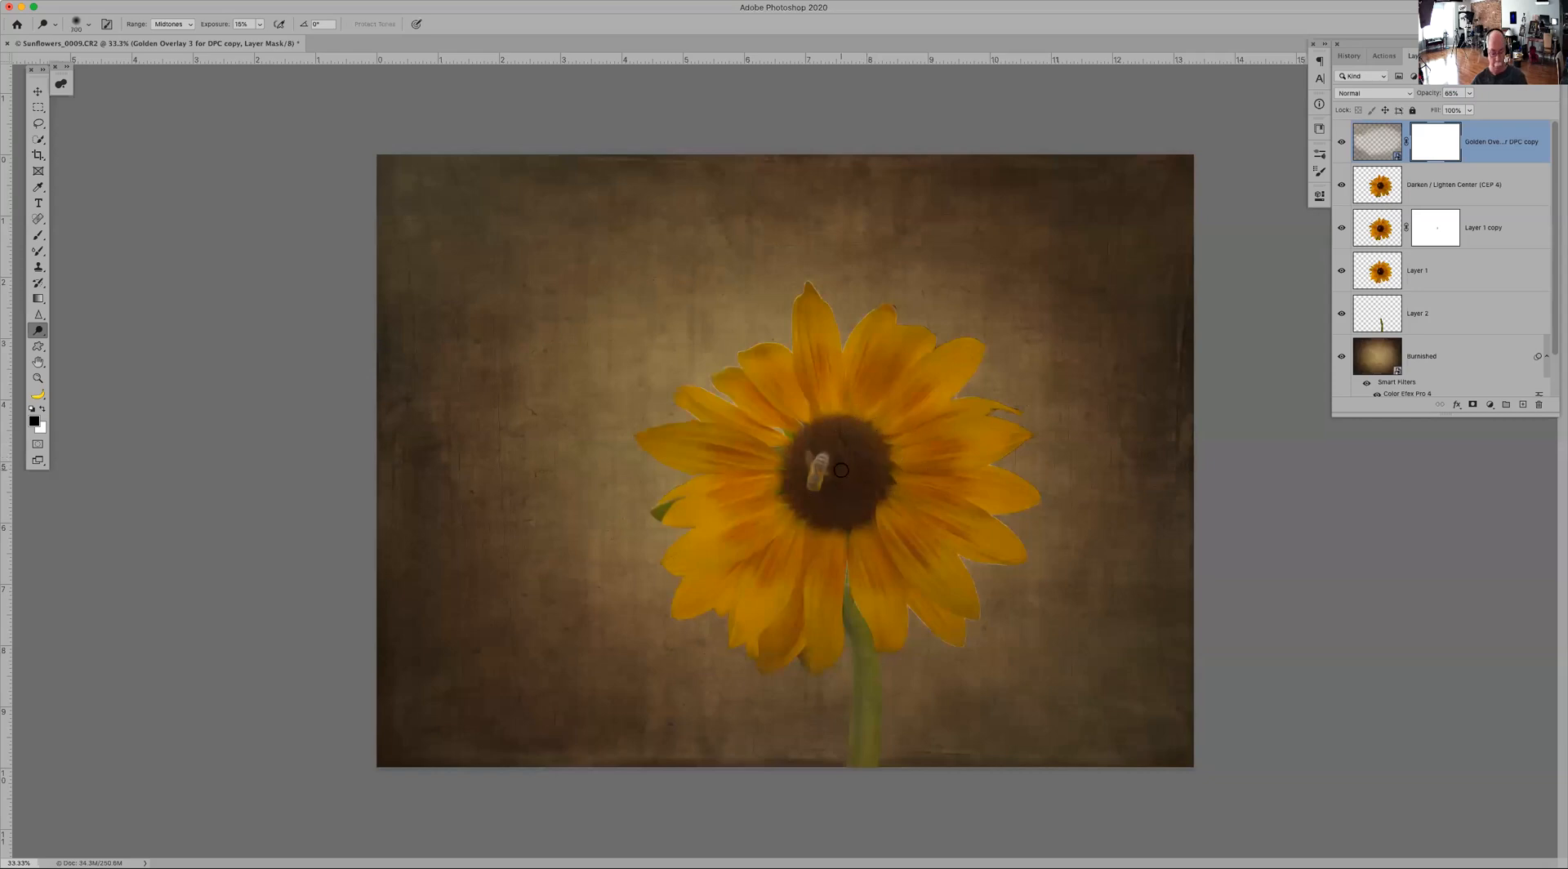
pyautogui.press(']')
pyautogui.press(']')
pyautogui.press(']')
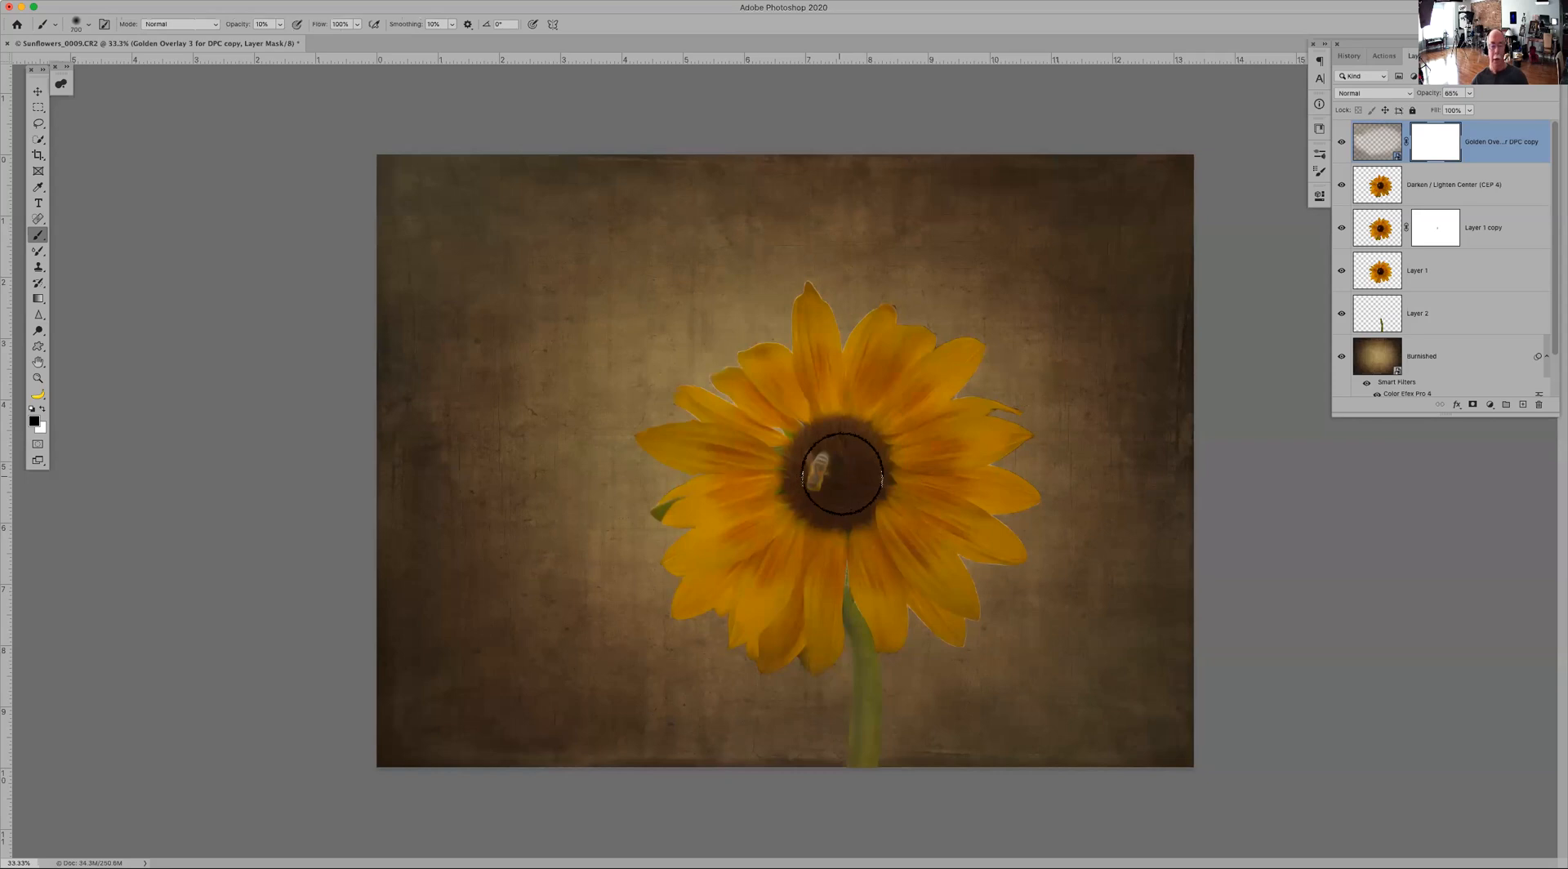
pyautogui.moveTo(833, 469); pyautogui.dragTo(841, 392)
# Step: Reduce the overlay layer's opacity to about 78% and mask the texture off the bee with a much smaller brush
pyautogui.moveTo(1434, 99); pyautogui.dragTo(1432, 97)
pyautogui.press('[')
pyautogui.press('[')
pyautogui.press('[')
pyautogui.press('[')
pyautogui.press('[')
pyautogui.press('[')
pyautogui.press('[')
pyautogui.press('[')
pyautogui.press('[')
pyautogui.press('[')
pyautogui.press('[')
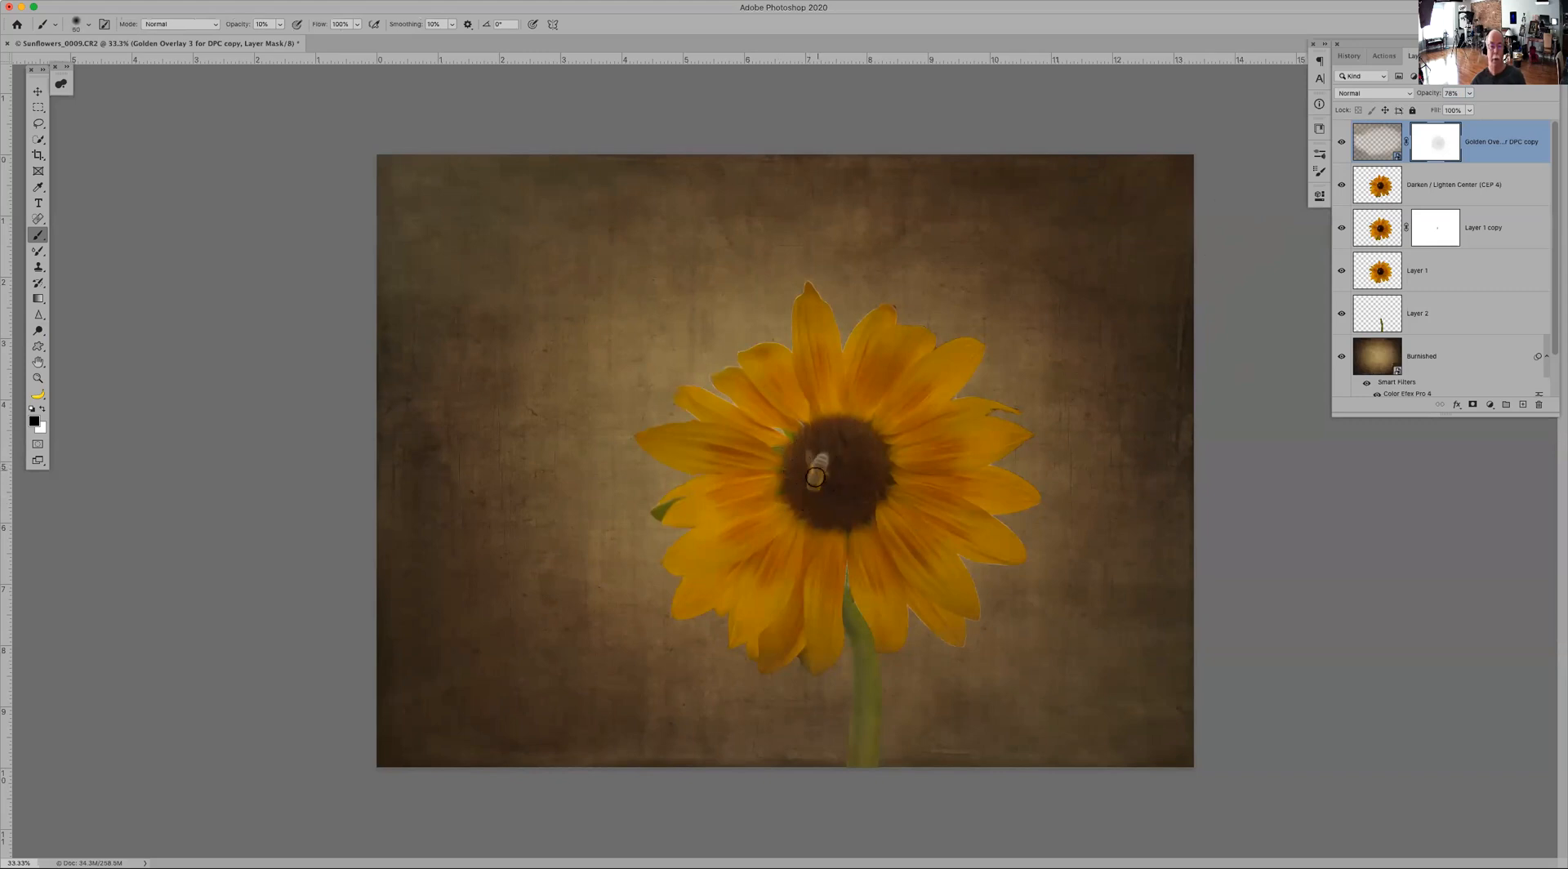
pyautogui.moveTo(814, 460); pyautogui.dragTo(818, 462)
# Step: Move the Golden Overlay layer between Layer 1 and Layer 2, and select the Darken / Lighten Center layer
pyautogui.moveTo(1529, 145); pyautogui.dragTo(1508, 296)
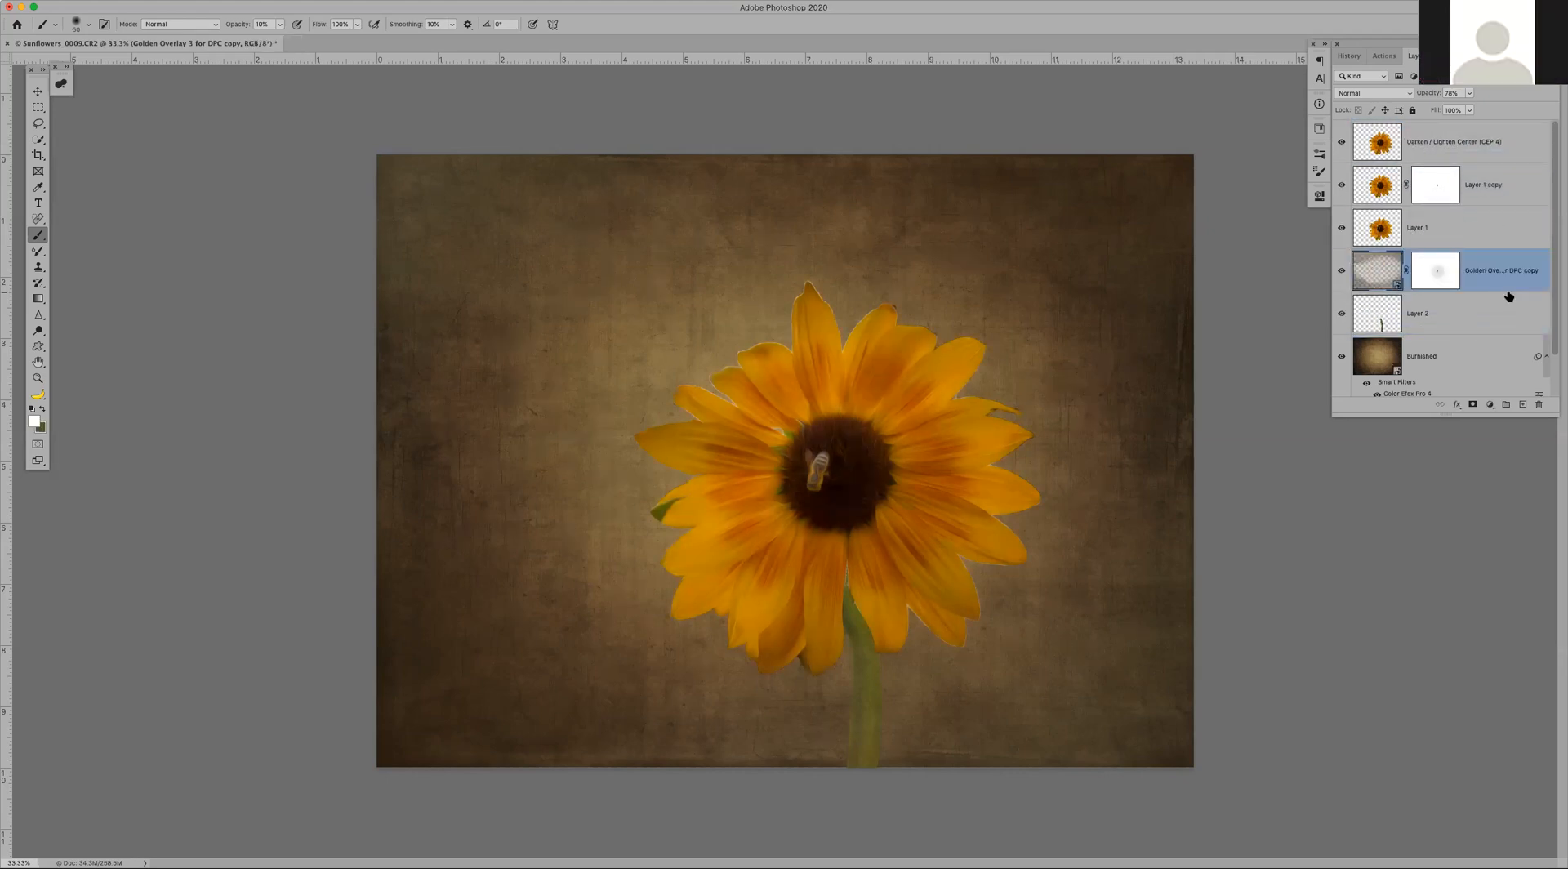
pyautogui.moveTo(1504, 280)
pyautogui.mouseDown()
pyautogui.moveTo(1486, 131)
pyautogui.moveTo(1492, 287)
pyautogui.mouseUp()
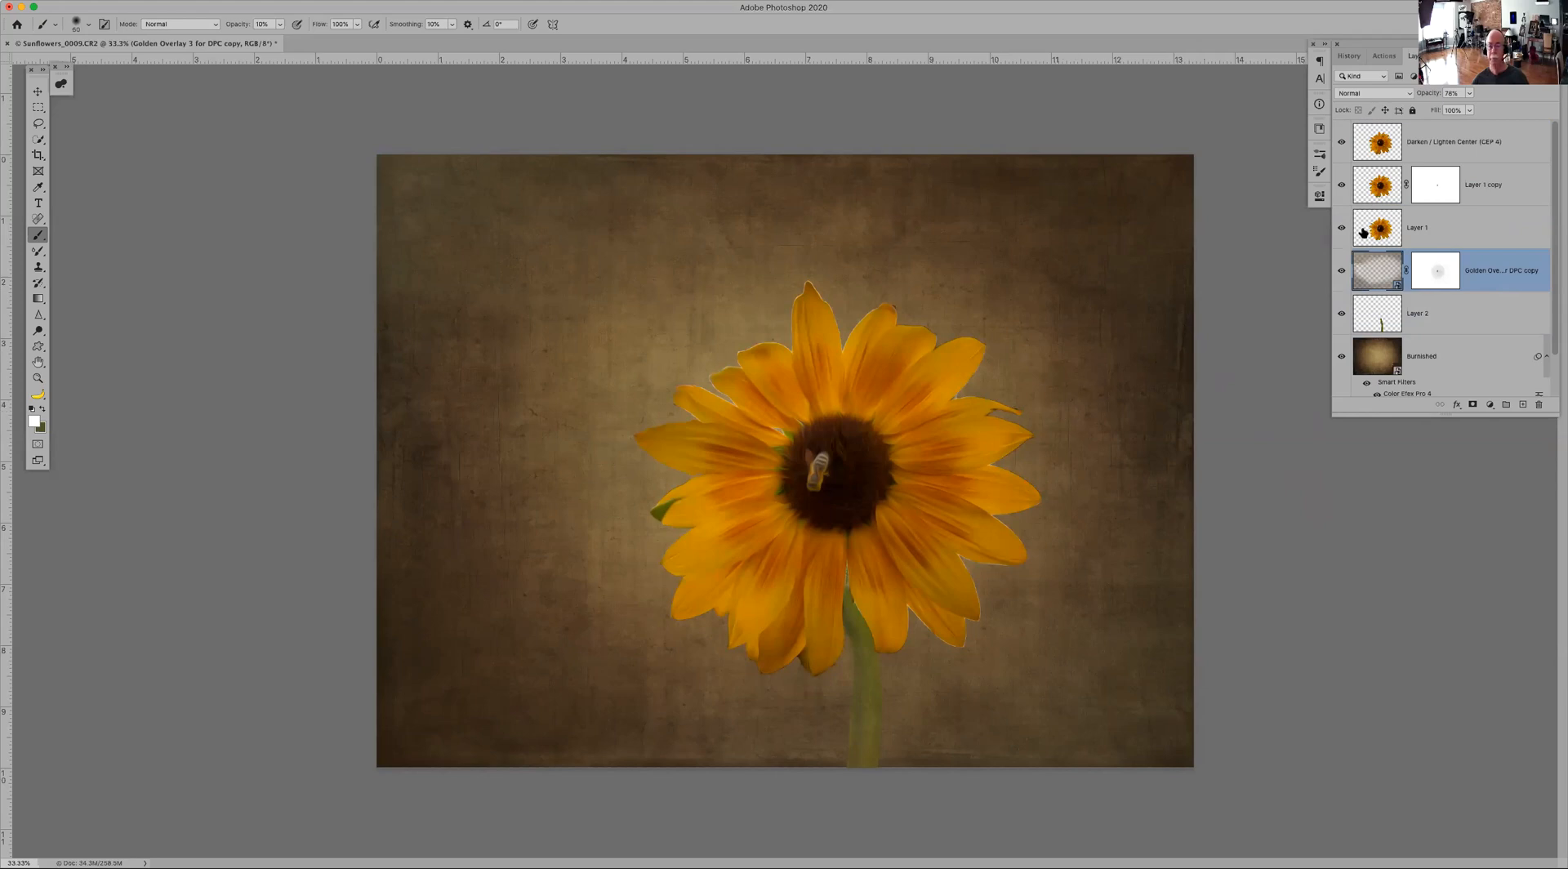
pyautogui.click(1454, 147)
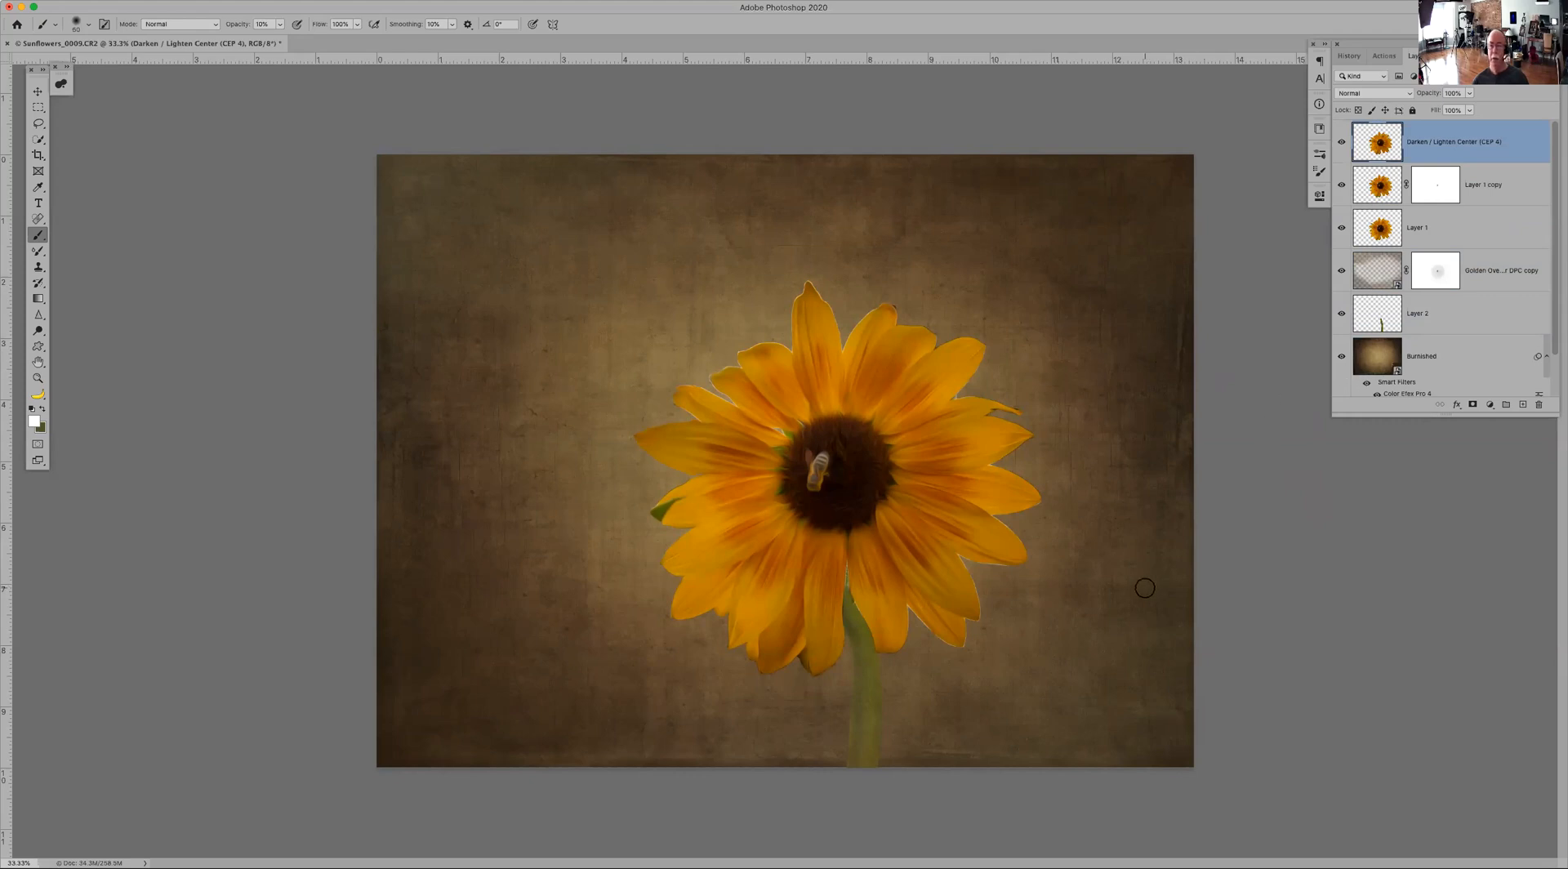
# Step: Darken the stem on Layer 2 by painting the dark green color along it in Multiply mode at 5% brush opacity
pyautogui.click(1379, 321)
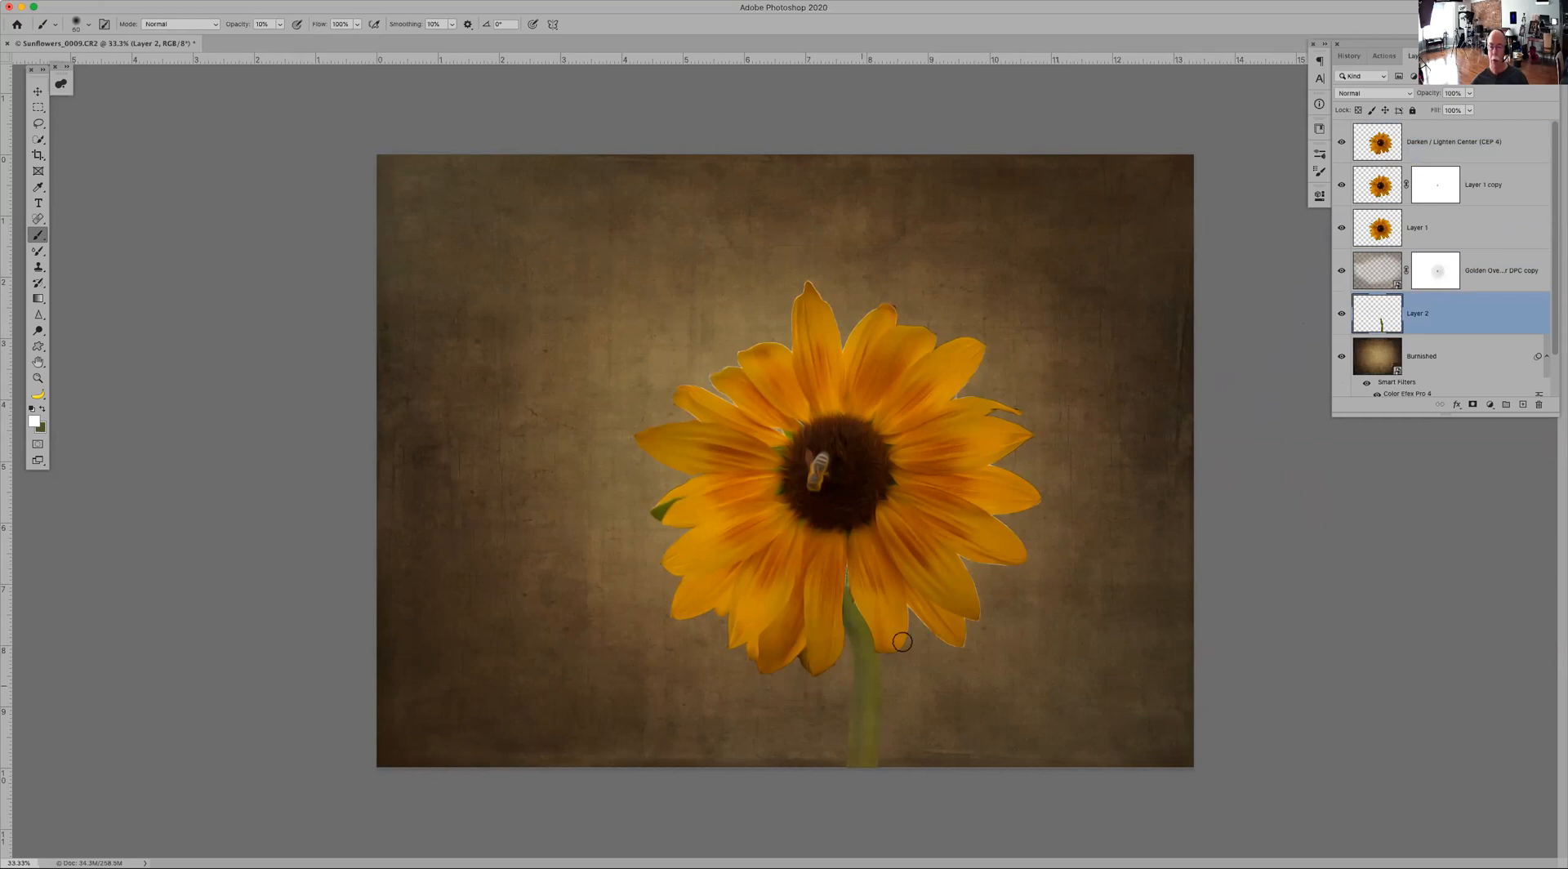
pyautogui.click(1340, 316)
pyautogui.click(1340, 316)
pyautogui.press('x')
pyautogui.click(178, 25)
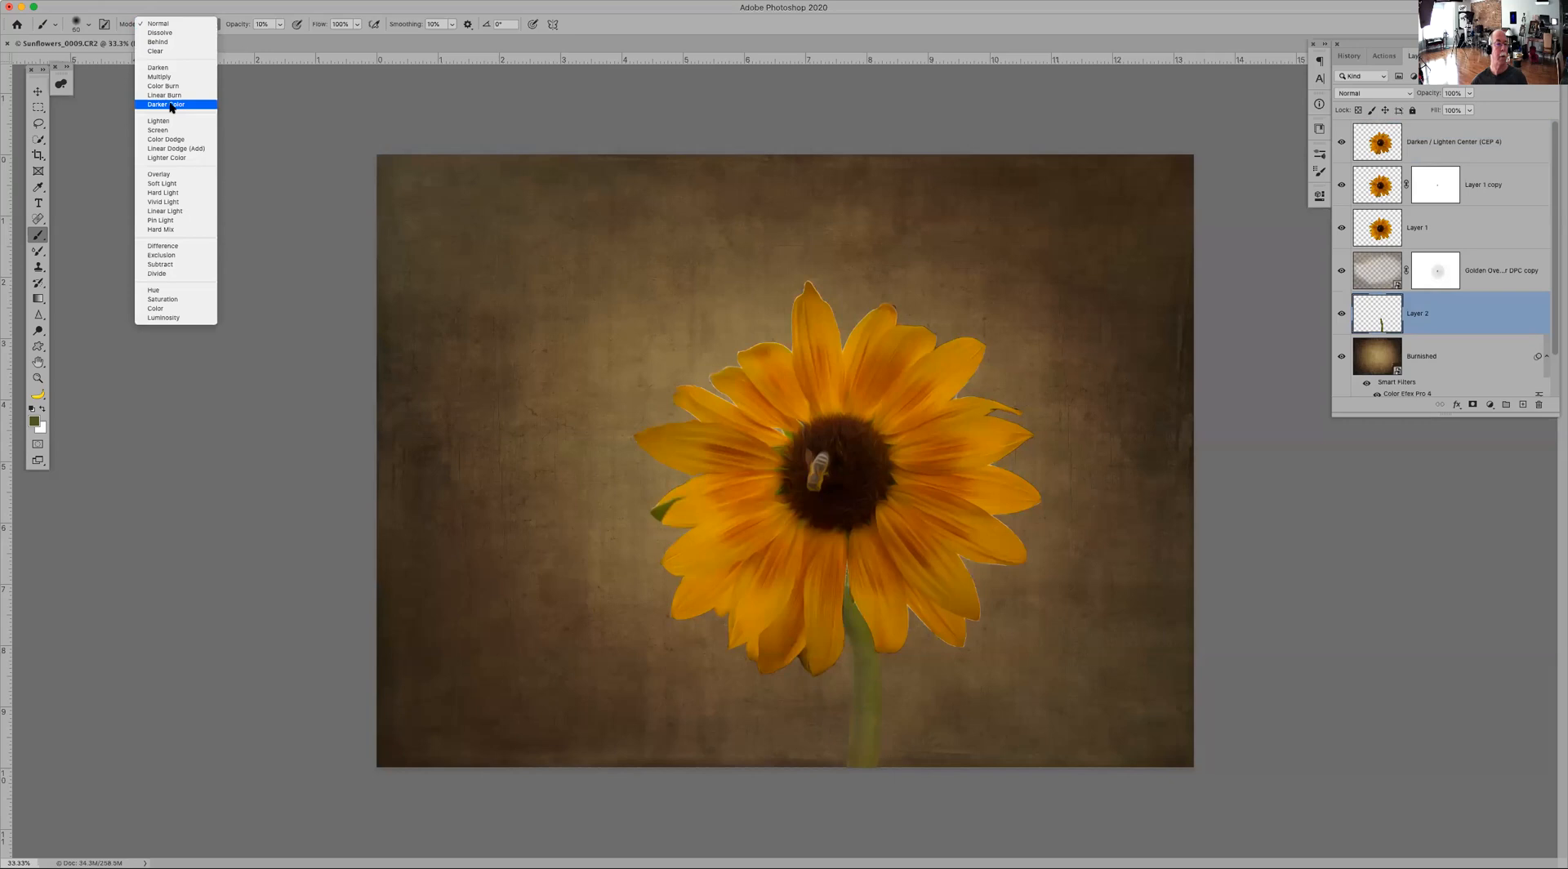
pyautogui.click(162, 77)
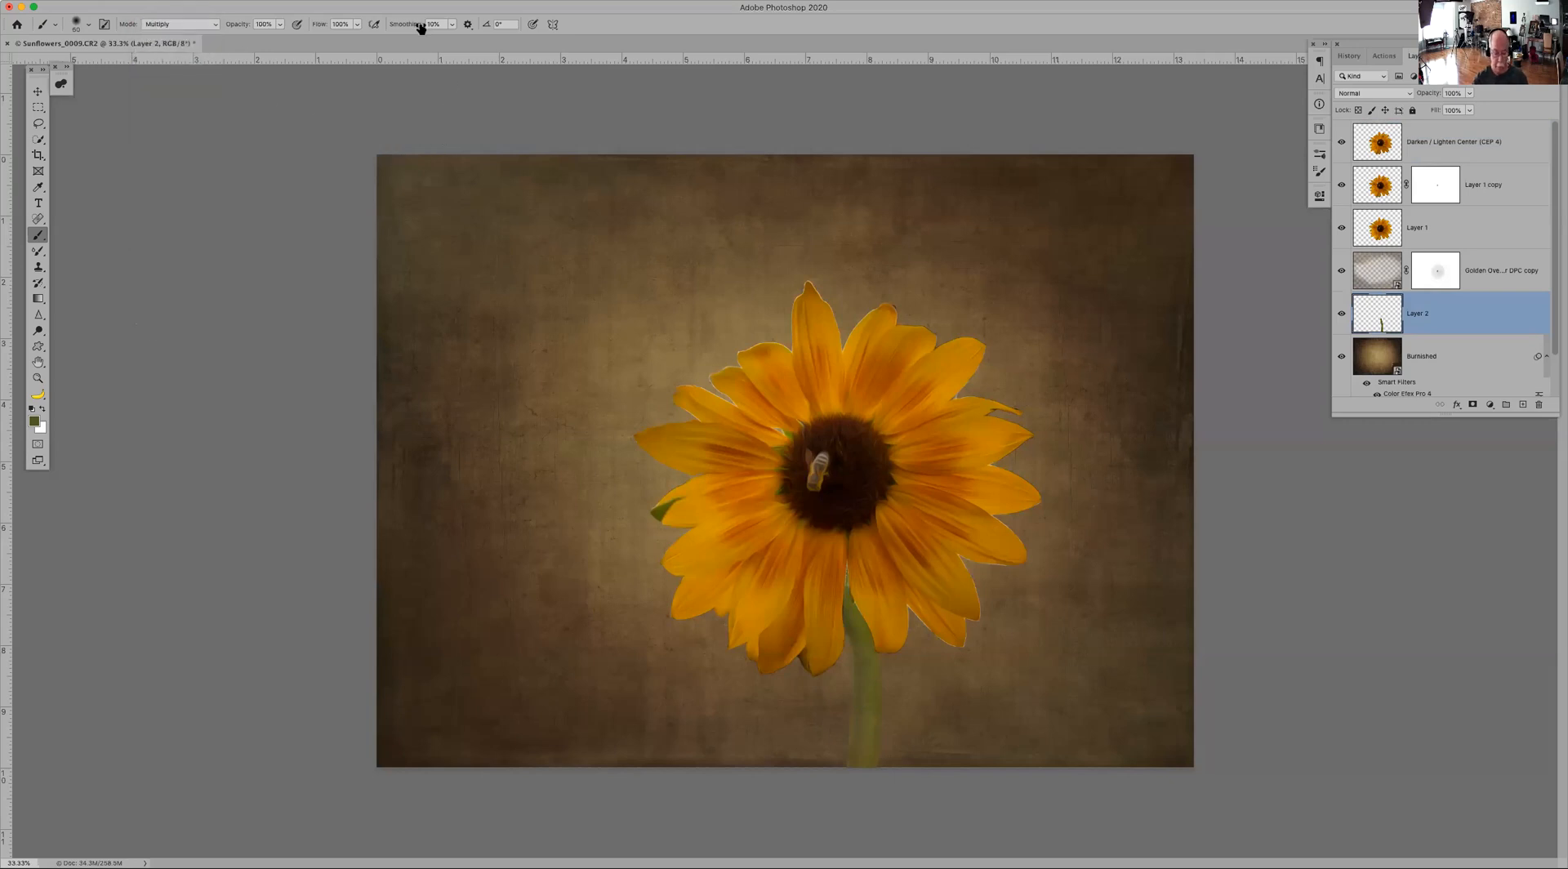
pyautogui.press('0')
pyautogui.press('5')
pyautogui.moveTo(863, 663)
pyautogui.mouseDown()
pyautogui.moveTo(854, 643)
pyautogui.moveTo(851, 768)
pyautogui.moveTo(858, 702)
pyautogui.mouseUp()
pyautogui.press('super+minus')
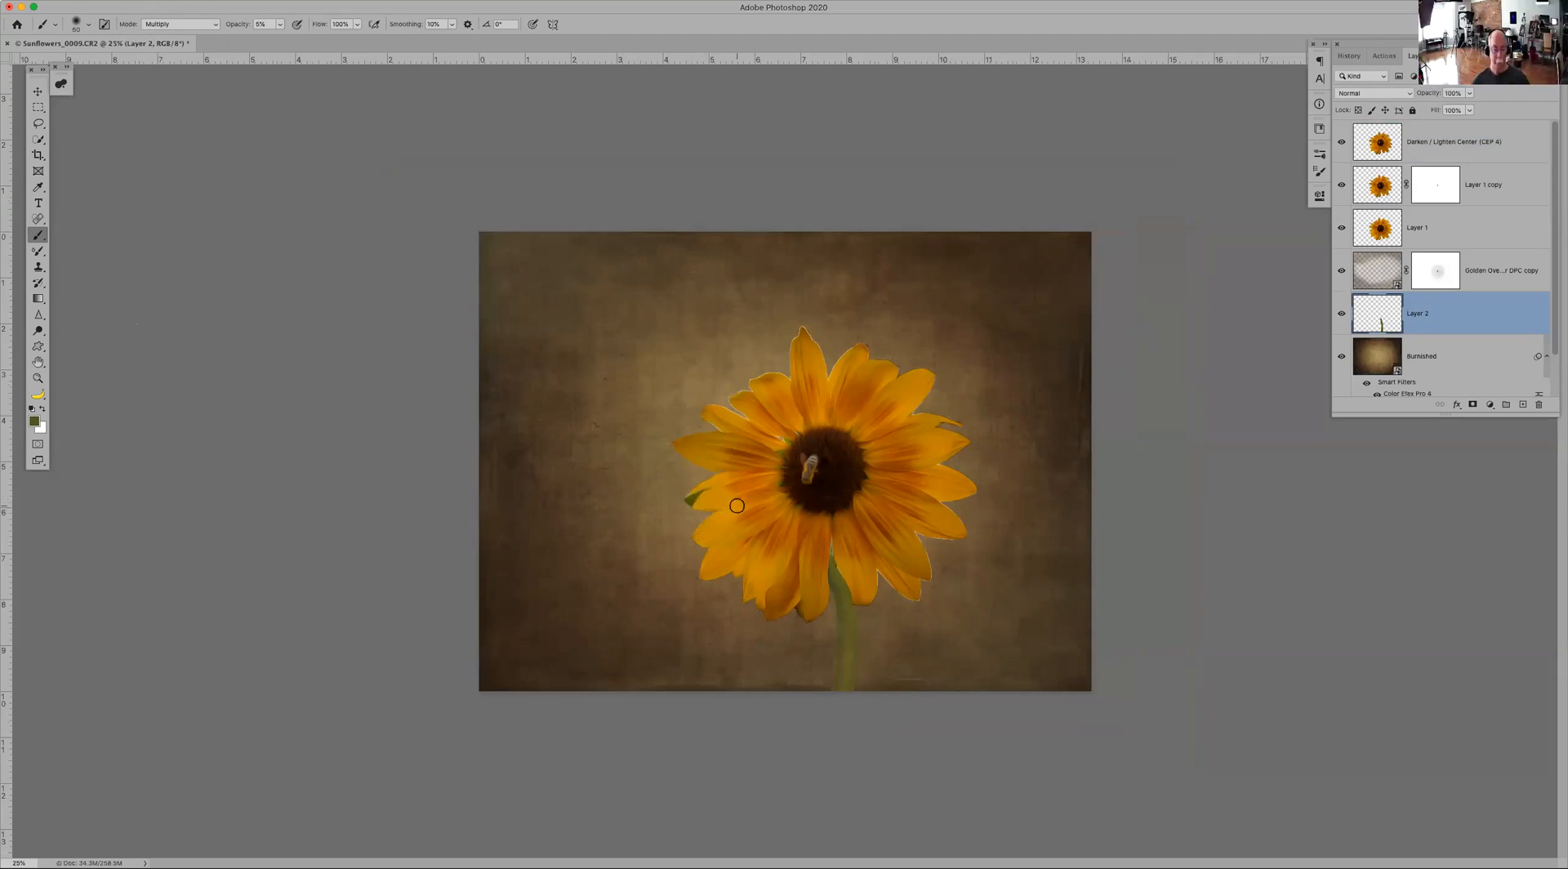
# Step: Stamp all visible layers into a new merged layer above the Darken / Lighten Center layer
pyautogui.press('z')
pyautogui.moveTo(648, 445); pyautogui.dragTo(764, 523)
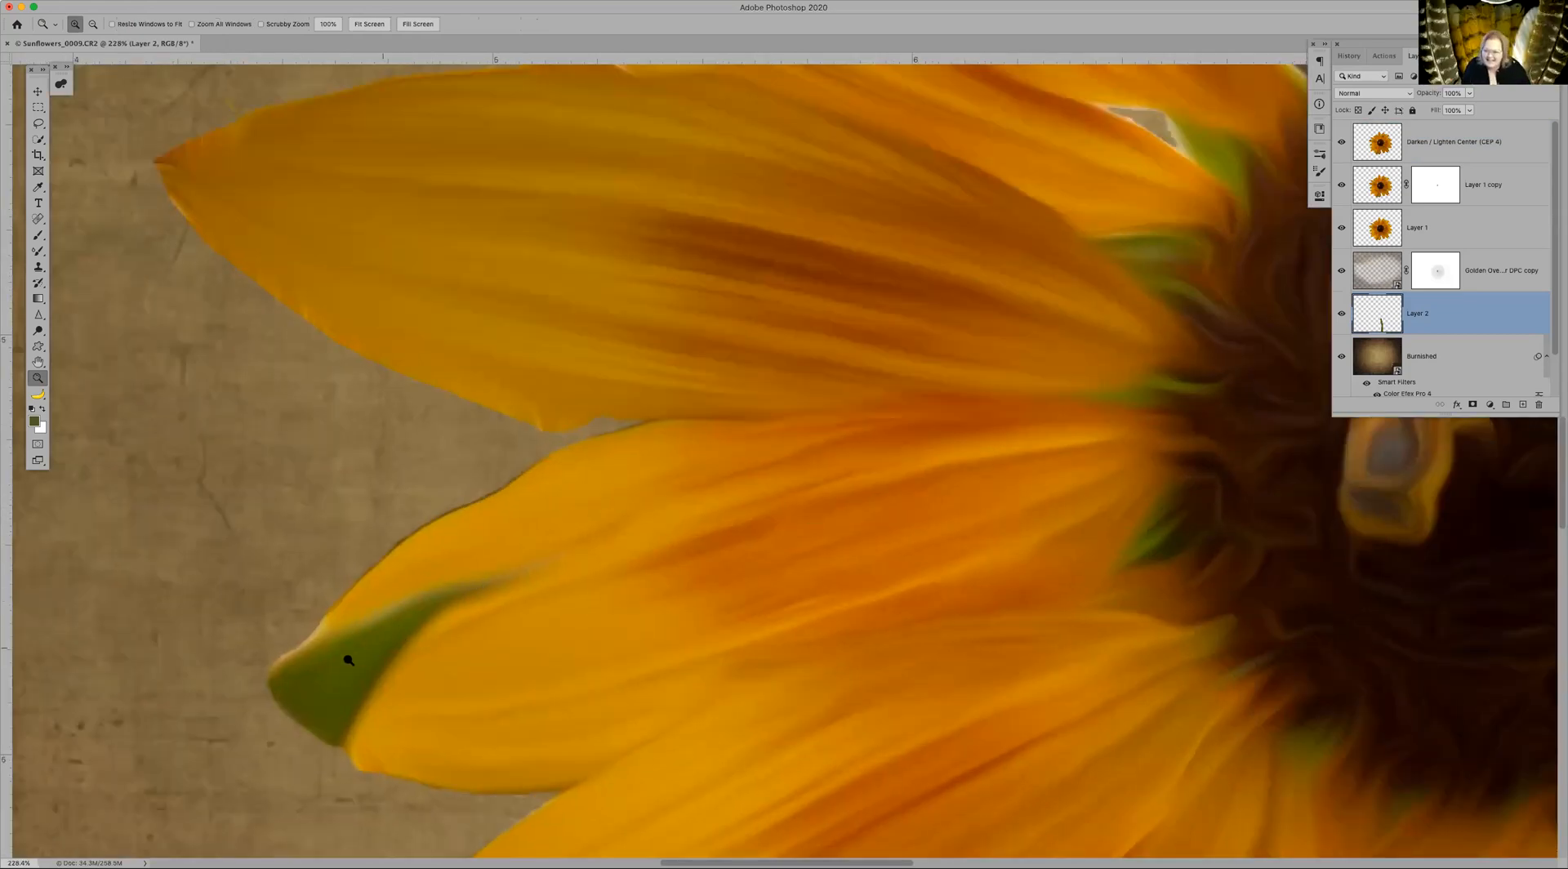
pyautogui.click(1505, 143)
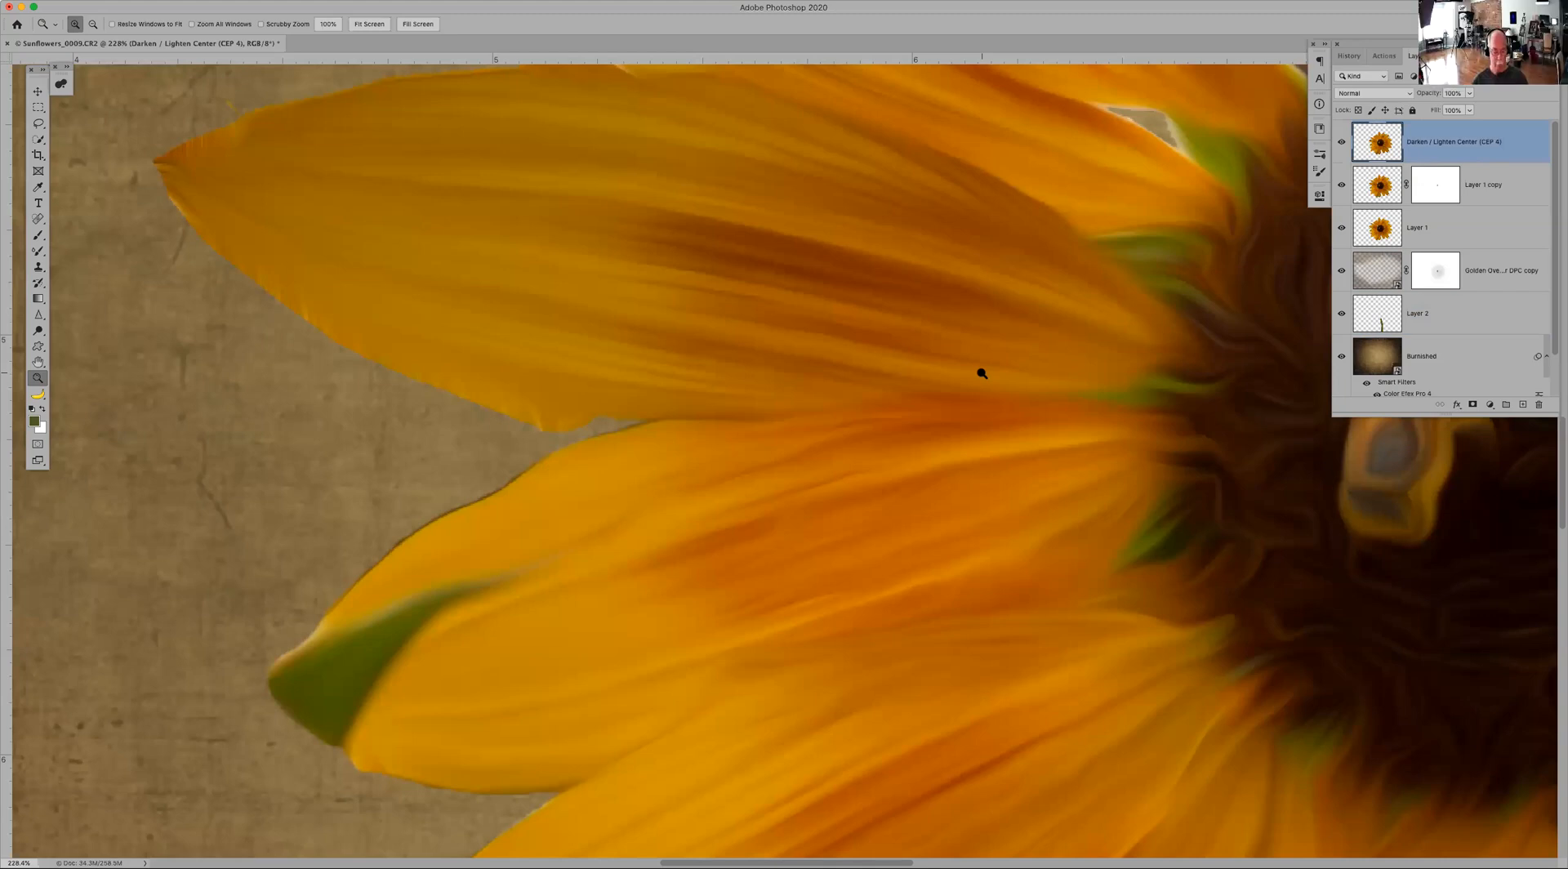
pyautogui.press('alt')
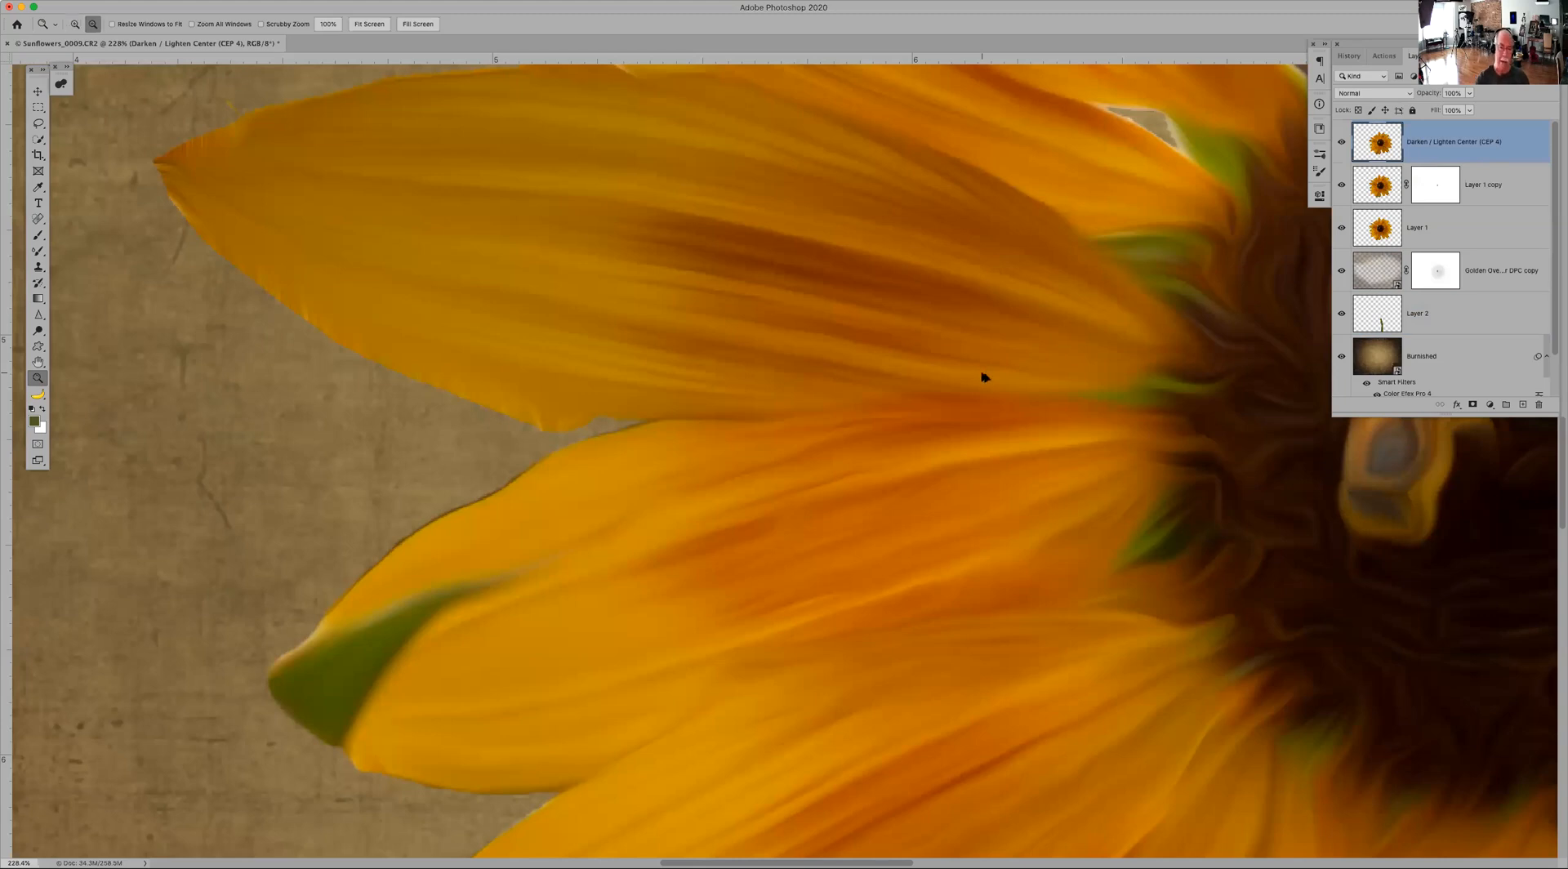
pyautogui.press('super+alt+shift+e')
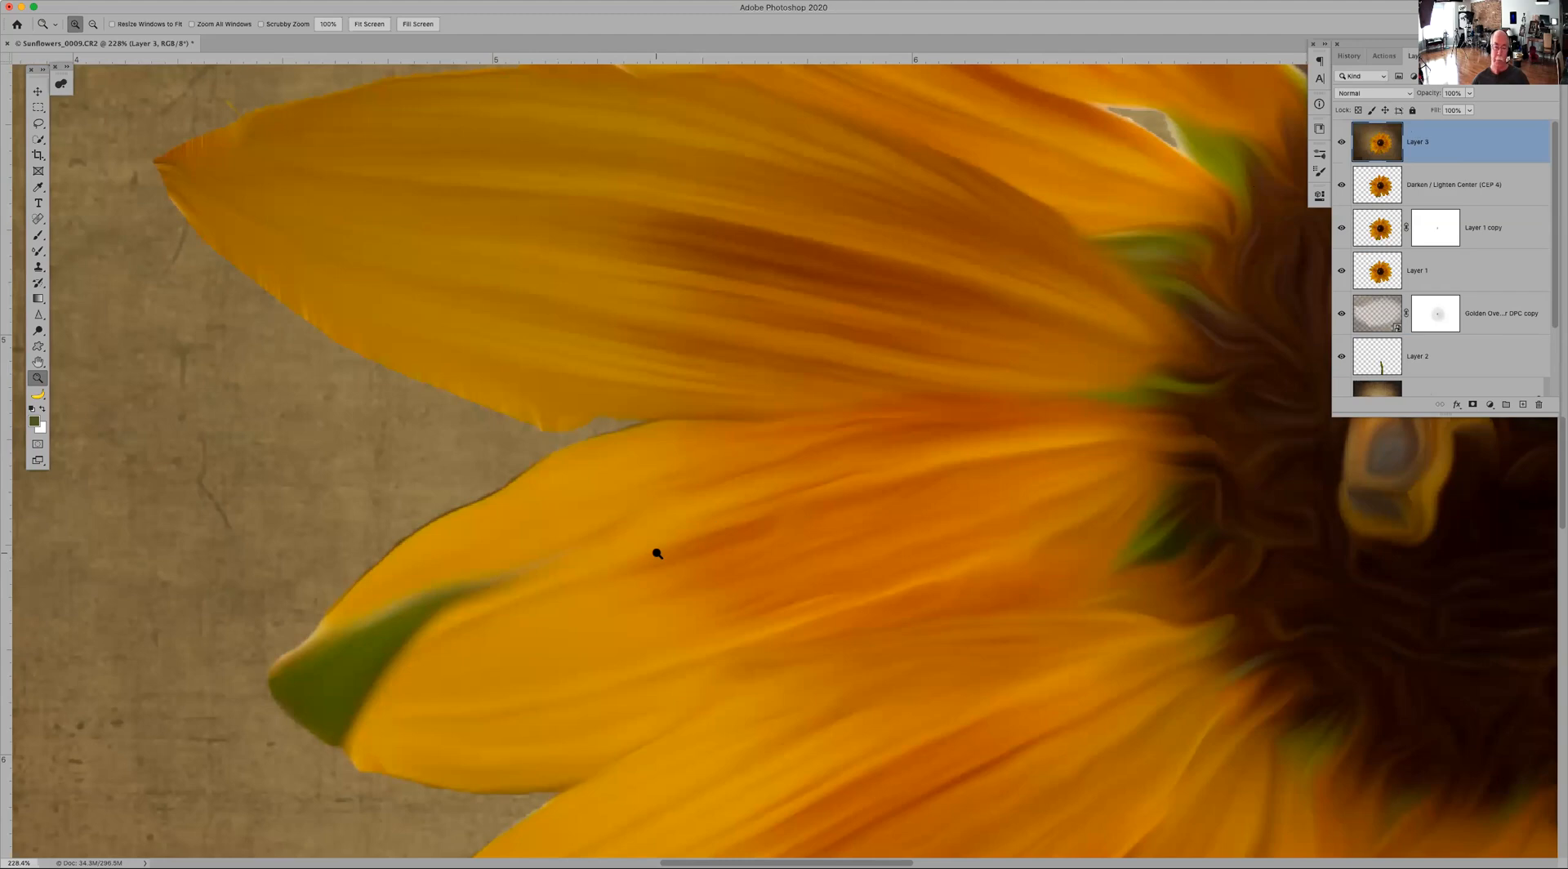
# Step: Blend the green tip of the flower's left petal into the surrounding yellow on Layer 3 with the Mixer Brush, reducing the brush size
pyautogui.press('b')
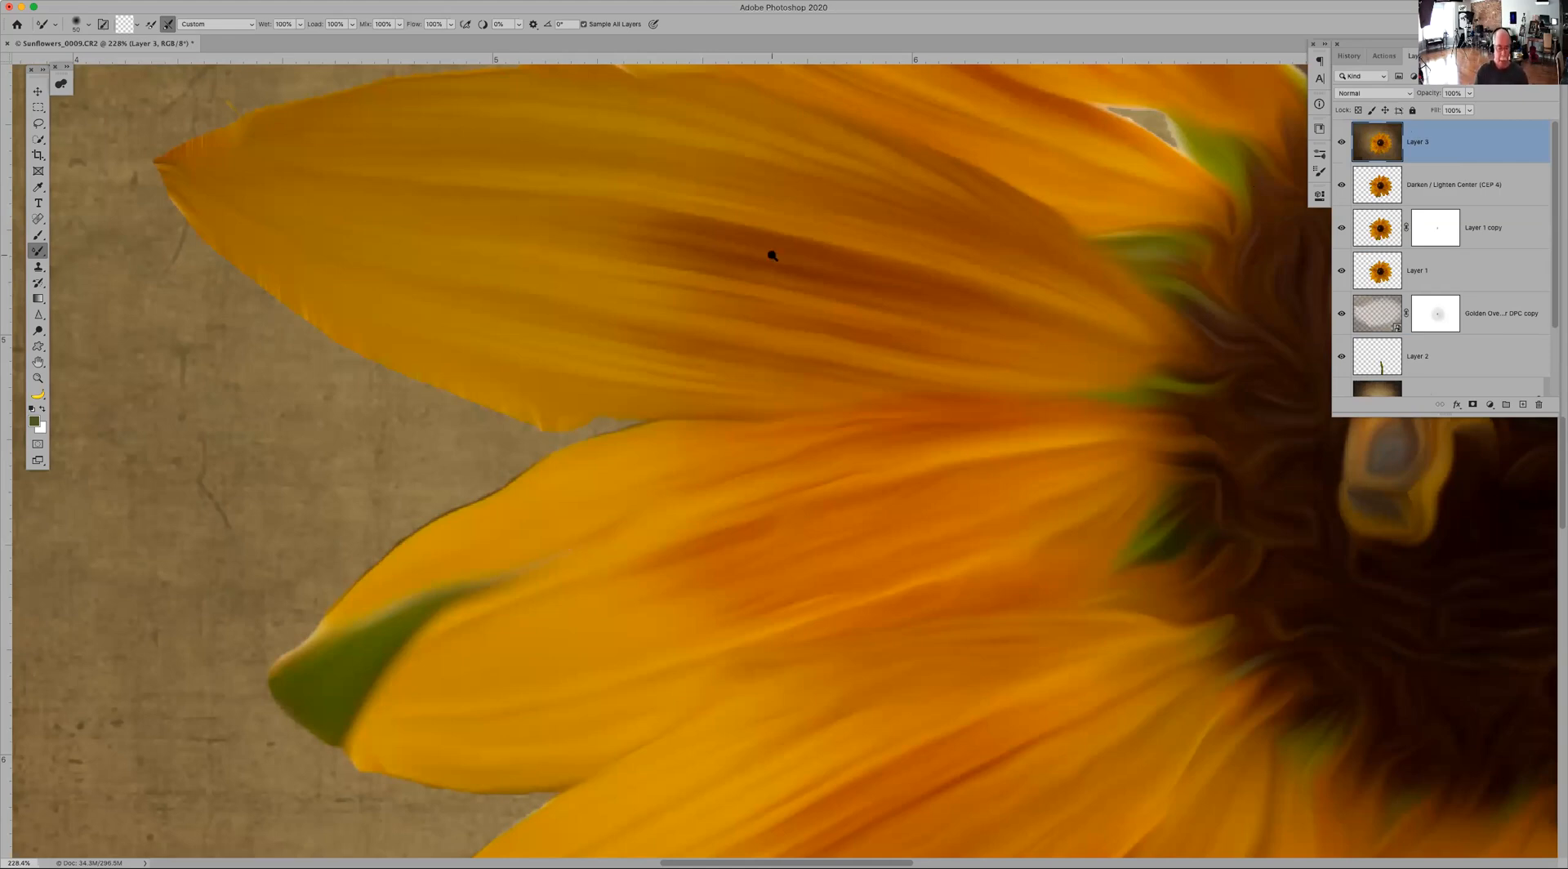
pyautogui.press('[')
pyautogui.press('[')
pyautogui.press('[')
pyautogui.moveTo(525, 570)
pyautogui.mouseDown()
pyautogui.moveTo(335, 629)
pyautogui.moveTo(423, 628)
pyautogui.moveTo(363, 655)
pyautogui.moveTo(402, 665)
pyautogui.moveTo(375, 678)
pyautogui.moveTo(413, 640)
pyautogui.moveTo(319, 654)
pyautogui.moveTo(362, 699)
pyautogui.moveTo(355, 721)
pyautogui.moveTo(329, 726)
pyautogui.moveTo(360, 711)
pyautogui.moveTo(331, 676)
pyautogui.moveTo(275, 675)
pyautogui.moveTo(321, 704)
pyautogui.moveTo(303, 706)
pyautogui.moveTo(337, 706)
pyautogui.moveTo(299, 691)
pyautogui.moveTo(328, 718)
pyautogui.moveTo(297, 693)
pyautogui.moveTo(333, 731)
pyautogui.moveTo(268, 684)
pyautogui.moveTo(315, 673)
pyautogui.mouseUp()
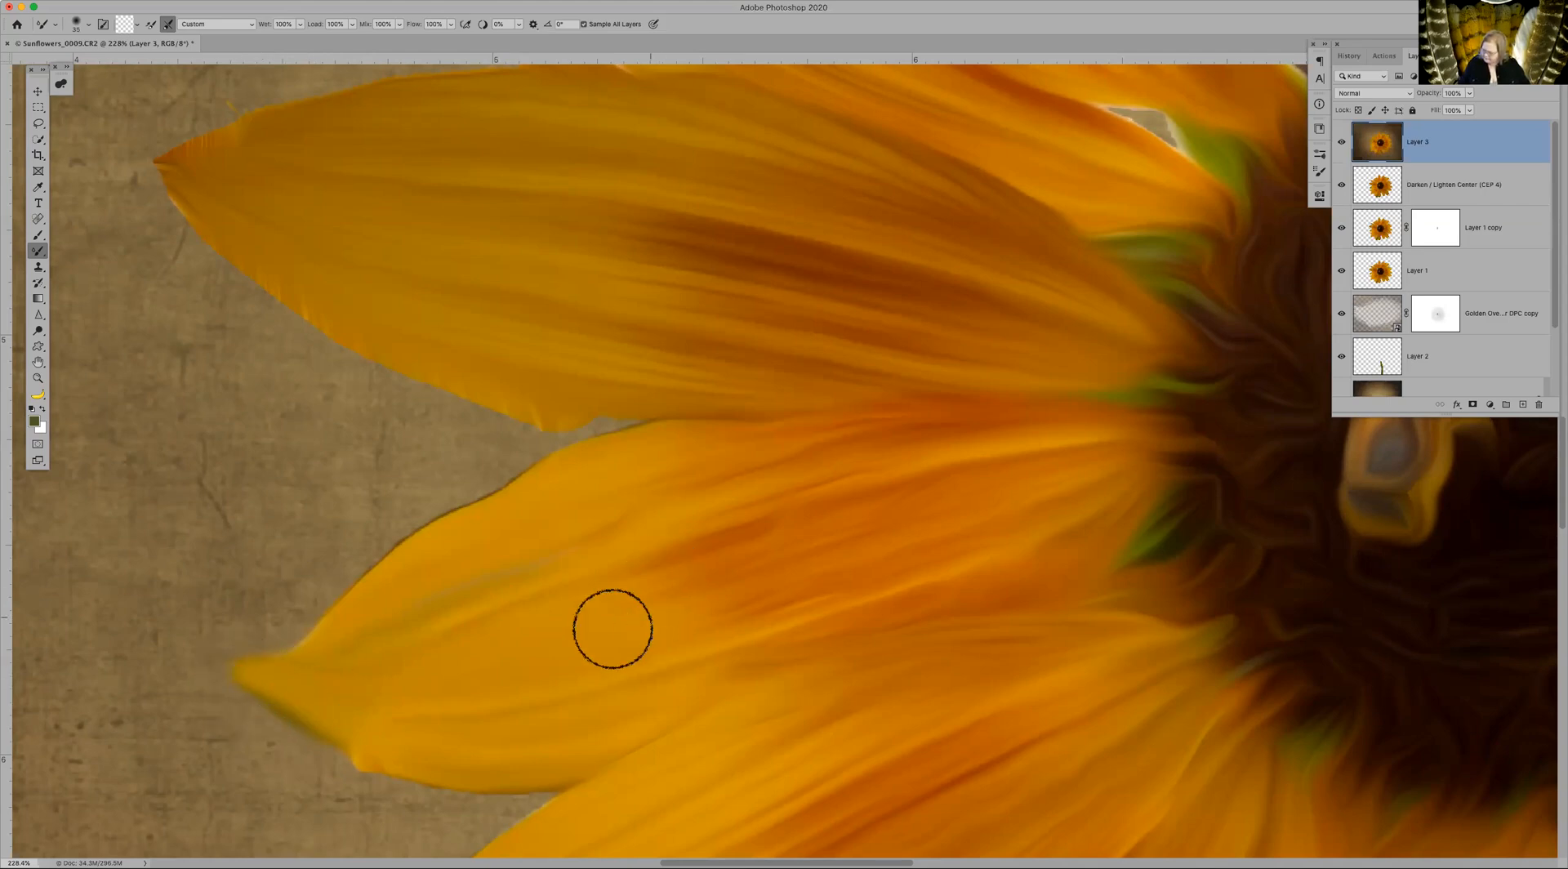
pyautogui.moveTo(359, 721); pyautogui.dragTo(404, 762)
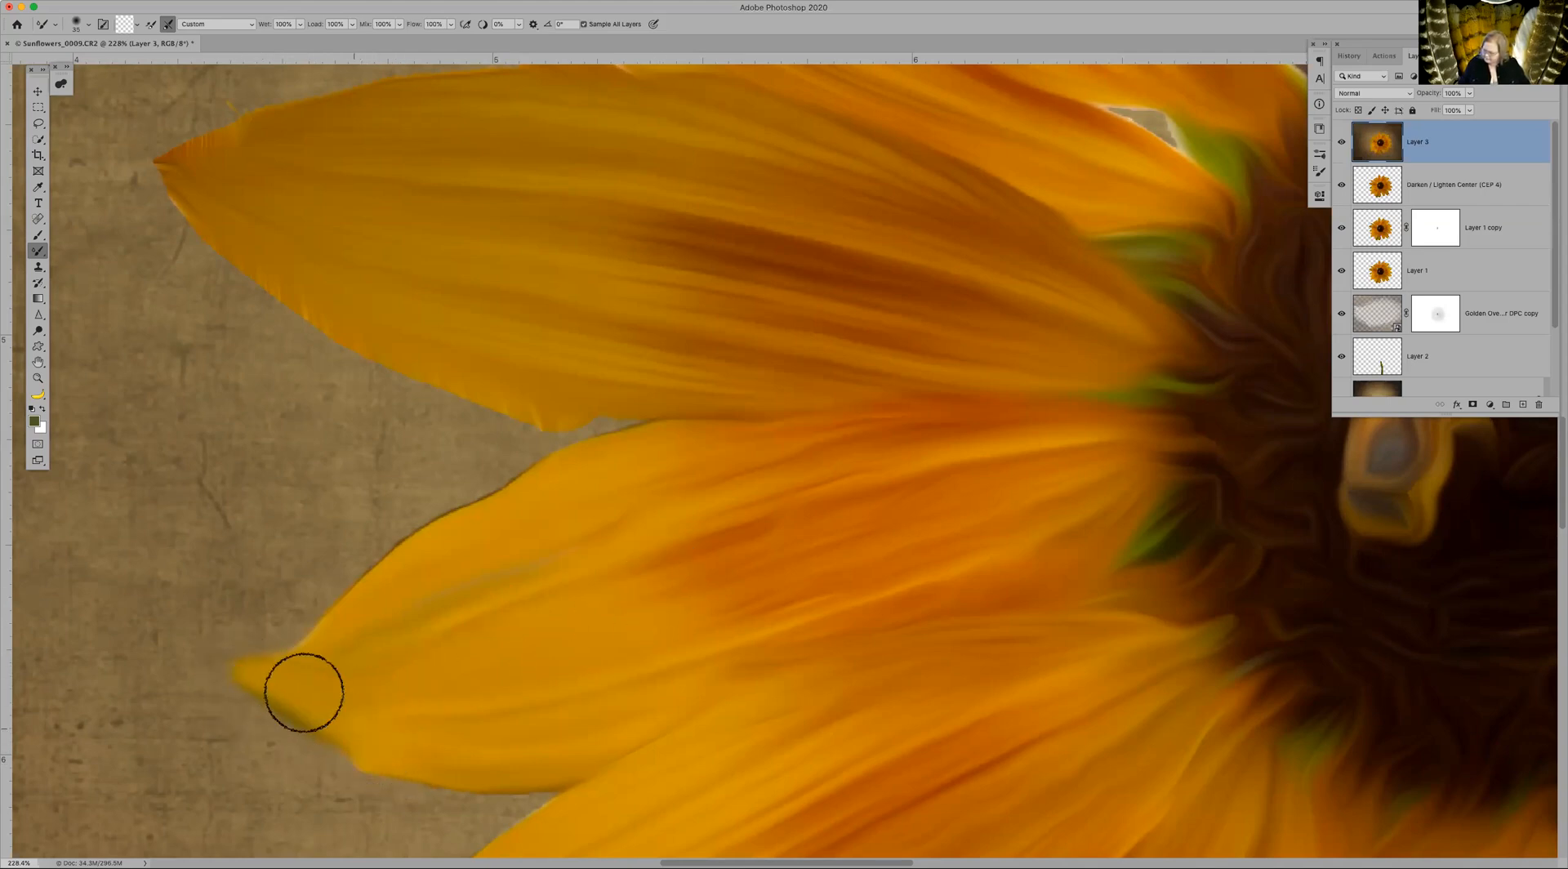
pyautogui.press('[')
pyautogui.press('[')
pyautogui.press('[')
pyautogui.press('[')
pyautogui.press('[')
pyautogui.press('[')
pyautogui.press('[')
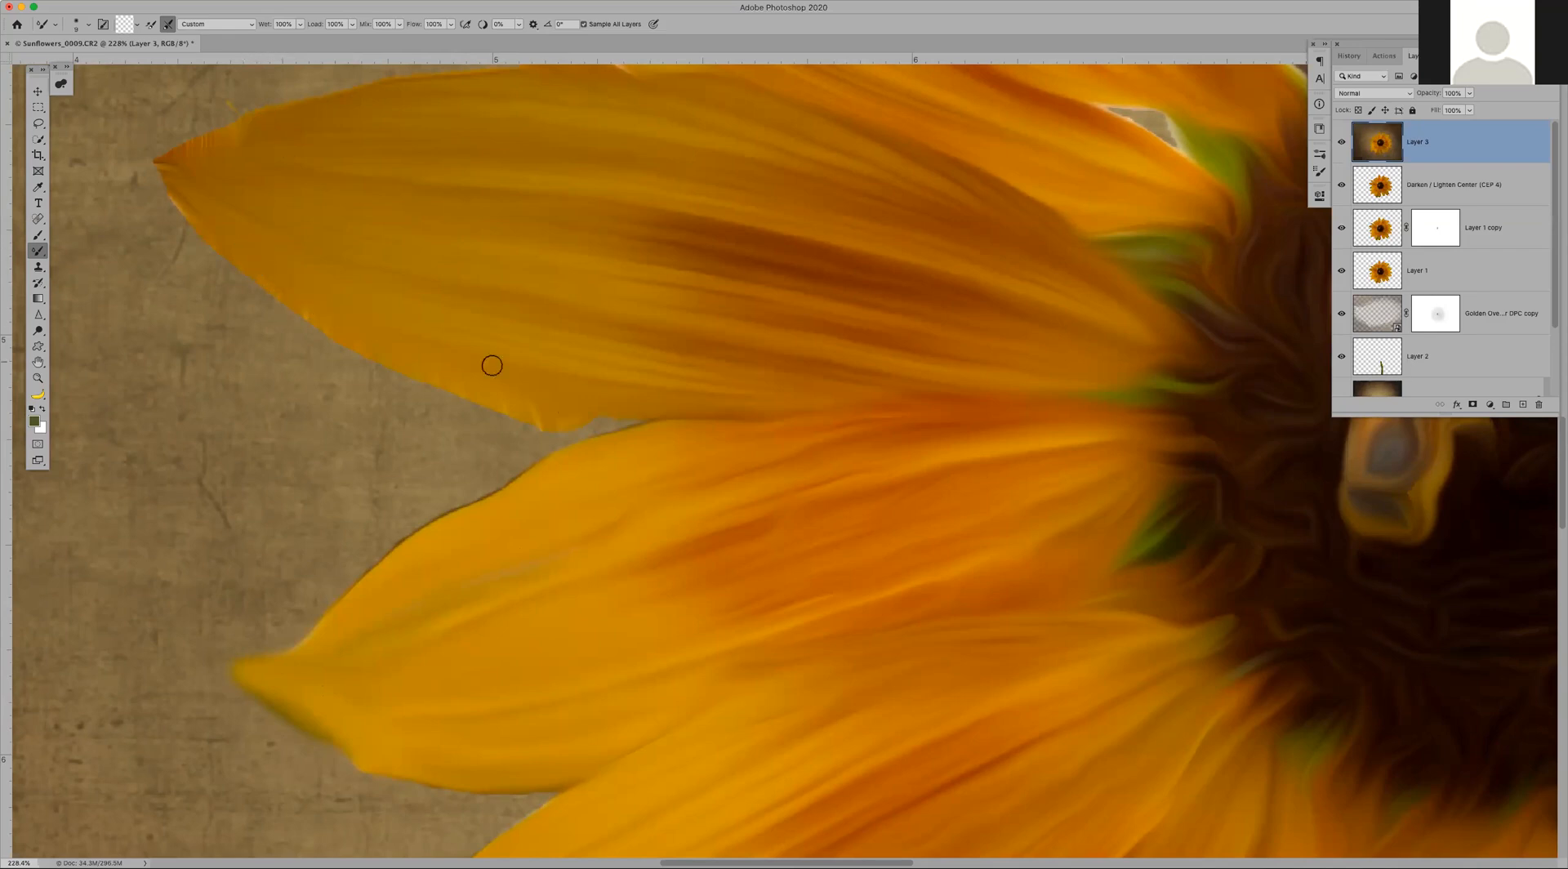
pyautogui.press('super+equal')
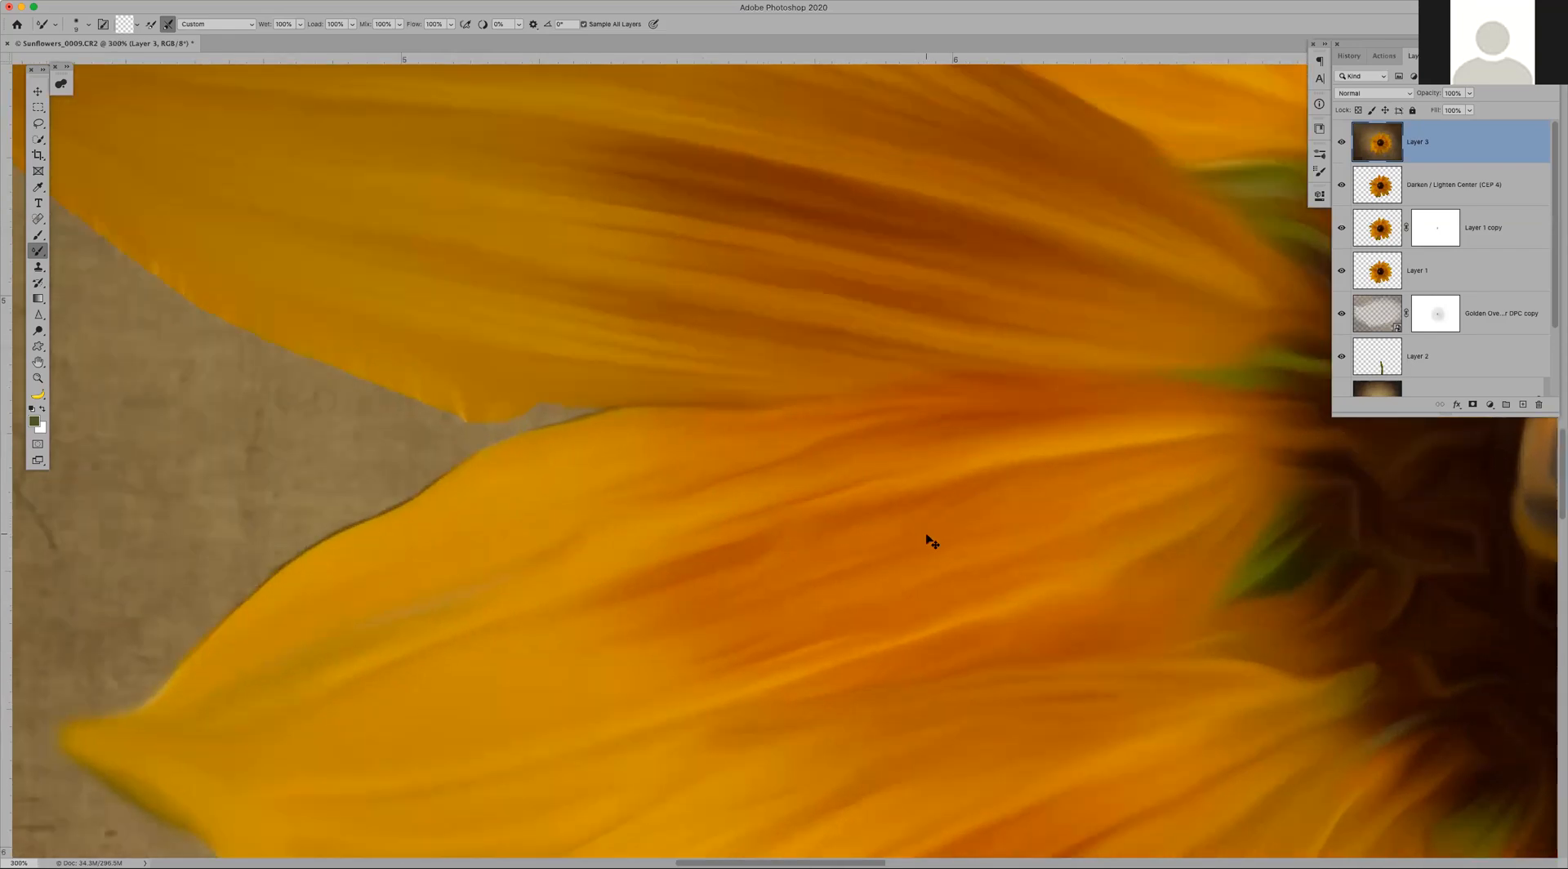
pyautogui.press('super+bracketleft')
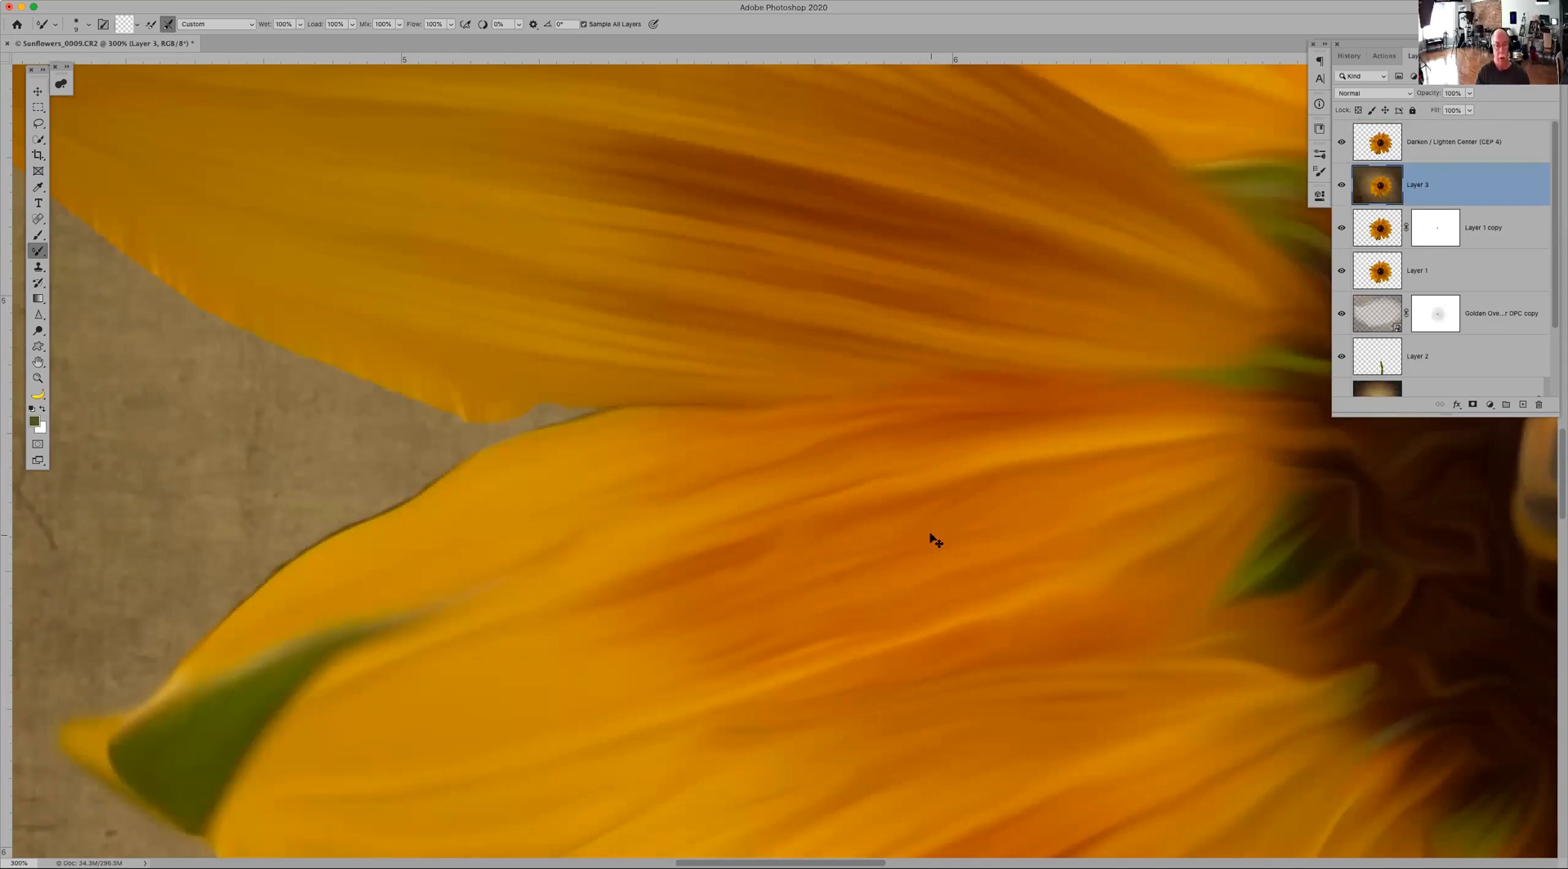
pyautogui.click(1495, 141)
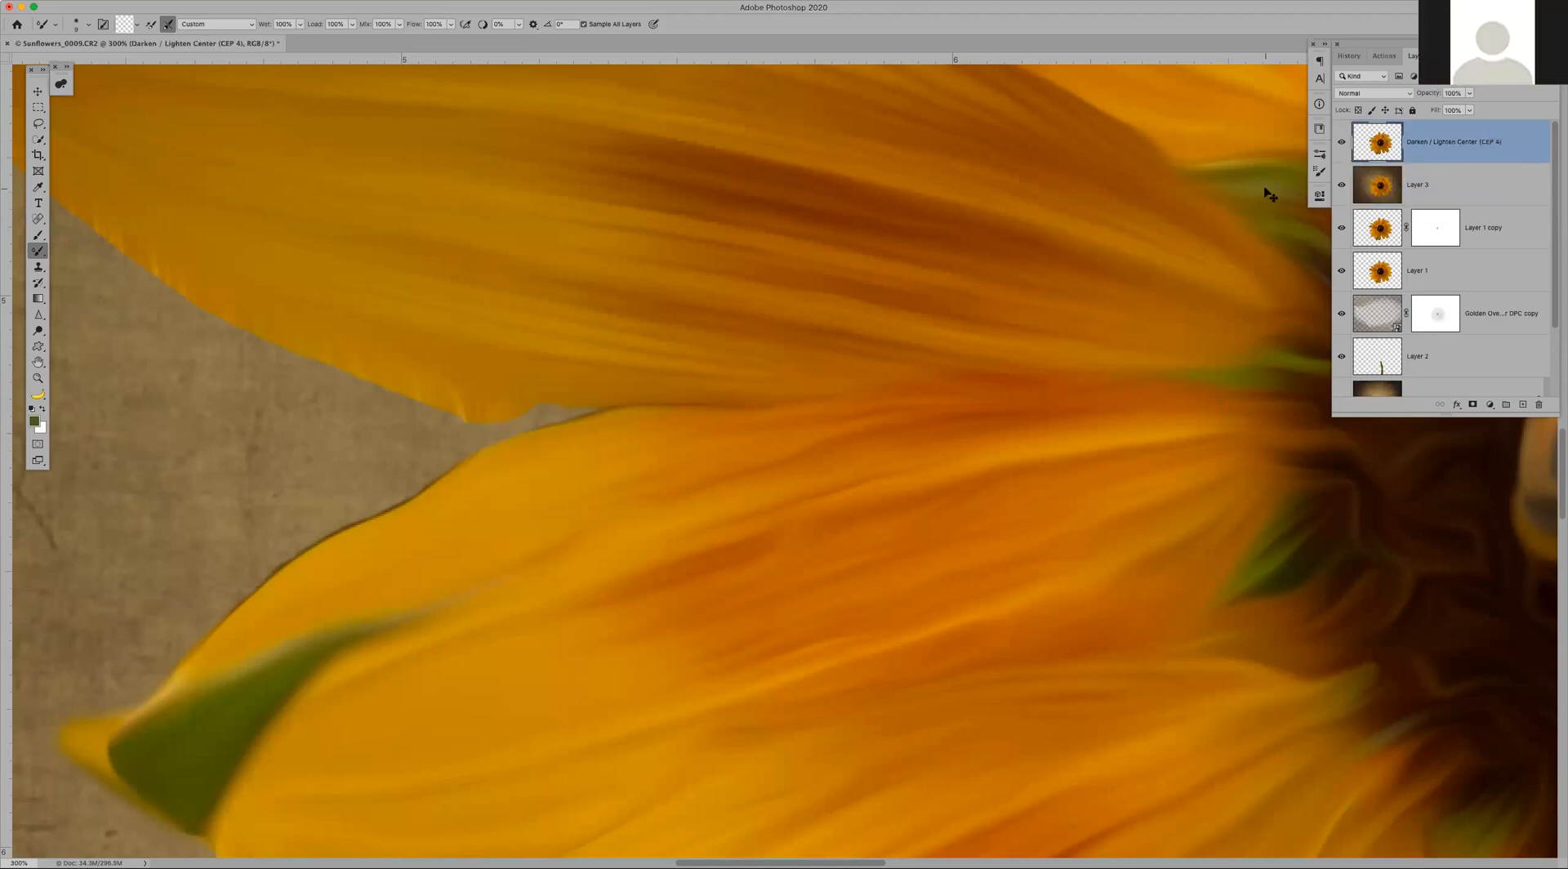
pyautogui.press('super+bracketleft')
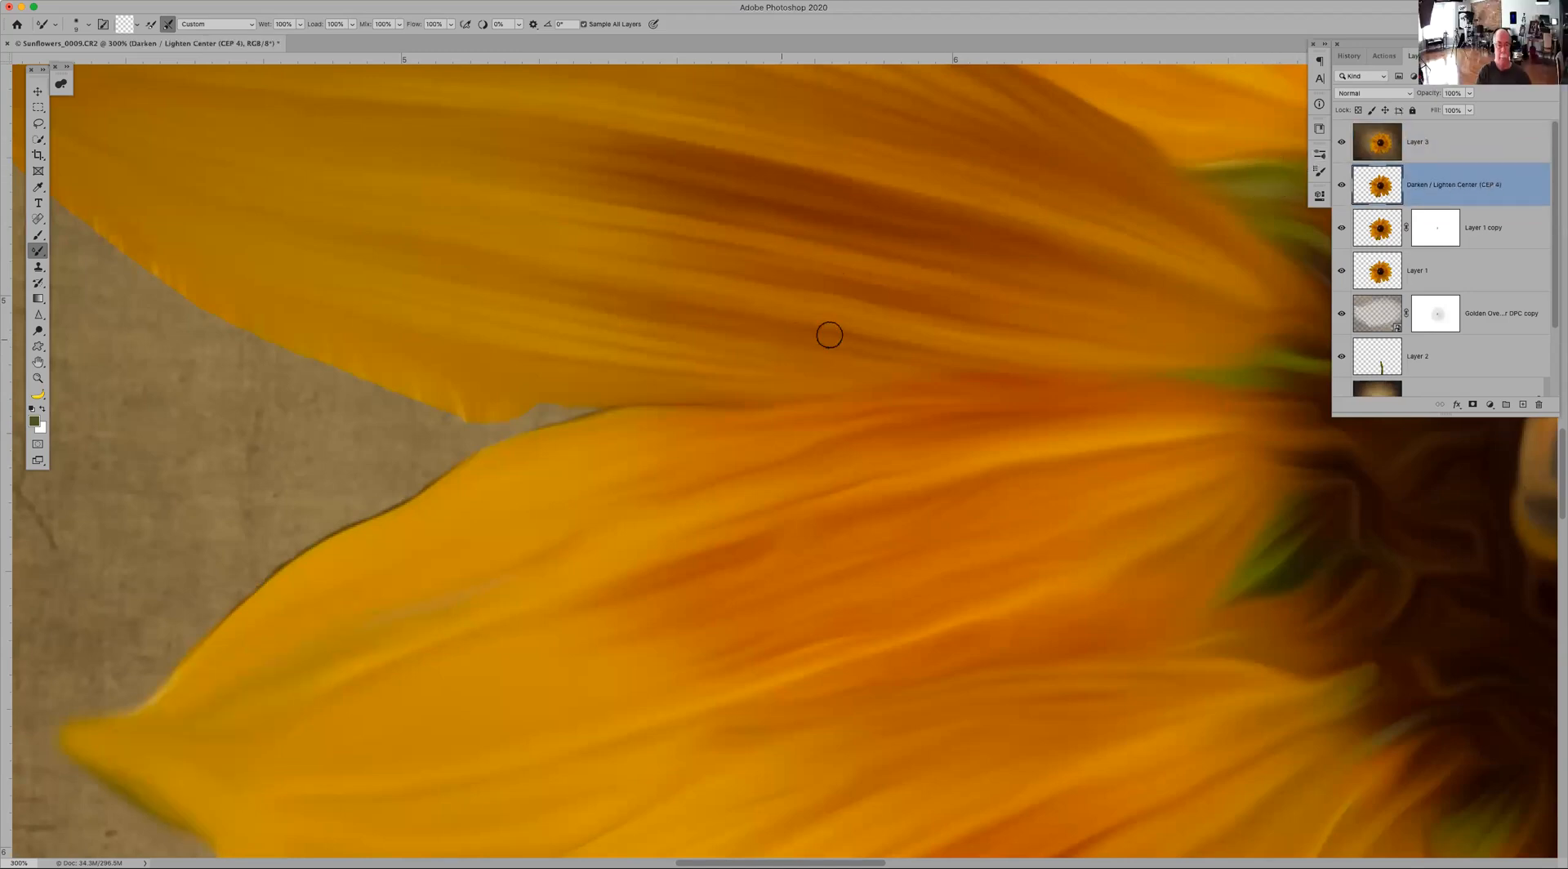
pyautogui.press('super+minus')
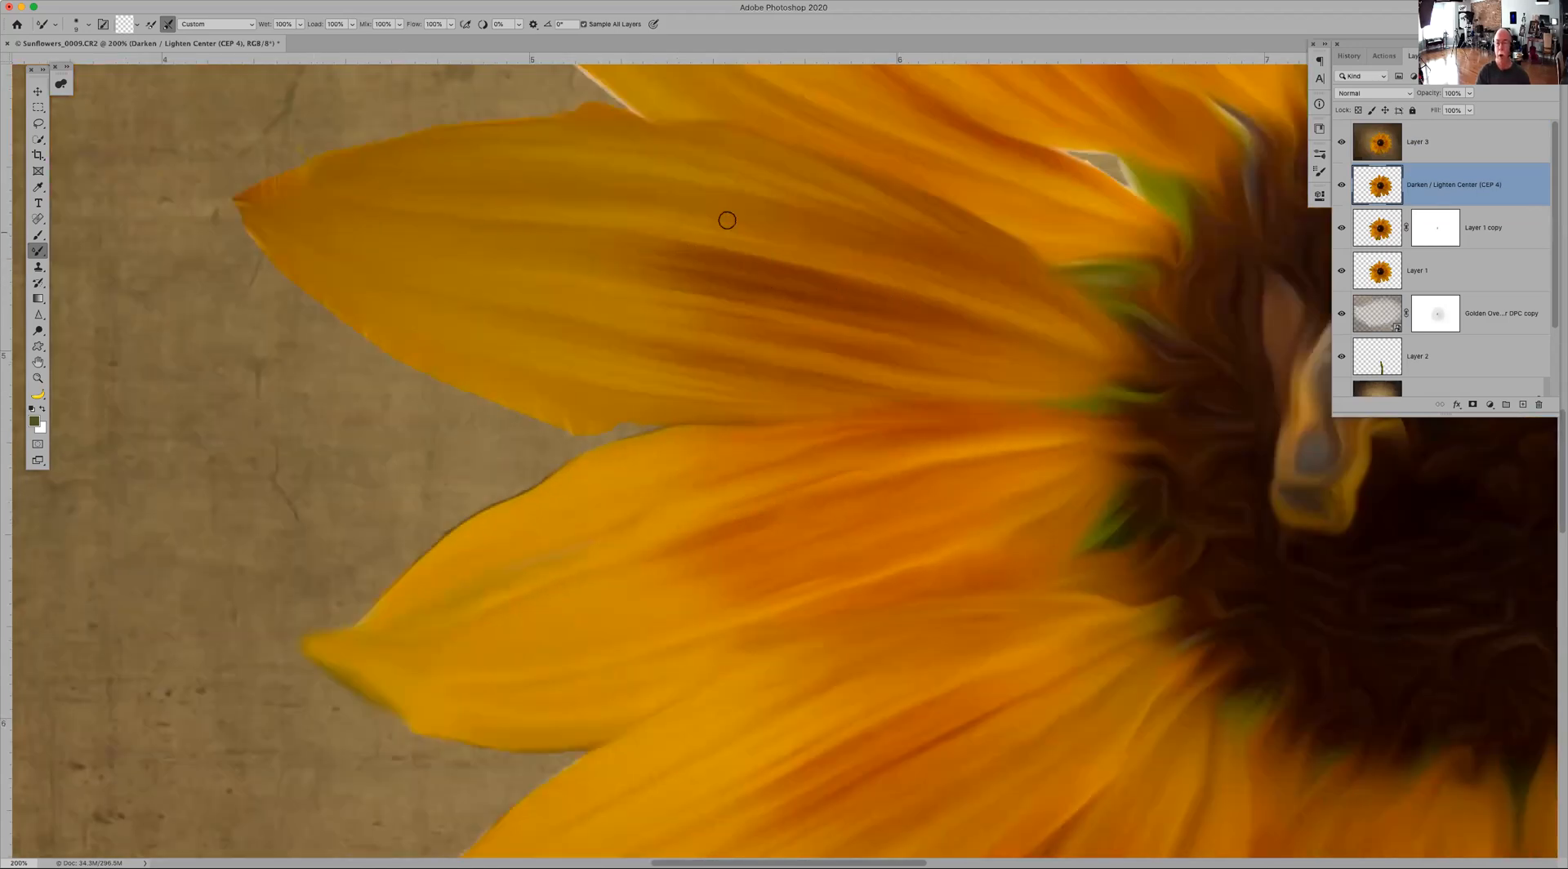
# Step: Add a Curves adjustment layer above Layer 3 and brighten it by moving the white point to input 199, output 255
pyautogui.click(1451, 142)
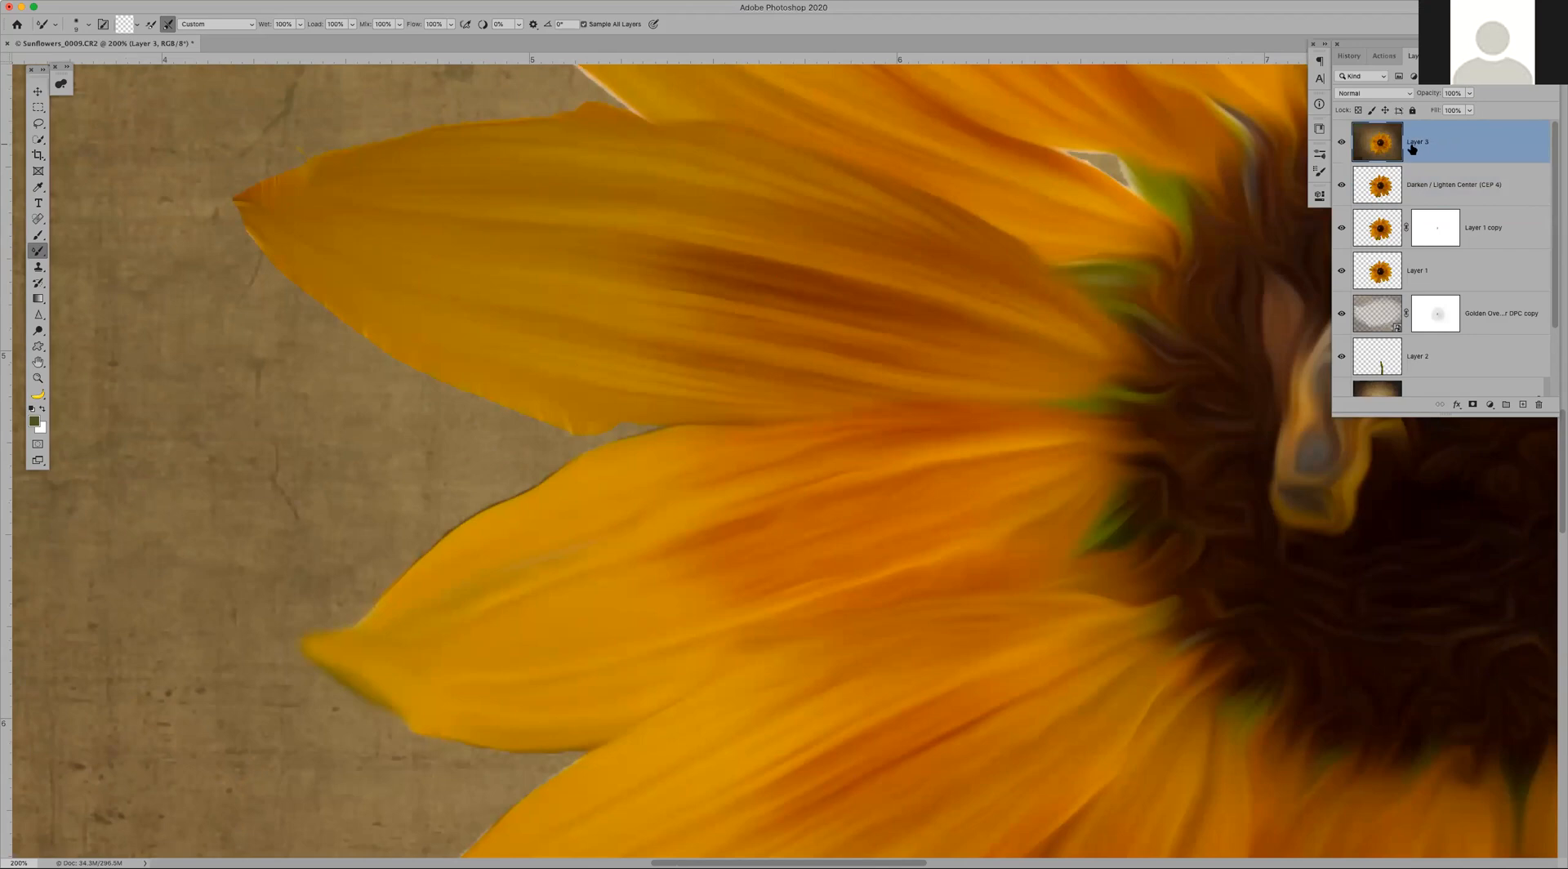
pyautogui.click(1490, 406)
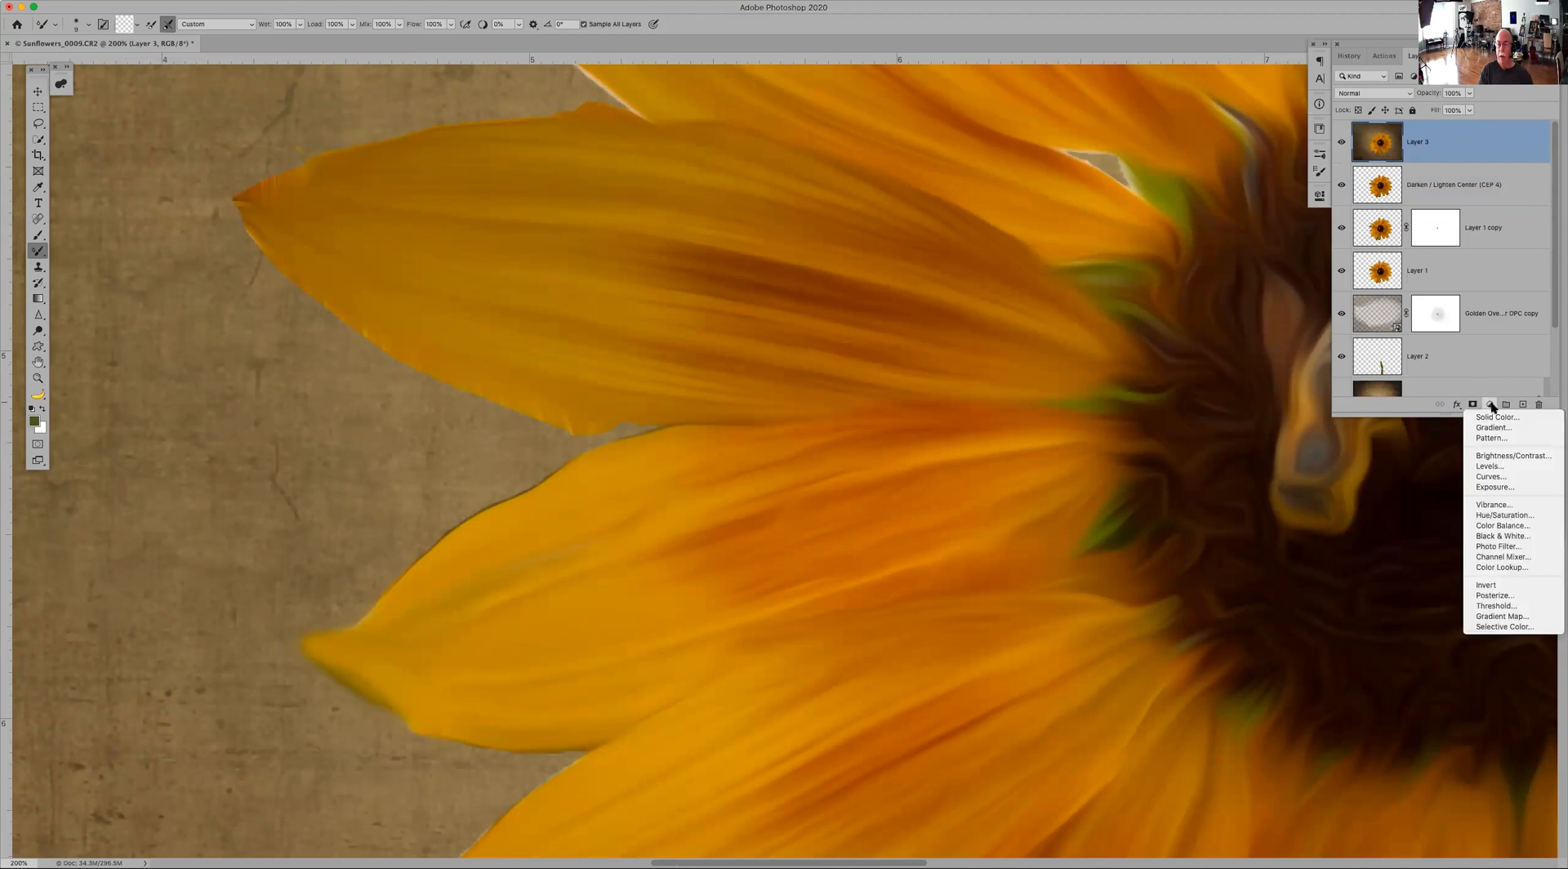
pyautogui.click(1488, 476)
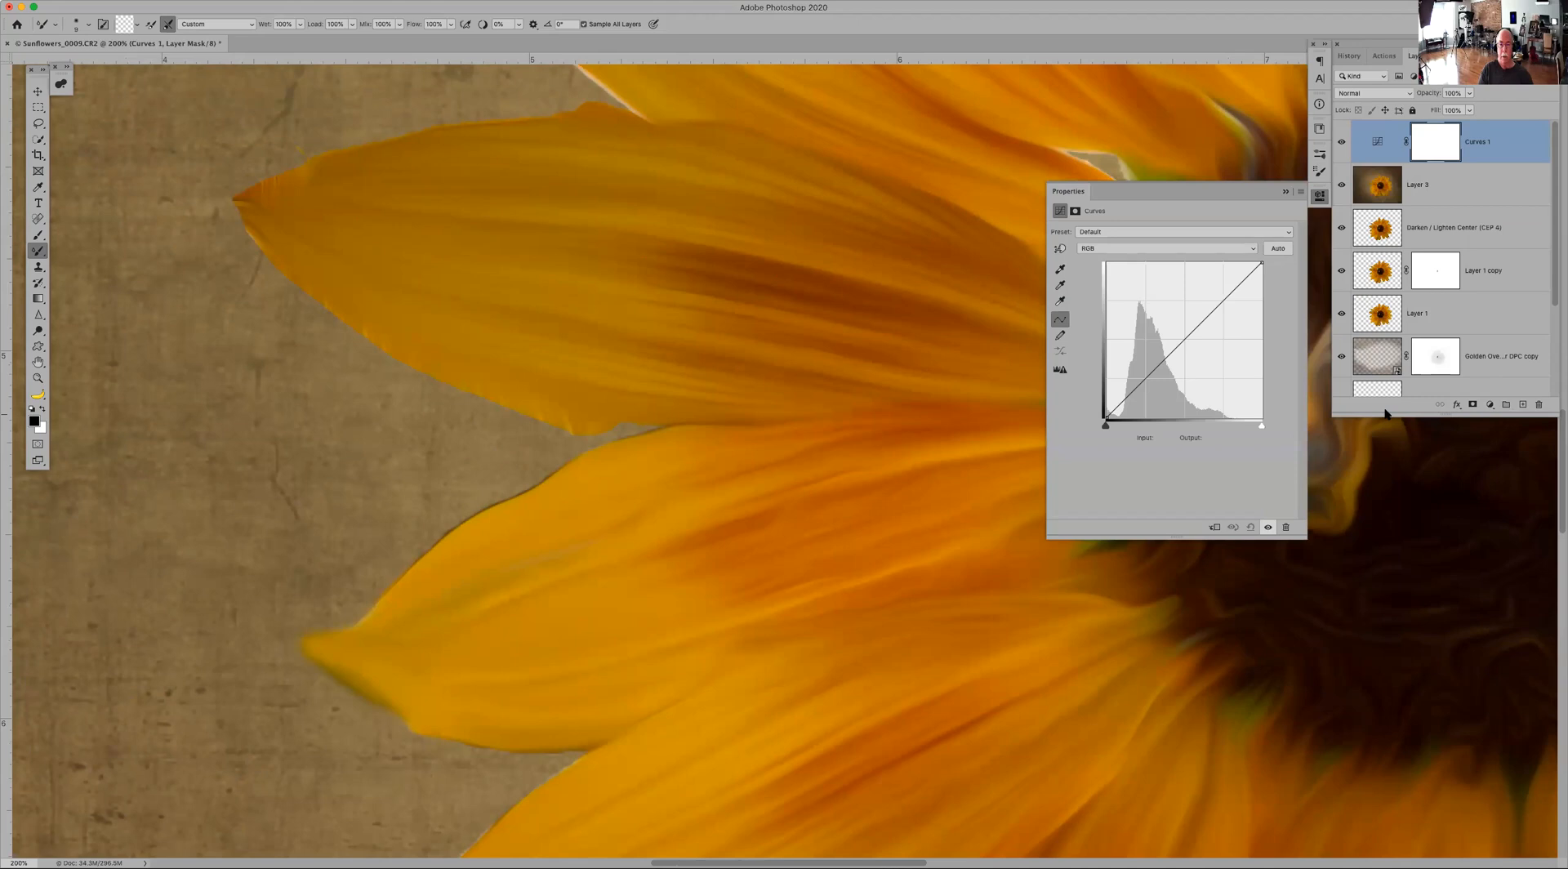
pyautogui.click(1260, 262)
pyautogui.moveTo(1254, 261); pyautogui.dragTo(1227, 262)
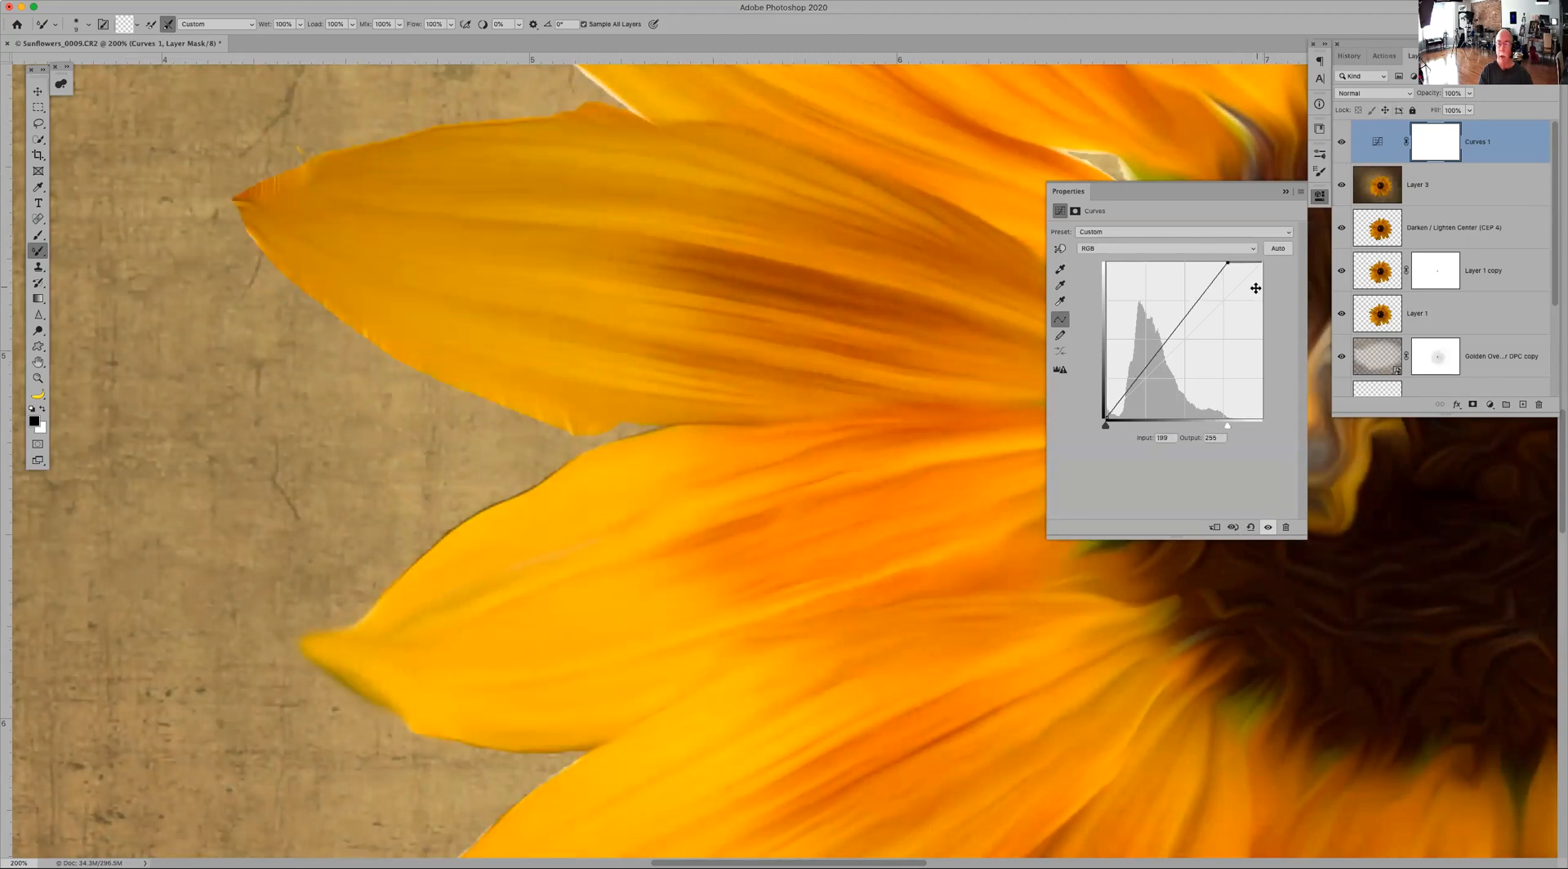
pyautogui.click(1285, 193)
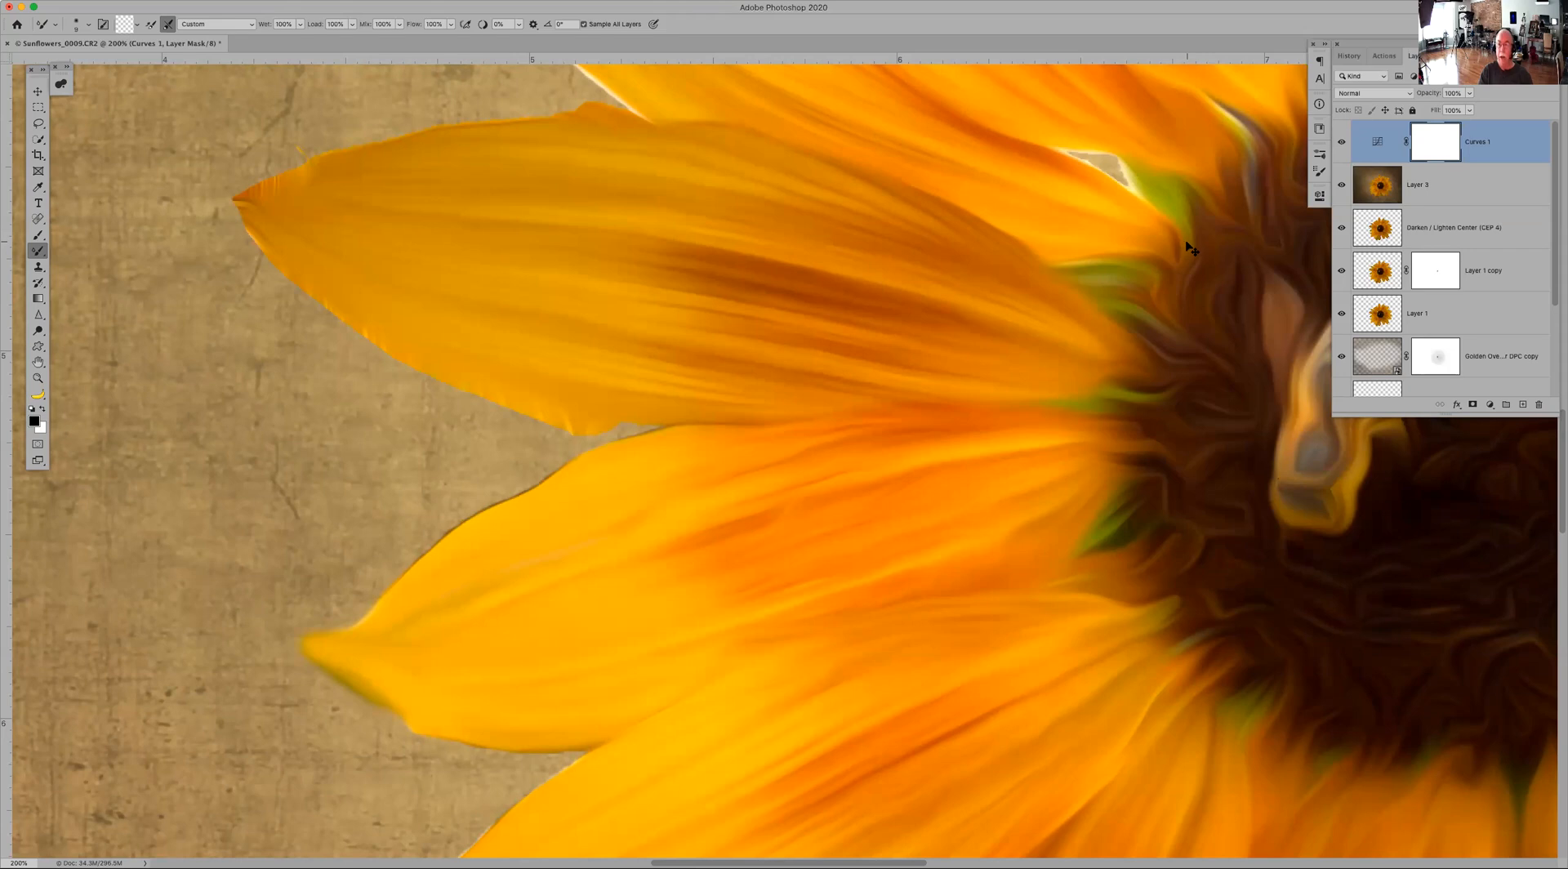
# Step: Invert the Curves mask to black and set the Brush to Normal mode at 32% opacity with white as the foreground color
pyautogui.press('super+i')
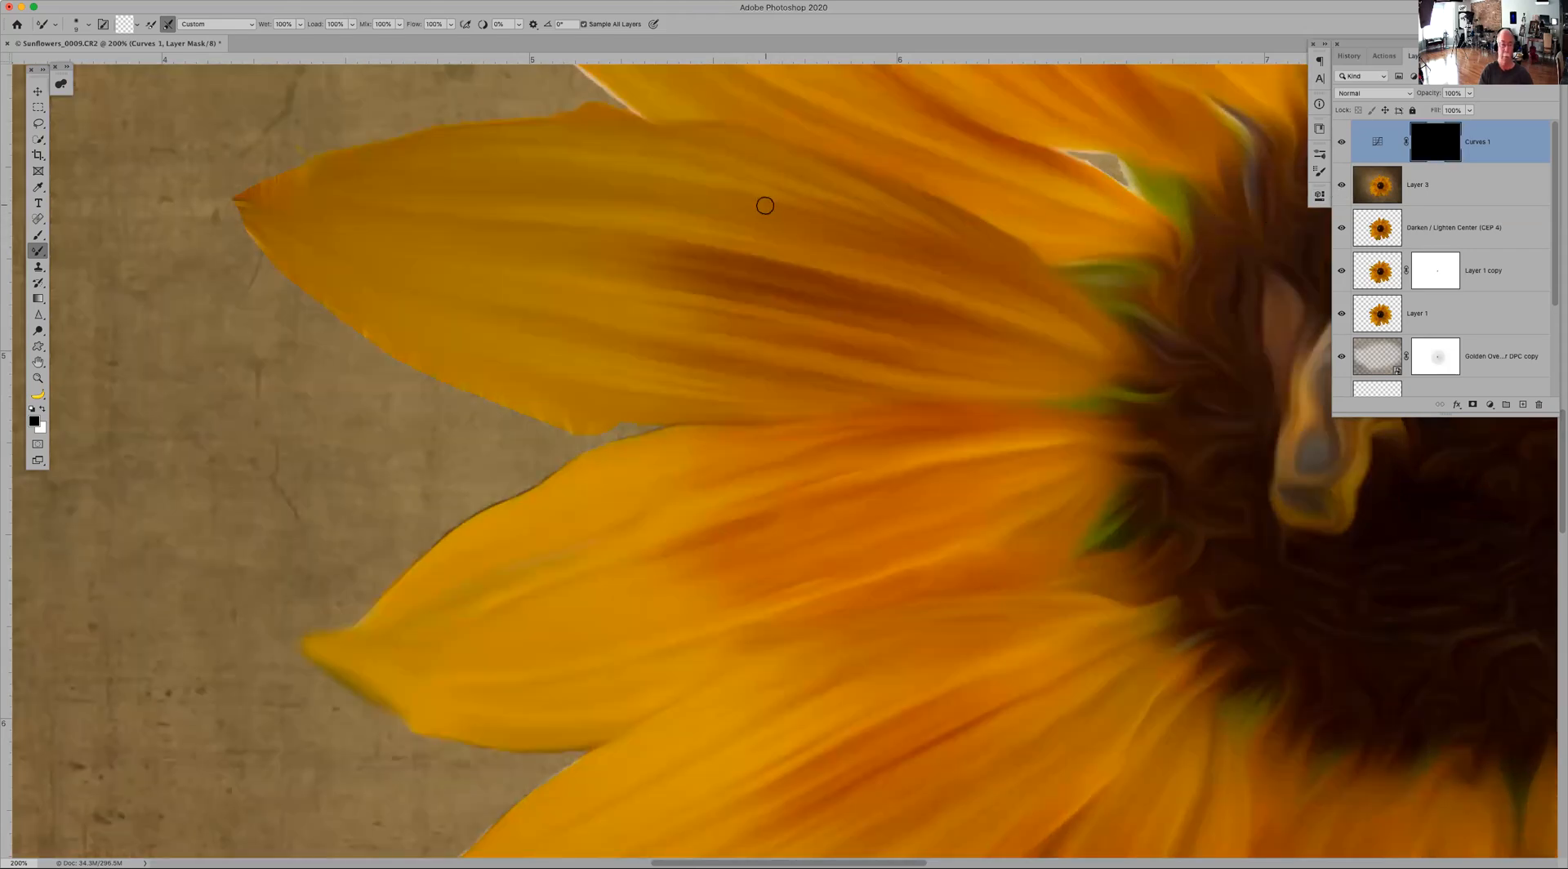
pyautogui.press('b')
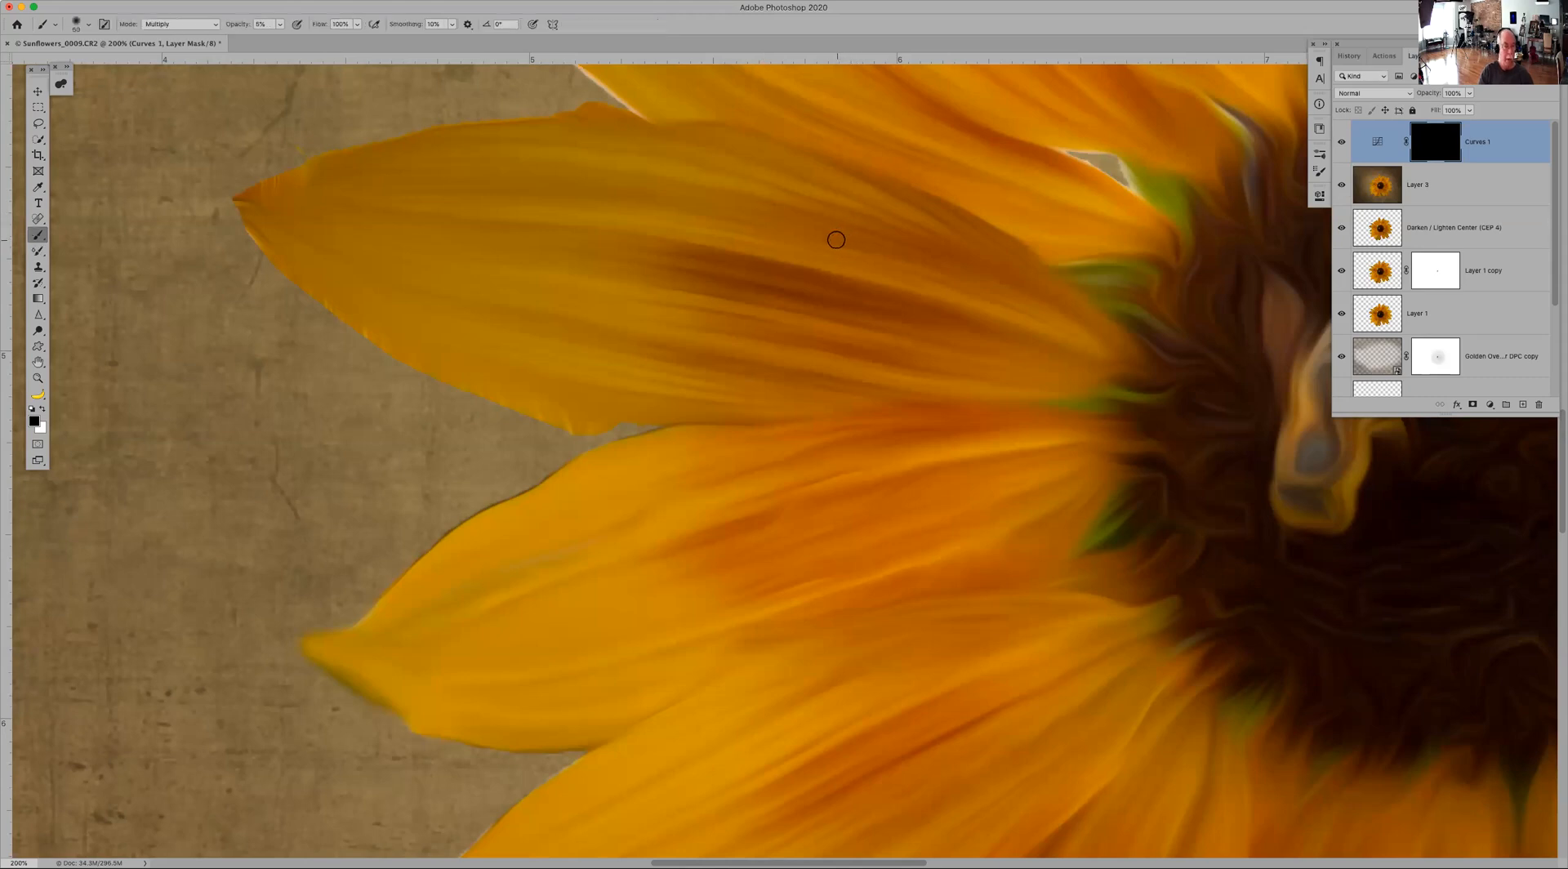
pyautogui.click(214, 24)
pyautogui.click(203, 7)
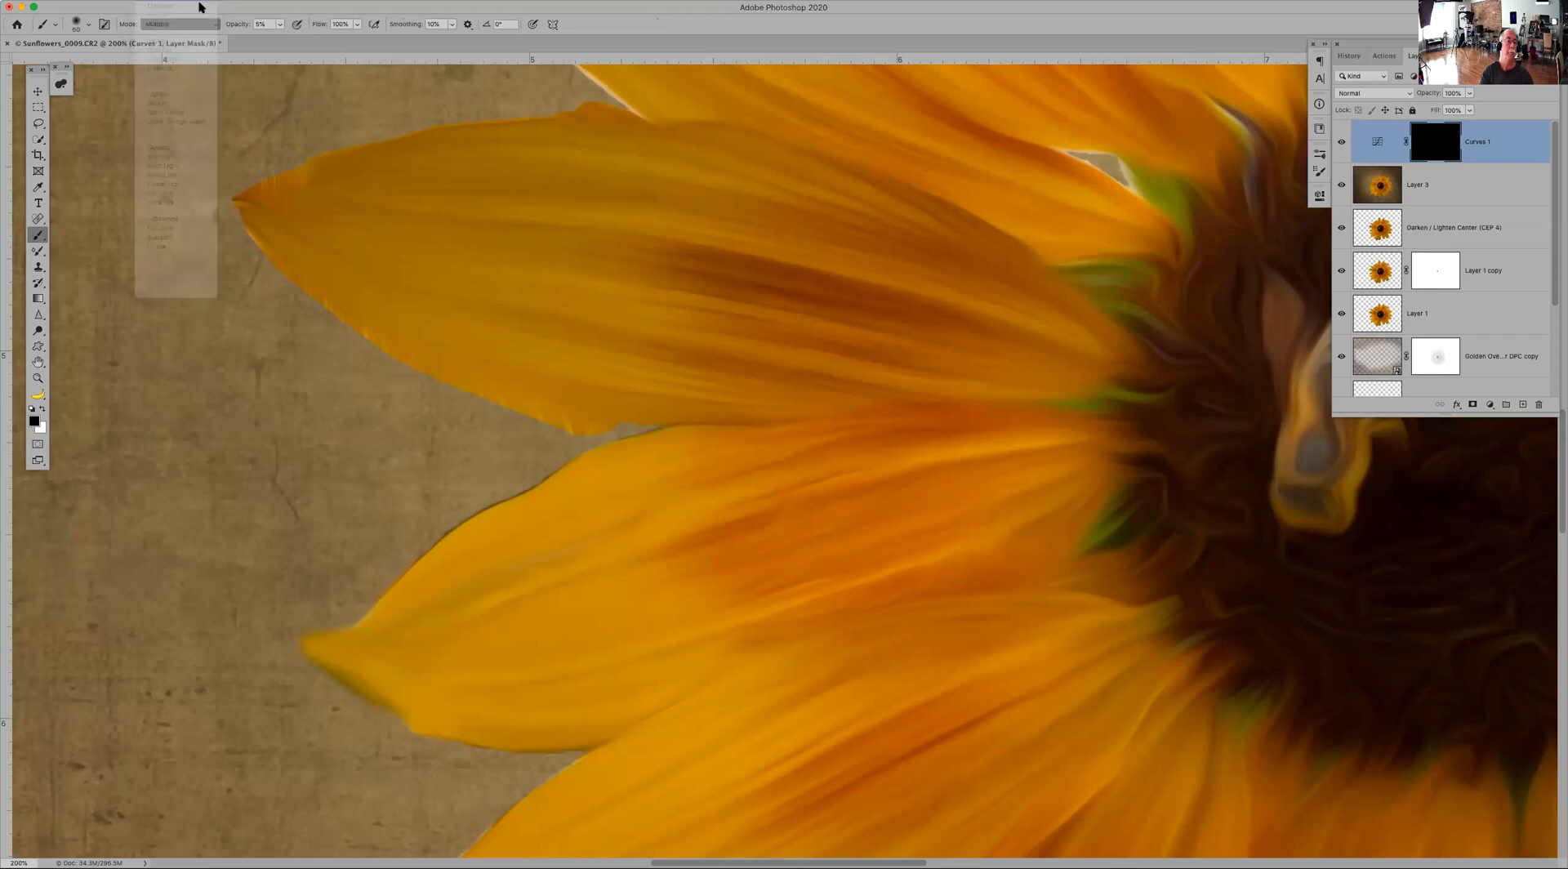
pyautogui.moveTo(237, 27); pyautogui.dragTo(244, 27)
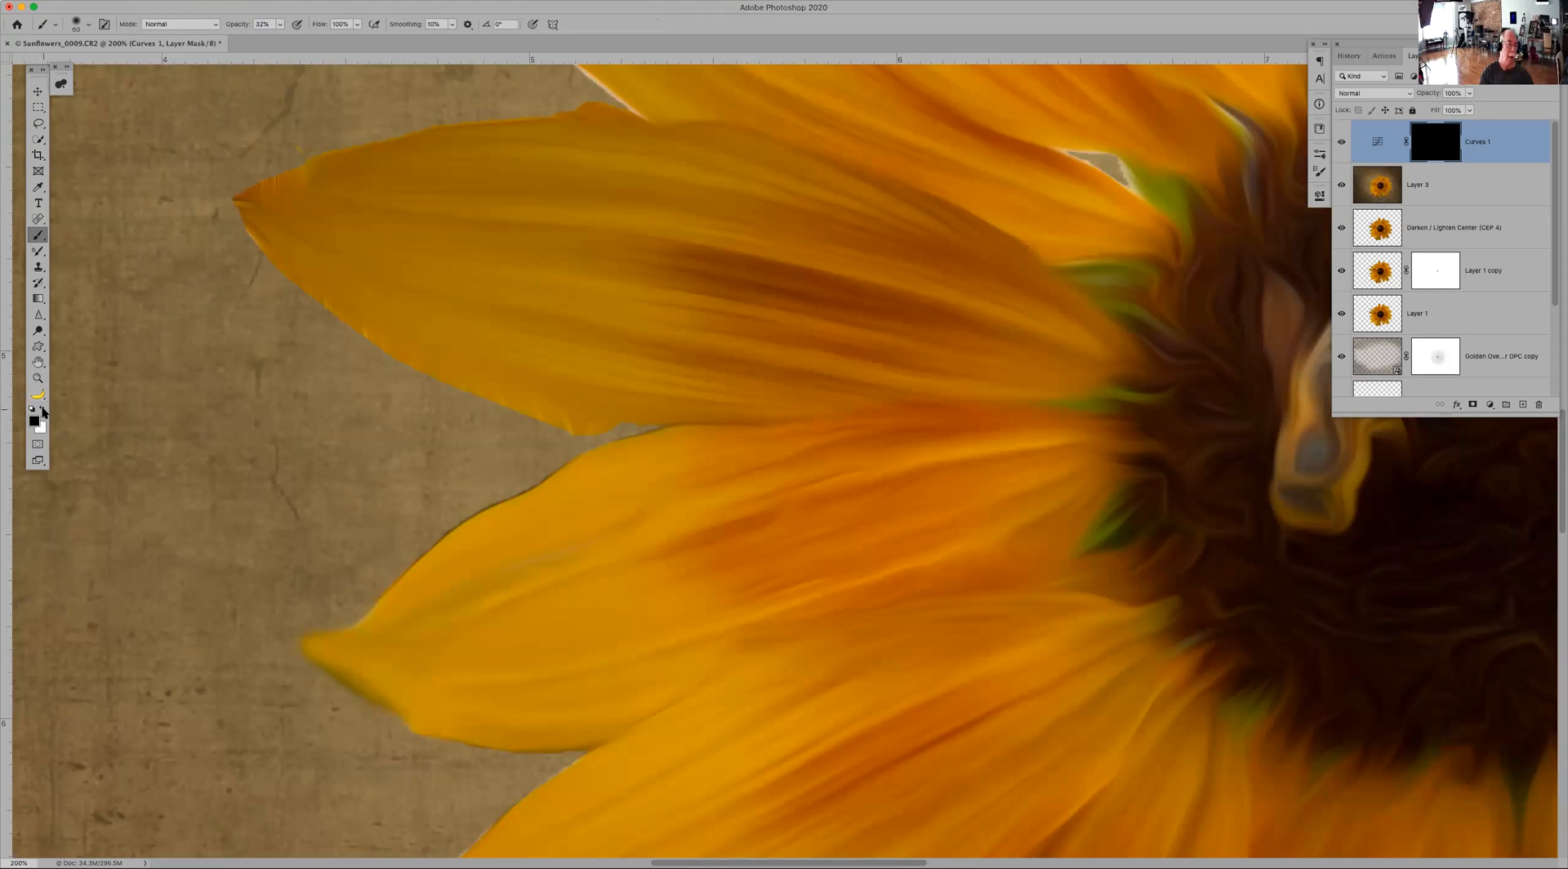
pyautogui.press('x')
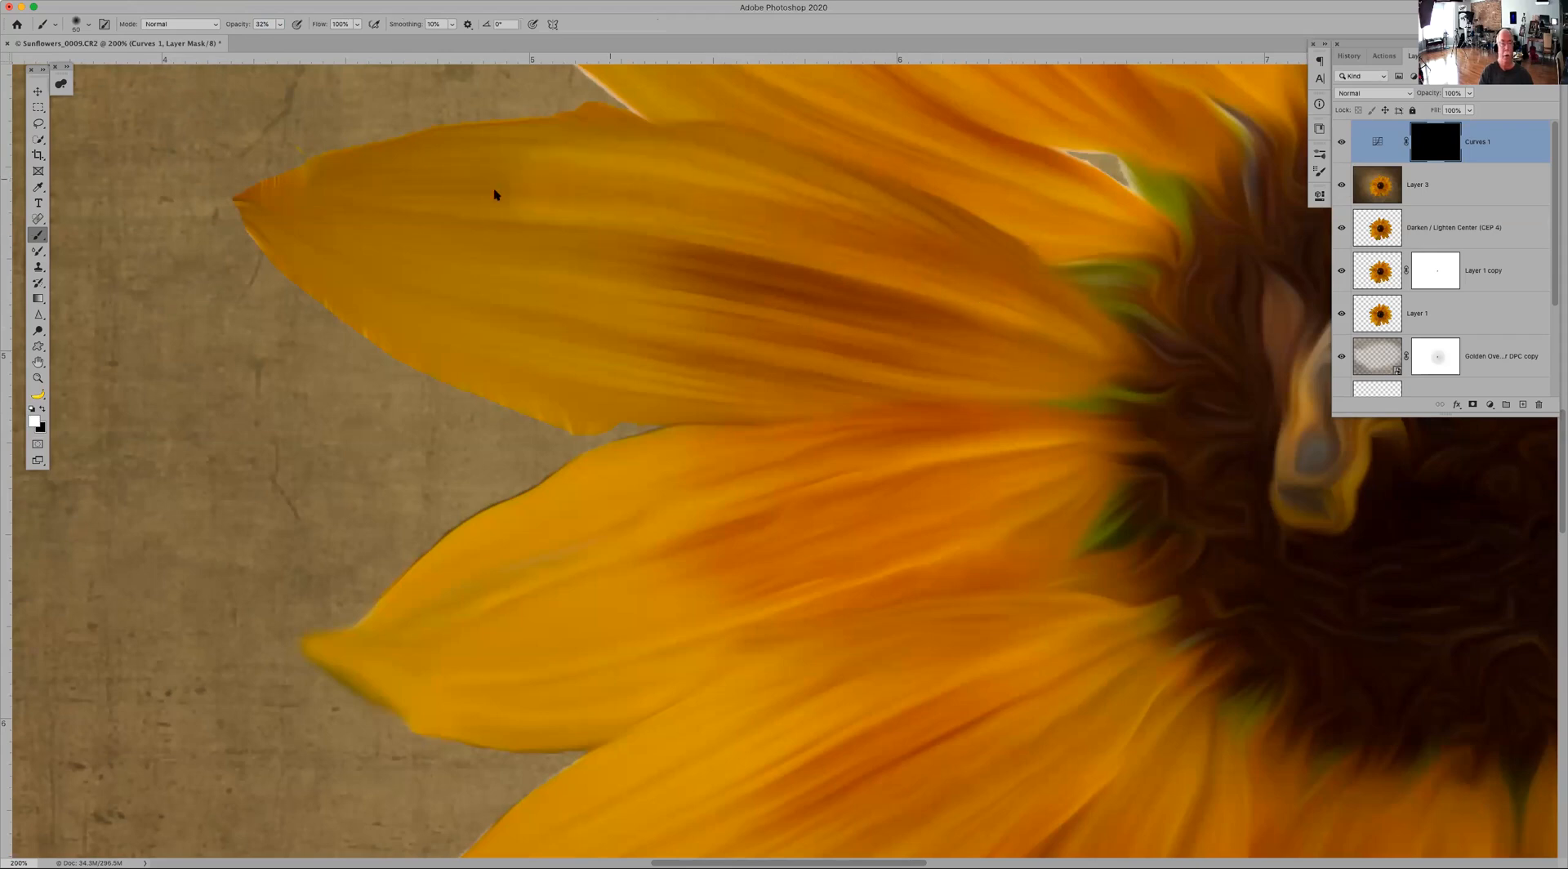
# Step: Reveal the Curves brightening on the upper left petal by painting white on the mask with a slightly larger soft brush
pyautogui.moveTo(320, 216)
pyautogui.mouseDown()
pyautogui.moveTo(445, 208)
pyautogui.moveTo(547, 239)
pyautogui.moveTo(616, 224)
pyautogui.mouseUp()
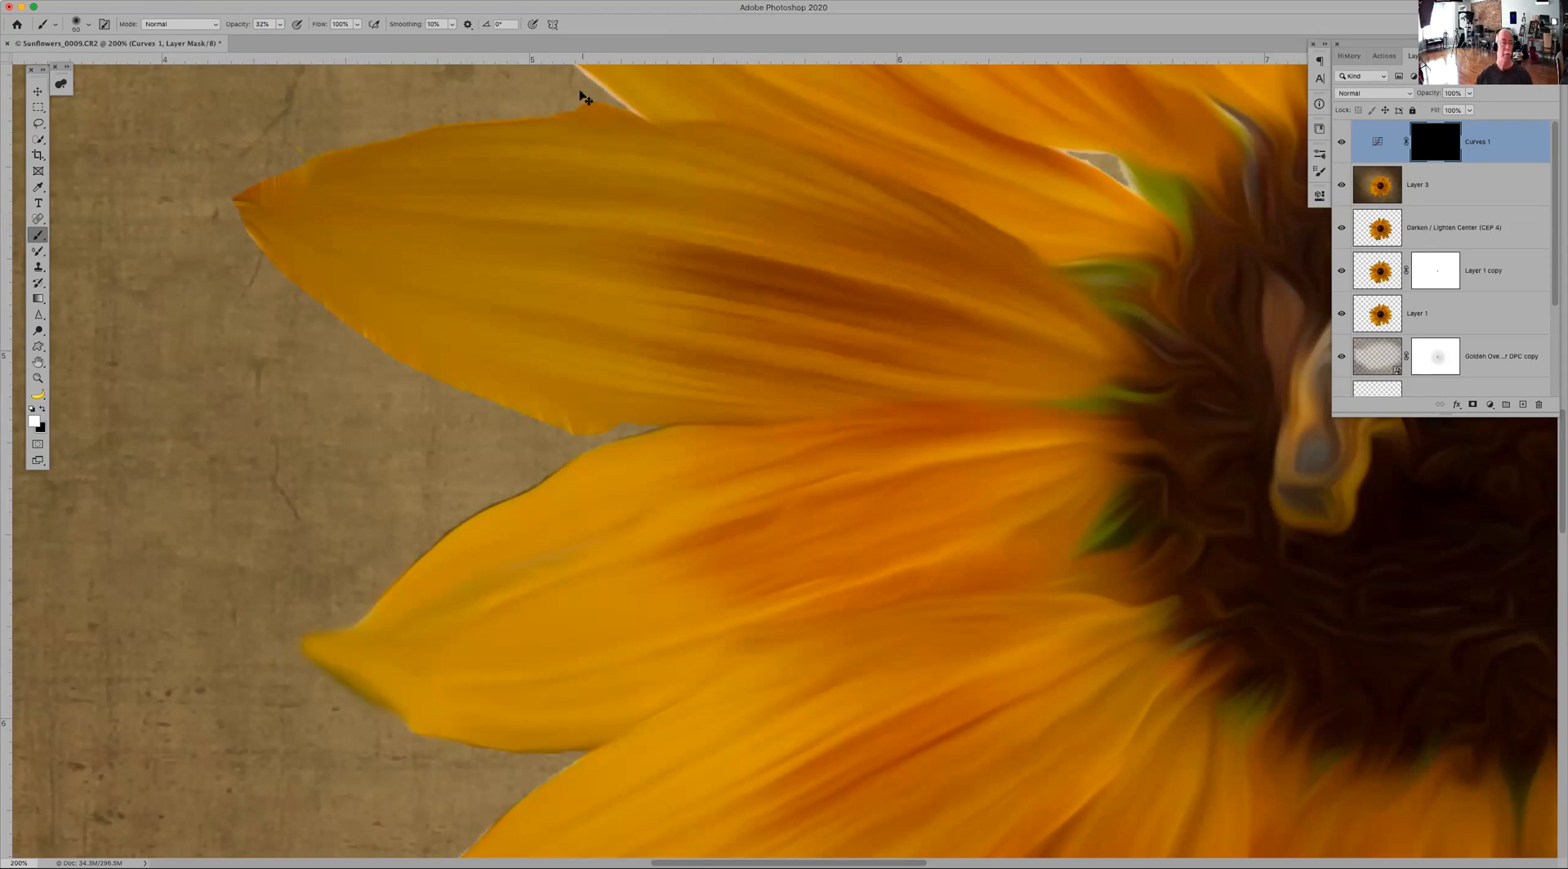
pyautogui.click(76, 20)
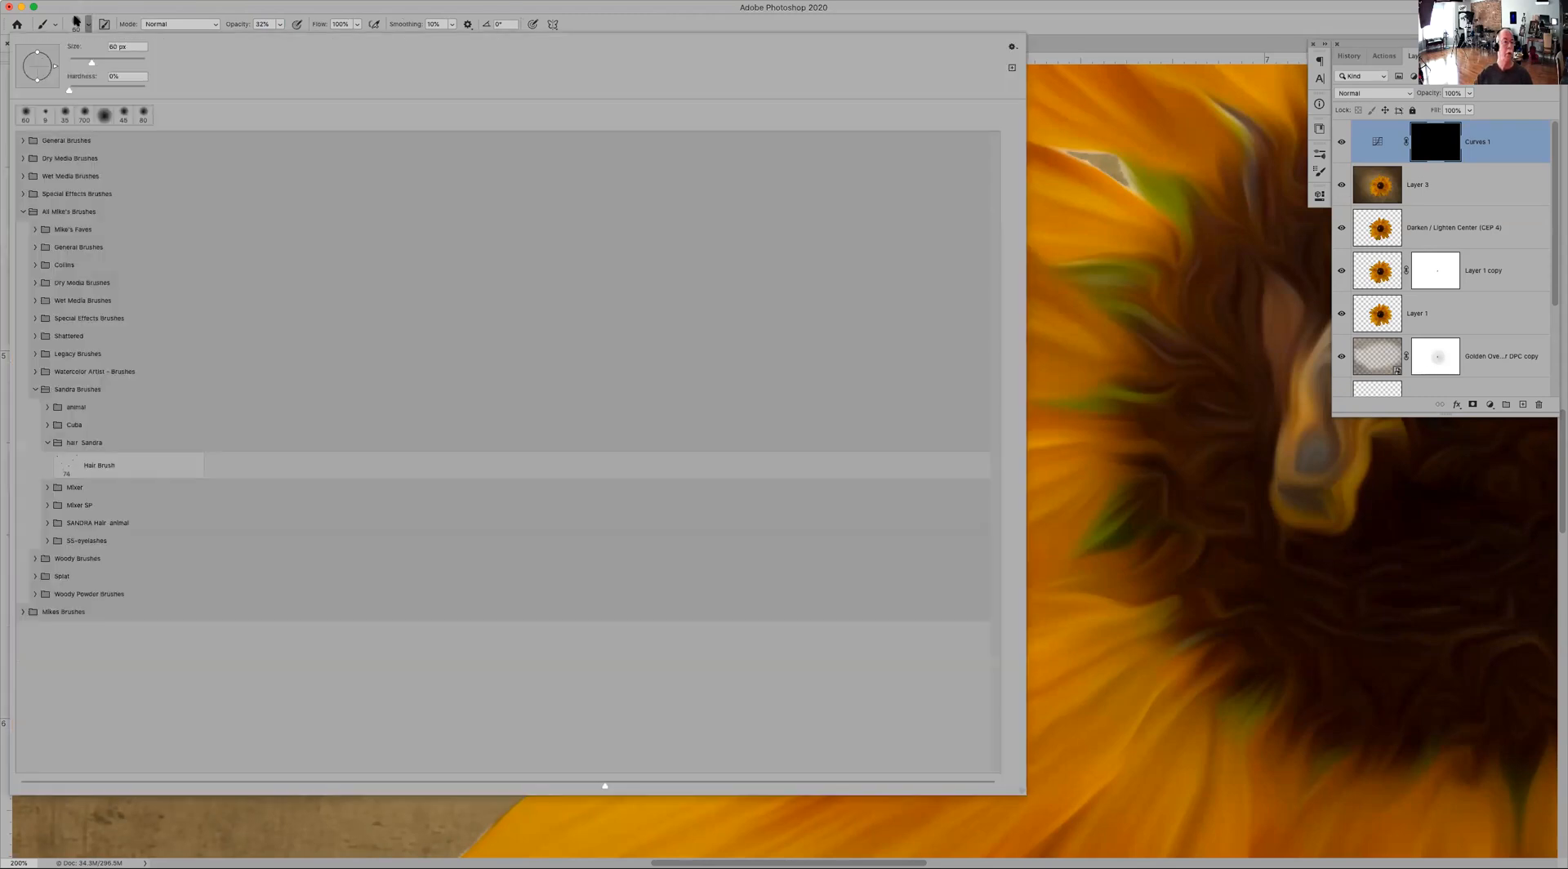
pyautogui.click(593, 12)
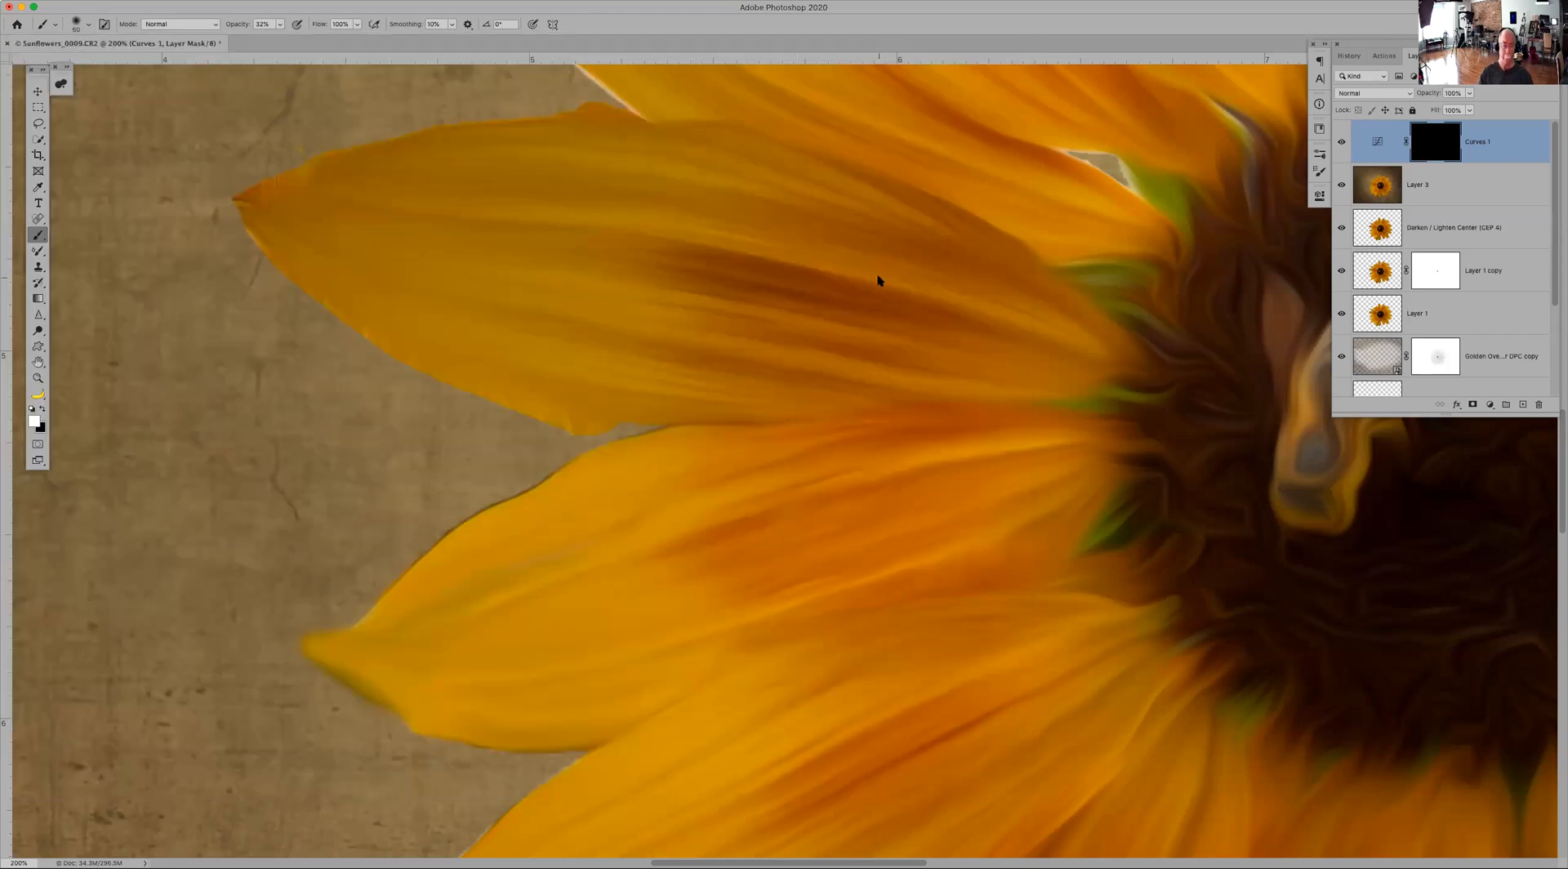
pyautogui.press(']')
pyautogui.moveTo(1011, 347)
pyautogui.mouseDown()
pyautogui.moveTo(955, 284)
pyautogui.moveTo(830, 217)
pyautogui.moveTo(641, 182)
pyautogui.moveTo(326, 210)
pyautogui.moveTo(526, 305)
pyautogui.moveTo(774, 365)
pyautogui.moveTo(851, 332)
pyautogui.moveTo(711, 277)
pyautogui.moveTo(1026, 351)
pyautogui.moveTo(687, 360)
pyautogui.mouseUp()
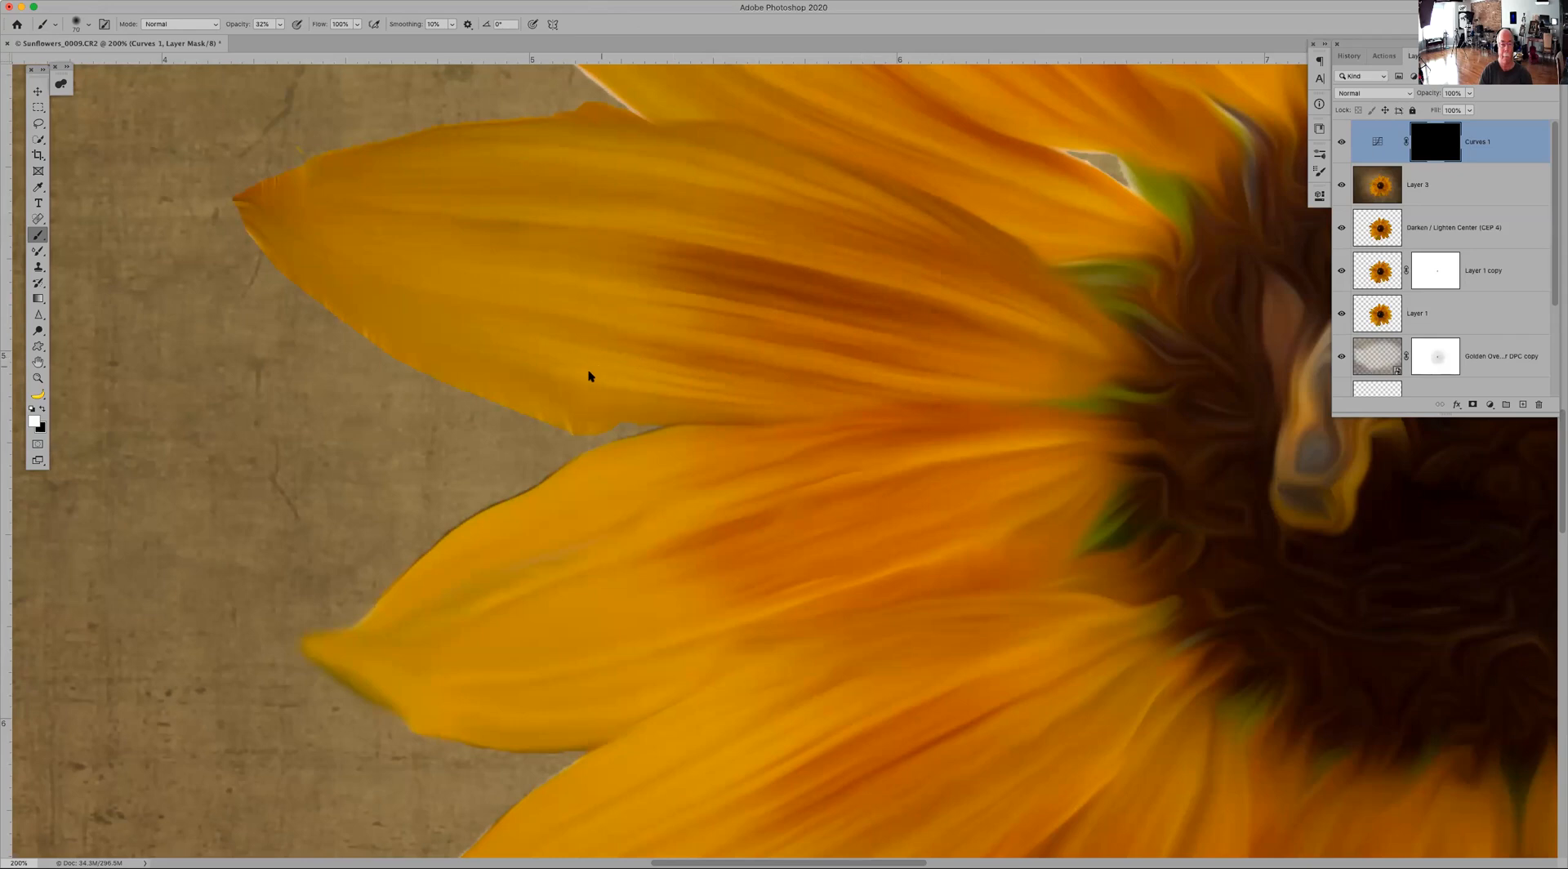
pyautogui.moveTo(533, 372)
pyautogui.mouseDown()
pyautogui.moveTo(399, 308)
pyautogui.moveTo(324, 243)
pyautogui.moveTo(515, 228)
pyautogui.moveTo(1036, 347)
pyautogui.moveTo(1005, 318)
pyautogui.mouseUp()
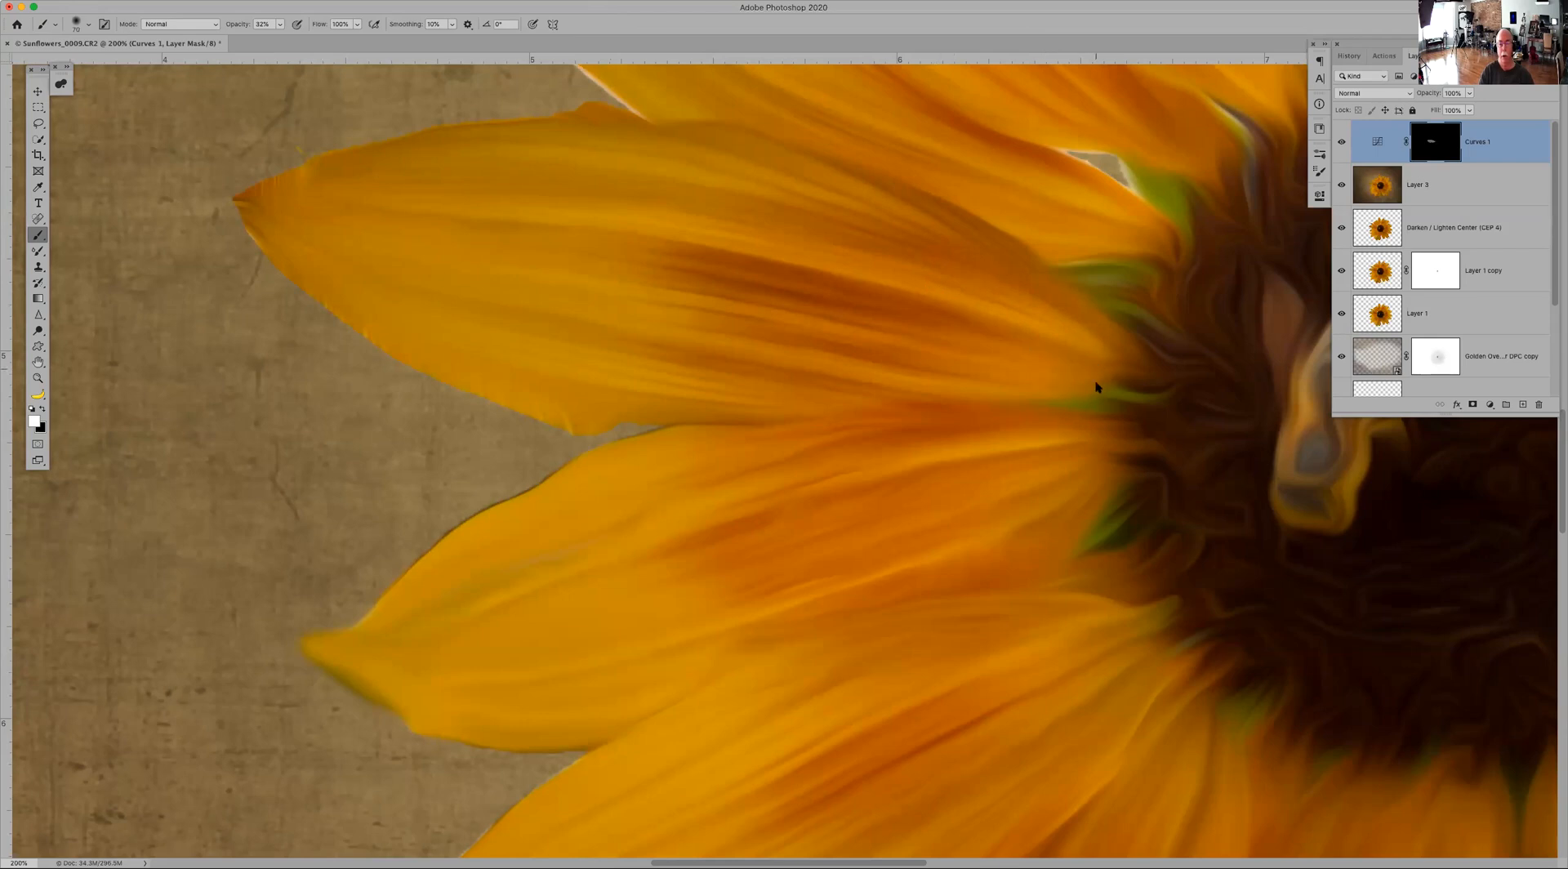
# Step: Compare the flower with the Curves 1 layer hidden and shown
pyautogui.press('super+minus')
pyautogui.press('super+minus')
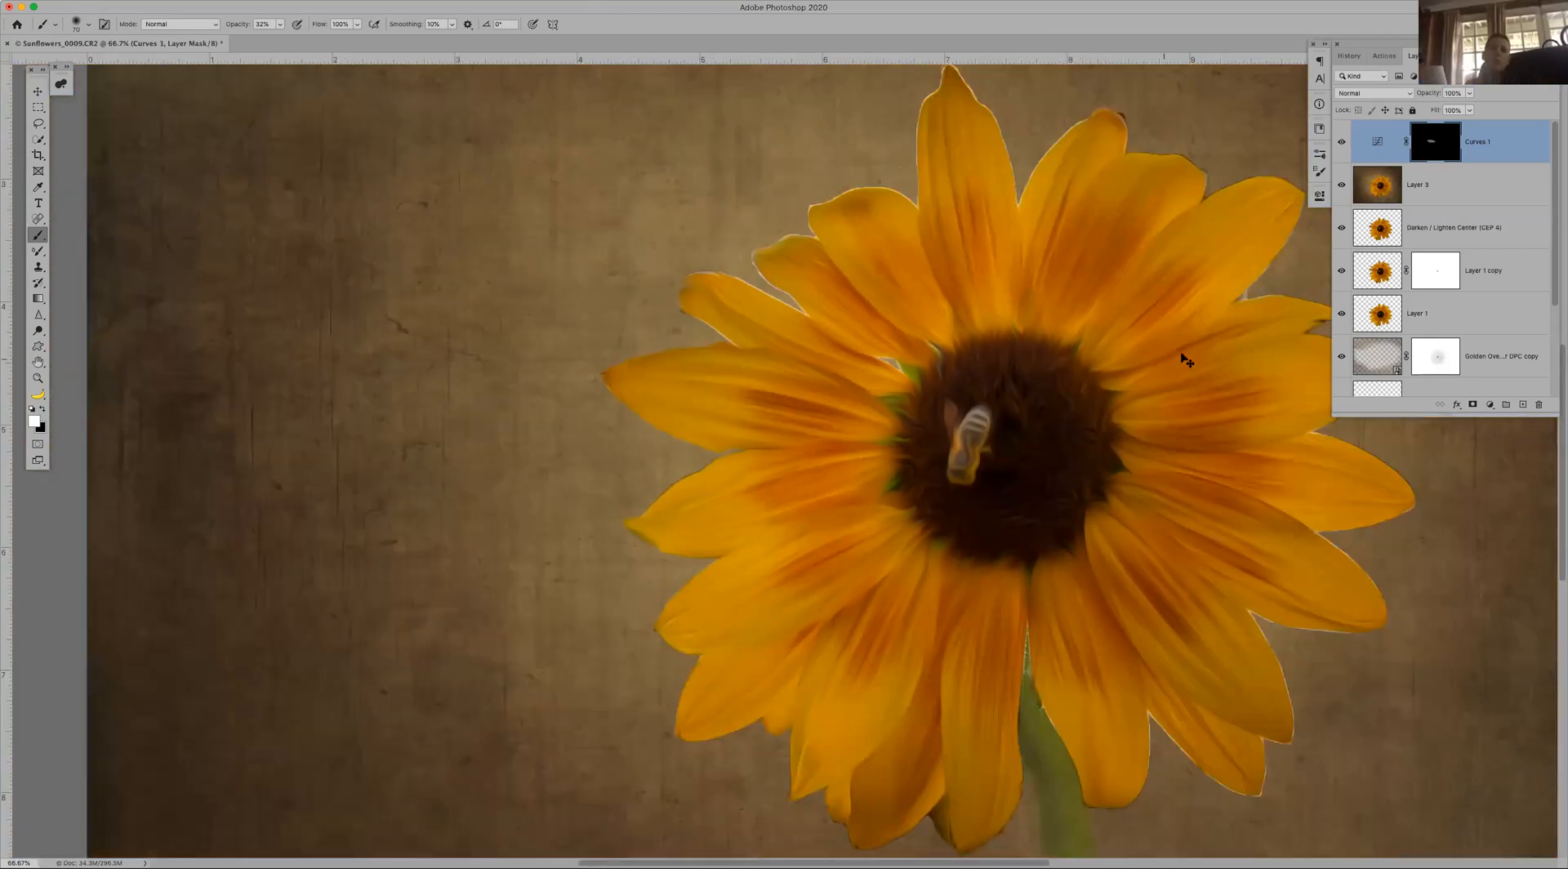
pyautogui.click(1342, 143)
pyautogui.click(1342, 144)
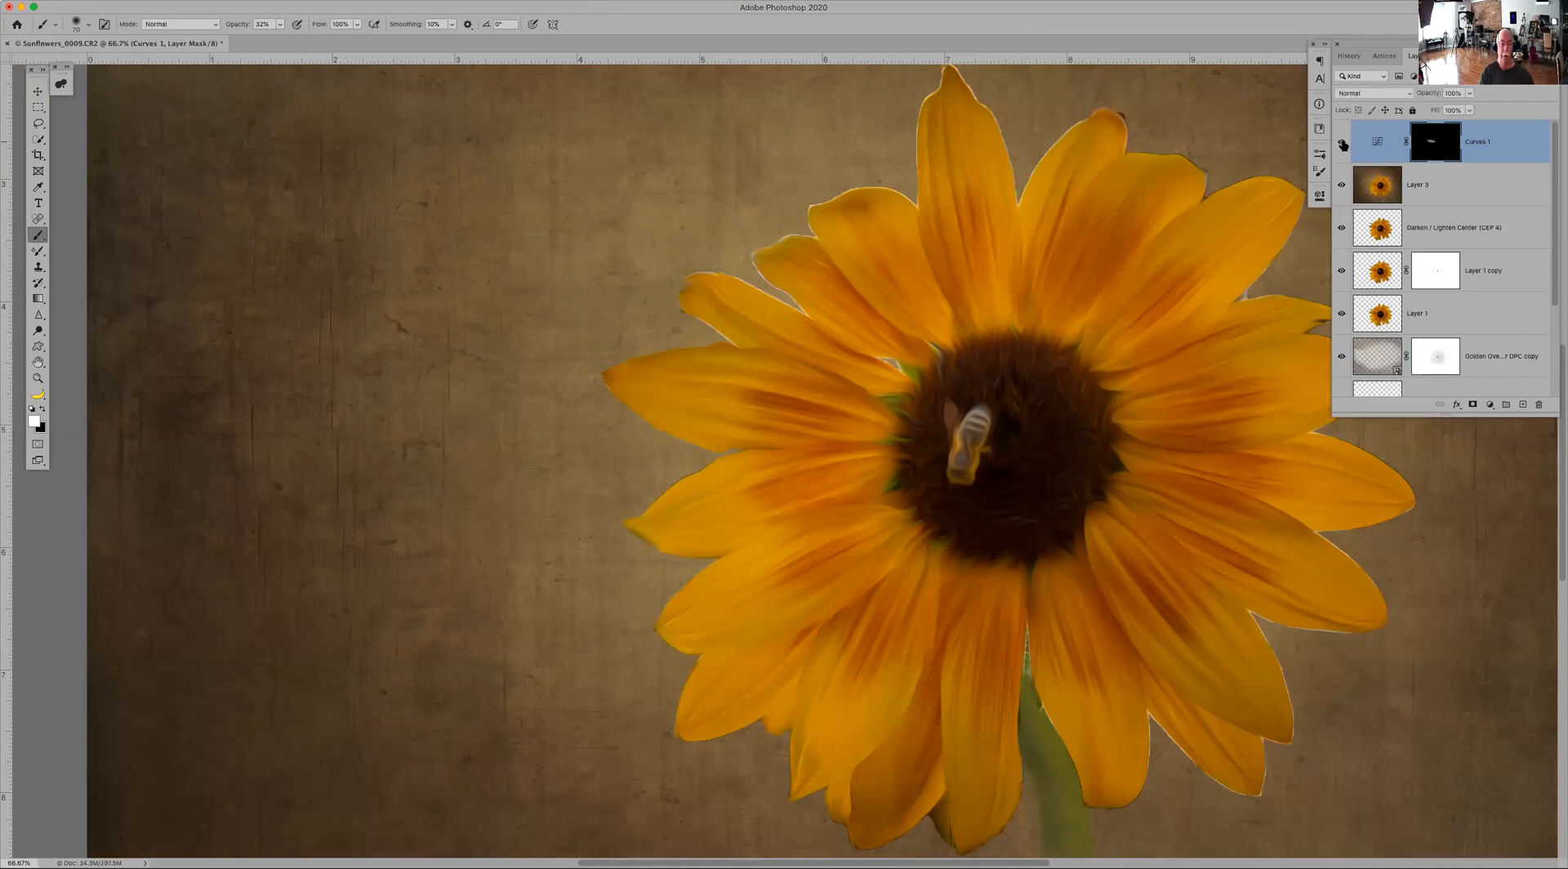
pyautogui.click(1342, 143)
pyautogui.click(1343, 143)
# Step: On Layer 3, blend away the pale specks in the narrow green gap between the lower petals with the Mixer Brush
pyautogui.press('z')
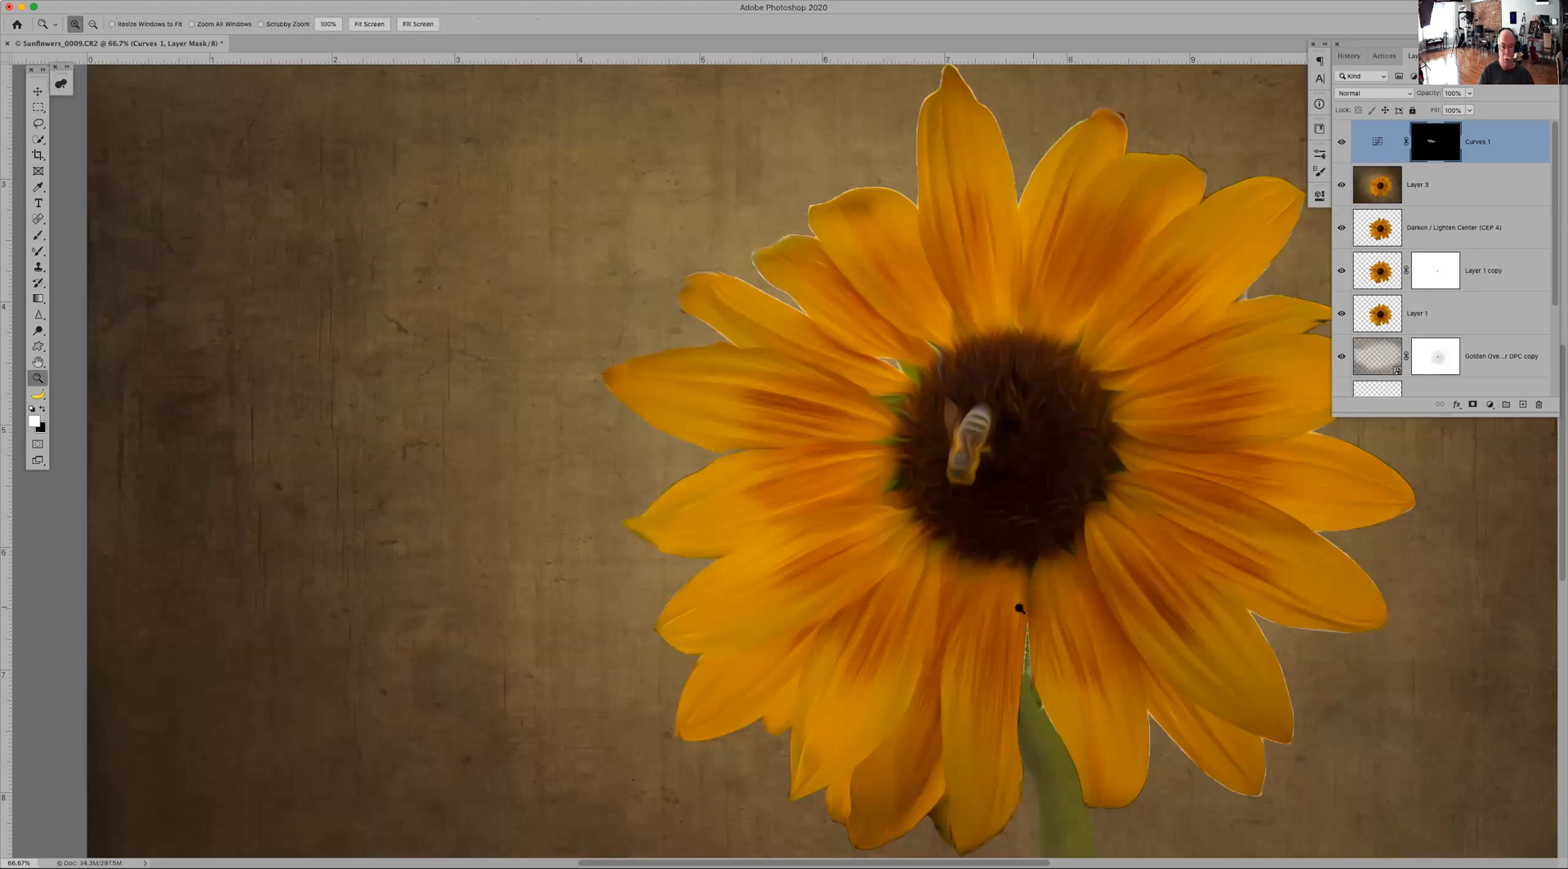
pyautogui.moveTo(988, 588); pyautogui.dragTo(1071, 725)
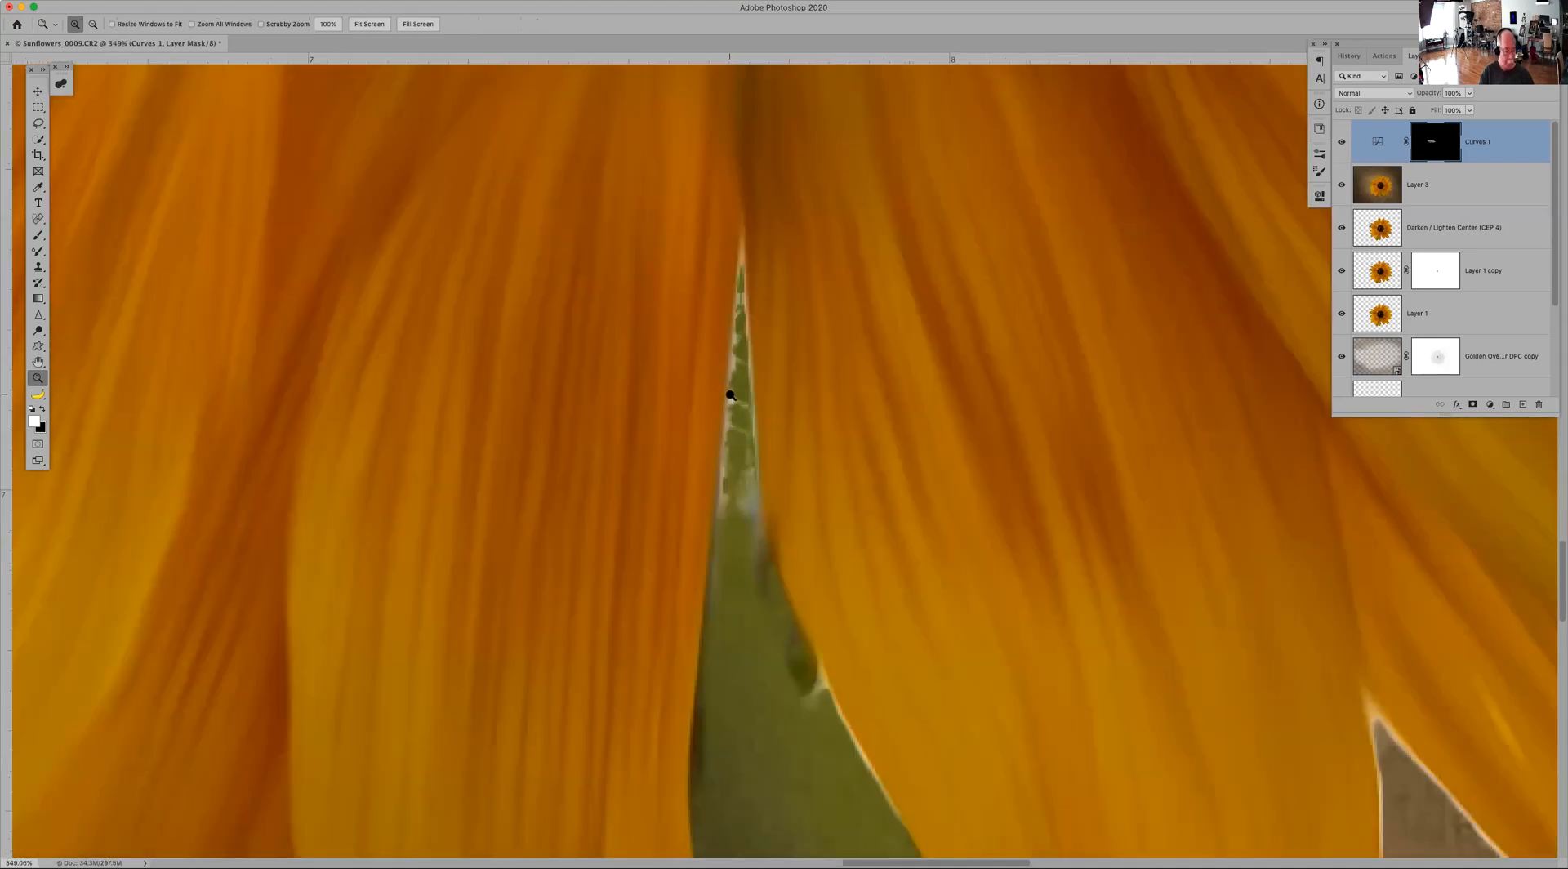
pyautogui.click(1377, 189)
pyautogui.press('b')
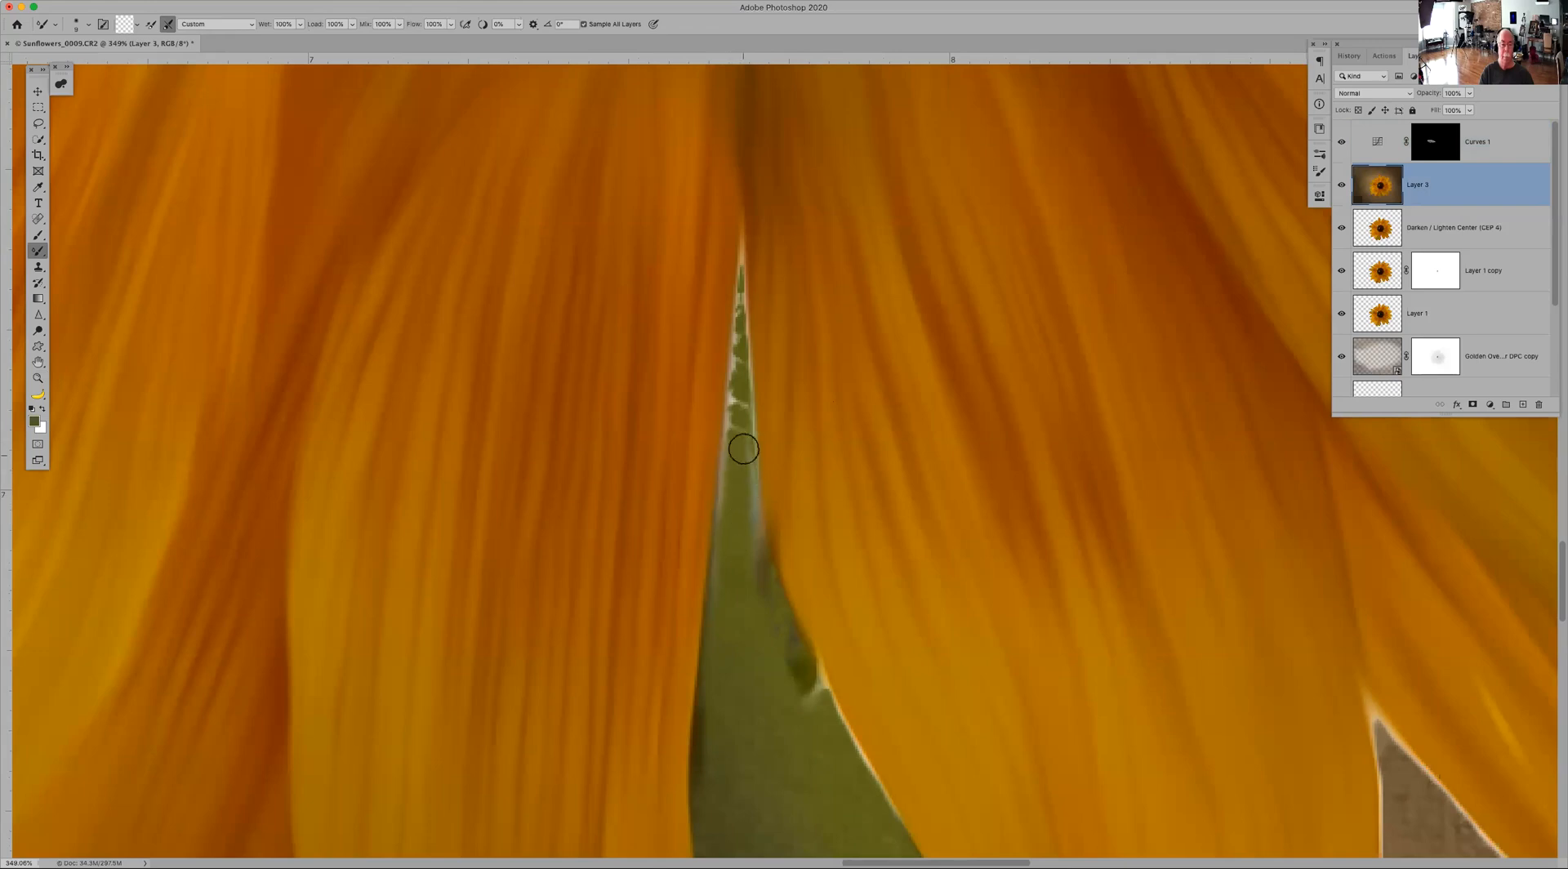
pyautogui.moveTo(756, 362)
pyautogui.mouseDown()
pyautogui.moveTo(733, 448)
pyautogui.moveTo(749, 318)
pyautogui.moveTo(737, 369)
pyautogui.moveTo(738, 299)
pyautogui.moveTo(734, 311)
pyautogui.moveTo(757, 274)
pyautogui.moveTo(718, 386)
pyautogui.moveTo(712, 491)
pyautogui.moveTo(727, 529)
pyautogui.moveTo(730, 457)
pyautogui.moveTo(734, 505)
pyautogui.moveTo(749, 464)
pyautogui.moveTo(745, 522)
pyautogui.moveTo(735, 277)
pyautogui.mouseUp()
pyautogui.press('[')
pyautogui.press('[')
pyautogui.press('[')
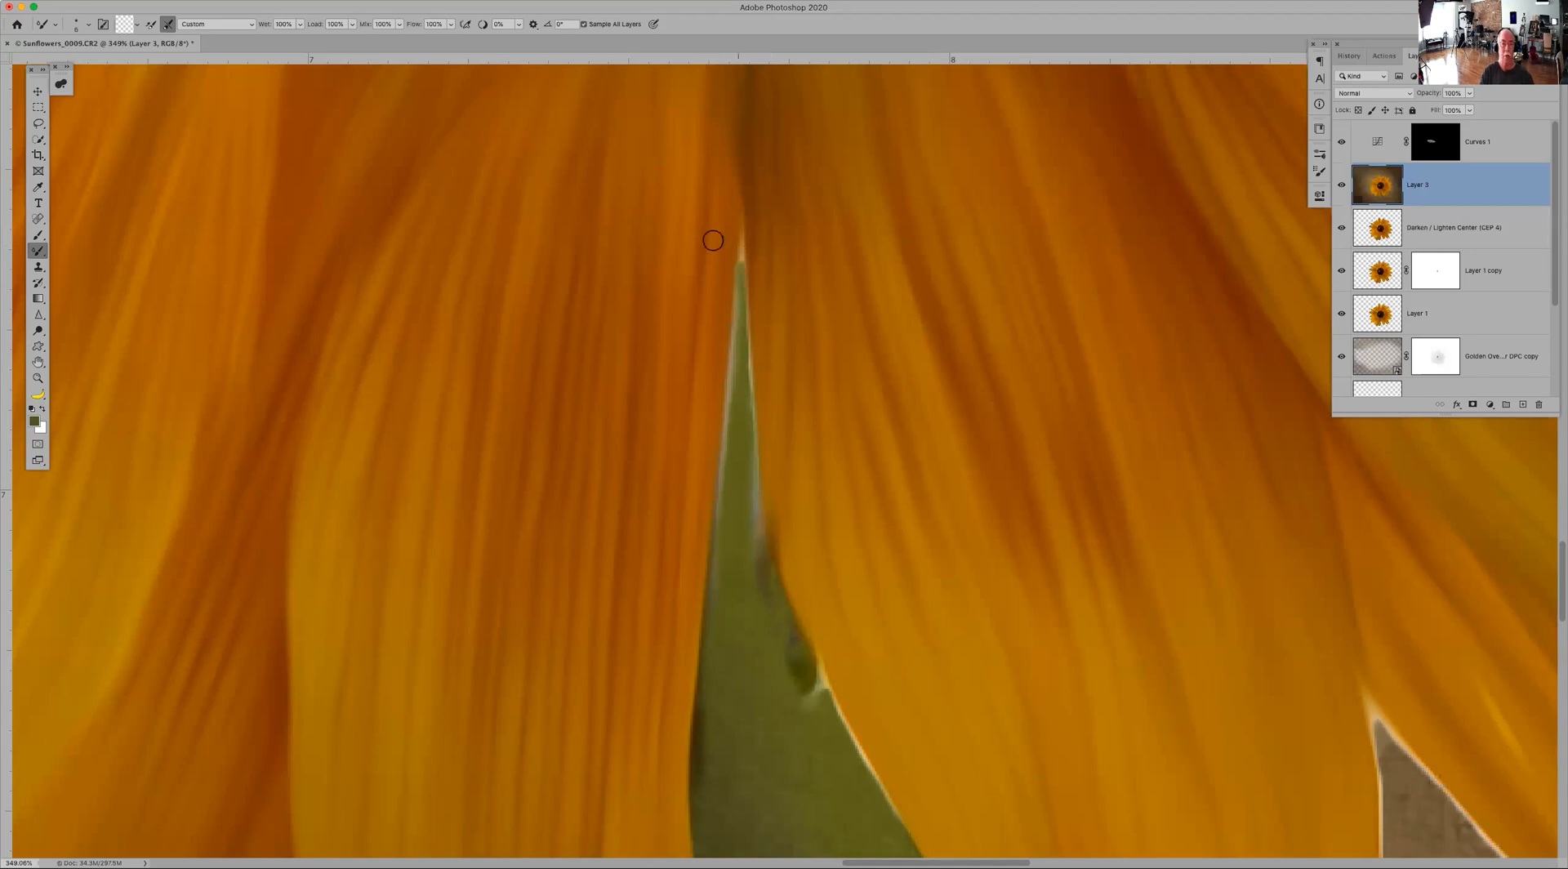
# Step: Refine the green gap's tip with the Smudge tool and smooth the adjoining right petal's edge with the Mixer Brush
pyautogui.click(41, 251)
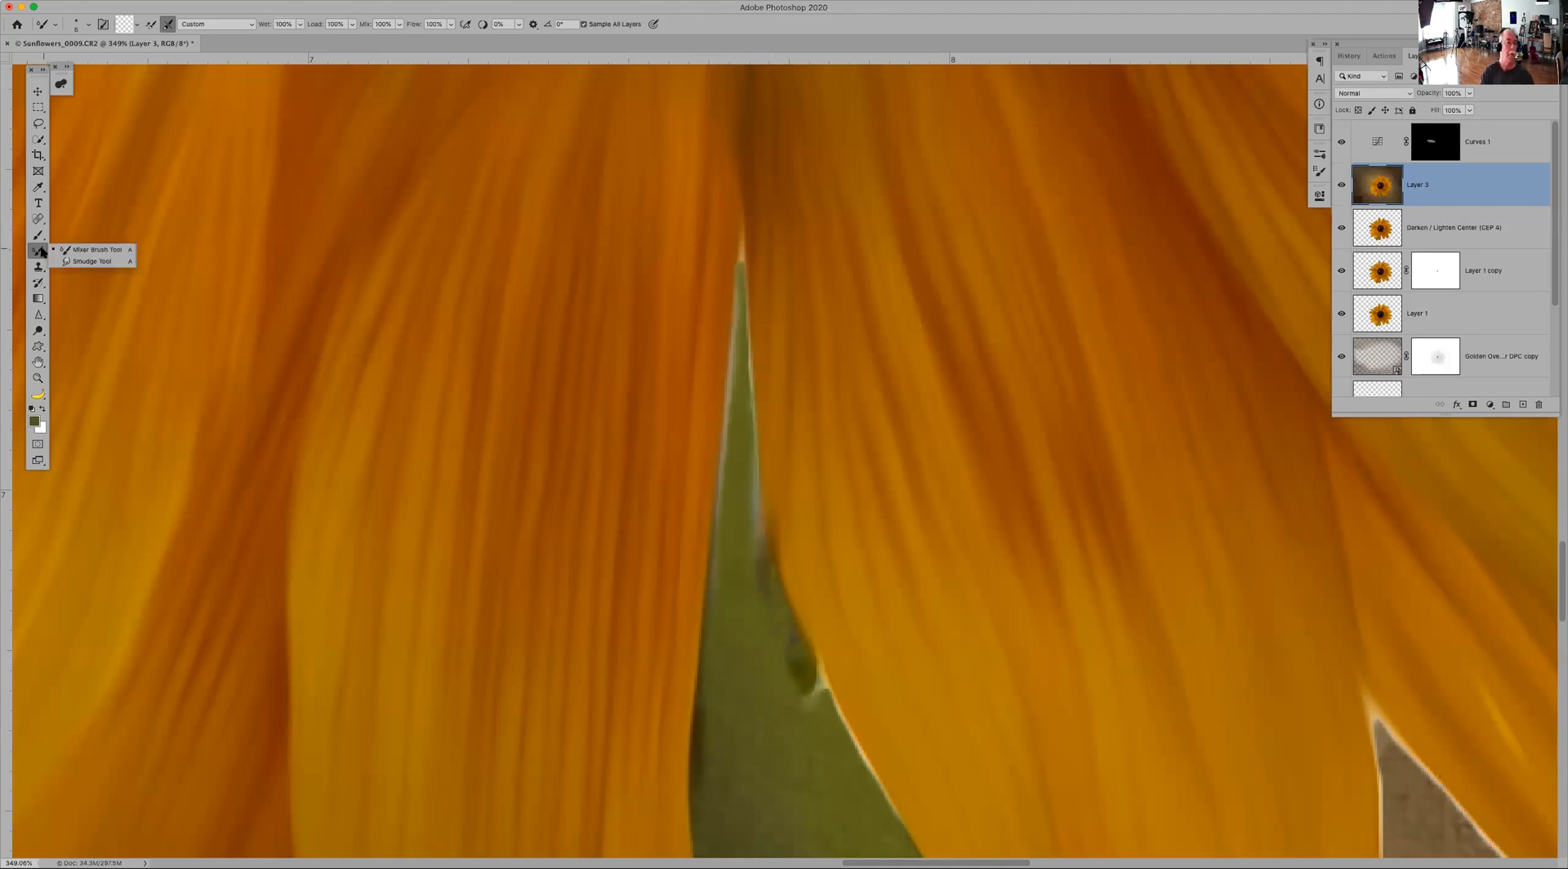
pyautogui.click(90, 260)
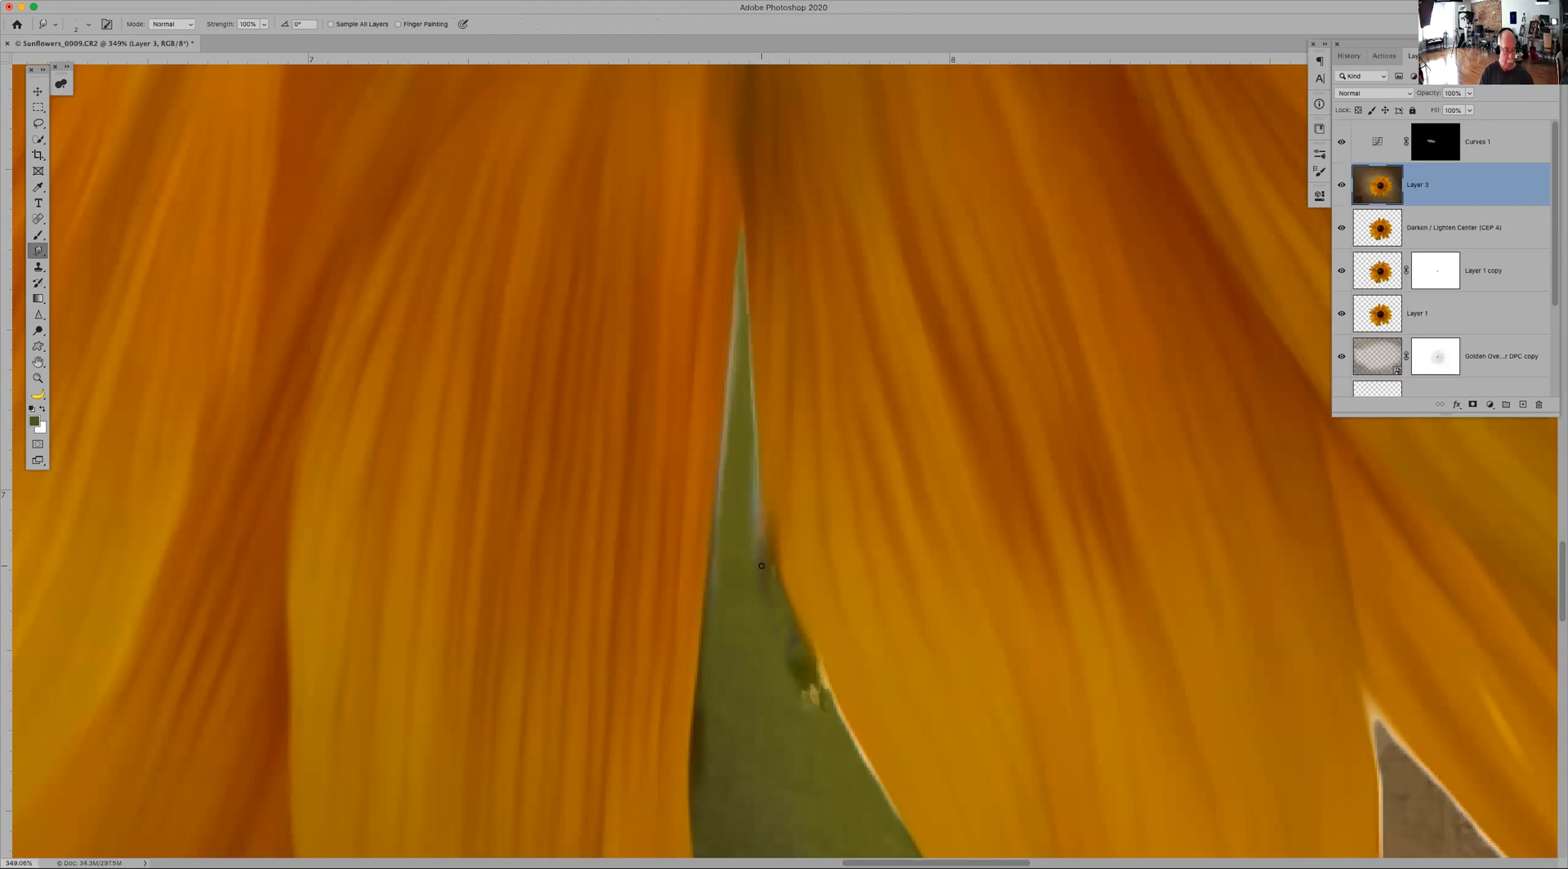
pyautogui.press('b')
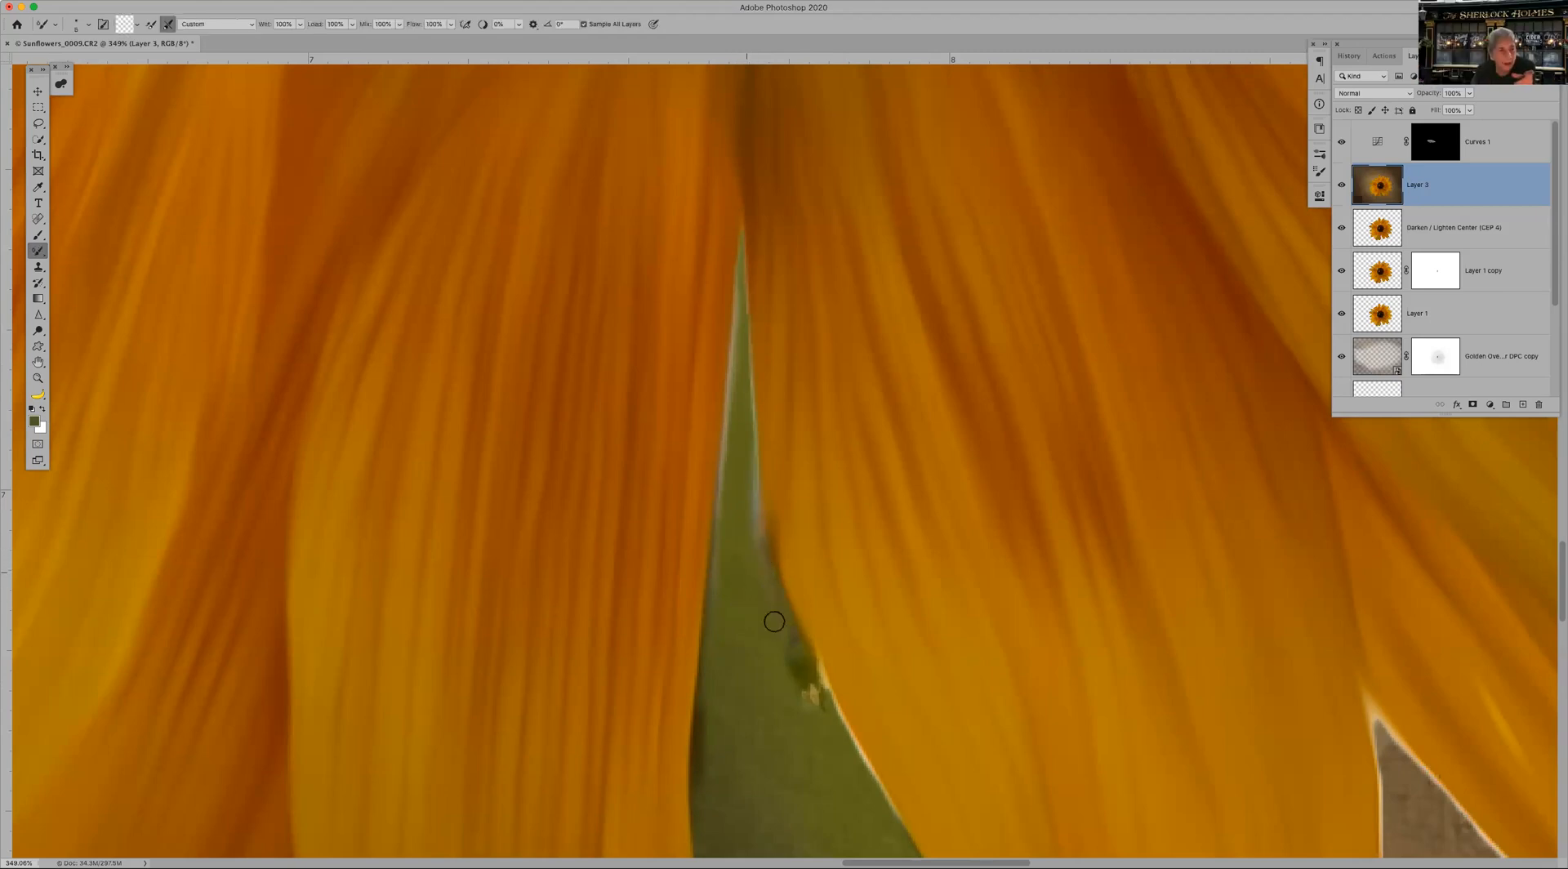
pyautogui.moveTo(770, 618); pyautogui.dragTo(816, 716)
pyautogui.moveTo(786, 642)
pyautogui.mouseDown()
pyautogui.moveTo(826, 727)
pyautogui.moveTo(795, 671)
pyautogui.moveTo(822, 713)
pyautogui.moveTo(800, 627)
pyautogui.moveTo(798, 661)
pyautogui.mouseUp()
pyautogui.moveTo(778, 563); pyautogui.dragTo(794, 648)
pyautogui.moveTo(750, 530); pyautogui.dragTo(792, 693)
pyautogui.moveTo(751, 581); pyautogui.dragTo(782, 674)
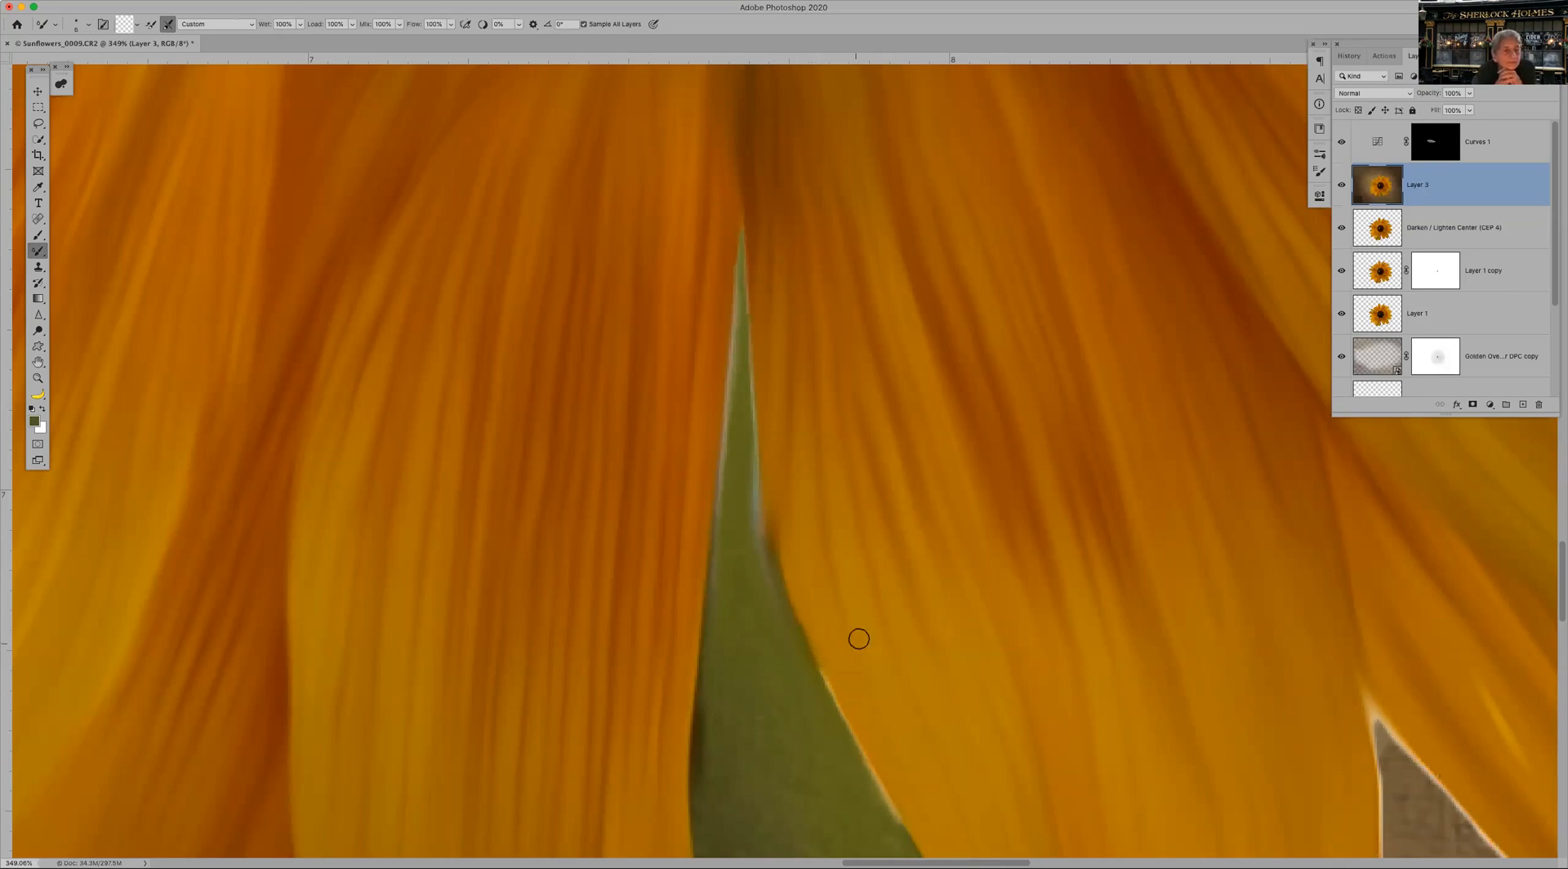
pyautogui.press('super+0')
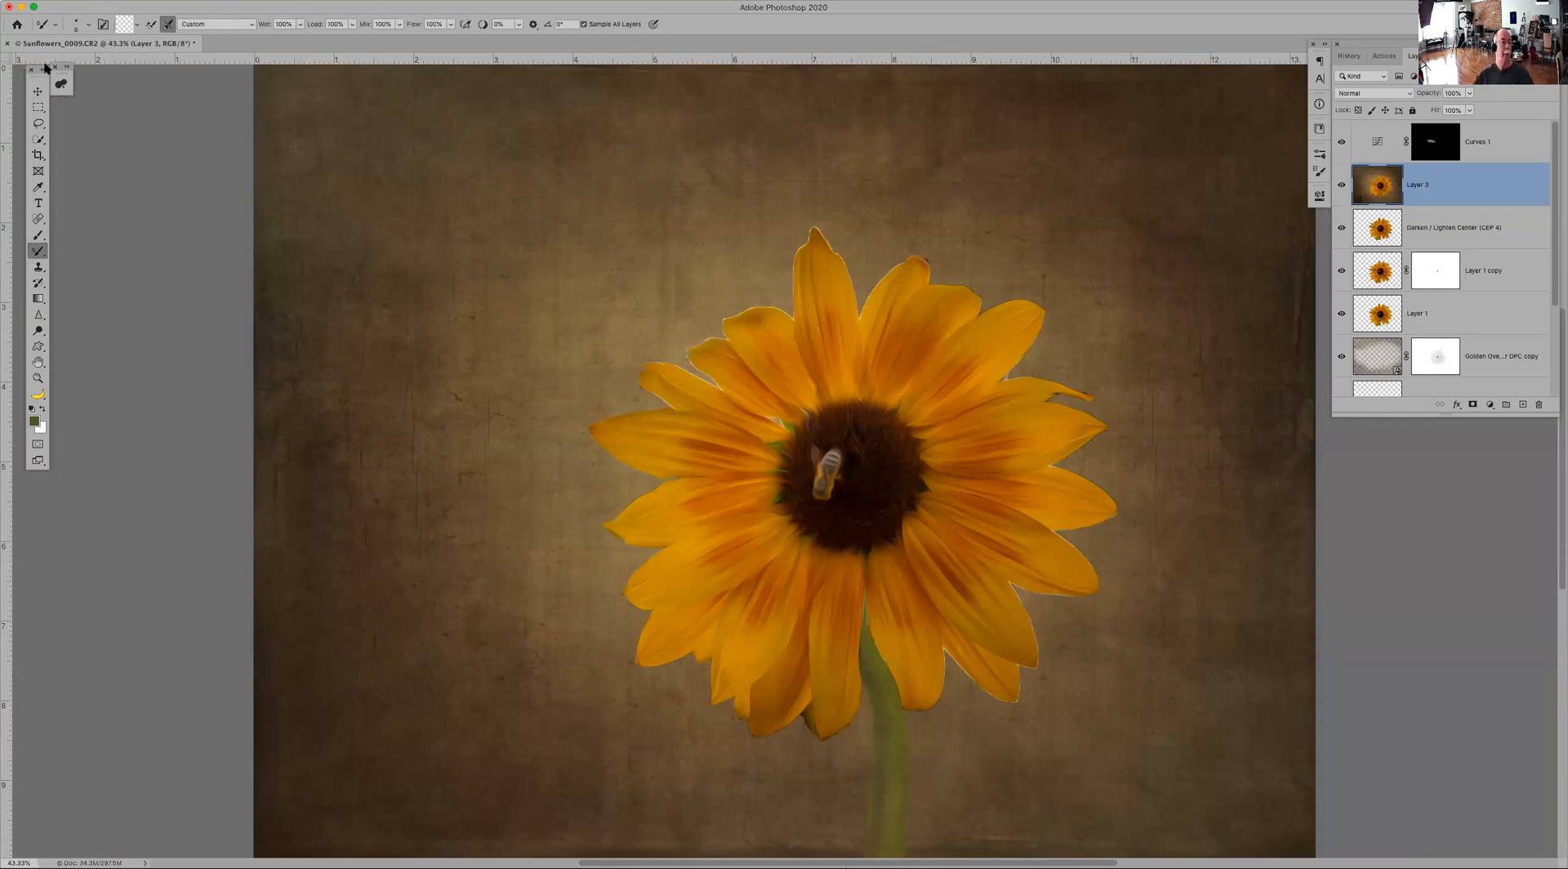
# Step: Stamp the photographer's logo brush in an orange sampled from a petal onto the background beside the stem, using a reduced brush size
pyautogui.click(39, 237)
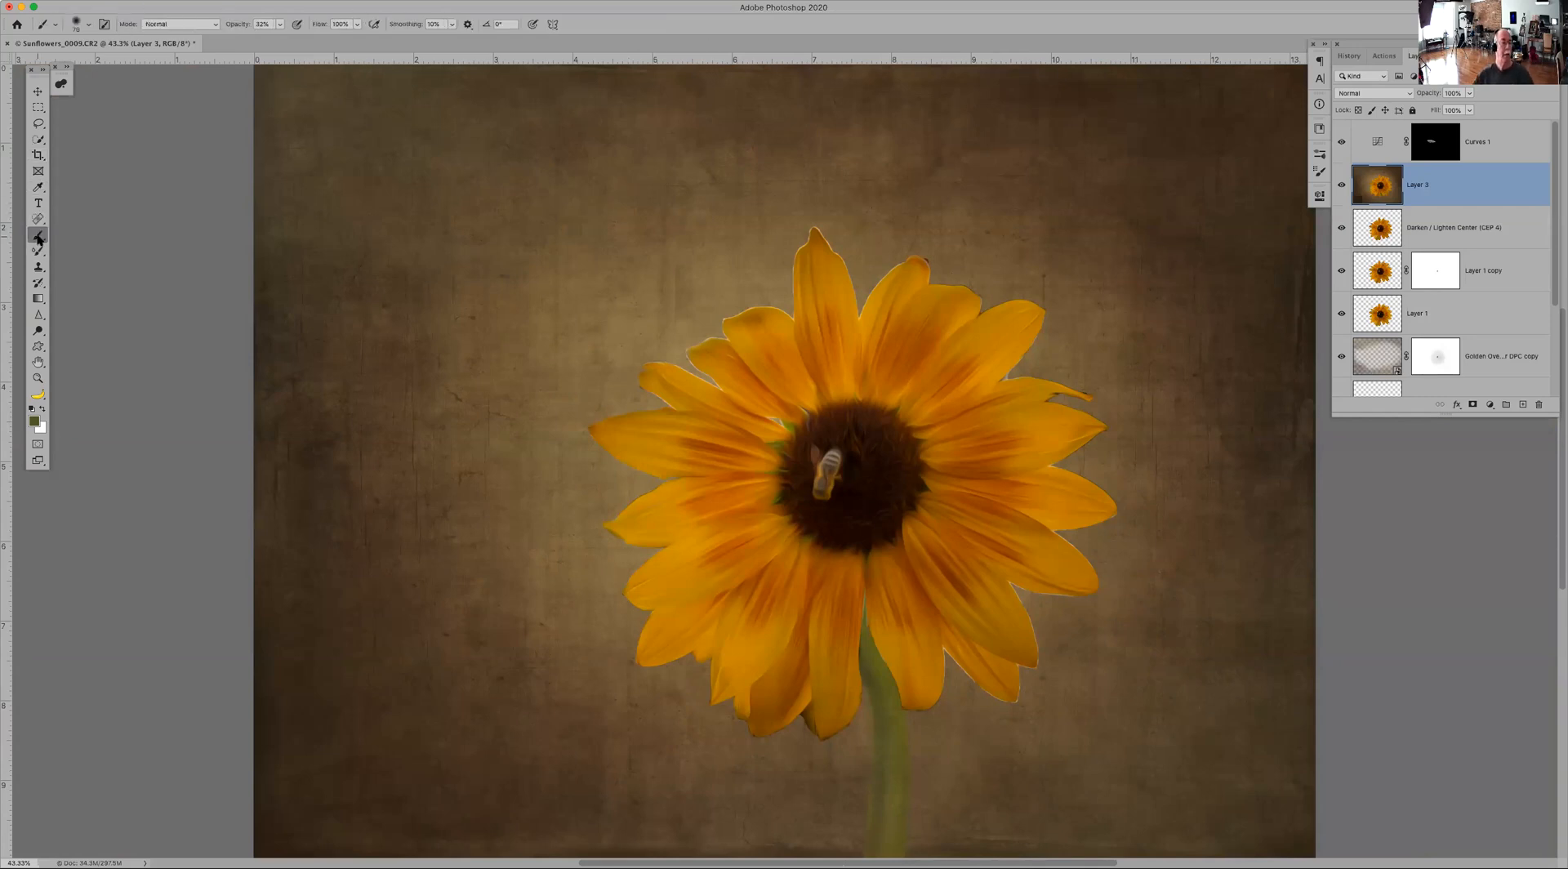
pyautogui.click(45, 26)
pyautogui.click(99, 92)
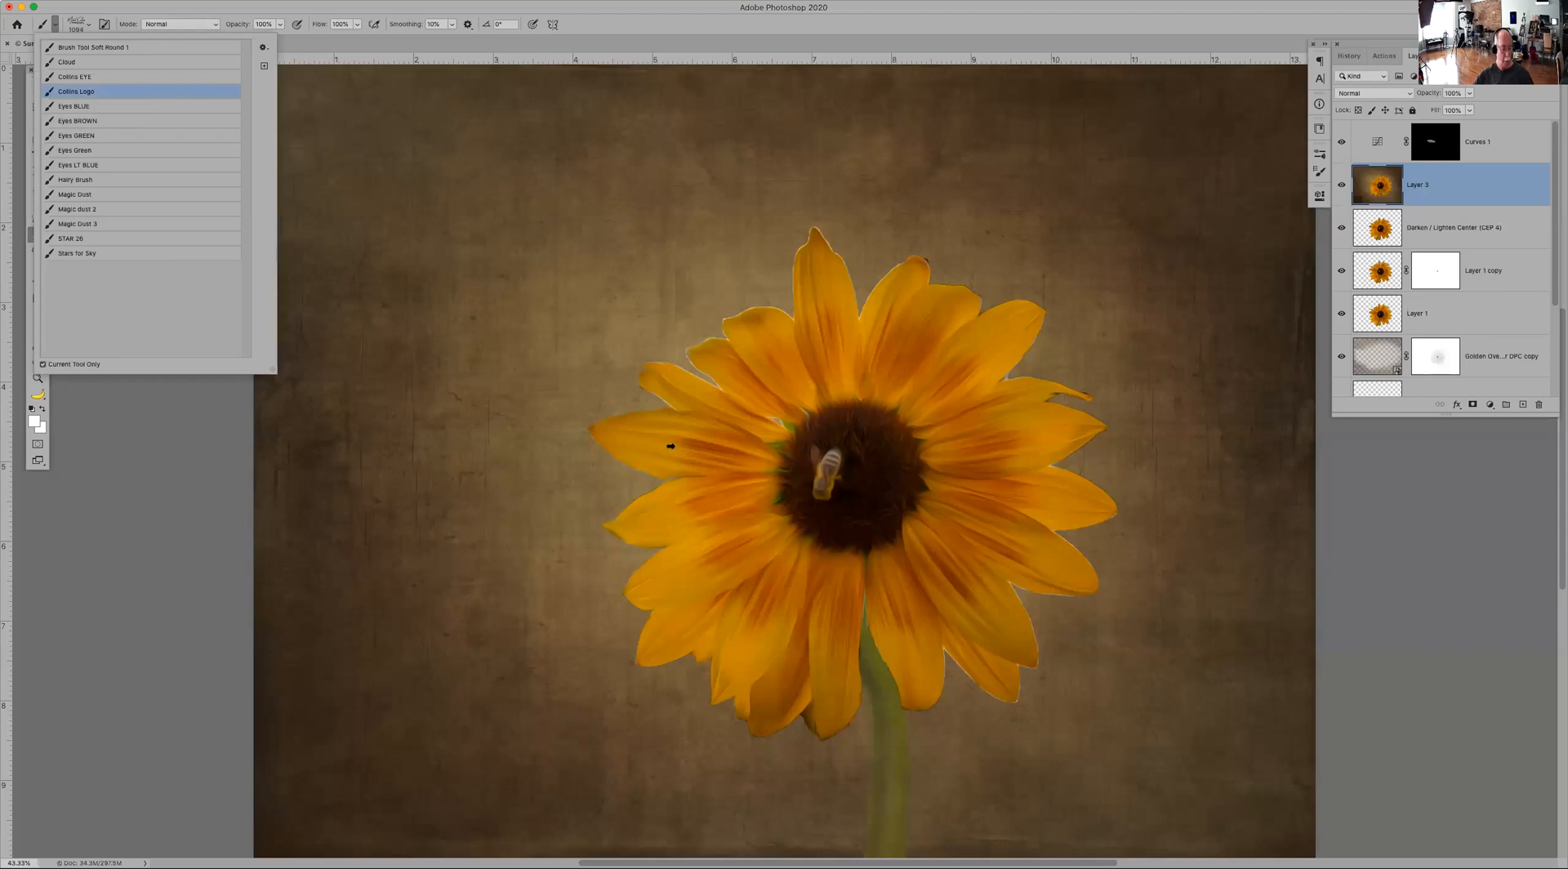
pyautogui.keyDown('alt'); pyautogui.click(712, 446); pyautogui.keyUp('alt')
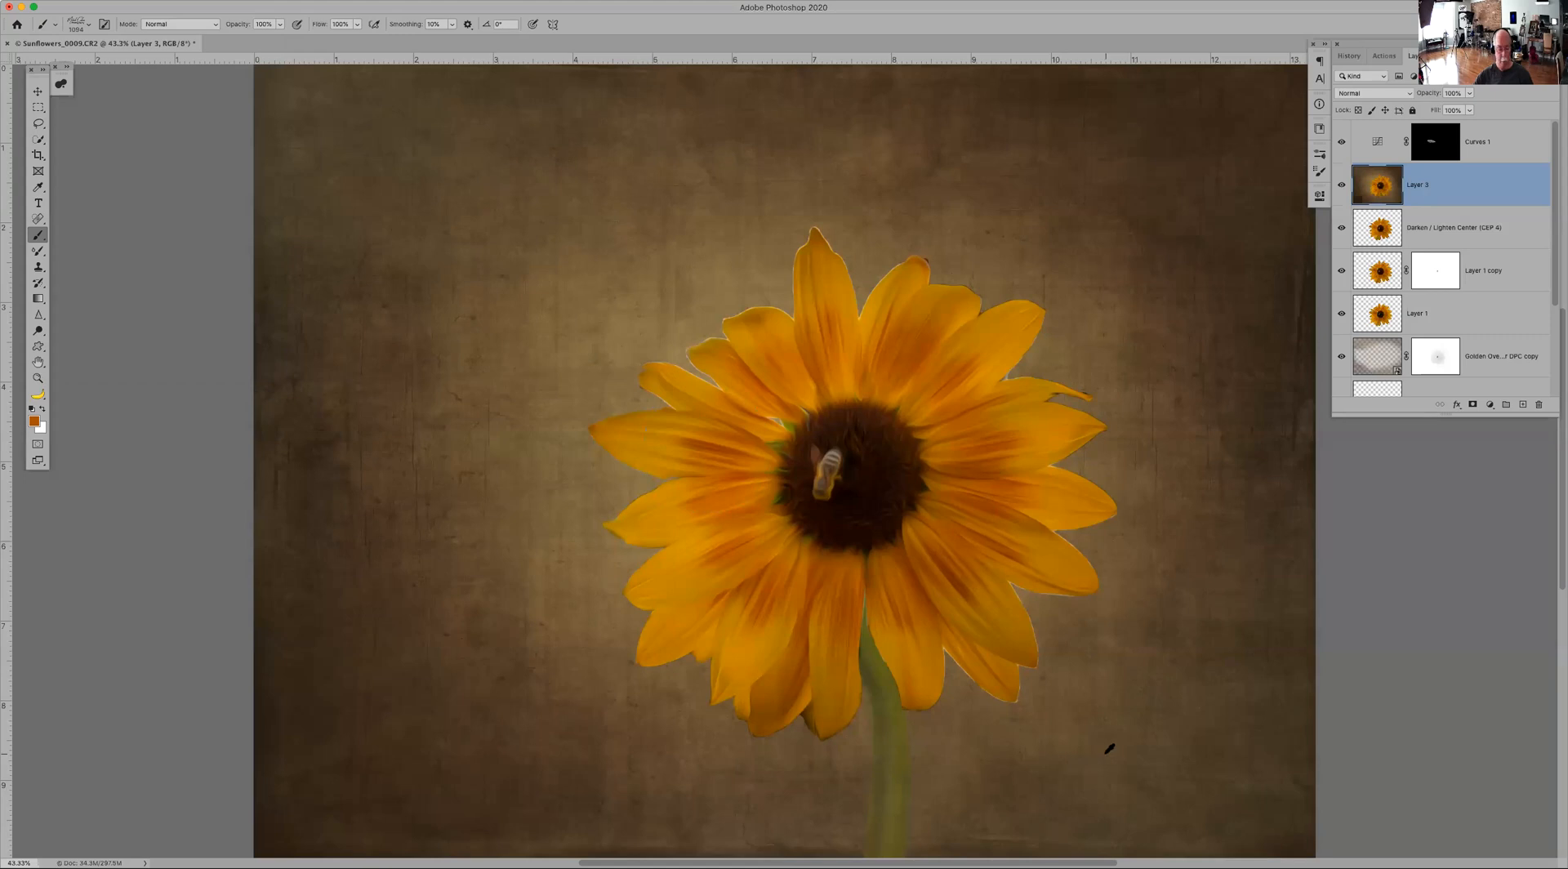
pyautogui.press('[')
pyautogui.press('[')
pyautogui.click(1123, 747)
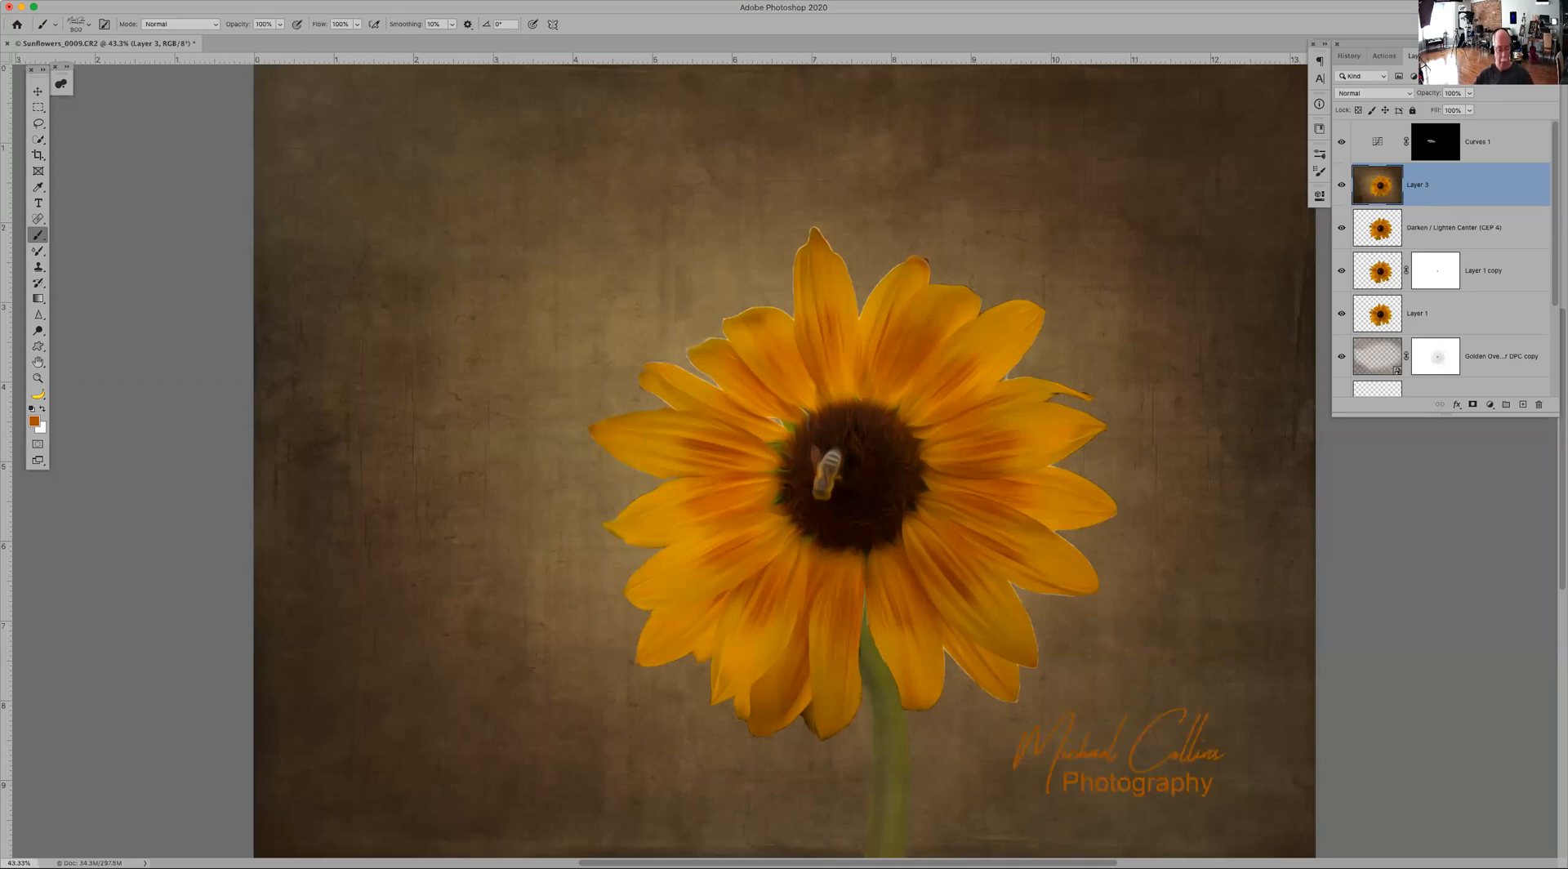
# Step: Switch to full-screen mode and view the signed composite without the surrounding panels
pyautogui.press('Tab')
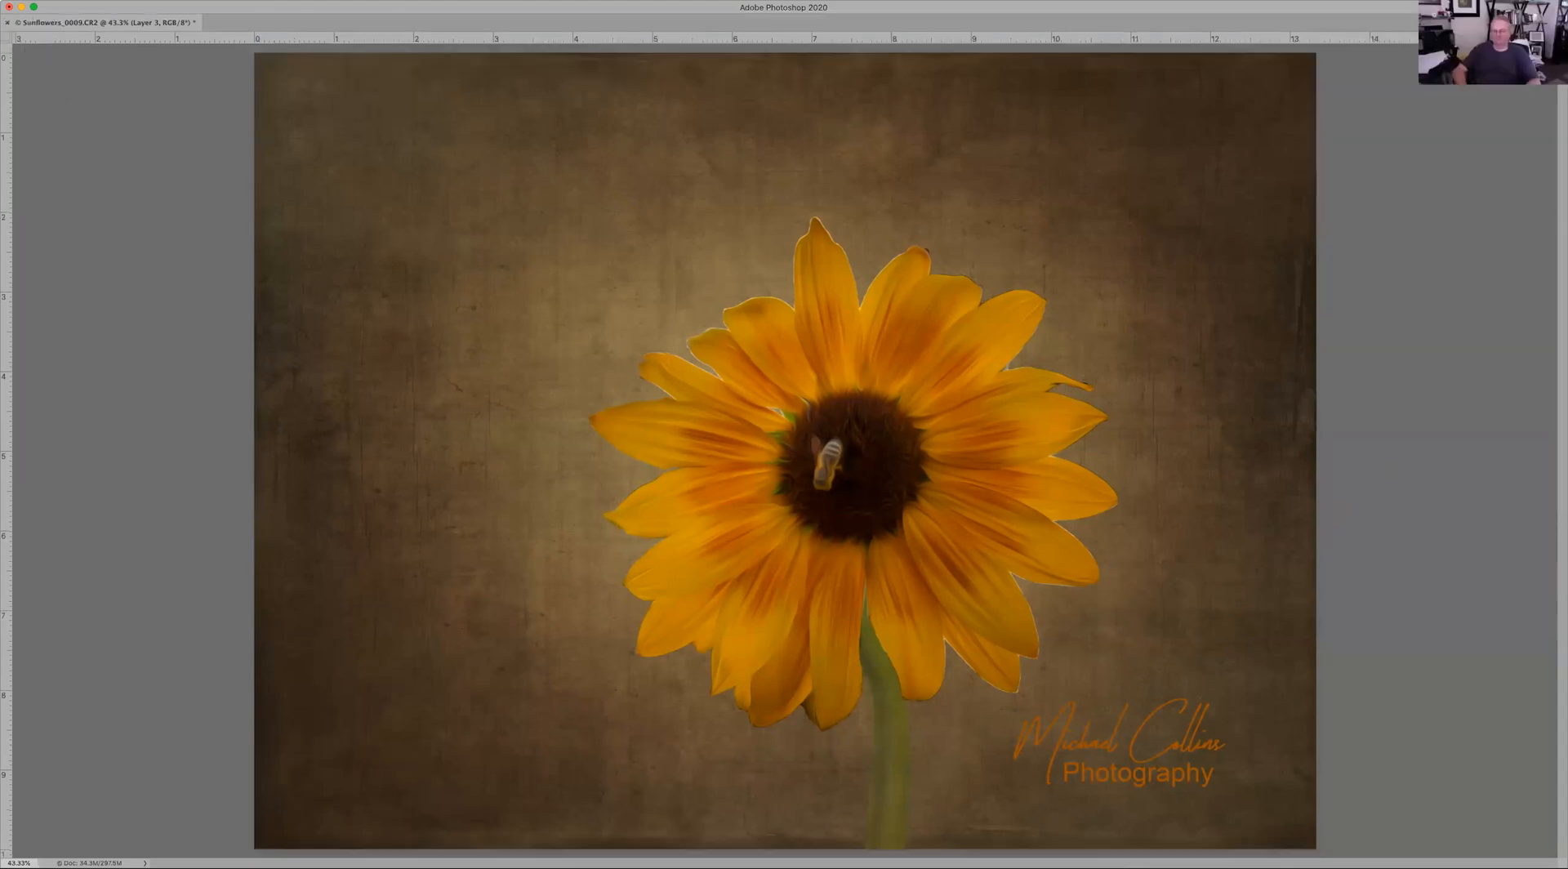
pyautogui.press('f')
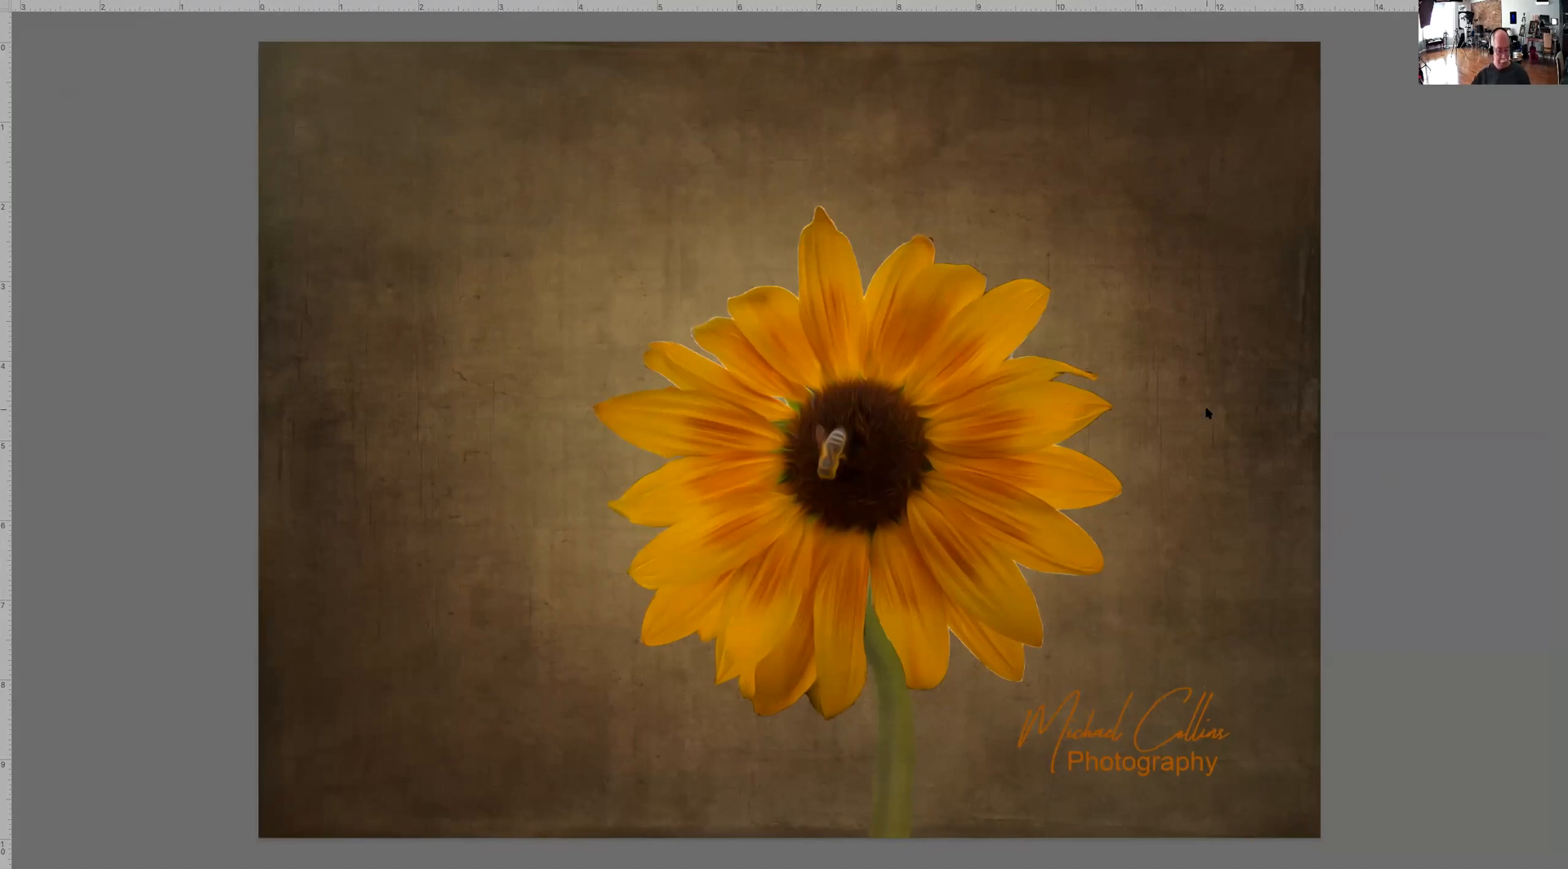
pyautogui.press('Tab')
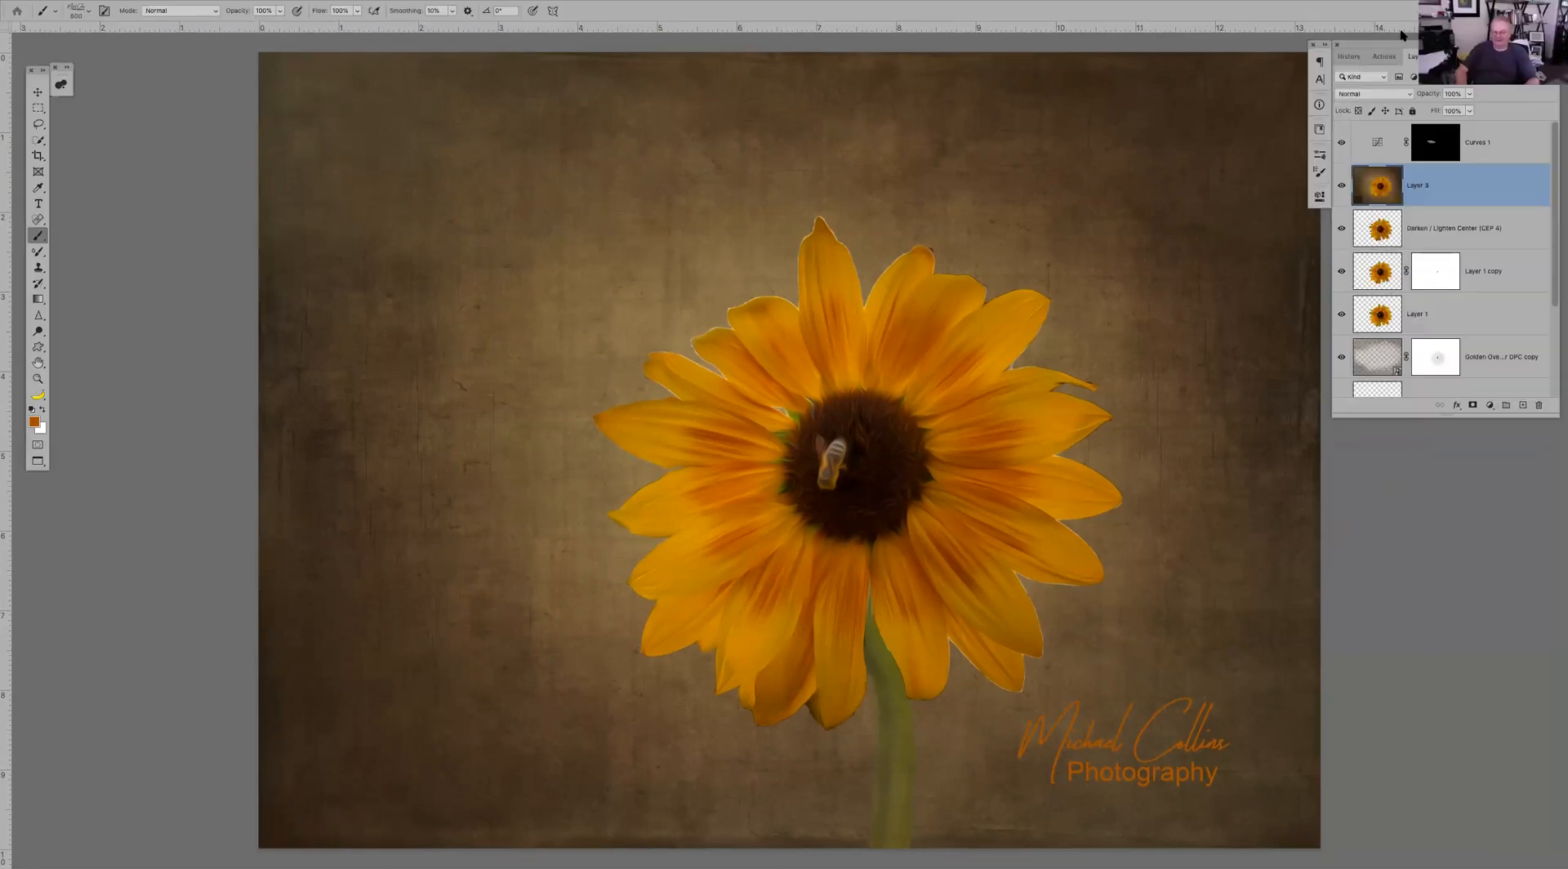
# Step: Save a history snapshot of the signed composite
pyautogui.click(1349, 59)
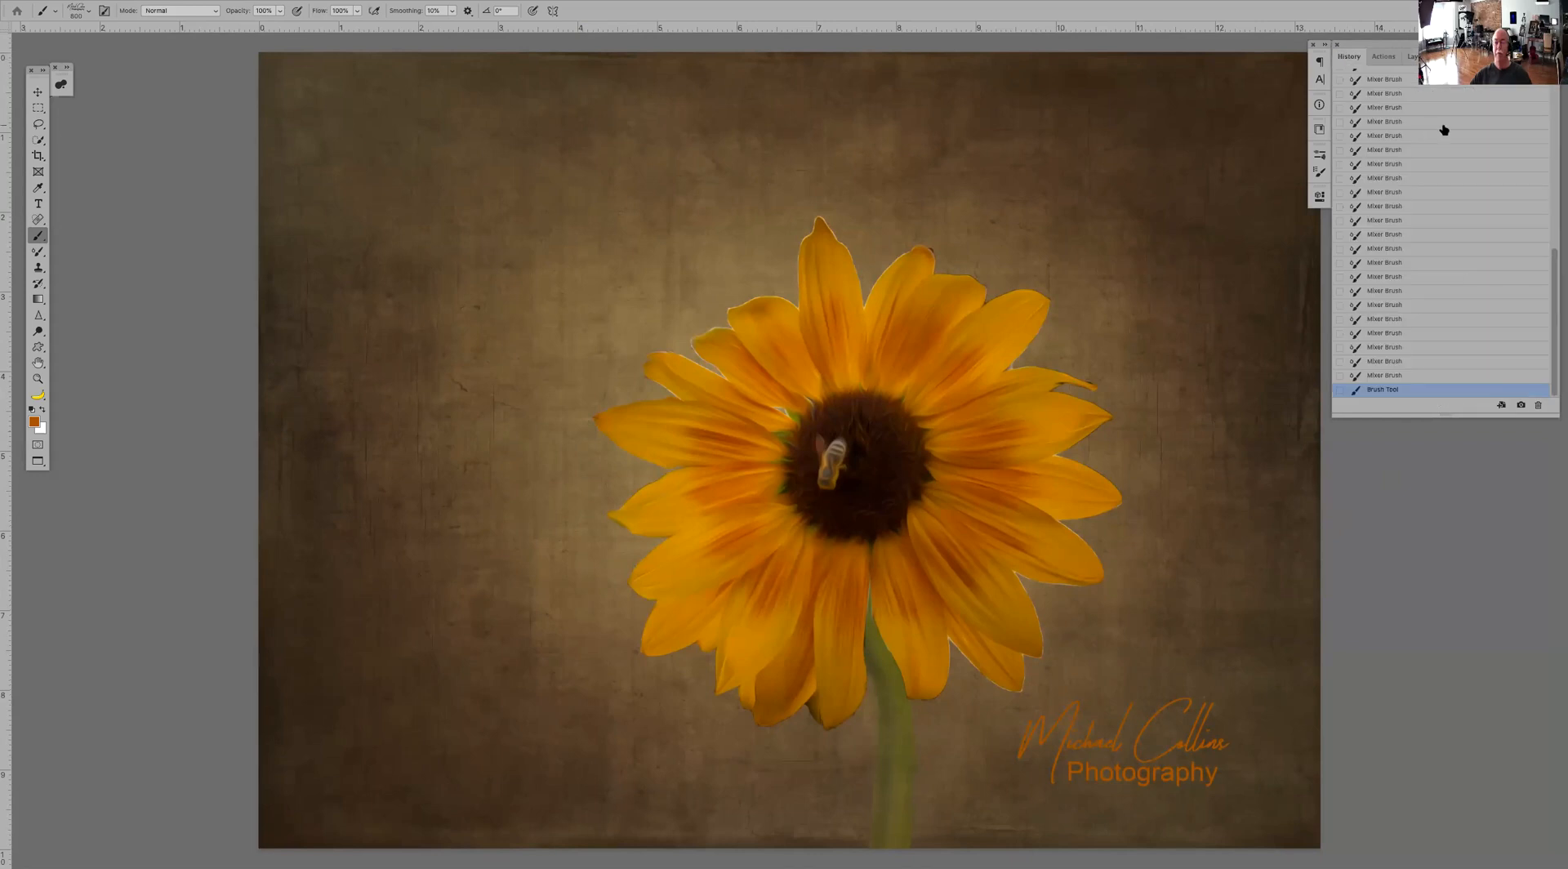
pyautogui.scroll(10, 1422, 102)
pyautogui.scroll(-10, 1426, 113)
pyautogui.scroll(5, 1494, 269)
pyautogui.scroll(10, 1493, 266)
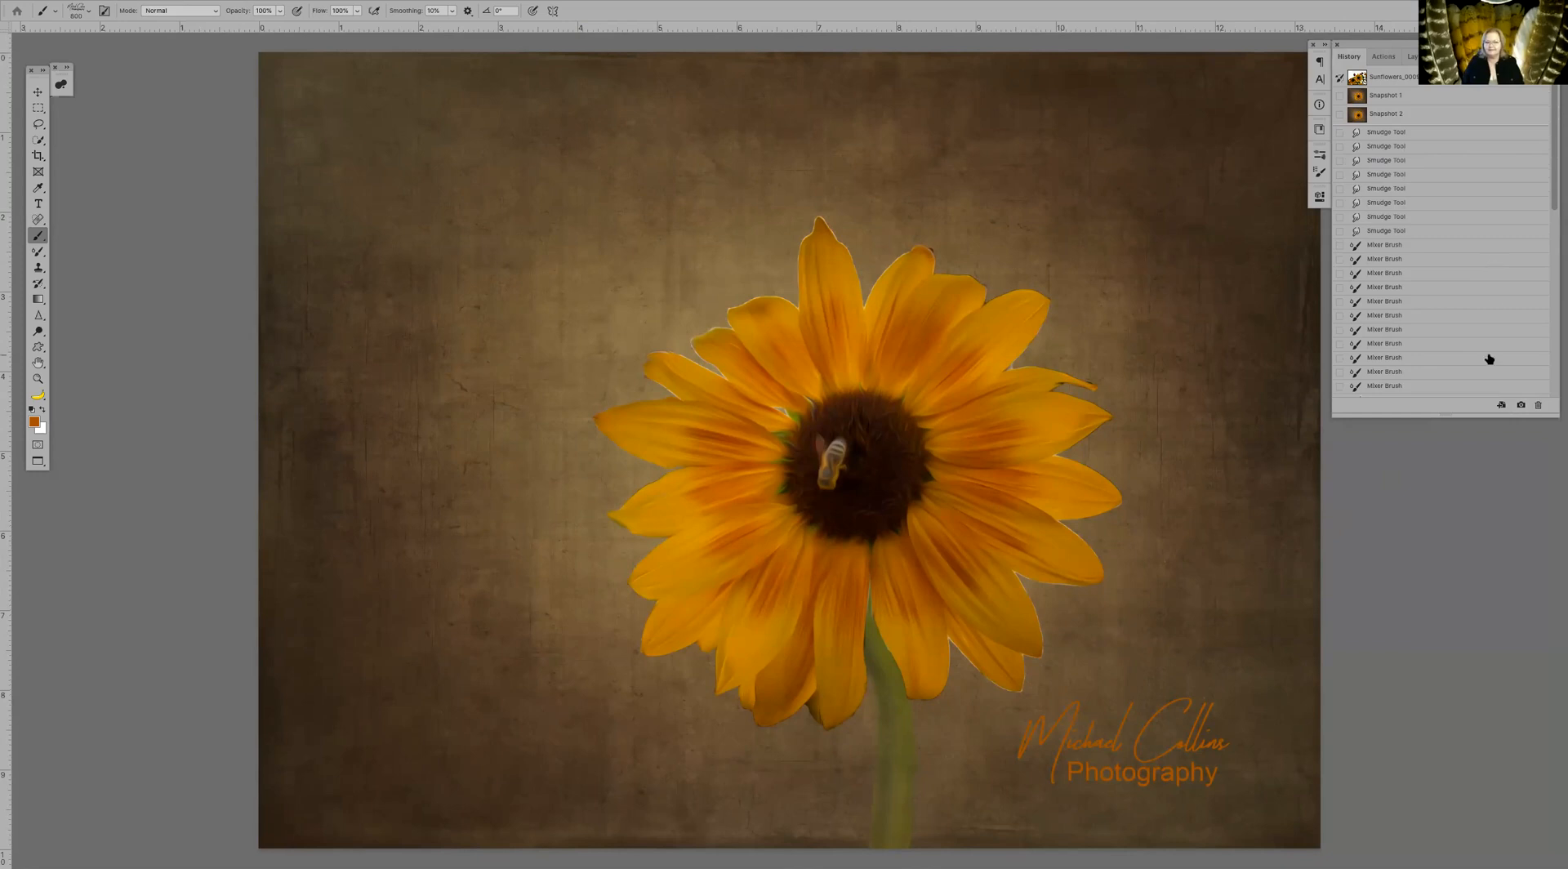
# Step: Compare the original sunflower photo with Snapshot 2 several times, ending on Snapshot 2
pyautogui.click(1450, 79)
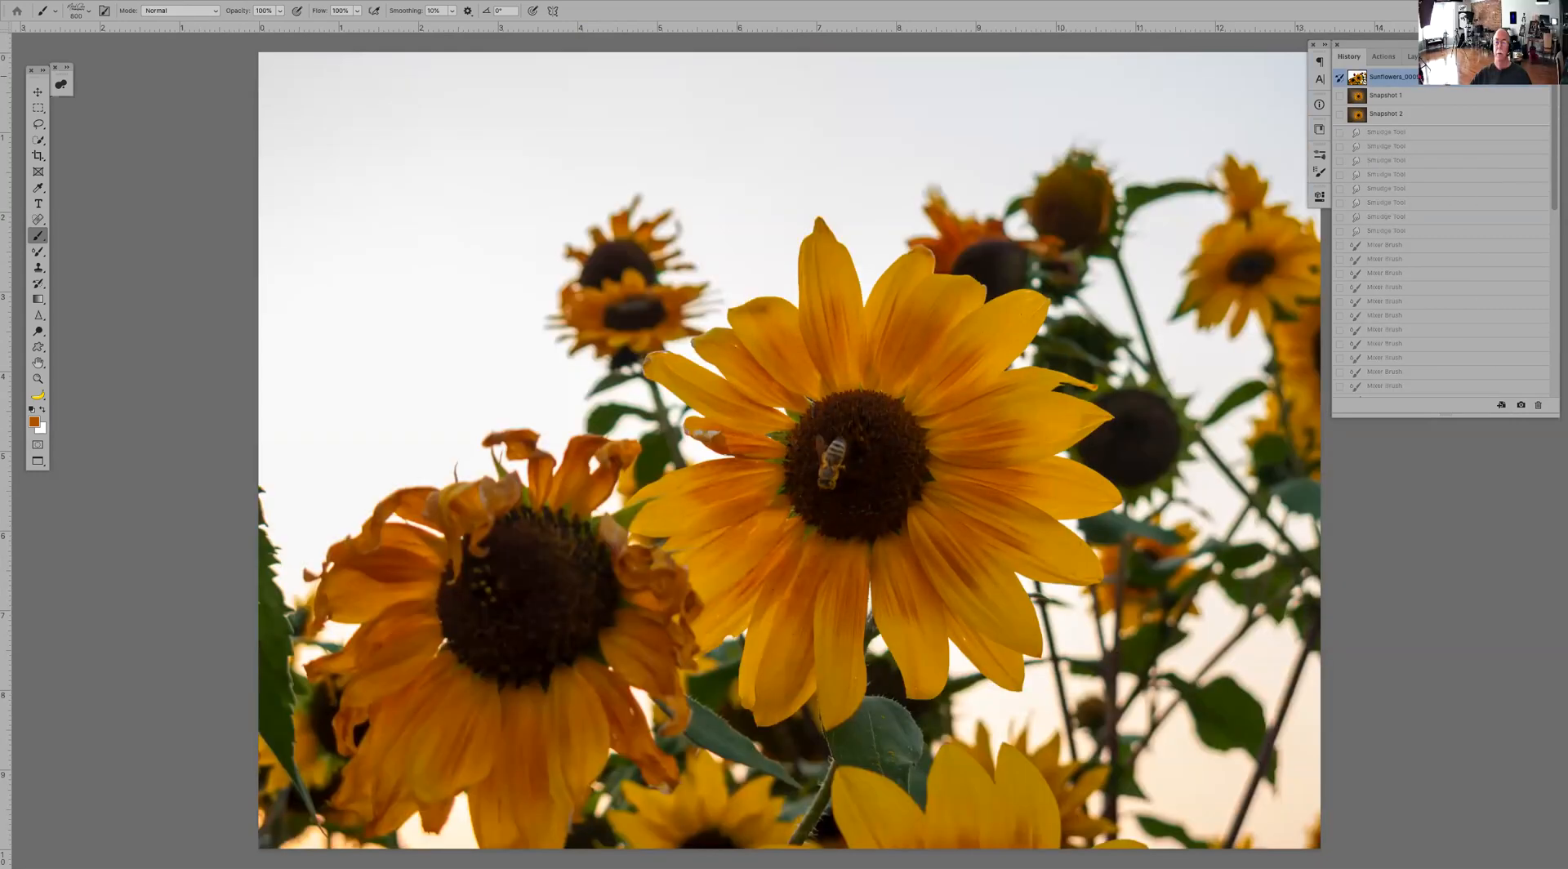
pyautogui.click(1434, 116)
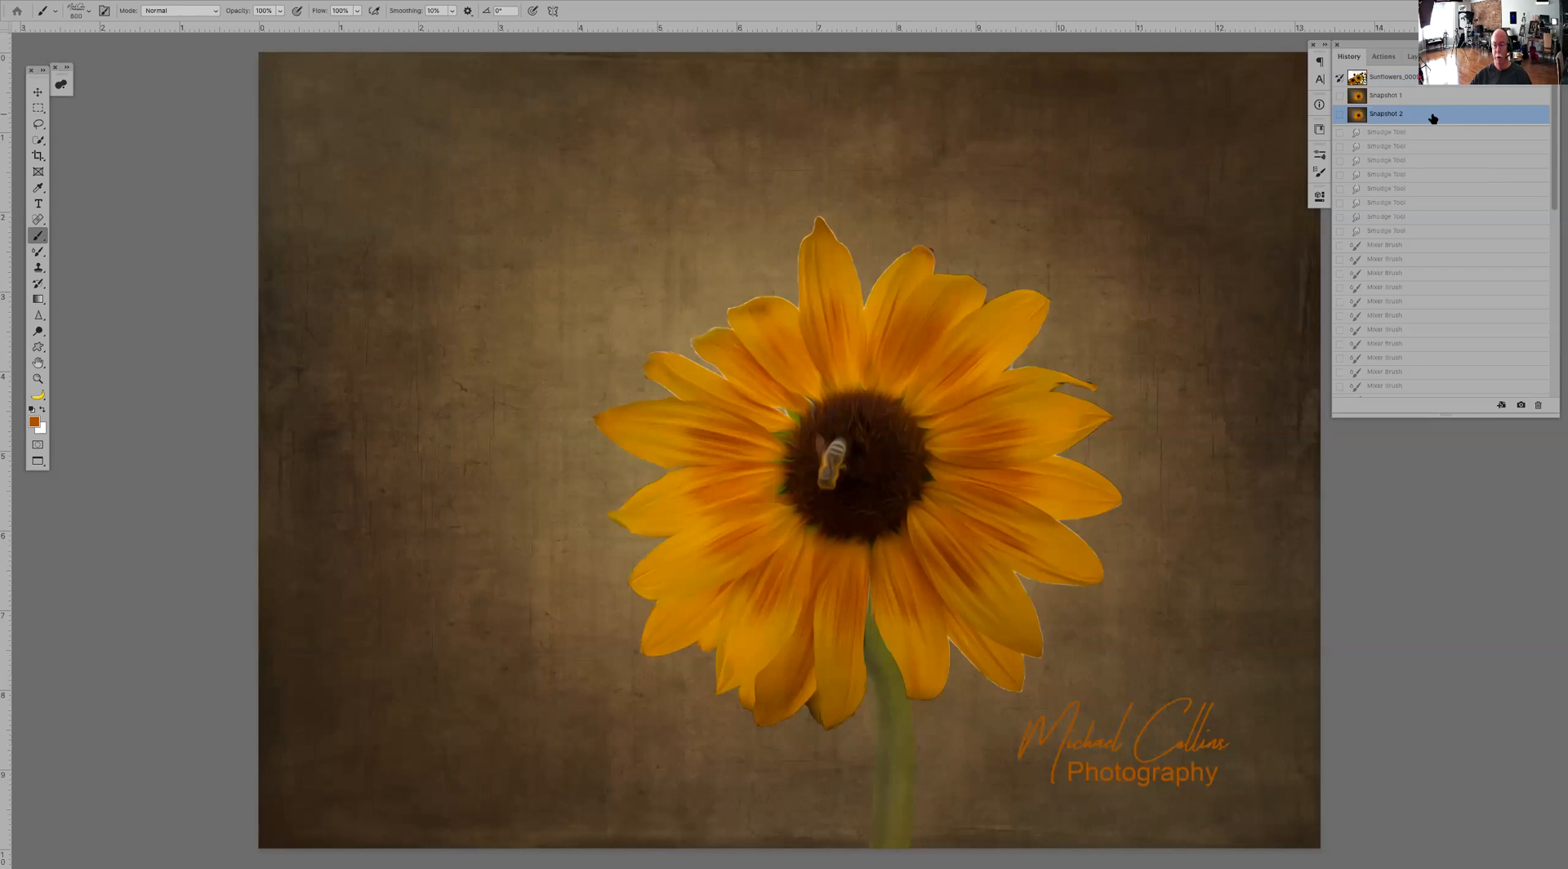
pyautogui.click(1437, 79)
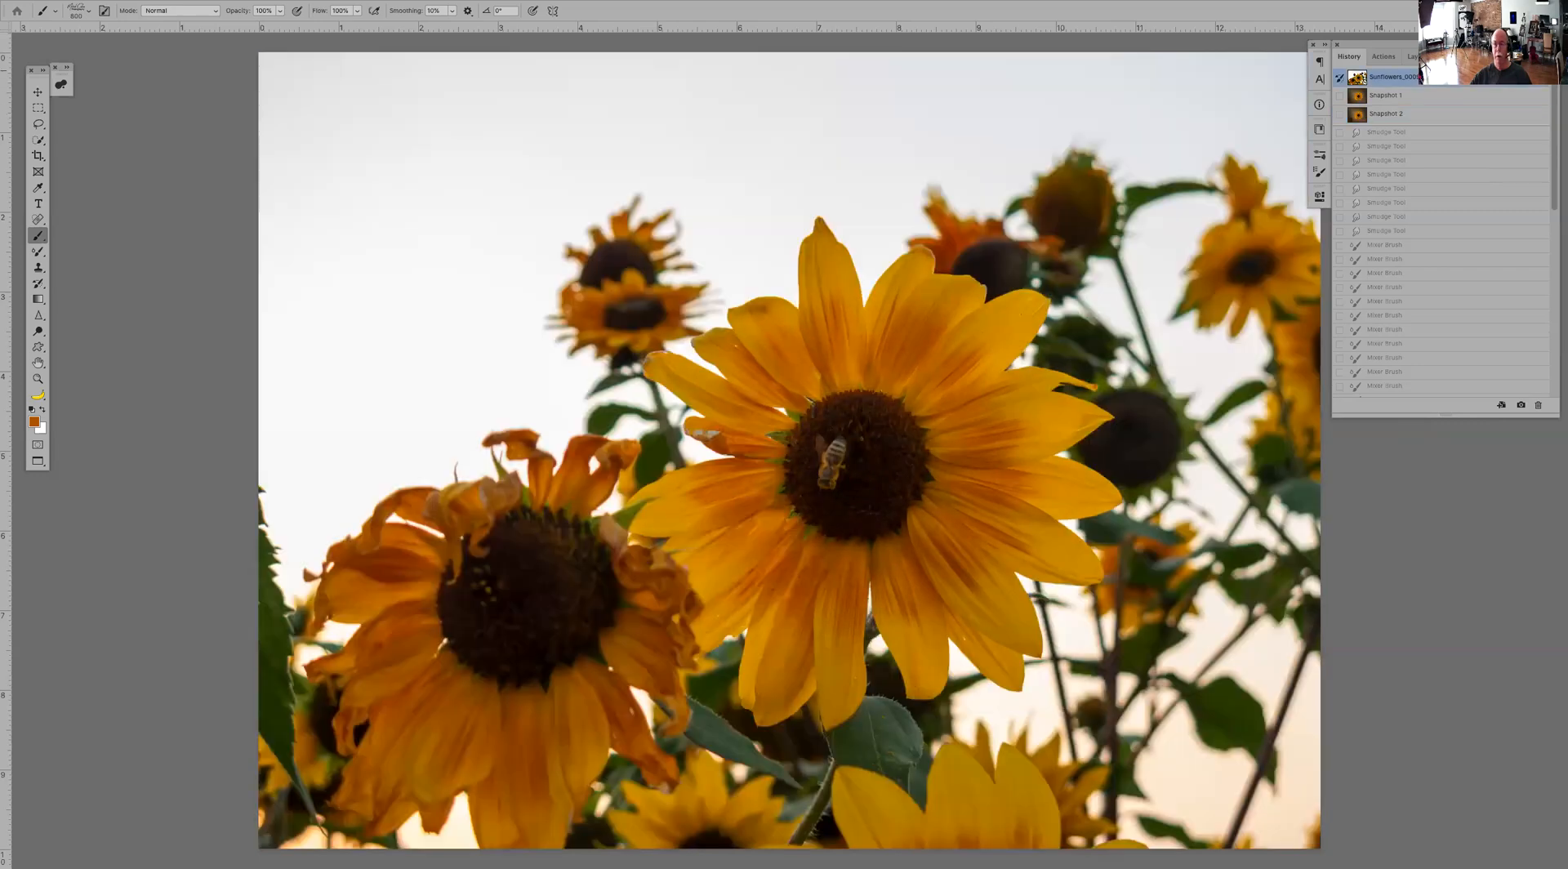
pyautogui.click(1435, 116)
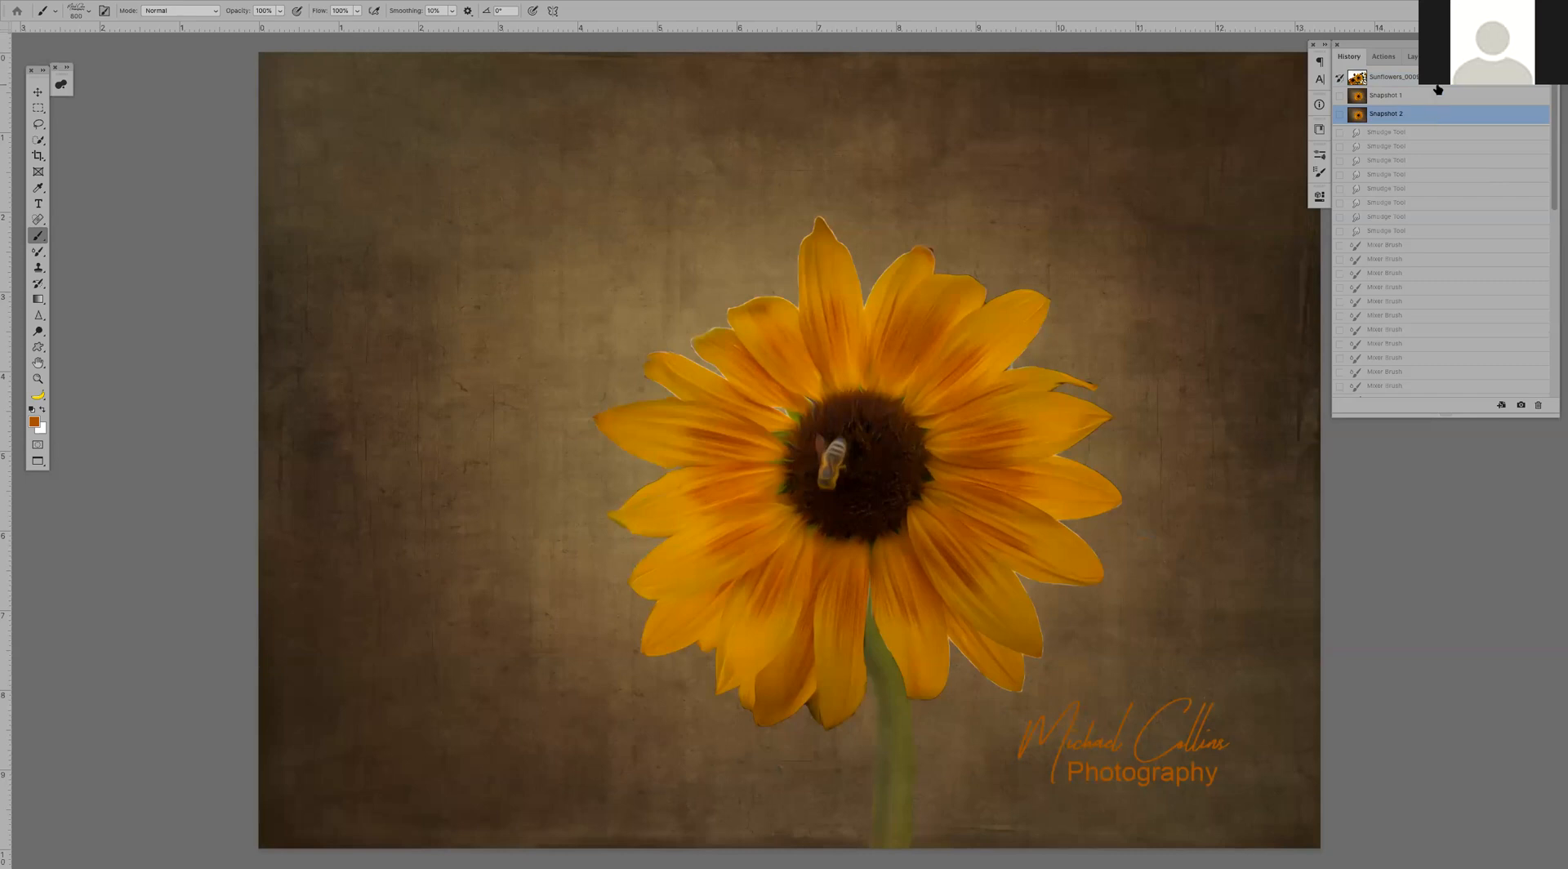
pyautogui.click(1431, 98)
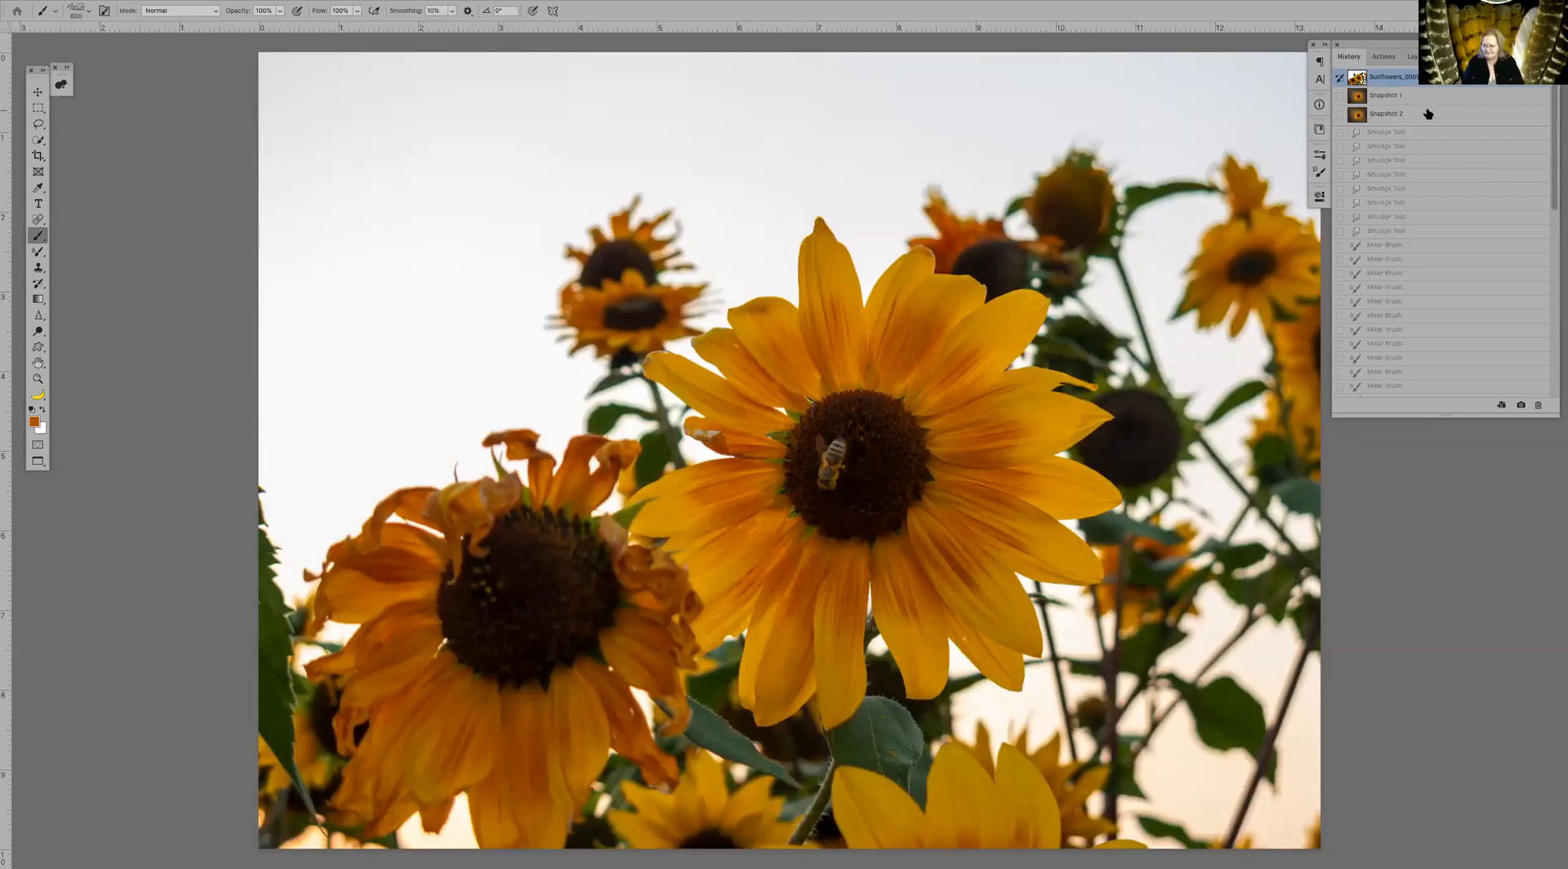
pyautogui.click(1428, 113)
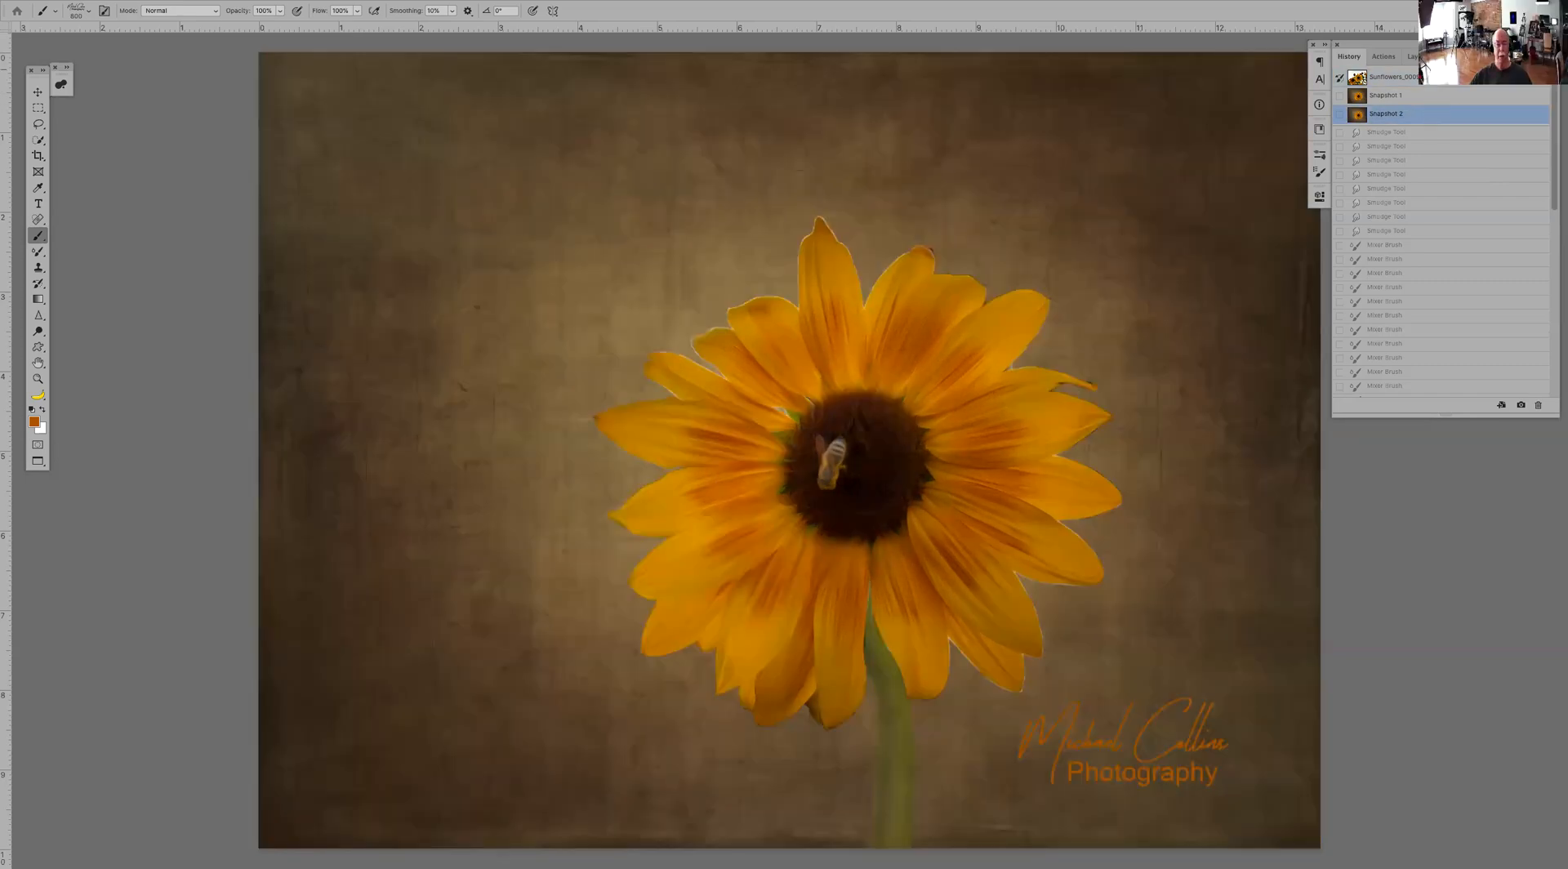
pyautogui.click(1431, 78)
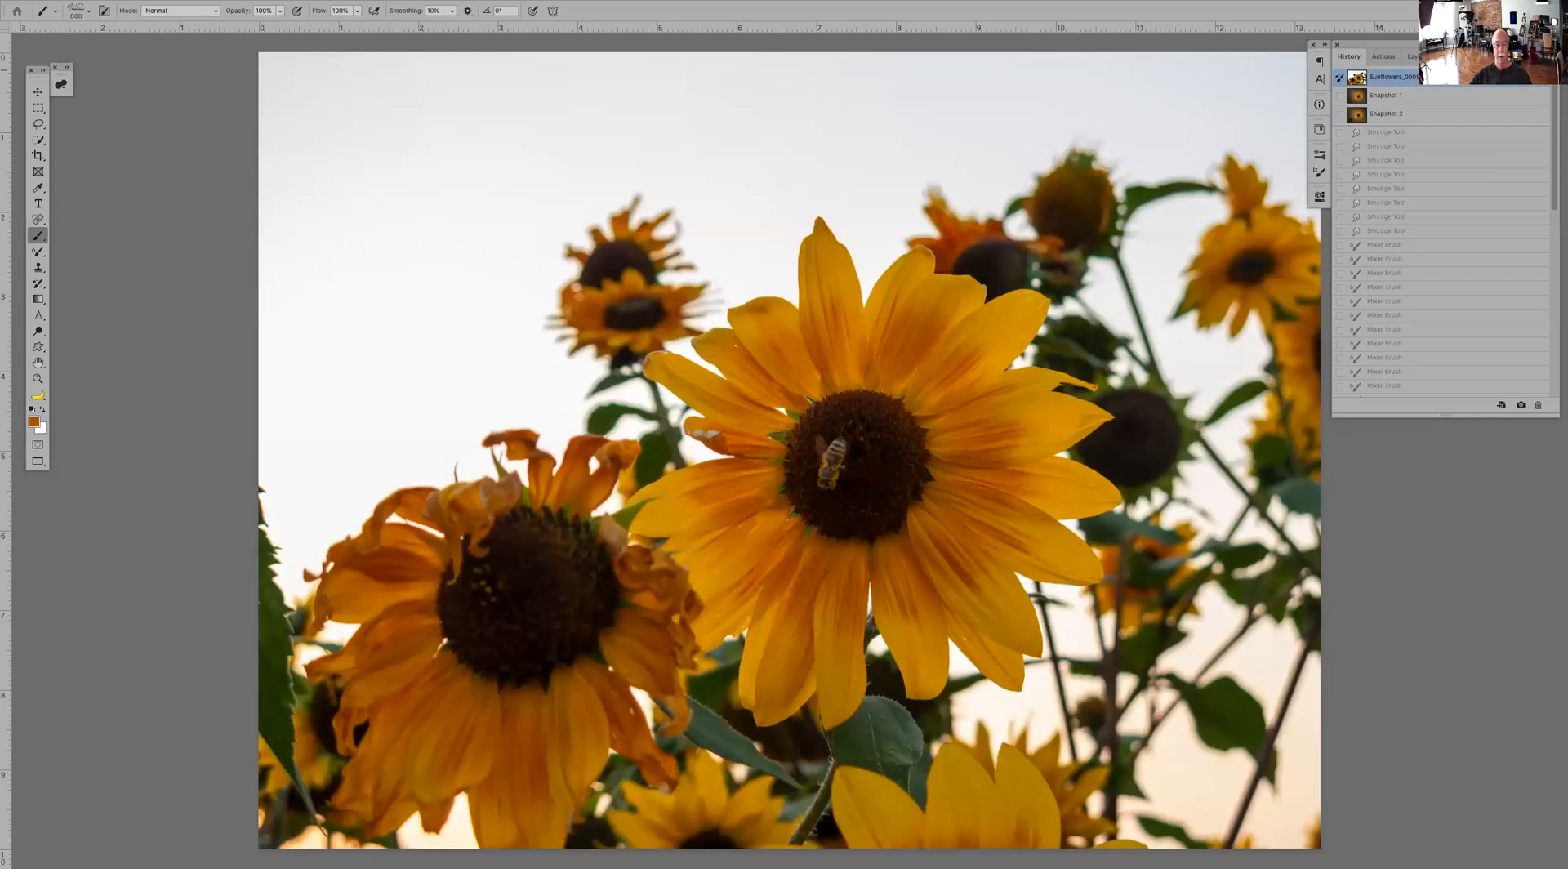
pyautogui.click(1431, 119)
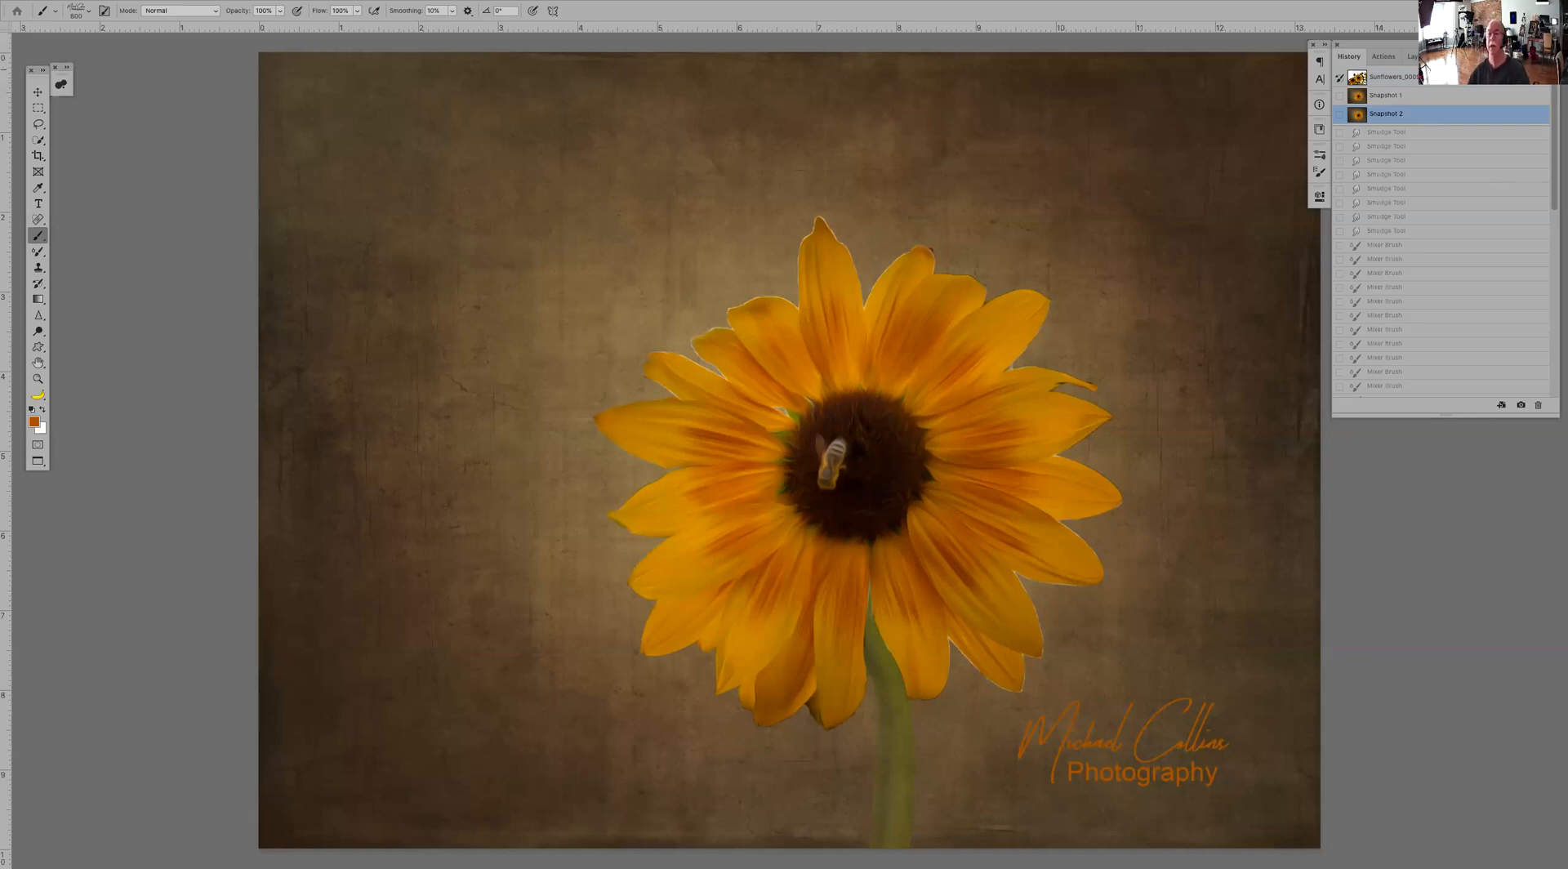
pyautogui.click(1421, 73)
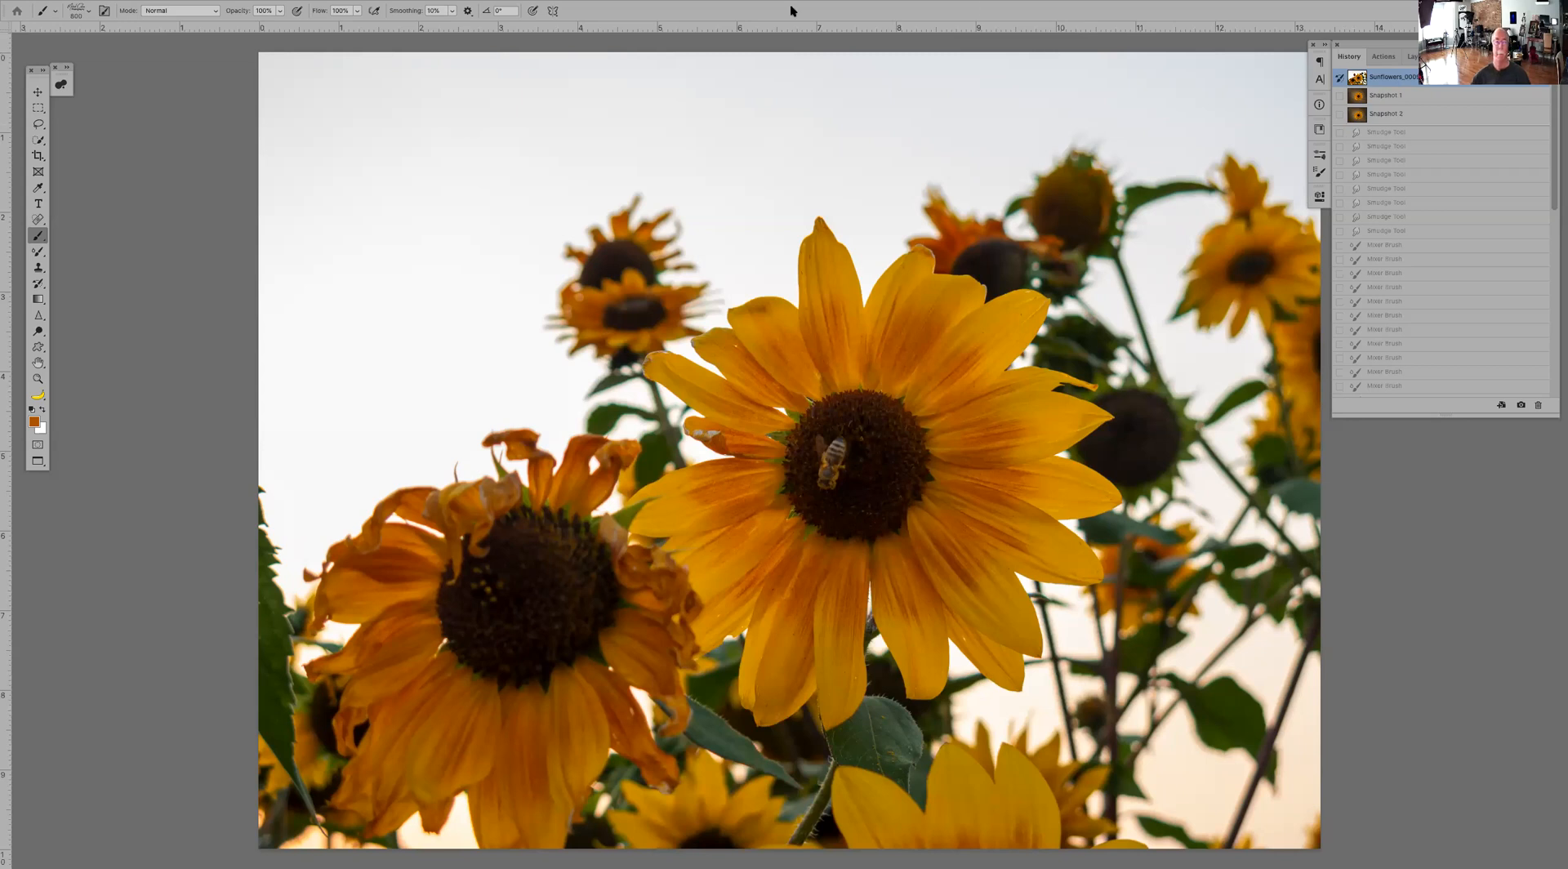
pyautogui.click(1428, 114)
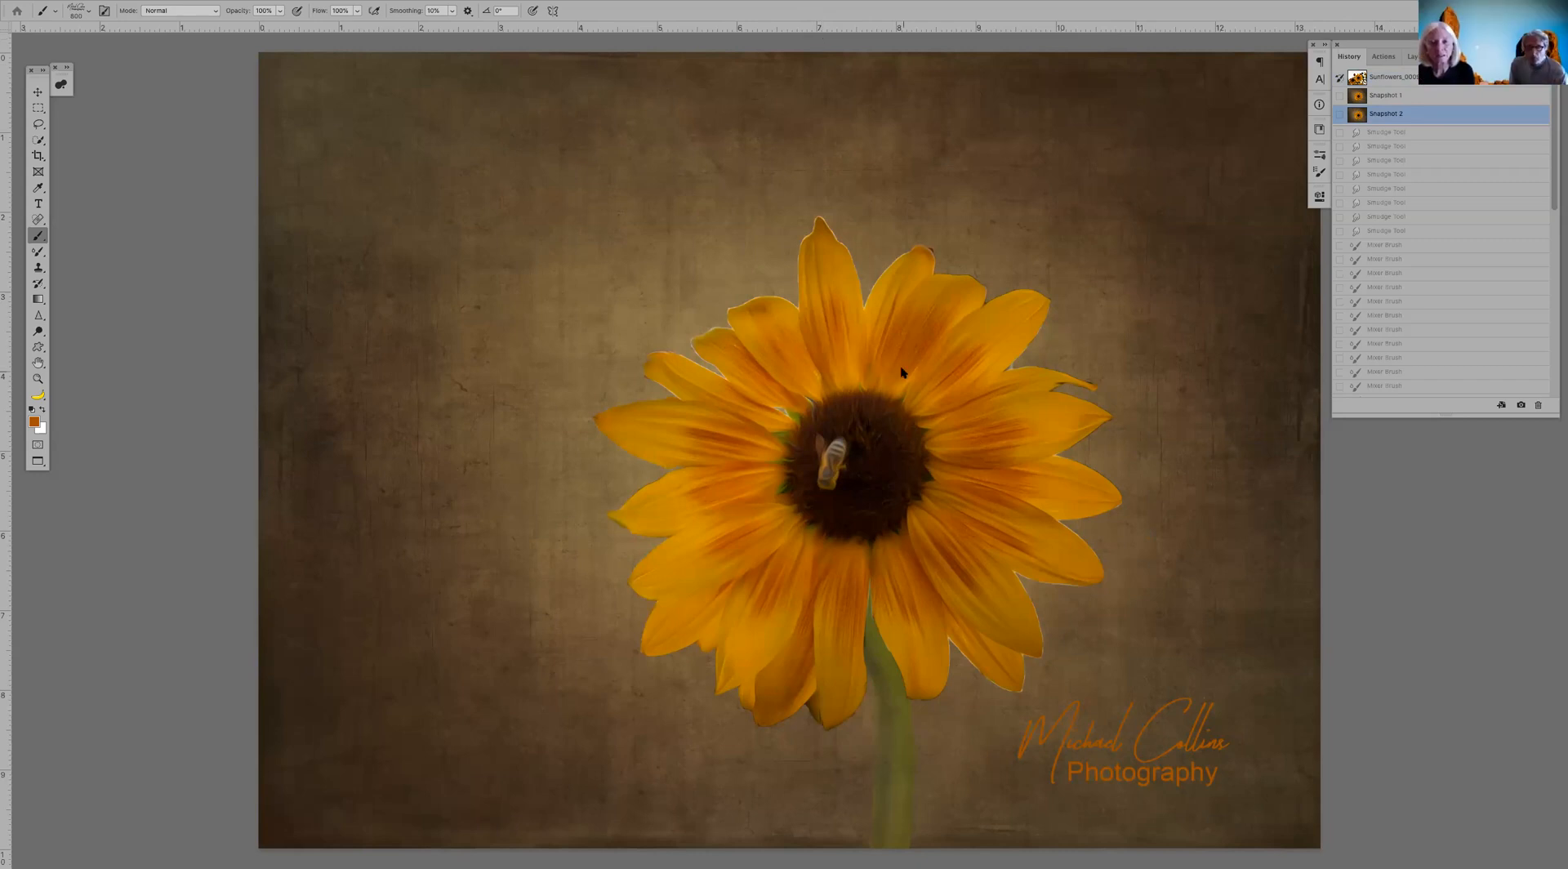
# Step: Blend away the white fringe along the left edge of the petal just right of the tallest top petal with the Mixer Brush
pyautogui.press('z')
pyautogui.moveTo(742, 166); pyautogui.dragTo(932, 406)
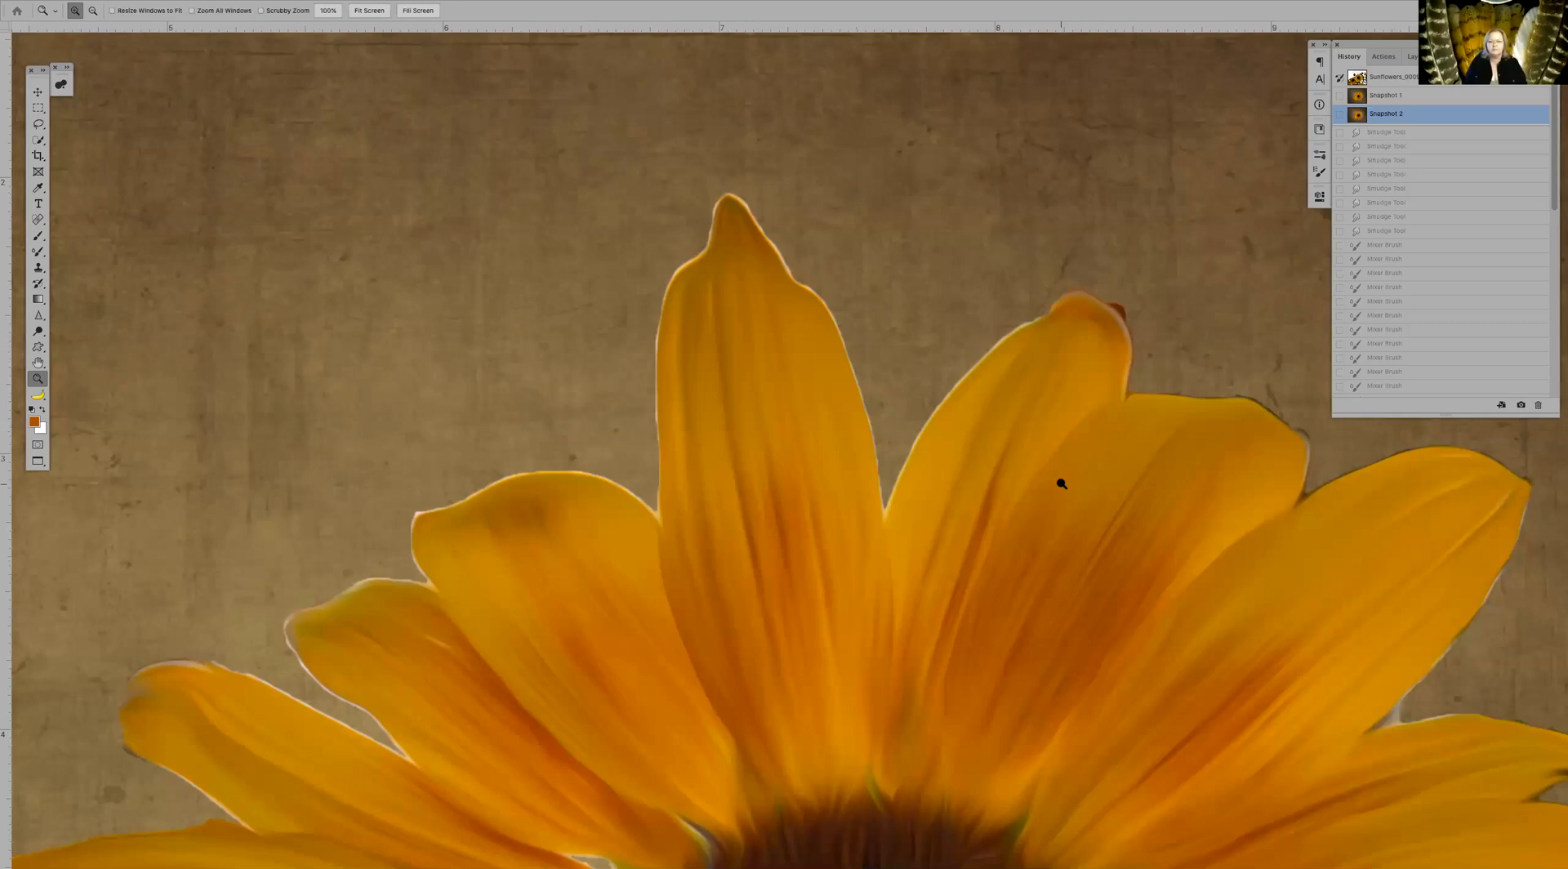
pyautogui.press('b')
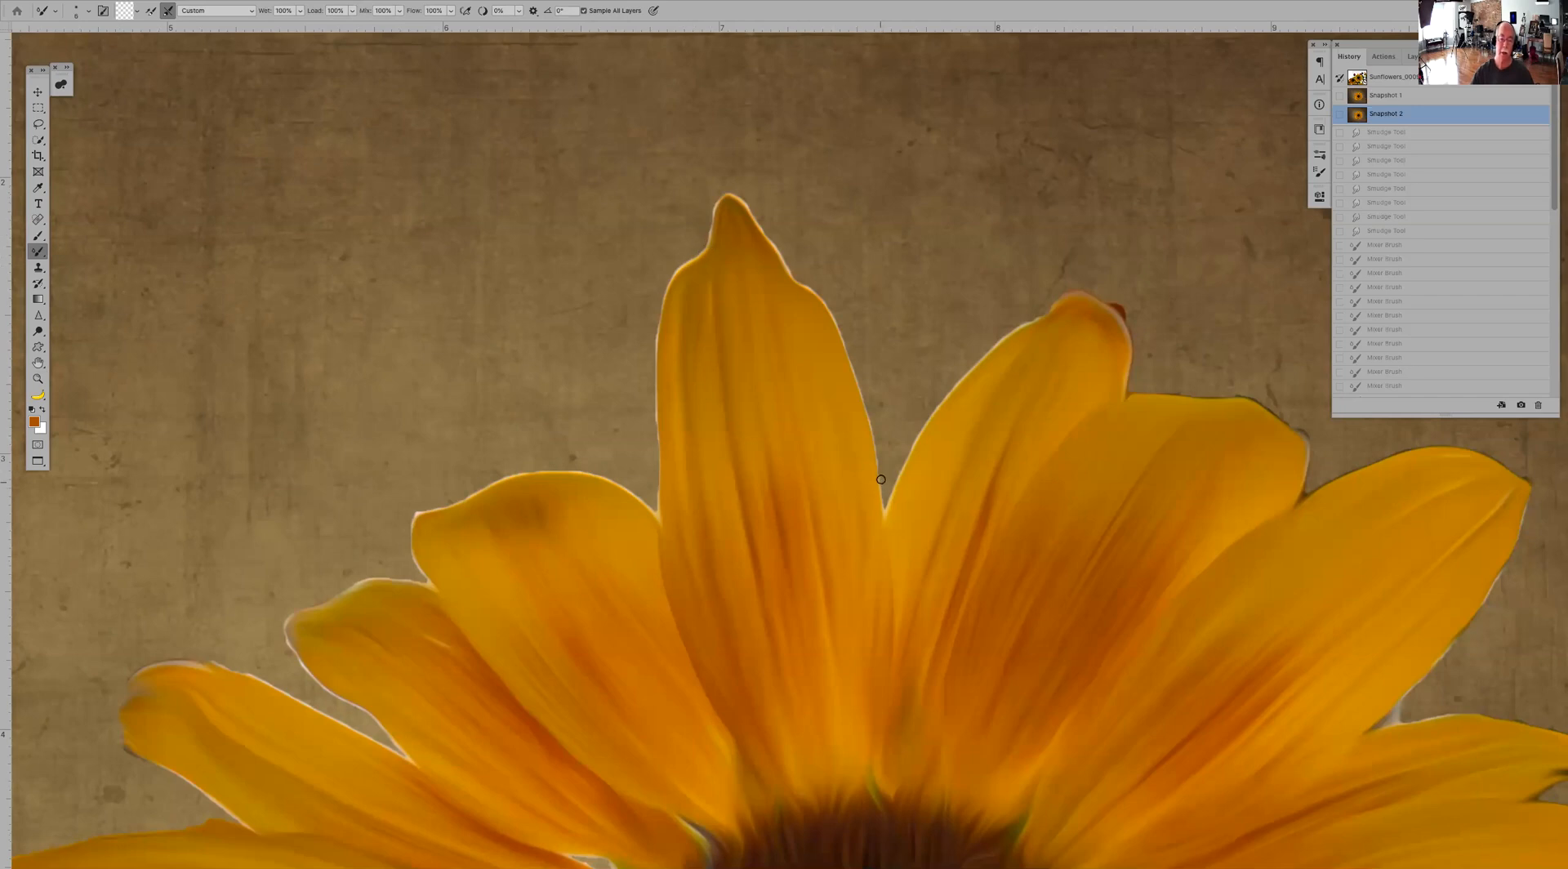
pyautogui.moveTo(881, 505); pyautogui.dragTo(879, 493)
pyautogui.moveTo(879, 494)
pyautogui.mouseDown()
pyautogui.moveTo(872, 441)
pyautogui.moveTo(915, 447)
pyautogui.moveTo(930, 417)
pyautogui.moveTo(924, 436)
pyautogui.mouseUp()
pyautogui.moveTo(925, 437); pyautogui.dragTo(975, 385)
pyautogui.moveTo(1039, 319); pyautogui.dragTo(1047, 313)
pyautogui.moveTo(1047, 314); pyautogui.dragTo(935, 406)
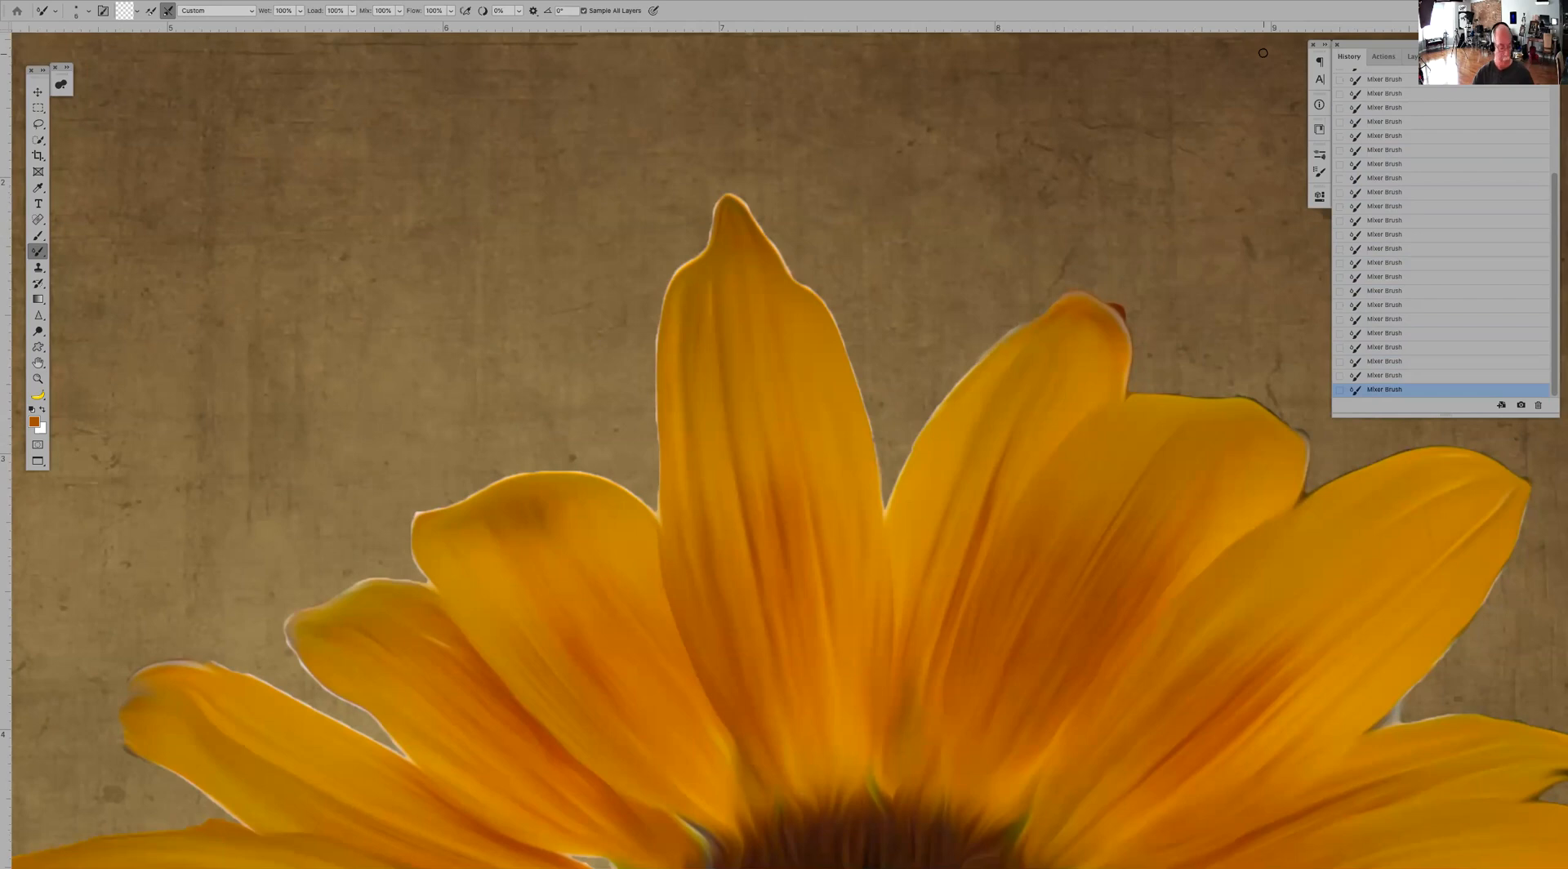
pyautogui.hotkey('ctrl', '0')
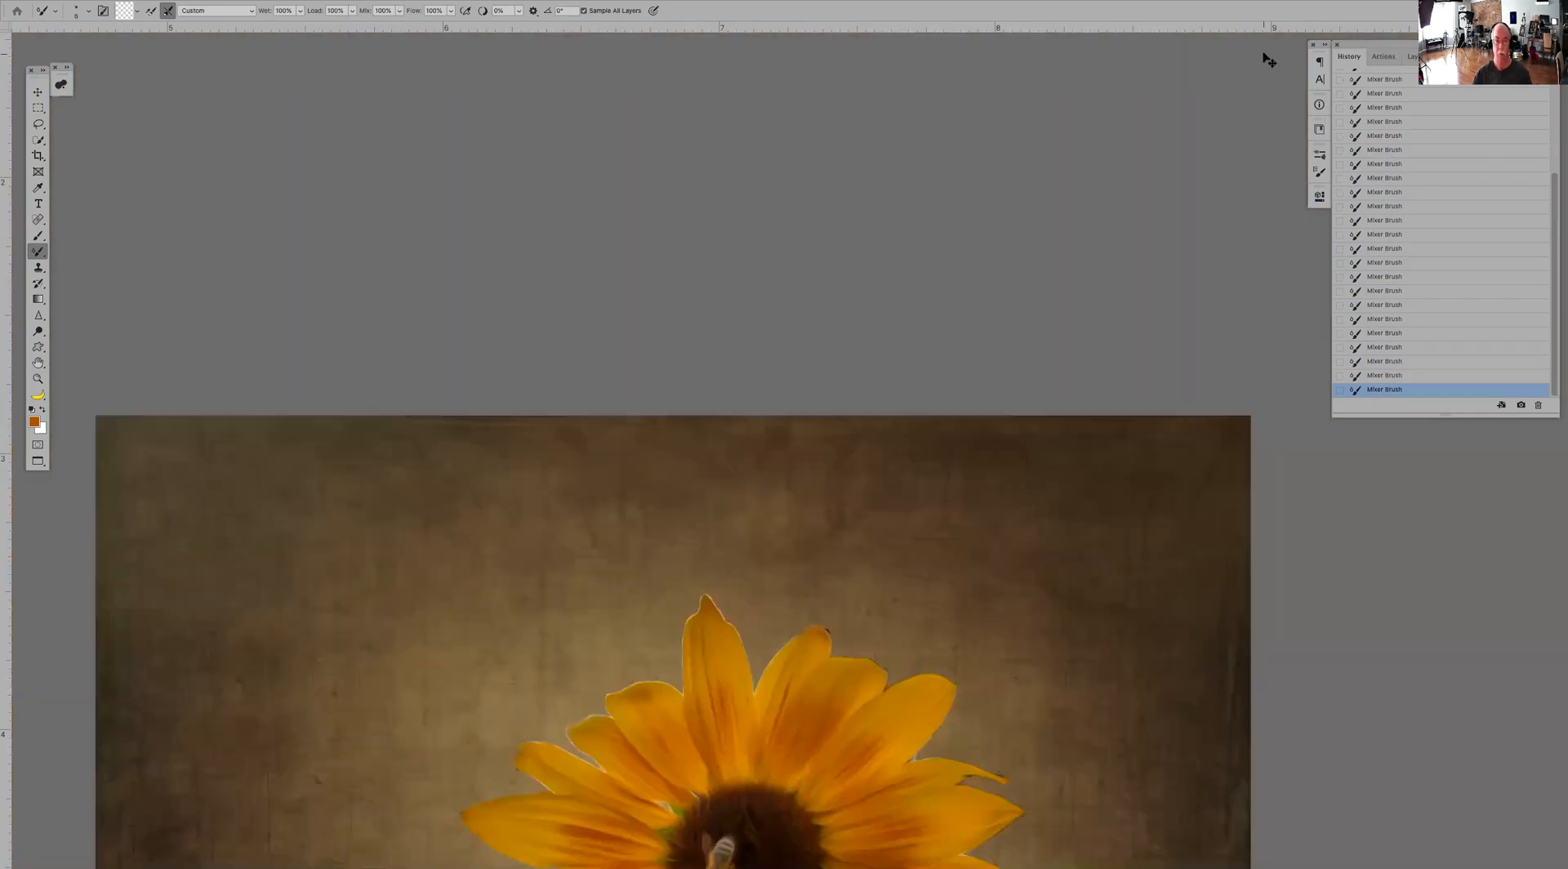